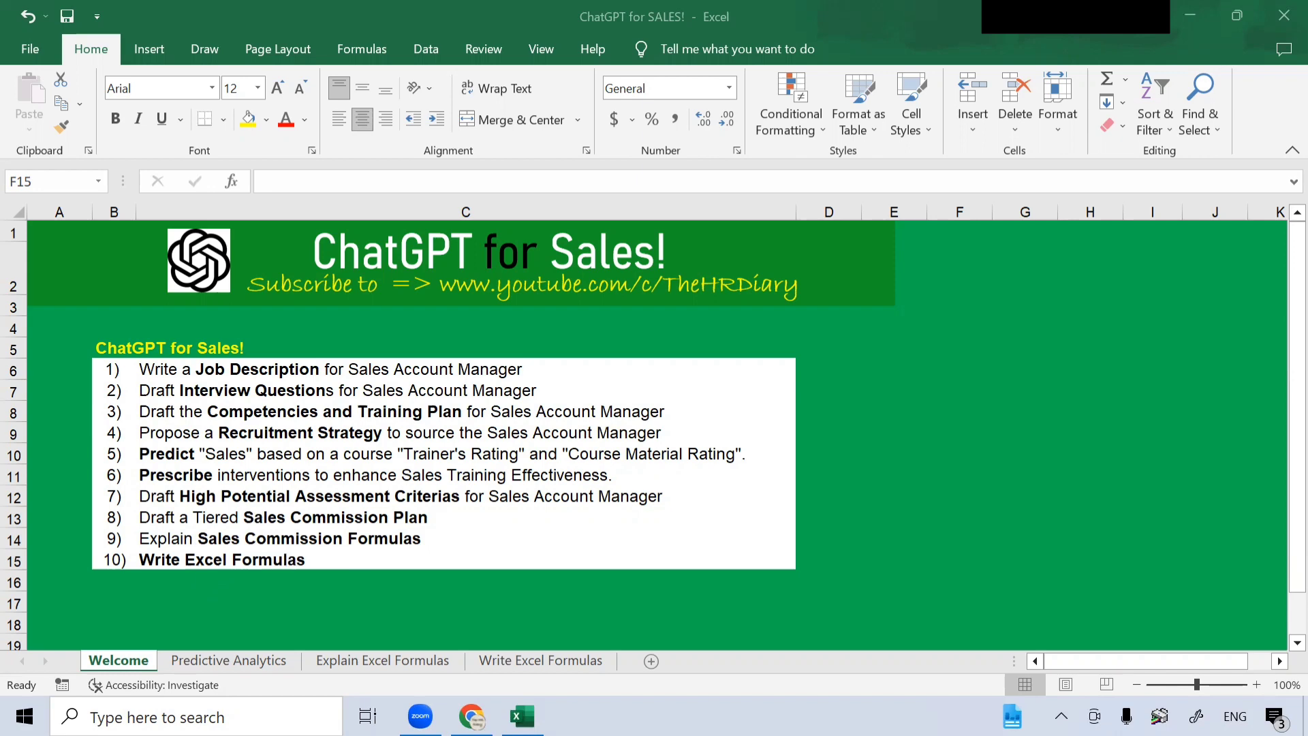
- Switch to Chrome, view the ChatGPT videos on The HR Diary YouTube channel, and return to the empty ChatGPT chat
left_click(473, 714)
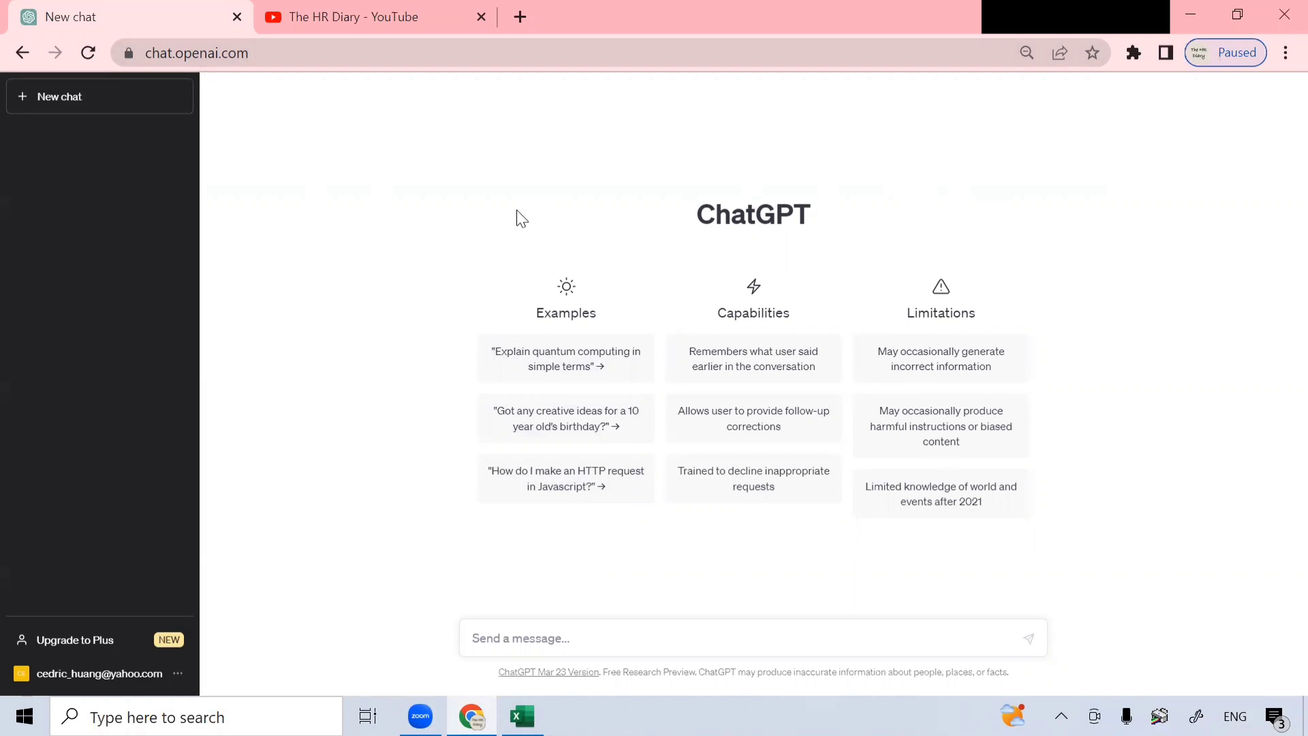
left_click(367, 14)
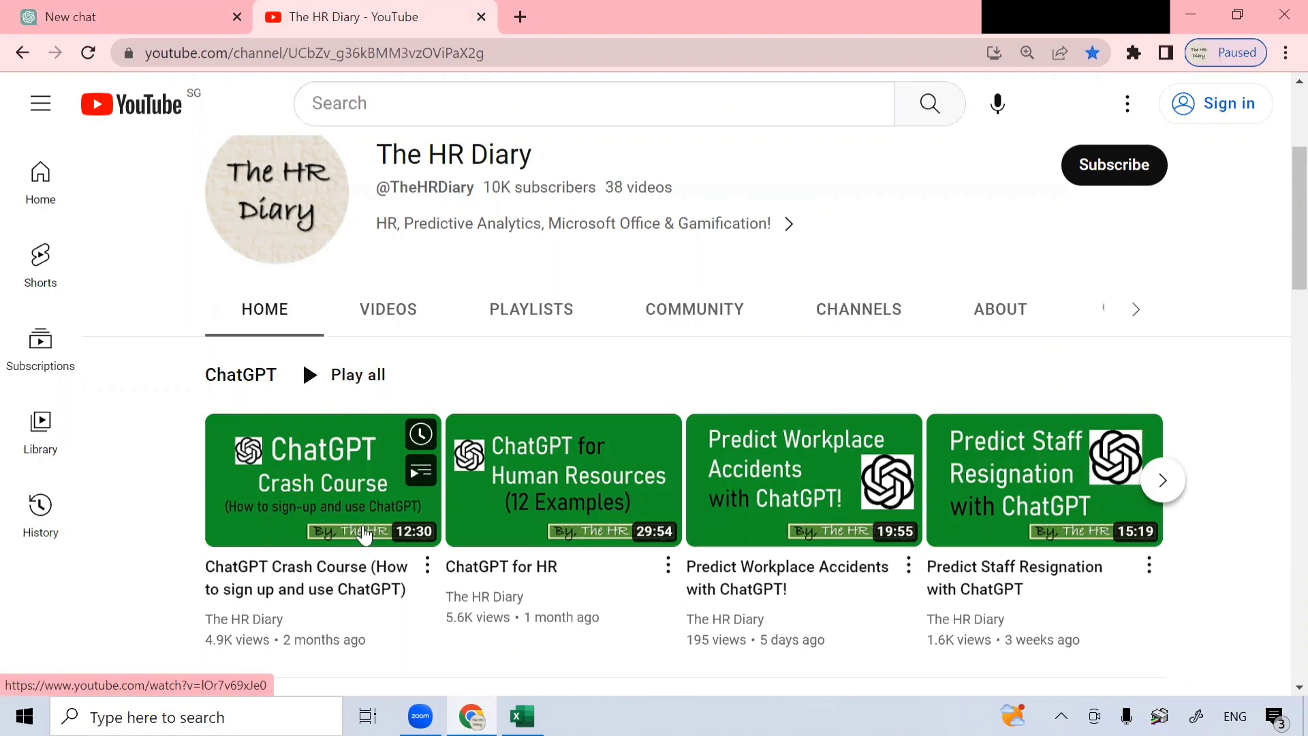
key("ctrl+plus")
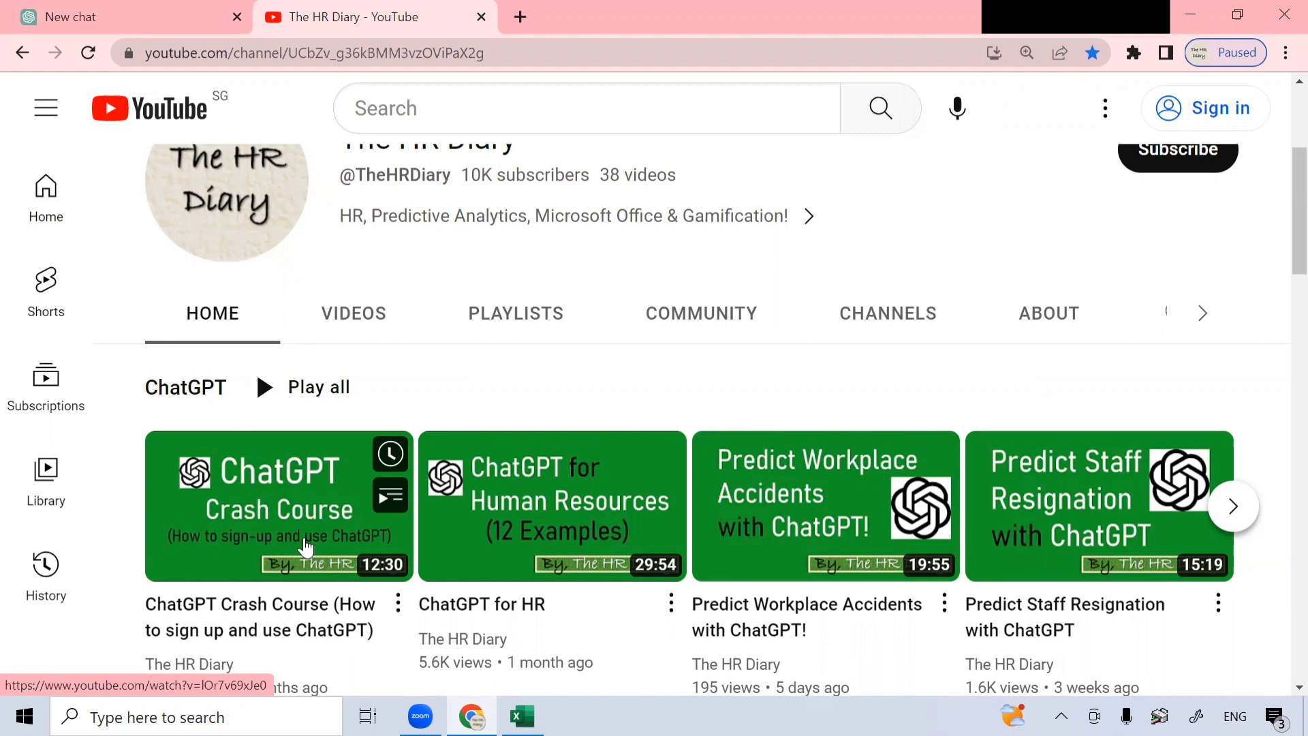
left_click(149, 26)
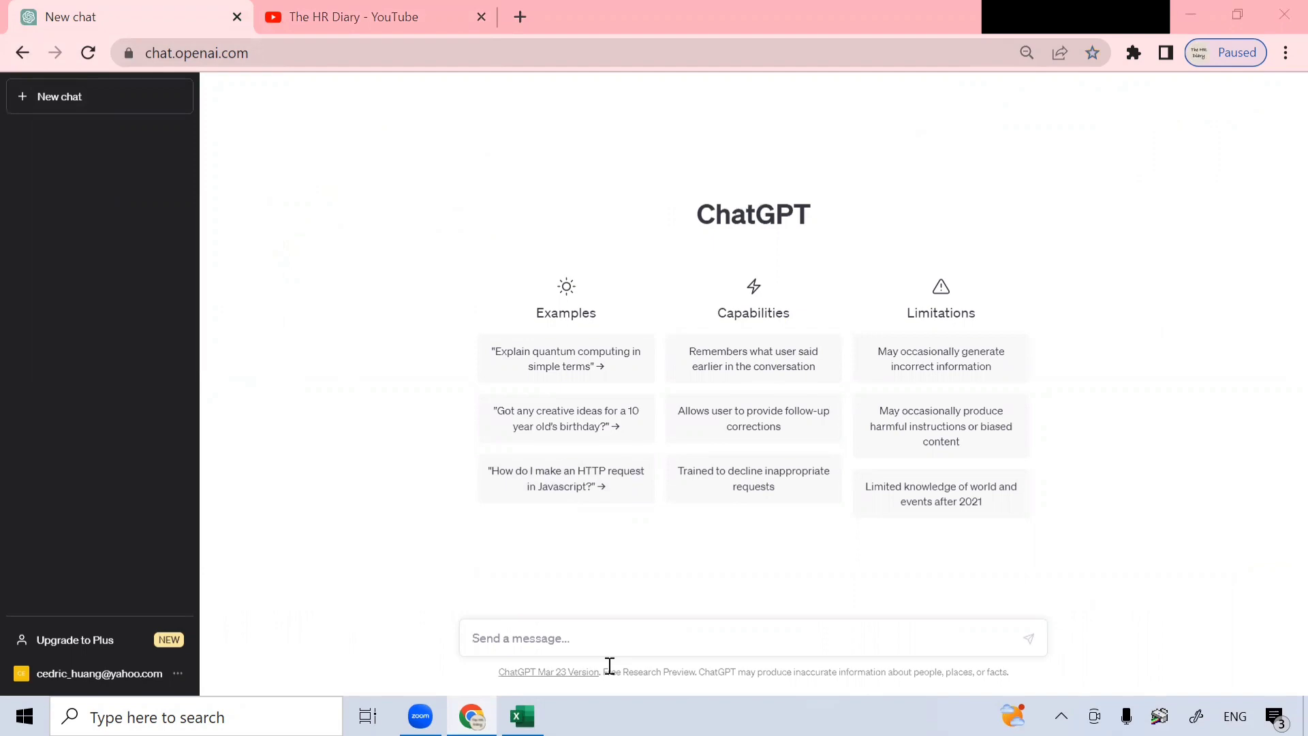
left_click(608, 639)
- Switch to Excel and review the Predictive Analytics sheet and the Job Description task in the Welcome sheet's list
left_click(521, 715)
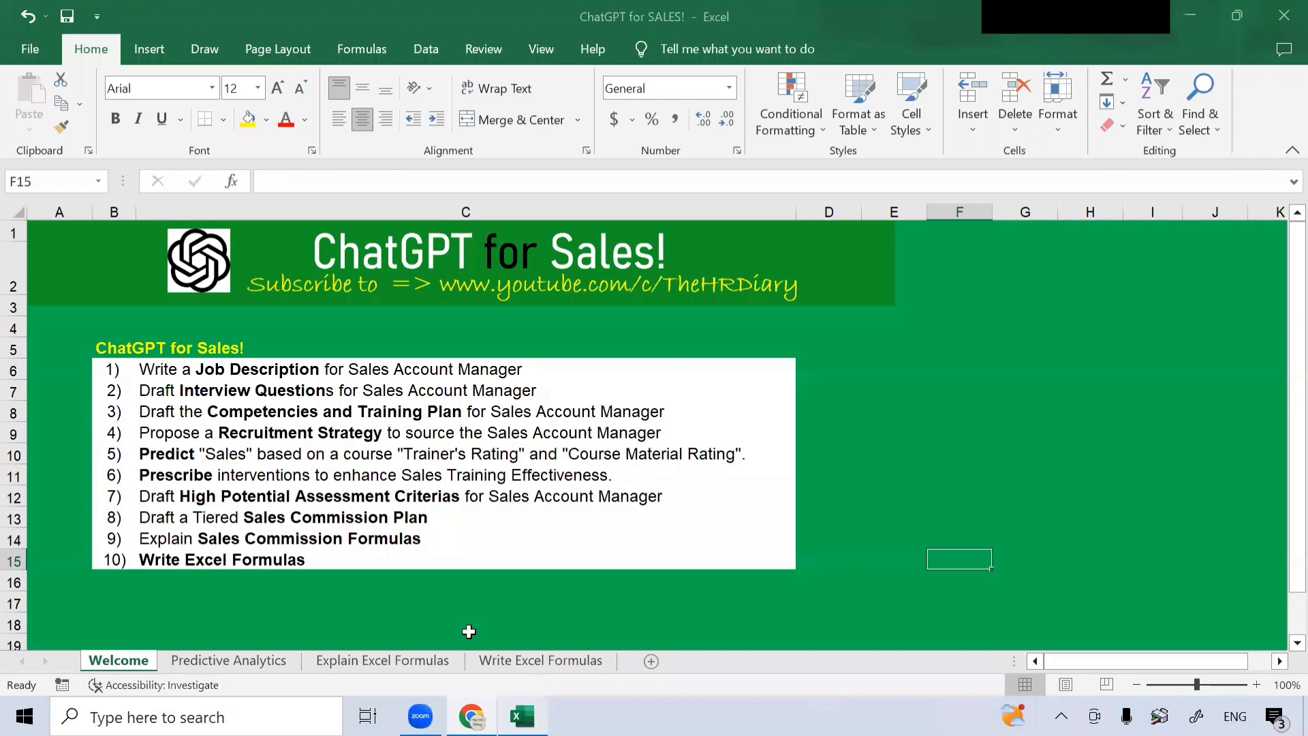
left_click(257, 664)
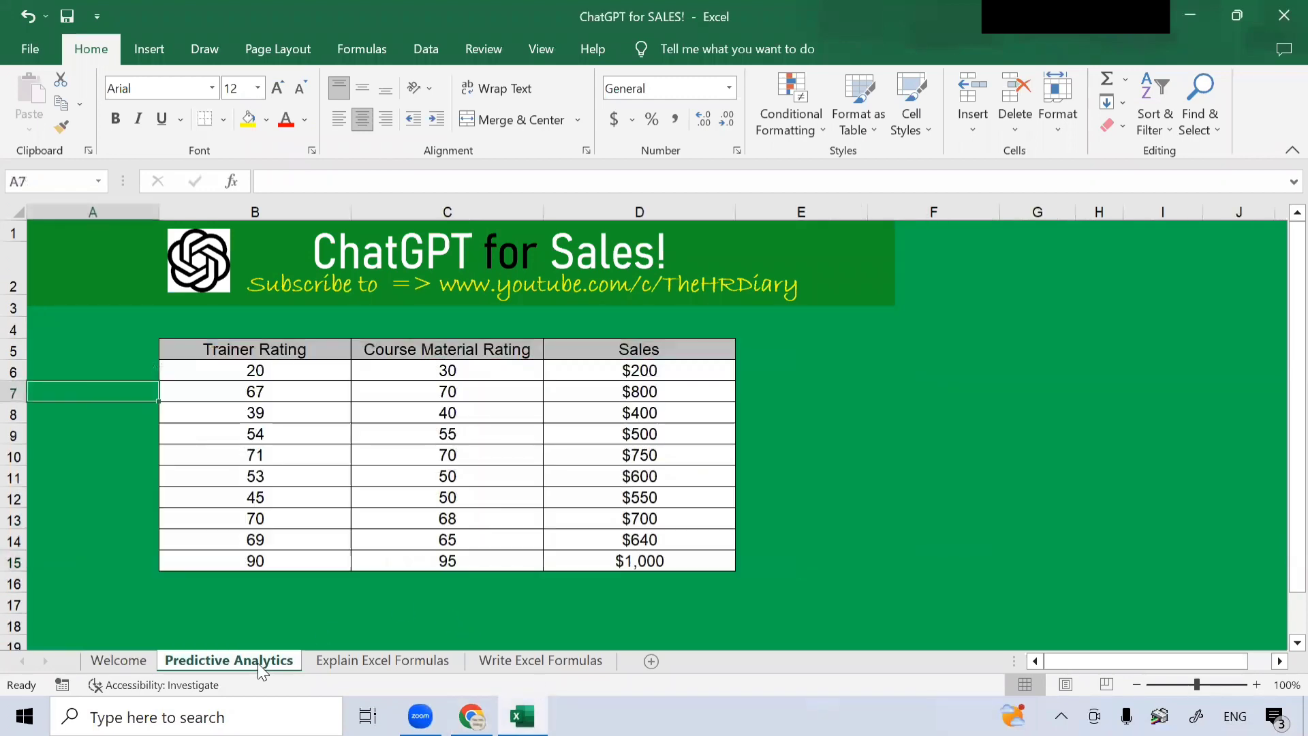
left_click(139, 664)
left_click(162, 388)
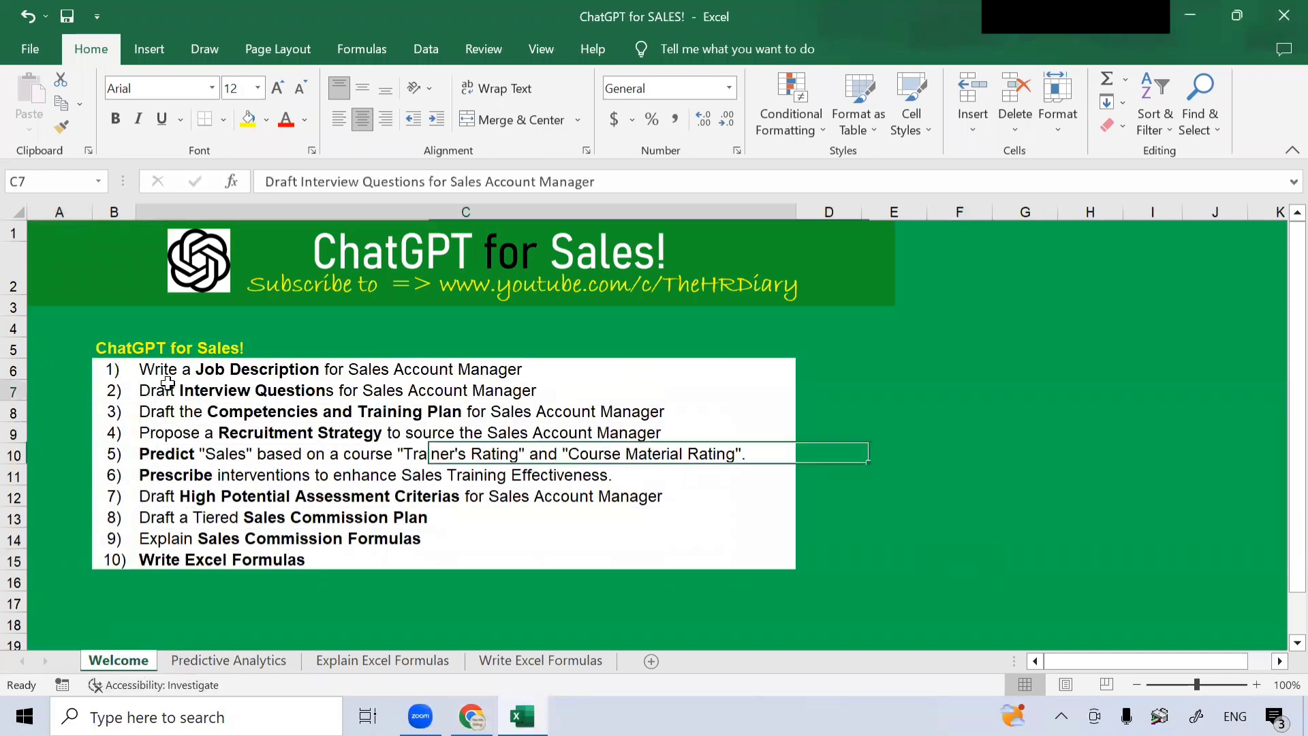
left_click(199, 369)
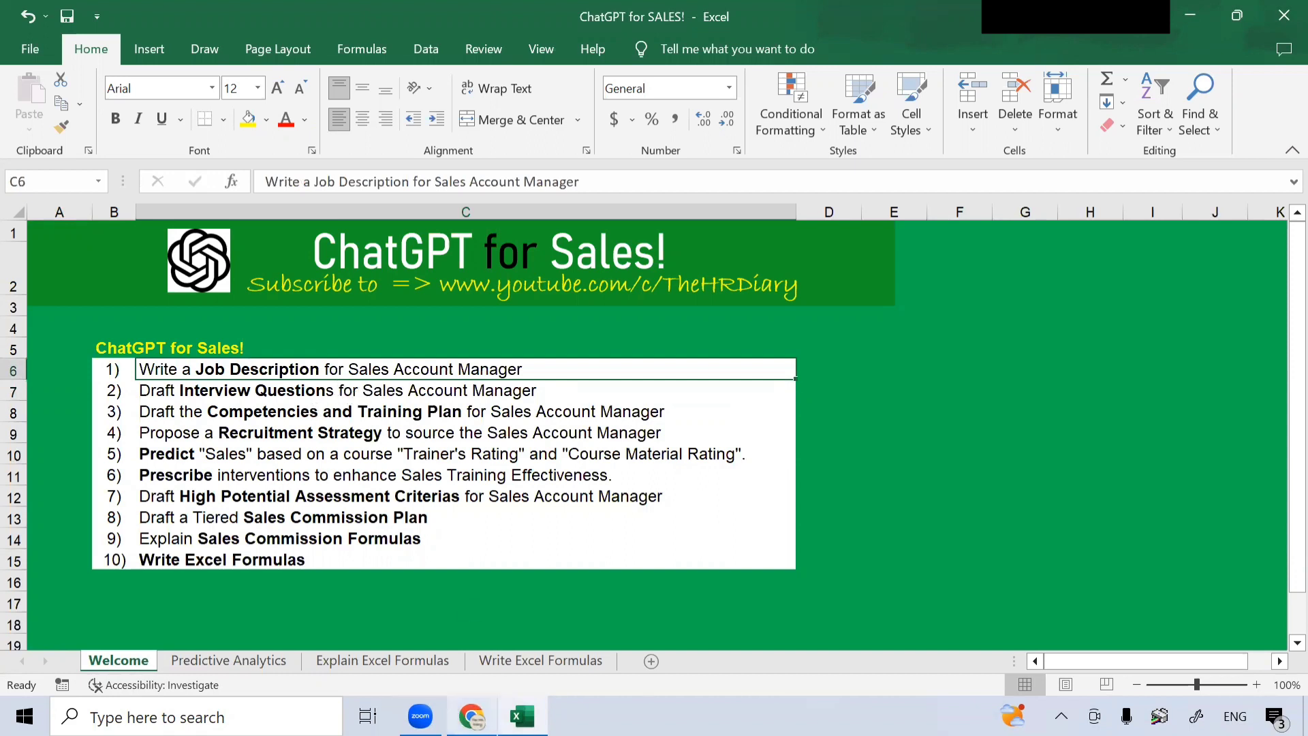
- Switch to ChatGPT in Chrome and send the prompt "write job description for a sales account manager in the education business"
left_click(471, 716)
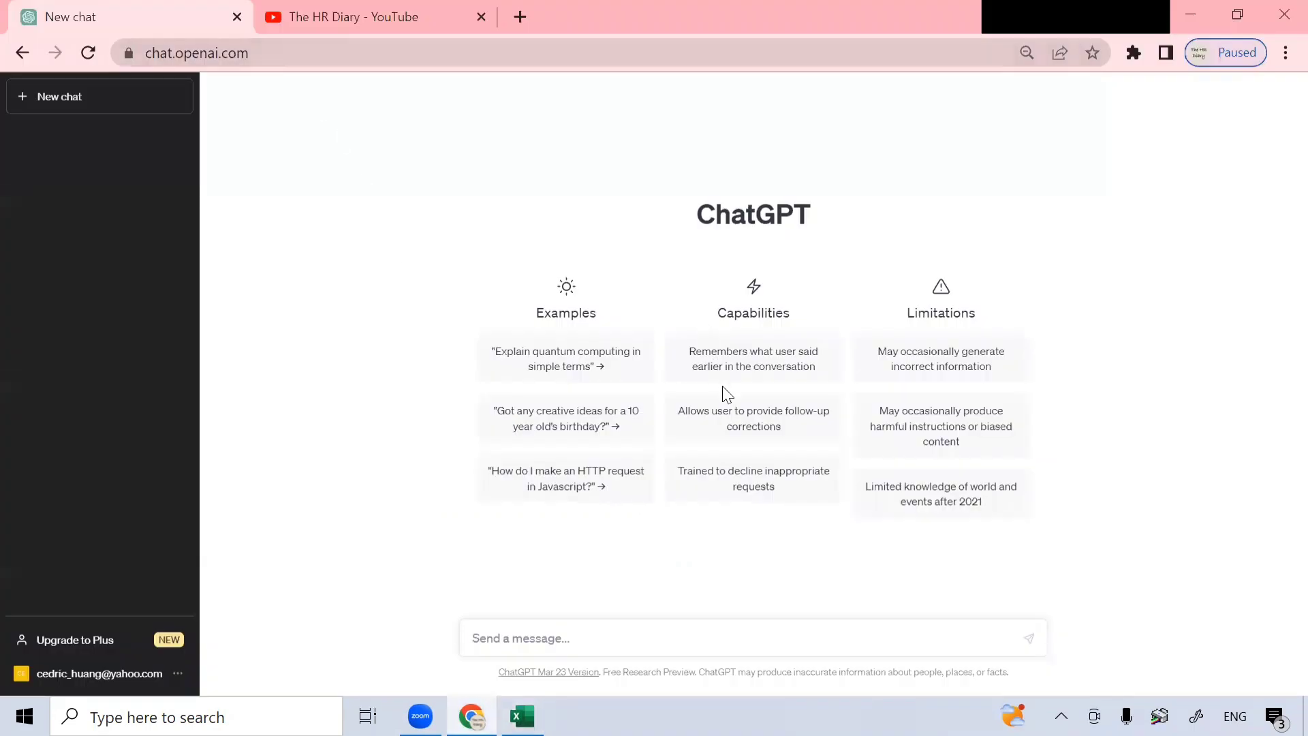
left_click(549, 653)
type("write job description for a ")
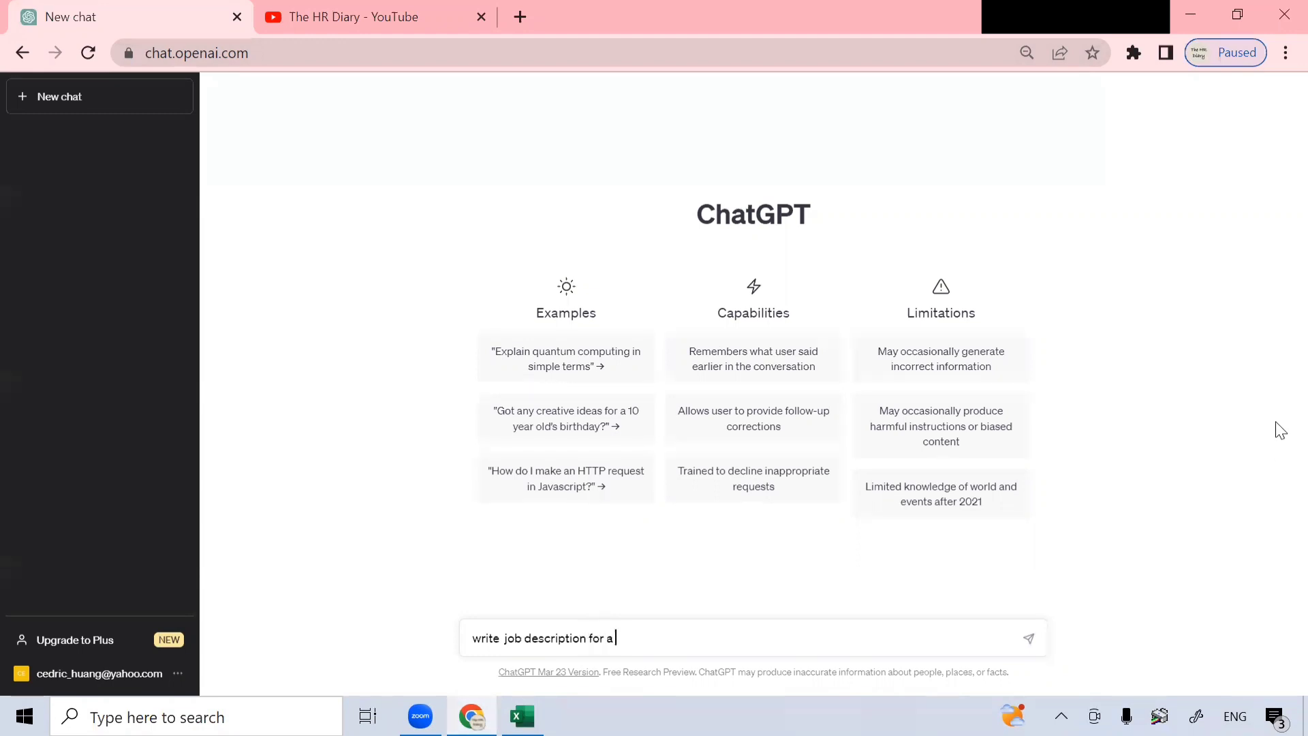
type("sales account mager in")
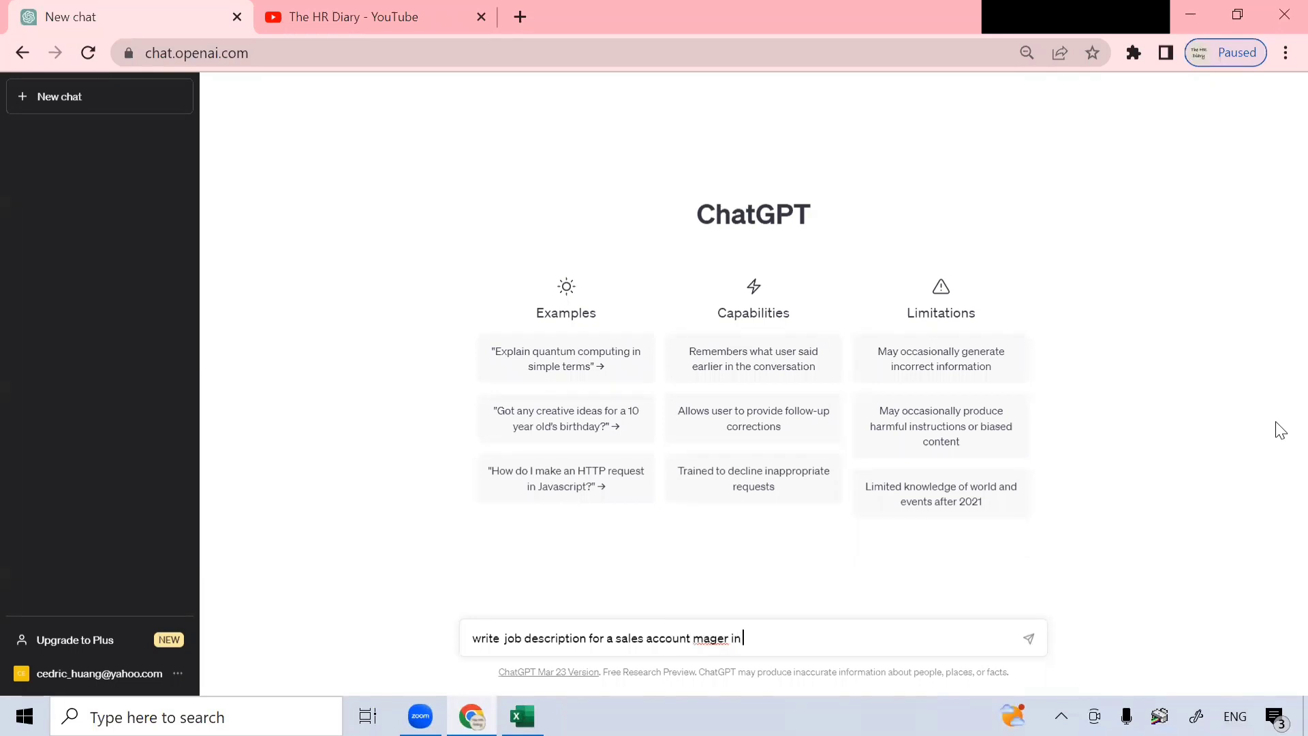
key("BackSpace")
key("BackSpace")
key("BackSpace")
key("BackSpace")
key("BackSpace")
key("BackSpace")
type("nager in the education business")
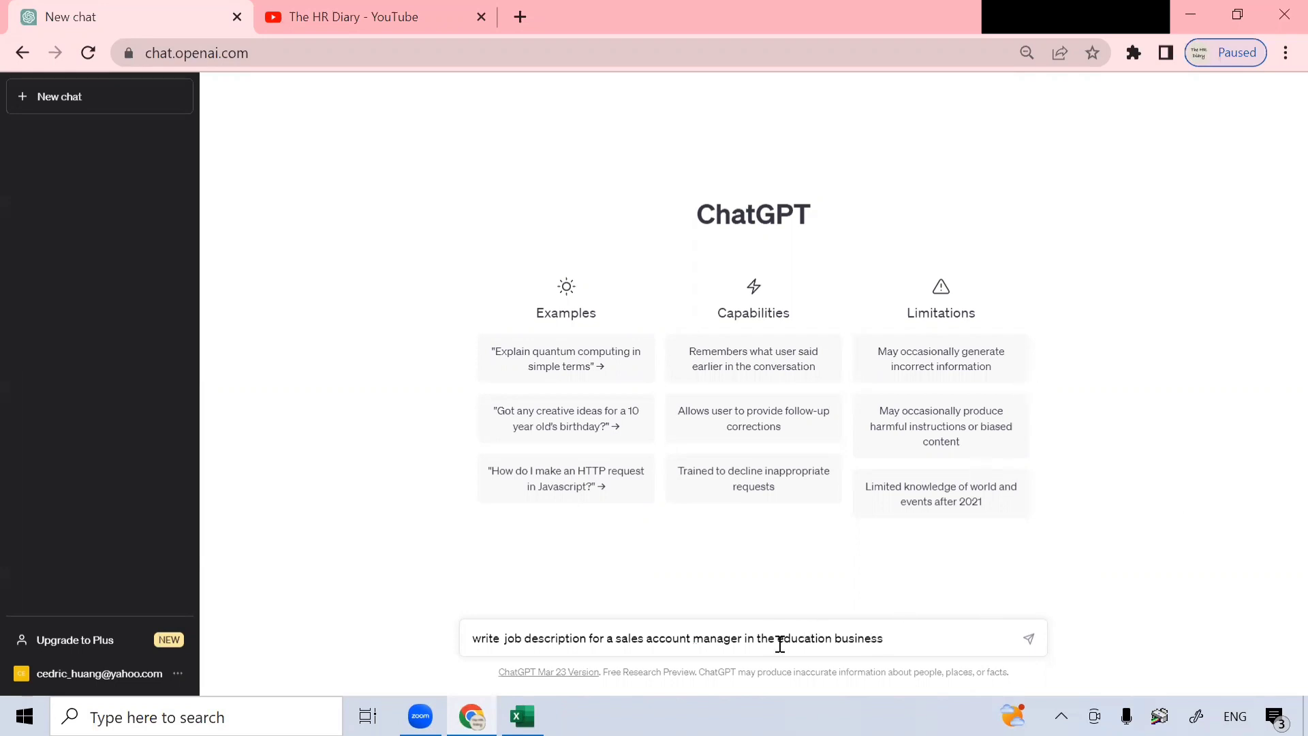
left_click_drag(778, 636, 885, 656)
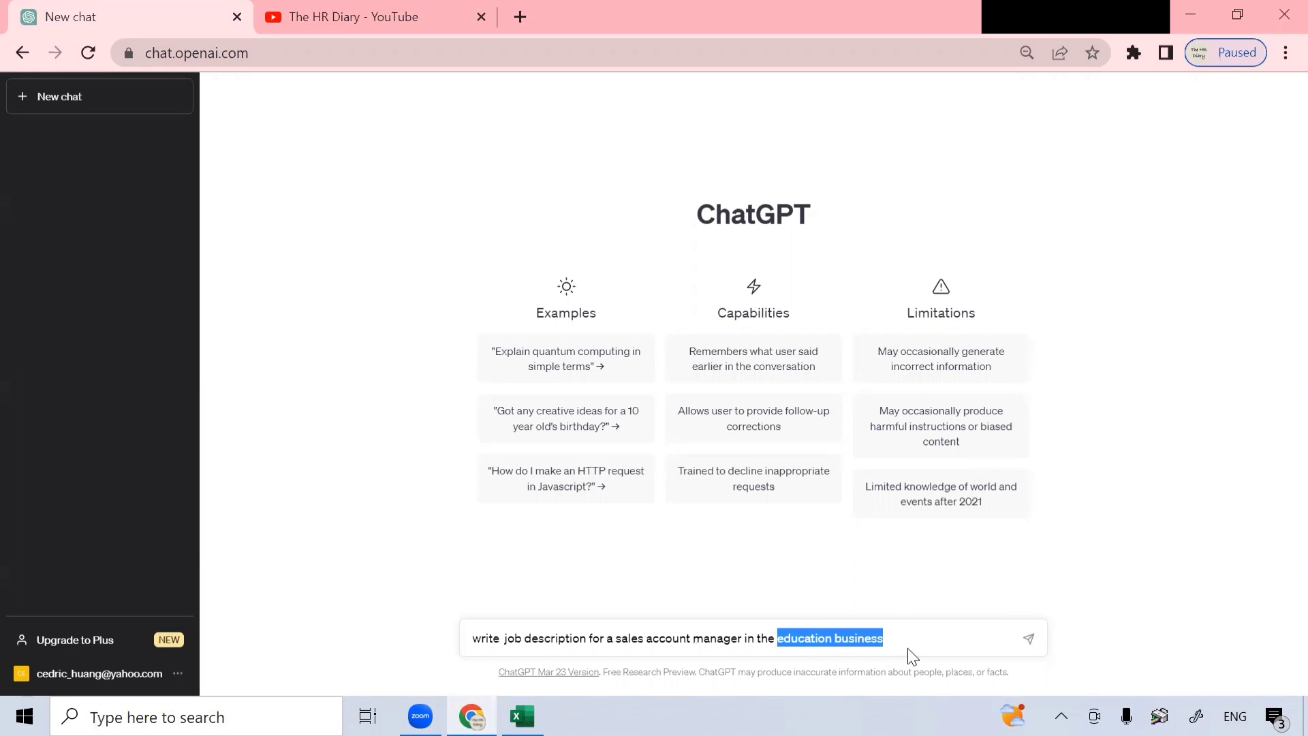
left_click(884, 637)
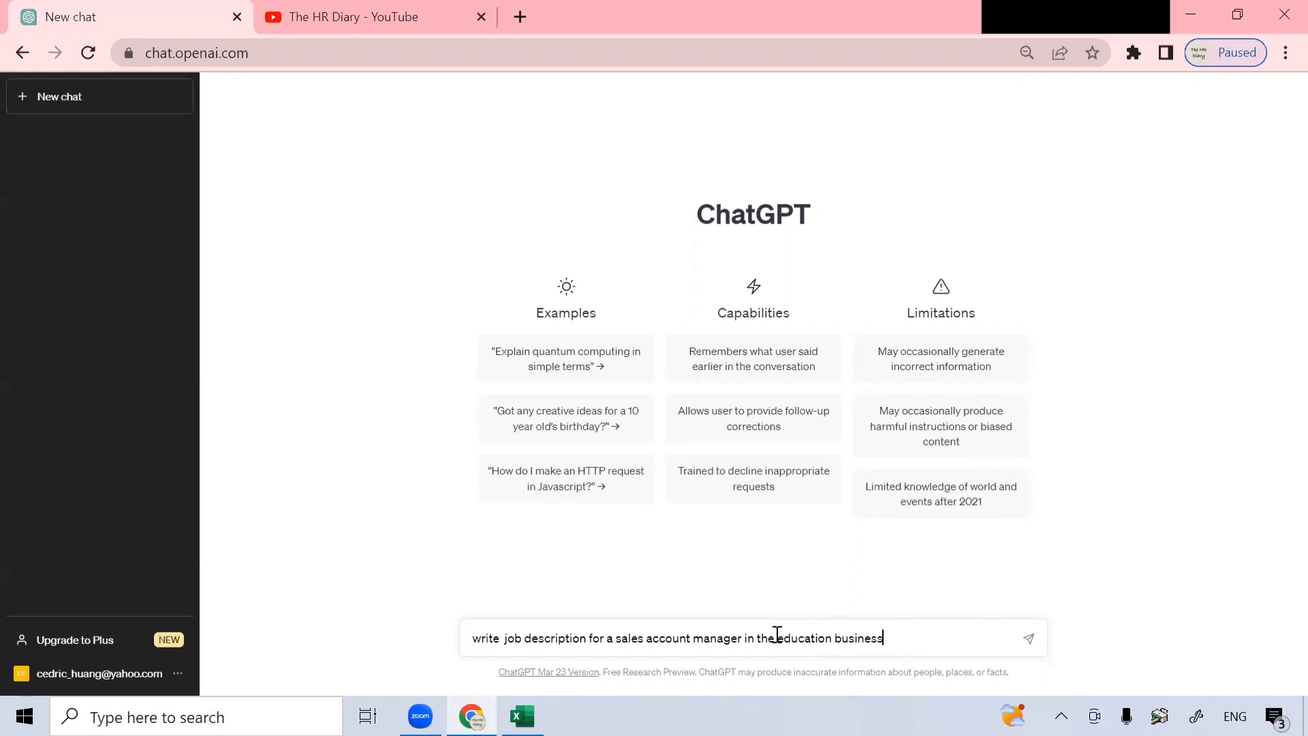
left_click_drag(779, 637, 913, 636)
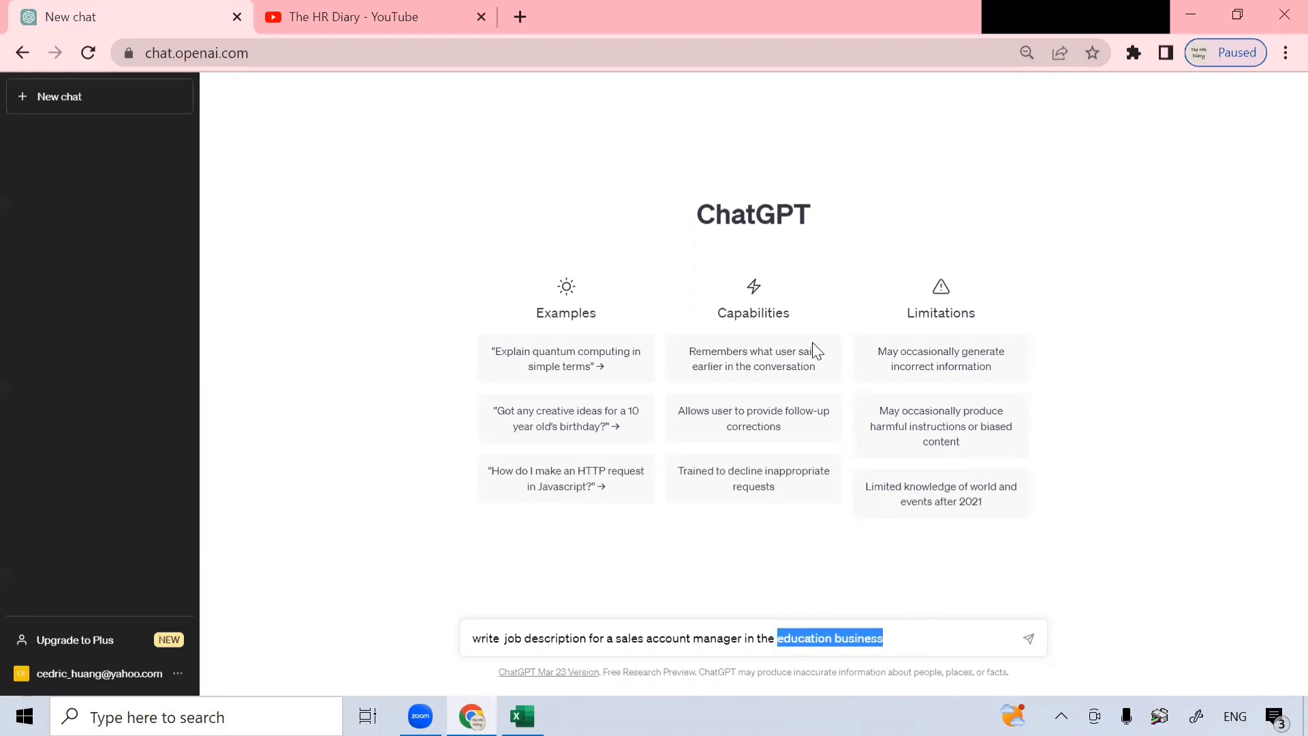
left_click(964, 639)
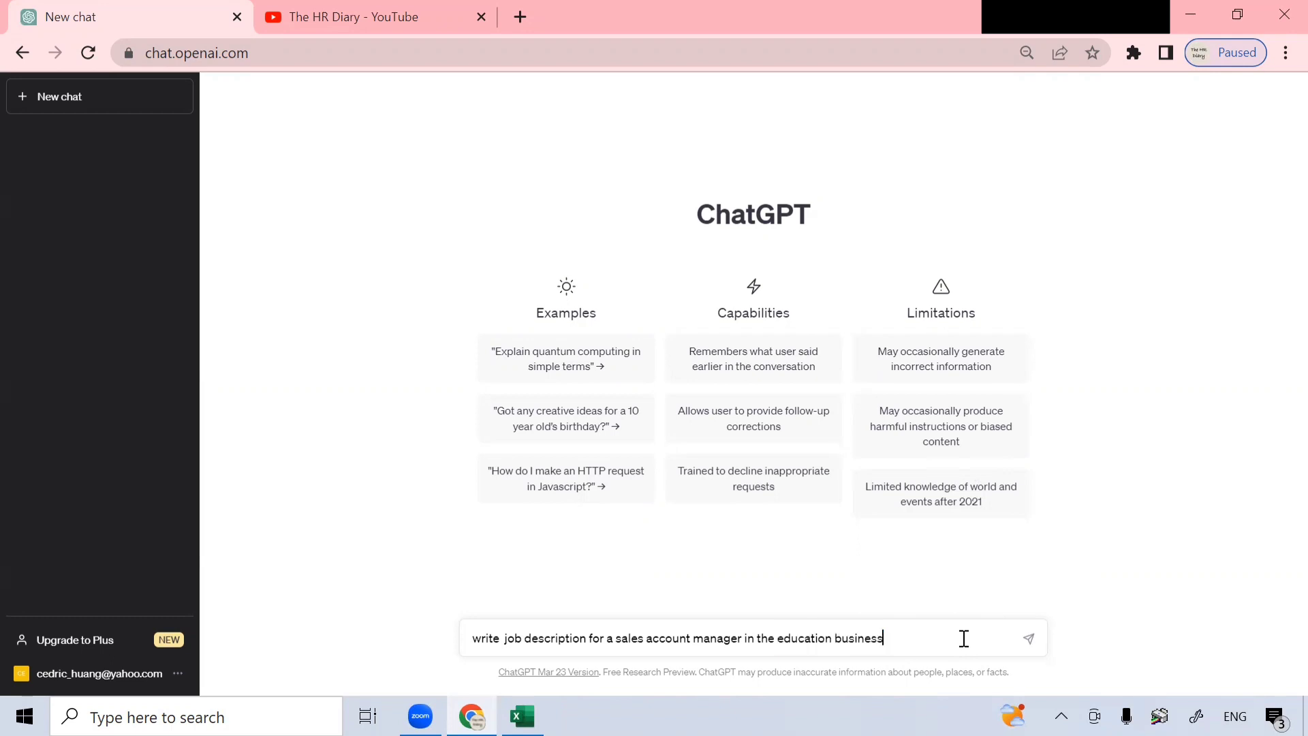
left_click(1028, 638)
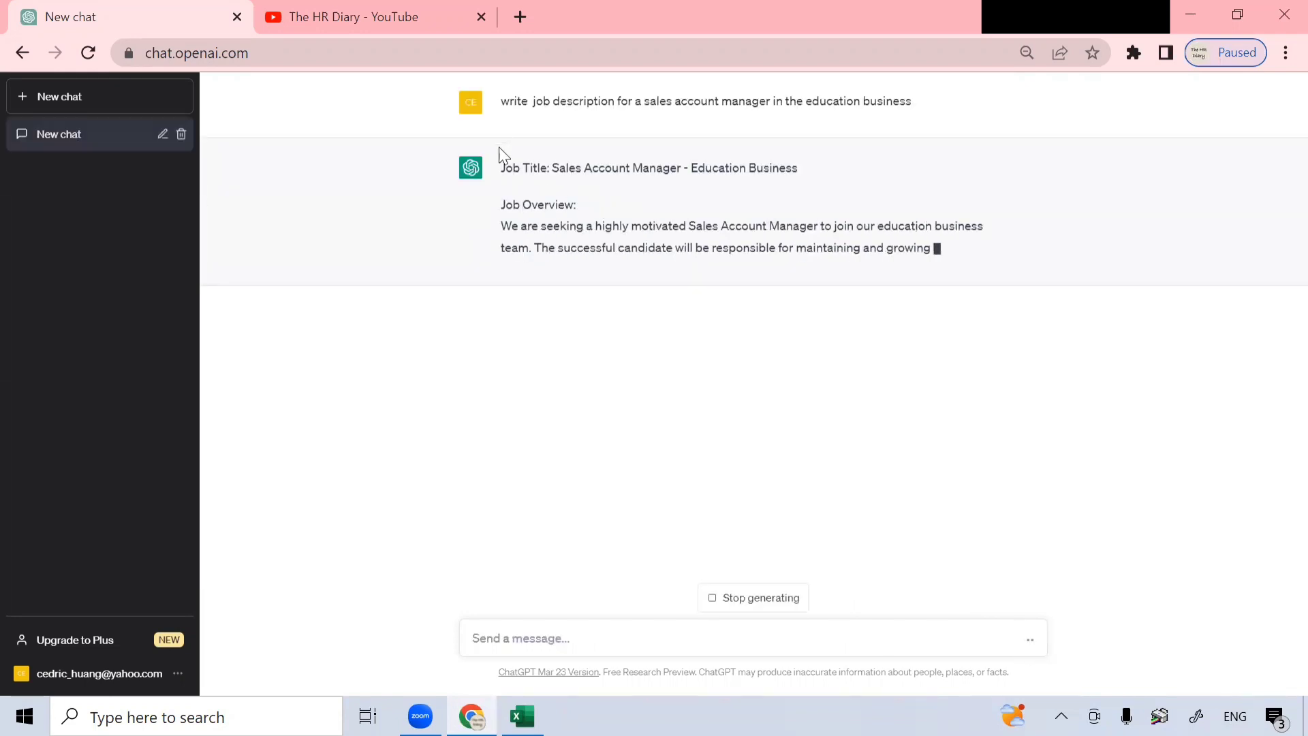
- Review the generated job description's title, overview, key responsibilities and qualifications
left_click_drag(502, 168, 942, 165)
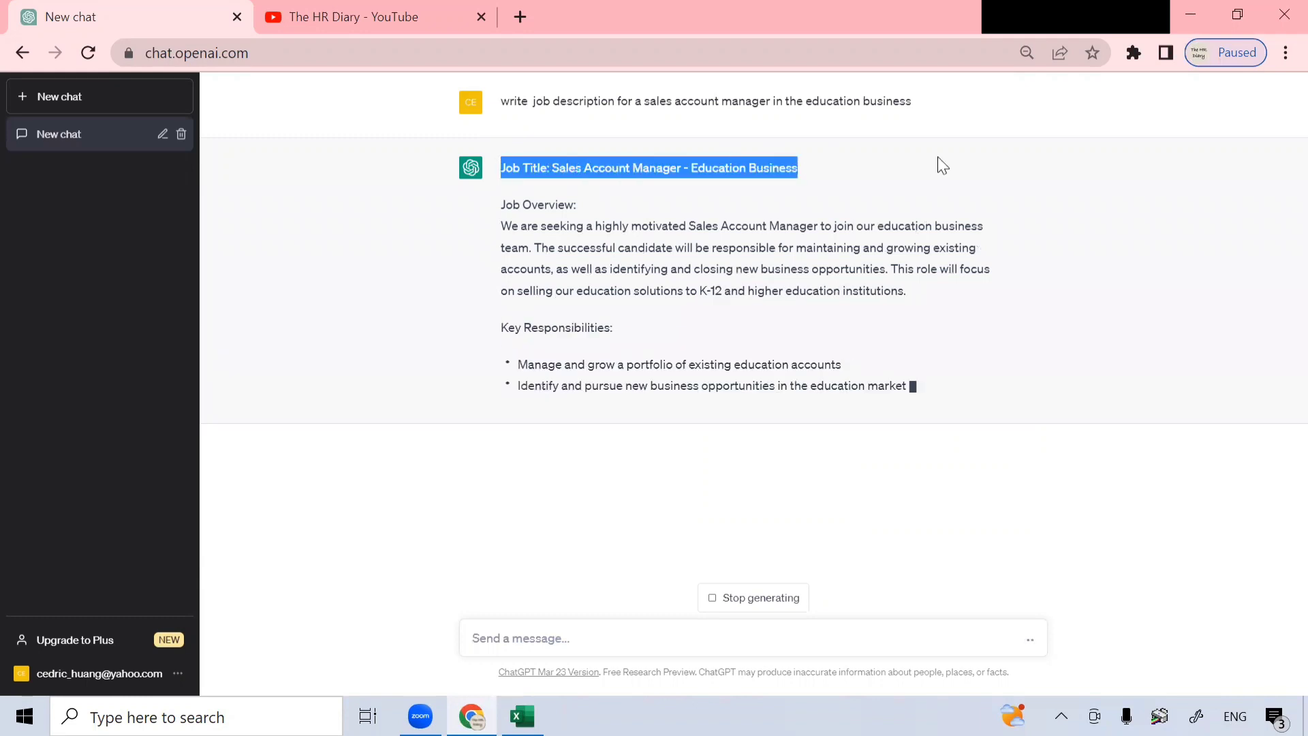
left_click_drag(501, 205, 891, 298)
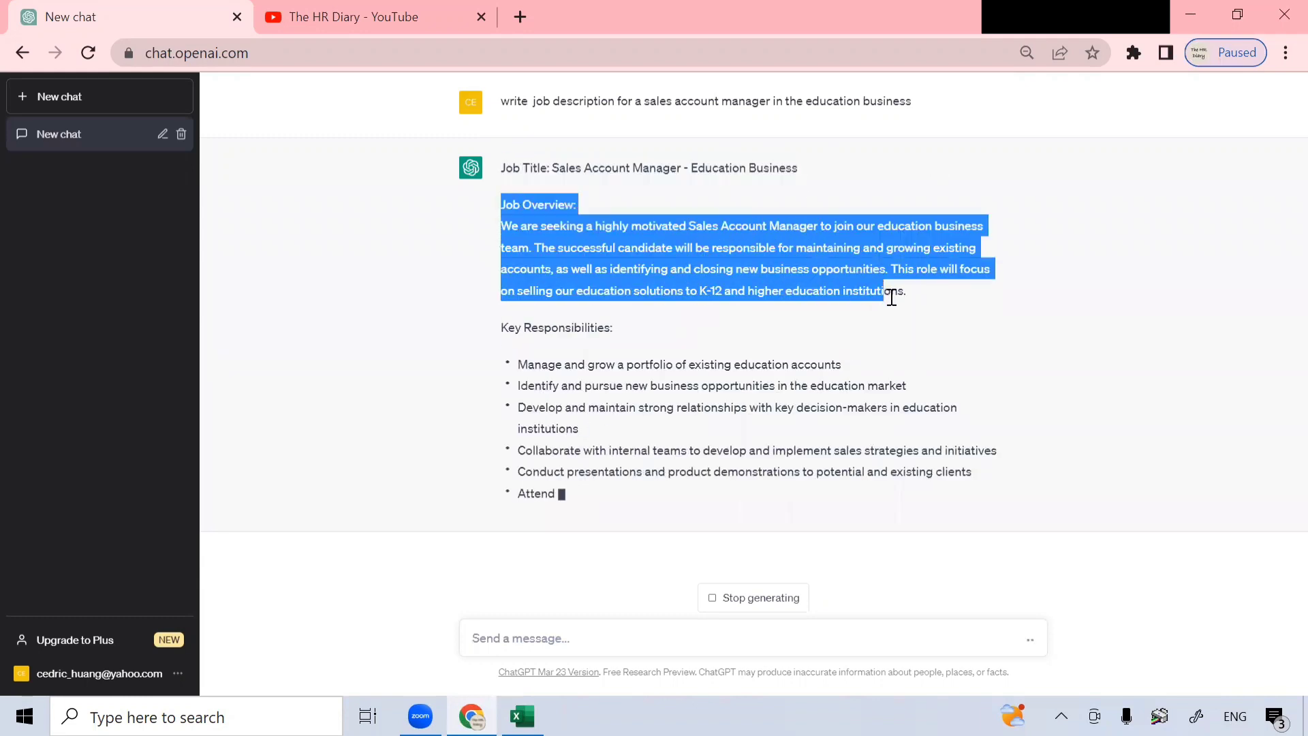
left_click_drag(514, 265, 693, 372)
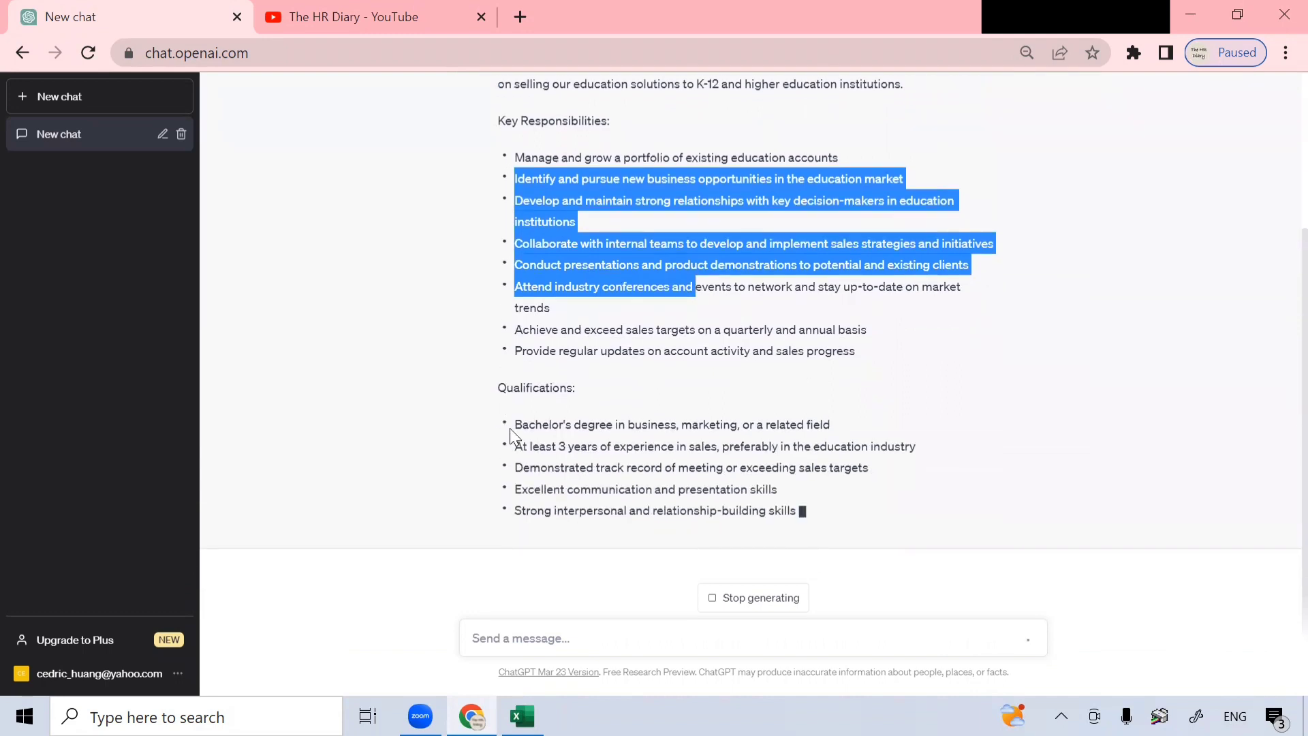
left_click_drag(510, 428, 564, 392)
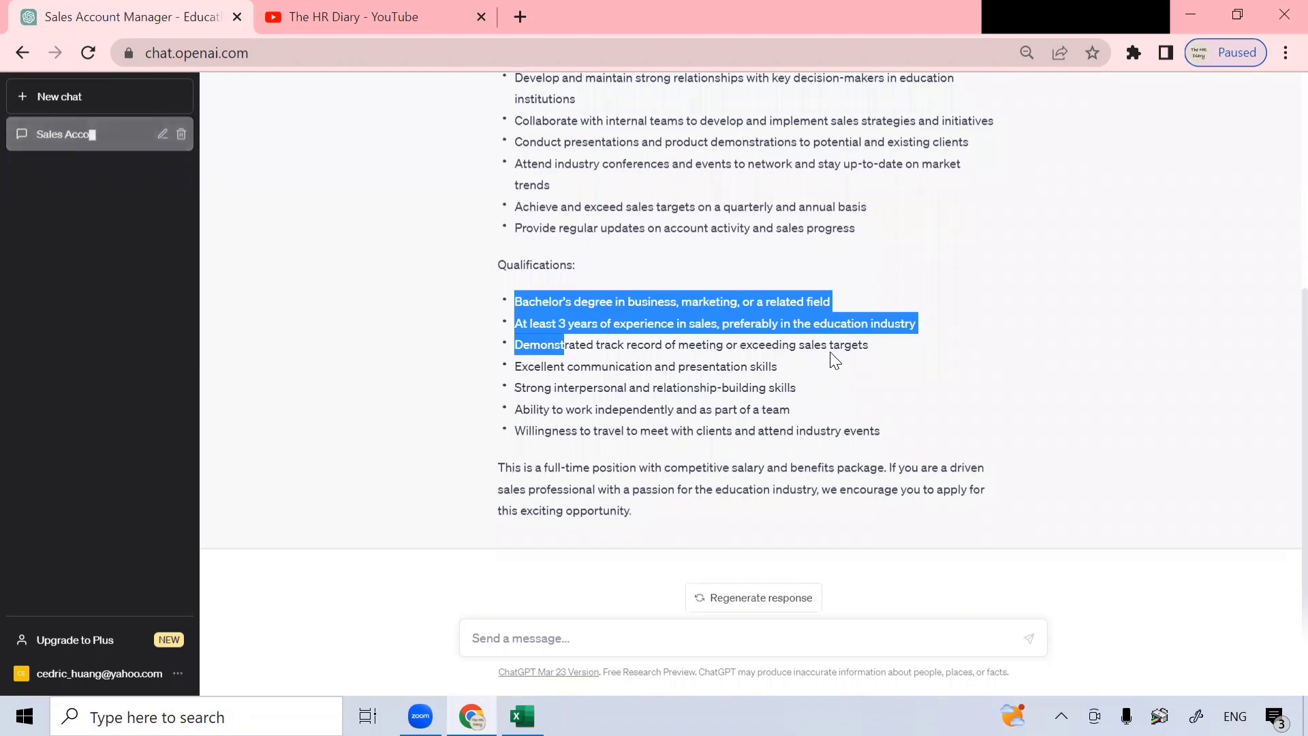
- Compare the education-related wording in the job overview and key responsibilities with "education business" in the prompt
scroll(831, 355, "up", 5)
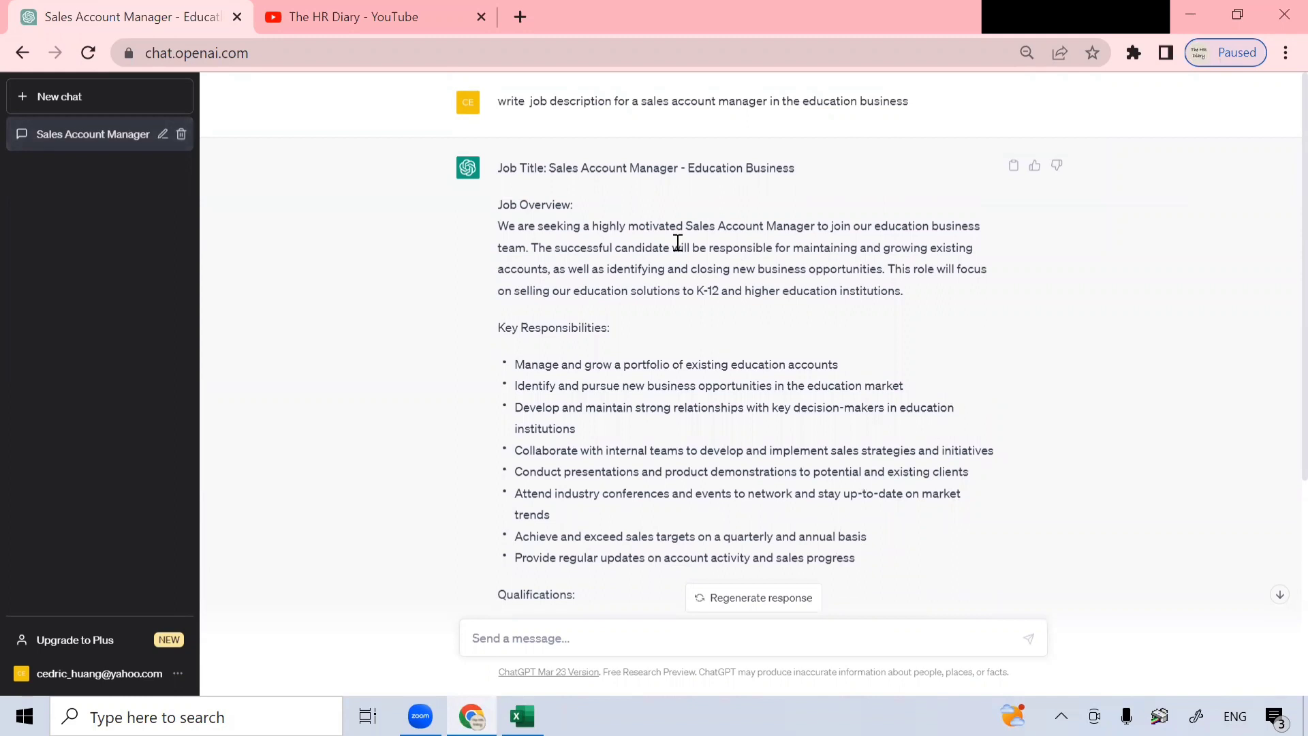
left_click_drag(909, 230, 986, 238)
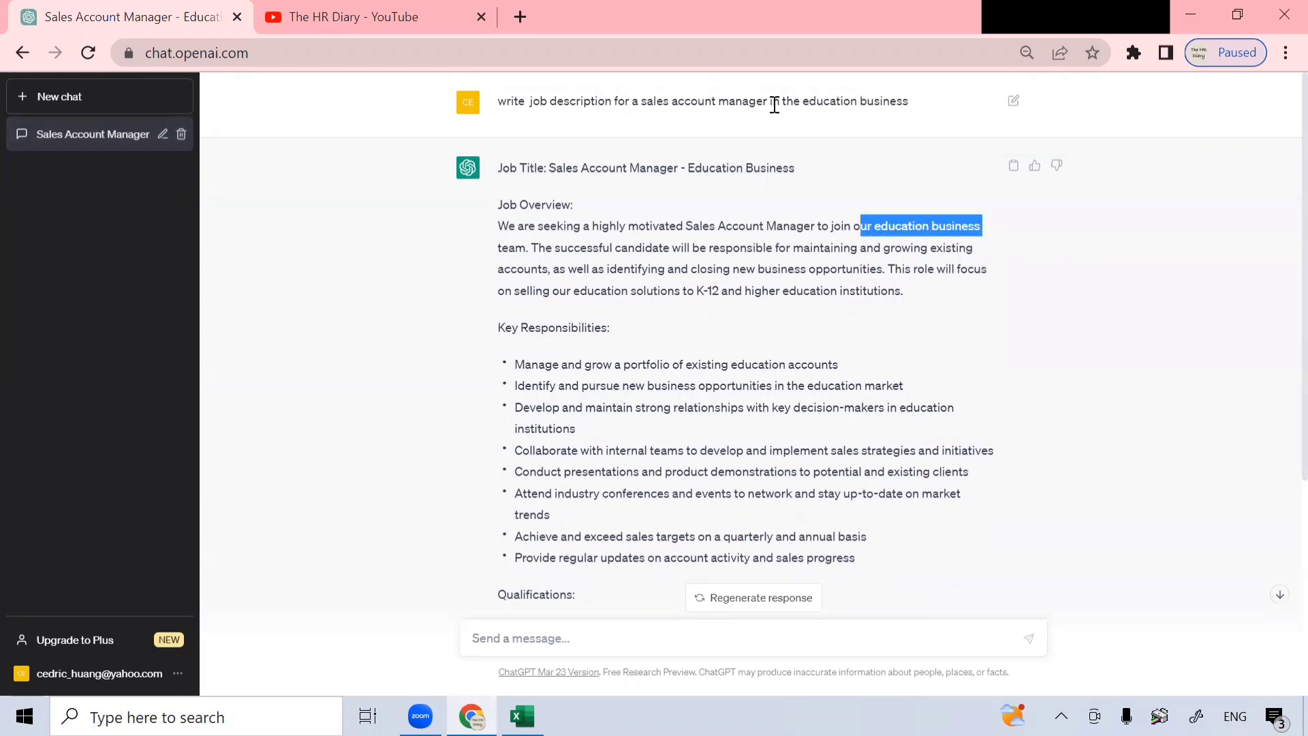
left_click_drag(792, 102, 908, 102)
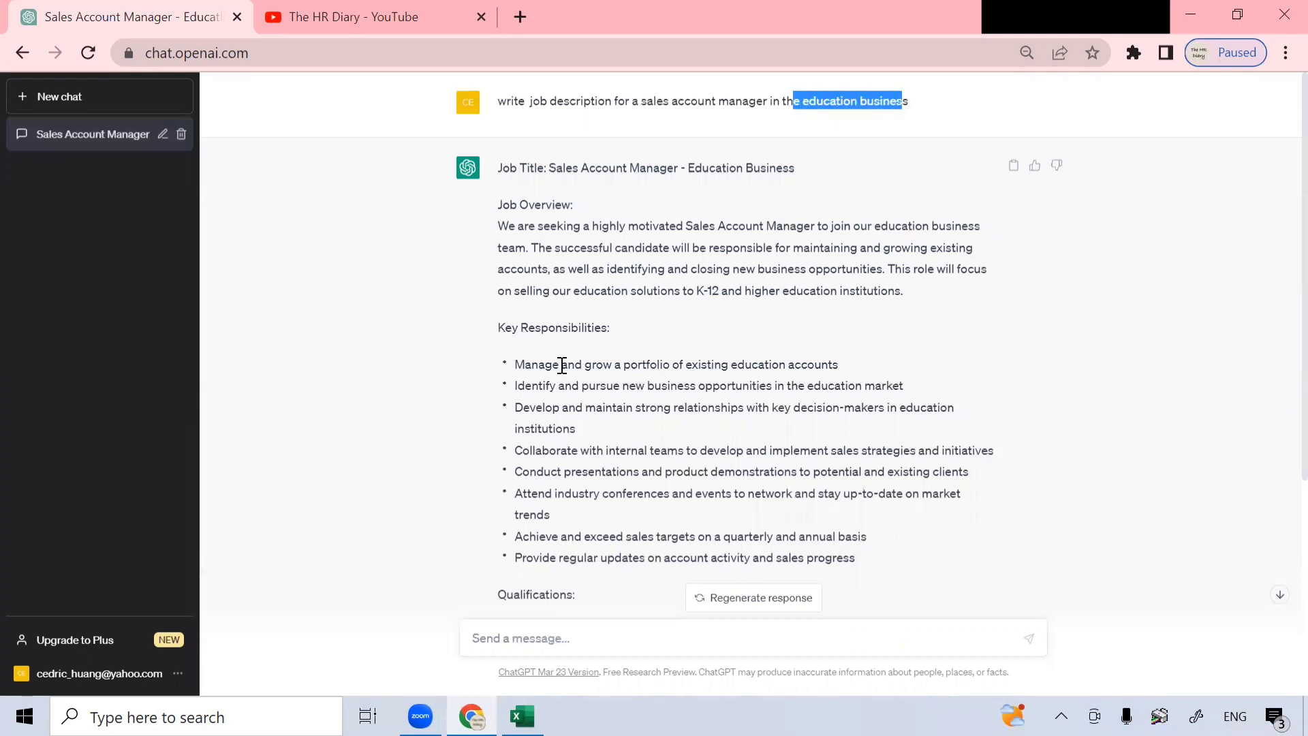
left_click_drag(691, 365, 841, 372)
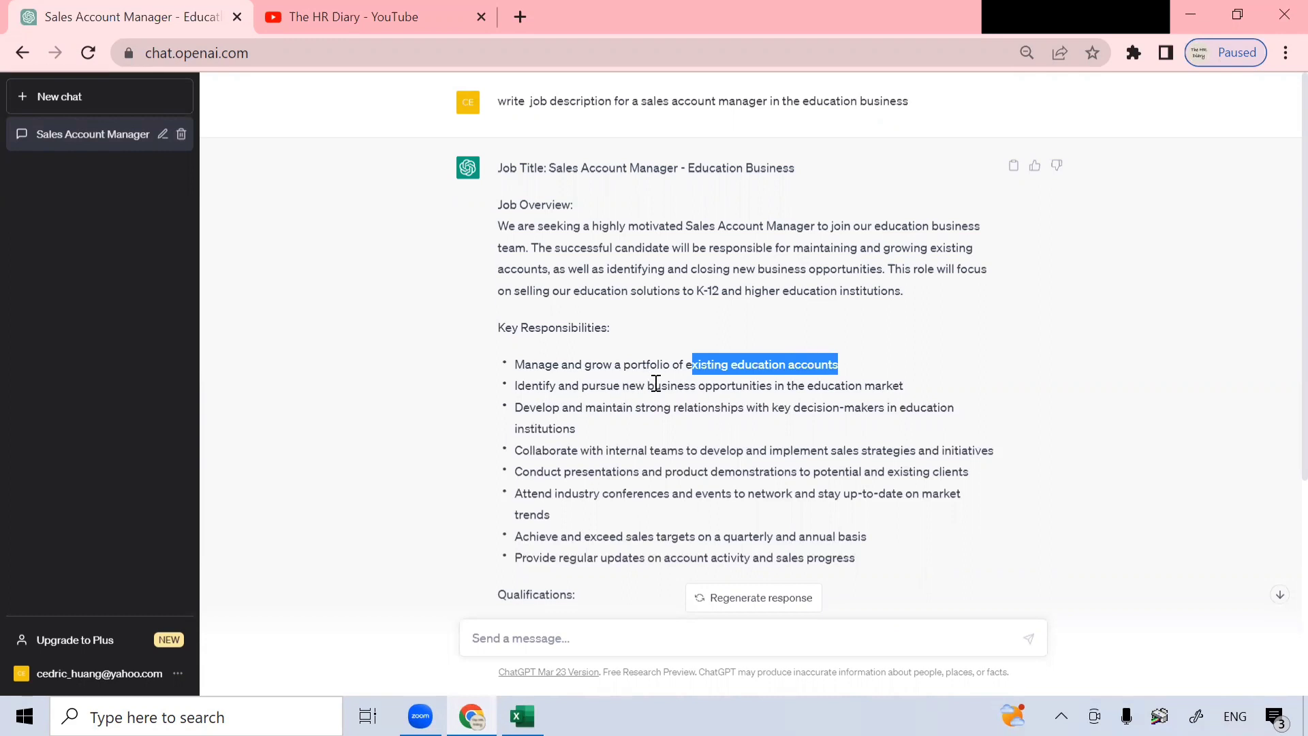
left_click_drag(798, 385, 952, 389)
left_click(961, 370)
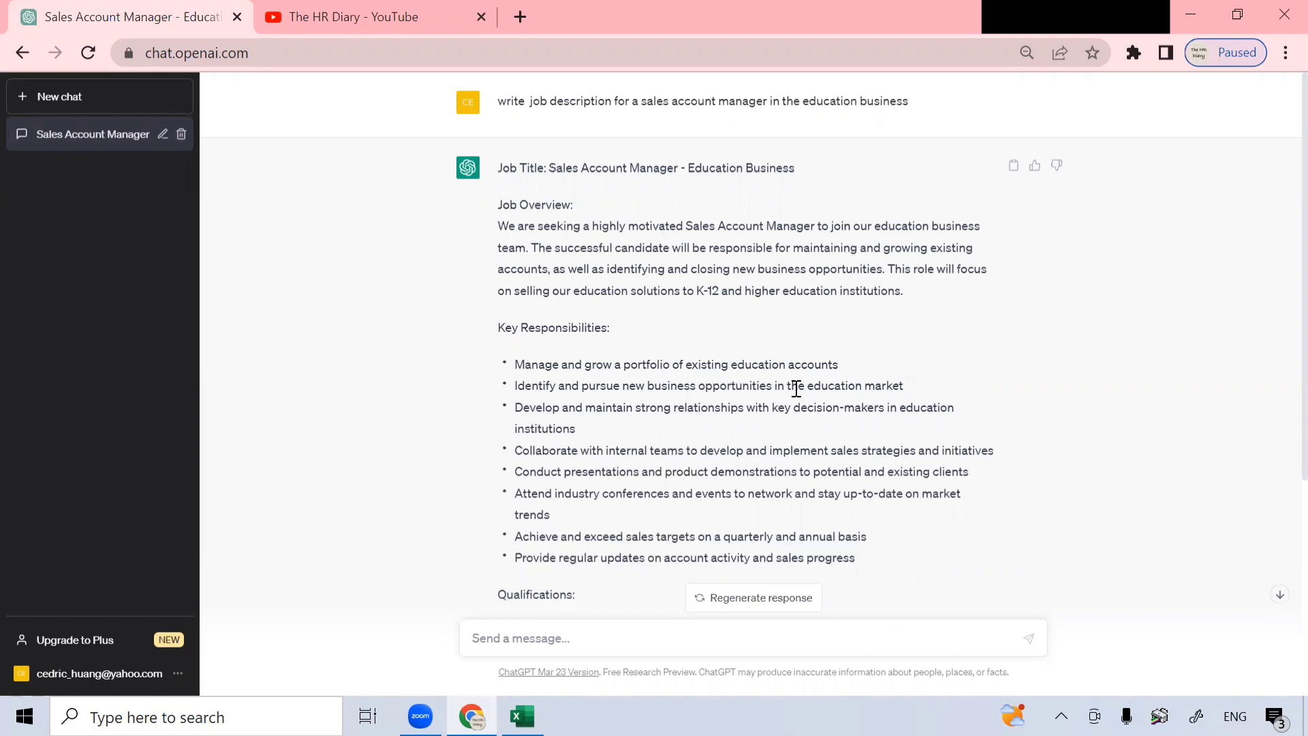
- Send the follow-up prompt "write in bullet points the decision making required for the above job description"
scroll(1080, 357, "down", 5)
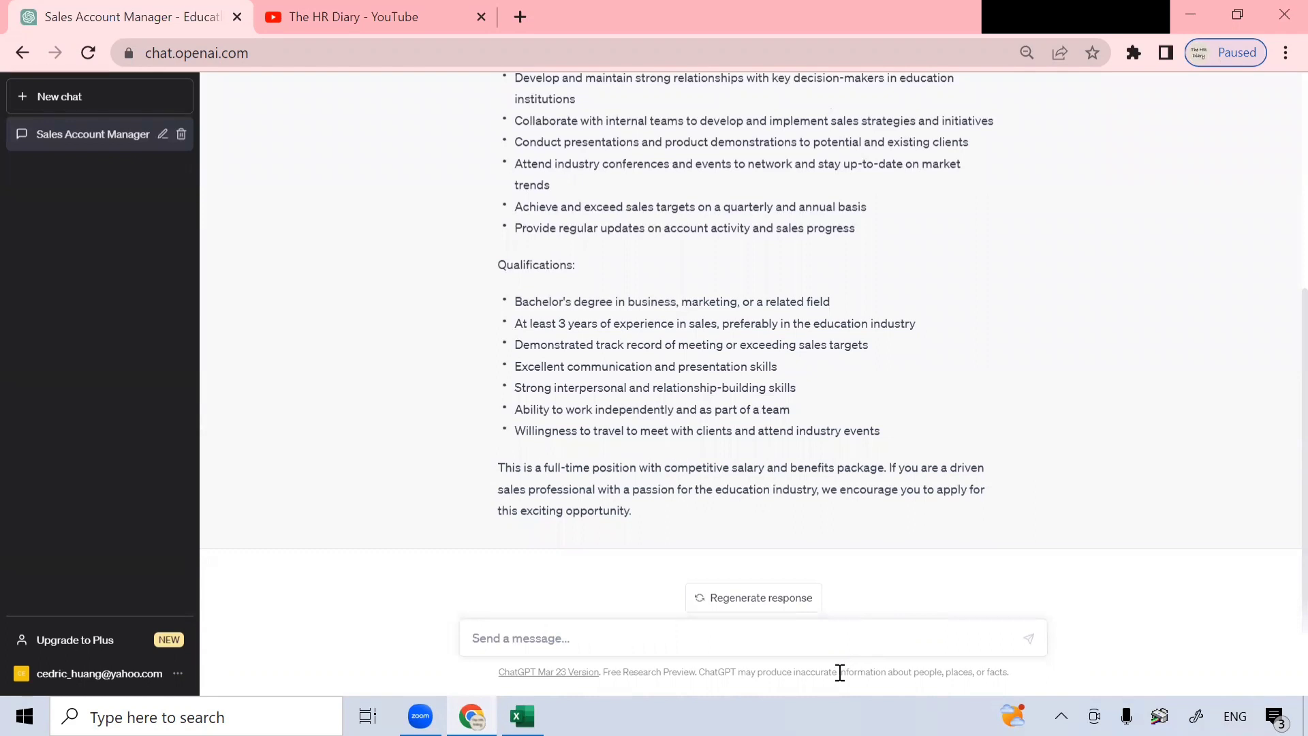
left_click(857, 641)
type("write in bullet point")
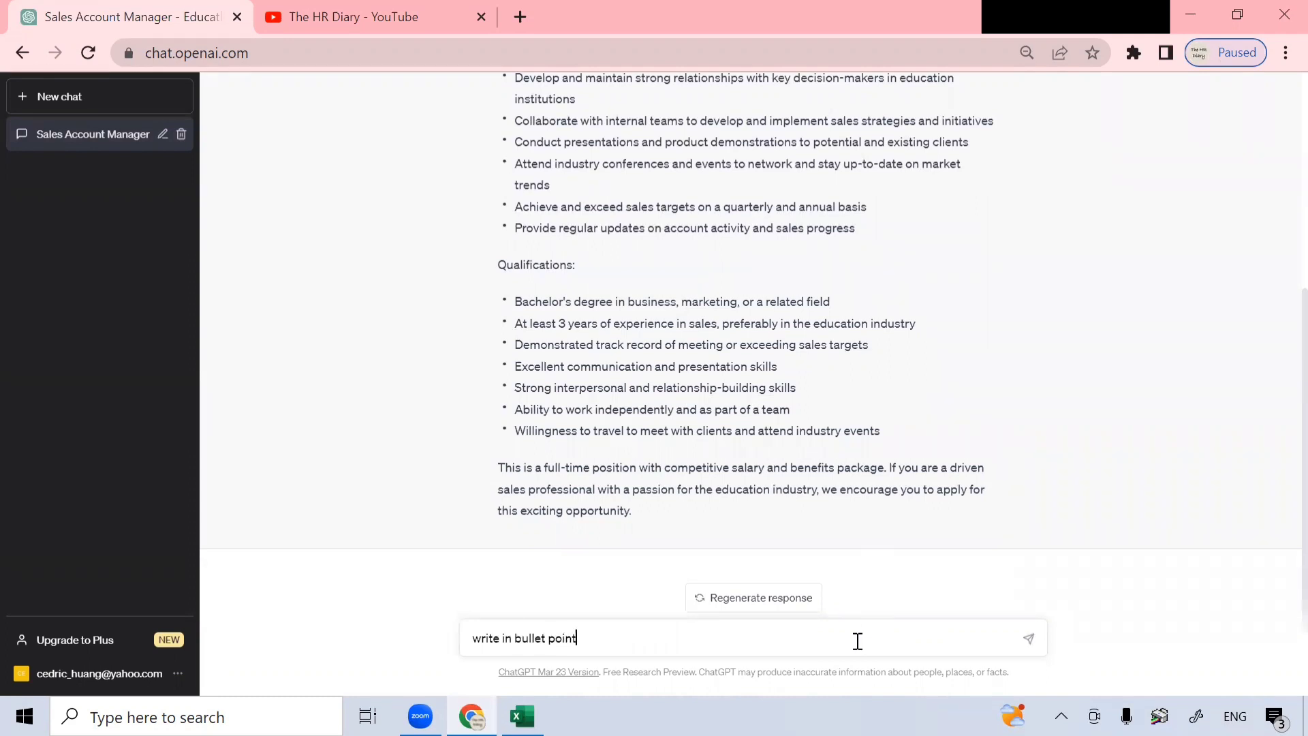
type("s the ecision")
key("BackSpace")
key("BackSpace")
key("BackSpace")
key("BackSpace")
key("BackSpace")
key("BackSpace")
key("BackSpace")
type("desius")
key("BackSpace")
key("BackSpace")
type("sion making re")
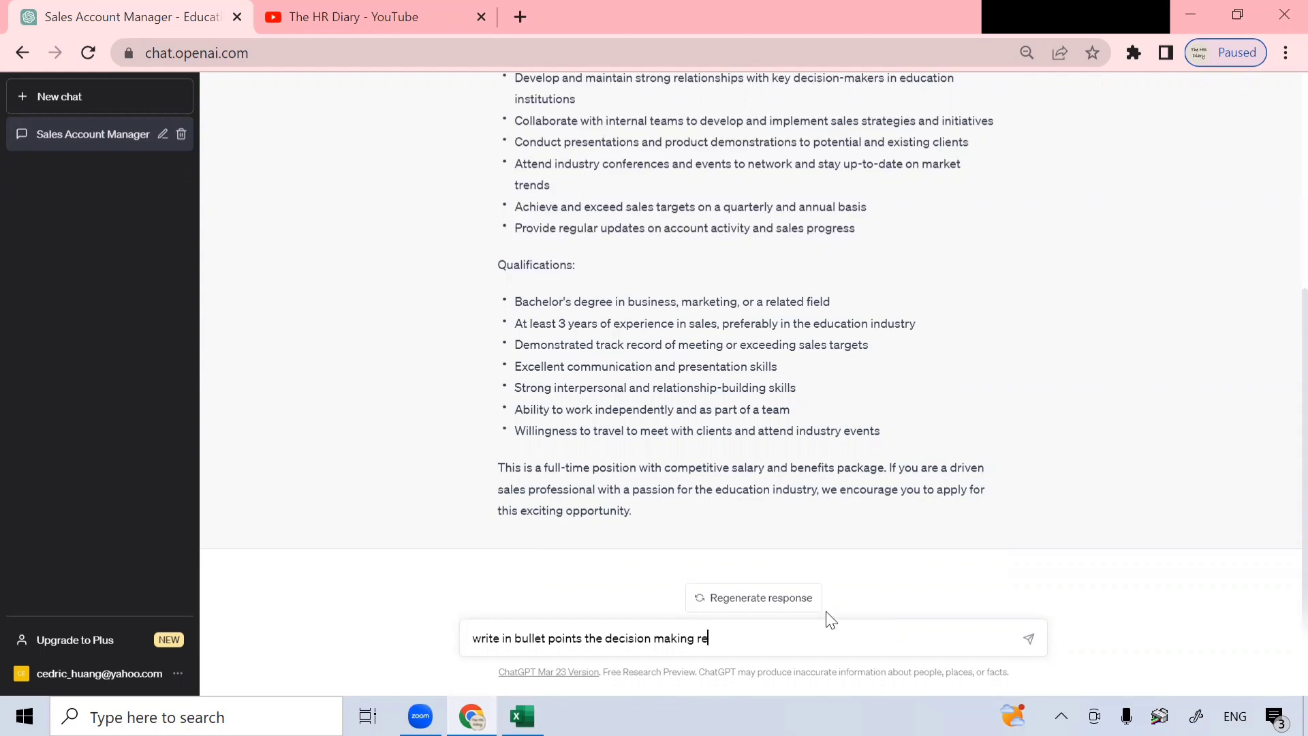
key("ctrl+plus")
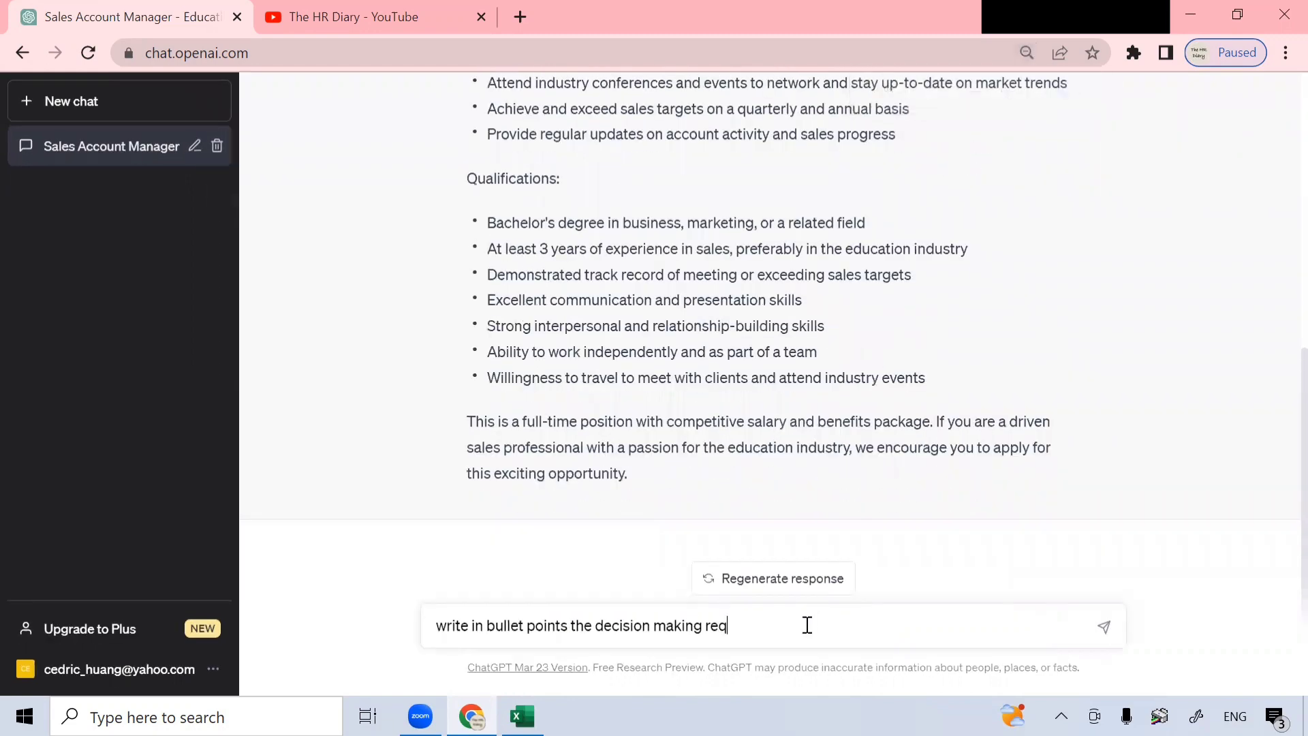
type("uired for the bove above")
left_click(881, 633)
type("job description")
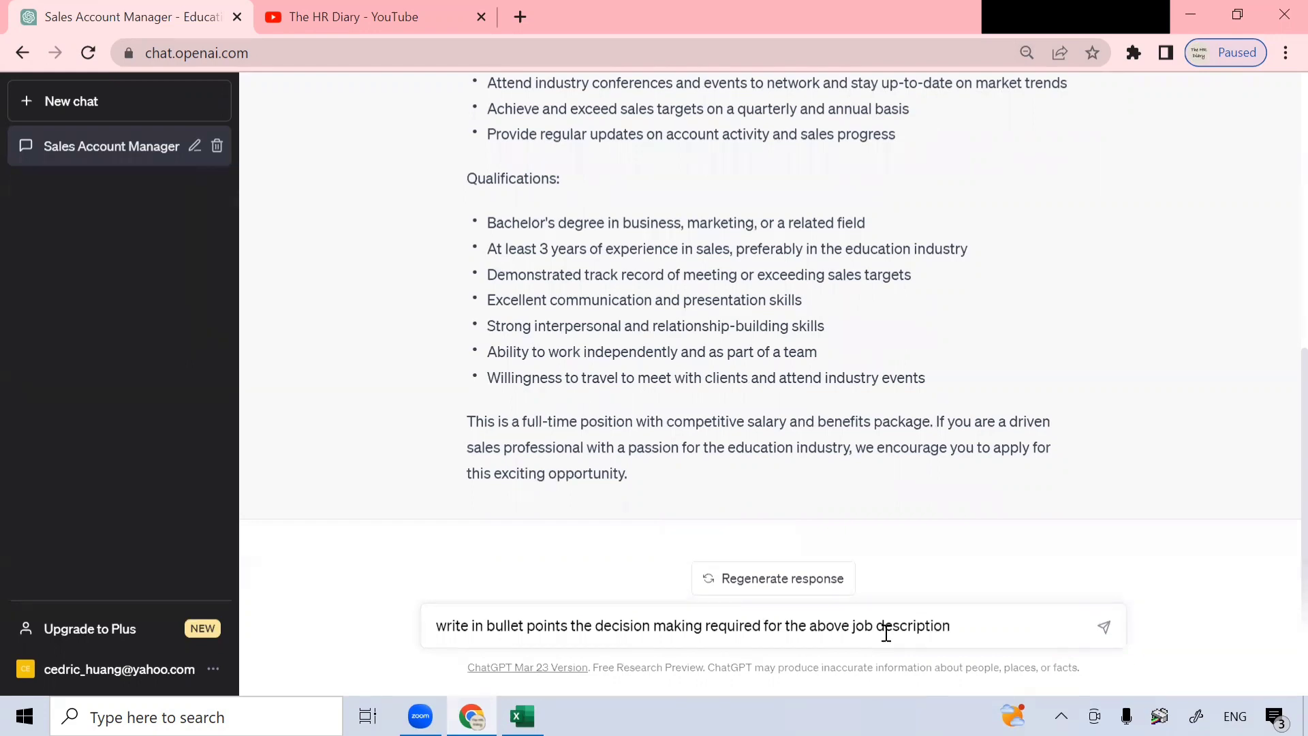
left_click(1104, 627)
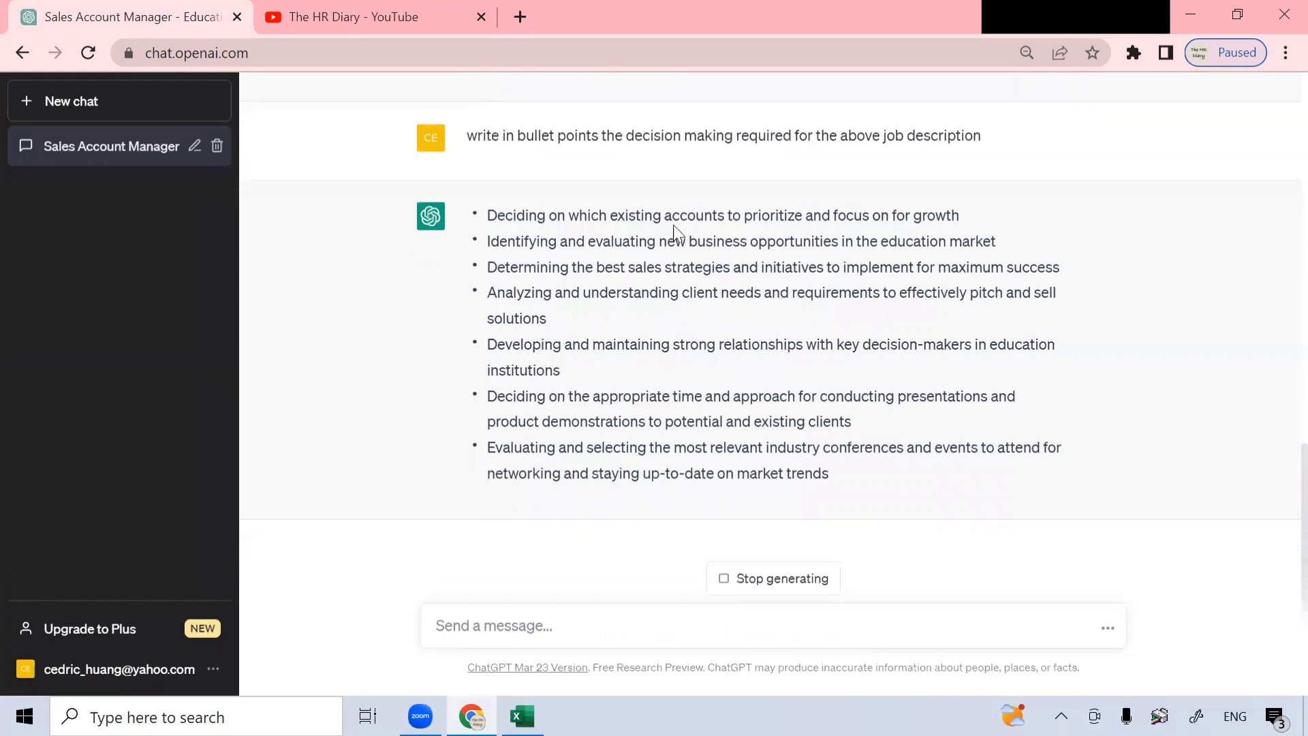
- Review the decision-making bullet points together with the preceding prompt and job description
scroll(706, 150, "up", 3)
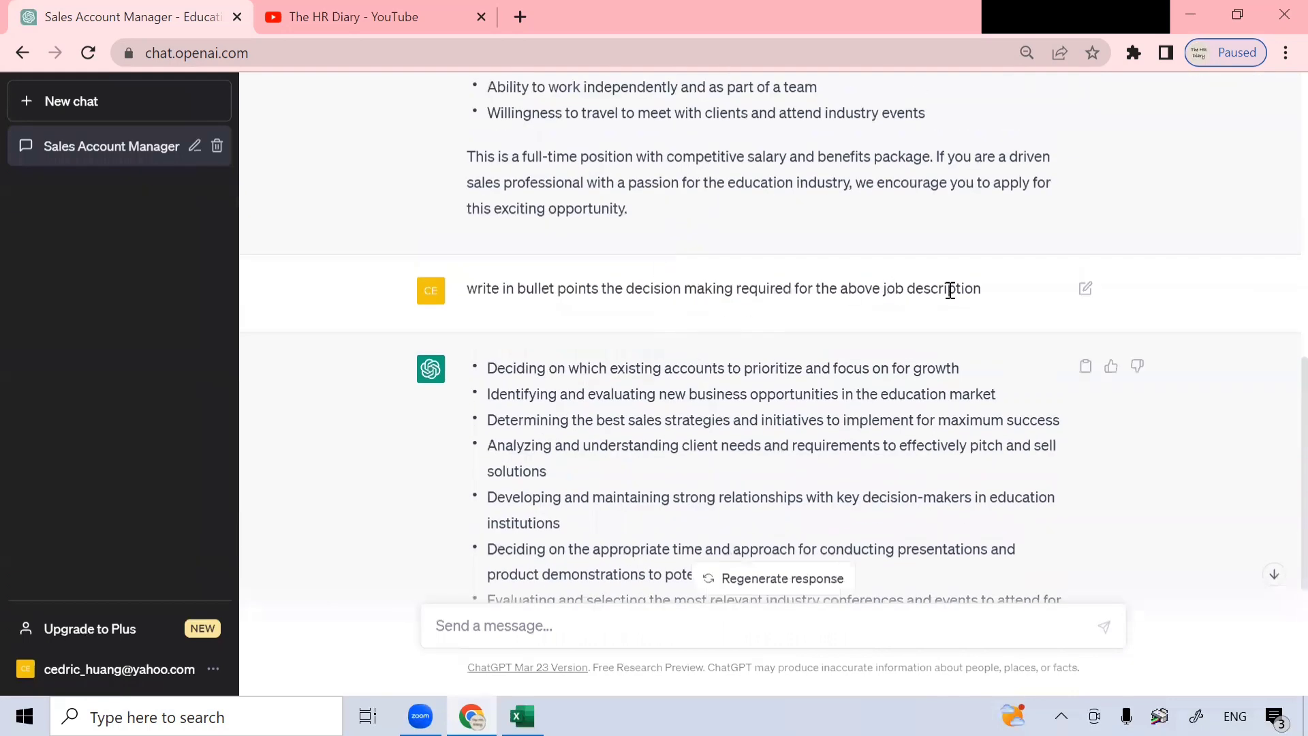
scroll(969, 300, "down", 5)
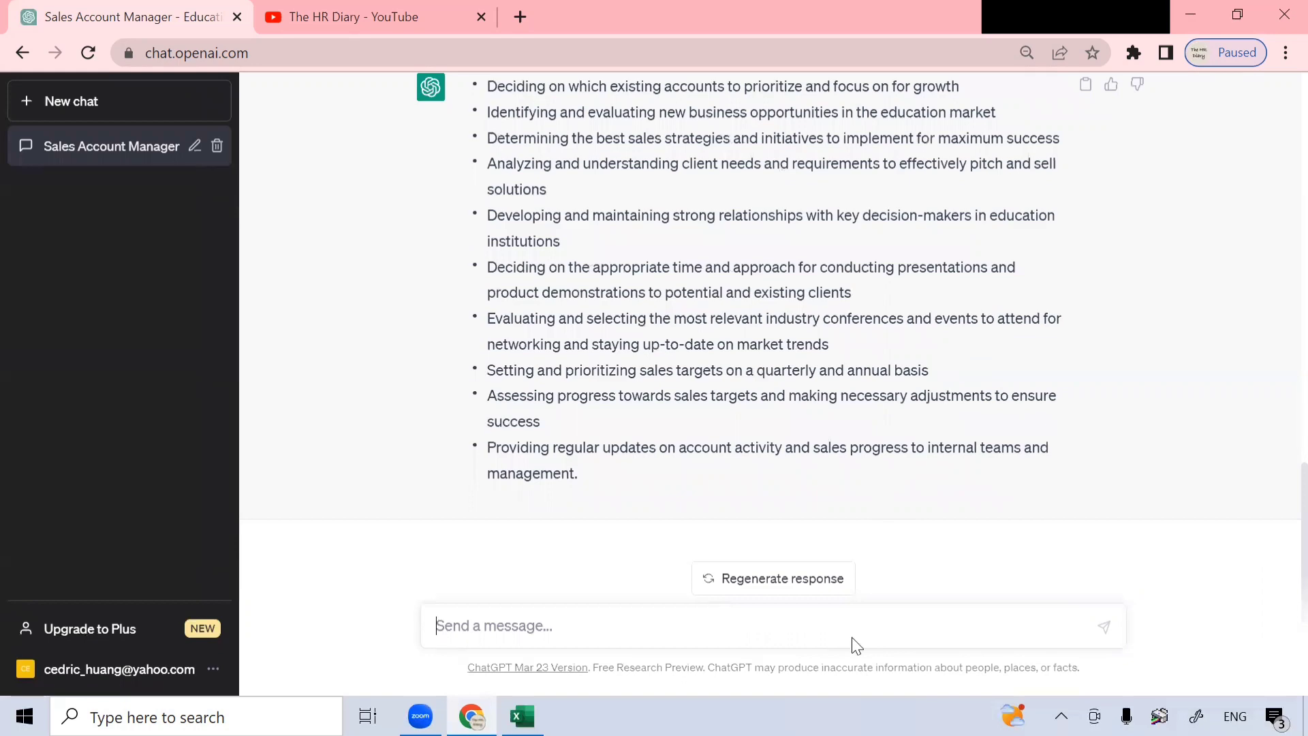
scroll(858, 341, "up", 4)
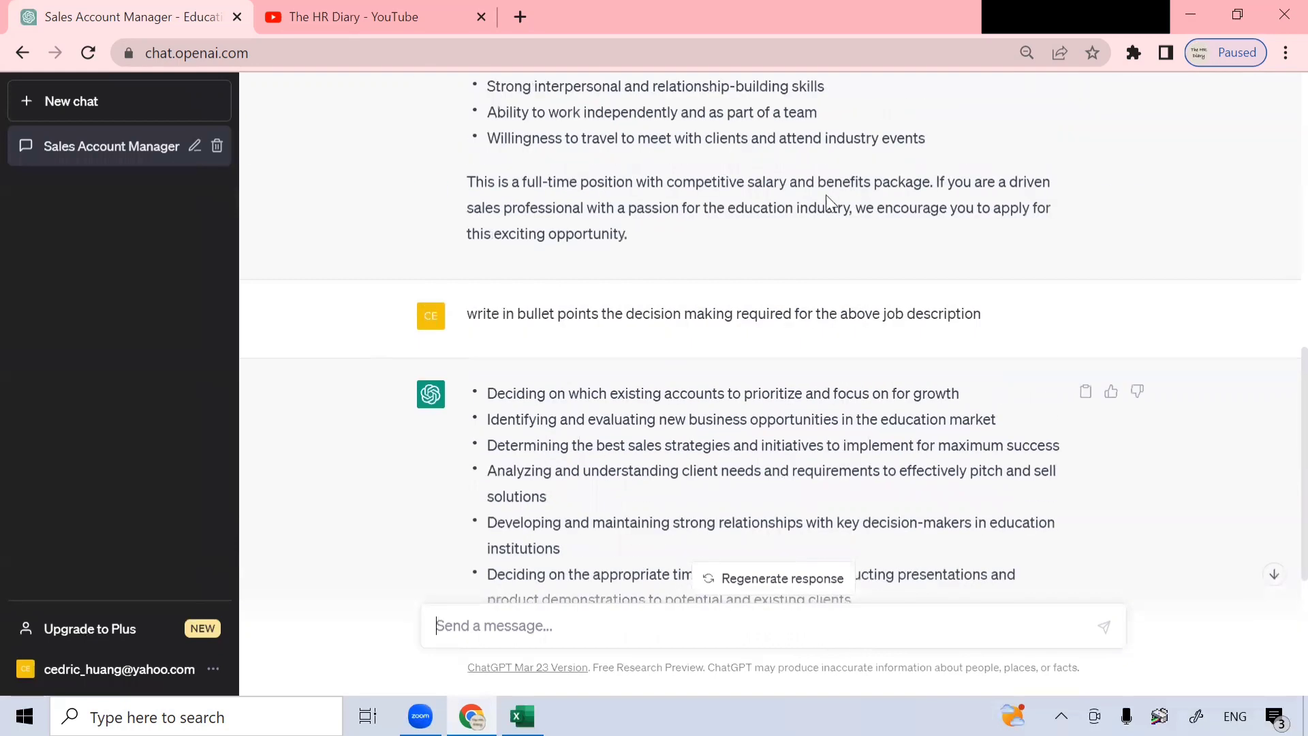
- Copy the earlier decision-making prompt from the conversation and paste it into the message box
left_click_drag(467, 314, 989, 328)
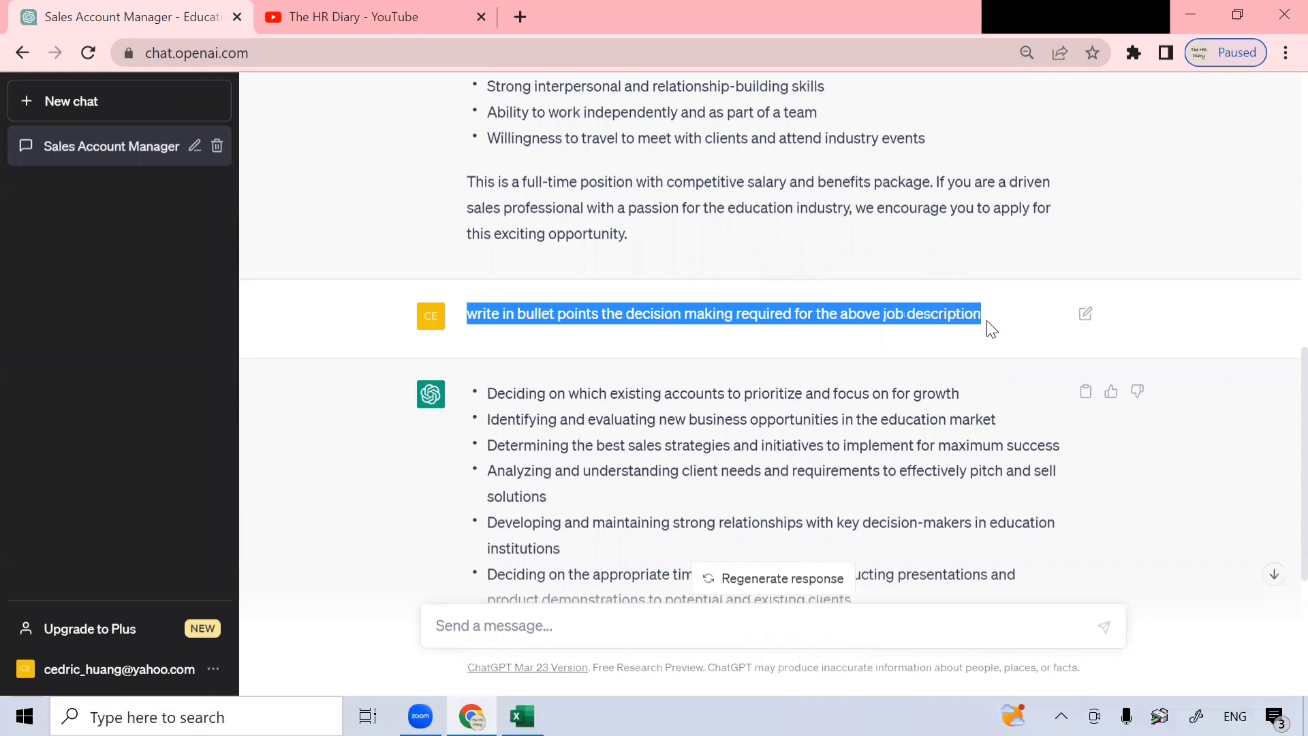
right_click(932, 320)
left_click(929, 338)
scroll(738, 505, "down", 4)
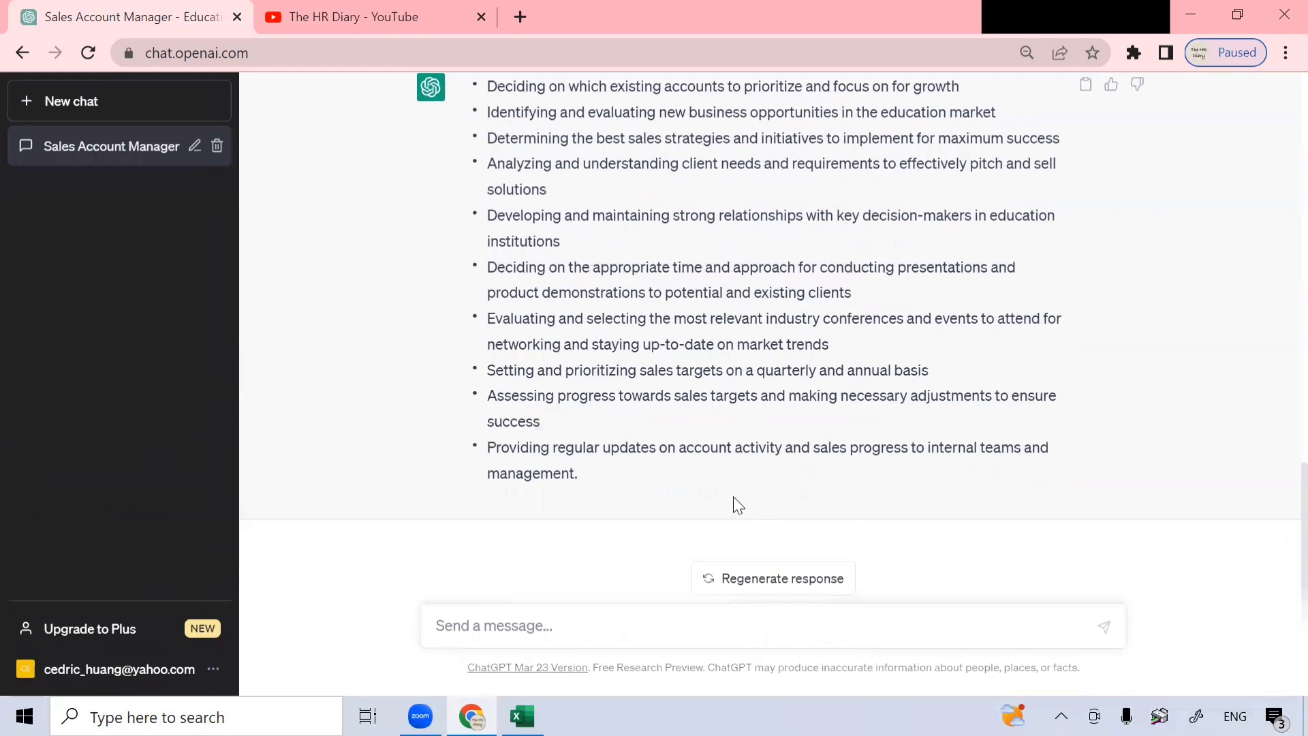
right_click(556, 625)
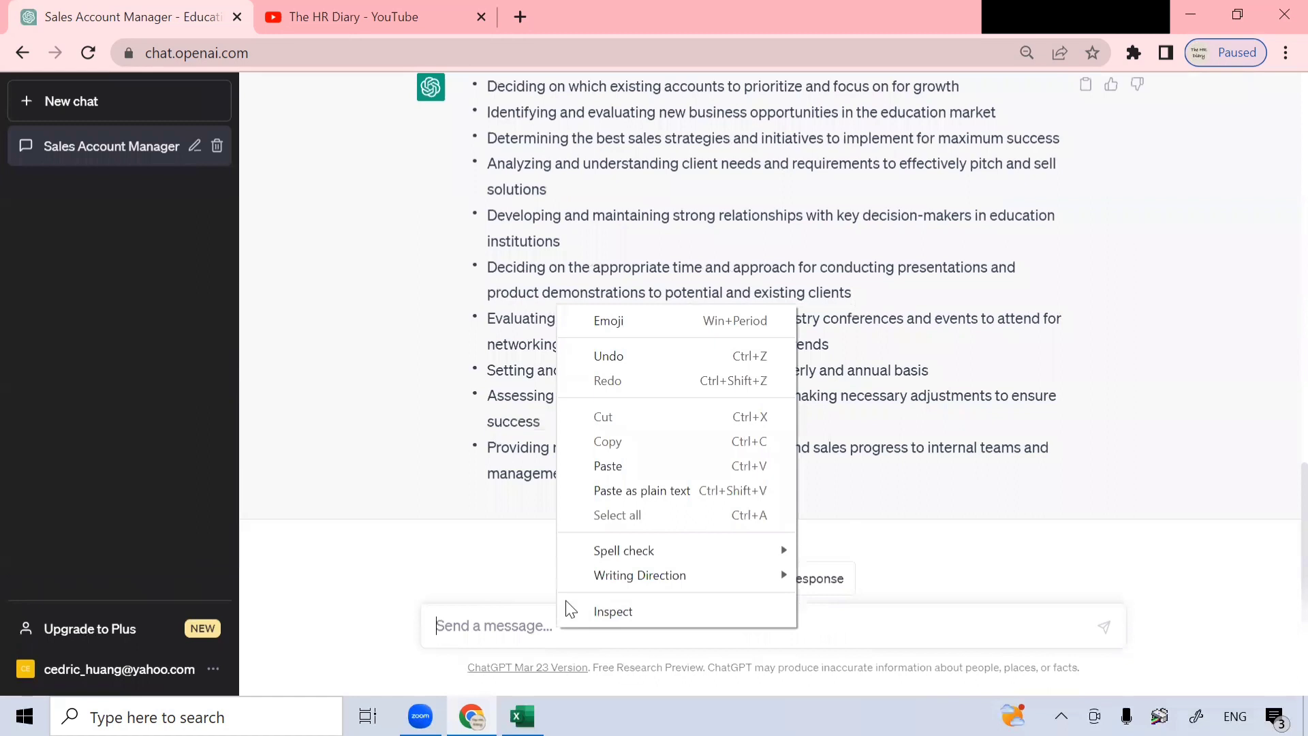
left_click(639, 465)
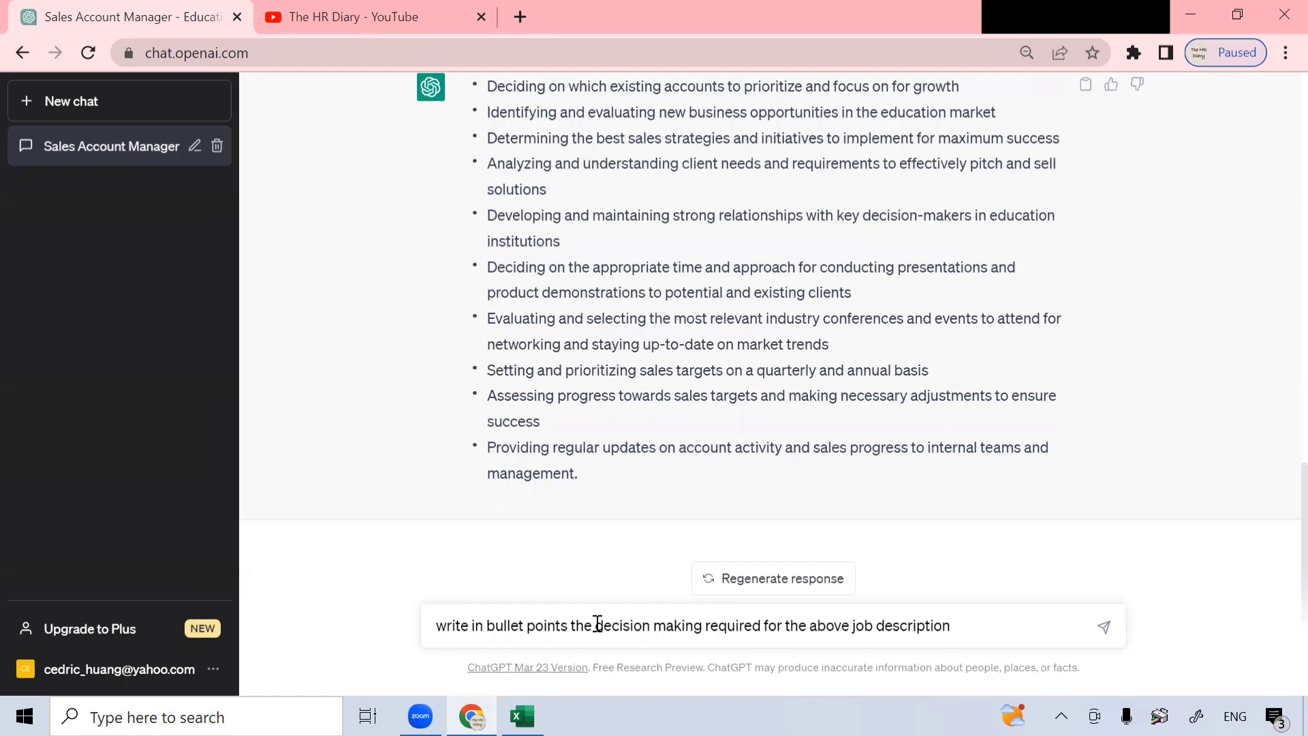
- Replace "decision making" with "problem solving" in the pasted prompt and send it
left_click_drag(595, 625, 705, 637)
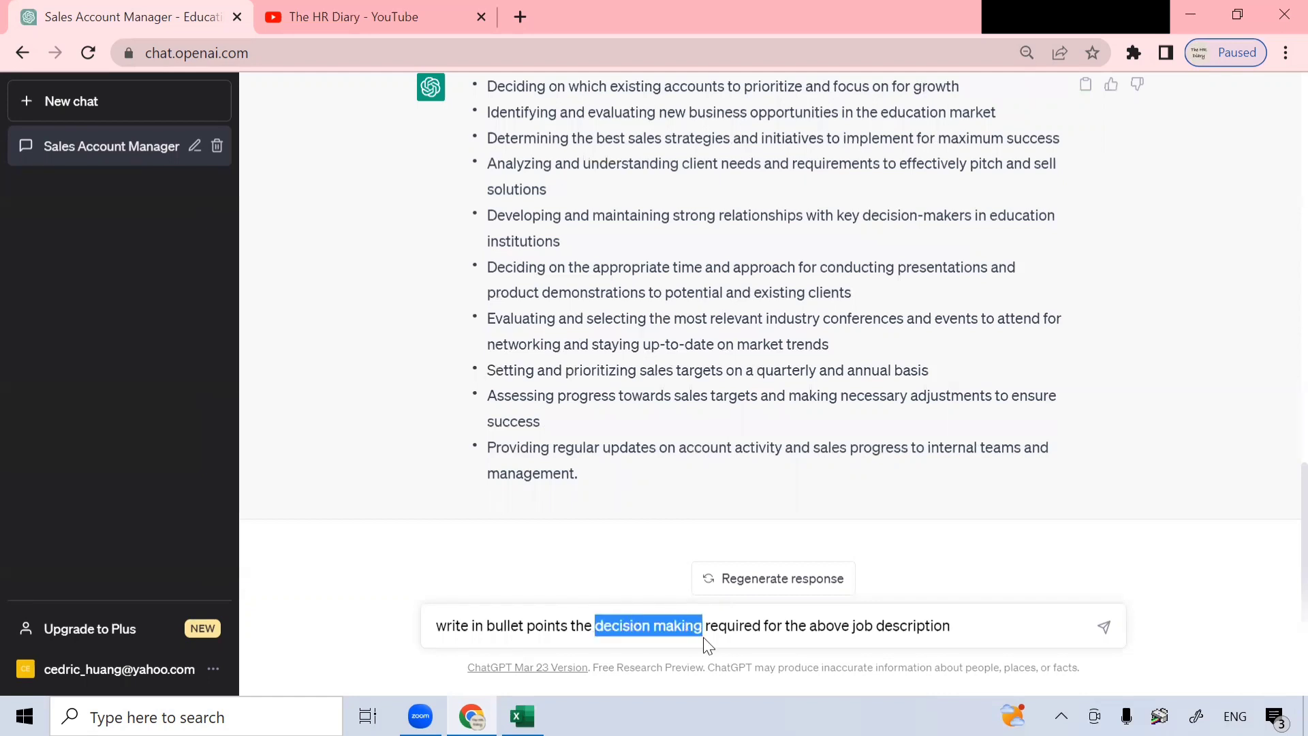
type("problrm")
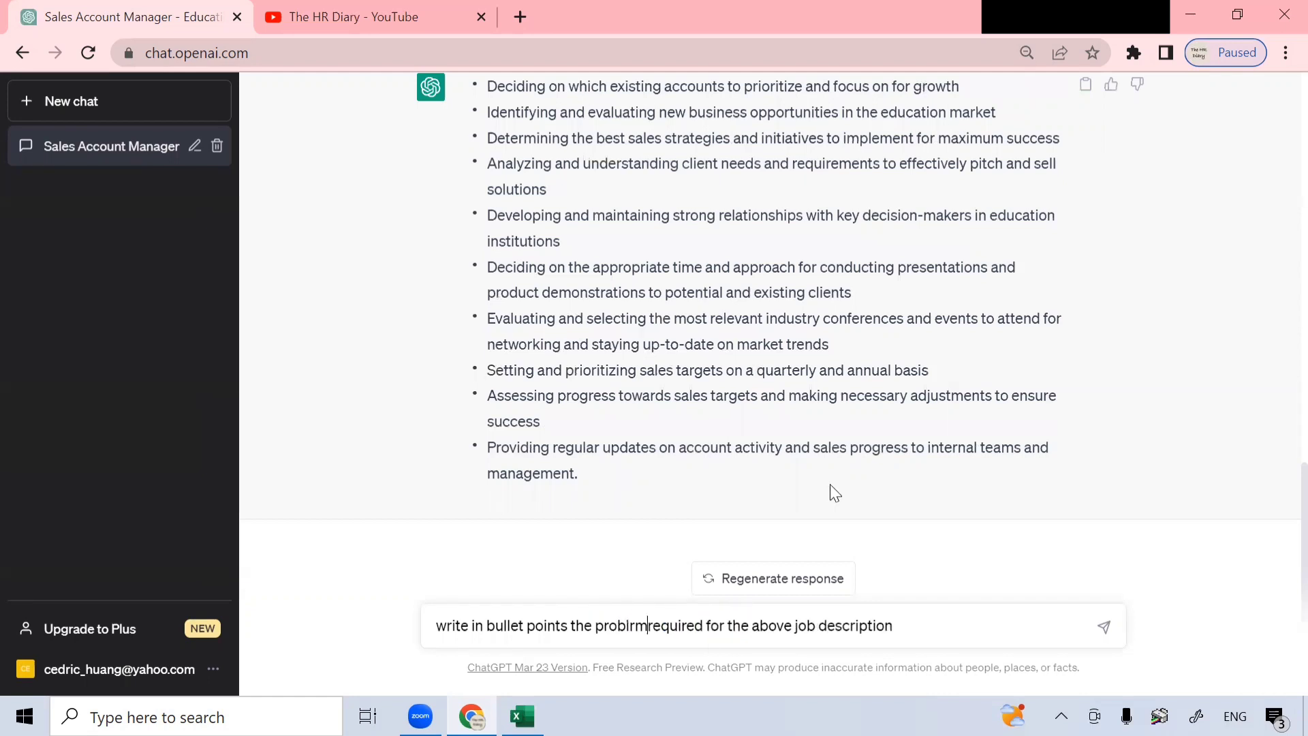
key("BackSpace")
key("BackSpace")
type("em solving")
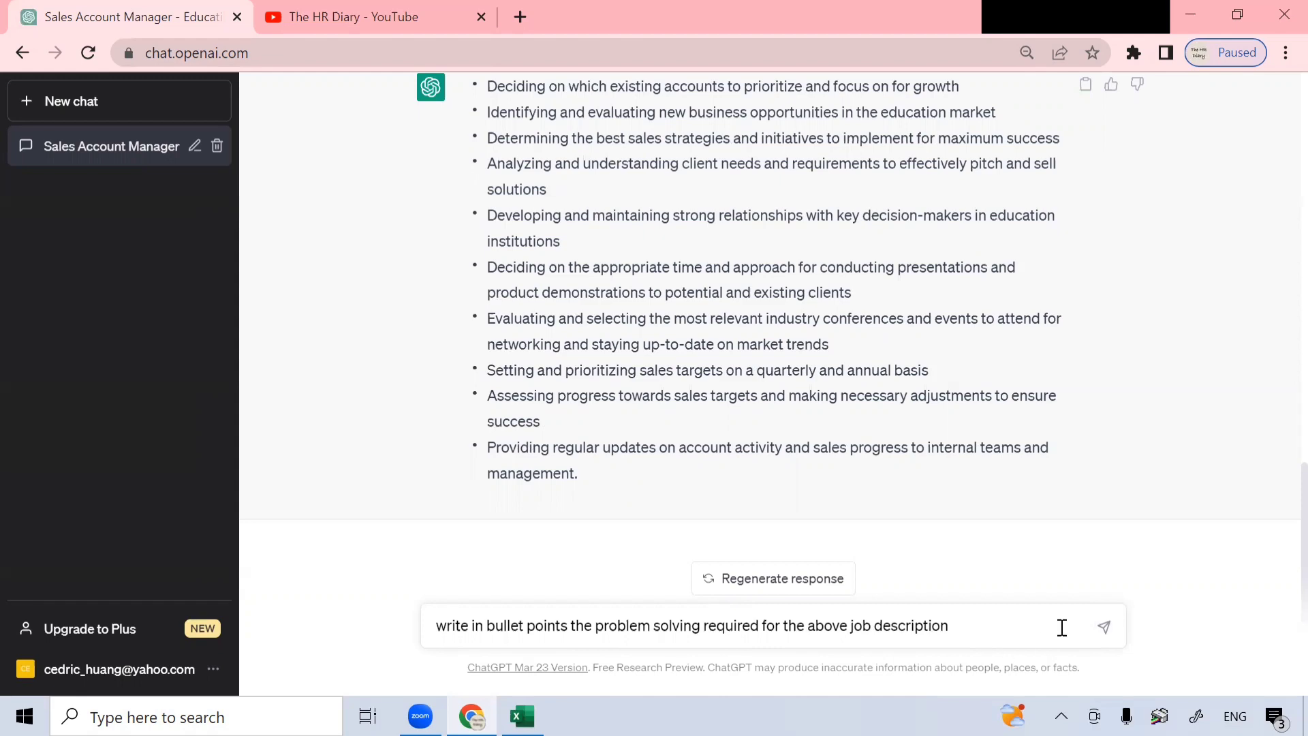
left_click(1104, 627)
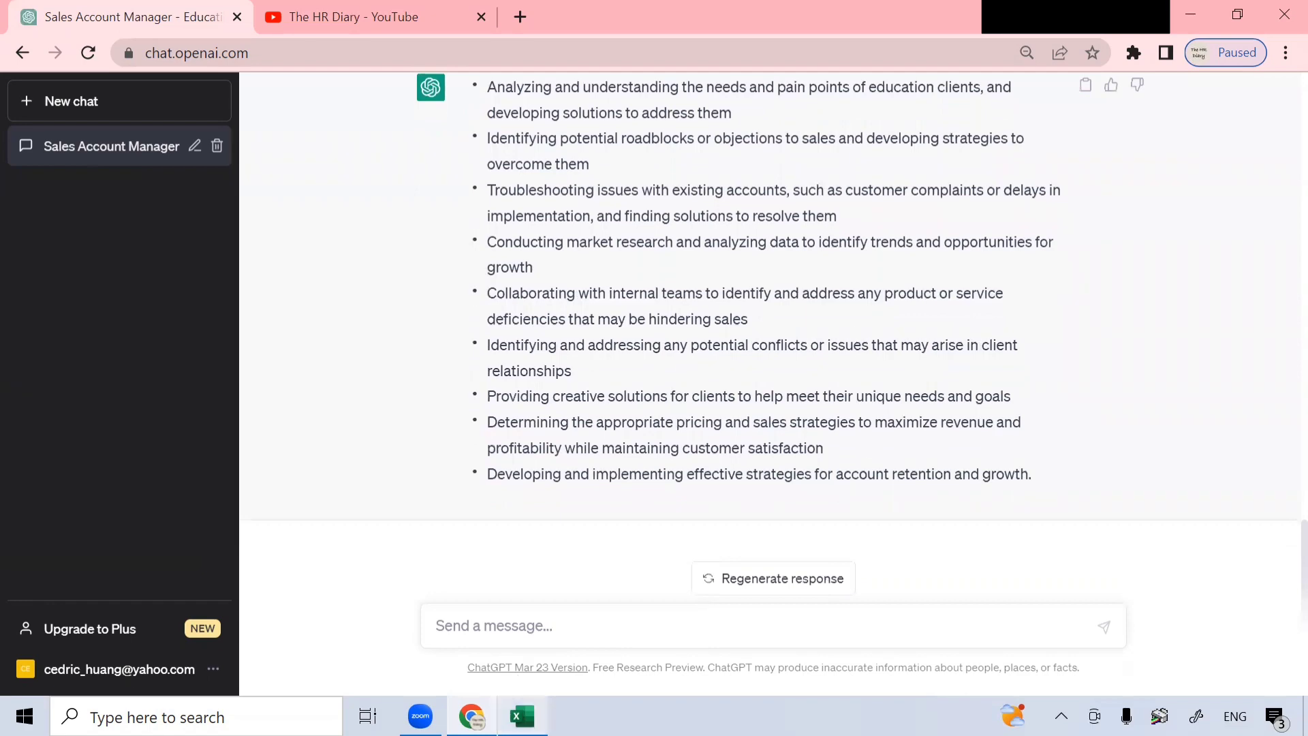
- Switch to the Excel workbook, select the task about drafting interview questions for the Sales Account Manager, and return to ChatGPT
left_click(522, 716)
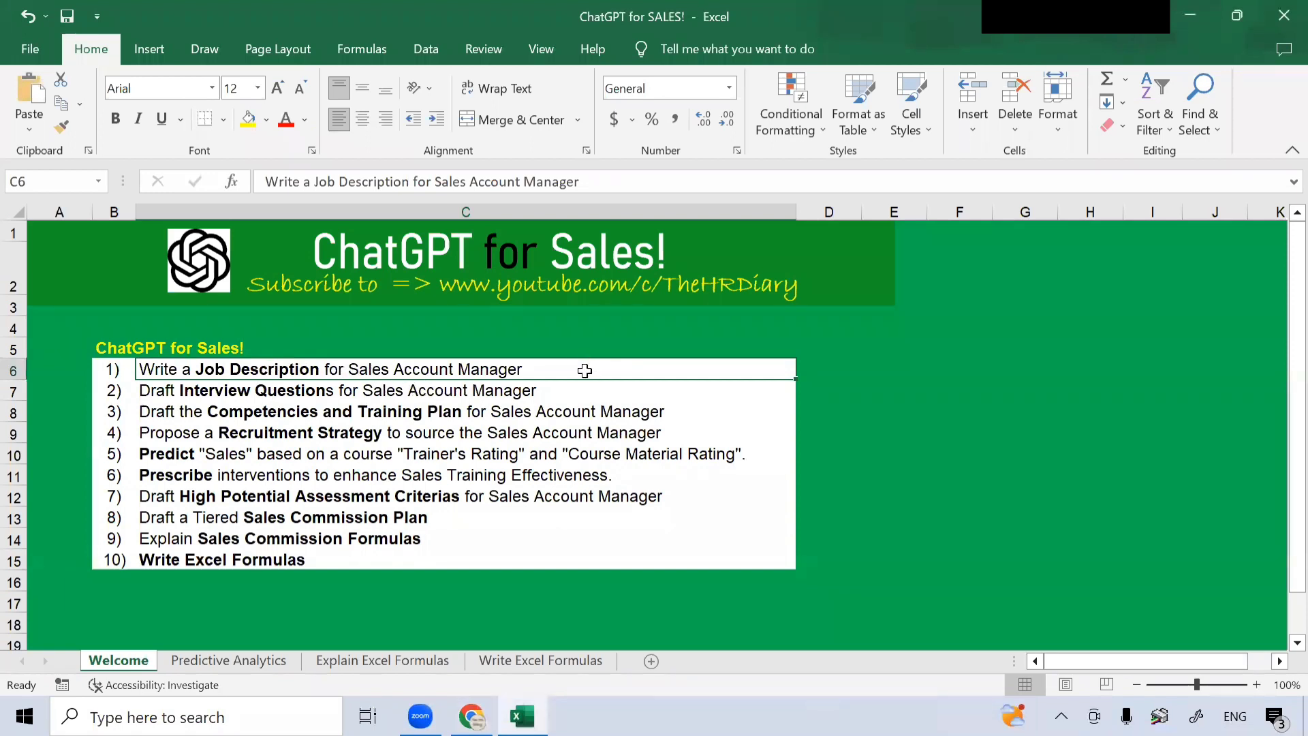
left_click(556, 391)
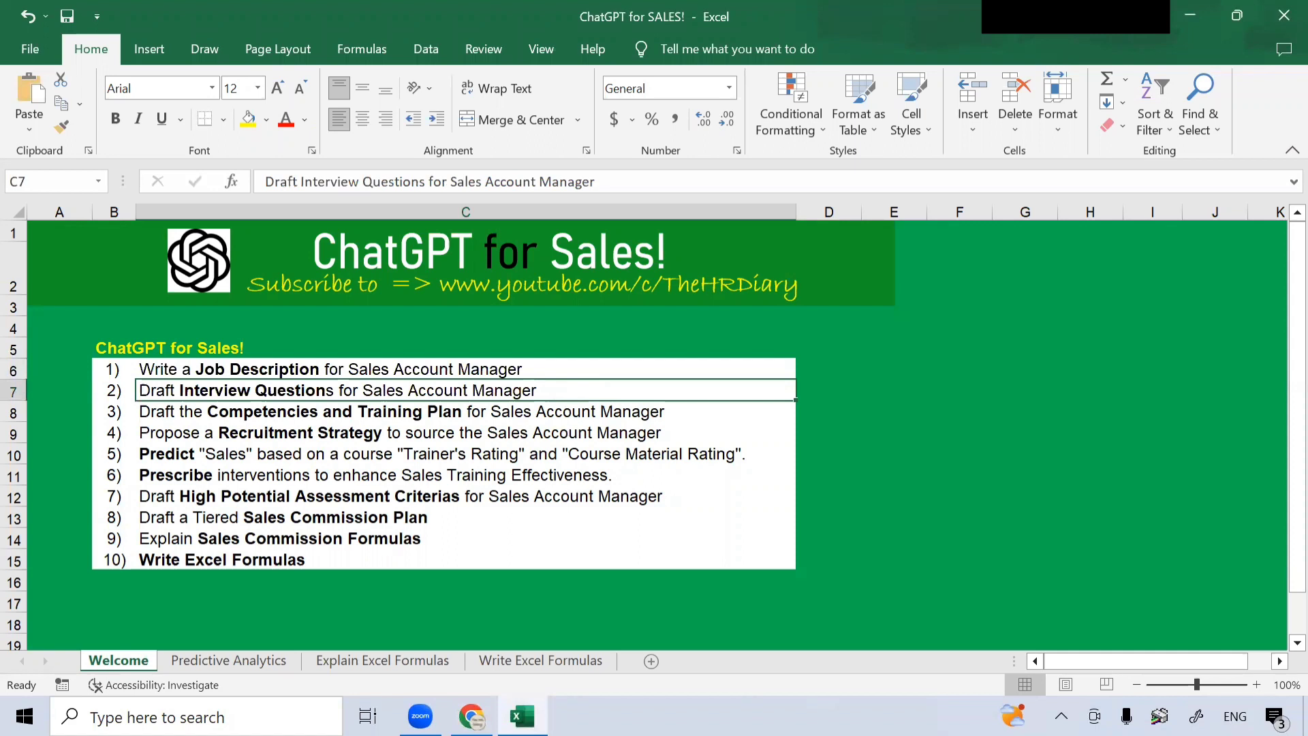
key("alt+Tab")
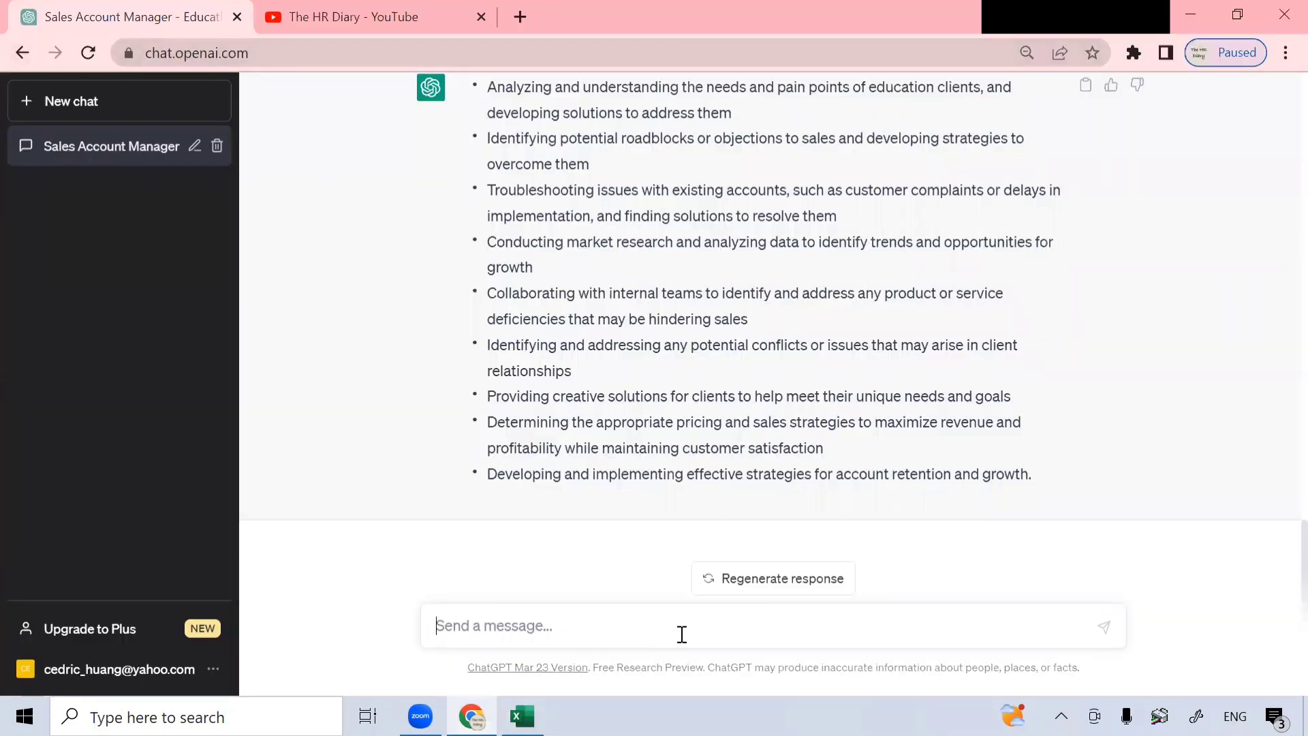
- Send the prompt "write the job interview questions for the sales account manager in the education business"
type("write the")
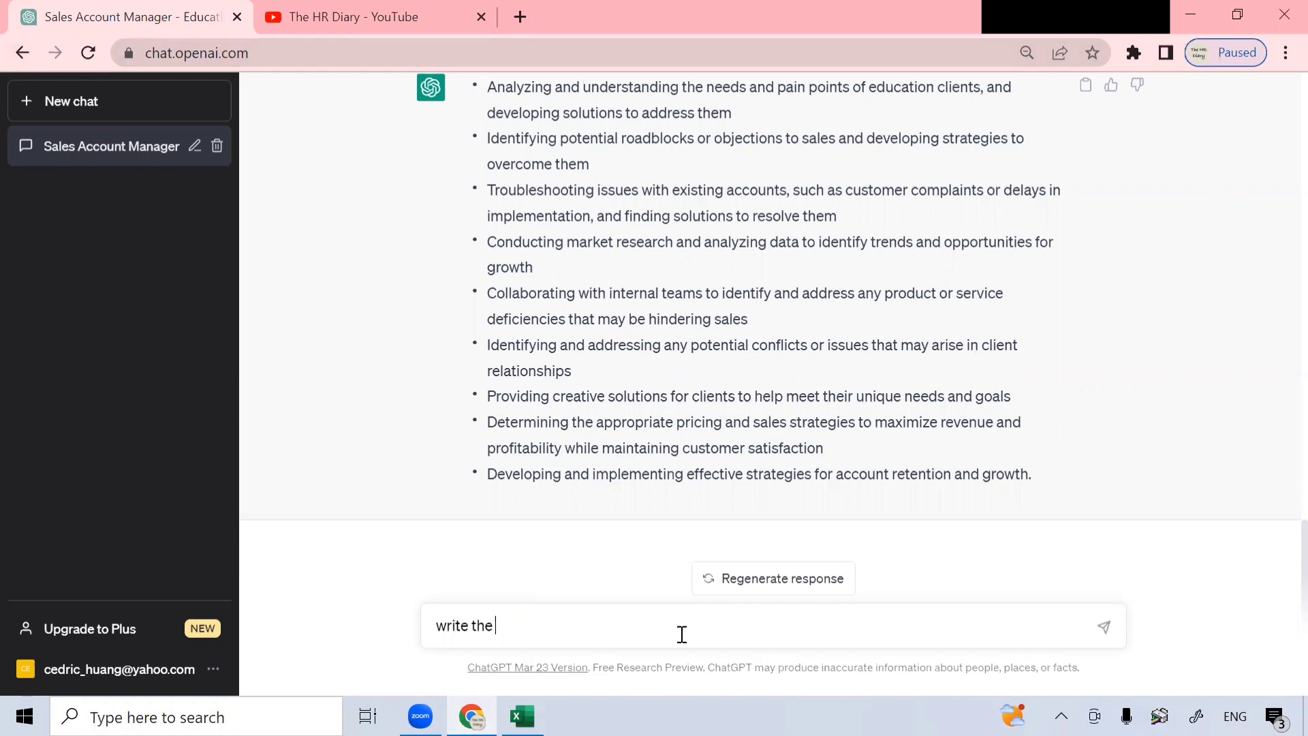
type(" job descrption")
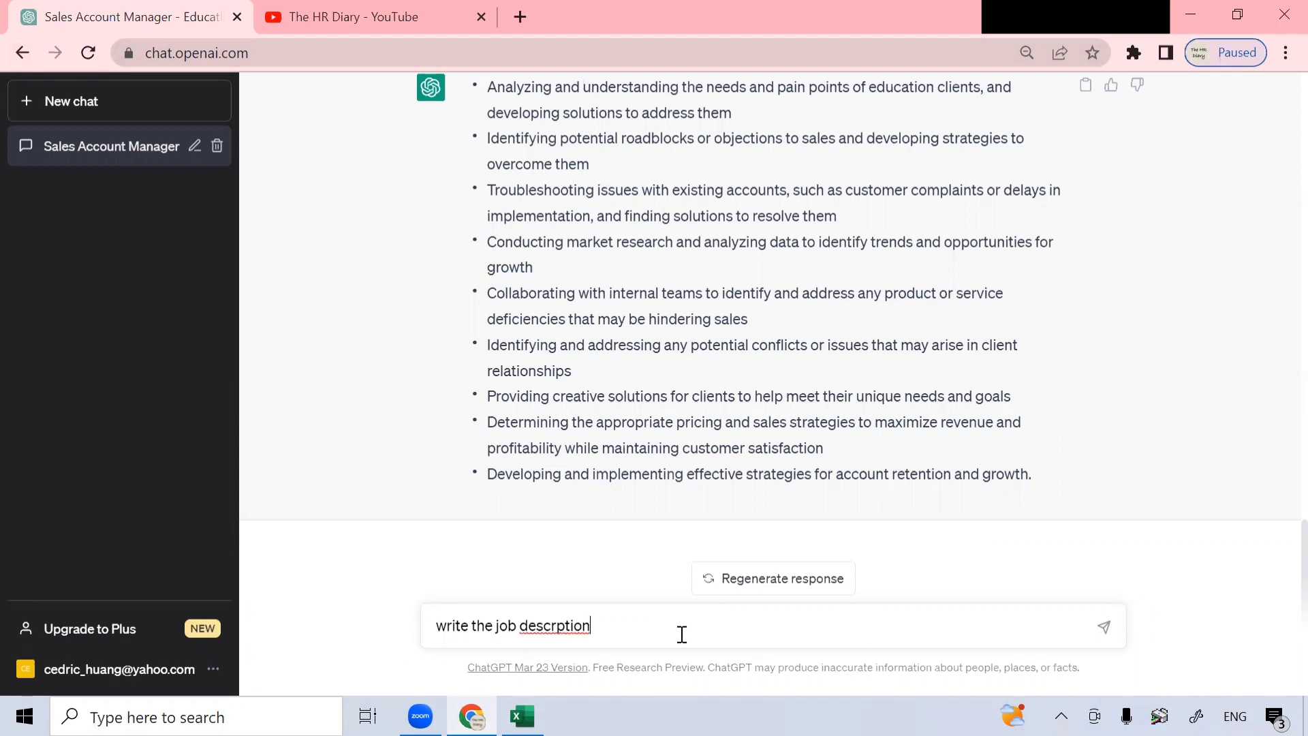
key("BackSpace")
key("BackSpace")
key("BackSpace")
key("BackSpace")
key("BackSpace")
key("BackSpace")
key("BackSpace")
key("BackSpace")
key("BackSpace")
key("BackSpace")
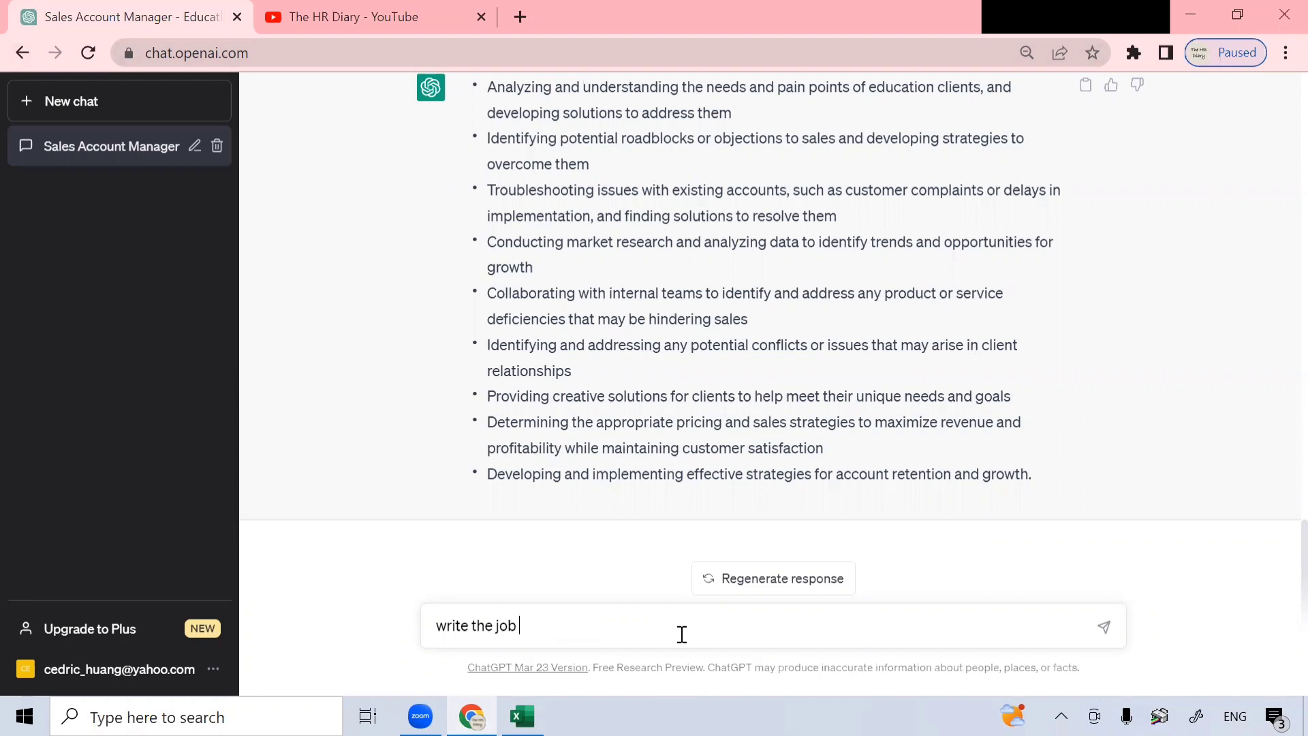
type("interview questions")
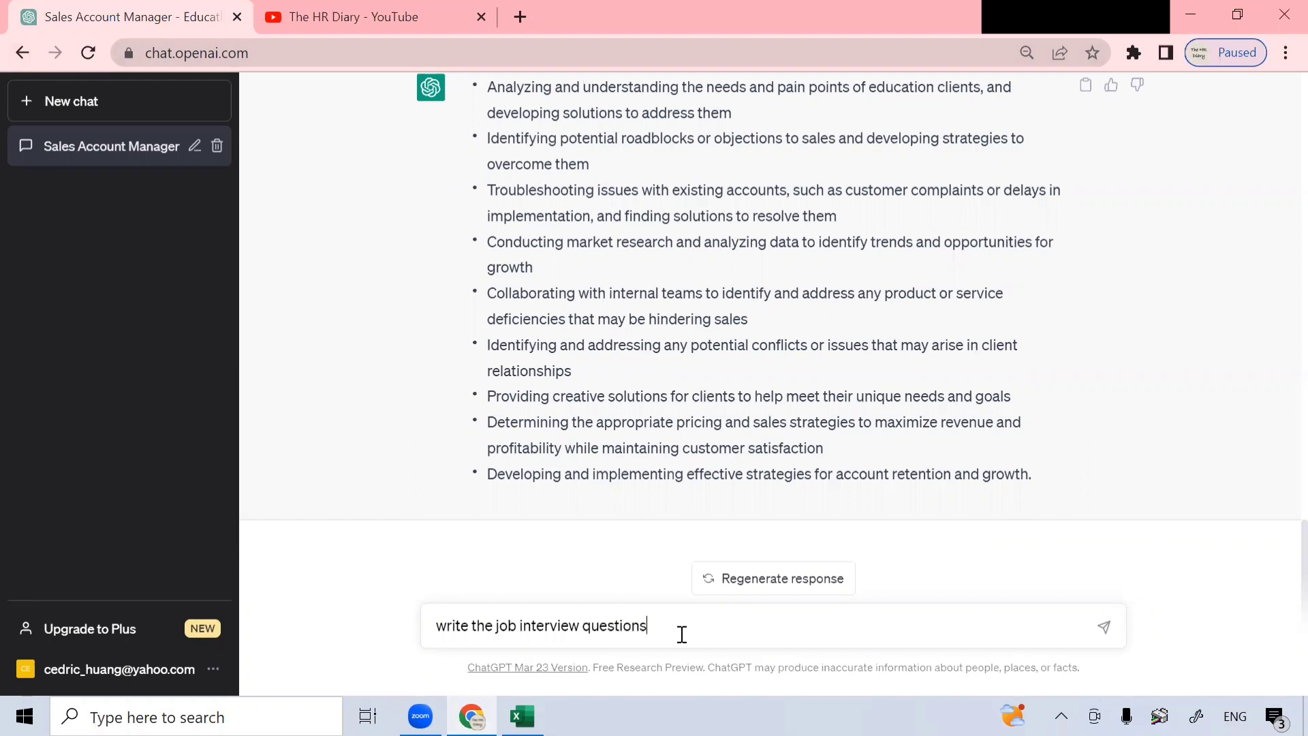
type(" for the sales account man a")
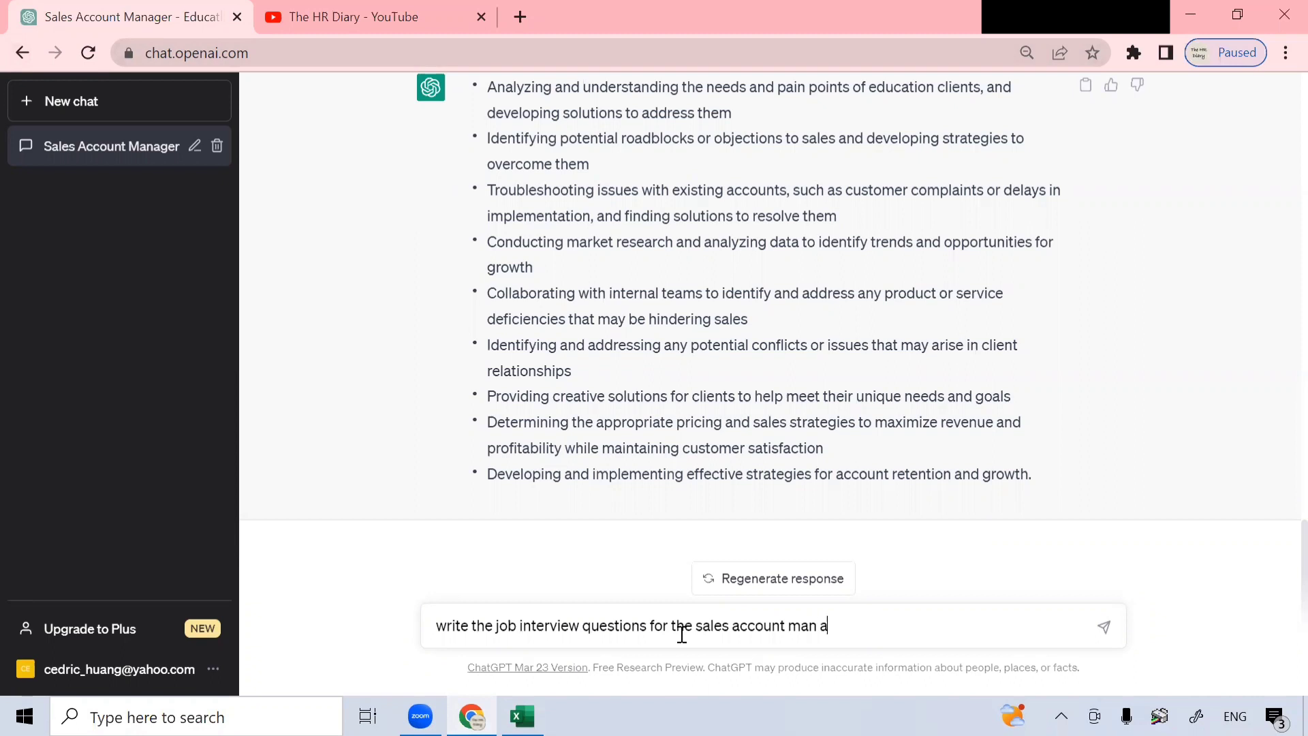
type("ager int he")
key("BackSpace")
key("BackSpace")
key("BackSpace")
type("the education")
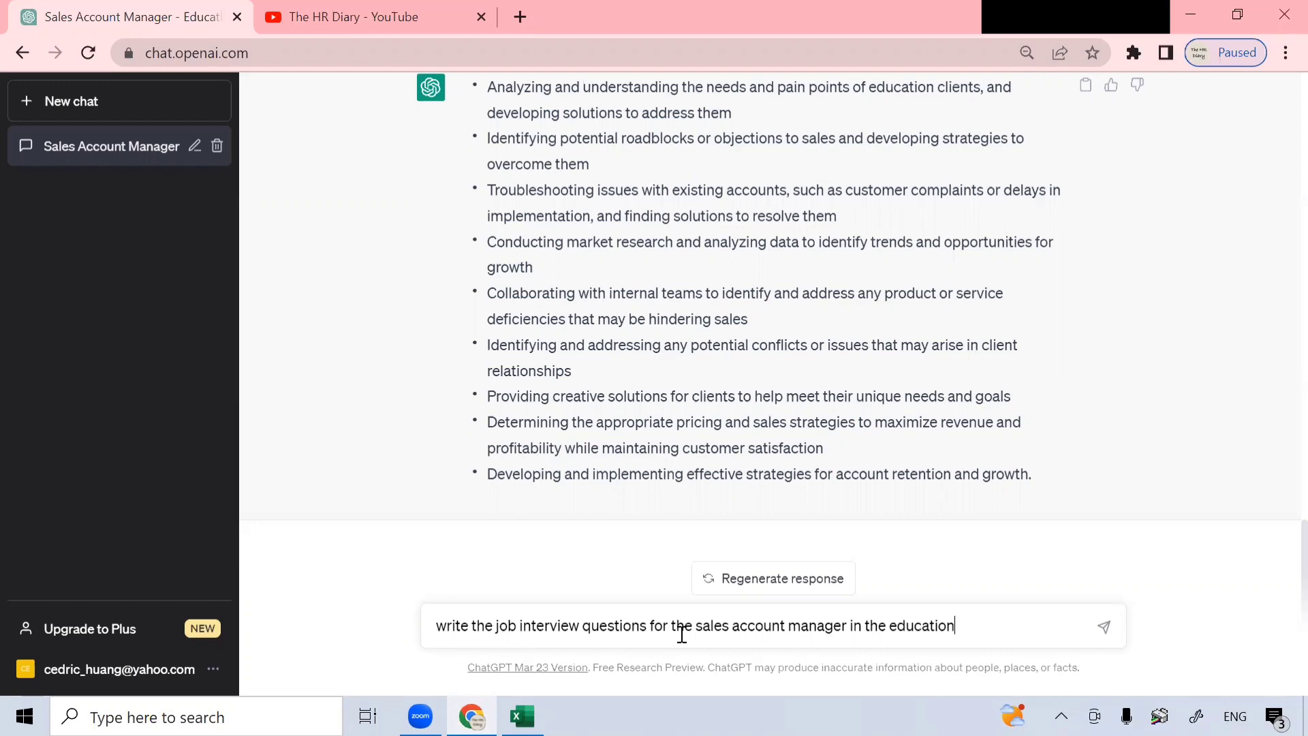
type(" business")
key("Return")
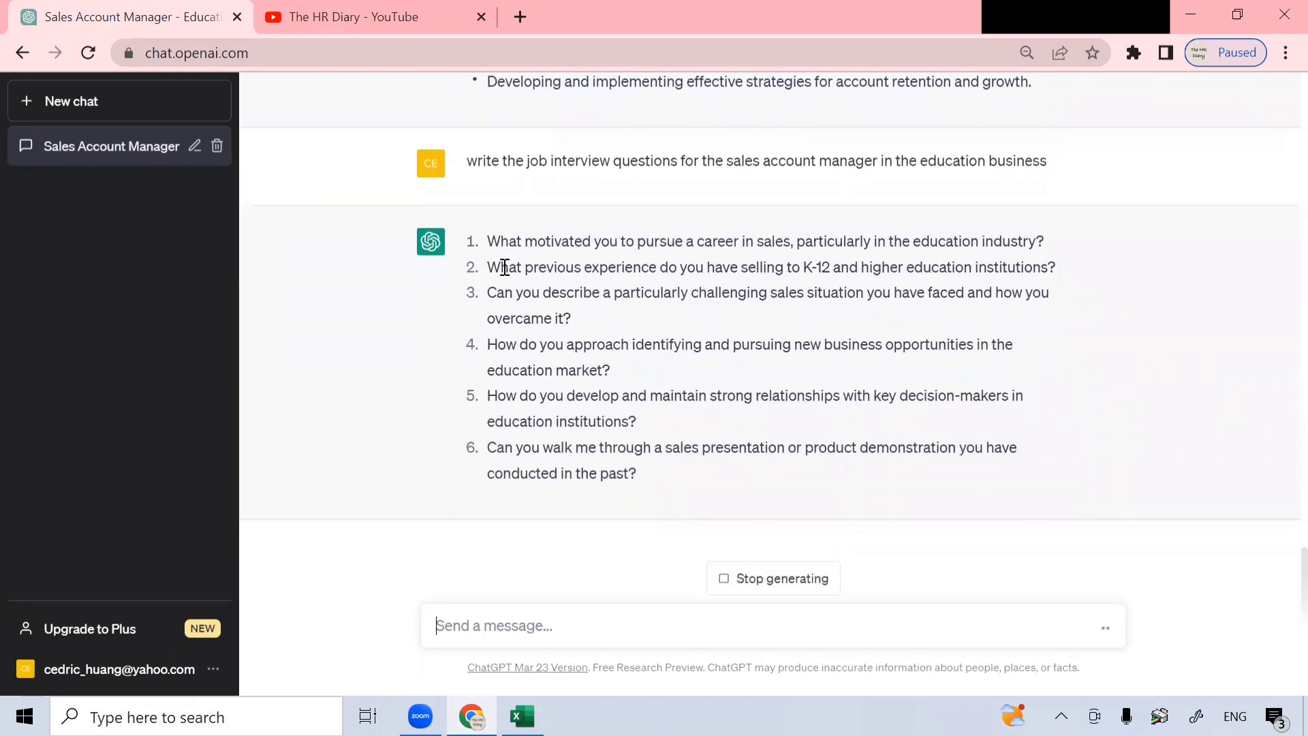
- Review the generated interview questions, checking for education industry wording in the first one
scroll(504, 267, "up", 1)
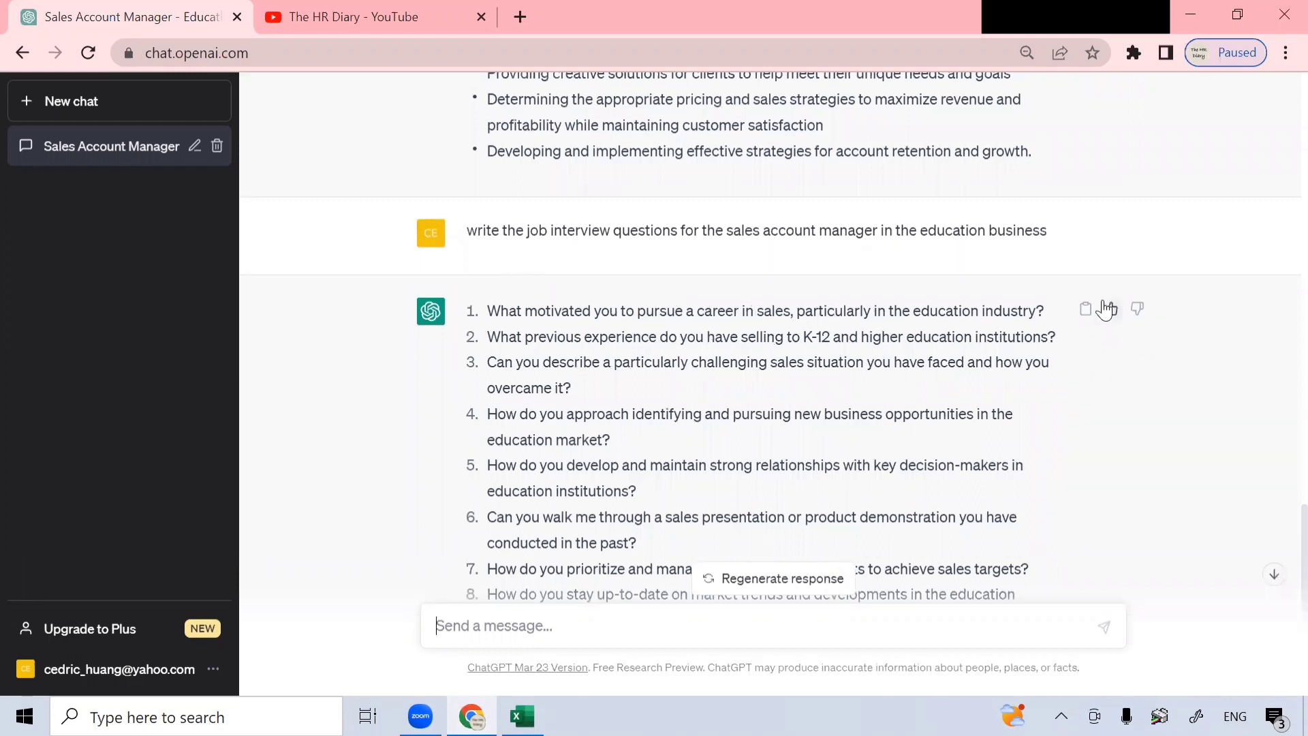
left_click_drag(910, 310, 1058, 329)
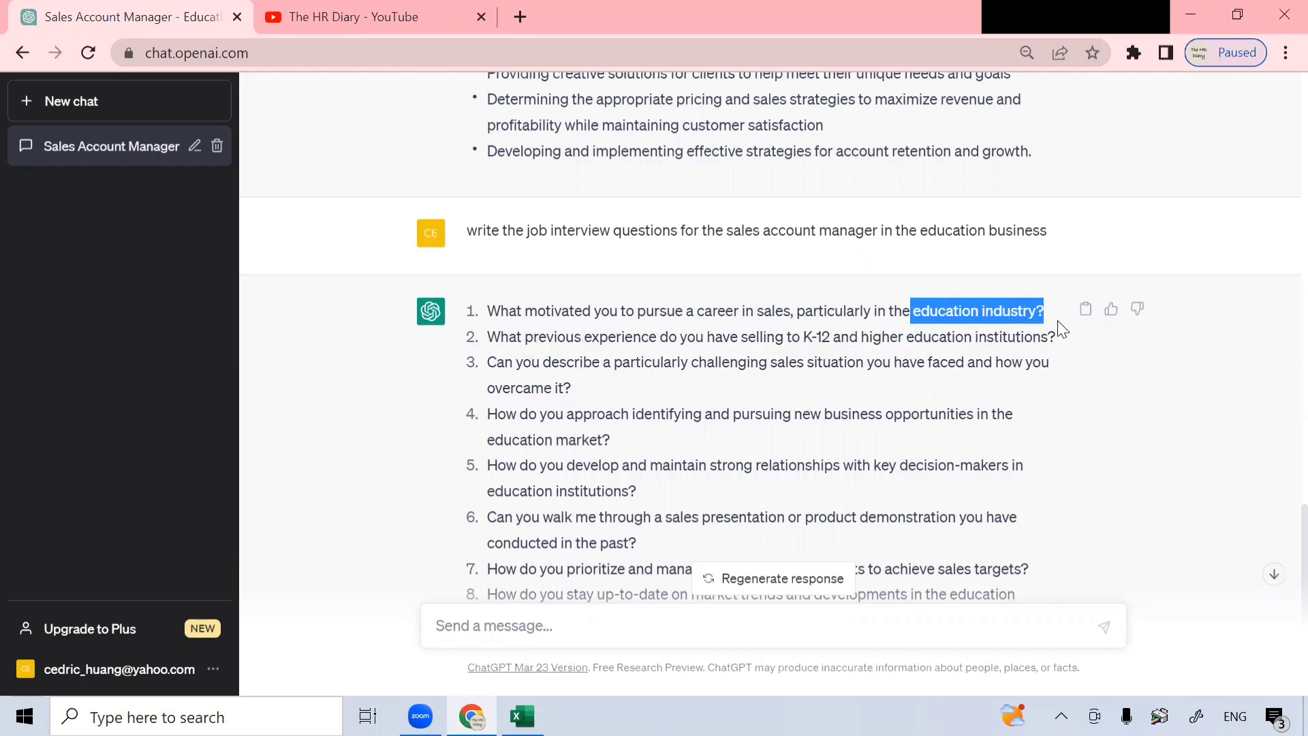
scroll(753, 351, "down", 3)
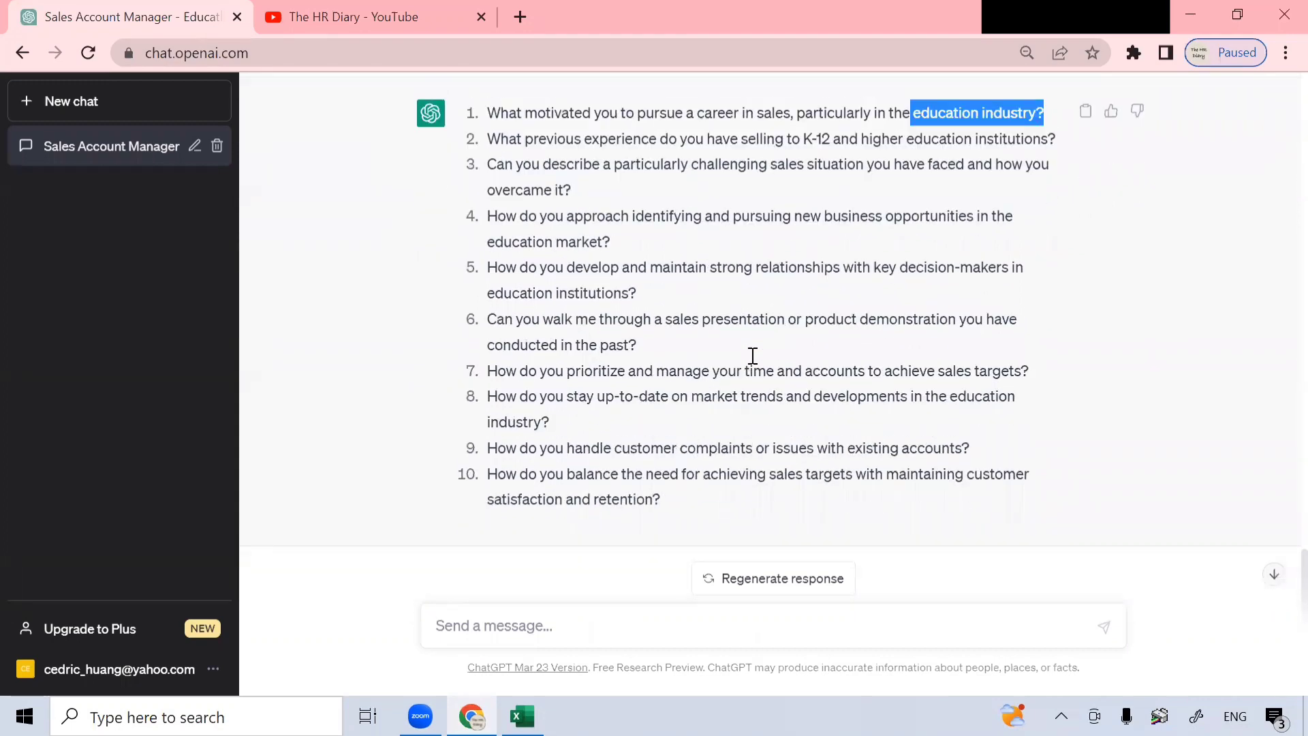
scroll(753, 355, "up", 3)
scroll(748, 346, "down", 3)
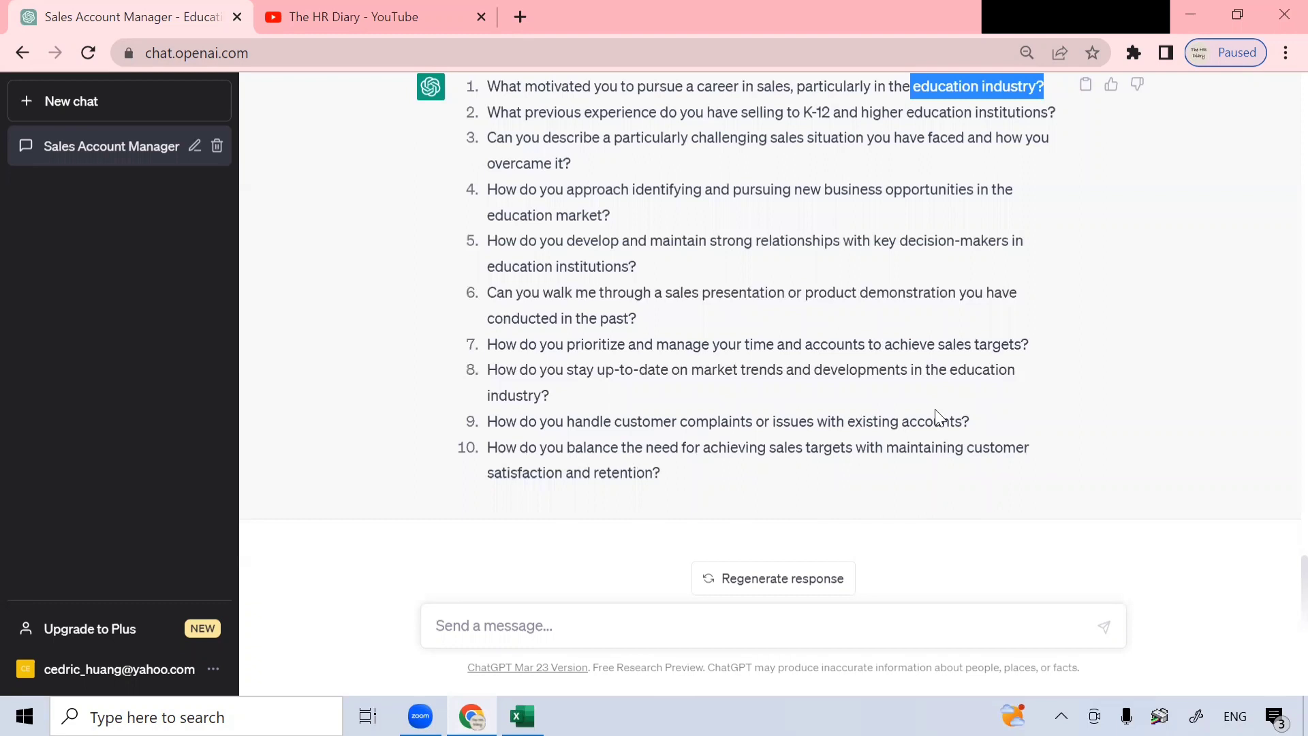
- Write the prompt "draft a case study to test the interviewee for the sales account manager in the education business" without sending it
left_click(666, 624)
type("d")
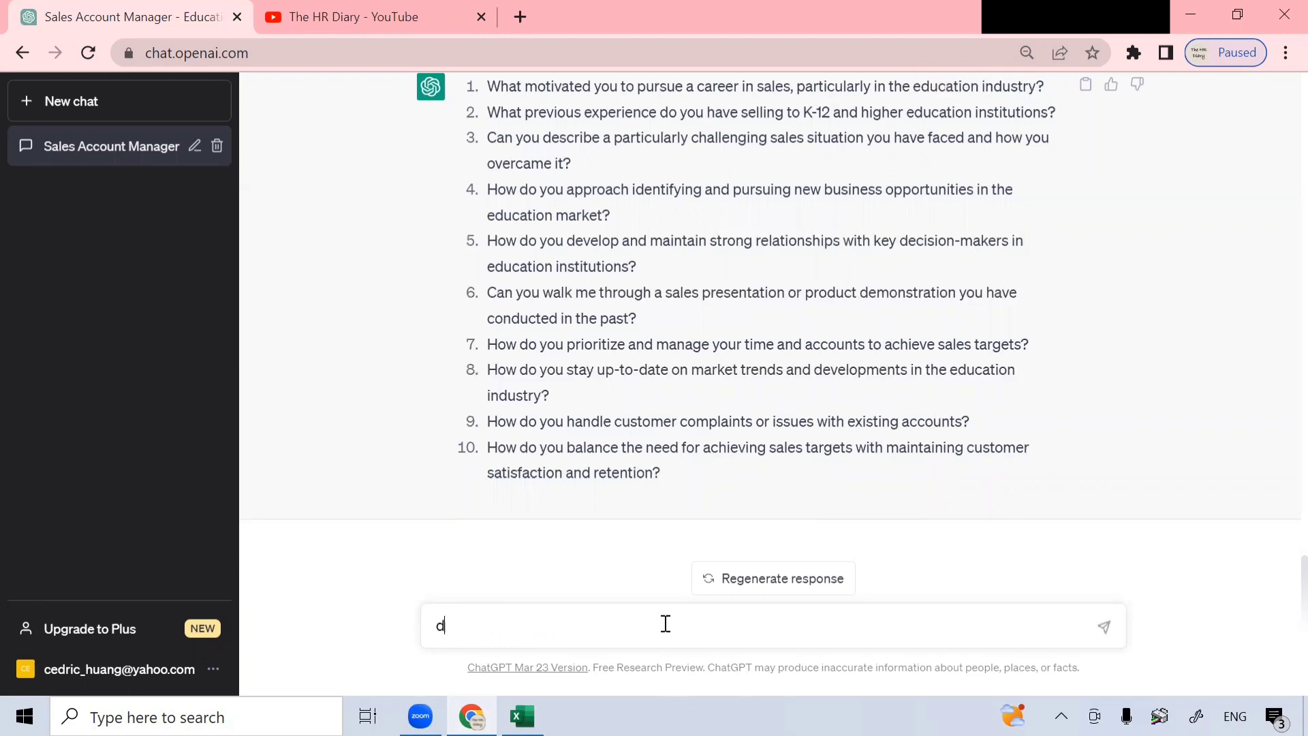
type("raft a cas")
key("BackSpace")
type("ase study to te")
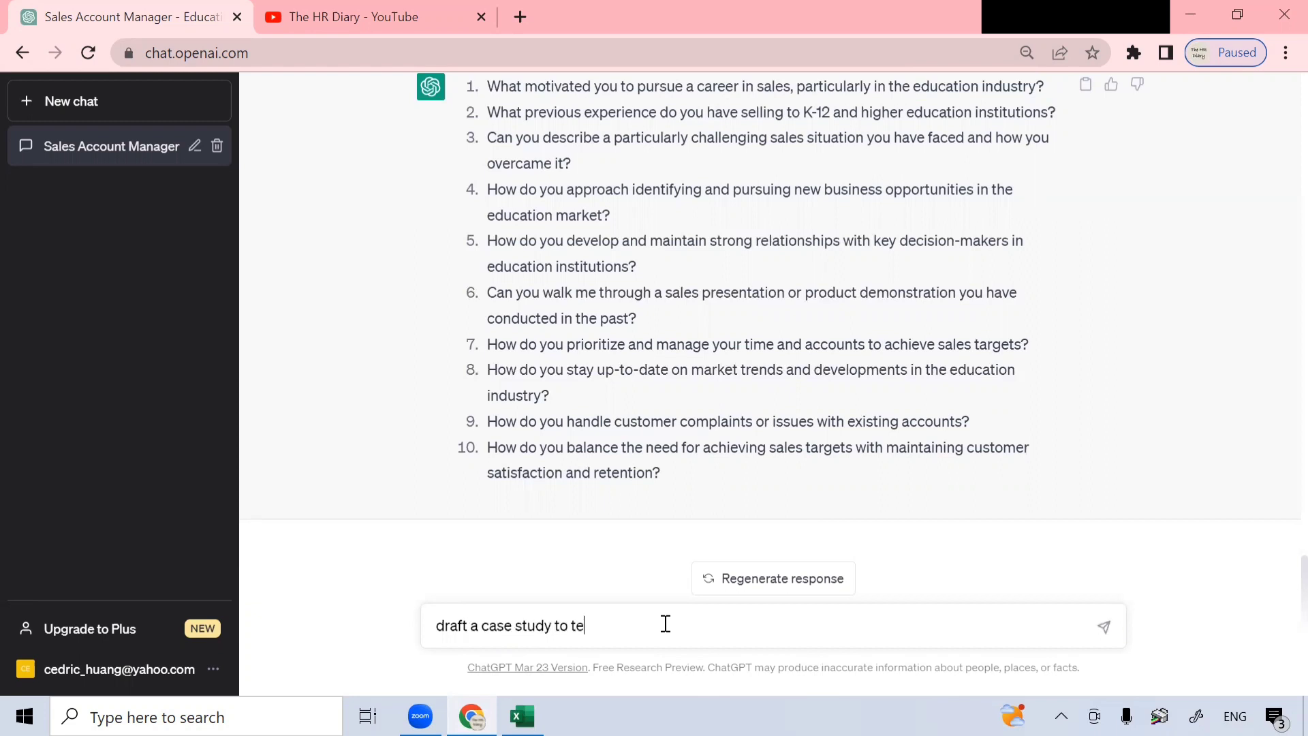
type("st the")
type("interviewee for the ")
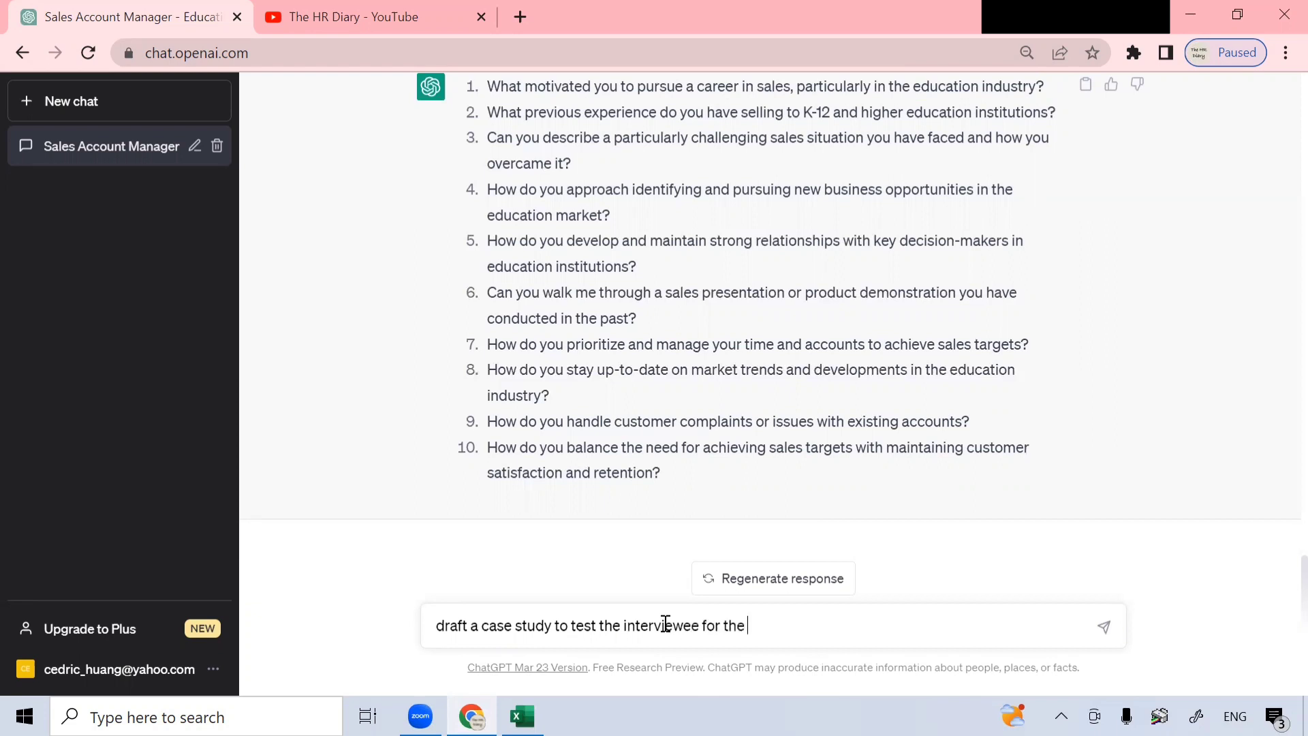
type("sales account manager in ")
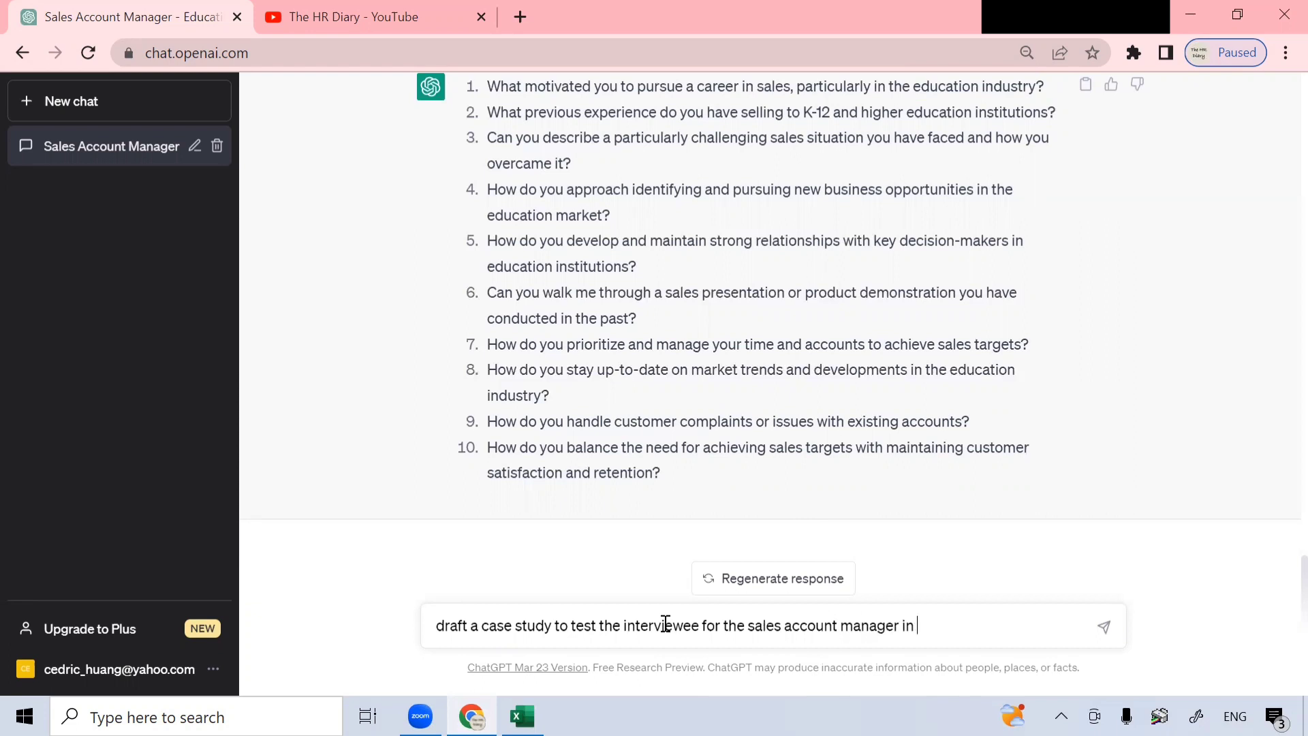
type("the education business")
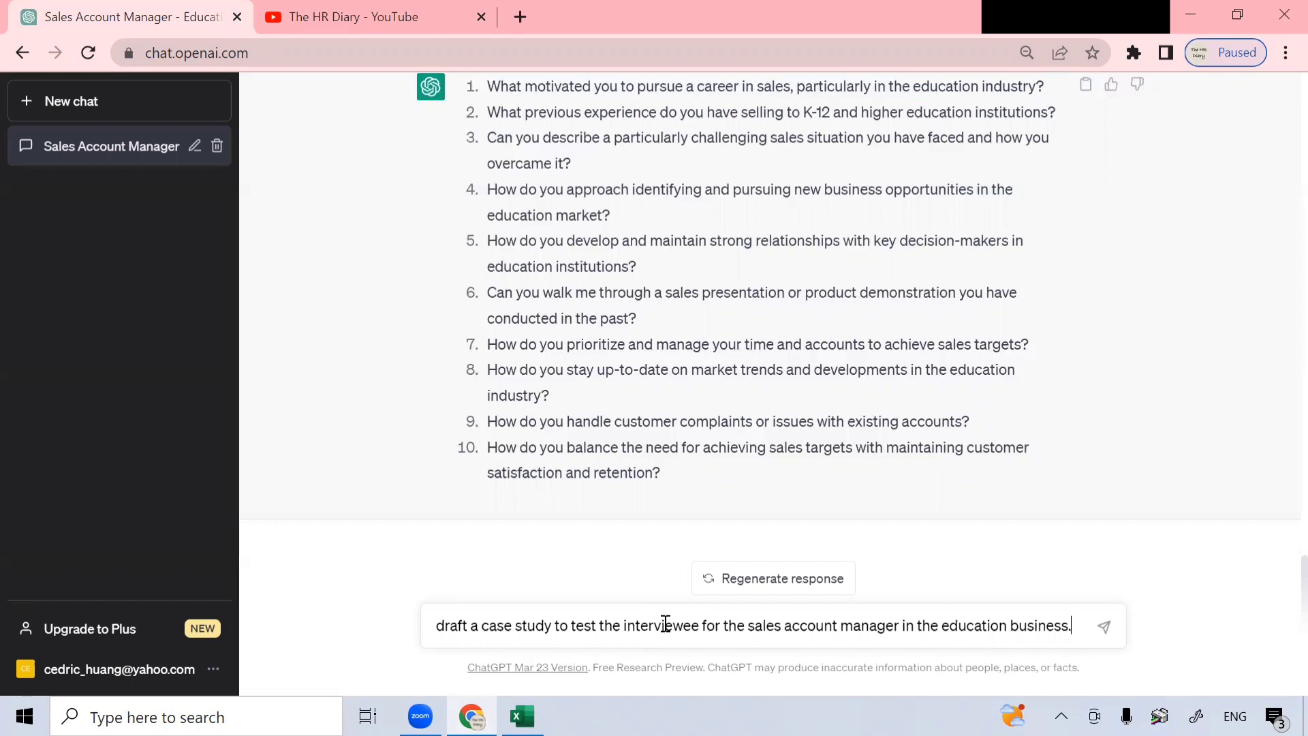
- Add the sentence "Provide me with the suggested answer to this case study" to the prompt and send it
type(". Provide m")
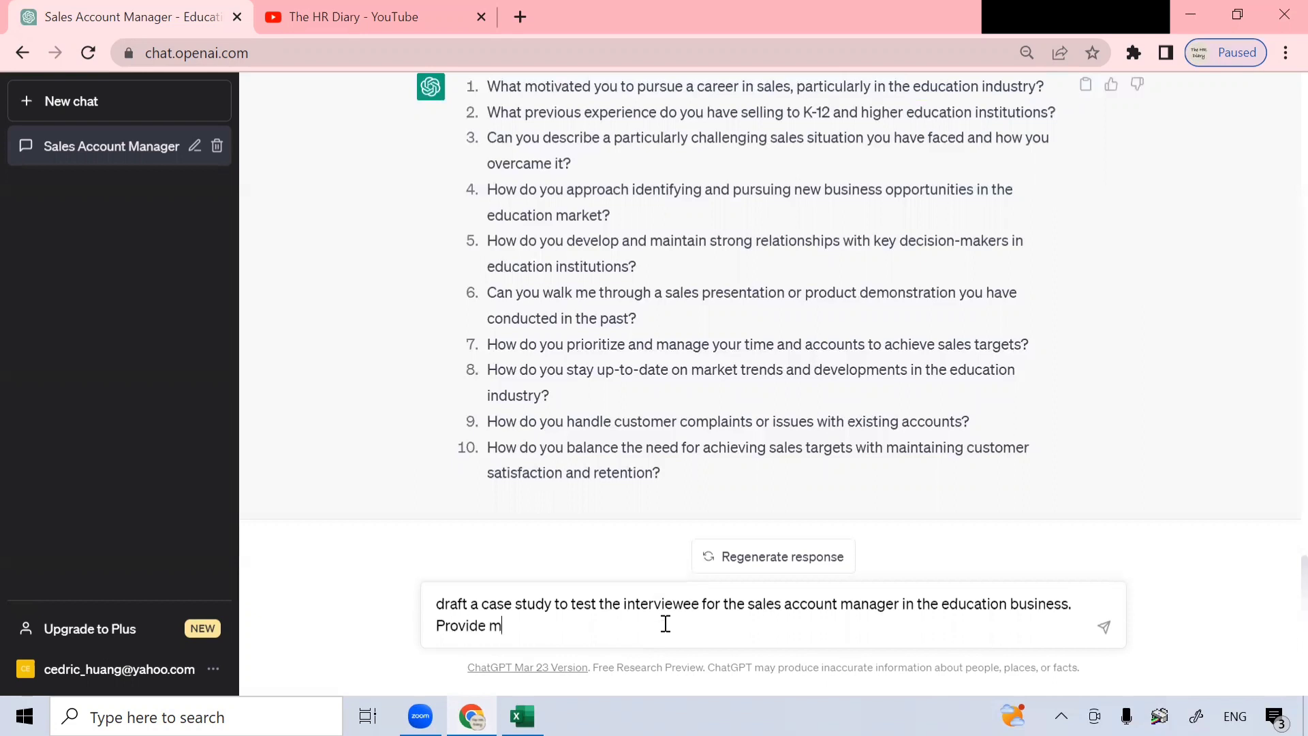
type("e with the suggested ")
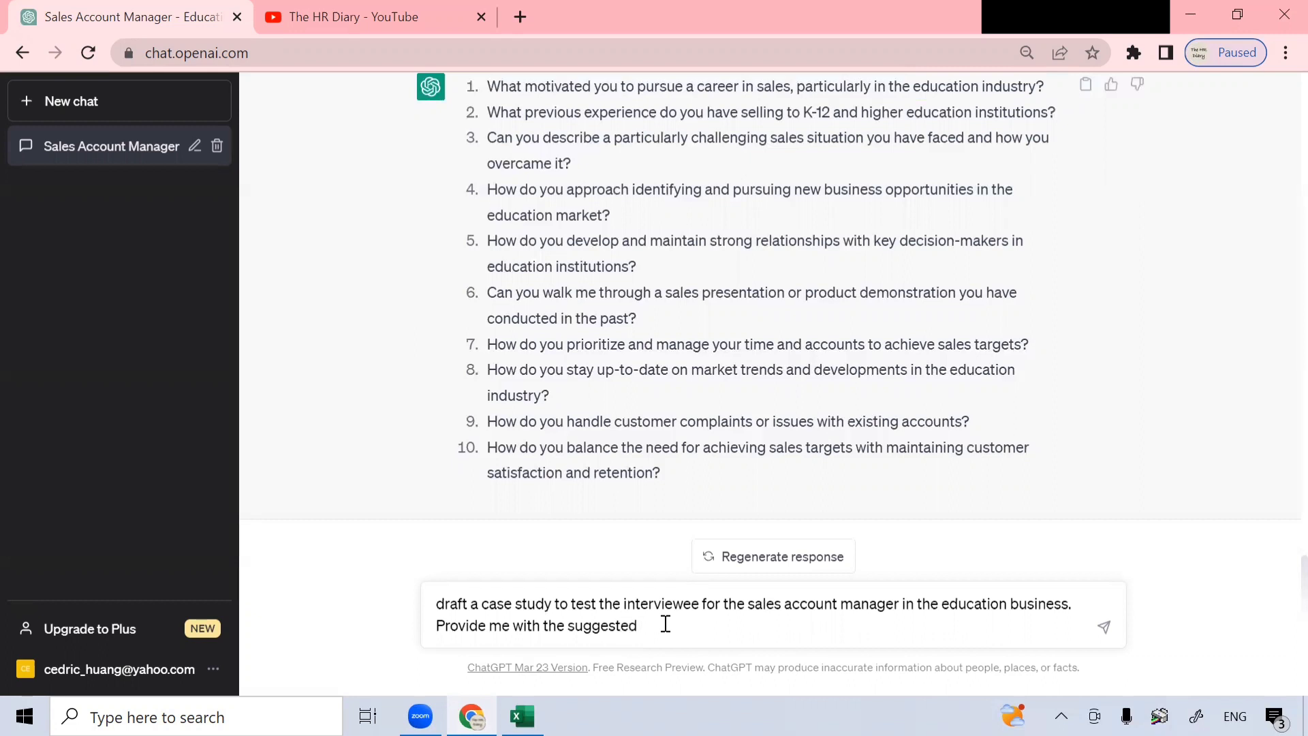
type("answe")
type("wer to the")
type("is cse study")
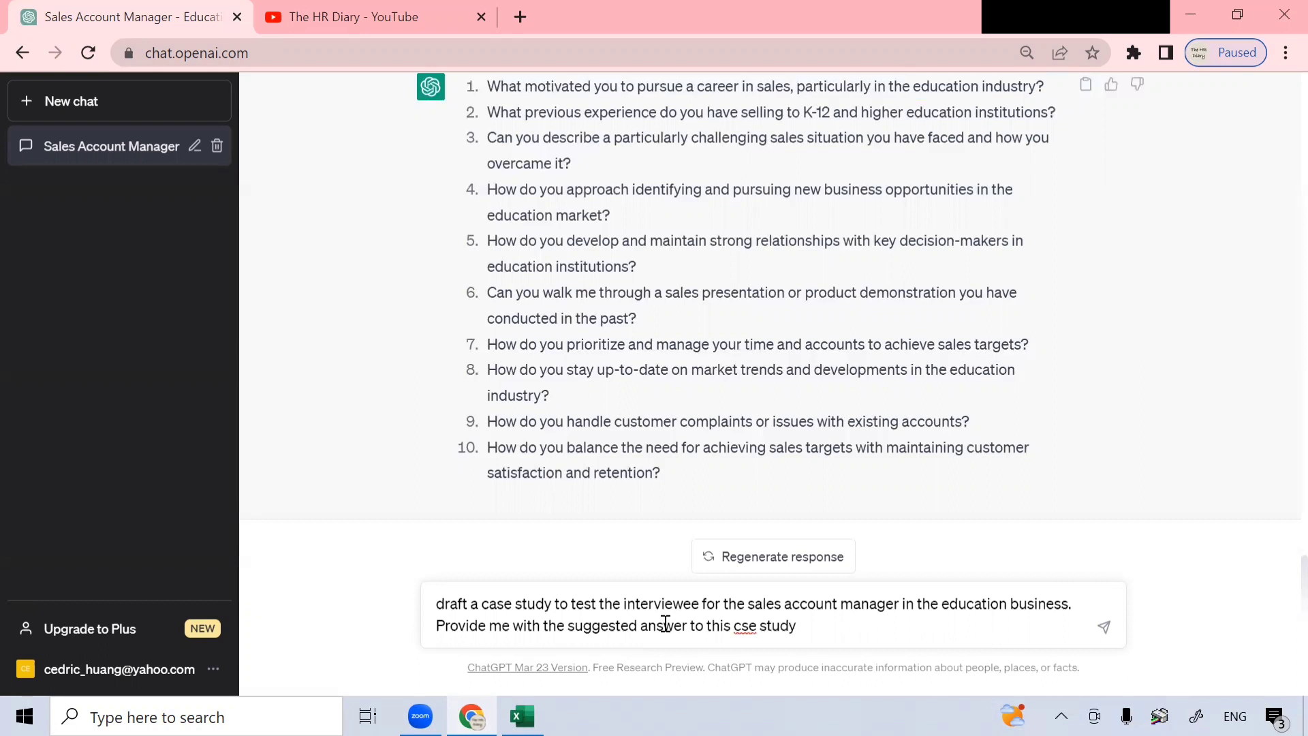
left_click(741, 625)
type("a")
left_click(1108, 639)
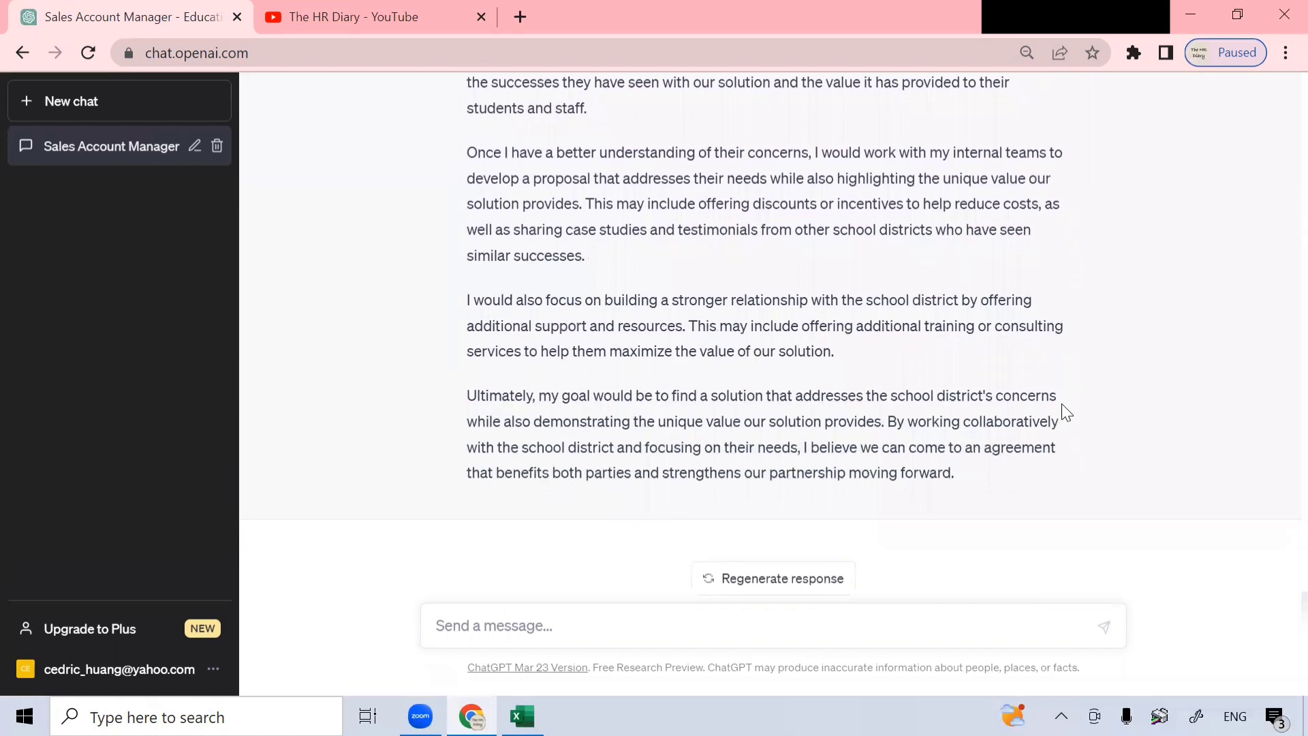
- Switch to the Excel workbook, select the task about drafting the Competencies and Training Plan, and return to ChatGPT
left_click(522, 716)
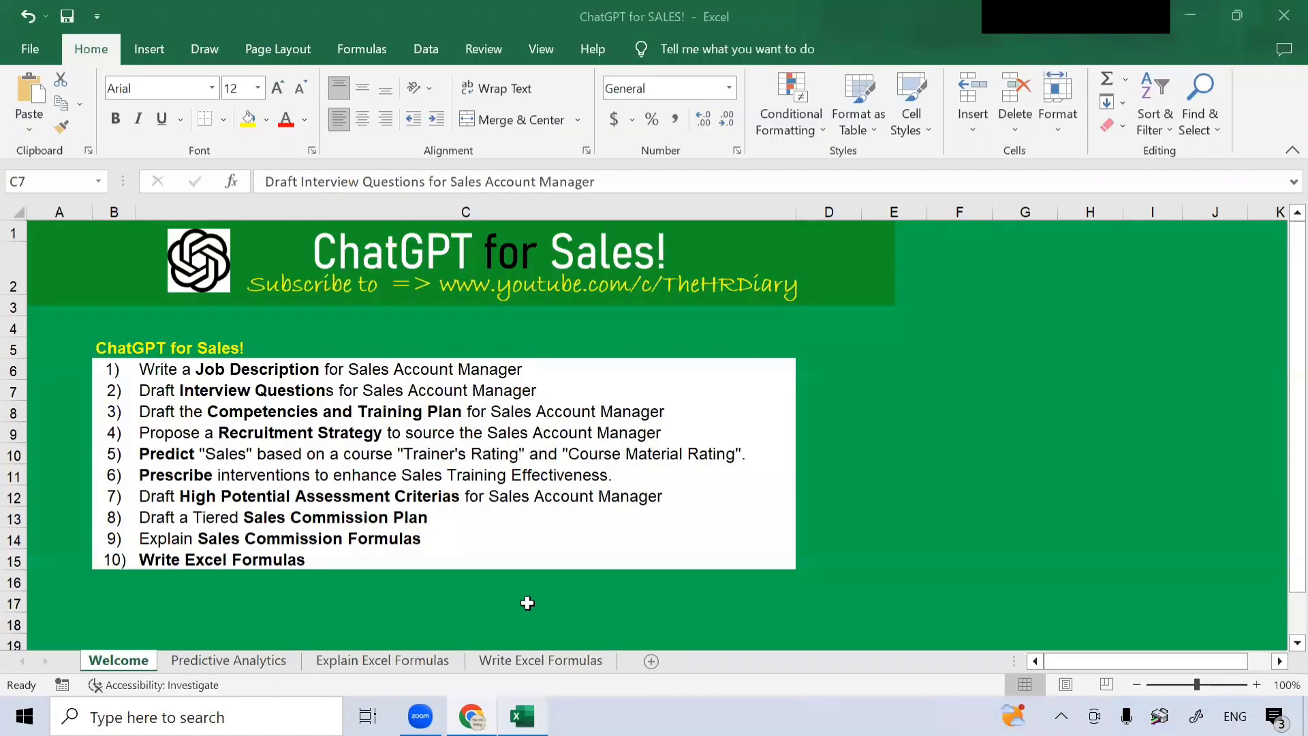
left_click(380, 409)
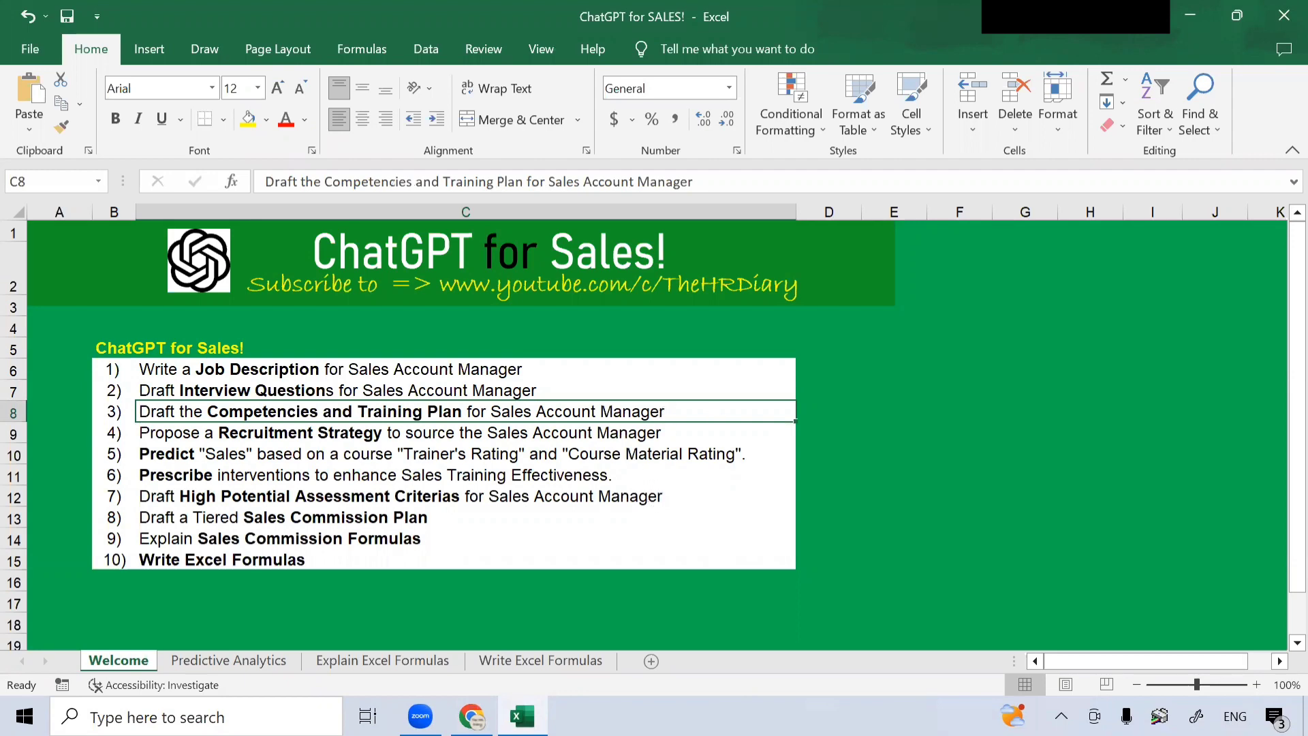
key("alt+Tab")
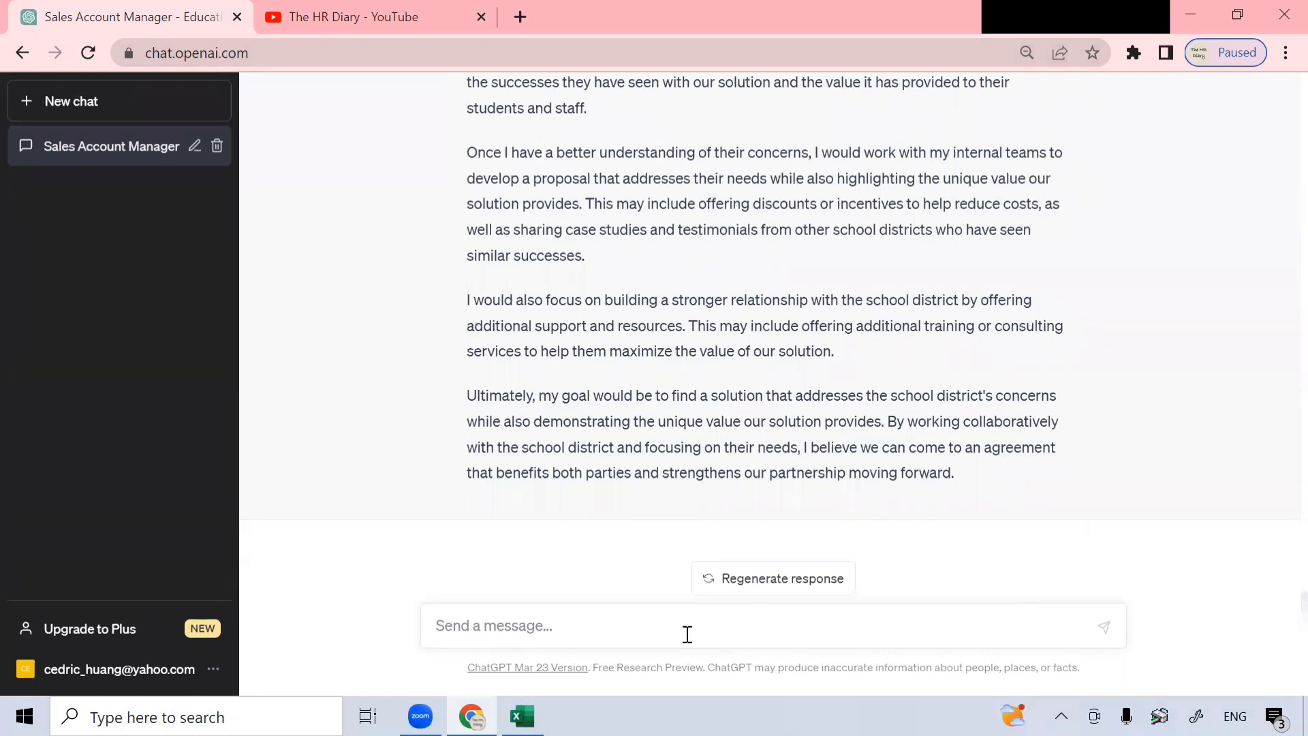
- Write the prompt text "draft the competencies needed for a sales account manager in an education", correcting the misspelled "competencies"
type("draft t")
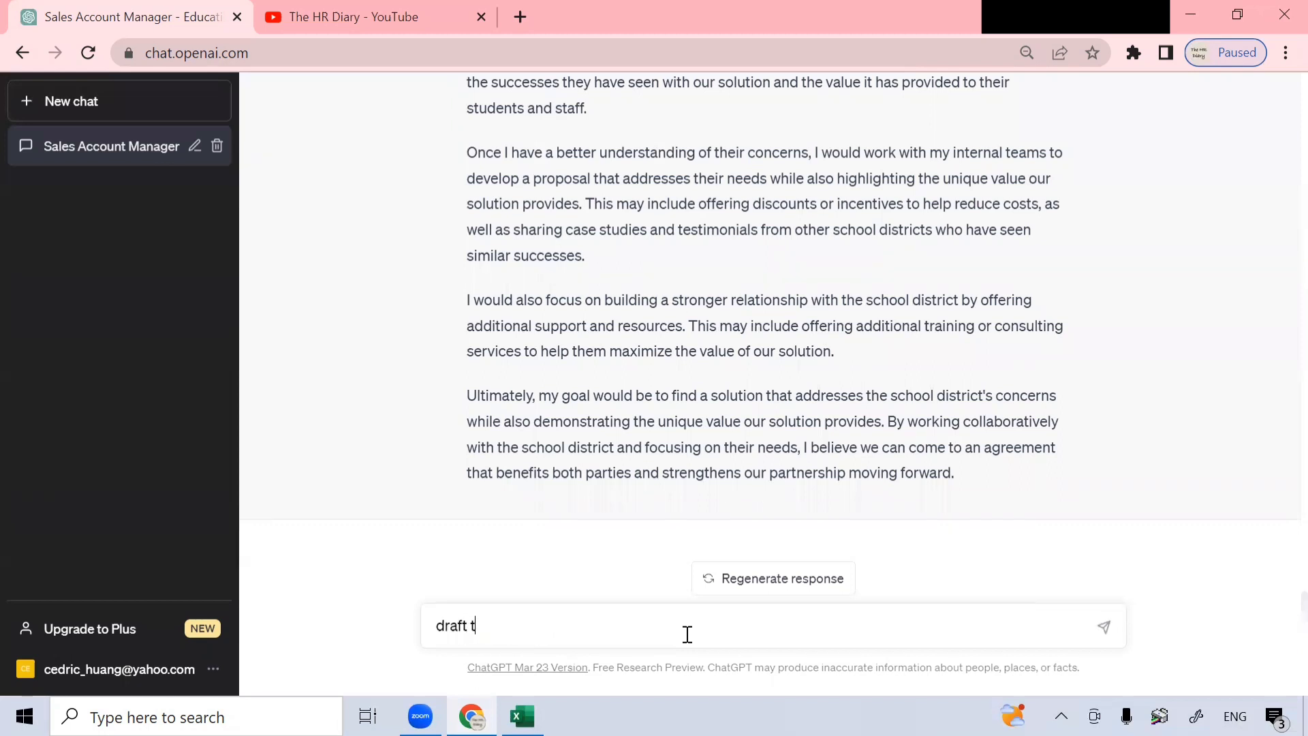
type("he compentencie")
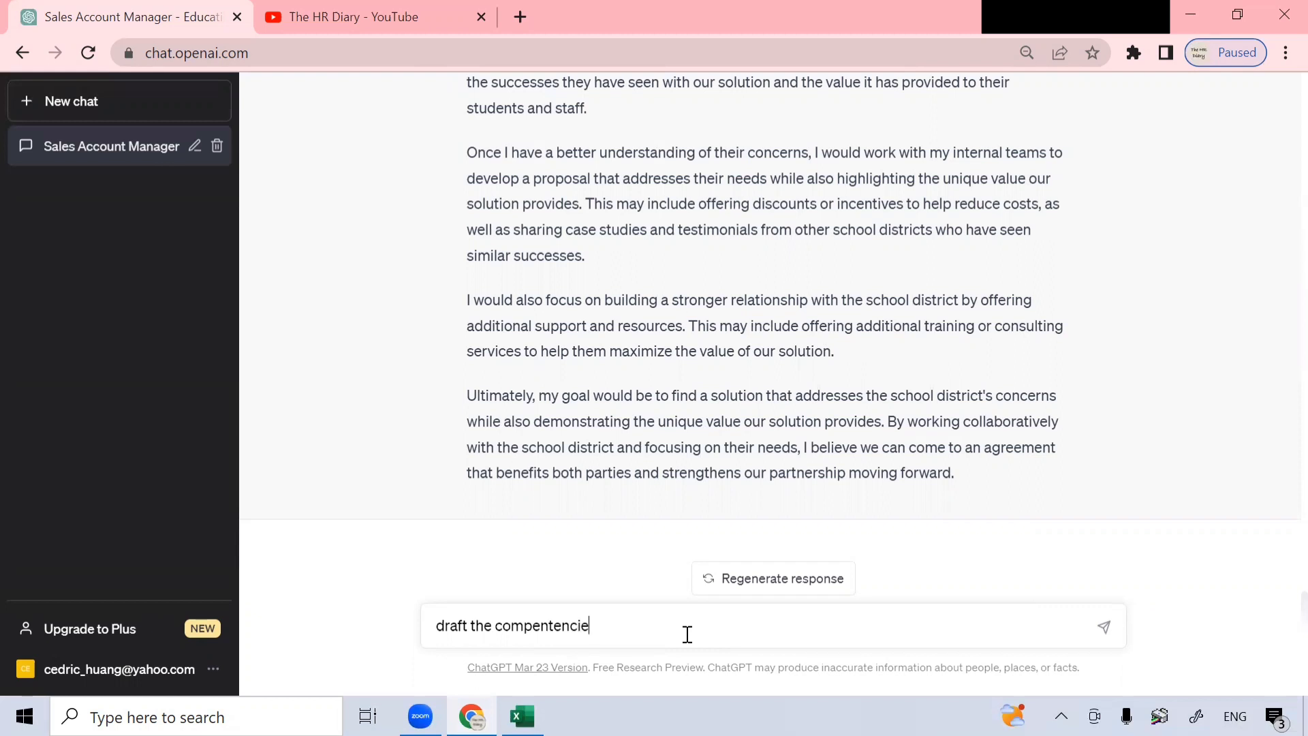
type("s needed")
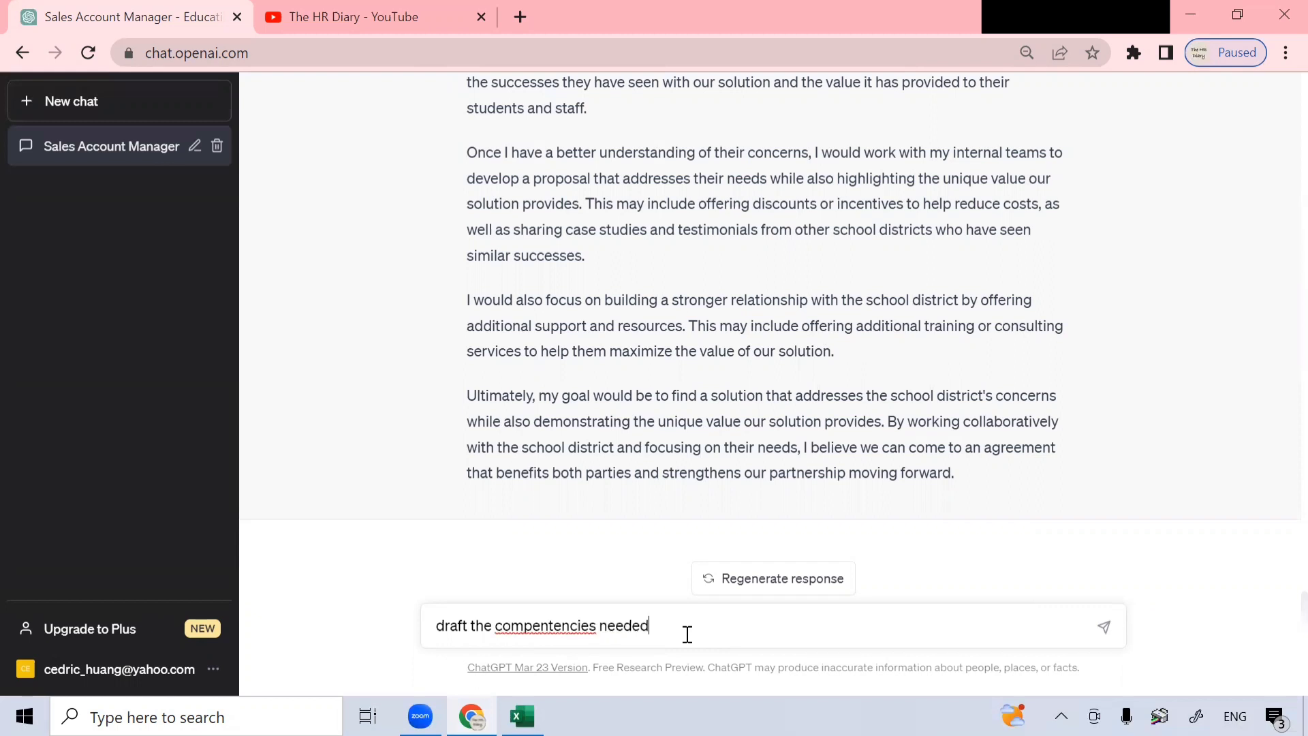
type(" for")
right_click(566, 623)
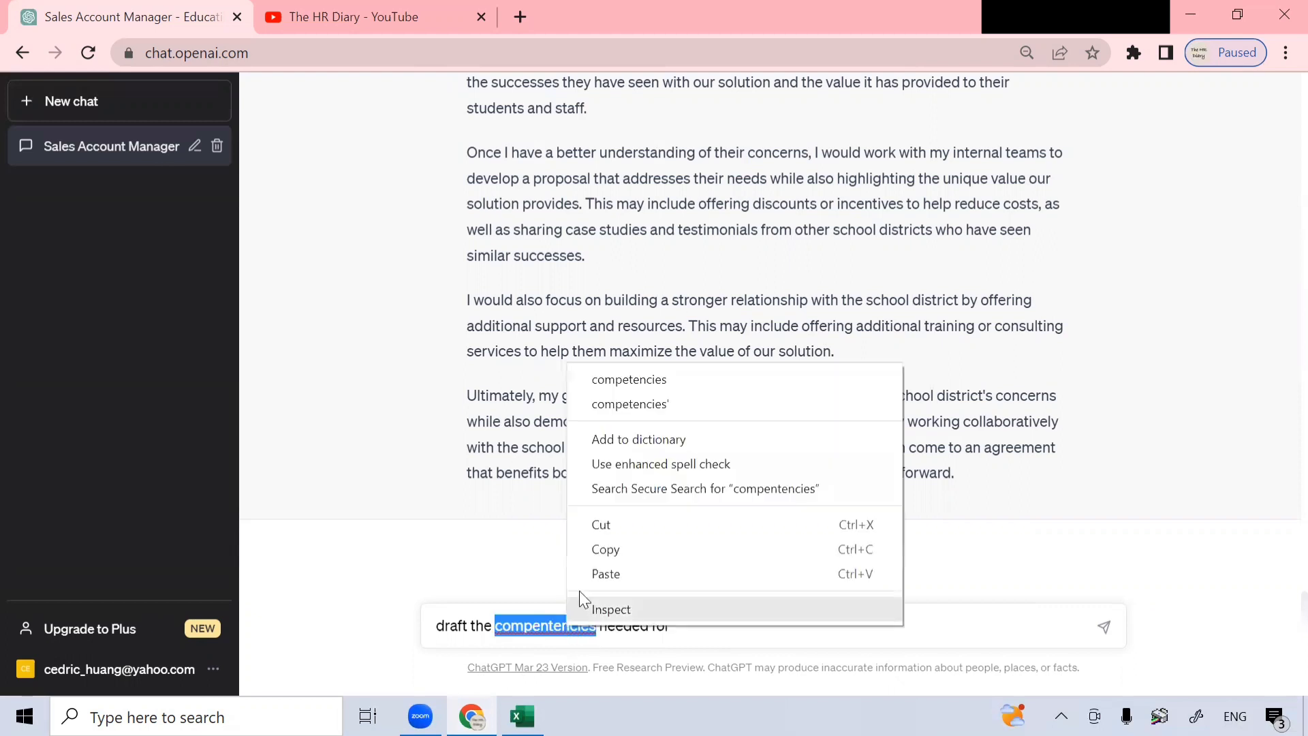
left_click(656, 382)
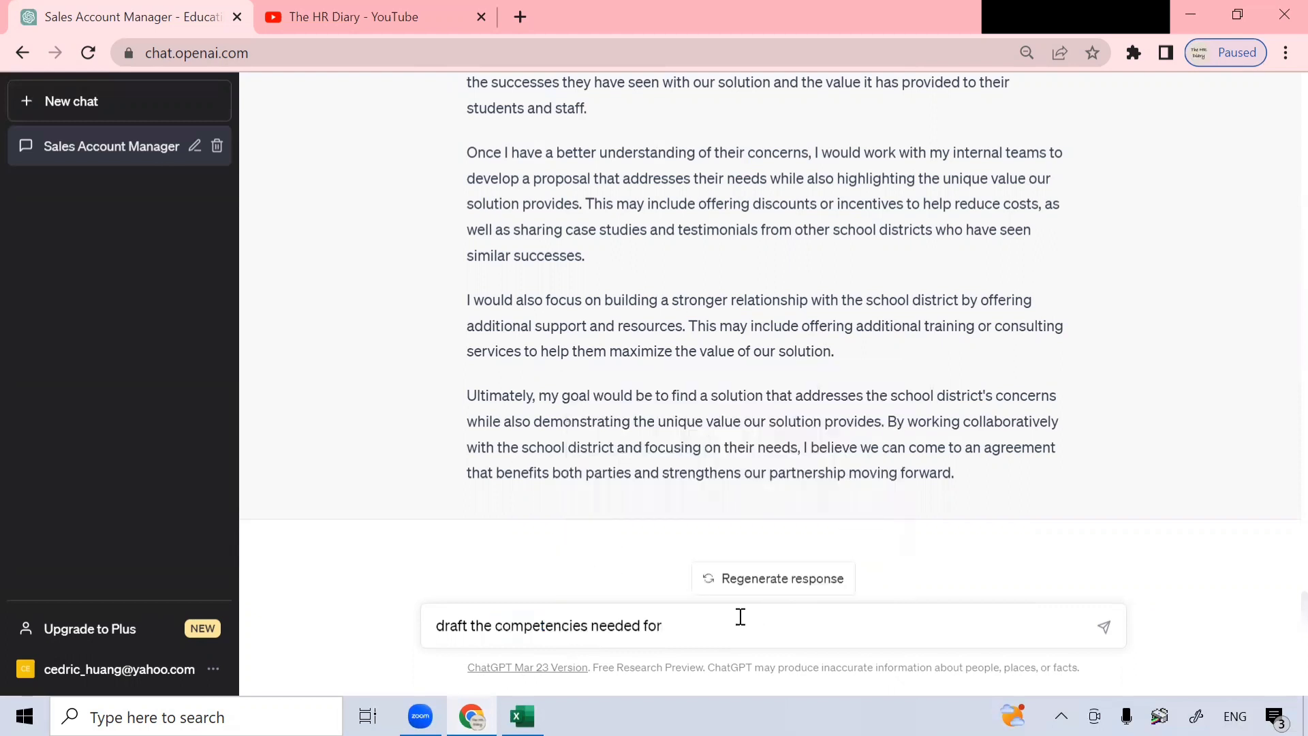
type("a sales account manager in an education ")
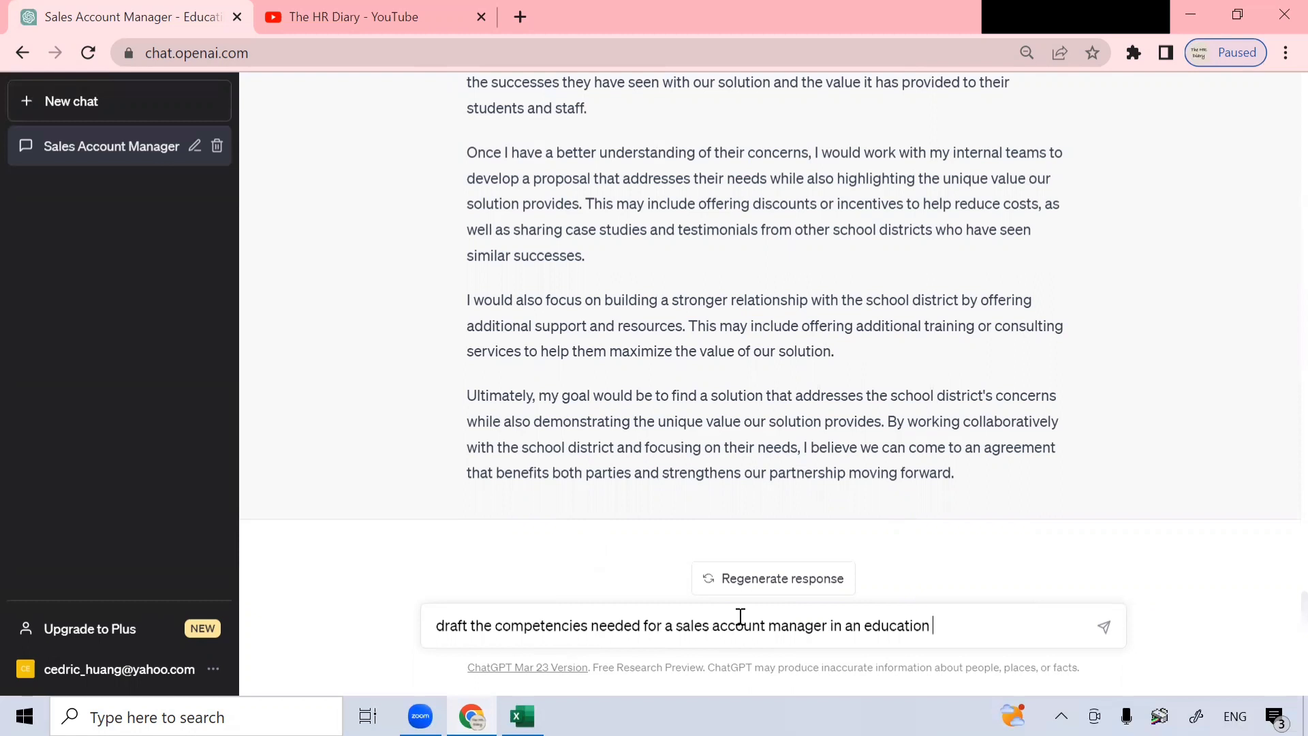
- Complete the prompt with "business, and recommend the course to address each of the competencies. Include the course name, course fee, and course link" and send it
type("business, and recommend")
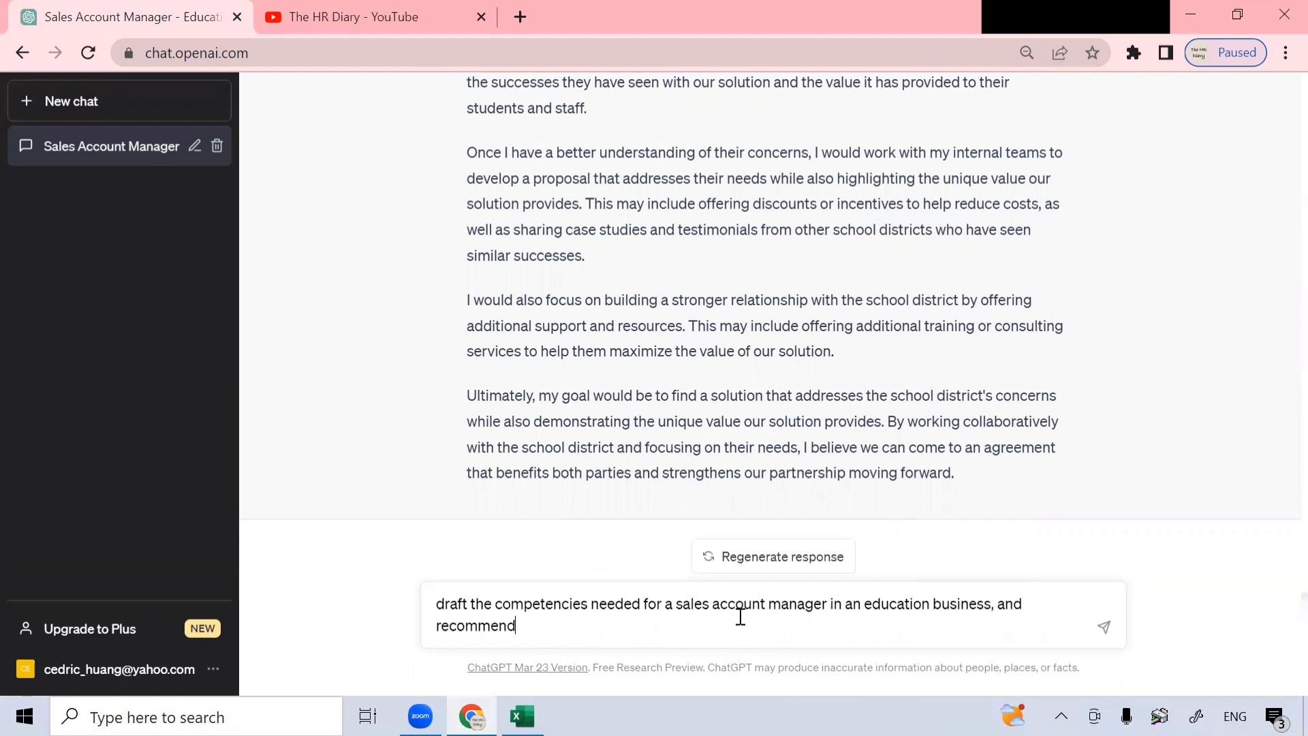
type(" the course to addres")
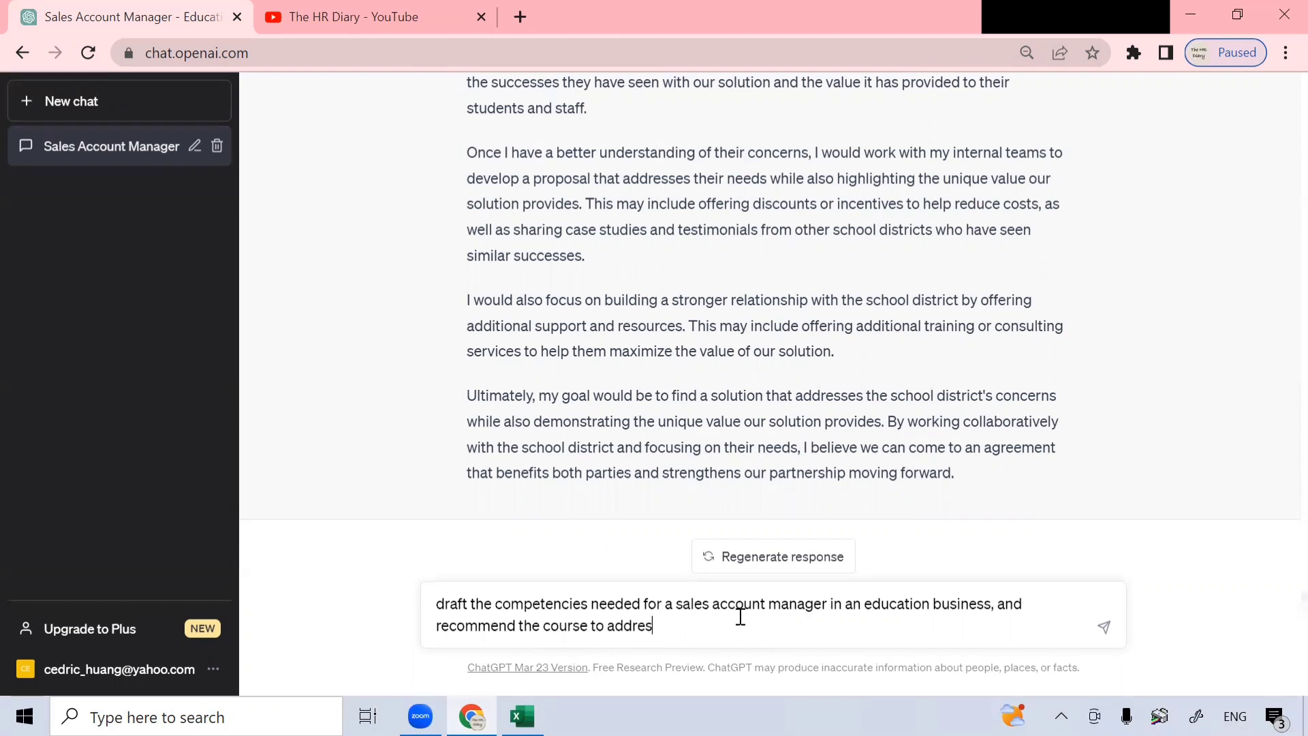
type("s each of the competencies ")
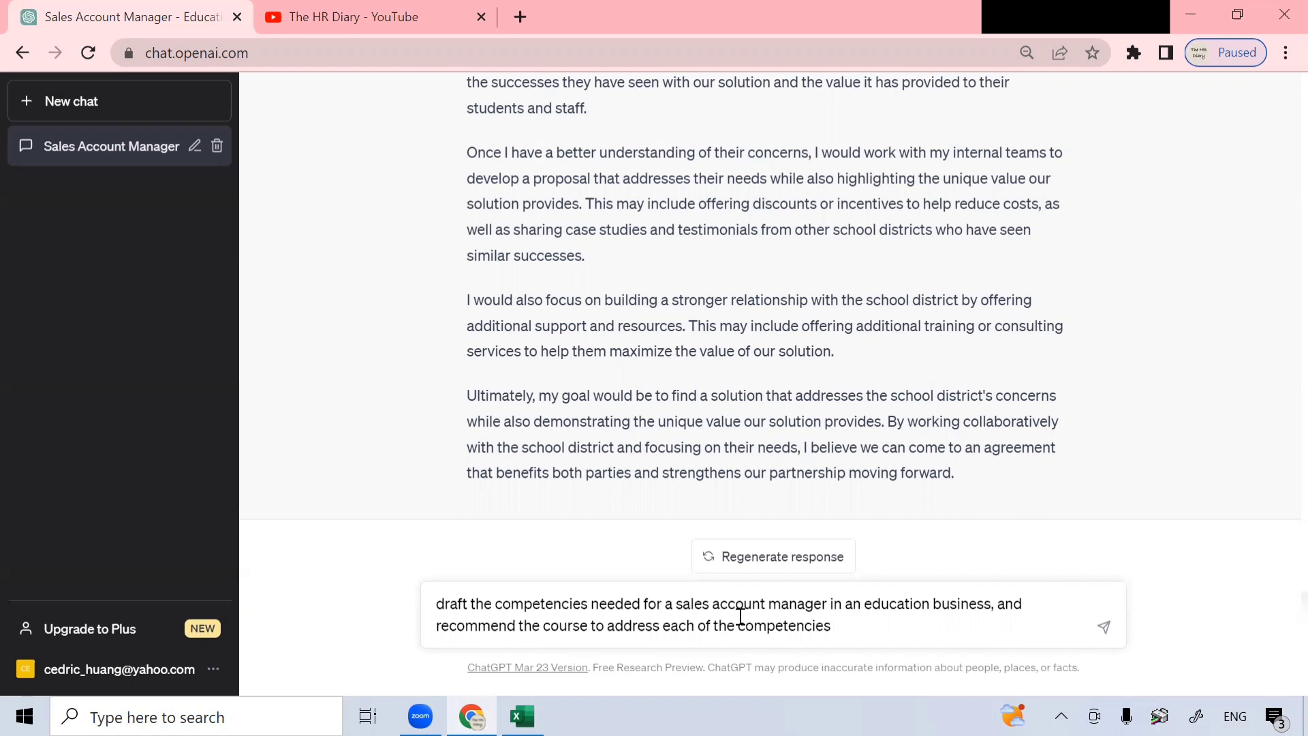
type(". Include the course name,")
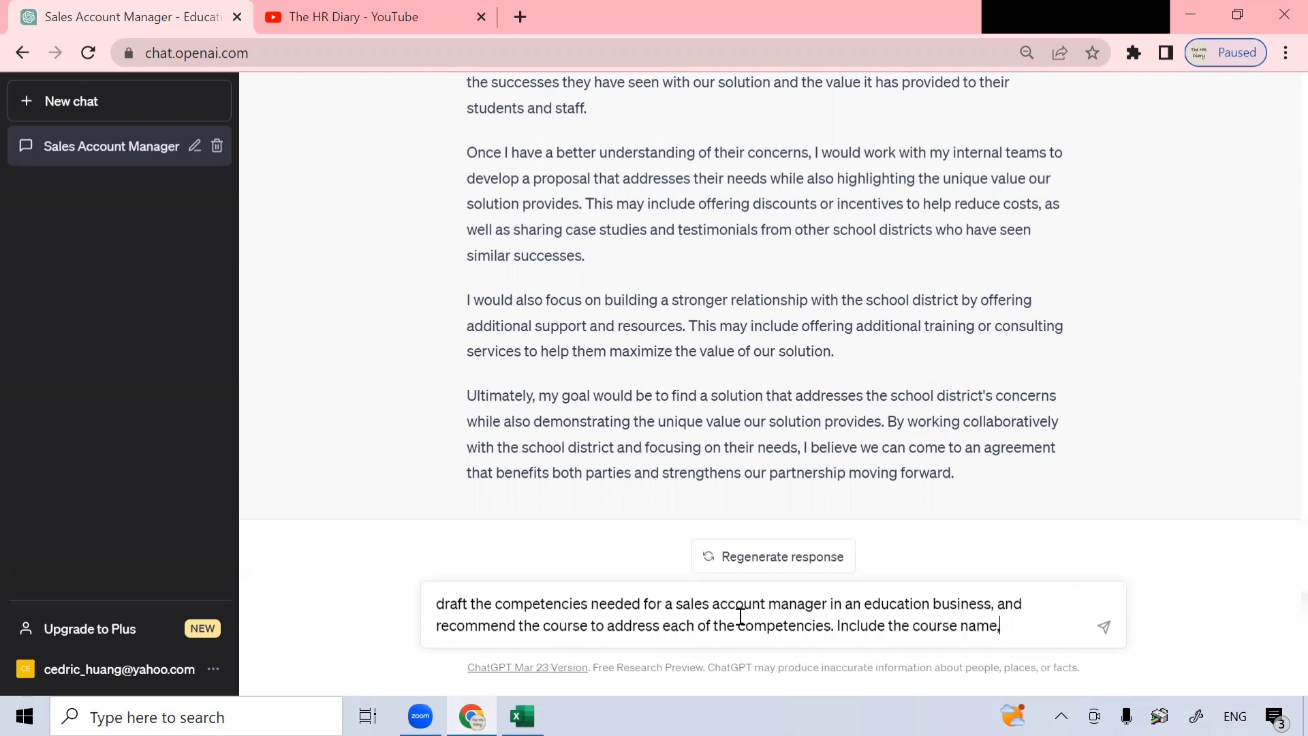
type(" coursefee, and course")
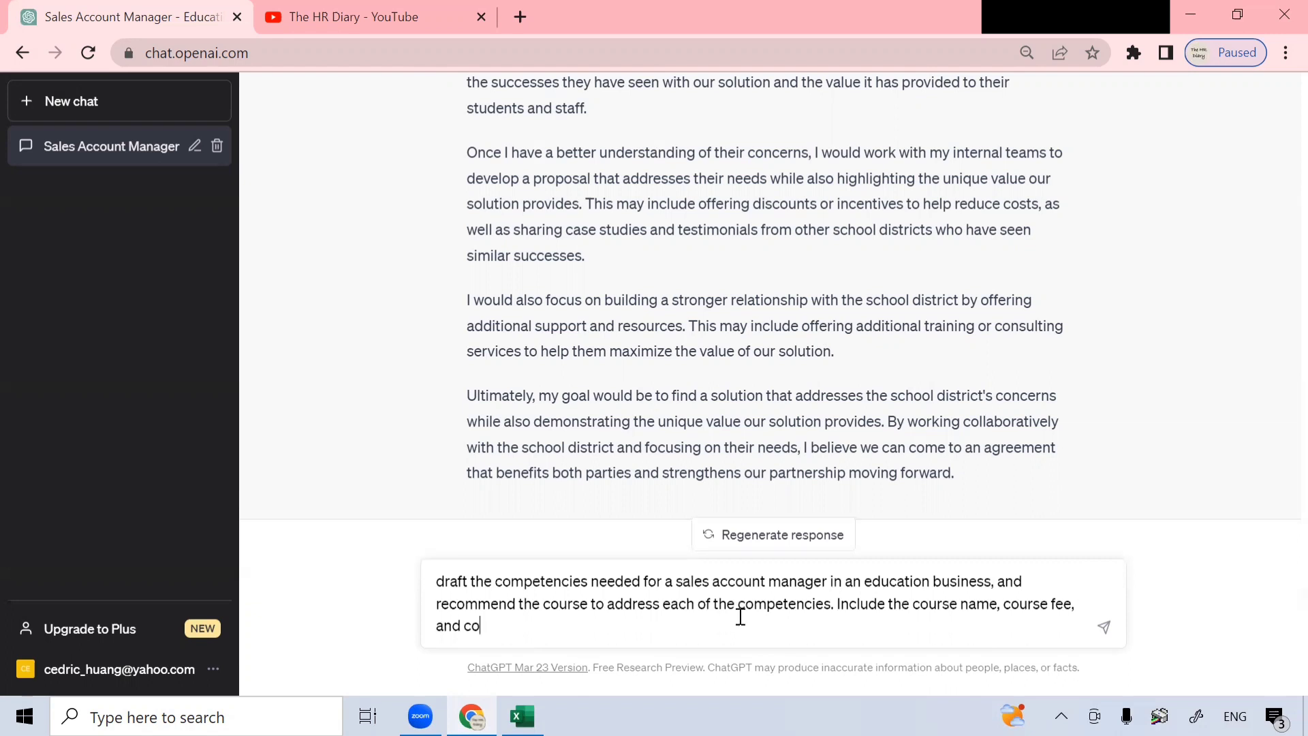
type(" link")
key("Return")
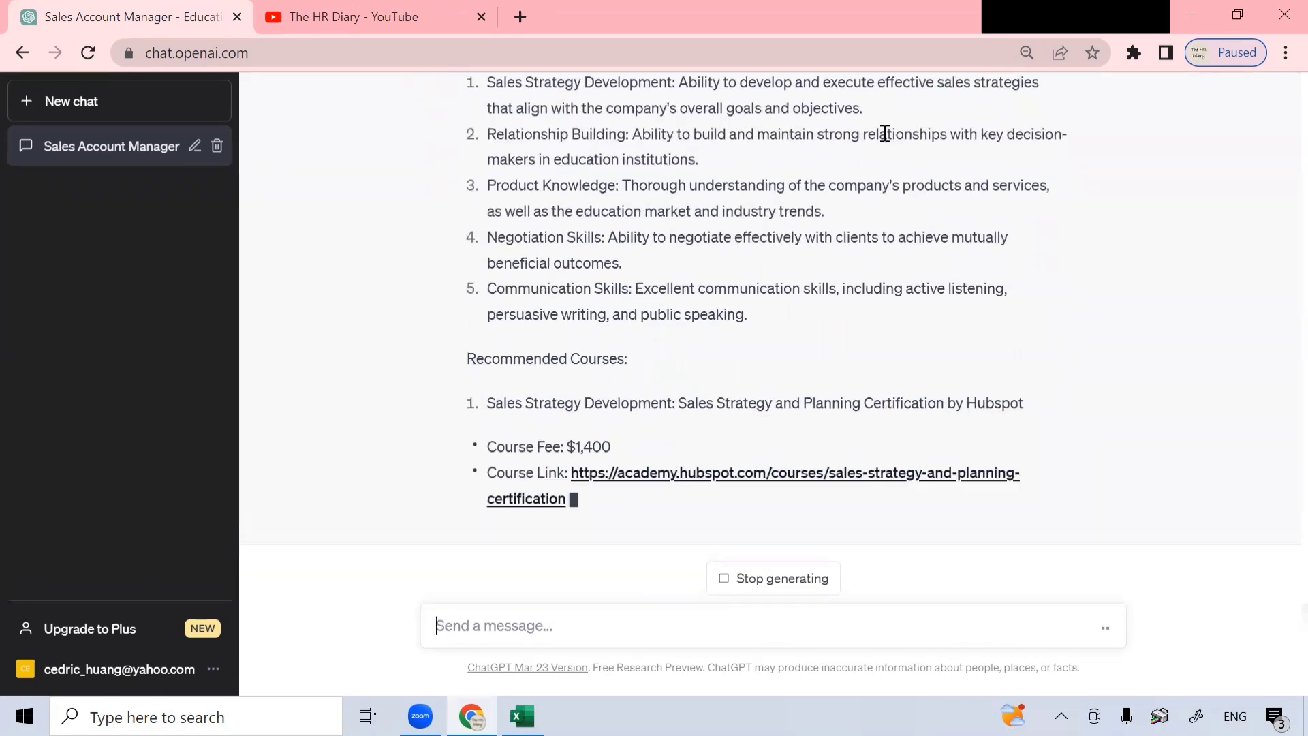
- Review the generated competencies and the recommended courses, including their fees and links
scroll(830, 189, "up", 2)
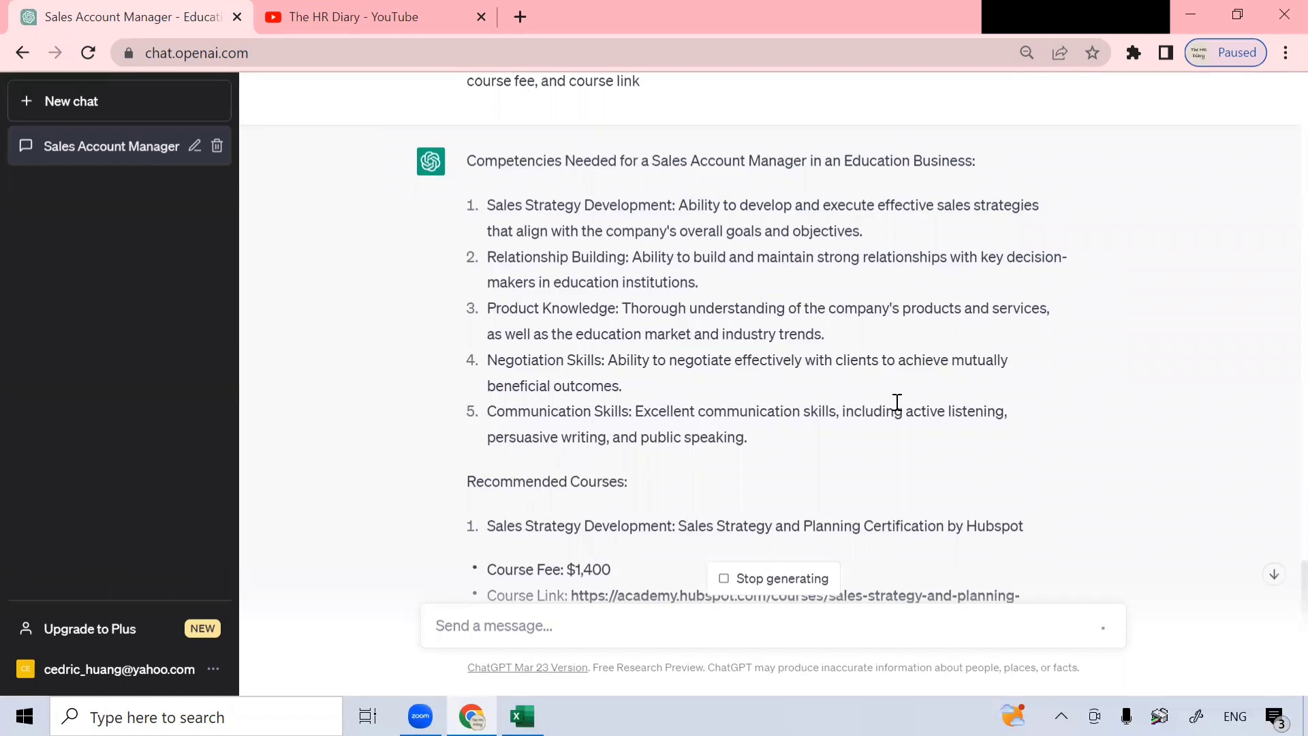
scroll(651, 356, "down", 3)
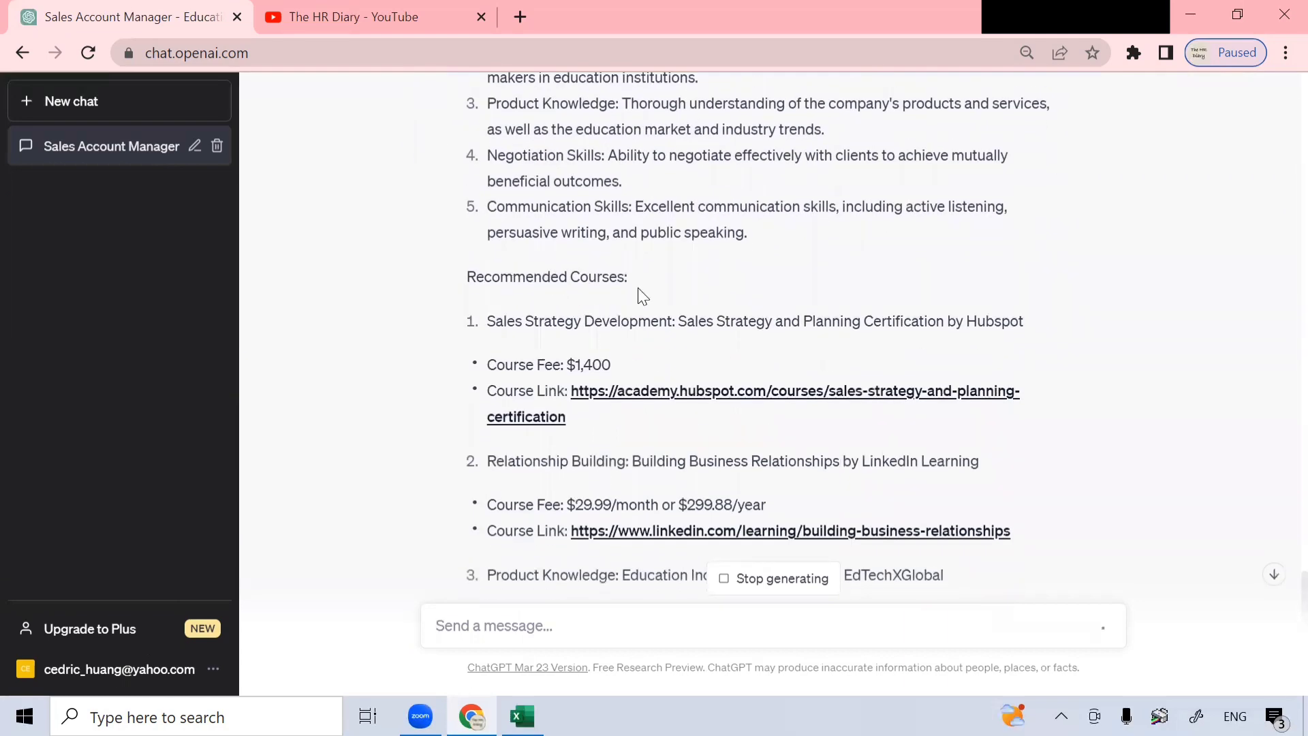
scroll(504, 453, "down", 3)
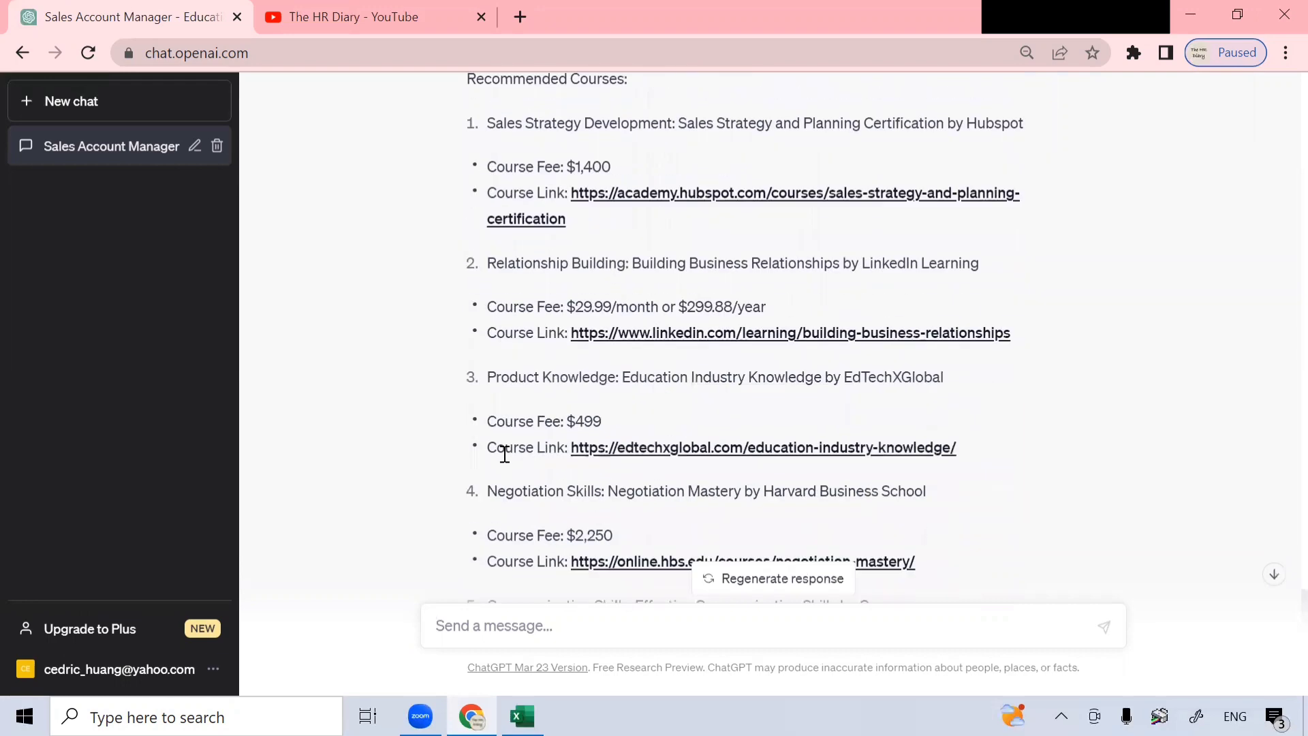
scroll(526, 432, "down", 3)
scroll(530, 427, "up", 9)
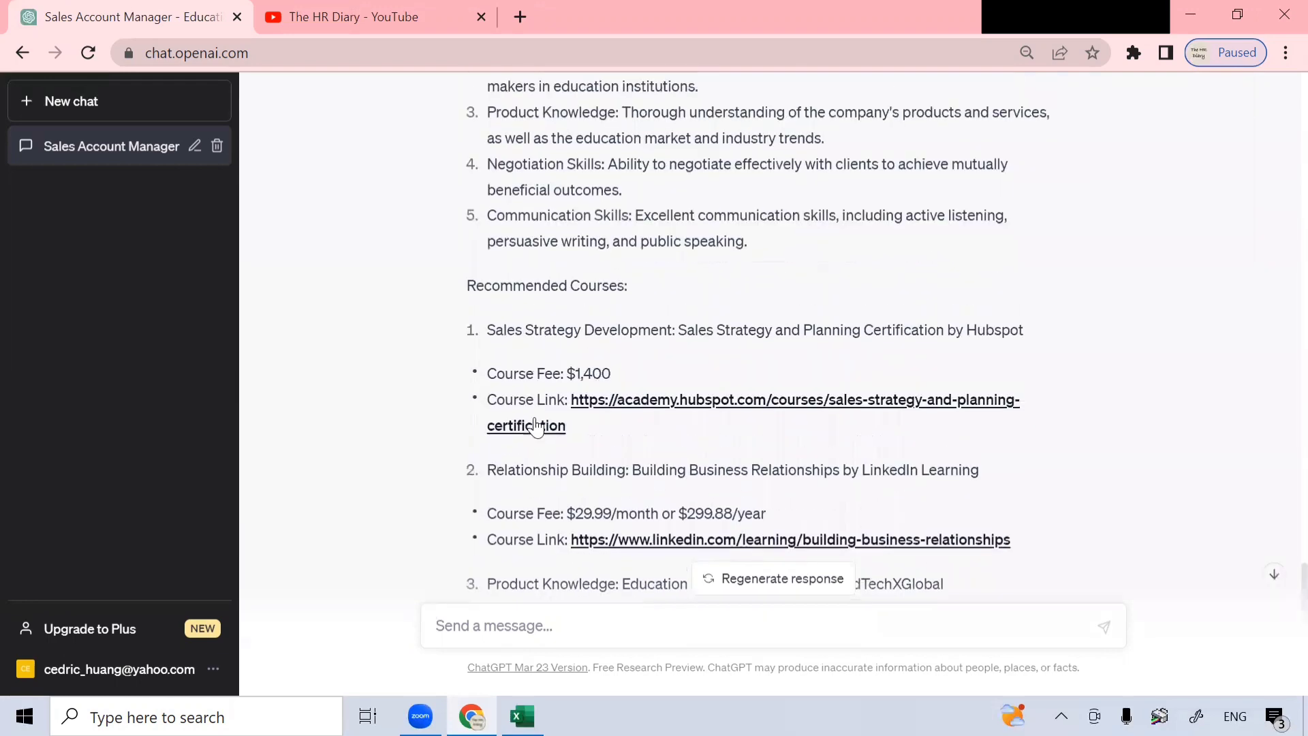
scroll(565, 363, "down", 5)
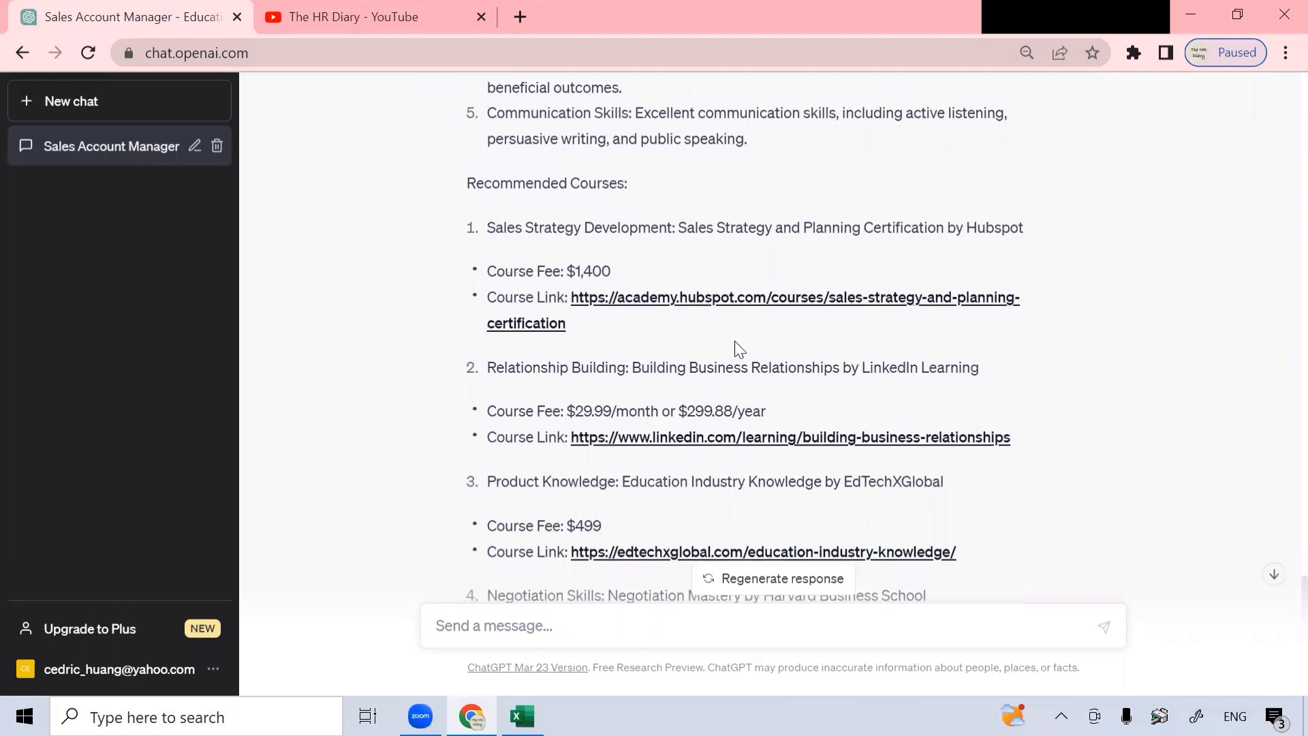
scroll(701, 450, "down", 5)
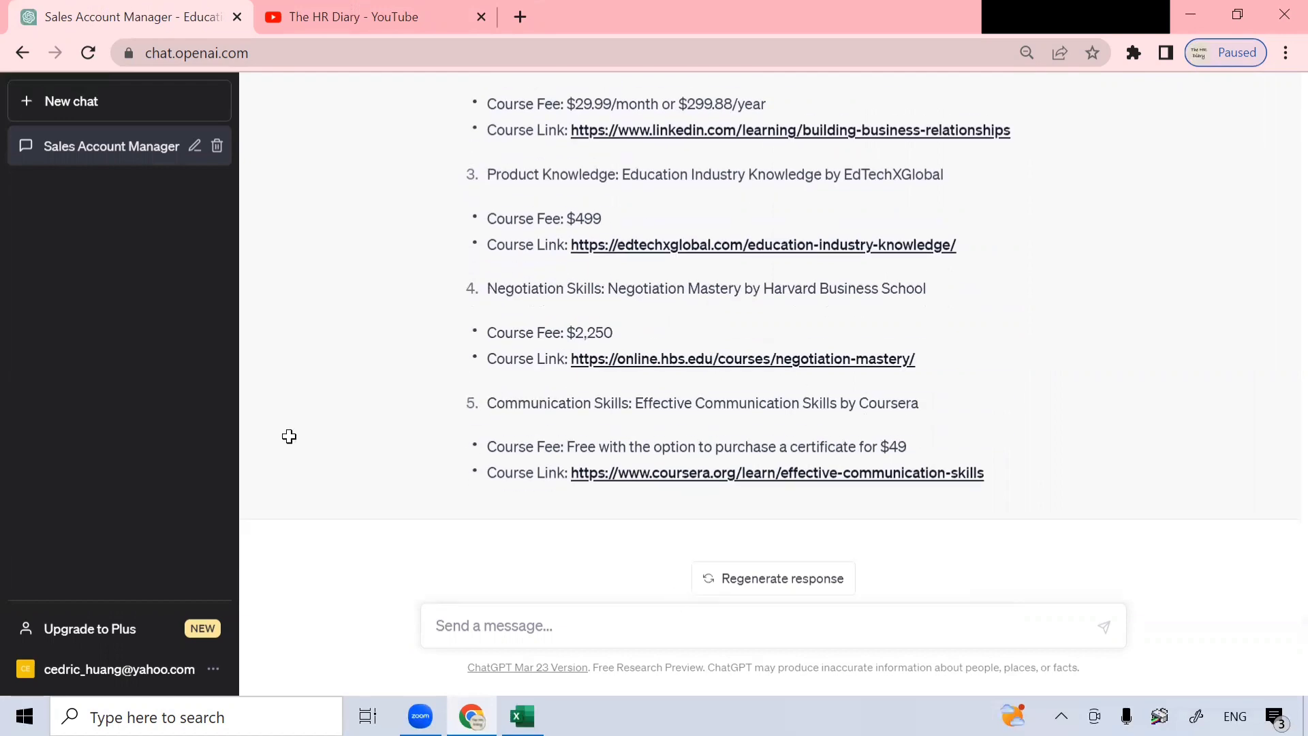
- Switch to the Excel workbook, check the task about proposing a Recruitment Strategy, and return to ChatGPT
key("alt+Tab")
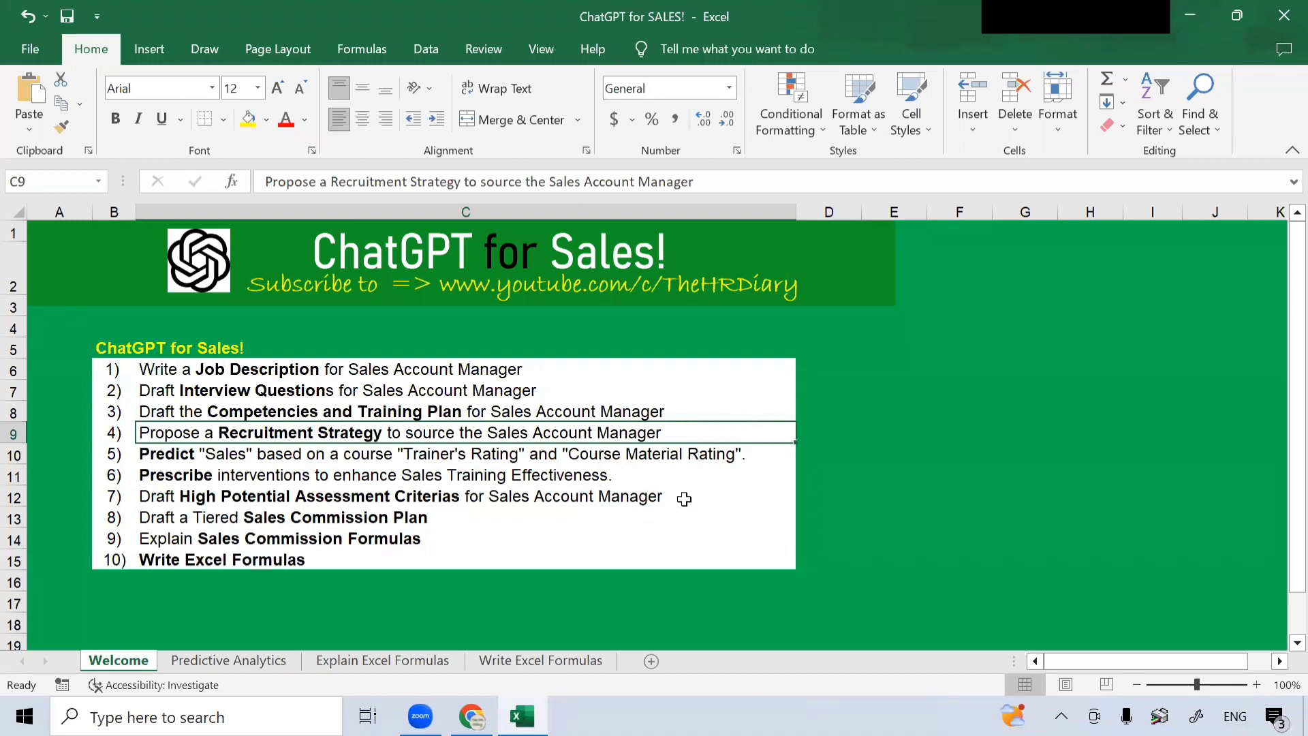
mouse_move(472, 715)
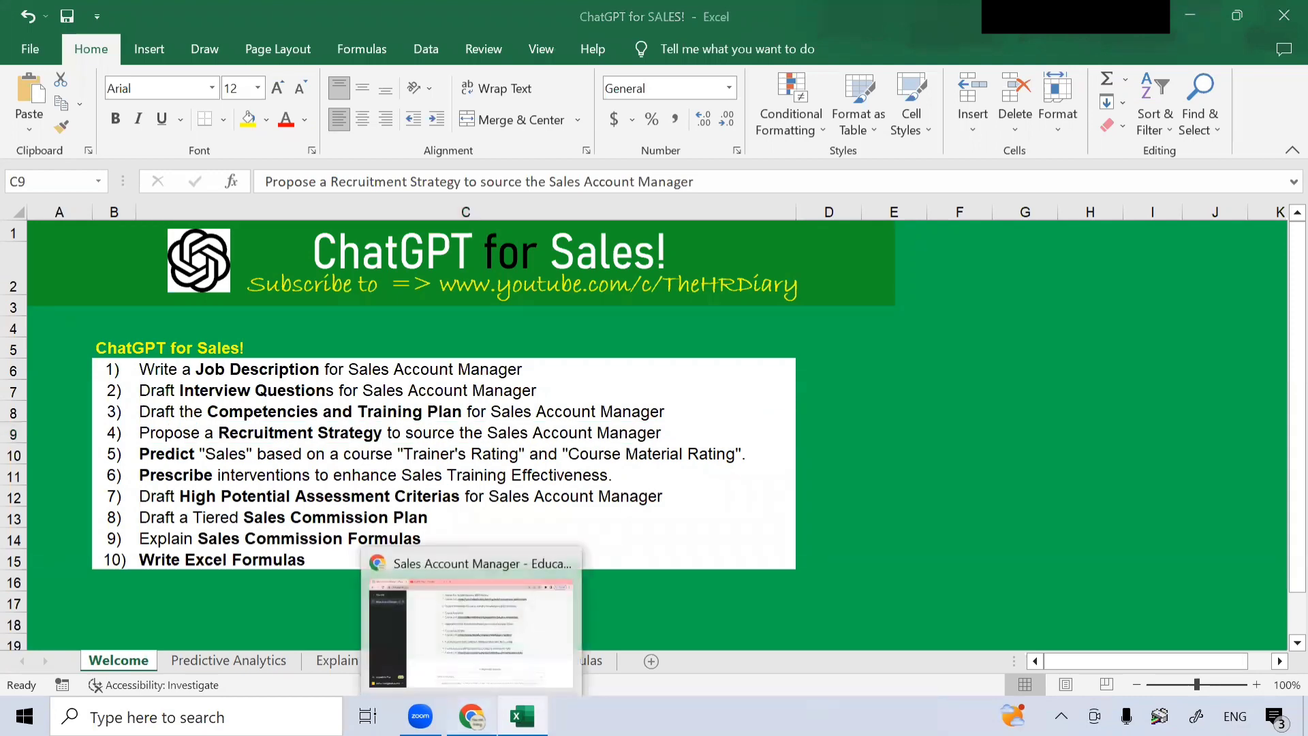
left_click(470, 626)
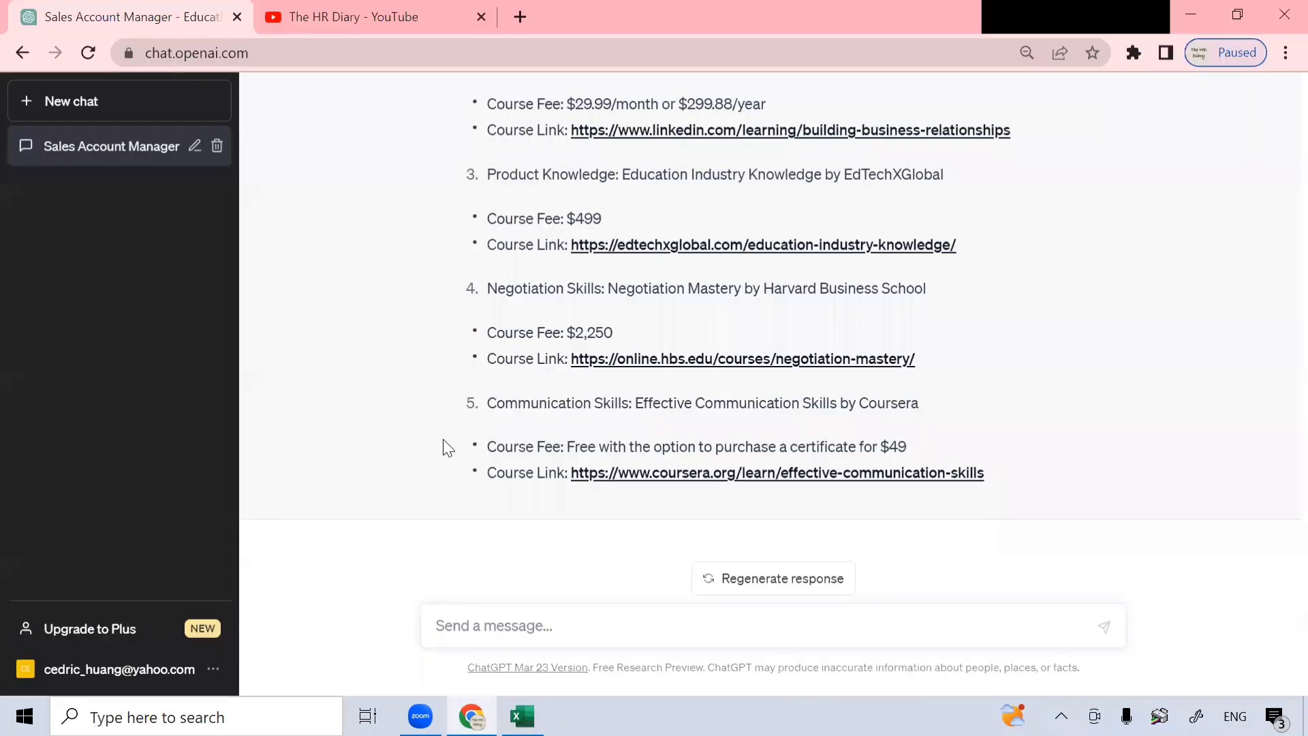
- Write the prompt text "propose a recruitment strategy to source for the sales account manager in an education business" without sending it
left_click(537, 632)
type("porpos")
key("BackSpace")
key("BackSpace")
key("BackSpace")
type("ropose a recruitment stra")
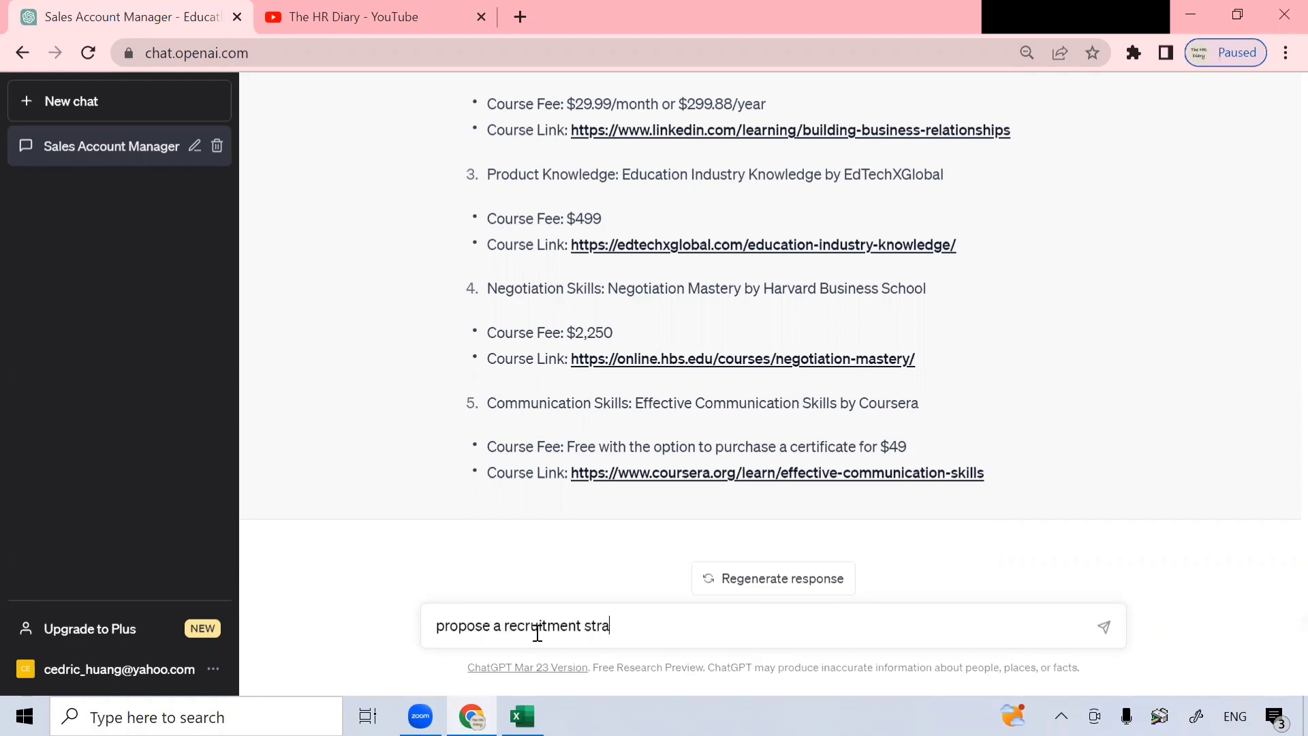
type("tegy tio s")
key("BackSpace")
key("BackSpace")
key("BackSpace")
key("BackSpace")
type("o sour")
type("ce")
type(" t")
key("BackSpace")
type("for ")
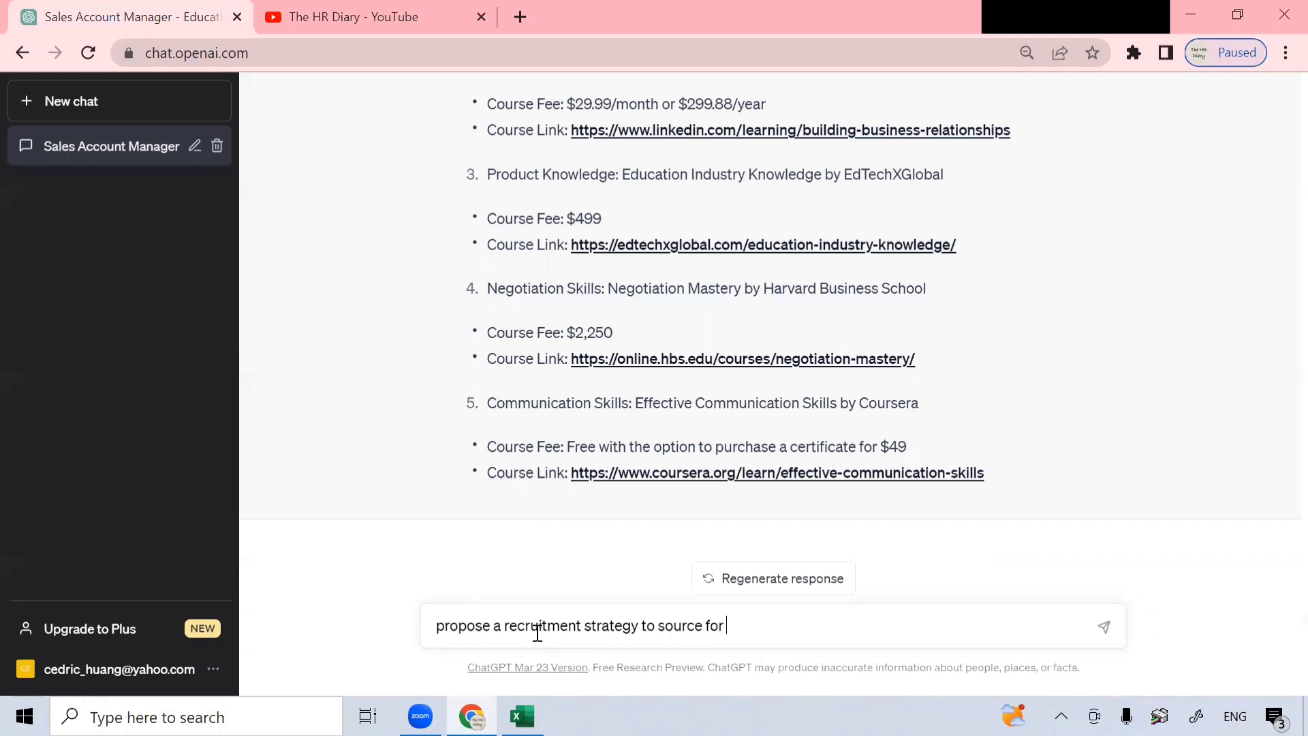
type("the ")
type("sae")
type("le")
type("s account mana")
type("ger ")
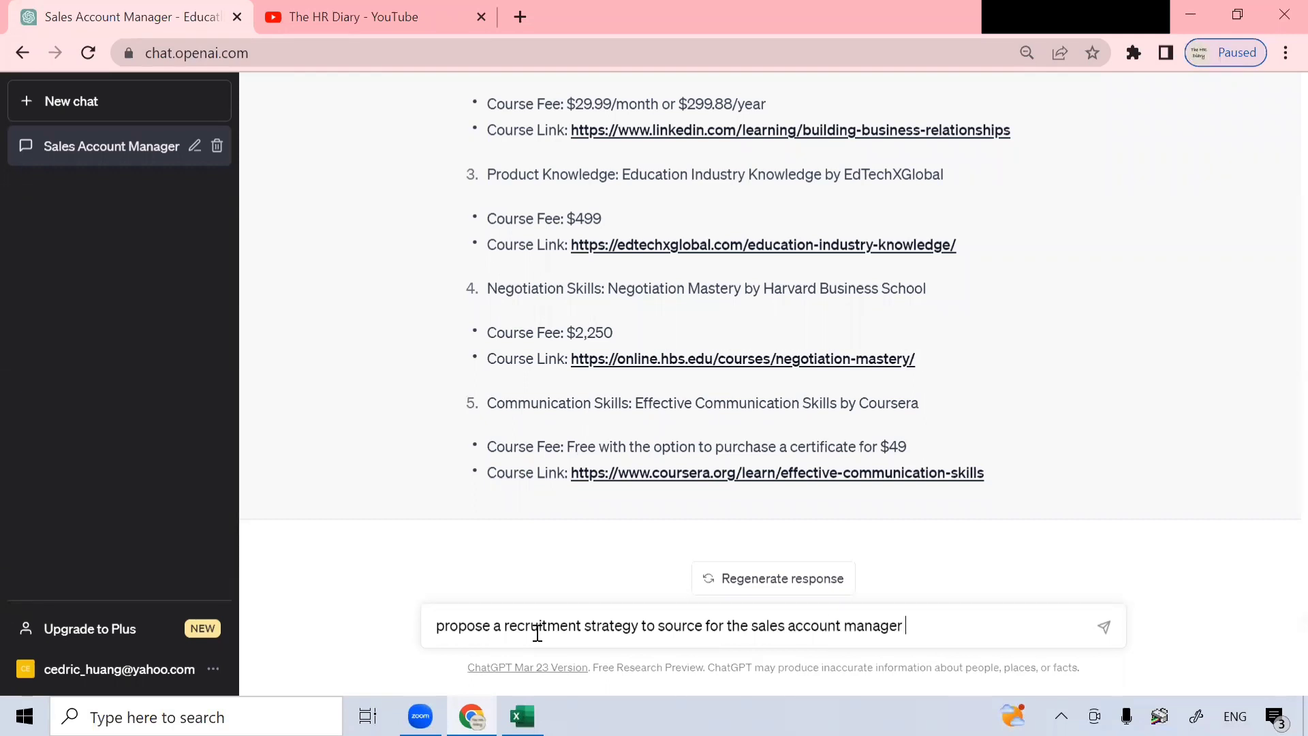
type("in an education busine")
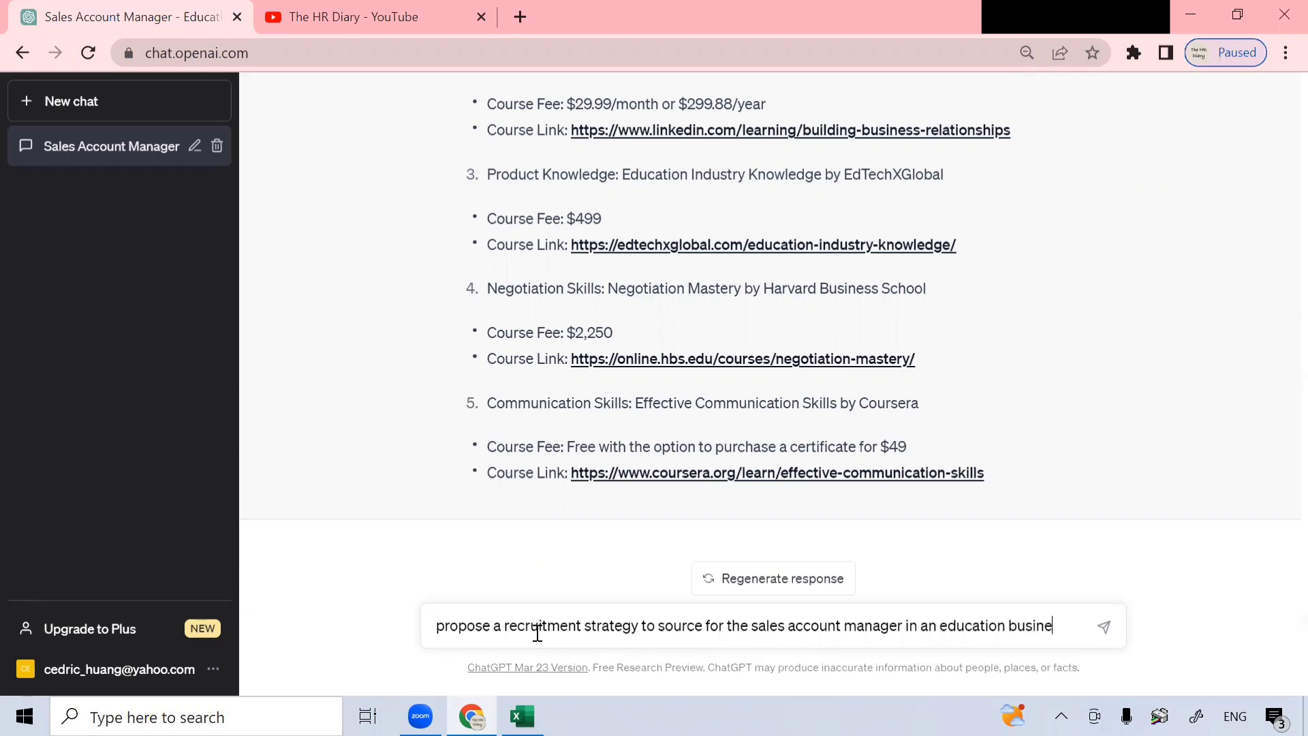
- Add "Include the link of the most effective job portals for sales account manager in US, Singapore, and Indonesia." to the prompt, with Singapore's spelling corrected
type("ss. Include the link of the most")
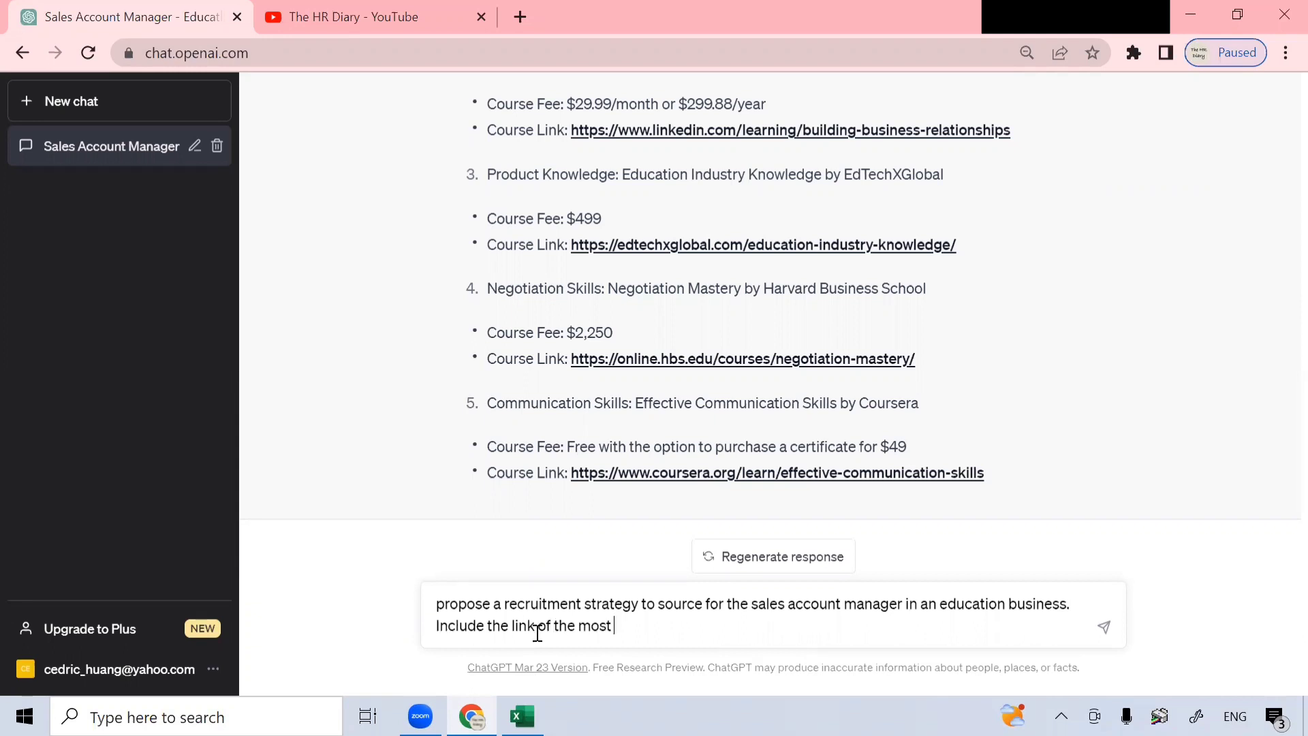
type(" effective job port")
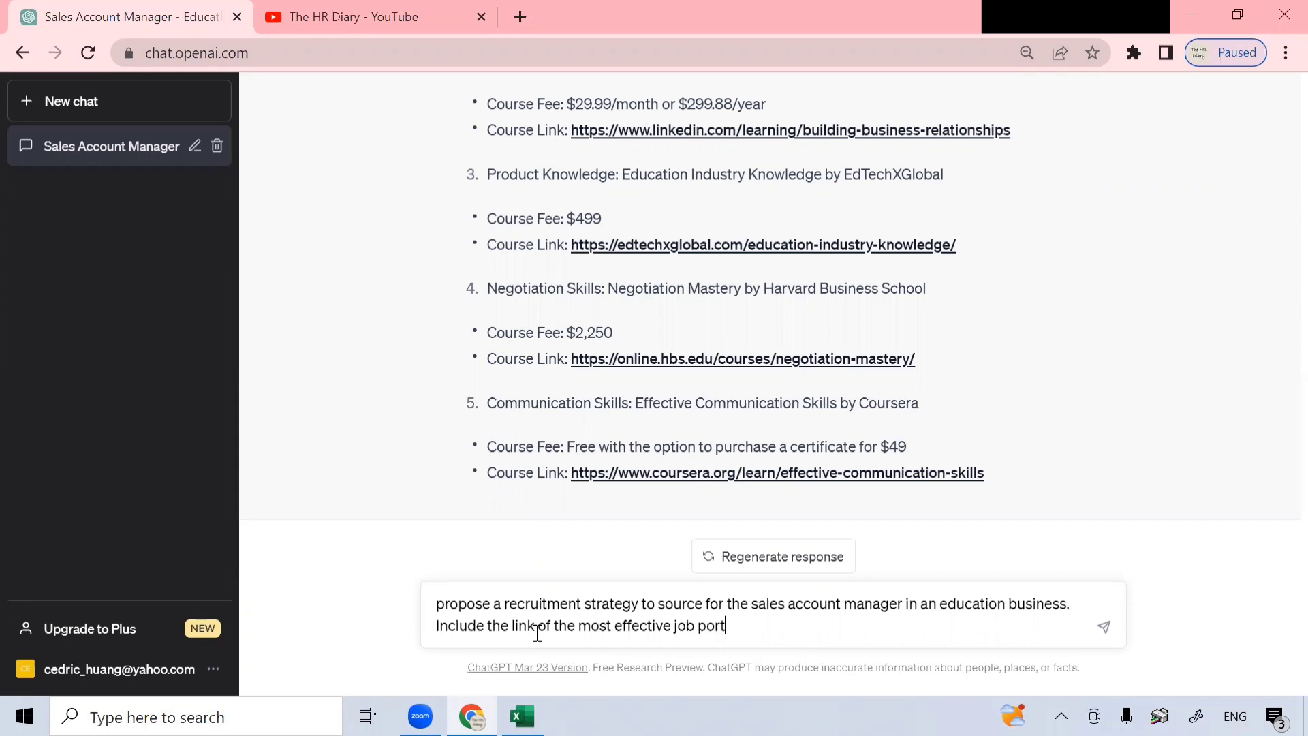
type("als for sales accou")
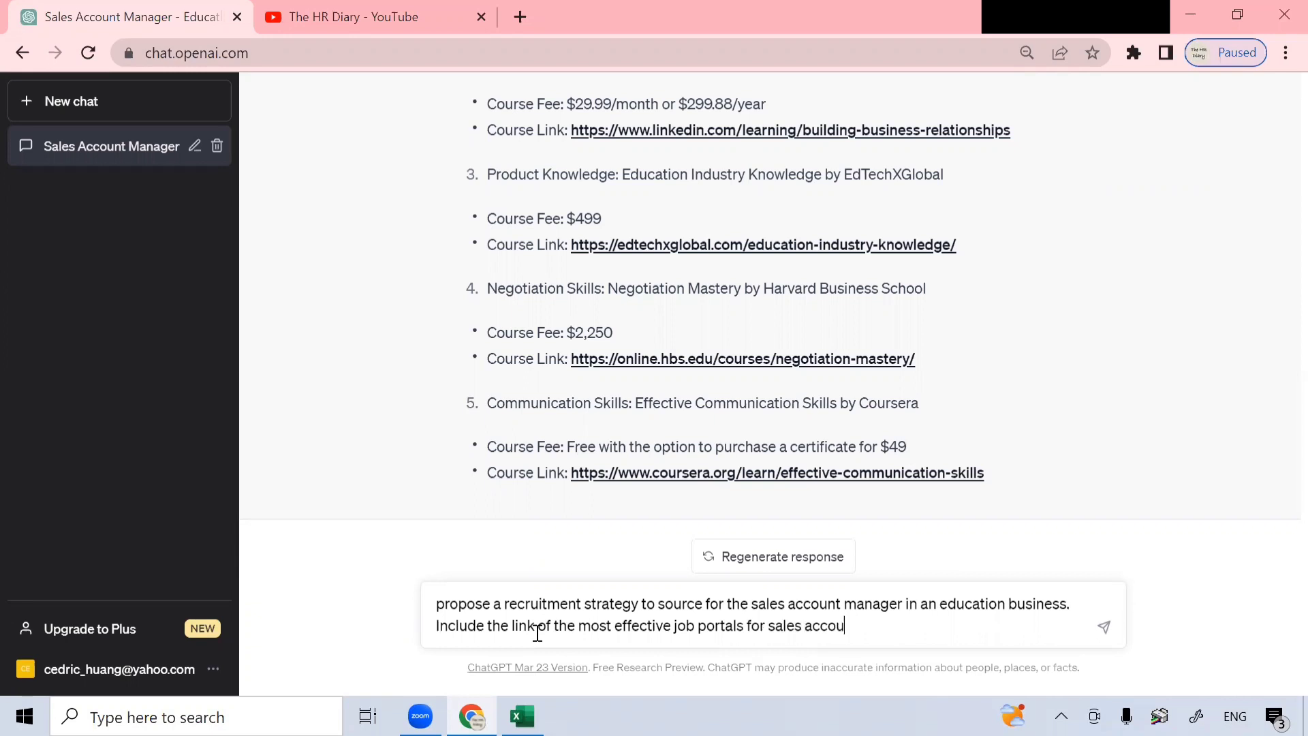
type("nt manager in US, S")
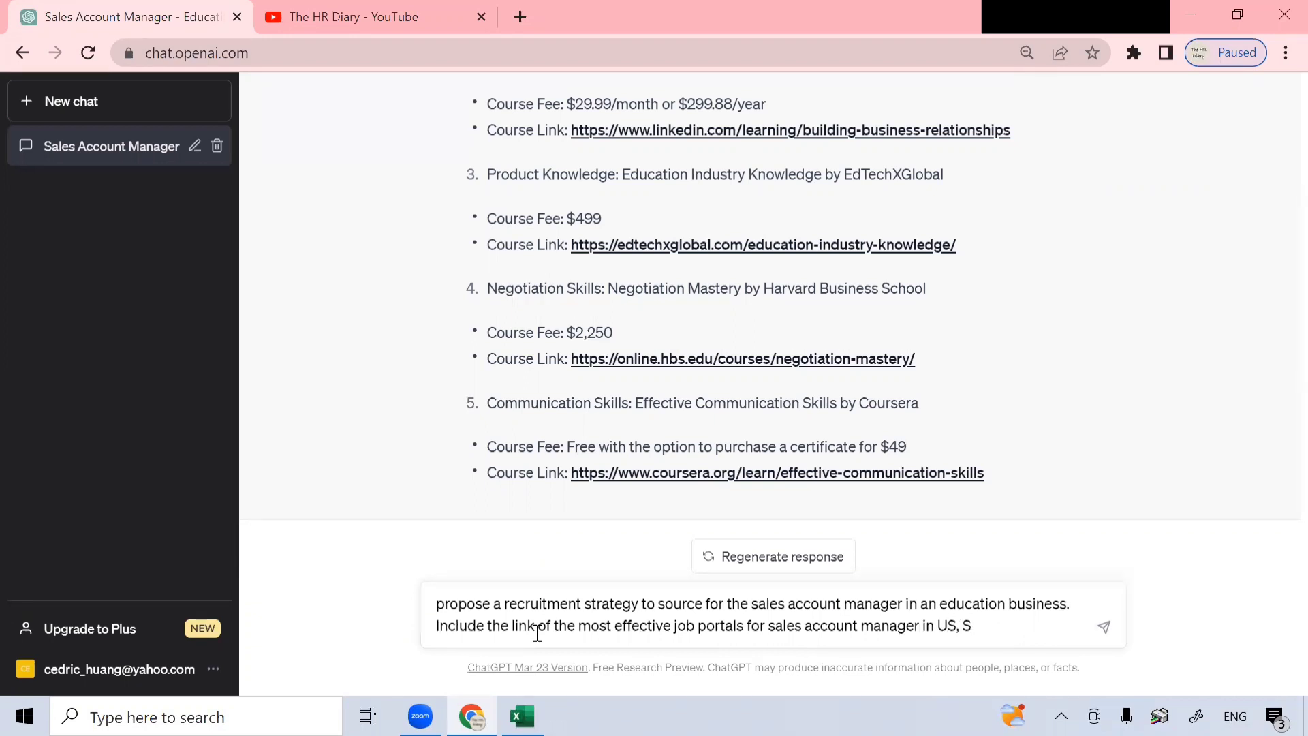
type("ingpore, and Indonesia")
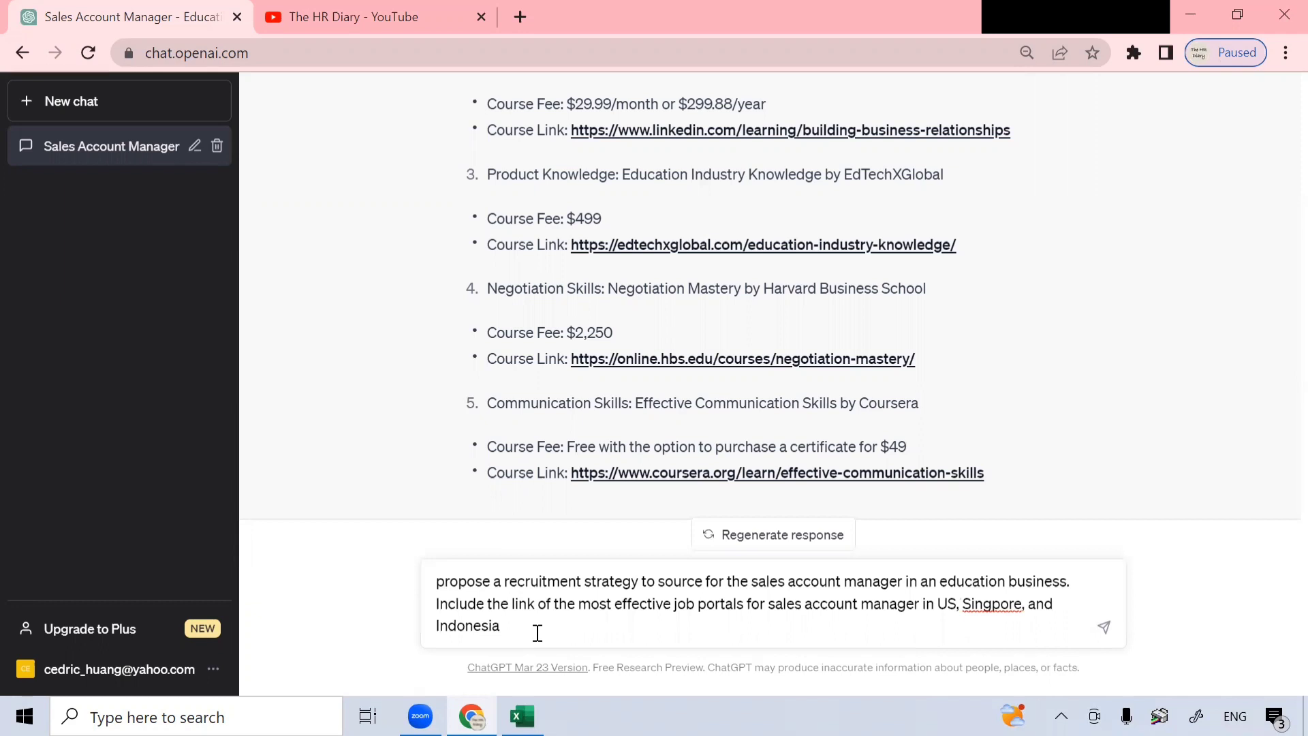
type(". Expla")
left_click(994, 608)
- Finish the prompt with the sentence "Explain why you recommend these job portals" and send it
type("ain wh")
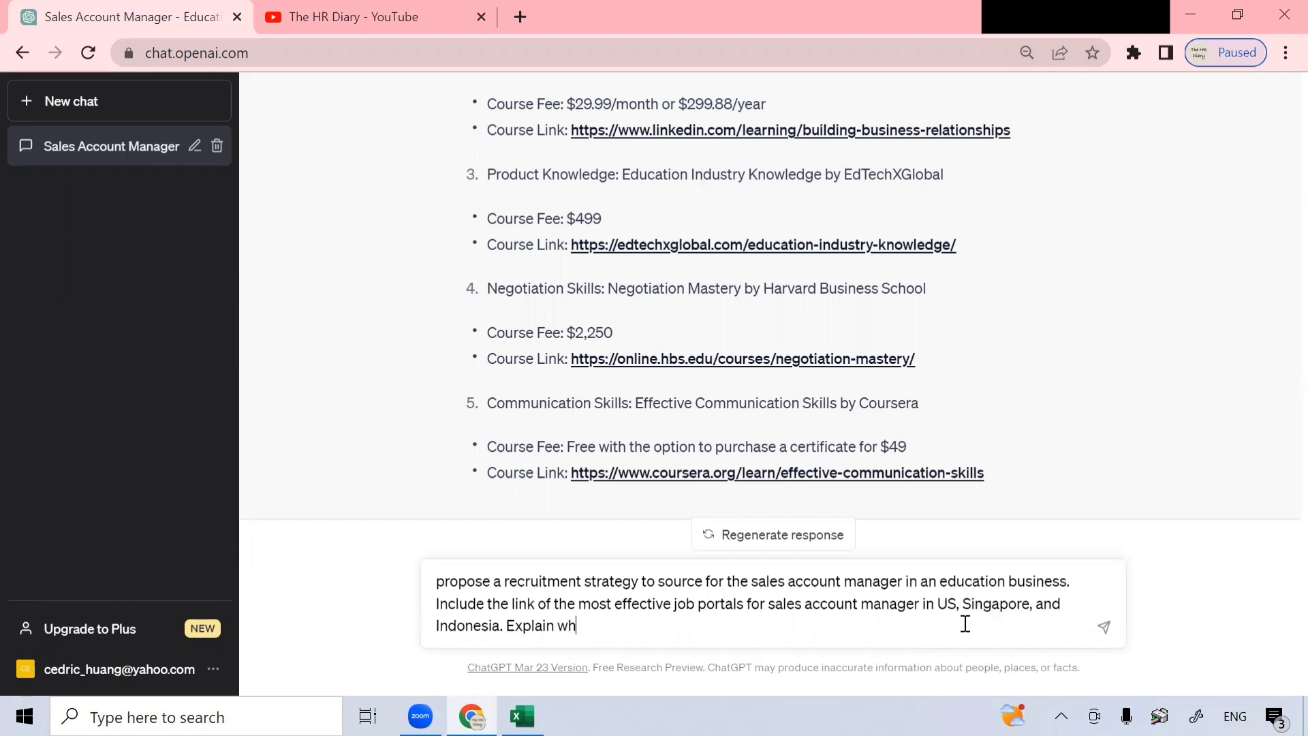
type("y you recommend these")
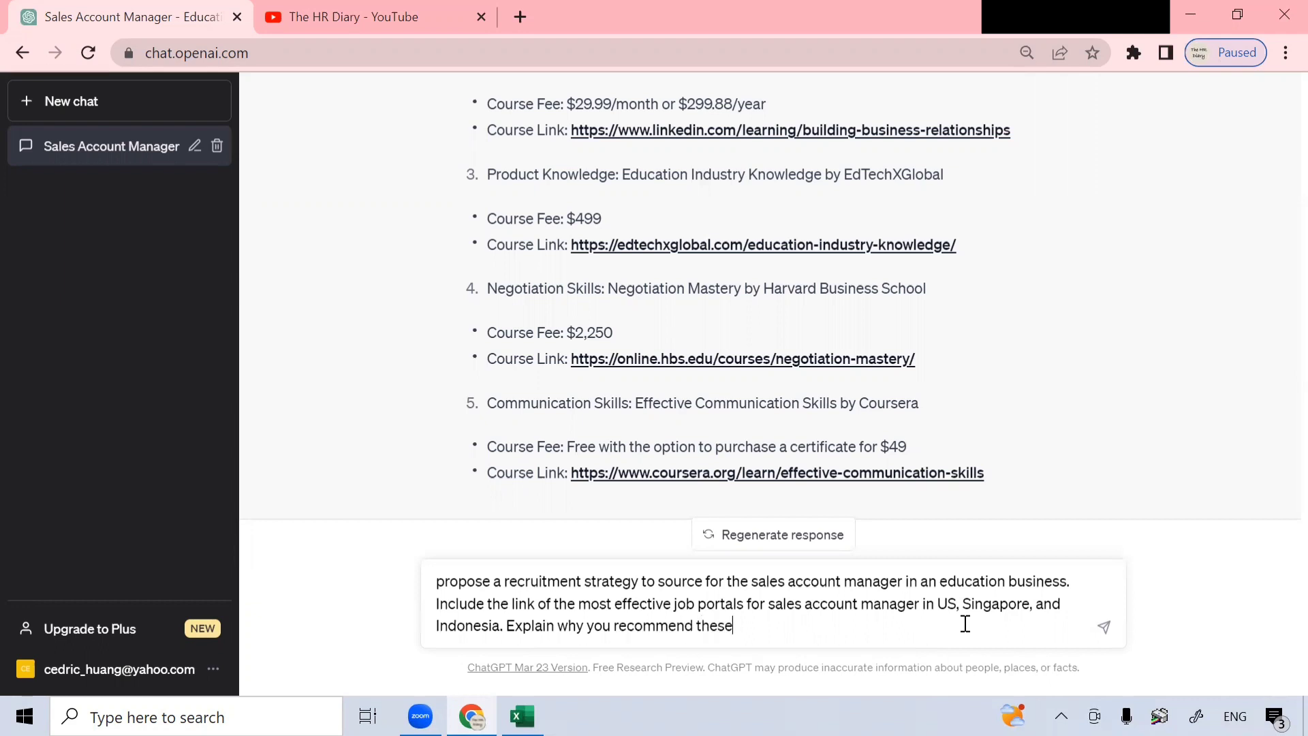
type(" job pporta")
key("BackSpace")
key("BackSpace")
key("BackSpace")
type("rtals")
left_click(1104, 627)
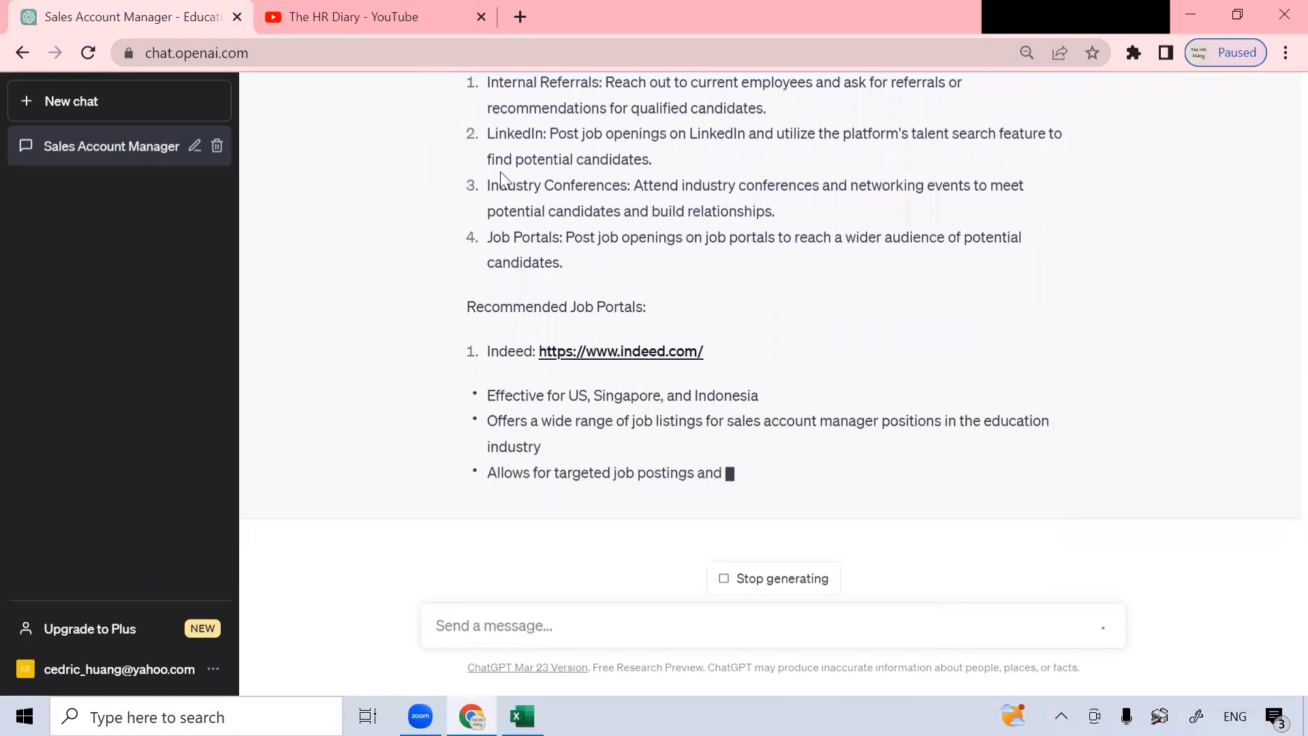
- Review the proposed recruitment strategy and the reasons given for recommending Indeed in ChatGPT's reply
scroll(500, 172, "up", 4)
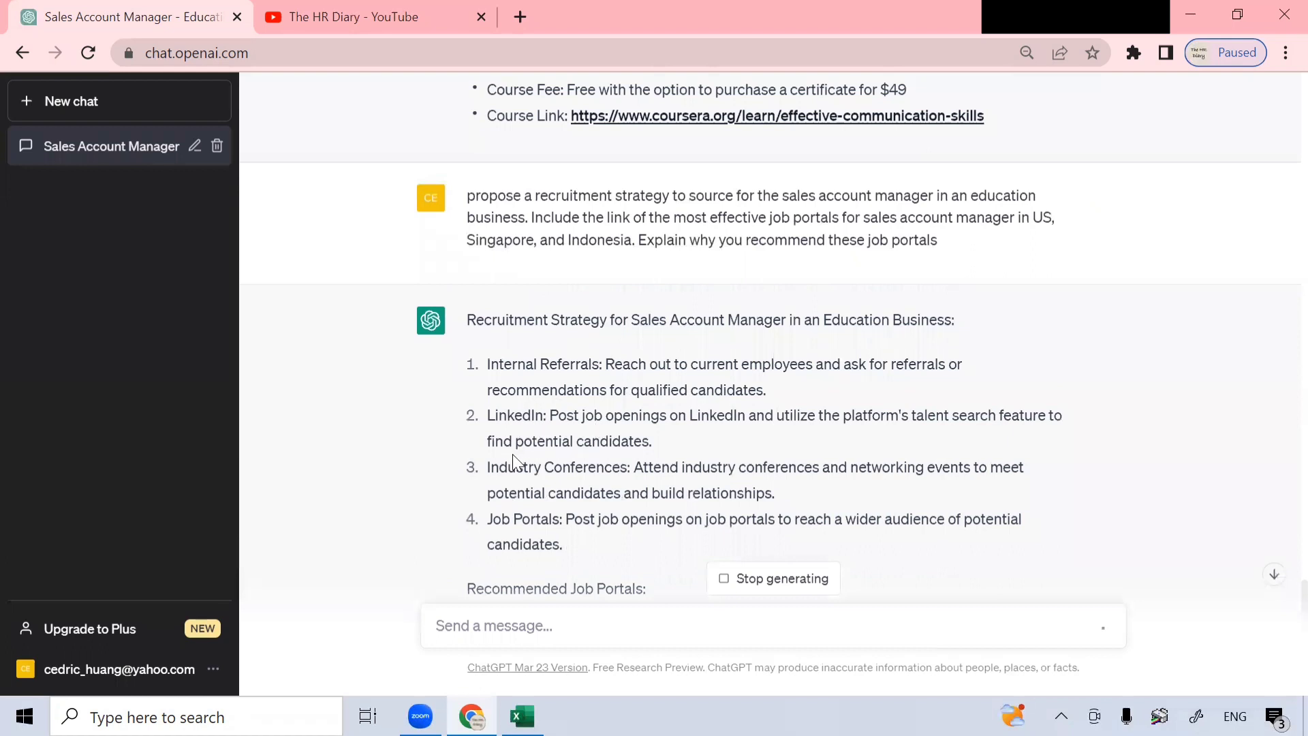
left_click_drag(515, 467, 611, 475)
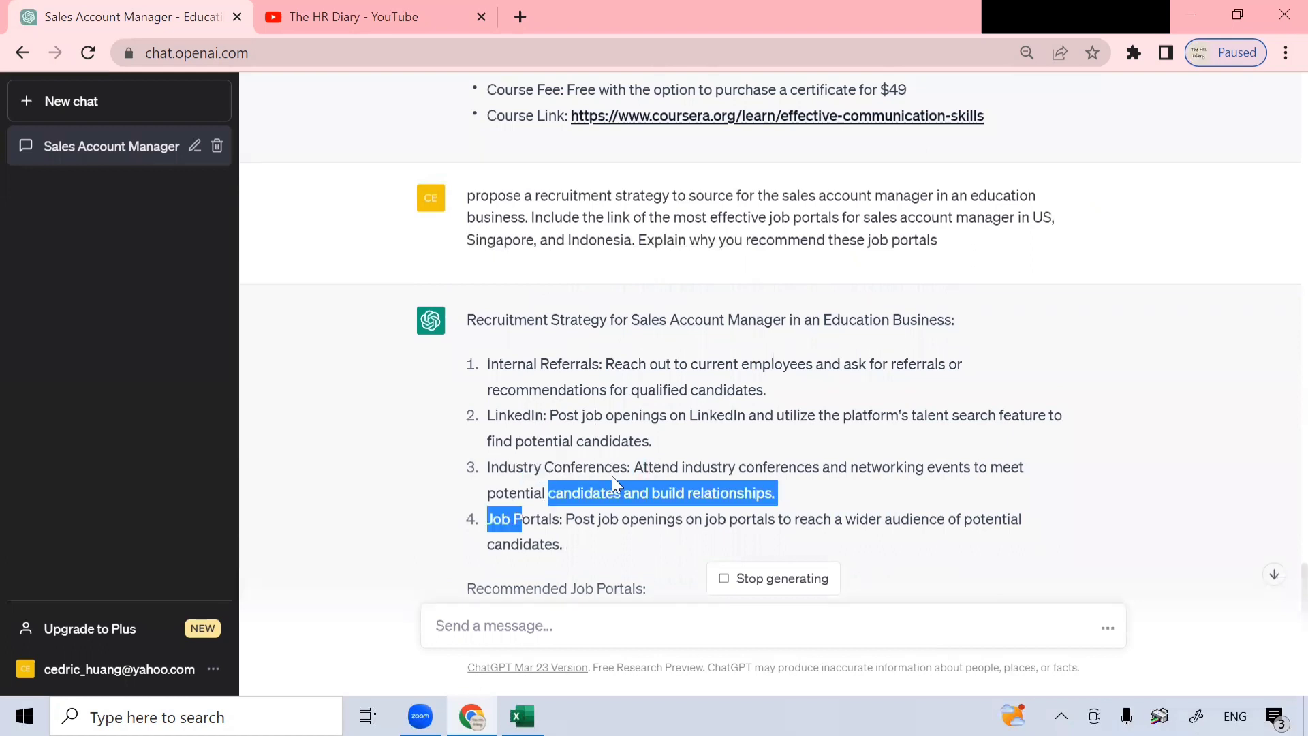
scroll(685, 437, "down", 3)
scroll(536, 471, "up", 1)
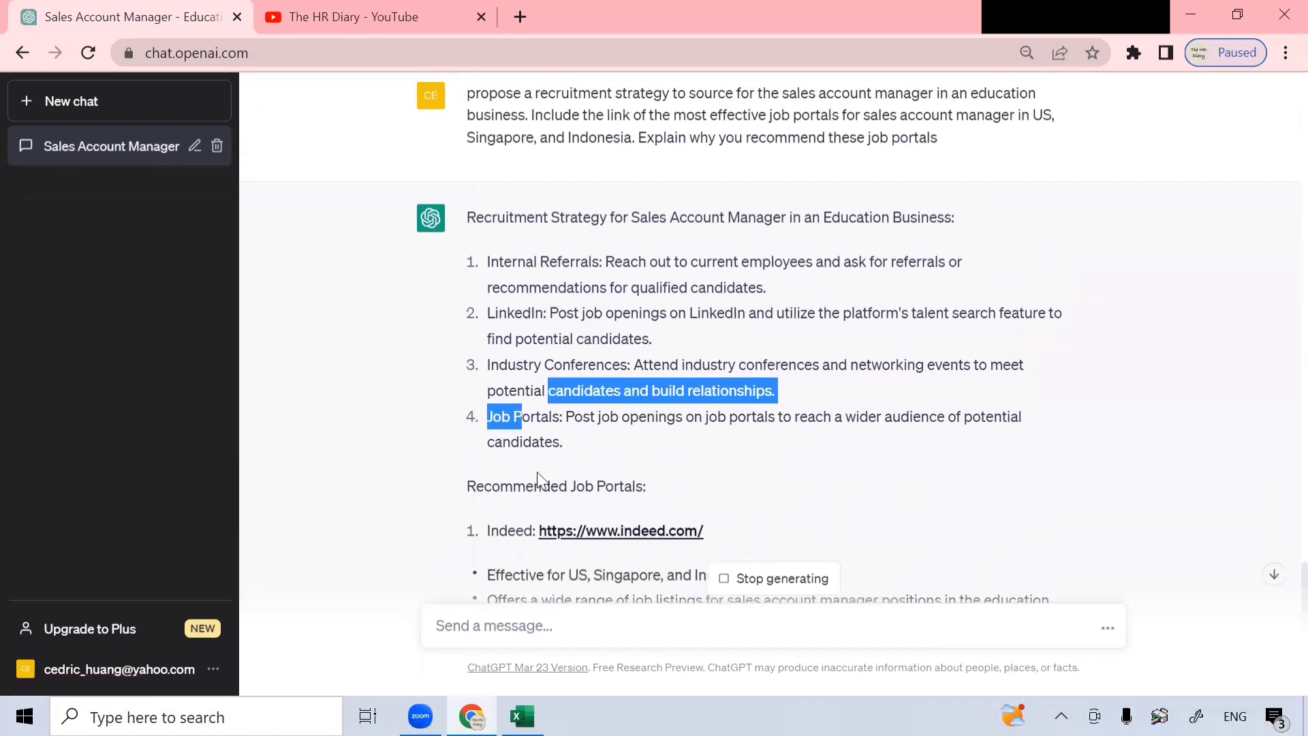
left_click_drag(512, 486, 613, 486)
scroll(674, 458, "down", 3)
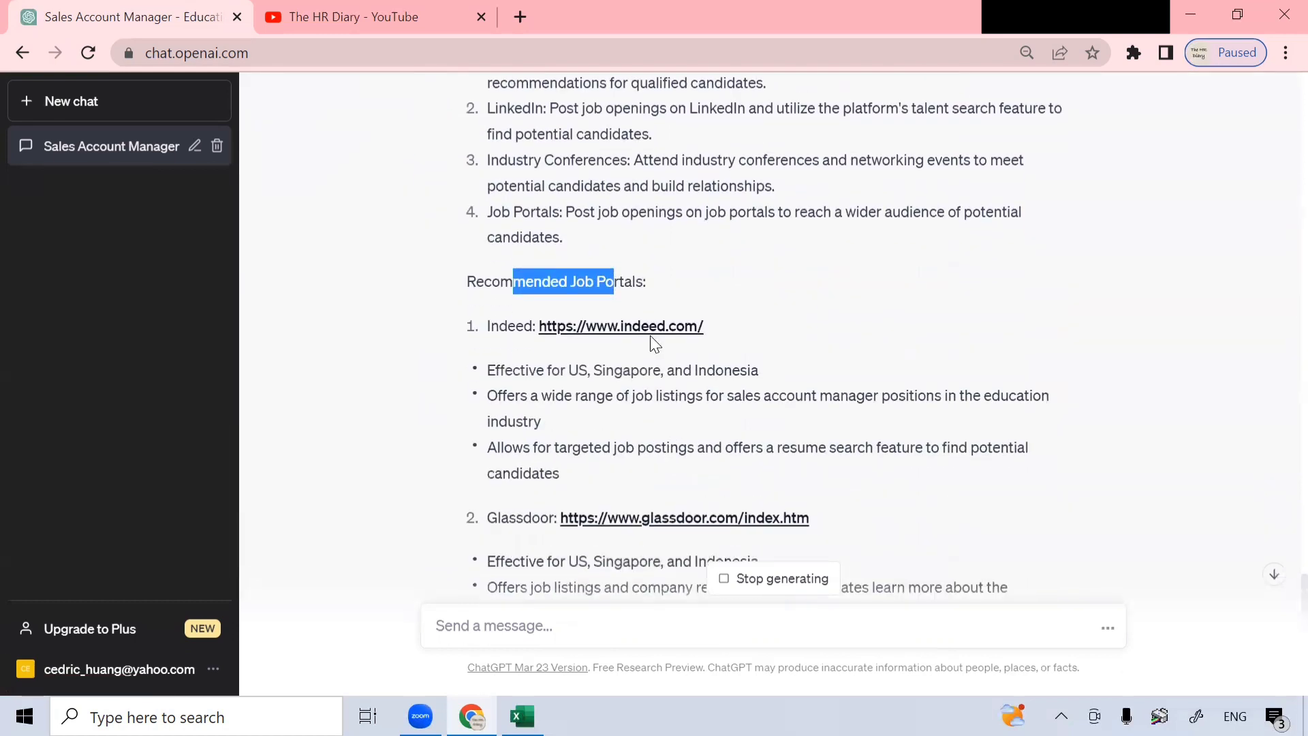
left_click(745, 325)
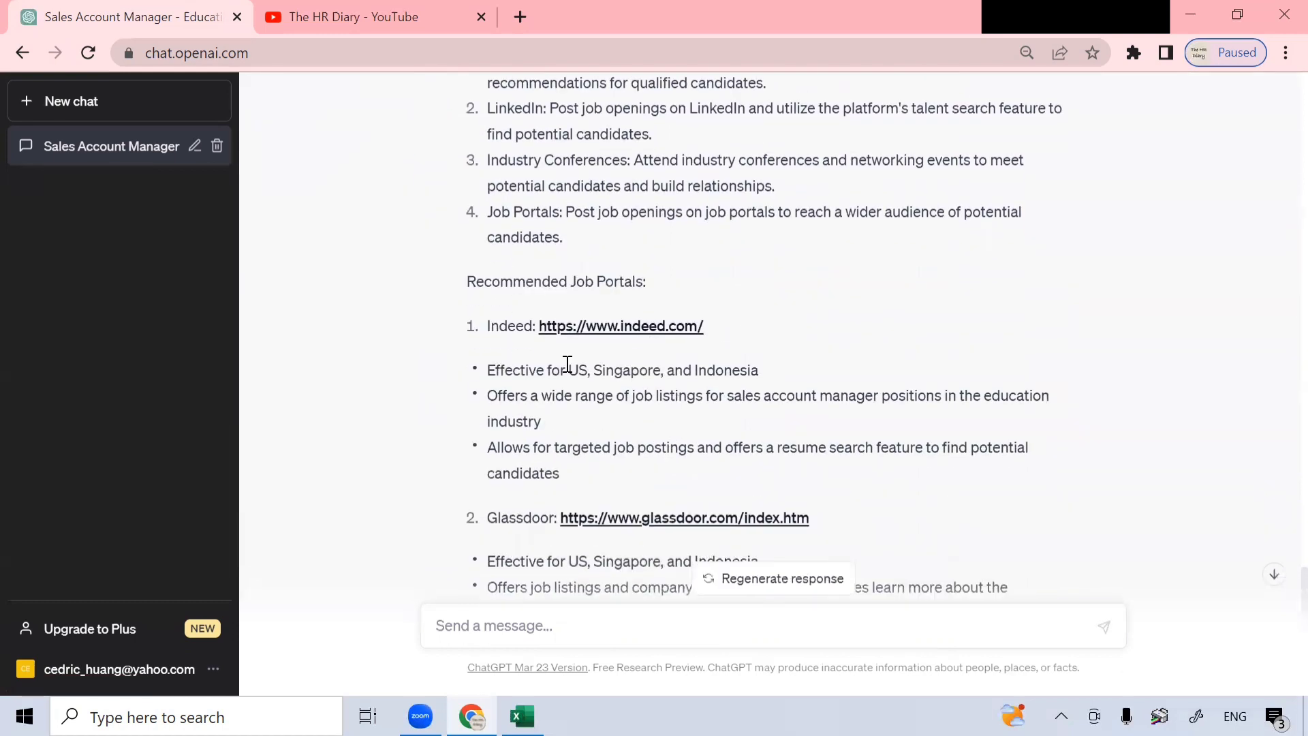
left_click_drag(560, 370, 764, 381)
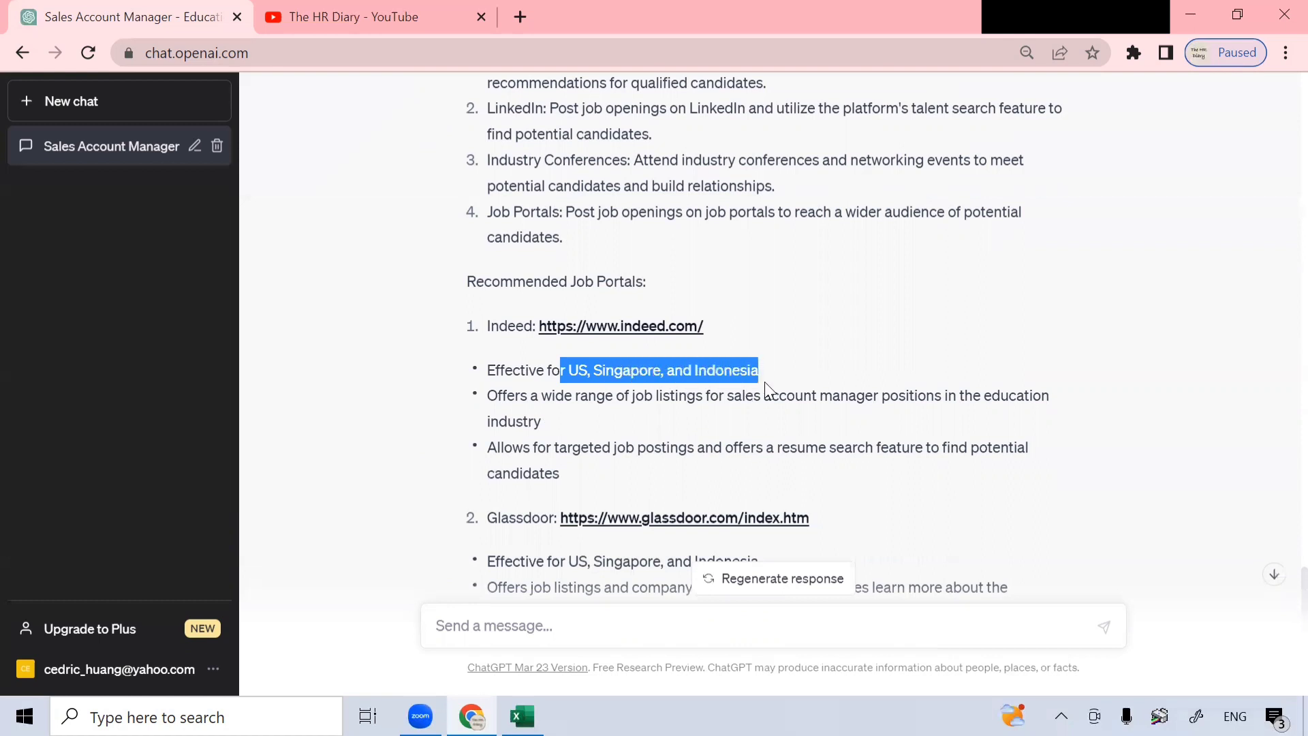
scroll(749, 354, "down", 2)
left_click_drag(579, 318, 534, 301)
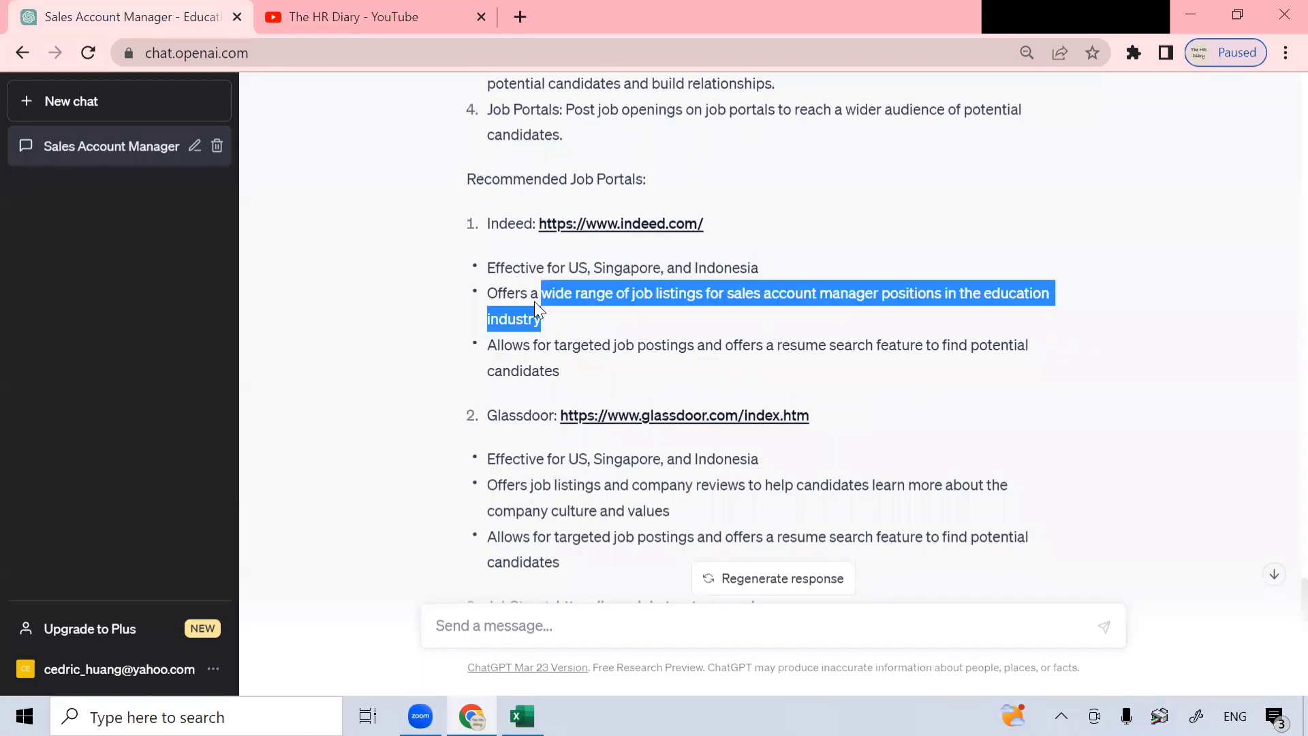
left_click(494, 294)
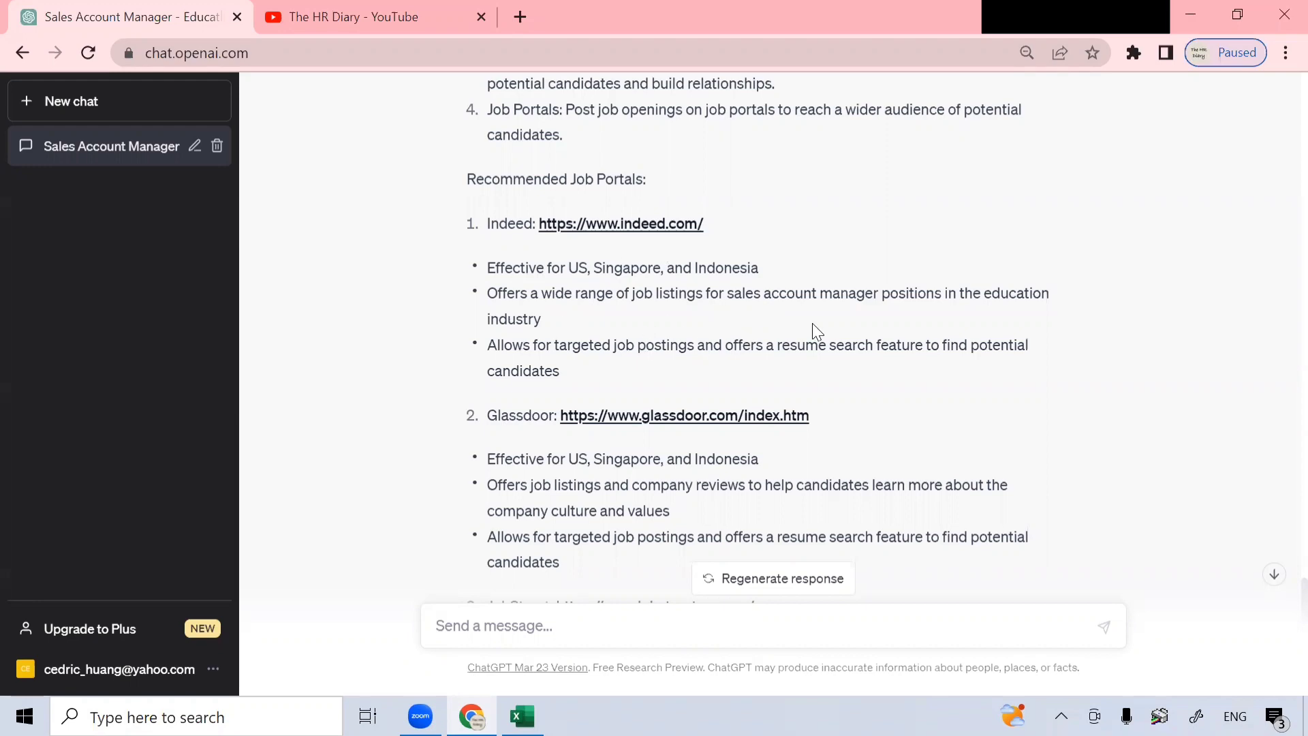
- Read the Glassdoor and JobStreet recommendations, comparing the countries each job portal covers and its candidate pool
scroll(812, 323, "down", 2)
left_click_drag(840, 312, 489, 304)
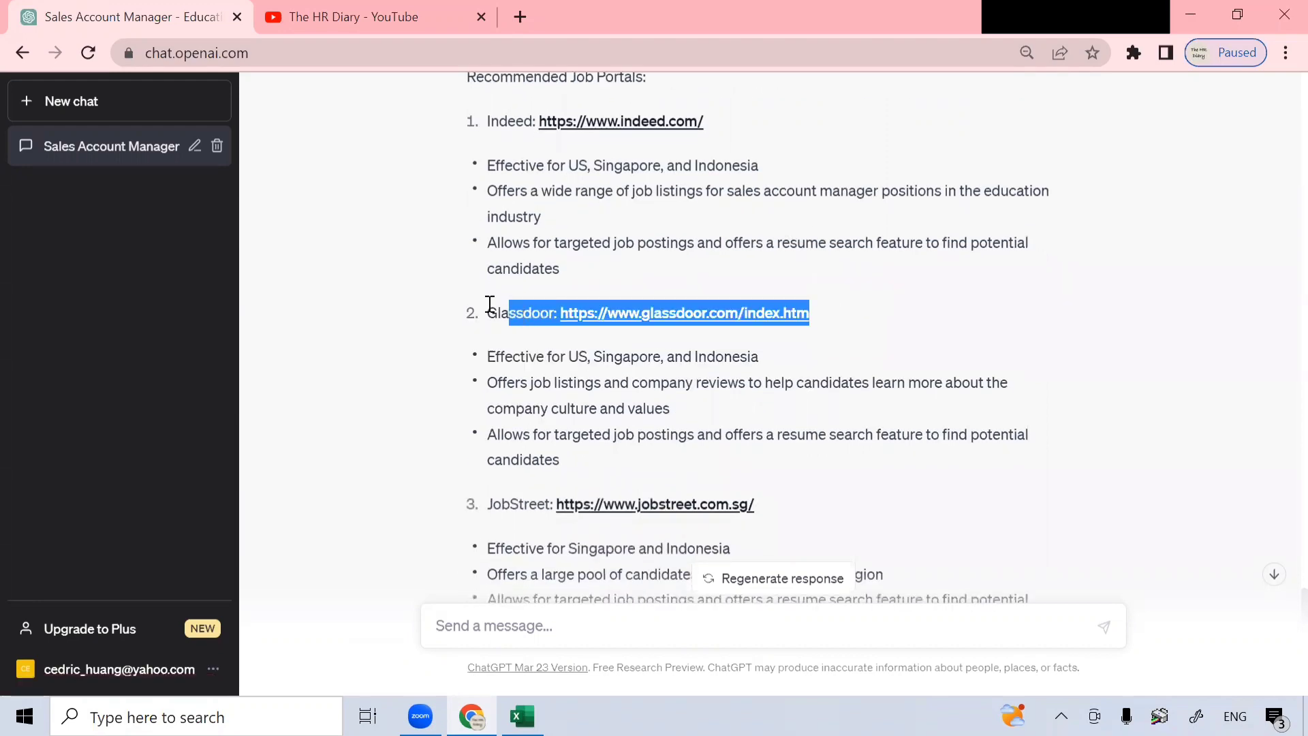
scroll(788, 363, "down", 3)
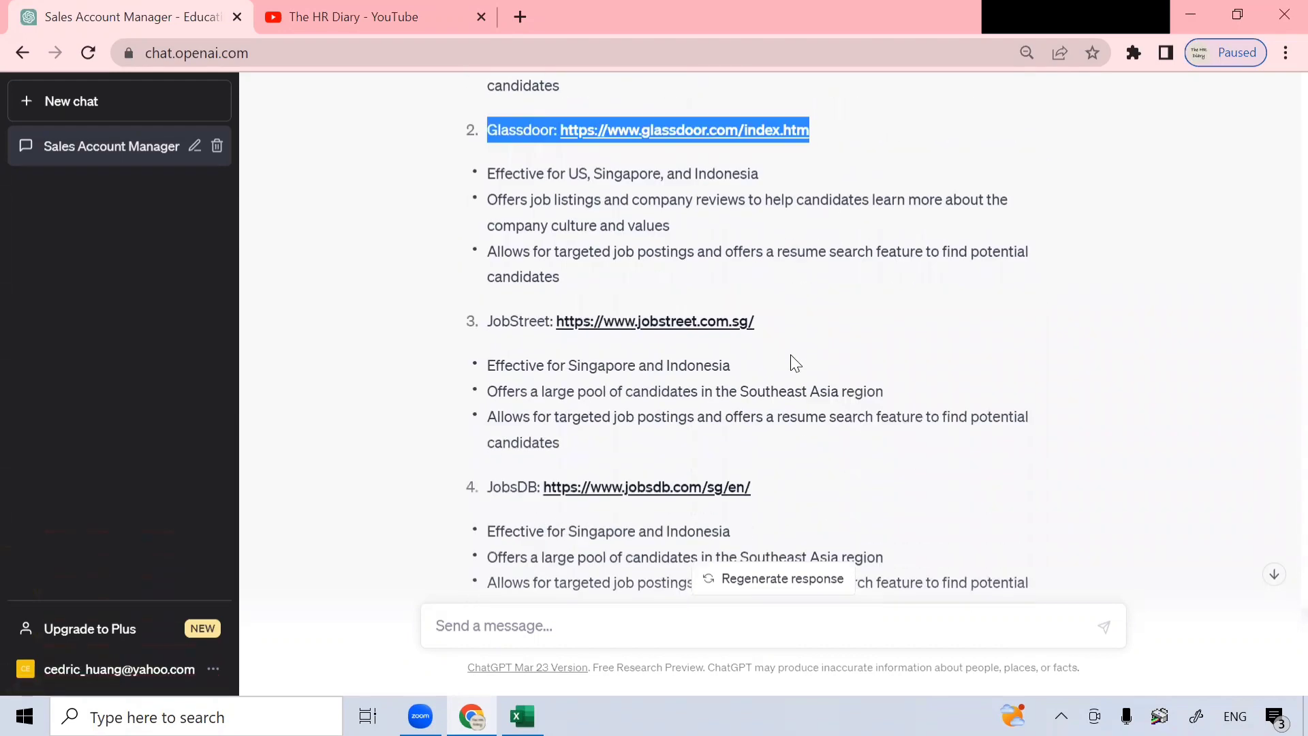
left_click_drag(809, 318, 543, 285)
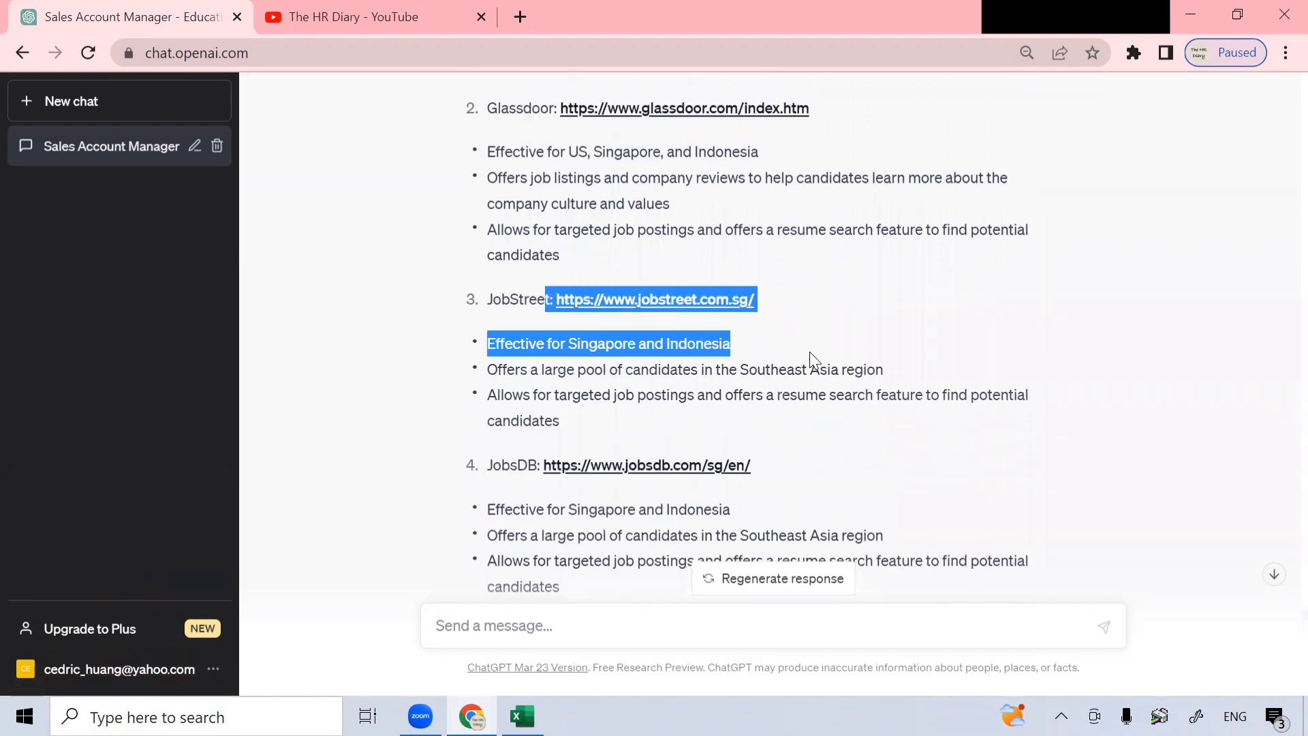
left_click(873, 366)
scroll(871, 366, "down", 2)
scroll(784, 402, "up", 3)
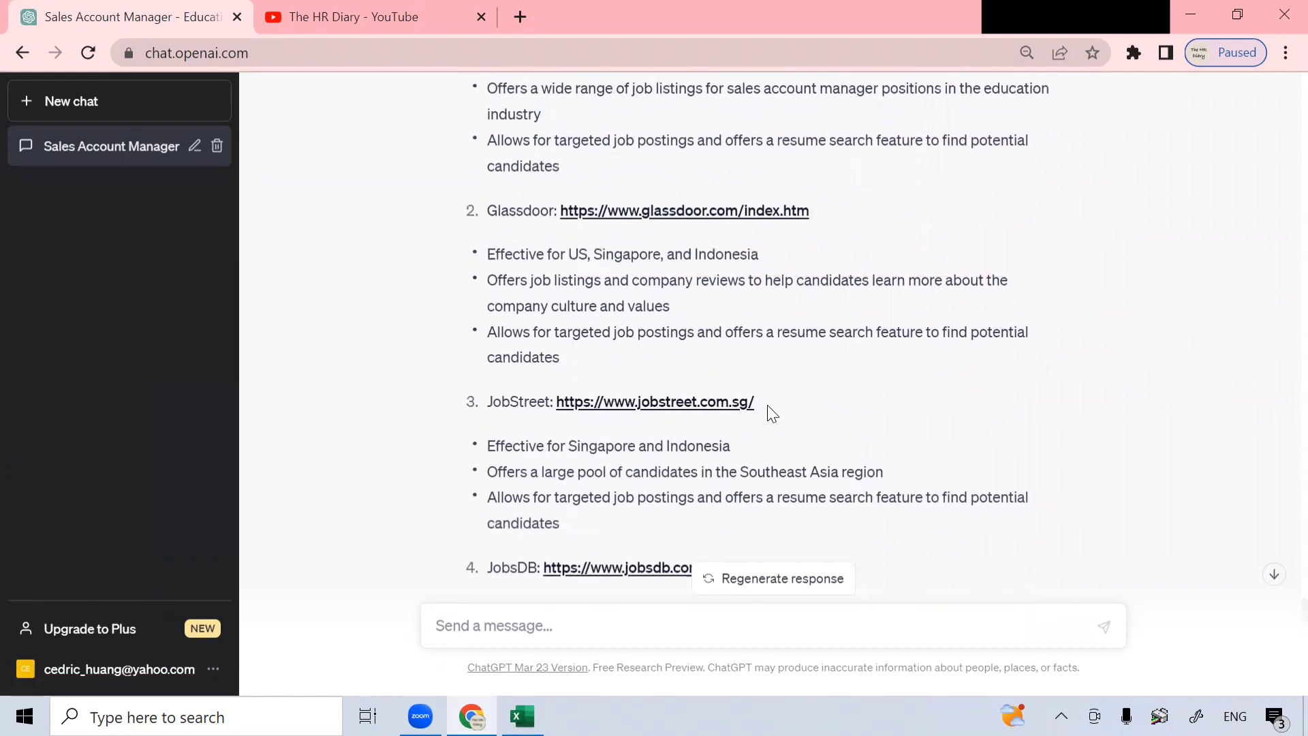
left_click_drag(731, 446, 565, 448)
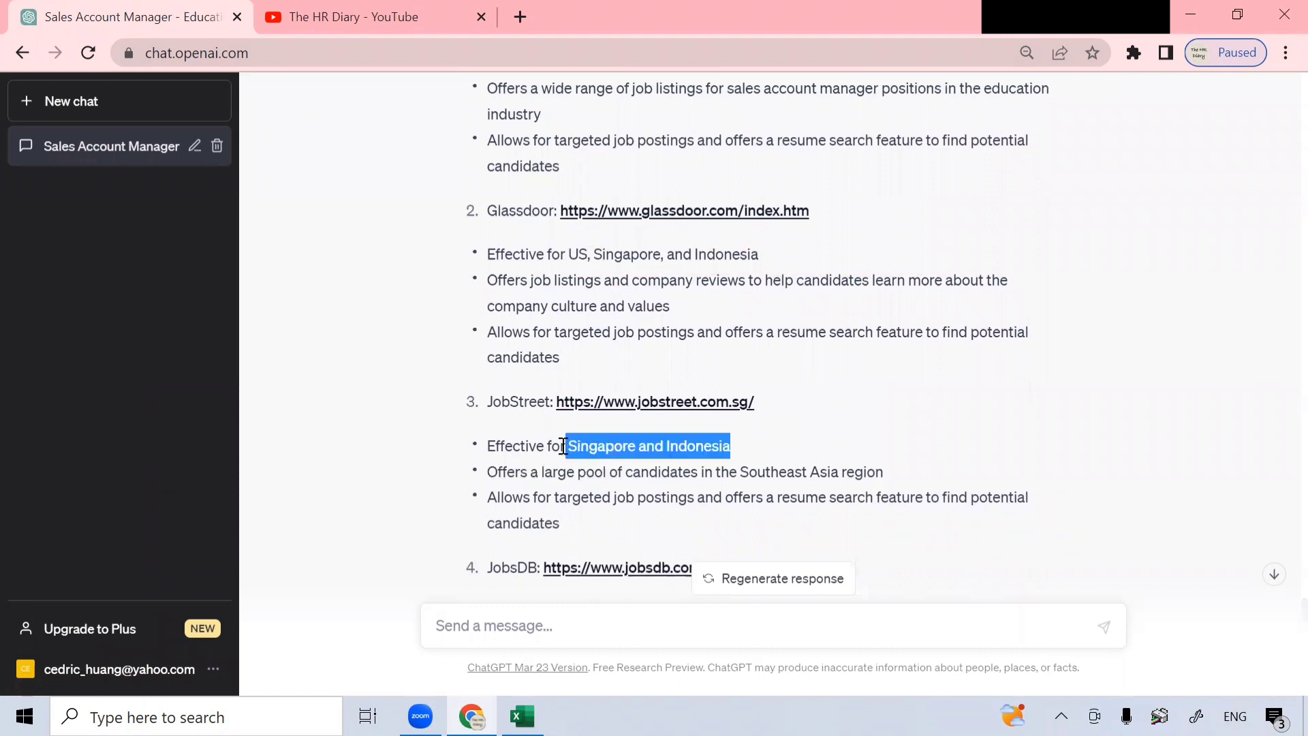
double_click(579, 250)
left_click_drag(759, 447, 574, 455)
left_click_drag(520, 471, 528, 471)
scroll(586, 422, "down", 1)
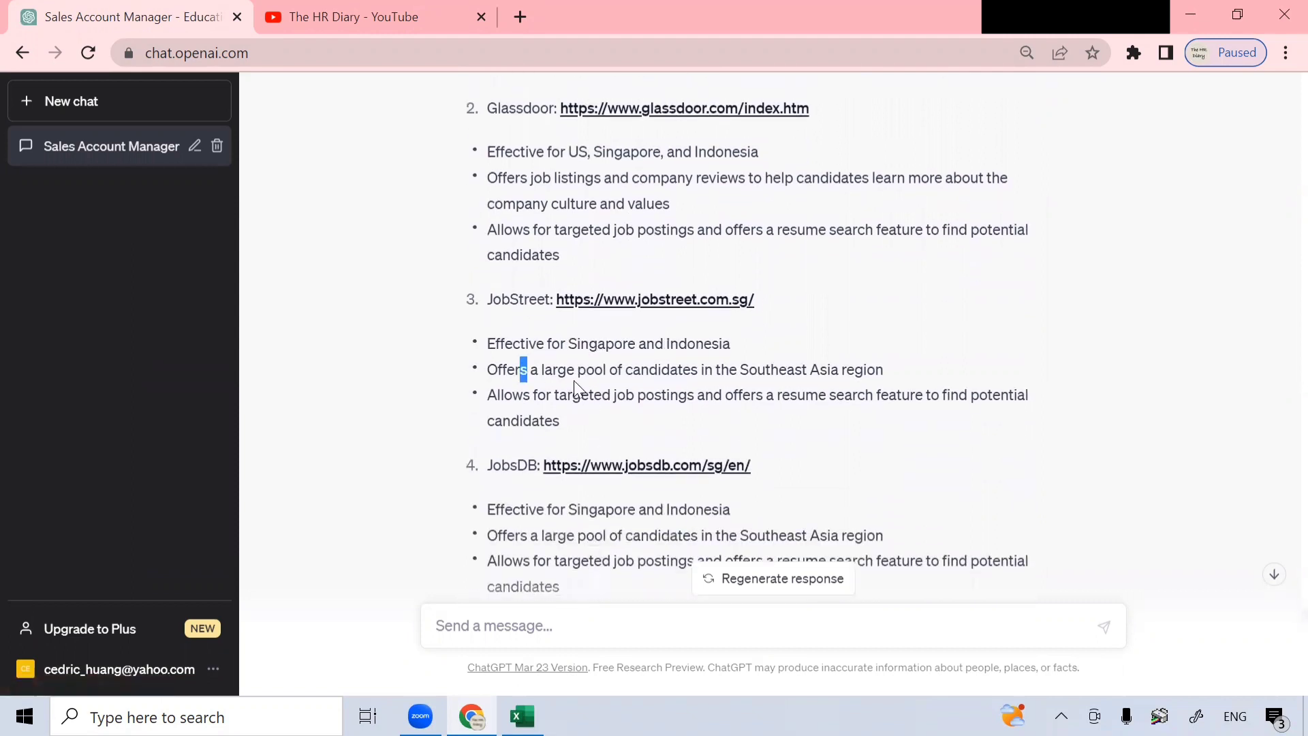
left_click_drag(575, 375, 915, 383)
left_click(876, 428)
scroll(872, 417, "down", 1)
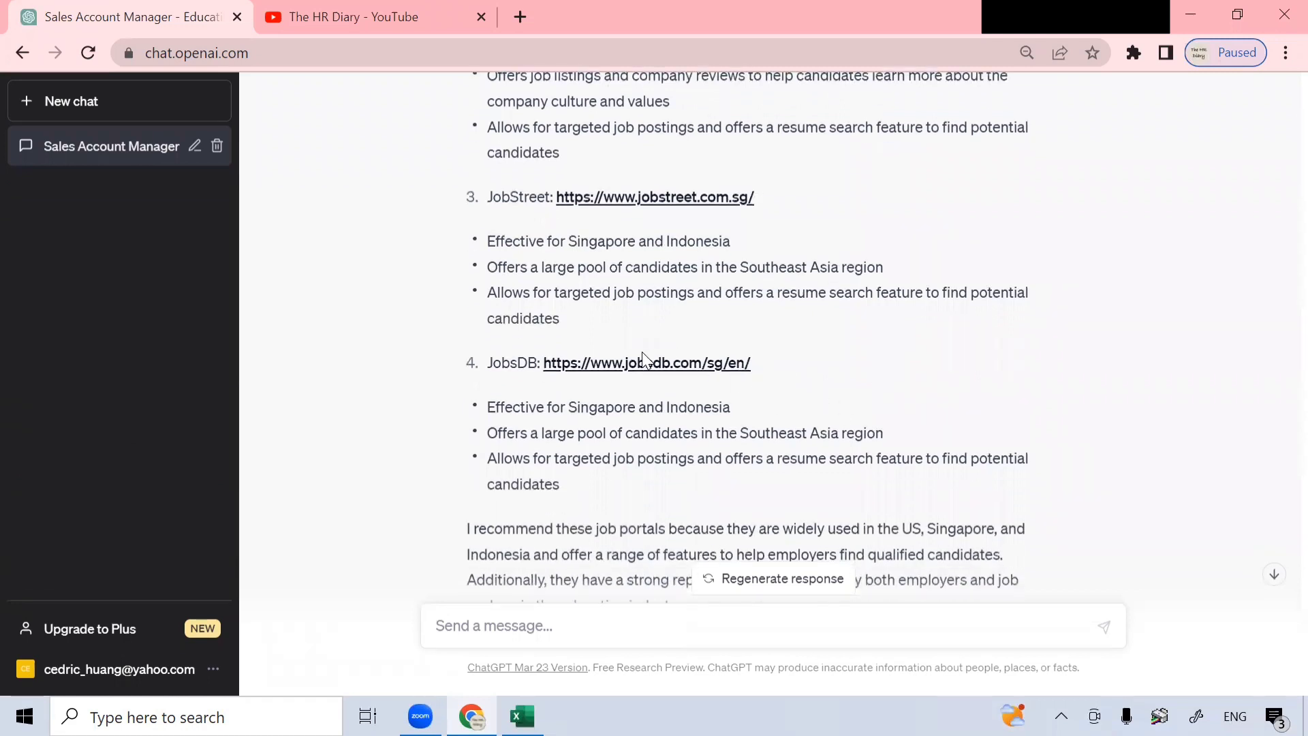
- Read the JobsDB recommendation and the closing rationale, and look over the full list of job portals again
left_click_drag(754, 417, 613, 406)
scroll(713, 412, "down", 1)
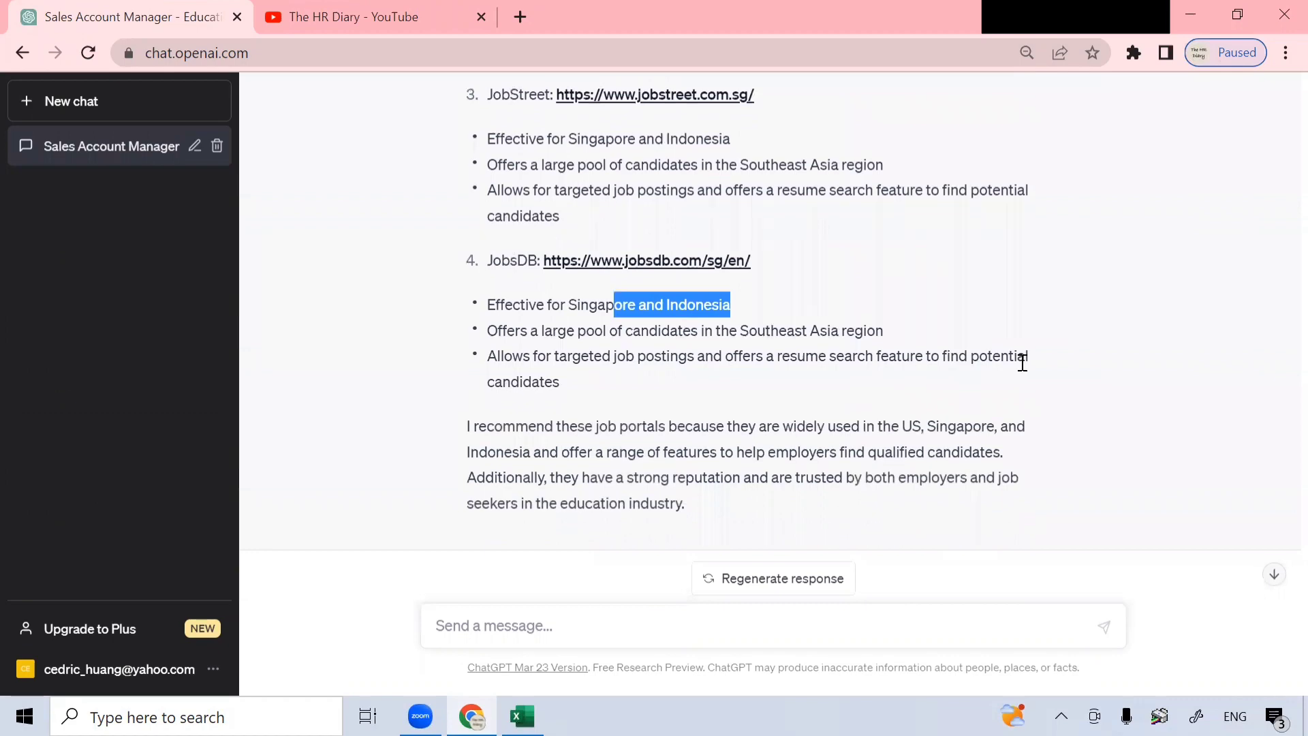
scroll(1023, 362, "down", 1)
scroll(1024, 368, "up", 5)
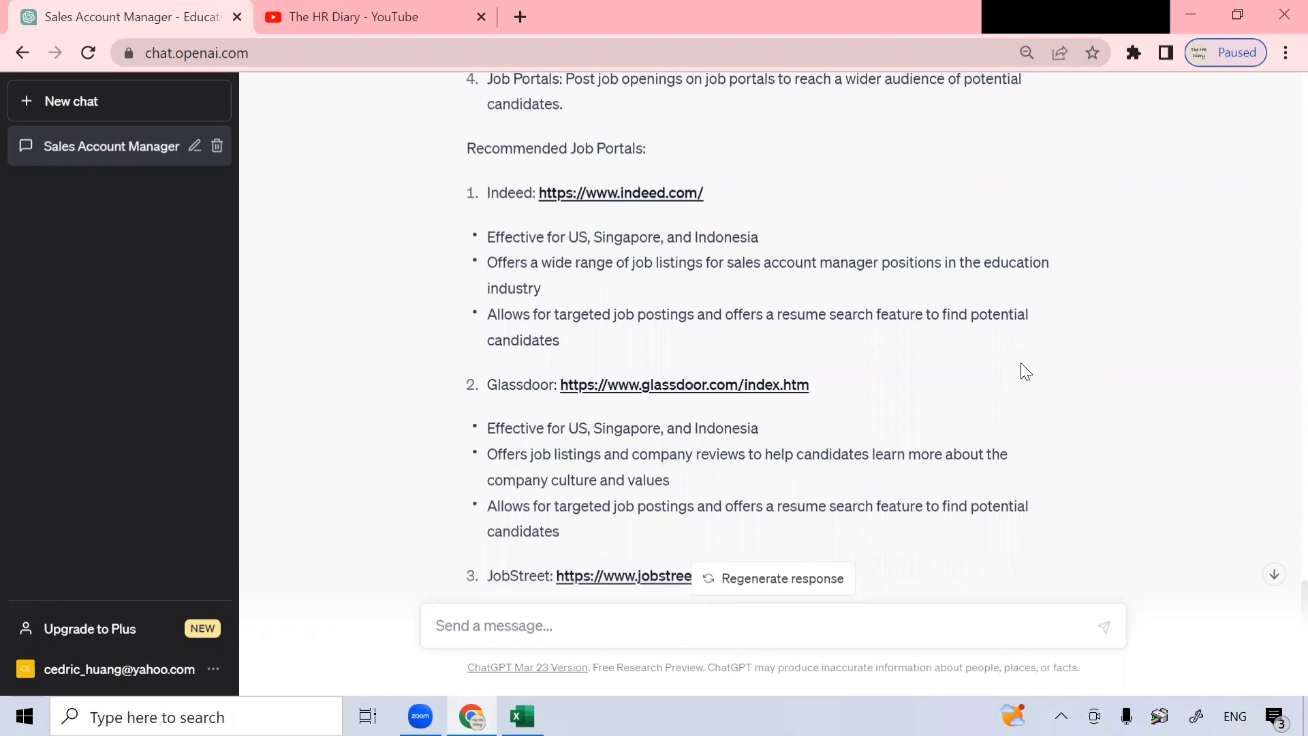
scroll(1020, 362, "down", 4)
scroll(1020, 363, "up", 3)
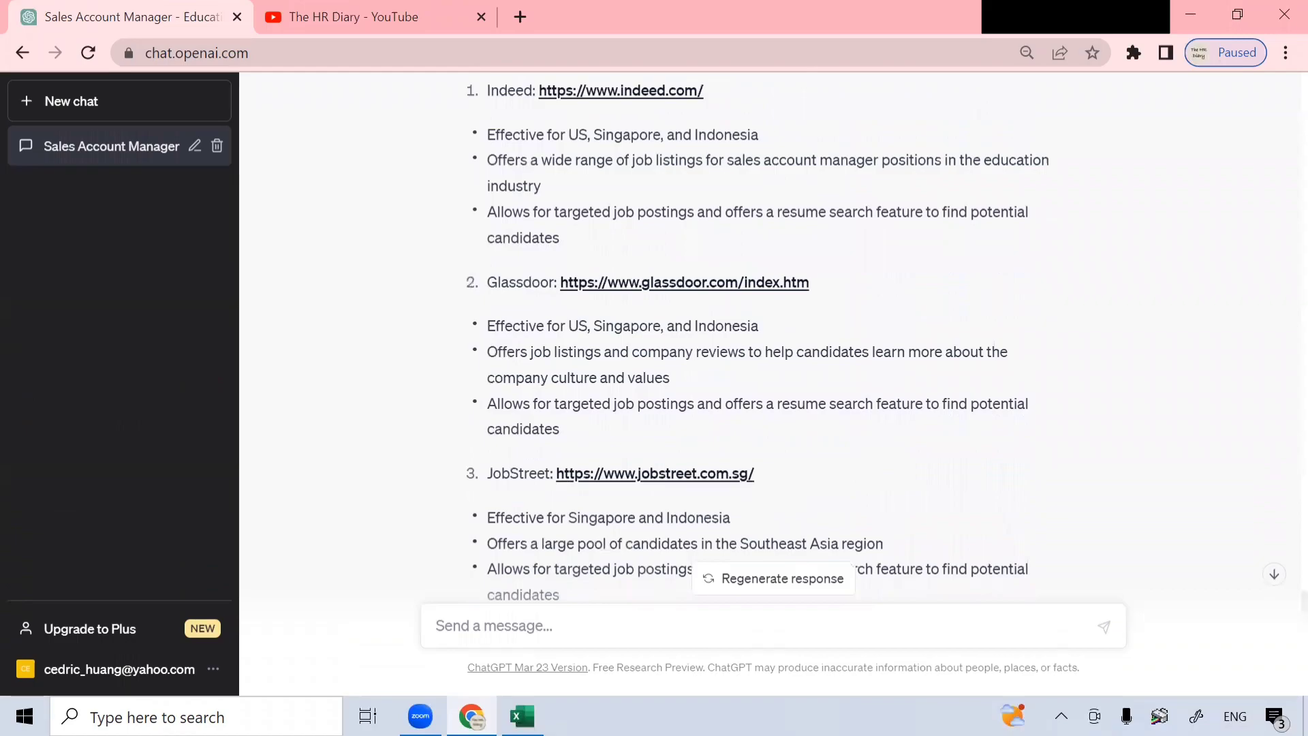
- Switch to the Excel workbook, check the task about predicting Sales from trainer and course material ratings, and open the Predictive Analytics sheet
key("alt+Tab")
left_click(608, 364)
left_click(432, 453)
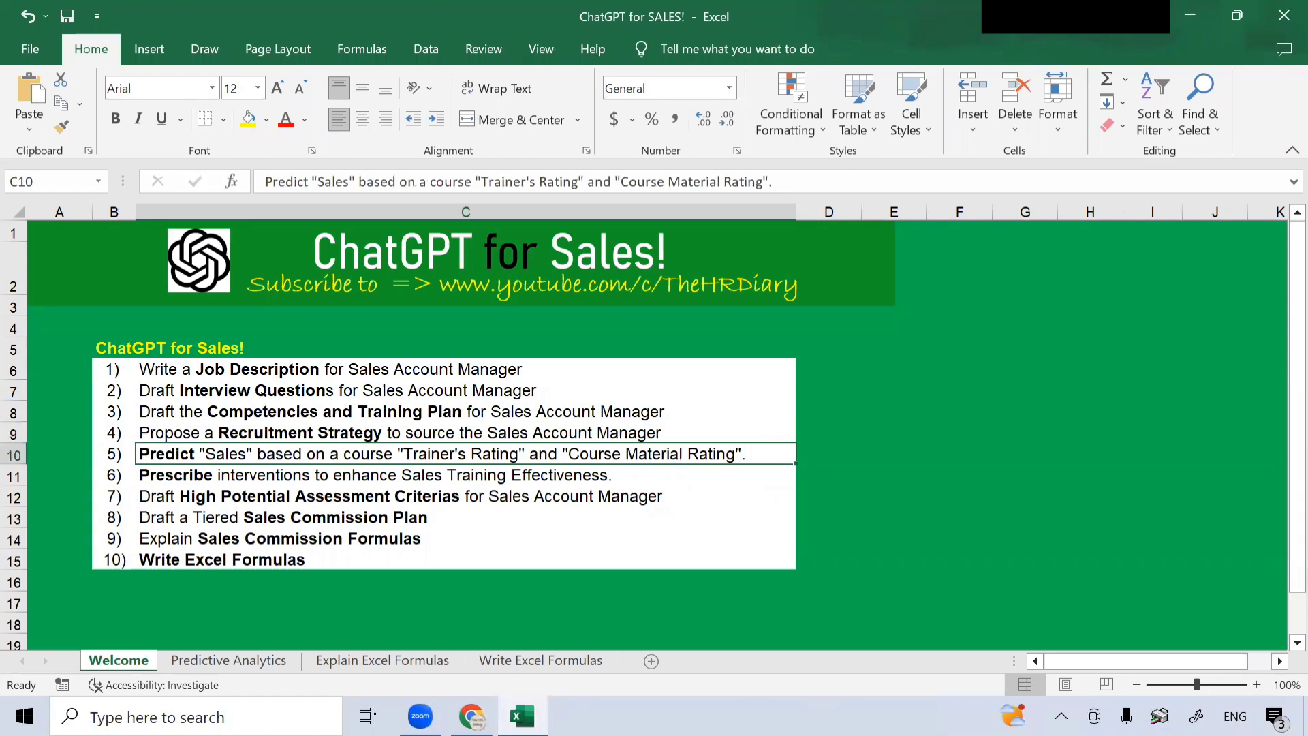
left_click(471, 716)
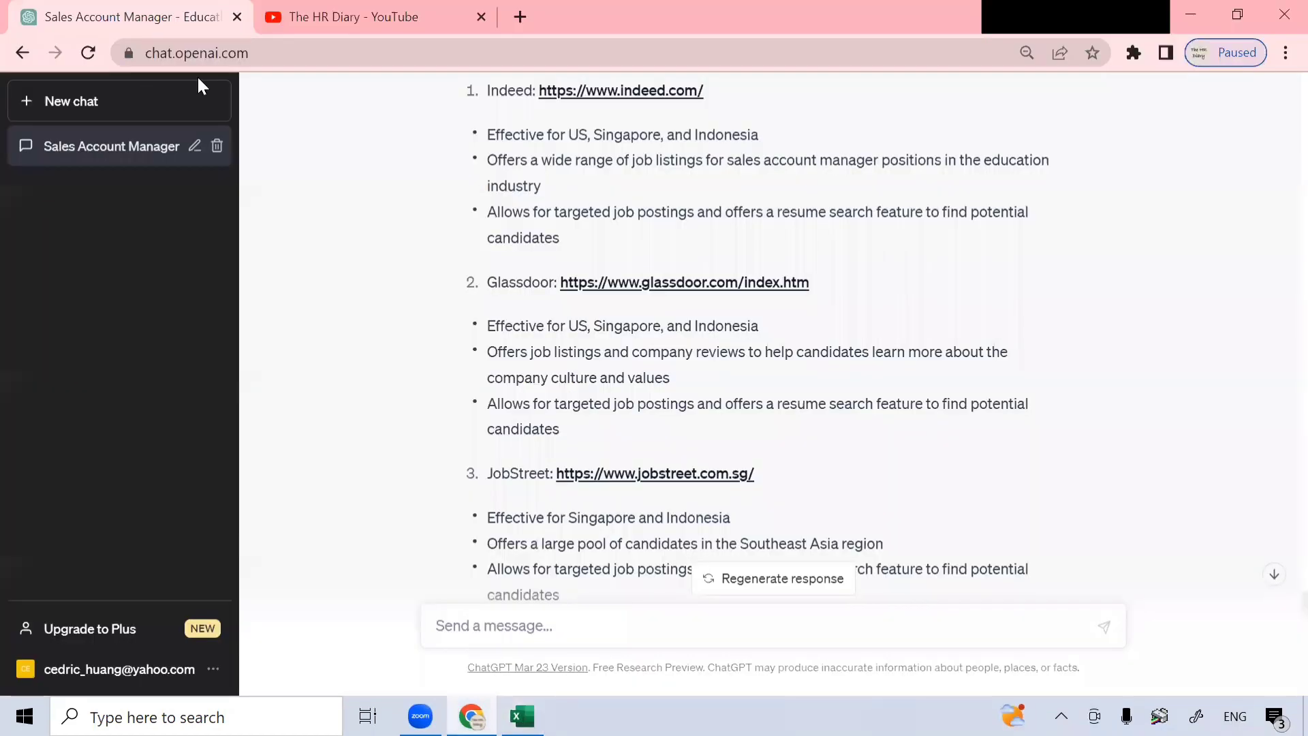
left_click(884, 629)
left_click(522, 715)
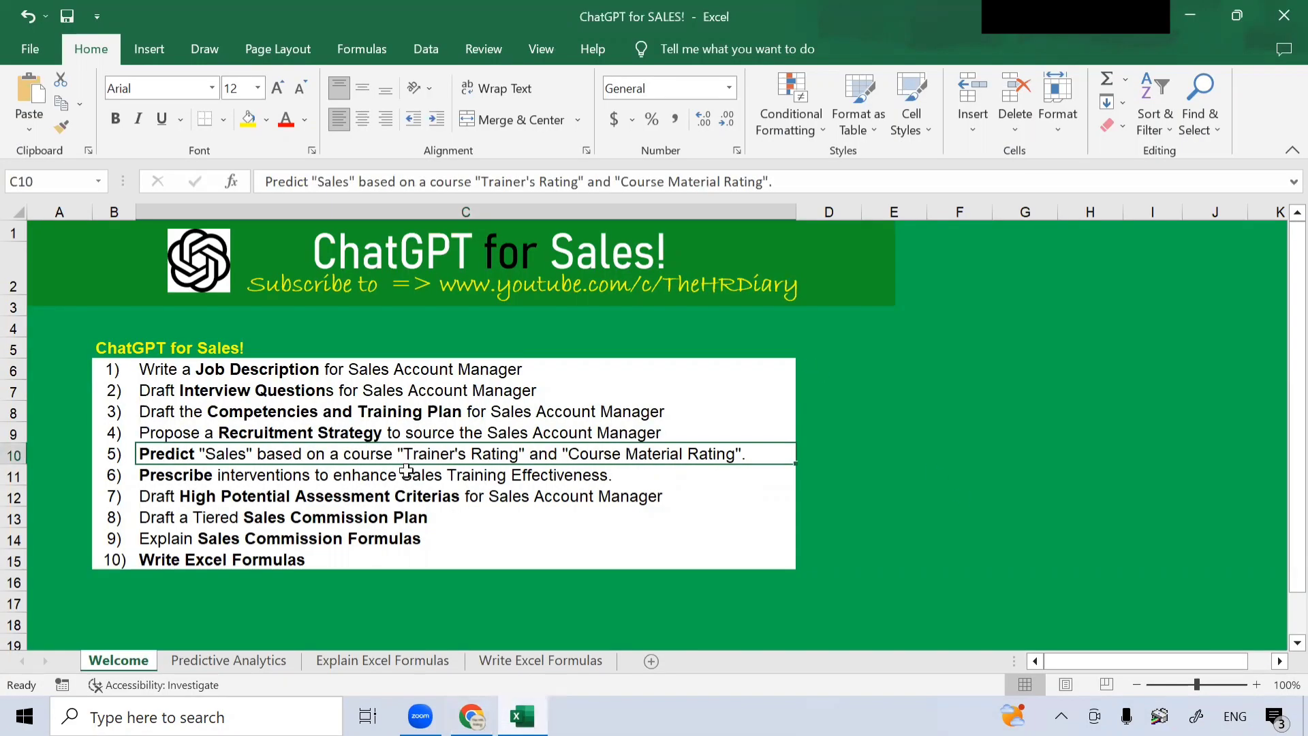
left_click(280, 660)
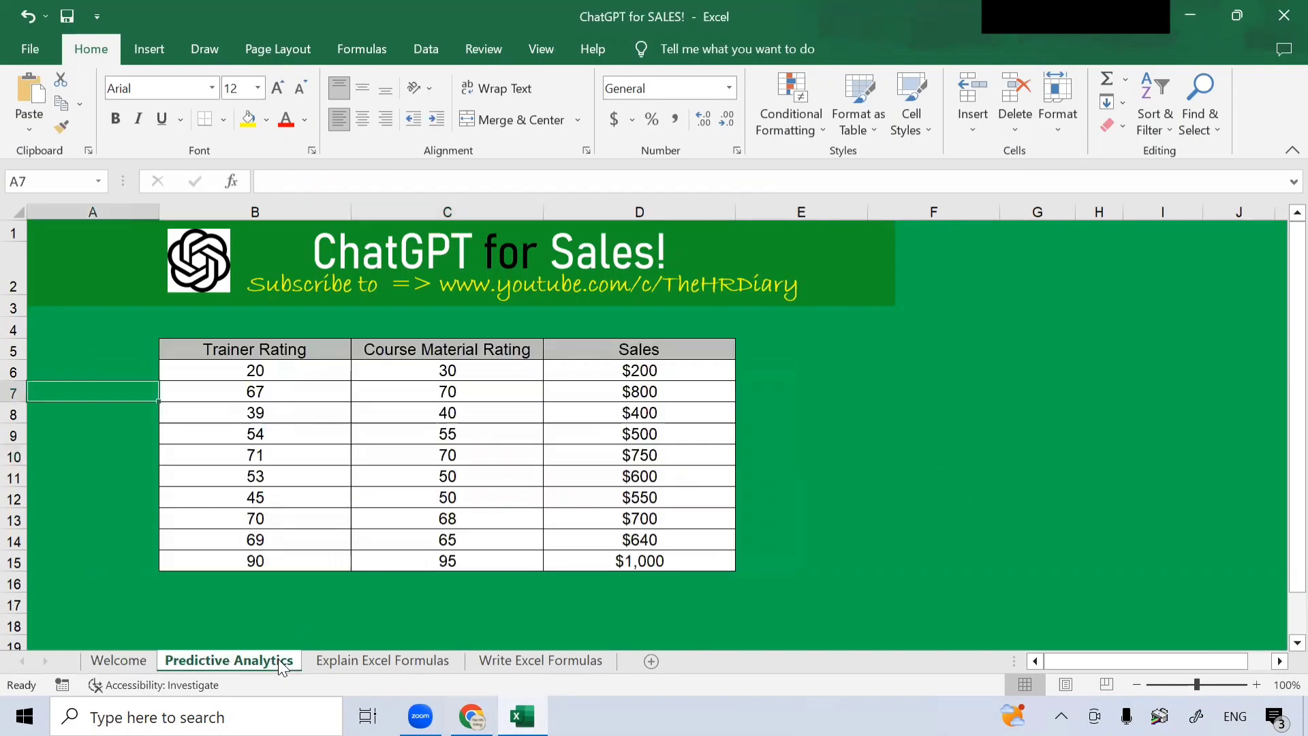
- Examine the Trainer Rating, Course Material Rating and Sales columns of the table
left_click(284, 343)
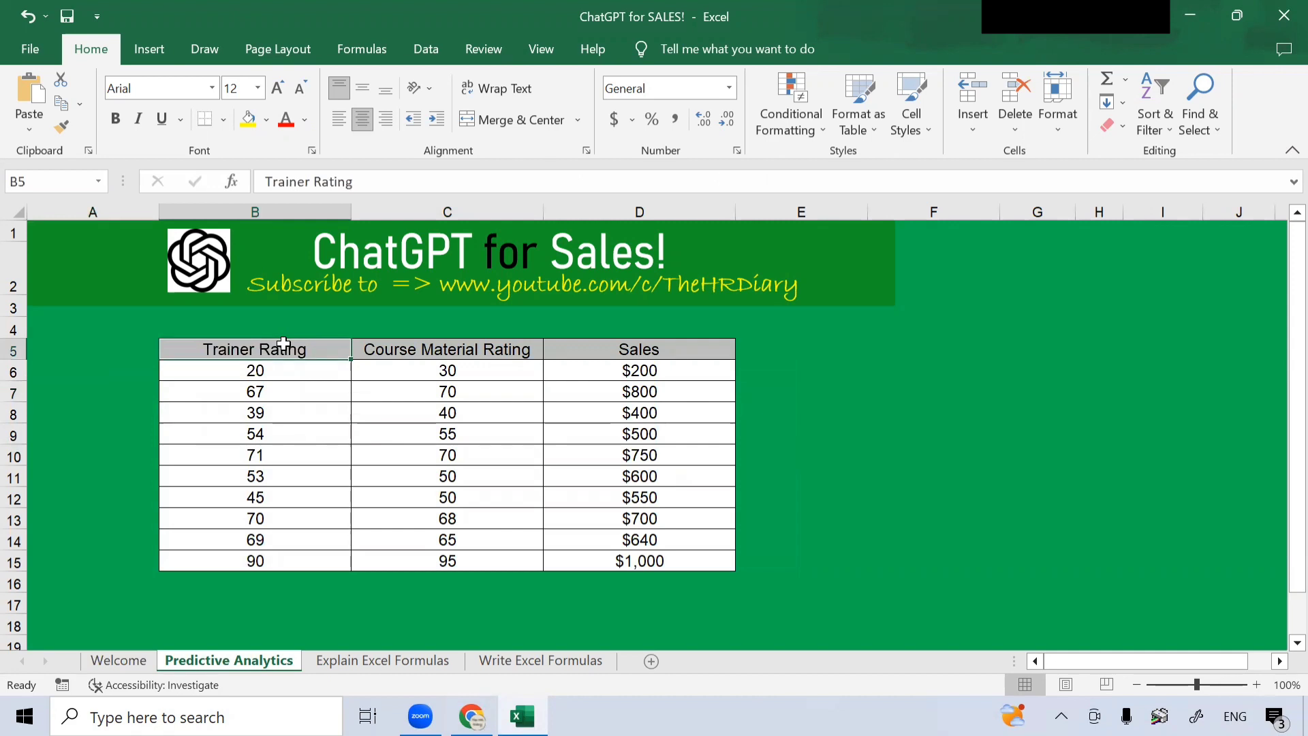
left_click(685, 345)
left_click_drag(686, 345, 692, 540)
left_click_drag(286, 358, 312, 496)
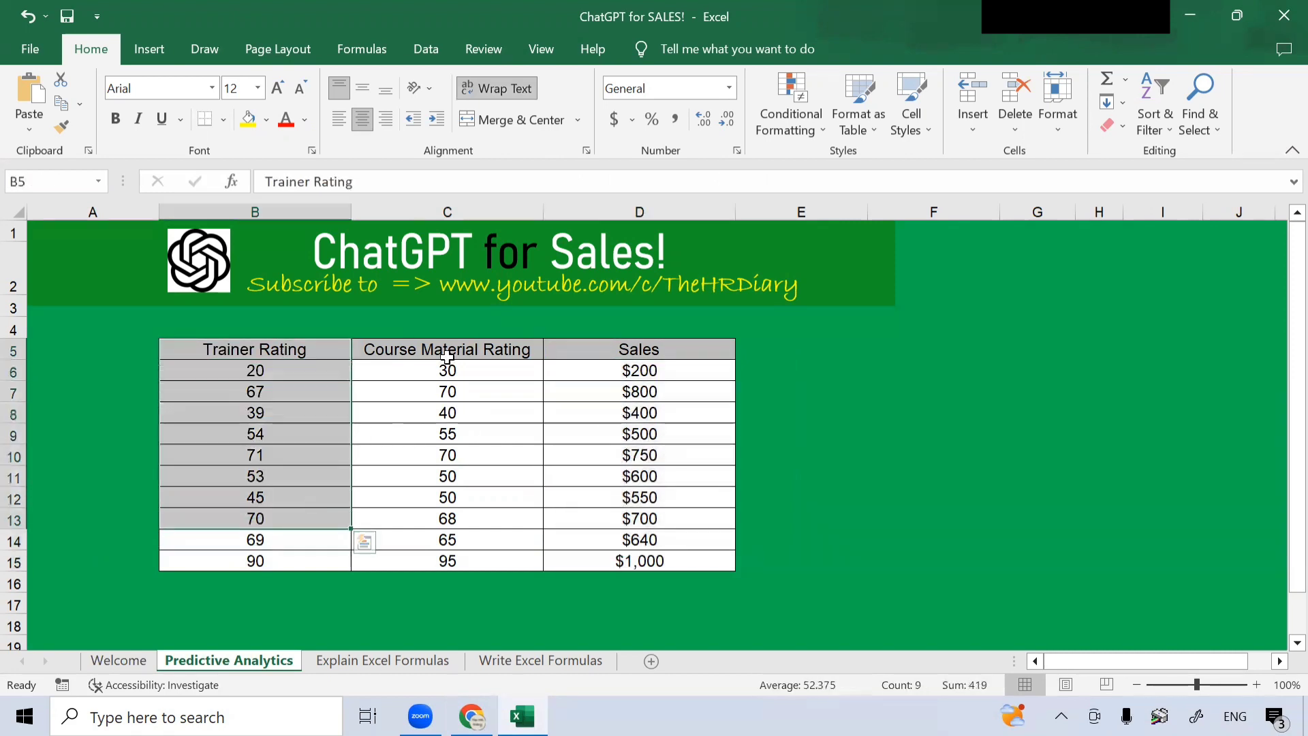
left_click_drag(446, 358, 434, 495)
key("shift+Down")
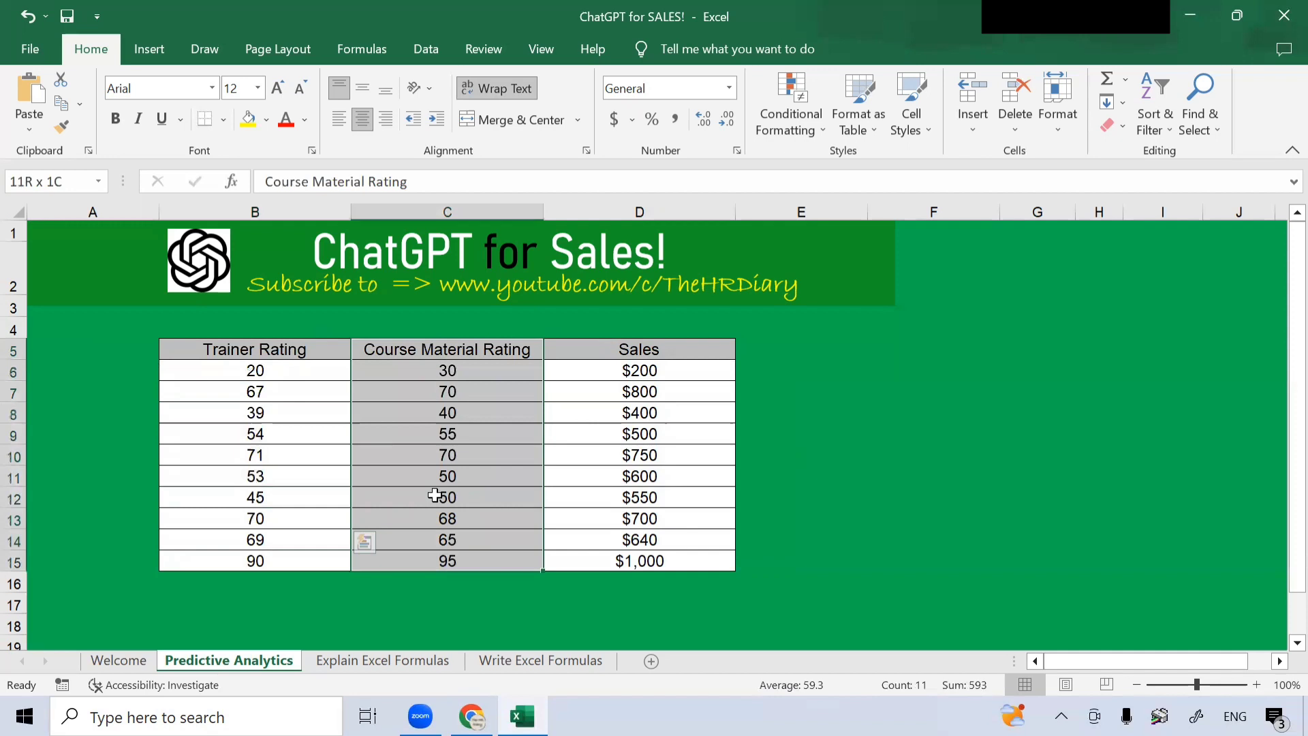
left_click(370, 397)
- Copy the whole ratings and sales table, including its header row, from B5 to D15
left_click(301, 345)
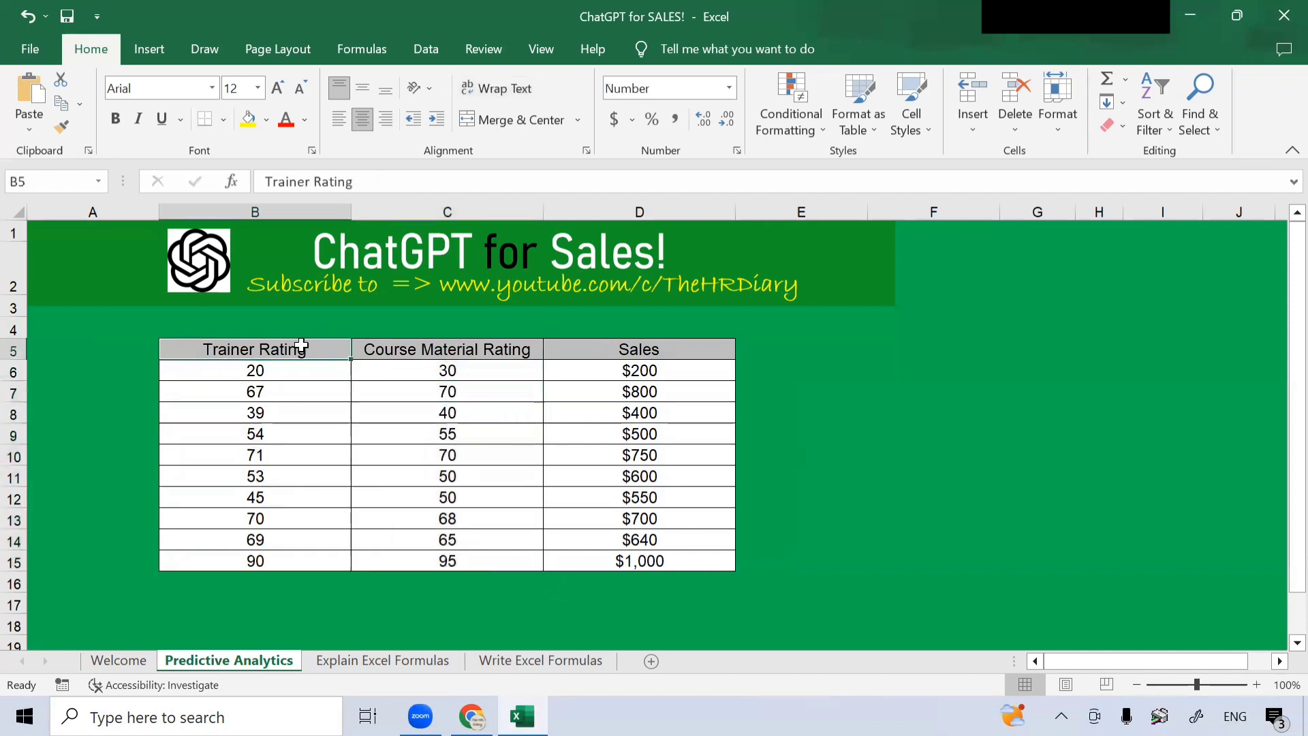
left_click_drag(301, 346, 660, 499)
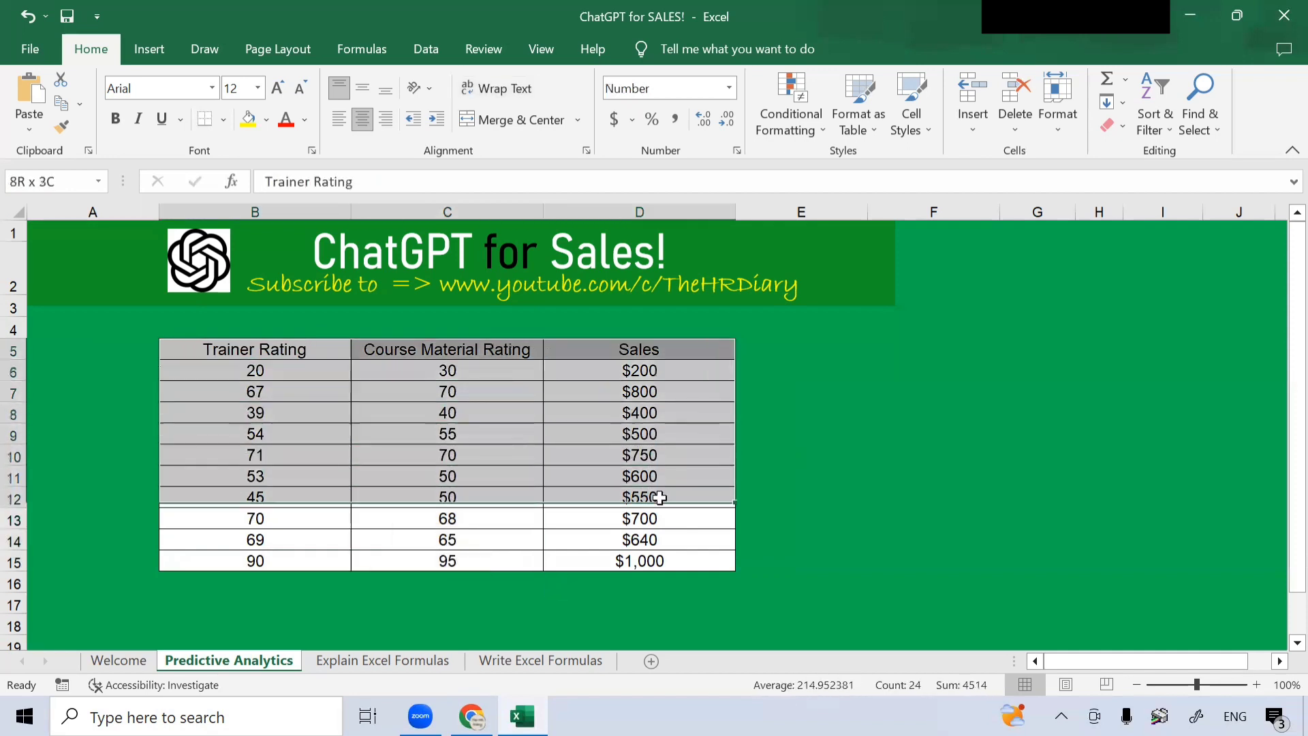
key("shift+Down")
key("shift+Down")
key("shift+Down")
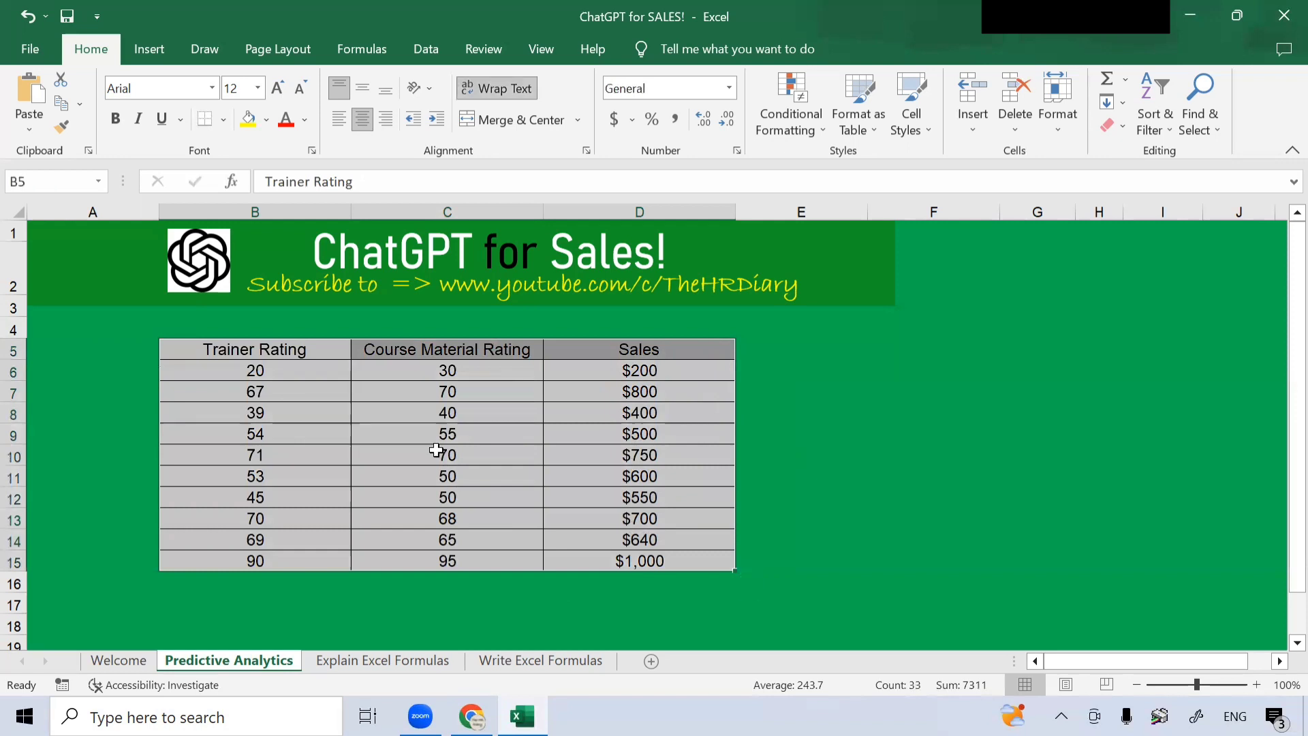
right_click(437, 453)
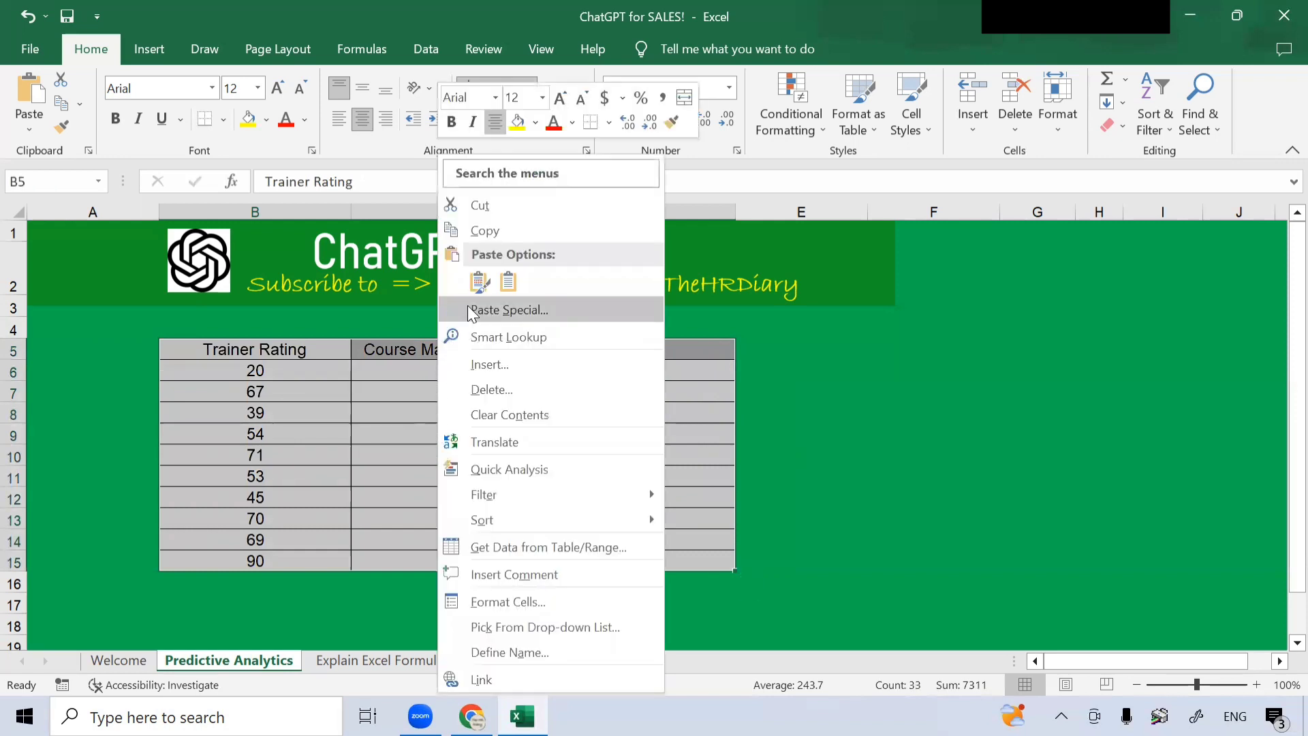
left_click(518, 230)
left_click(881, 391)
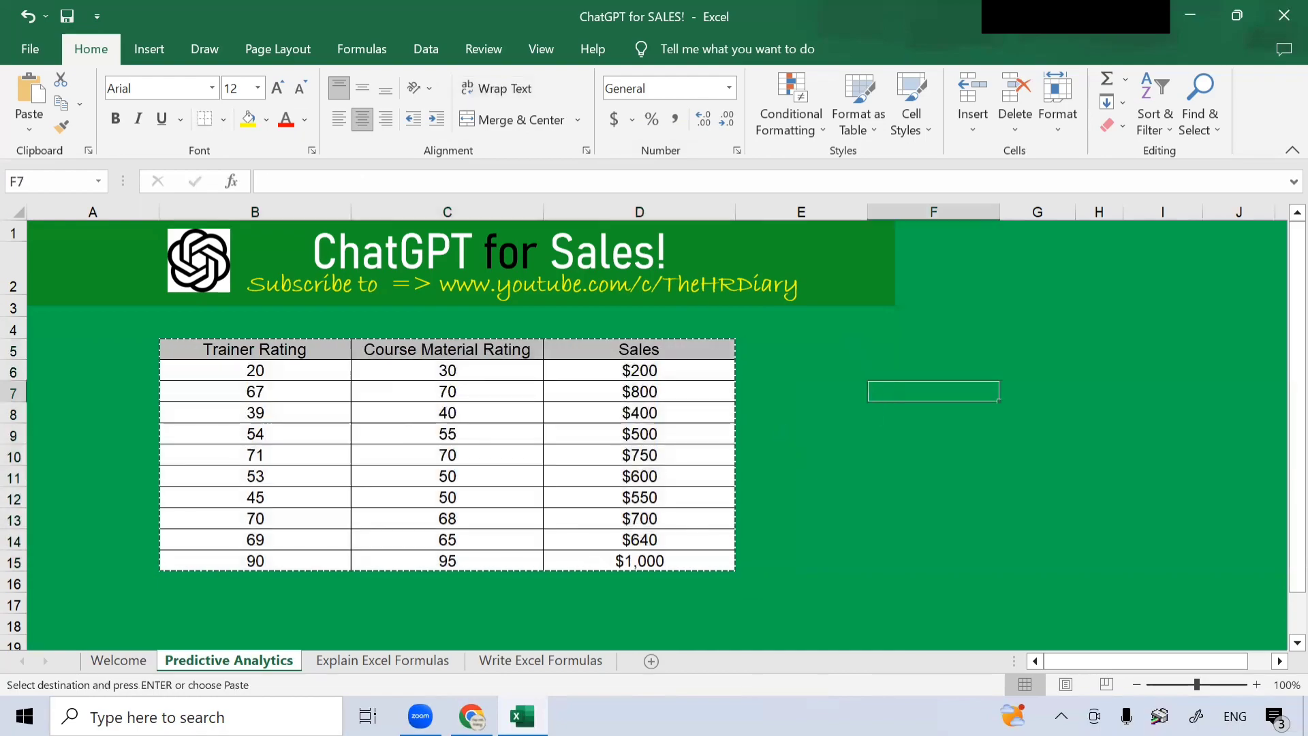
- Switch to ChatGPT, paste the copied ratings and sales table as a message, and send it
left_click(472, 716)
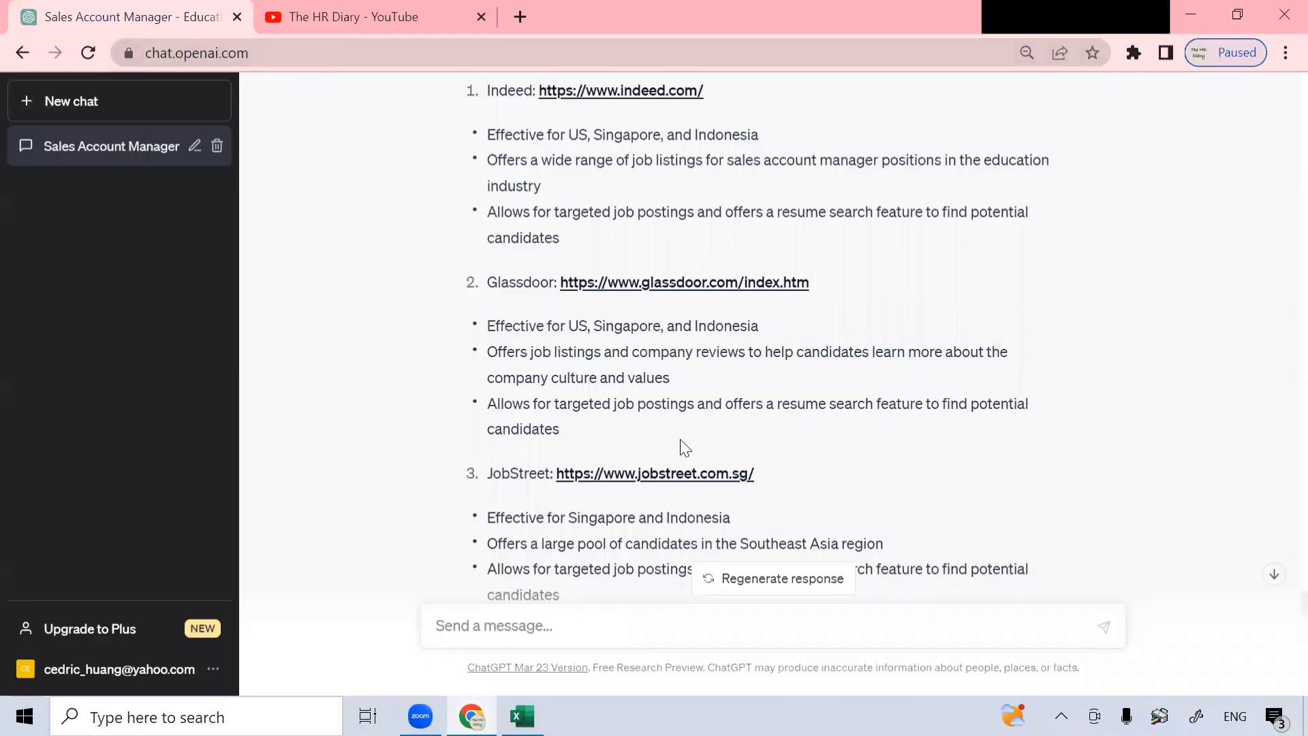
left_click(538, 618)
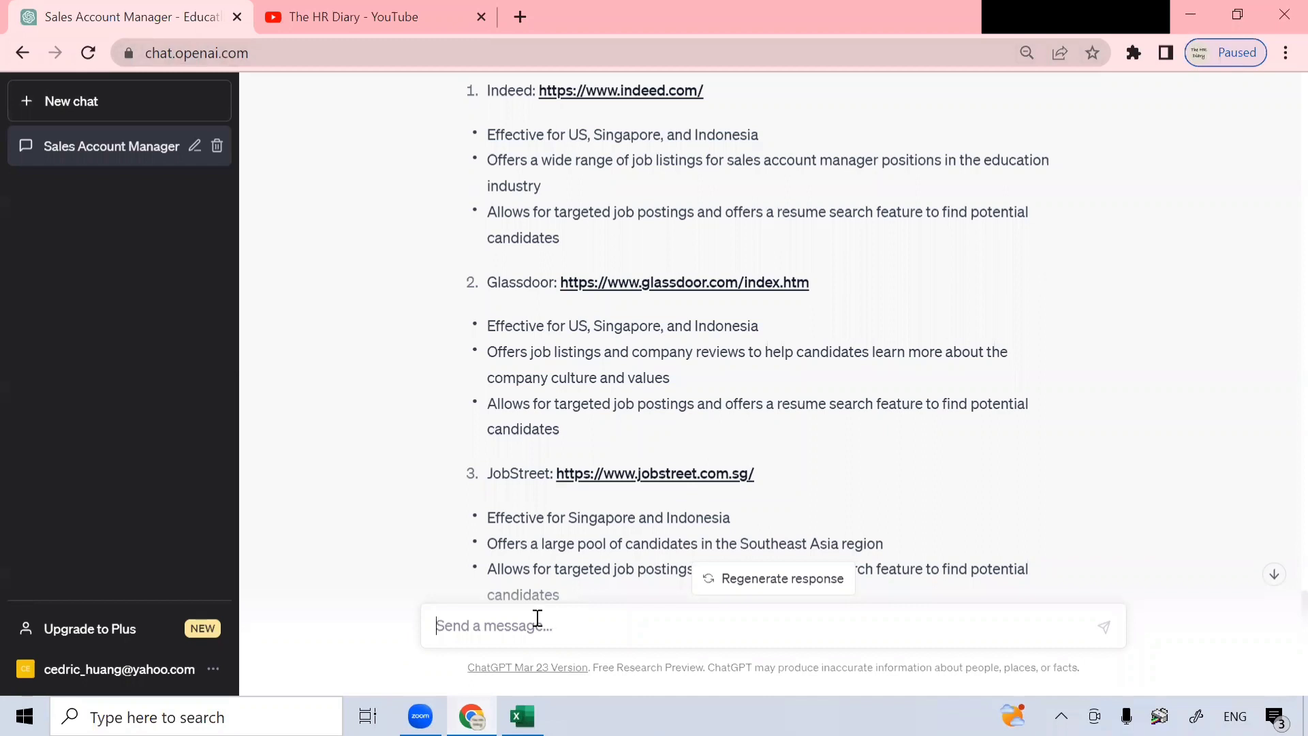
right_click(496, 626)
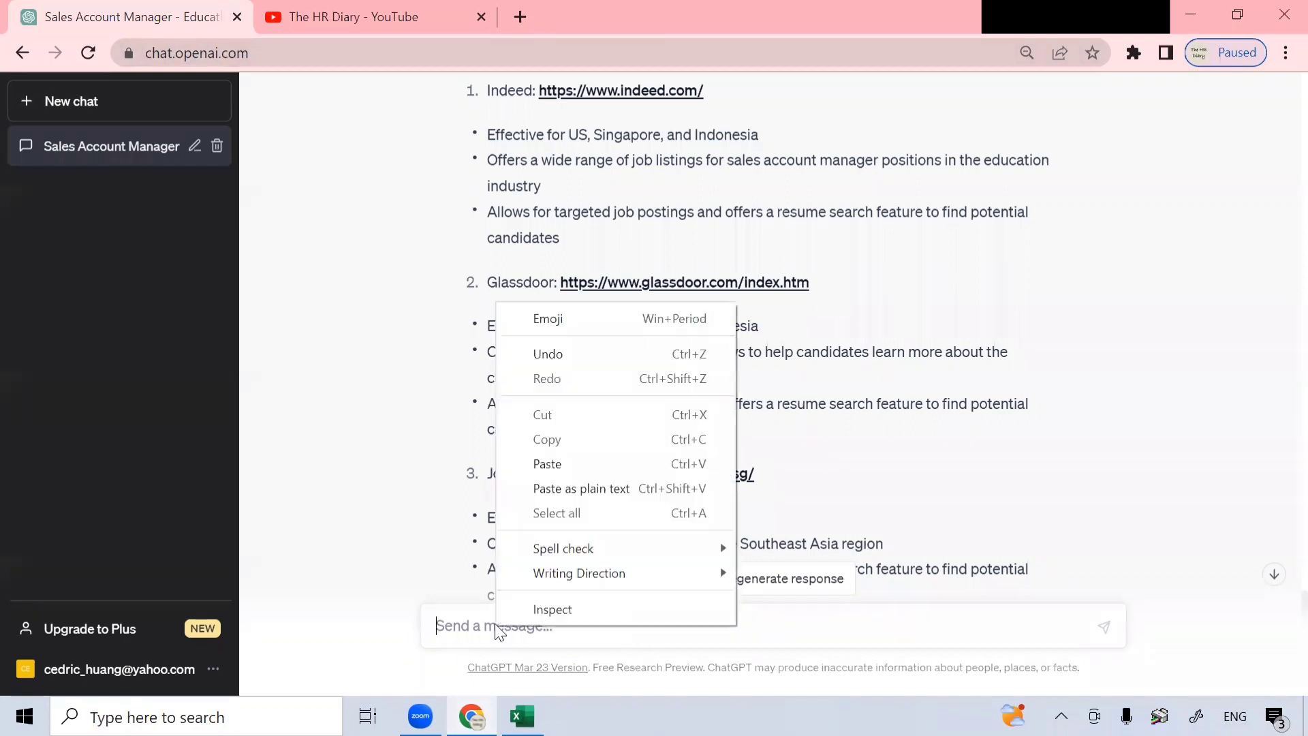
left_click(547, 463)
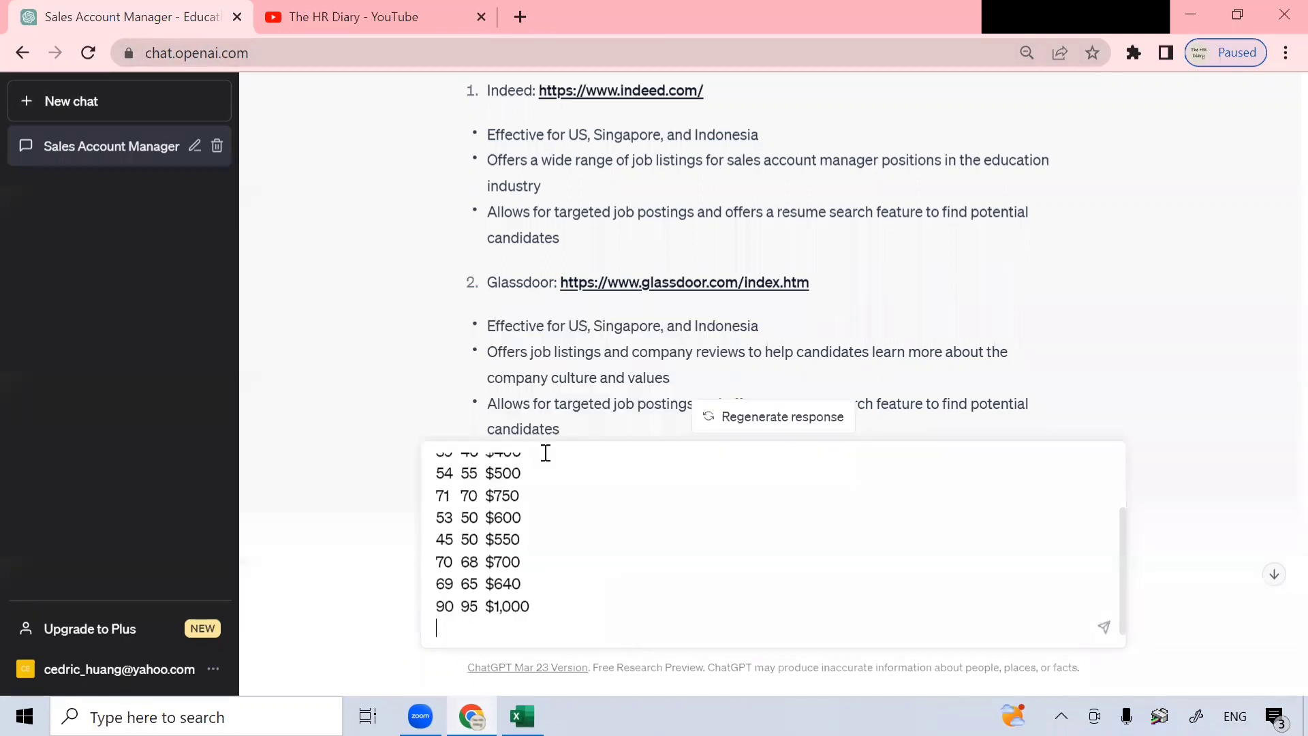
left_click(1103, 626)
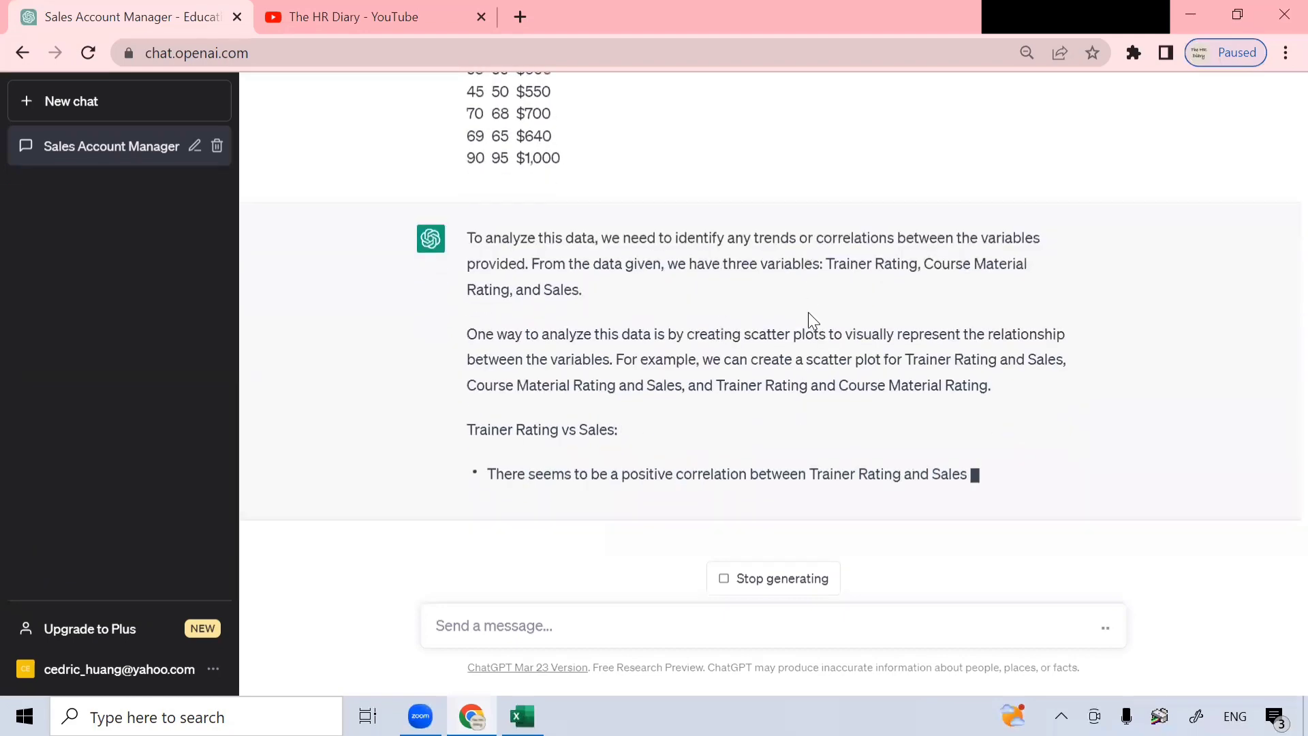
- Ask ChatGPT to "convert the above dataset into a table" and send the message
scroll(811, 314, "up", 4)
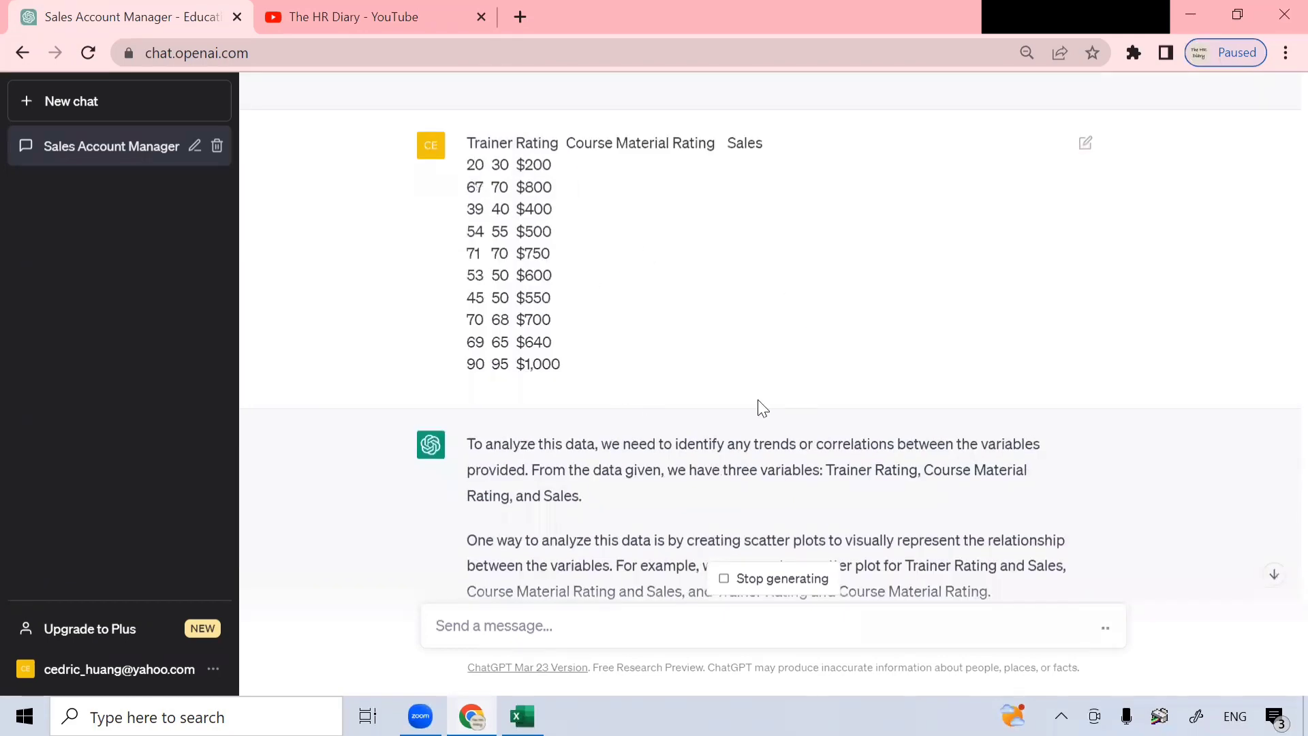
scroll(760, 406, "down", 6)
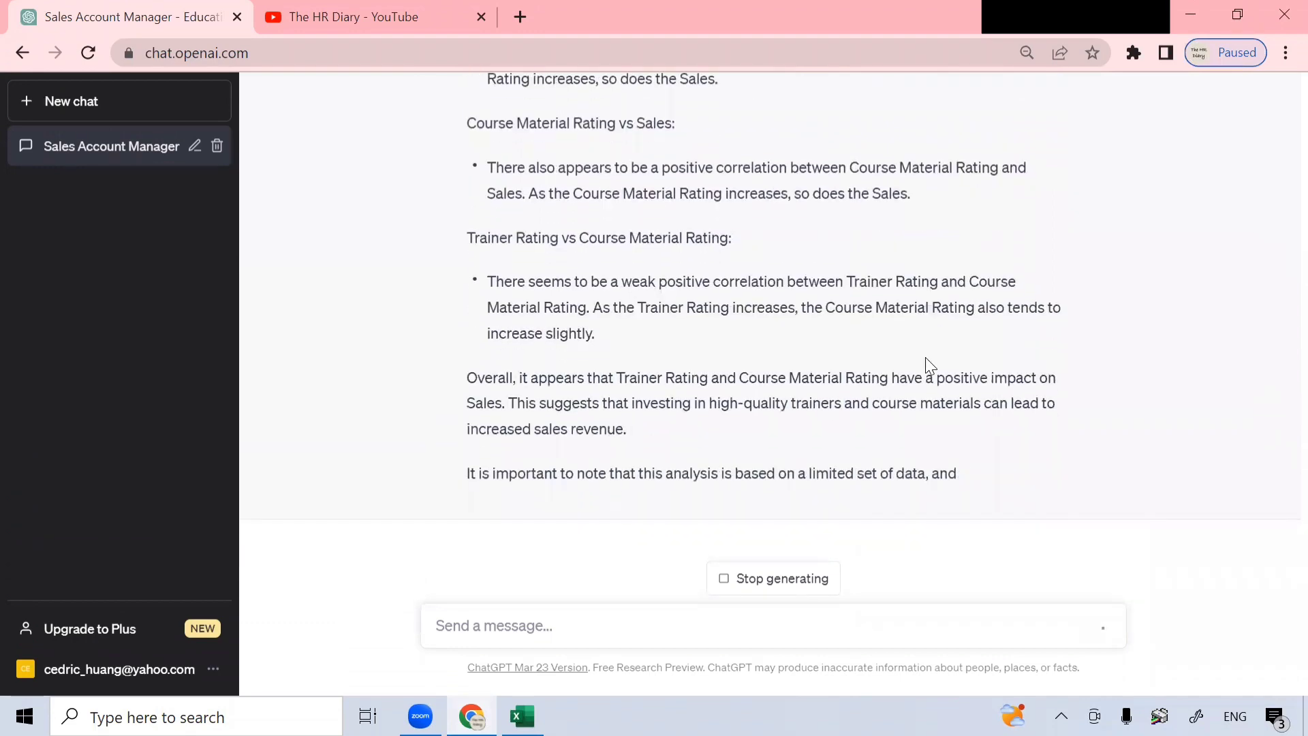
scroll(928, 351, "up", 15)
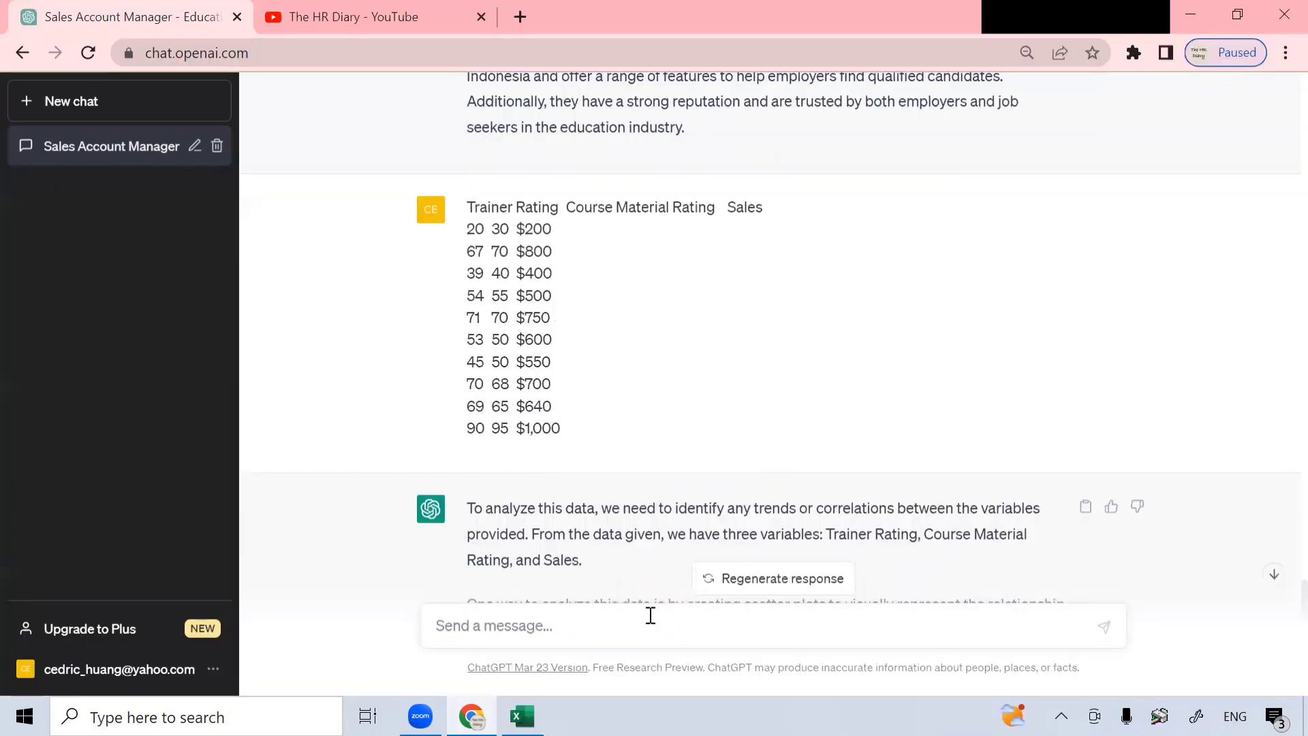
left_click(643, 621)
type("convert t")
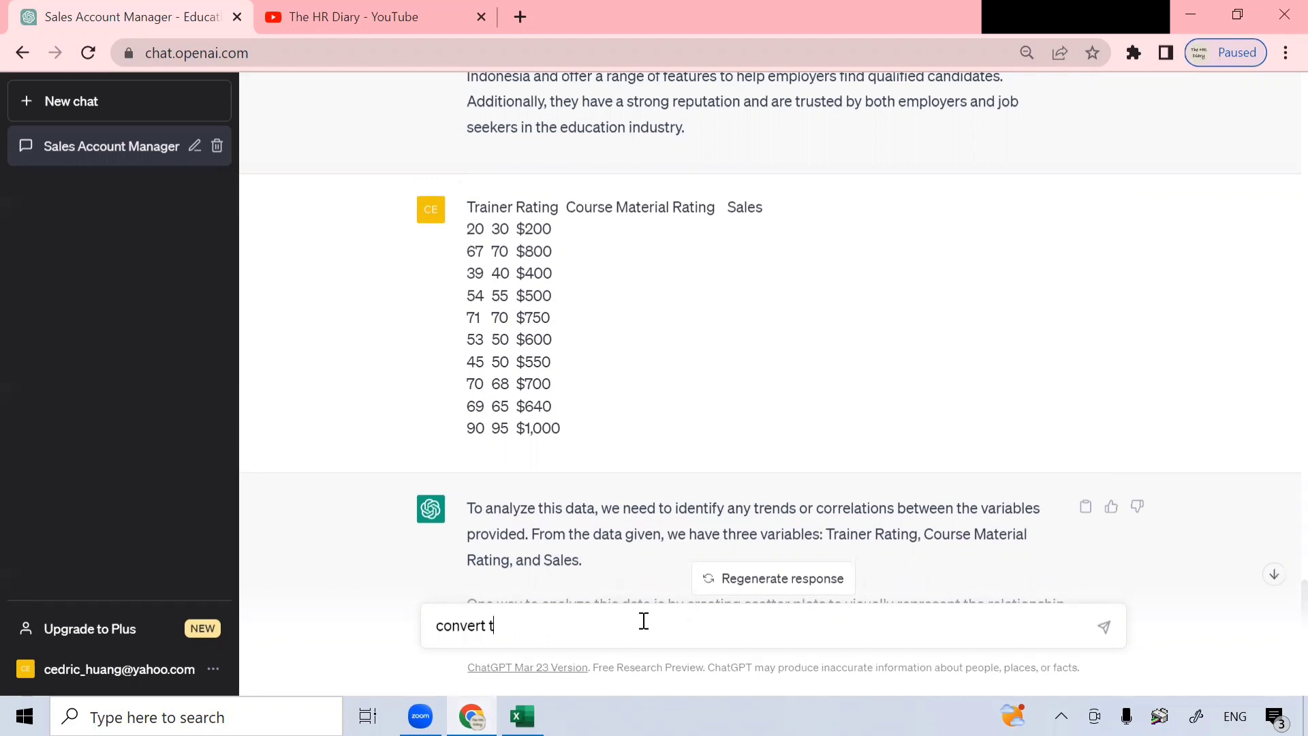
type("he above datase")
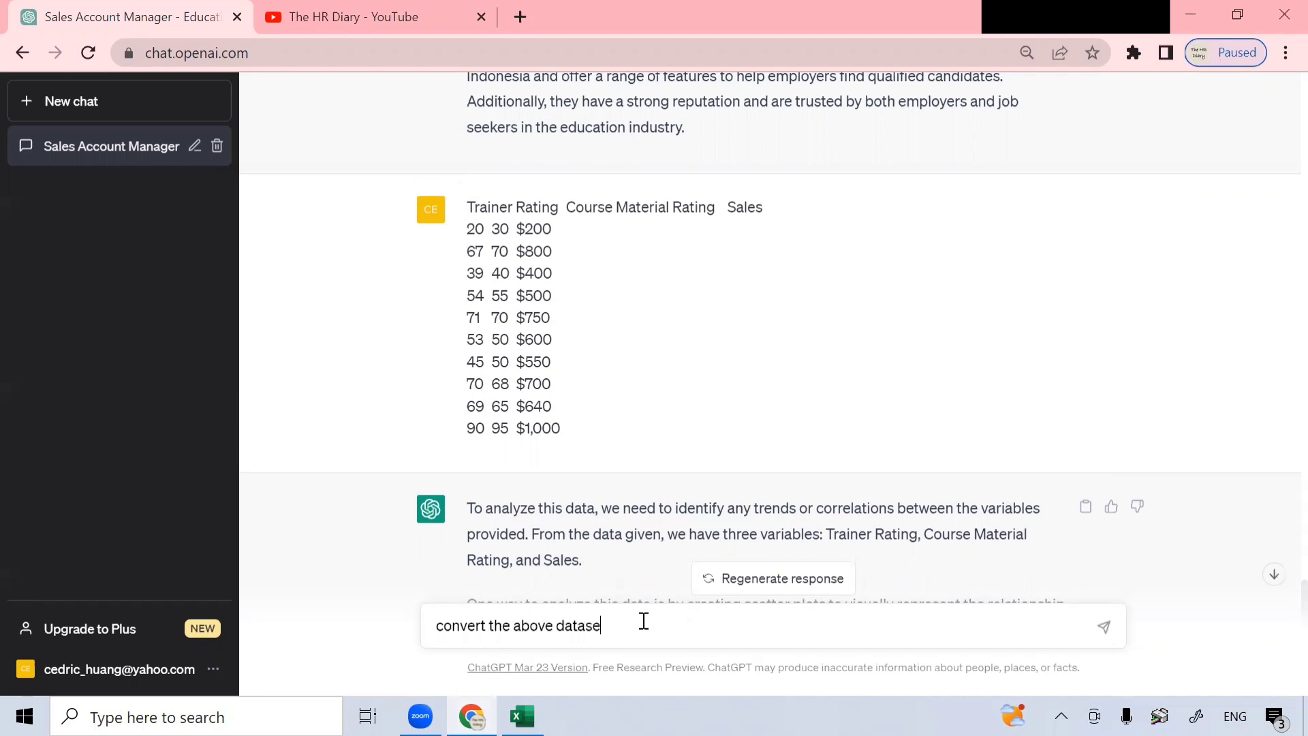
type("t into a table")
left_click(1107, 638)
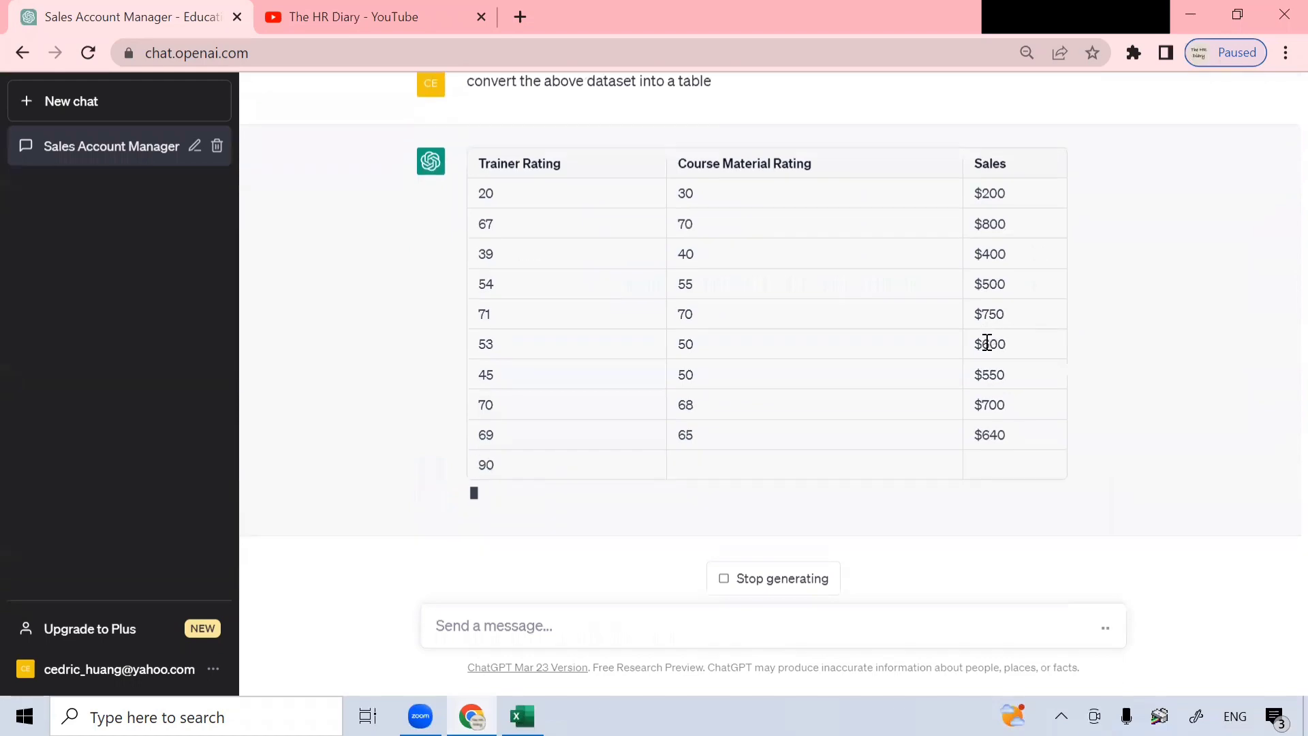
- Compare the generated table's Trainer Rating, Course Material Rating and Sales columns with the raw dataset pasted earlier in the chat
scroll(964, 245, "up", 5)
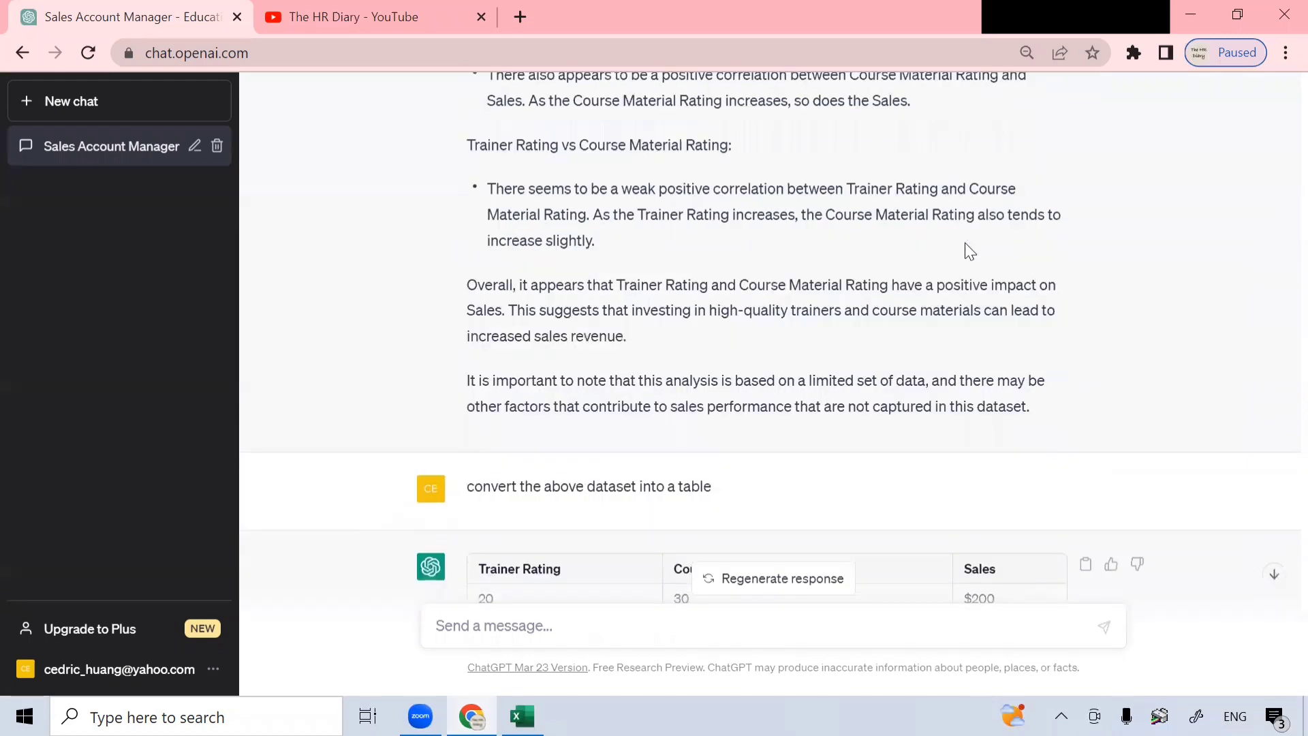
scroll(964, 252, "down", 5)
scroll(992, 266, "up", 15)
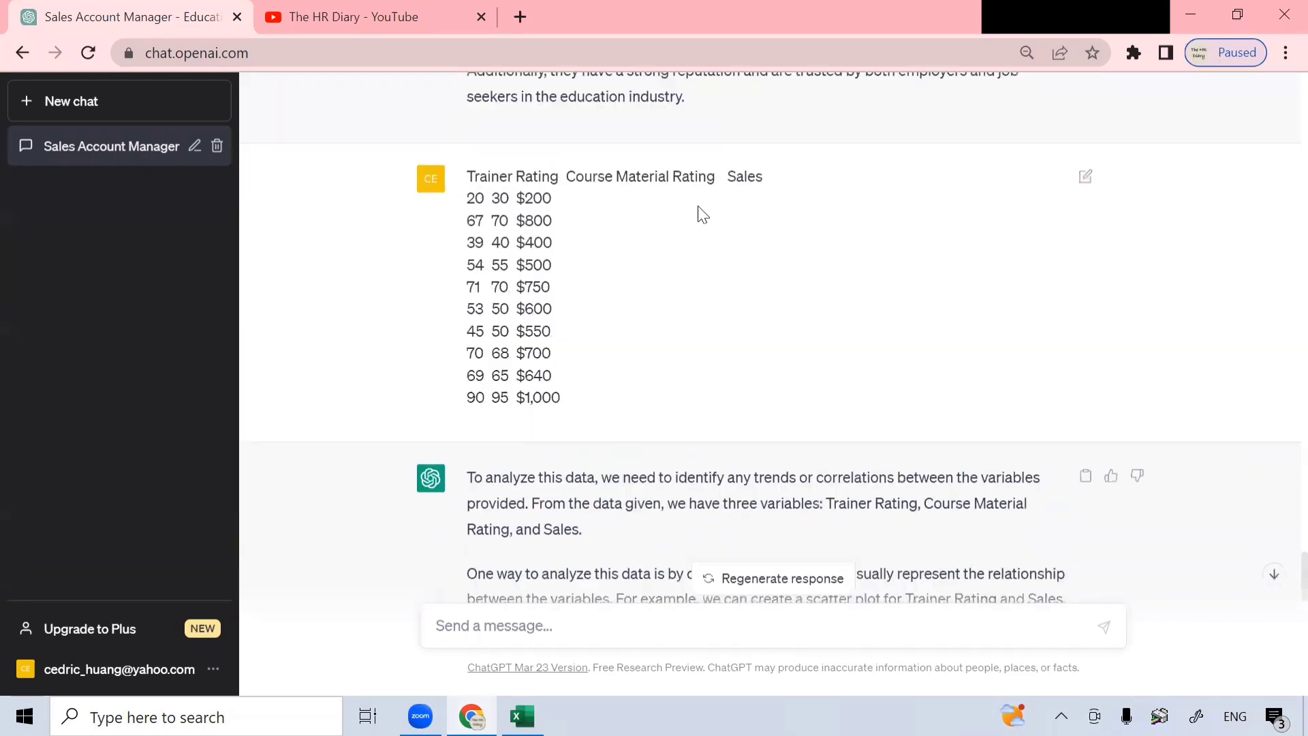
scroll(585, 429, "up", 3)
scroll(1029, 377, "down", 15)
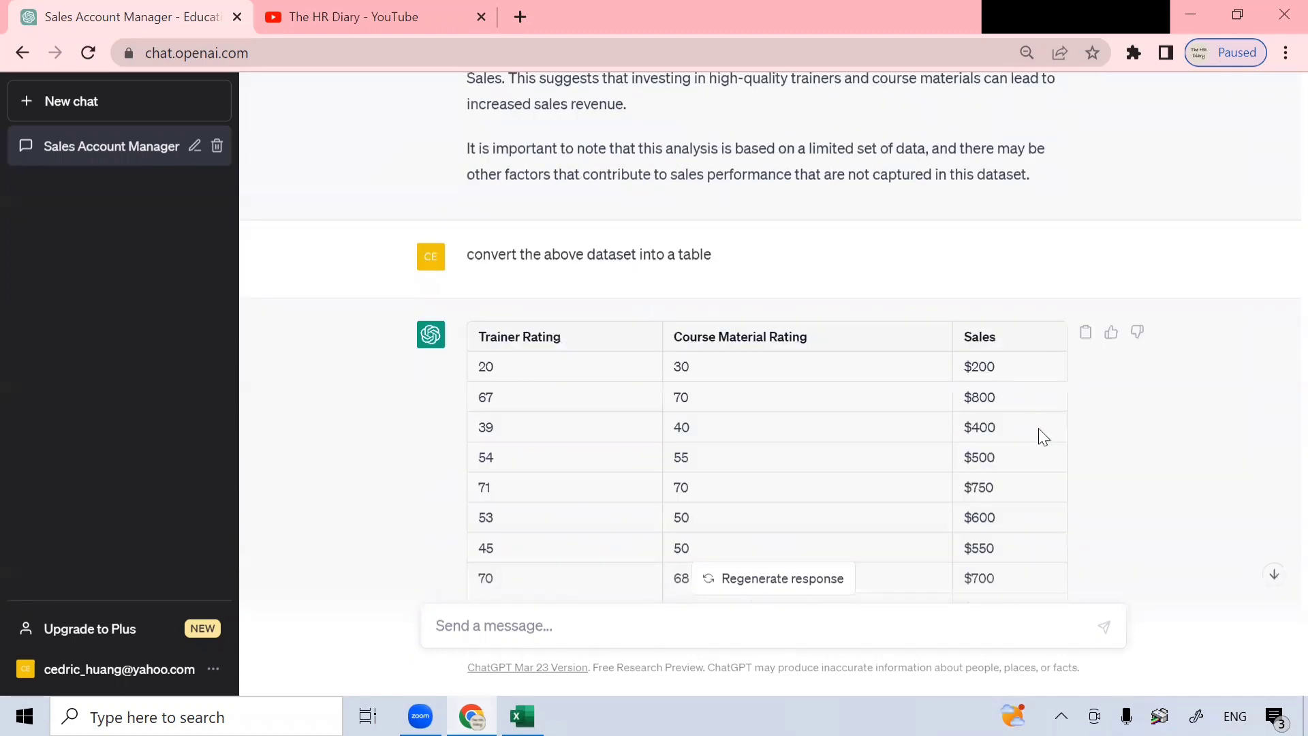
scroll(1038, 429, "down", 3)
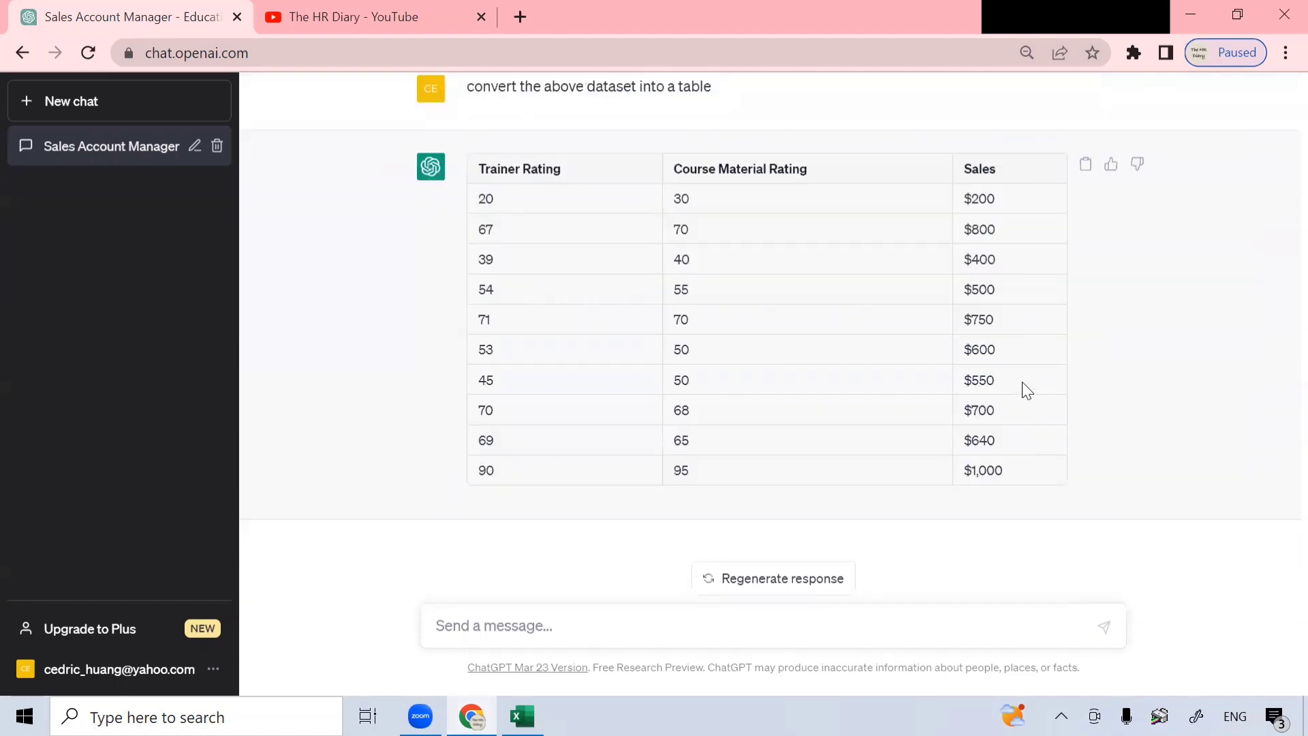
- Send the prompt "using the above data, derive a regression formula to predict sales, given, trainer rating = 90, course material = 90"
left_click(881, 625)
type("using t")
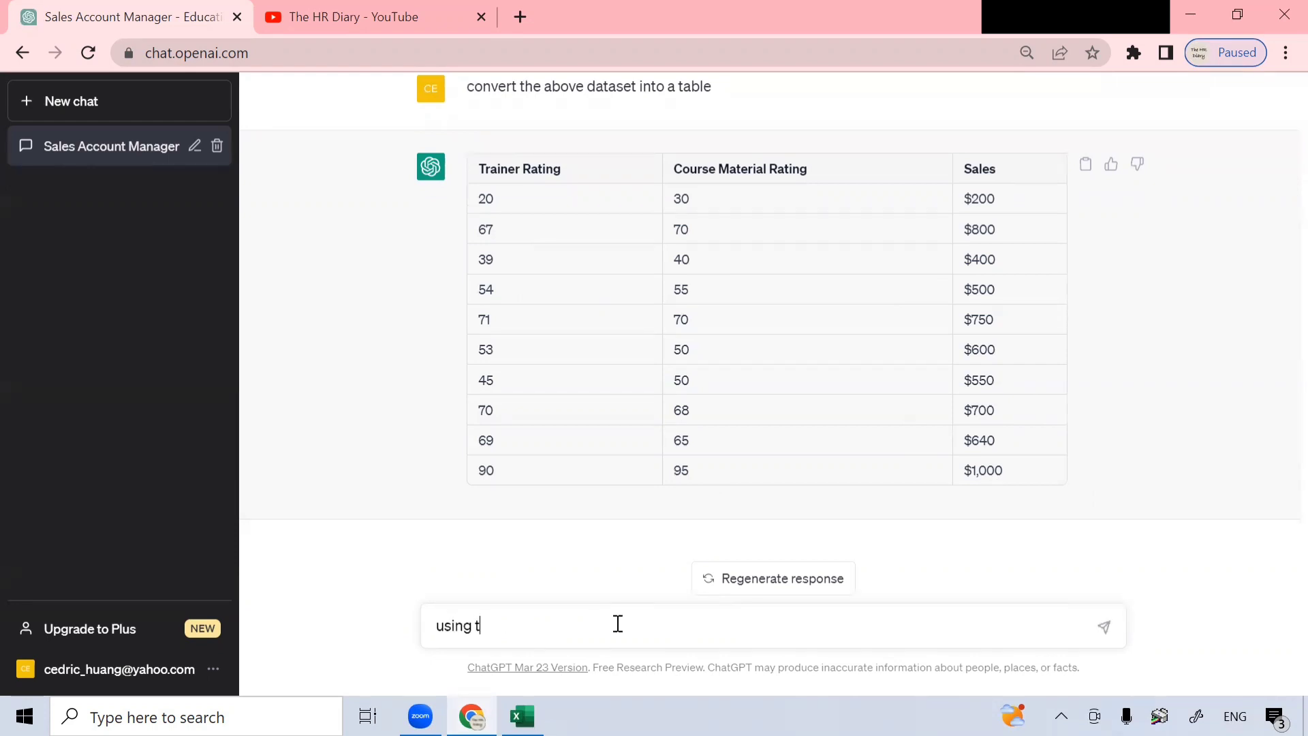
type("he above data, de")
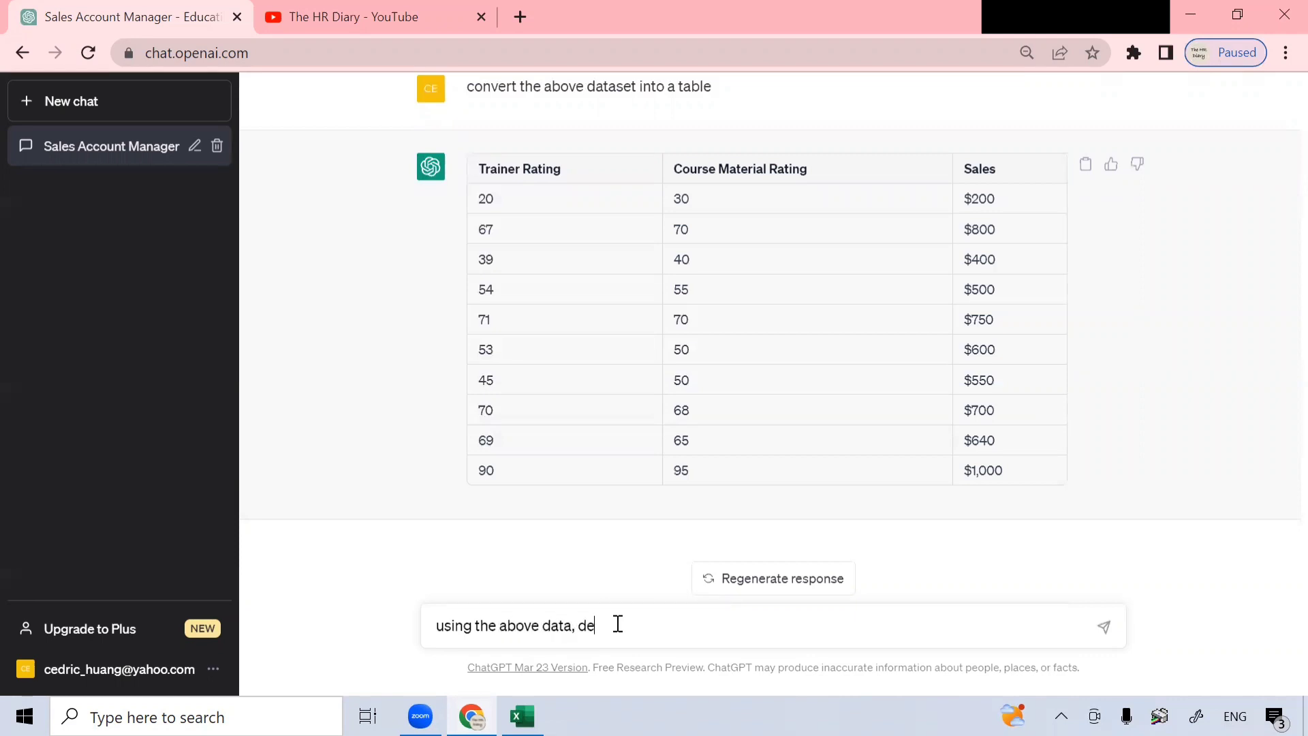
type("rive a")
type(" regr")
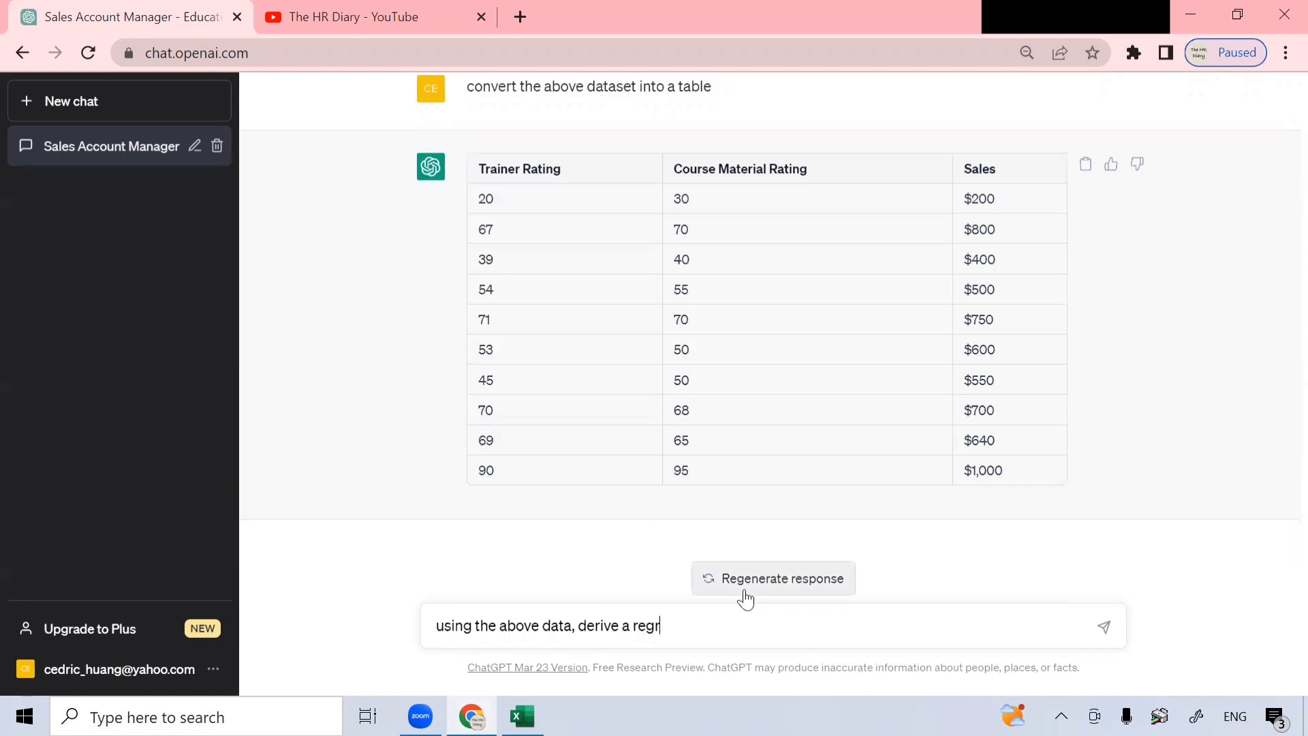
type("ession formula to predic")
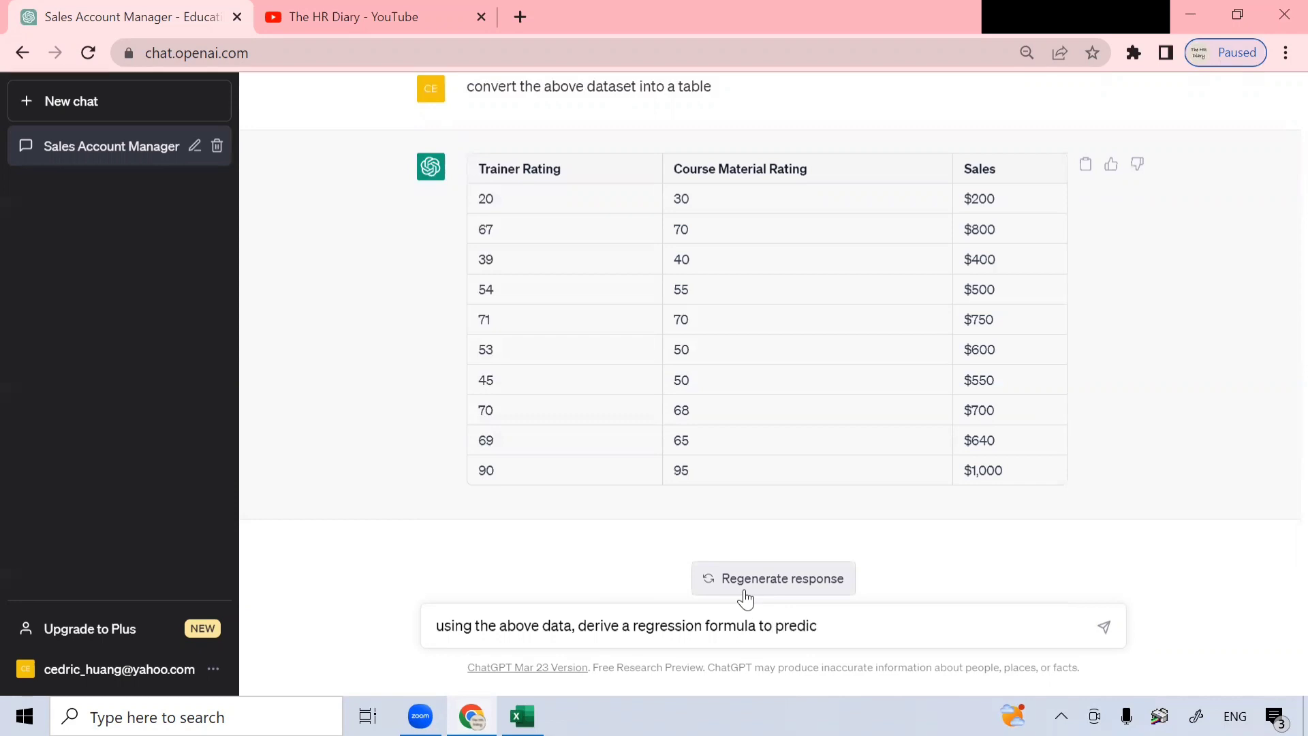
type("t sales, given, traine")
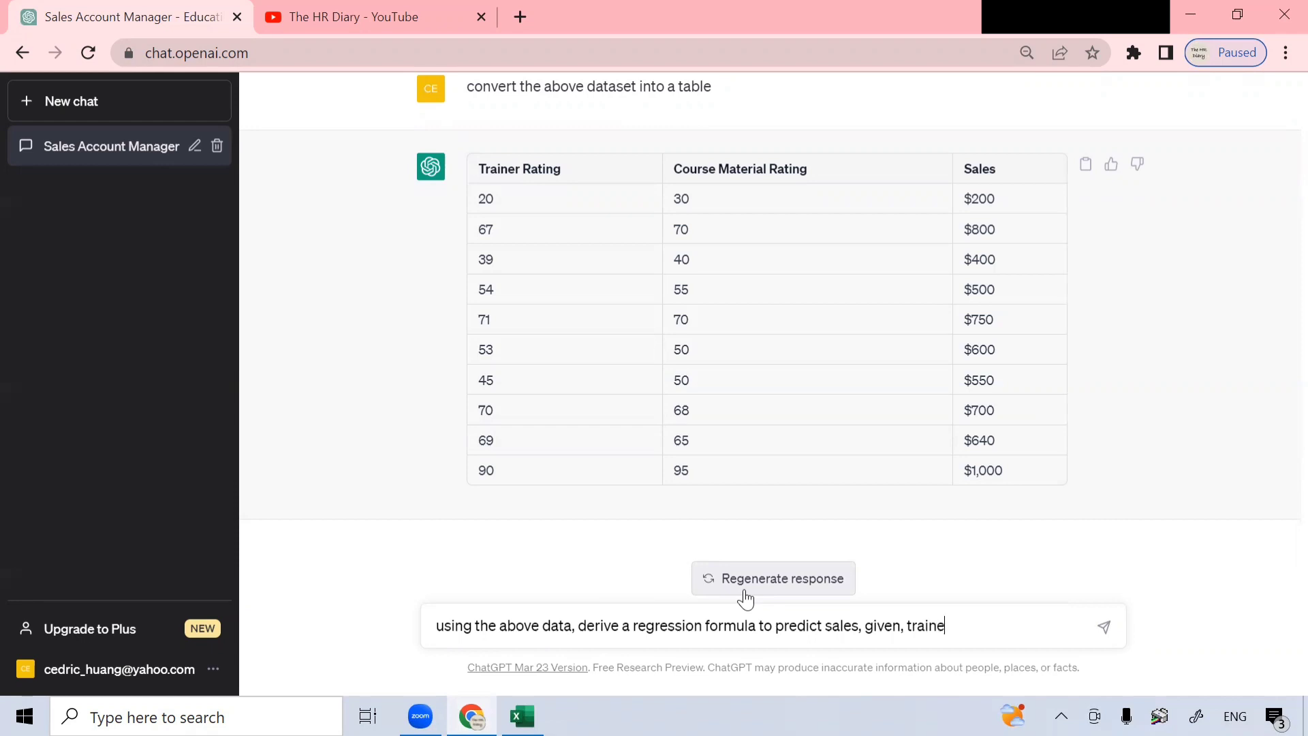
type("r rating = 90, course")
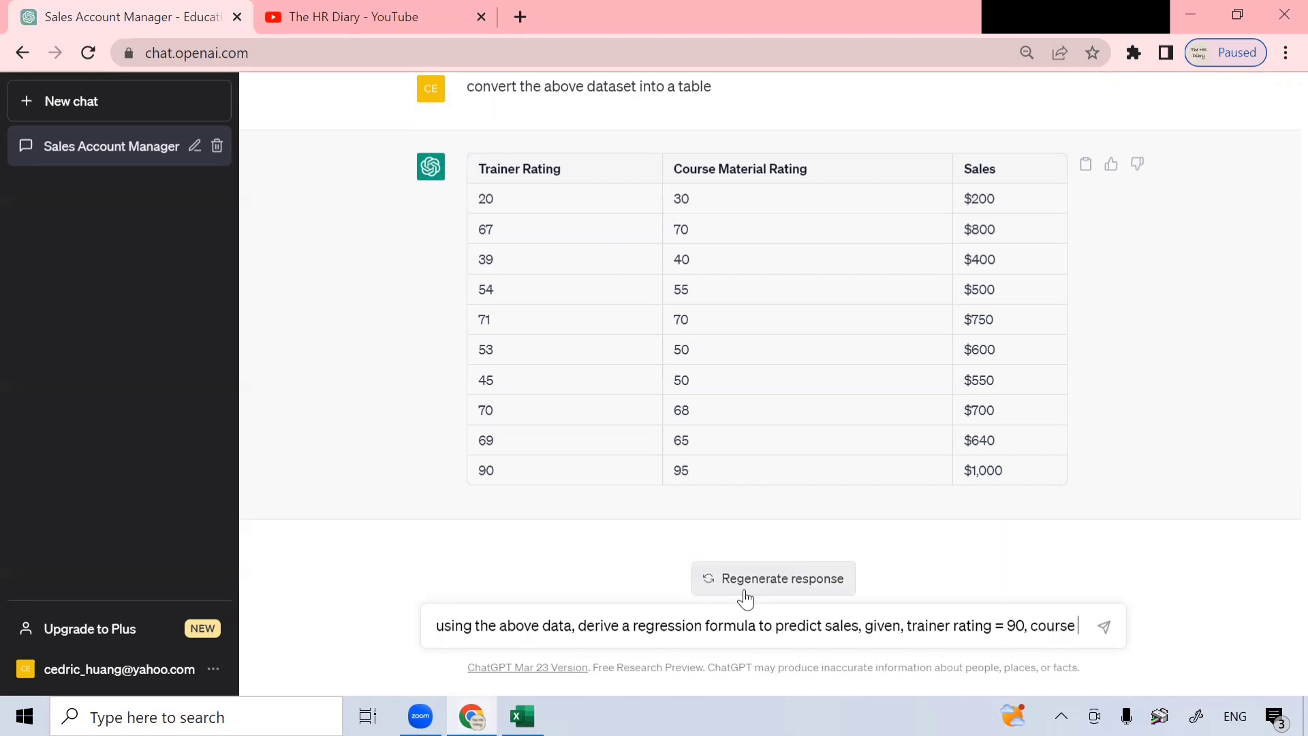
type(" material")
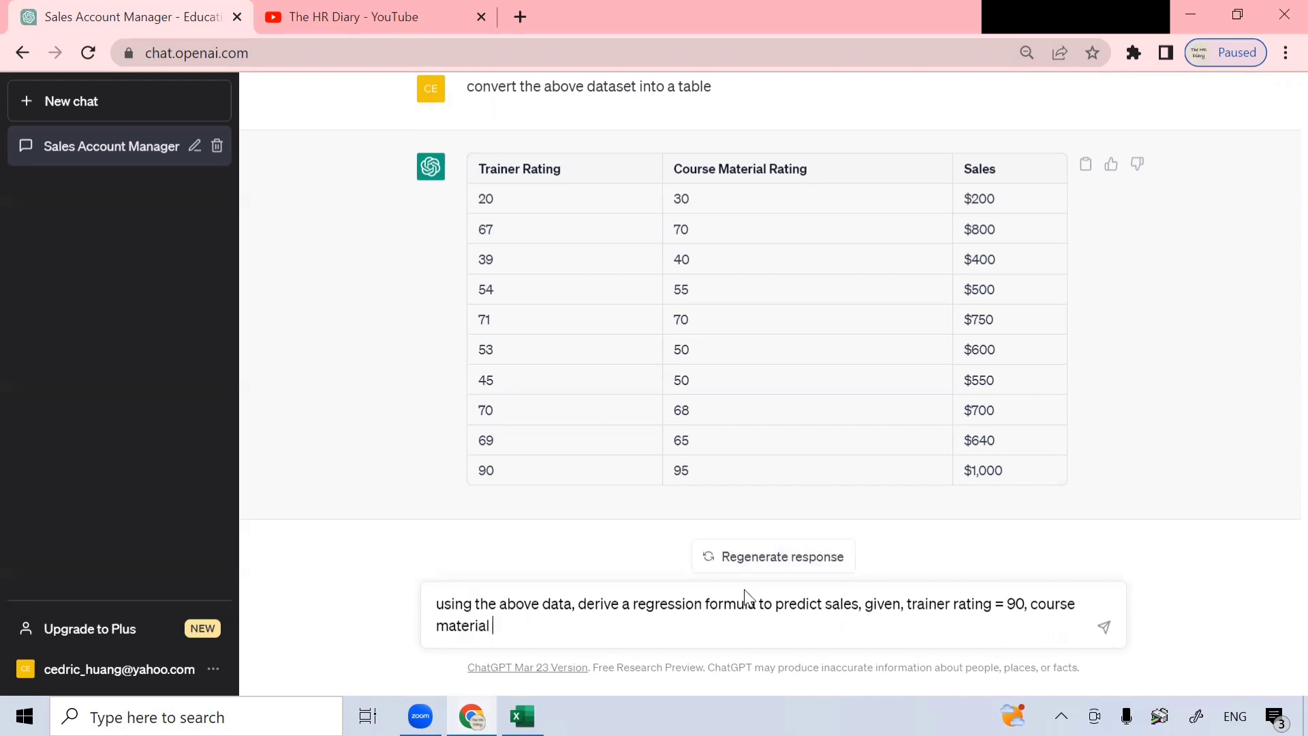
type(" = 90")
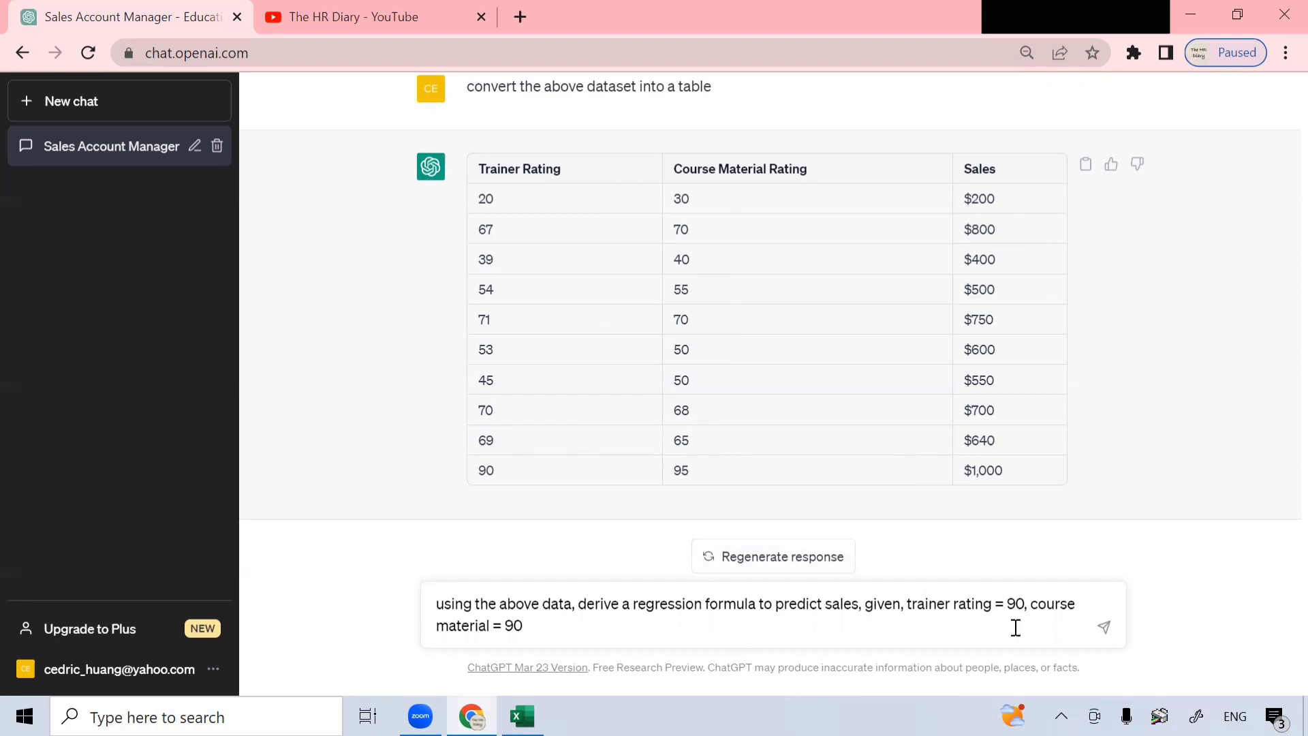
left_click(1105, 628)
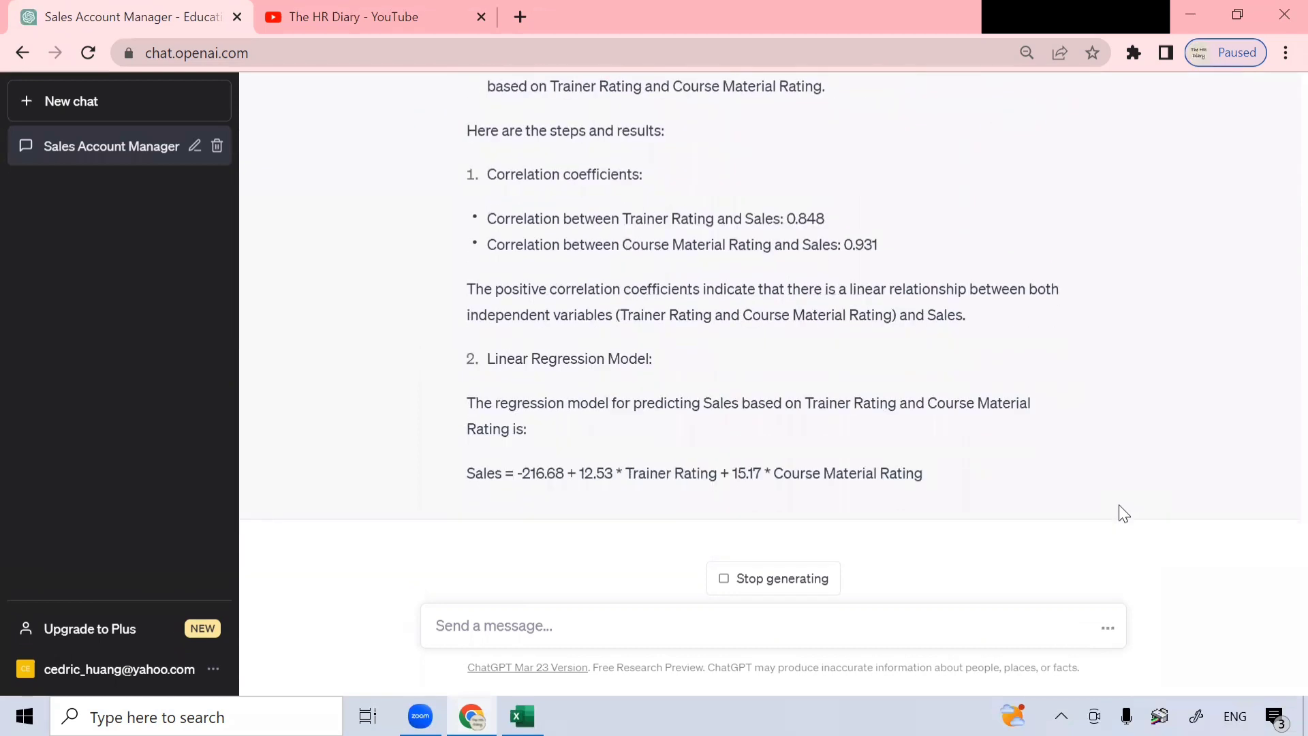
- Examine the answer's correlation coefficients, linear regression formula, and the sales calculation and conclusion for both ratings at 90
left_click_drag(466, 409, 457, 293)
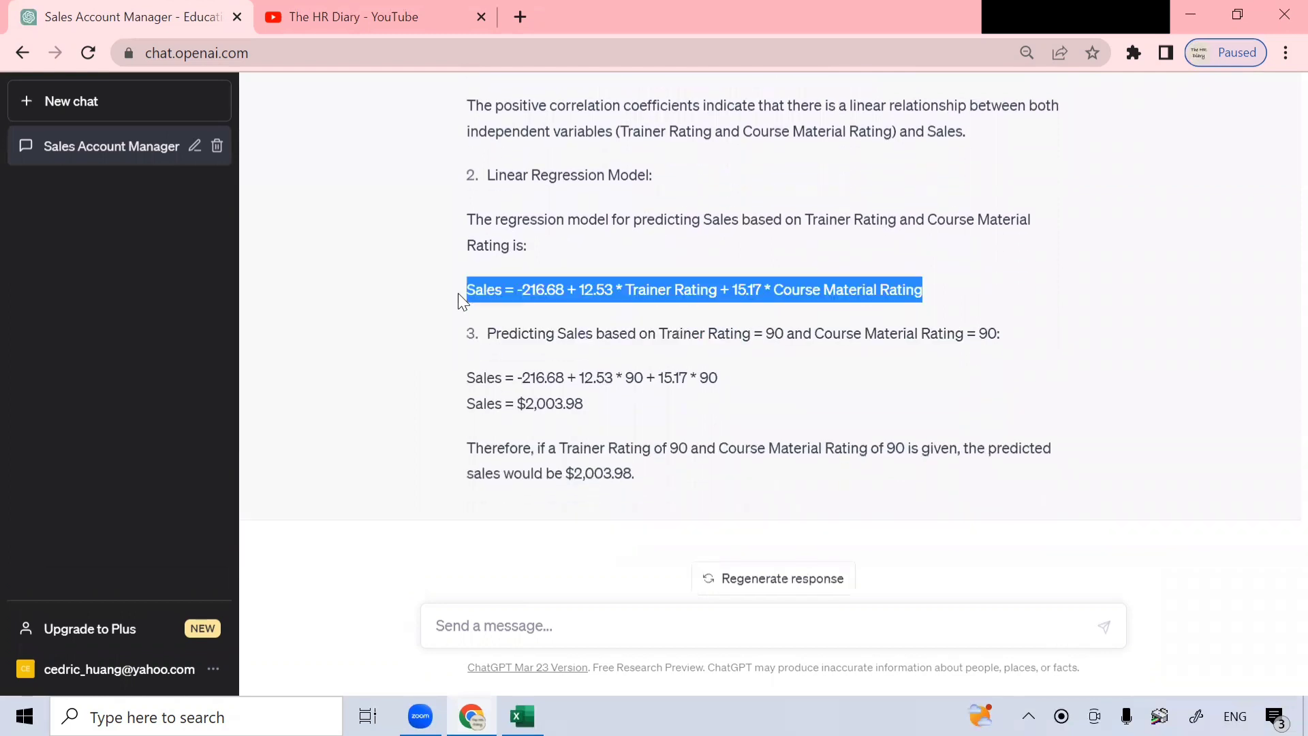
left_click(622, 408)
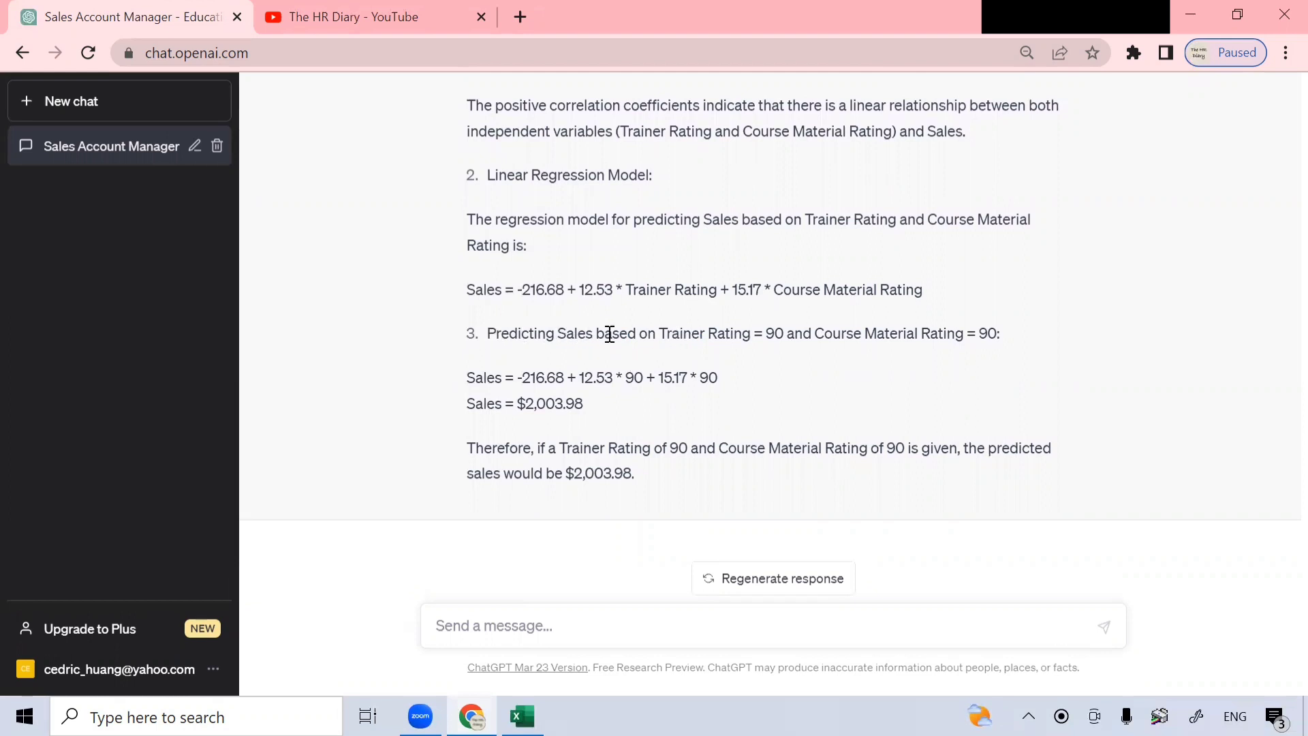
left_click_drag(661, 334, 1011, 347)
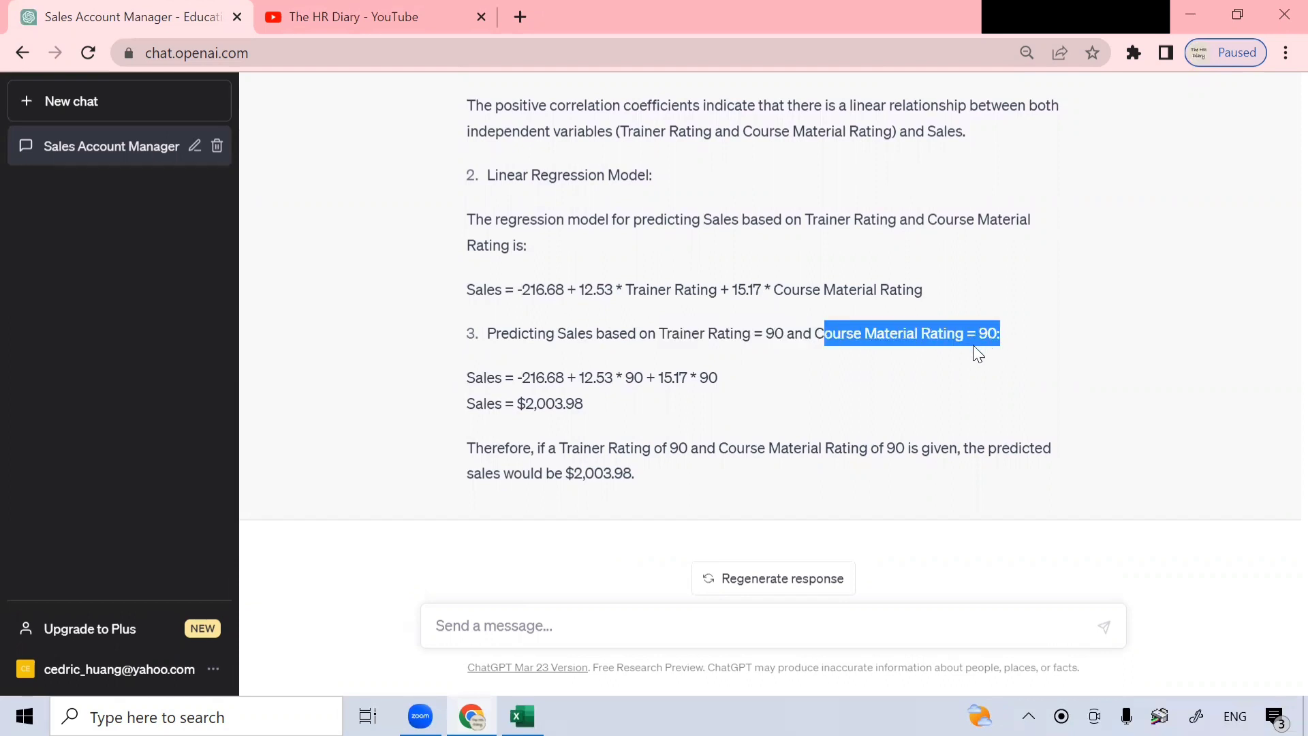
left_click_drag(666, 402, 465, 376)
scroll(1058, 454, "up", 15)
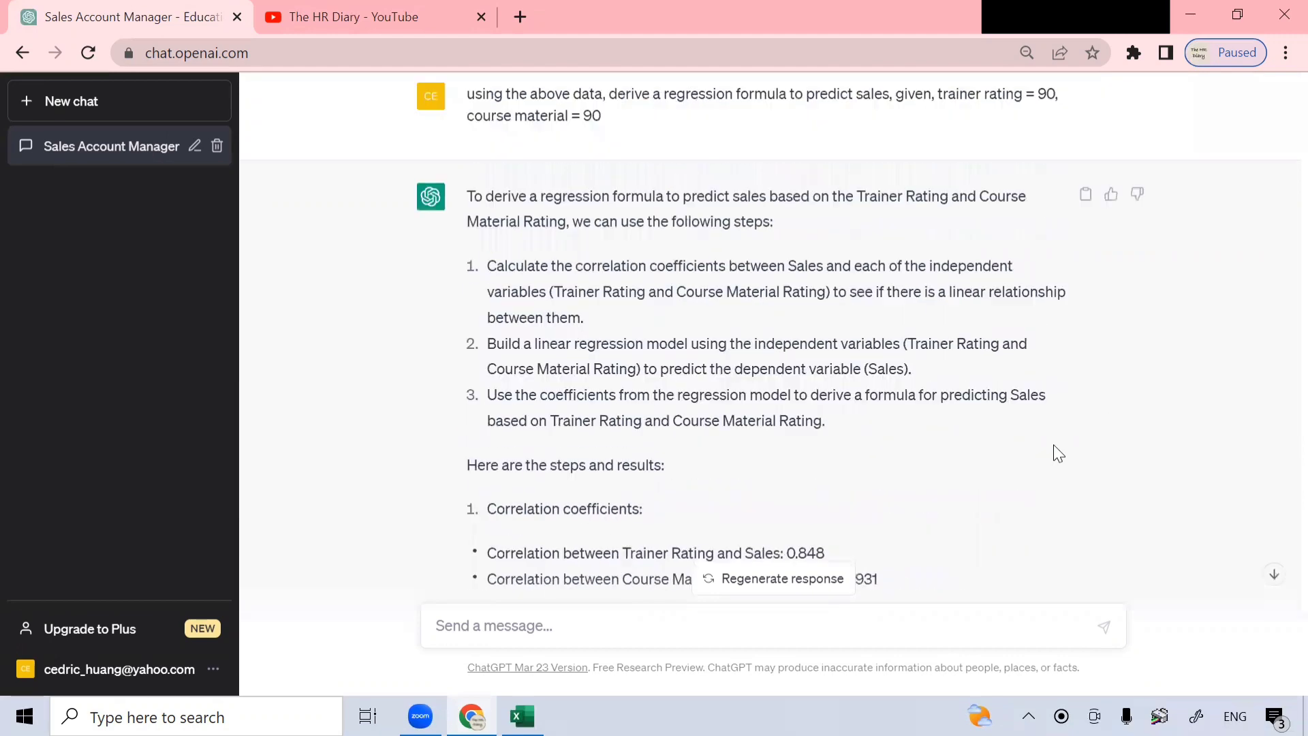
scroll(1086, 497, "down", 15)
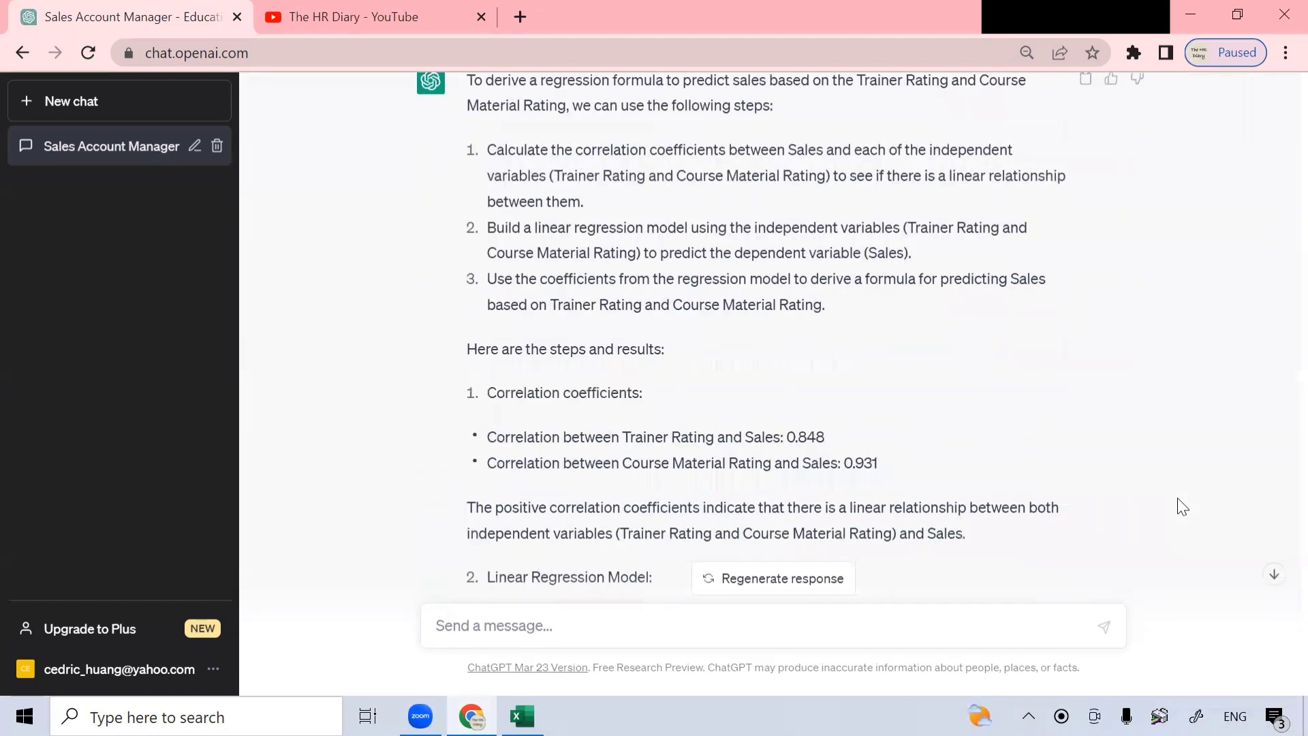
left_click(1074, 433)
left_click_drag(1025, 475, 467, 450)
scroll(1050, 386, "up", 1)
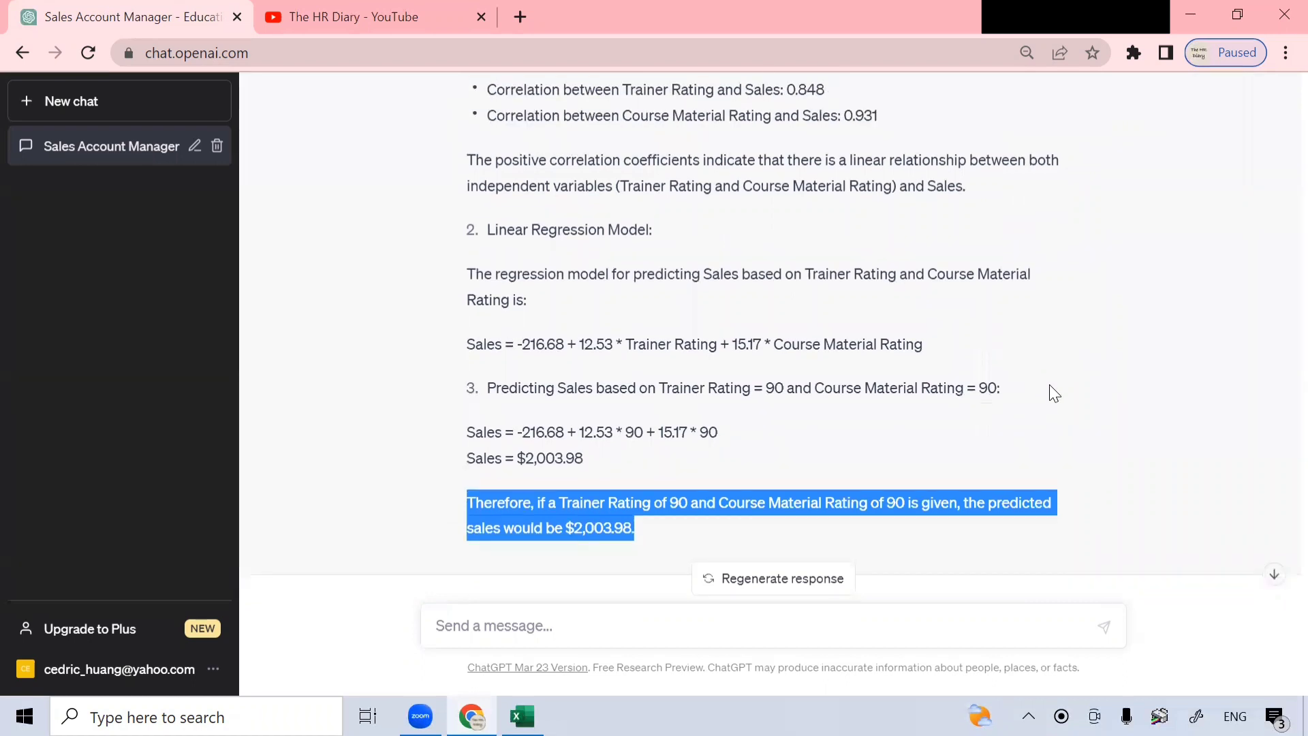
scroll(1050, 386, "down", 1)
left_click(1055, 388)
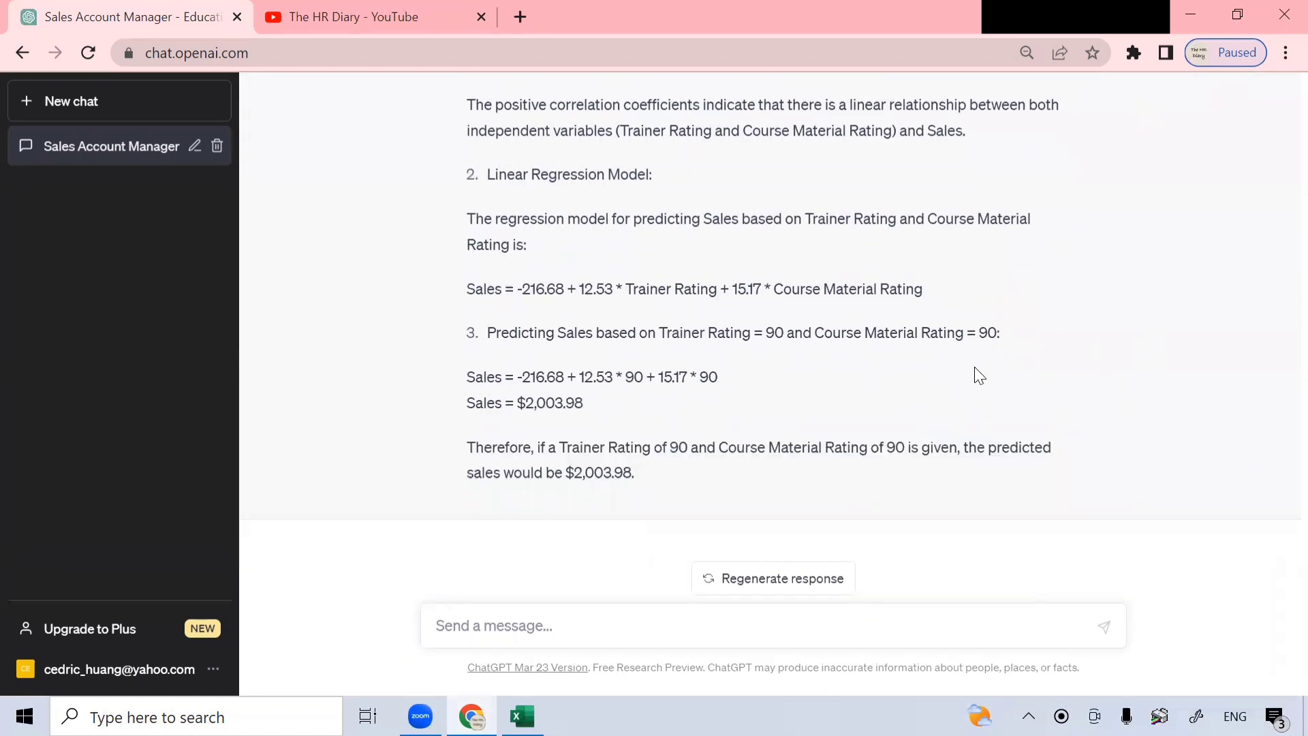
scroll(938, 337, "up", 3)
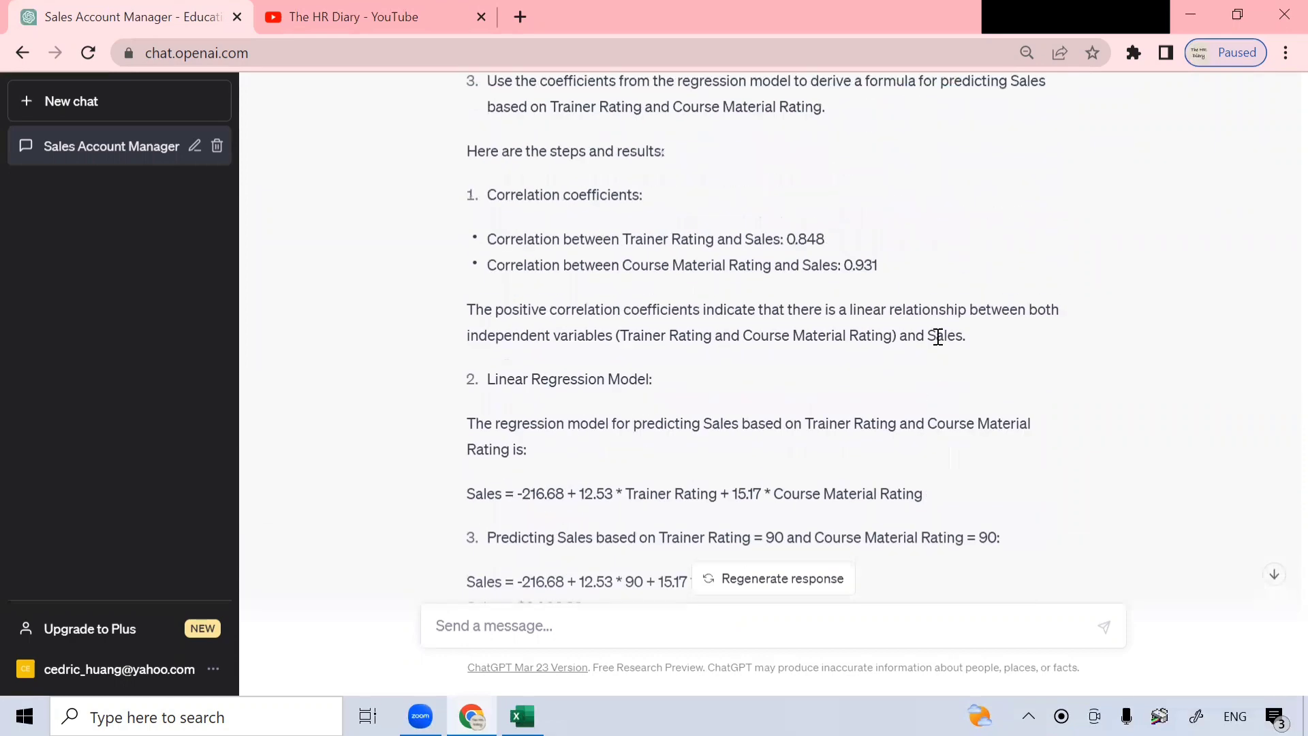
scroll(937, 336, "down", 3)
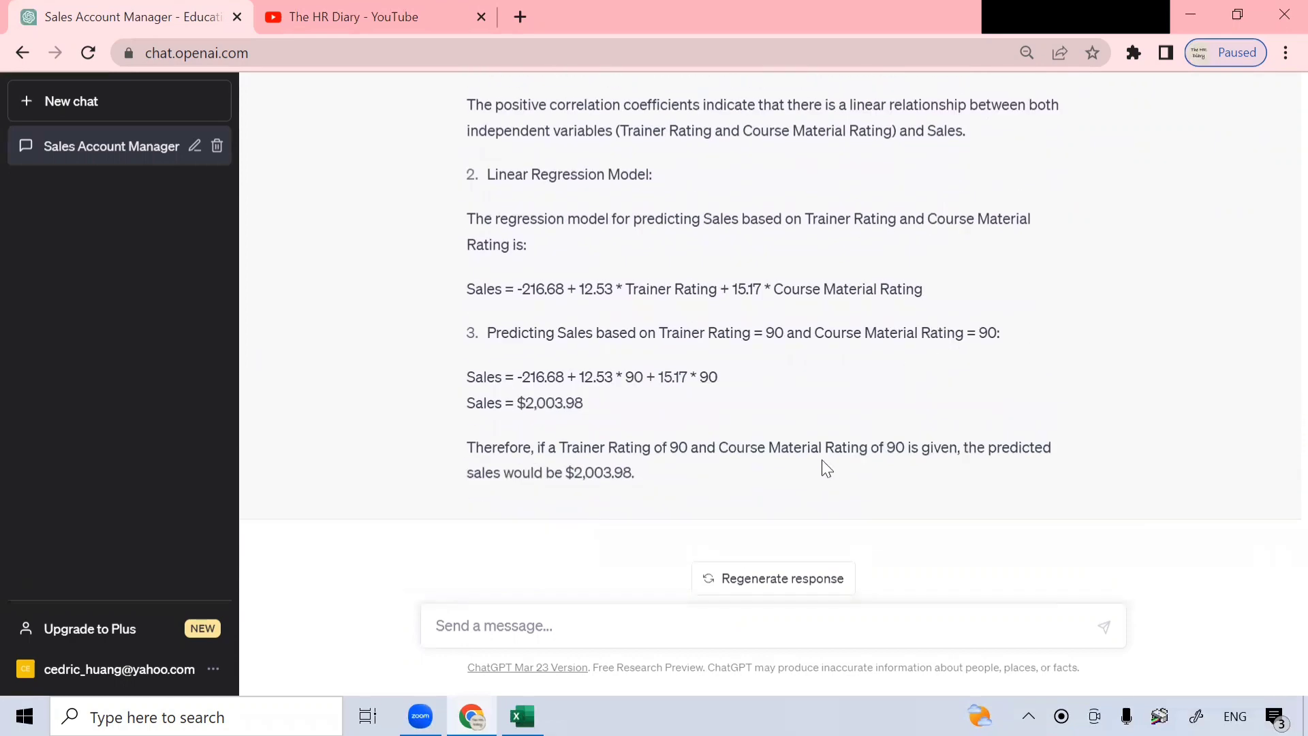
- Copy the earlier regression prompt from the chat and paste it into the message box as a new message
scroll(898, 429, "up", 5)
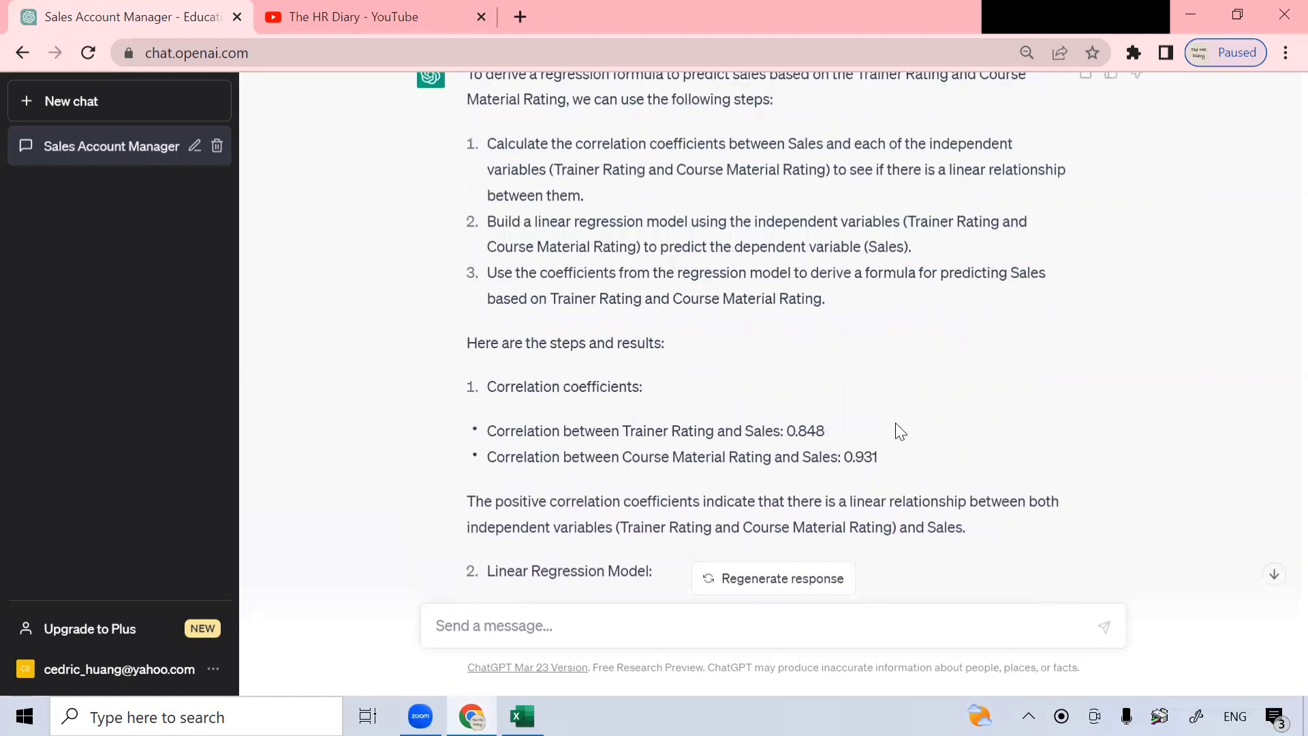
scroll(895, 422, "up", 6)
left_click_drag(693, 432, 466, 397)
right_click(536, 396)
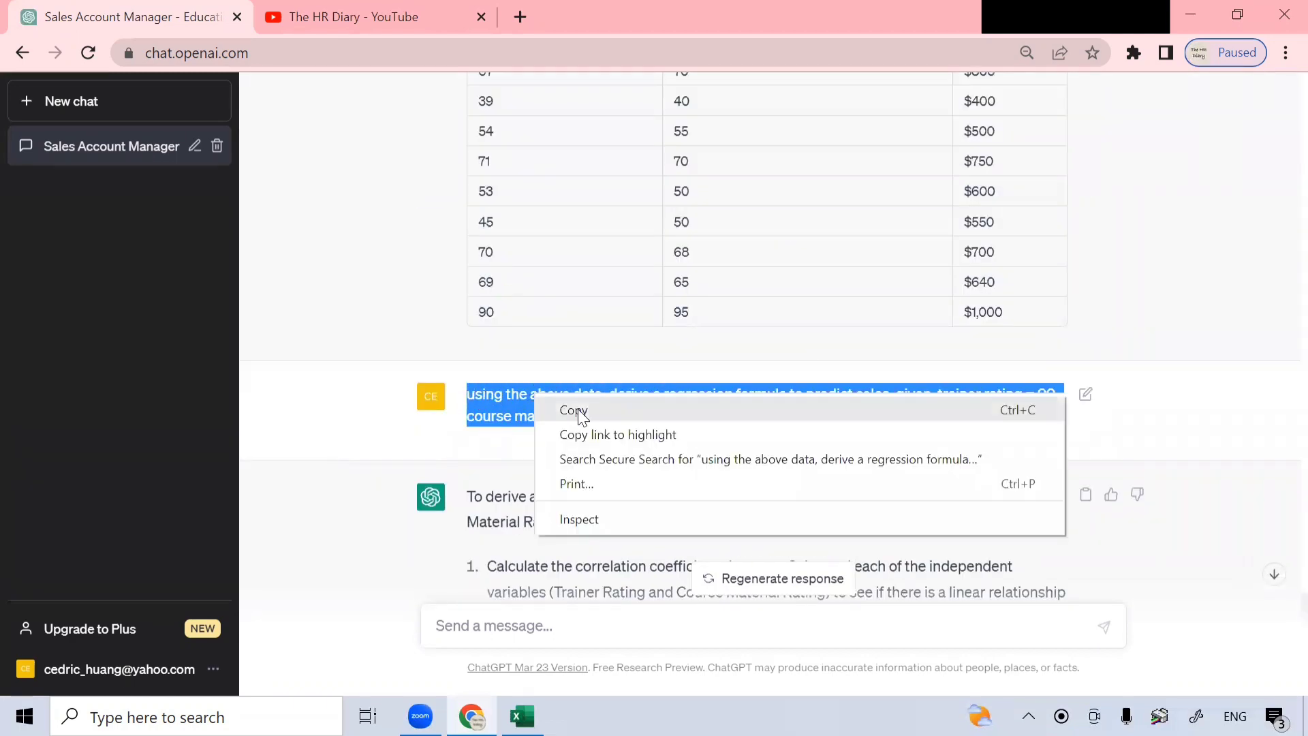
left_click(578, 409)
scroll(809, 426, "down", 10)
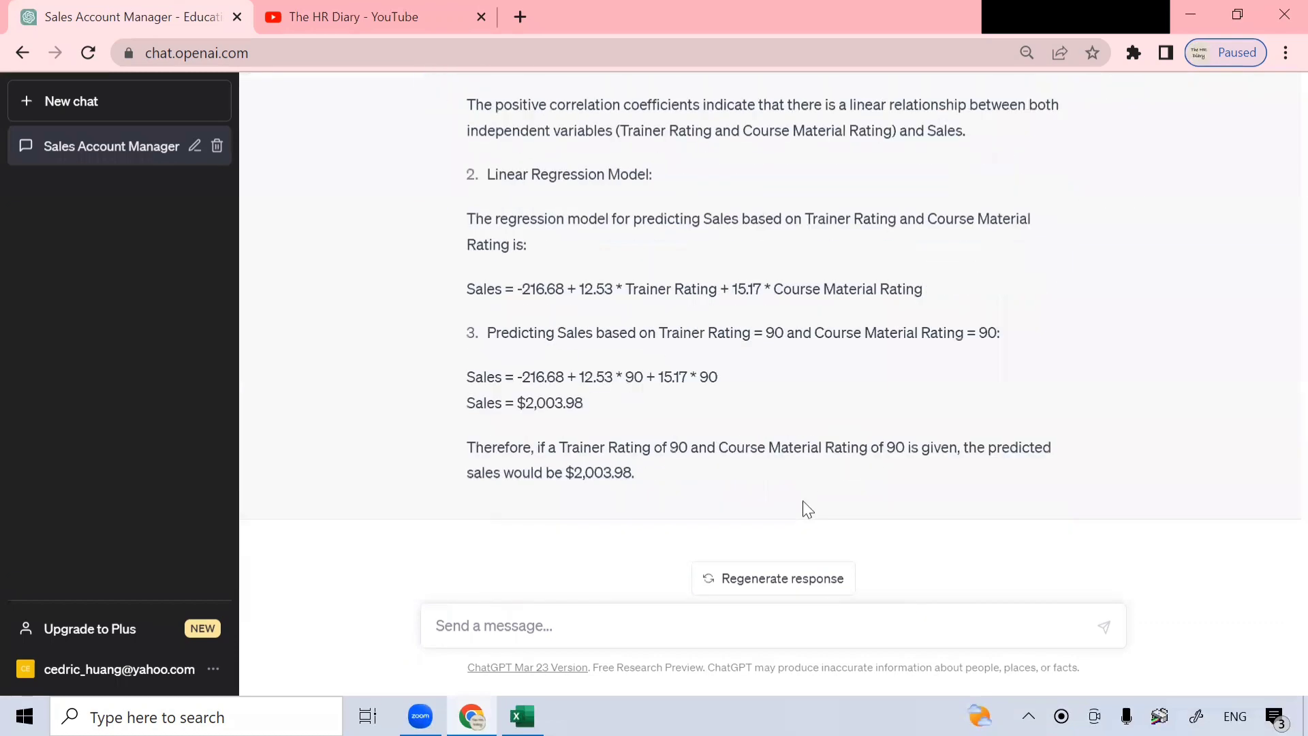
right_click(695, 621)
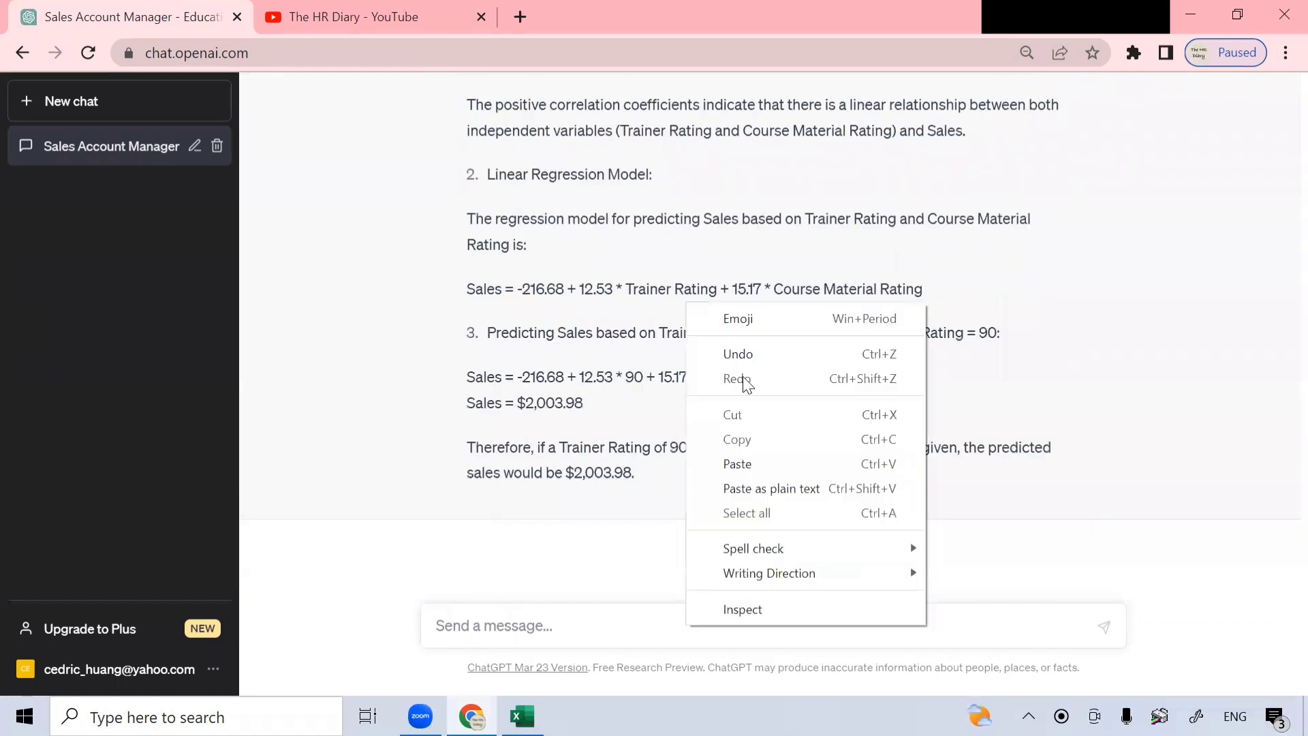
left_click(757, 458)
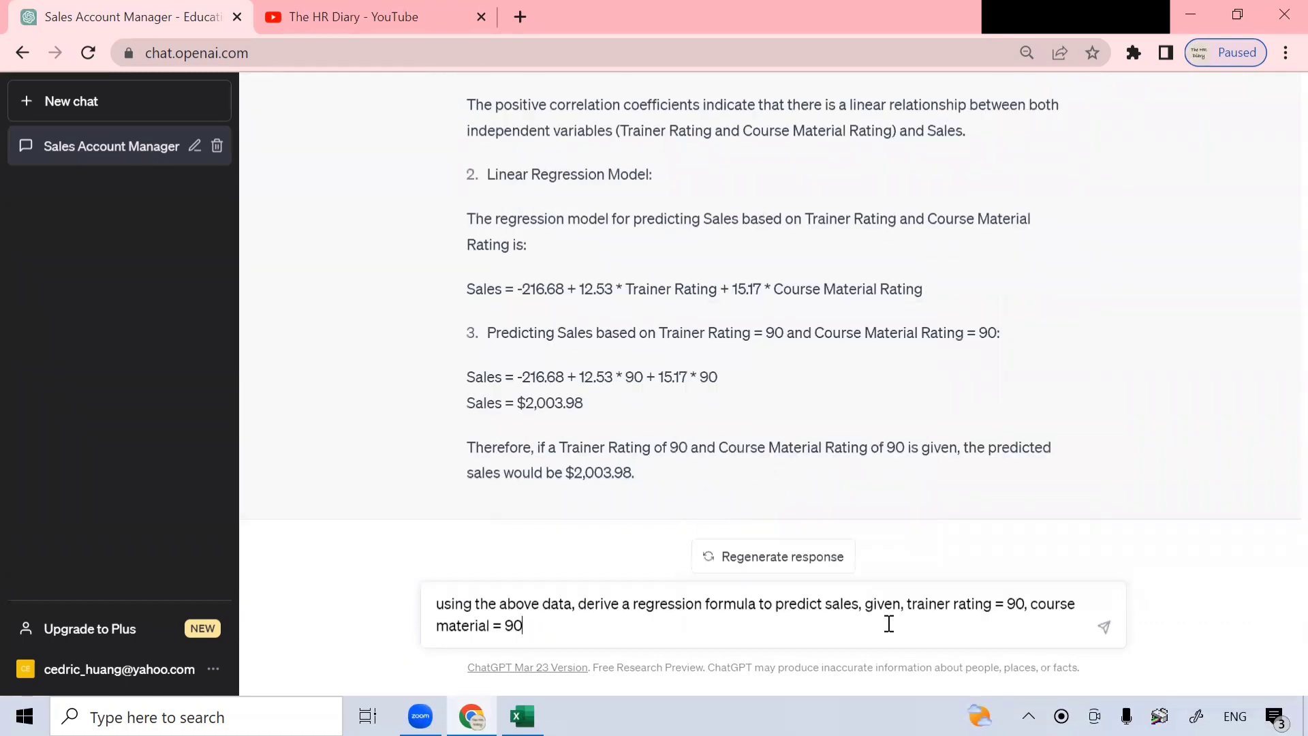
- Set both the trainer rating and the course material value in the unsent prompt to 30
double_click(1015, 602)
type("30")
double_click(510, 626)
type("30")
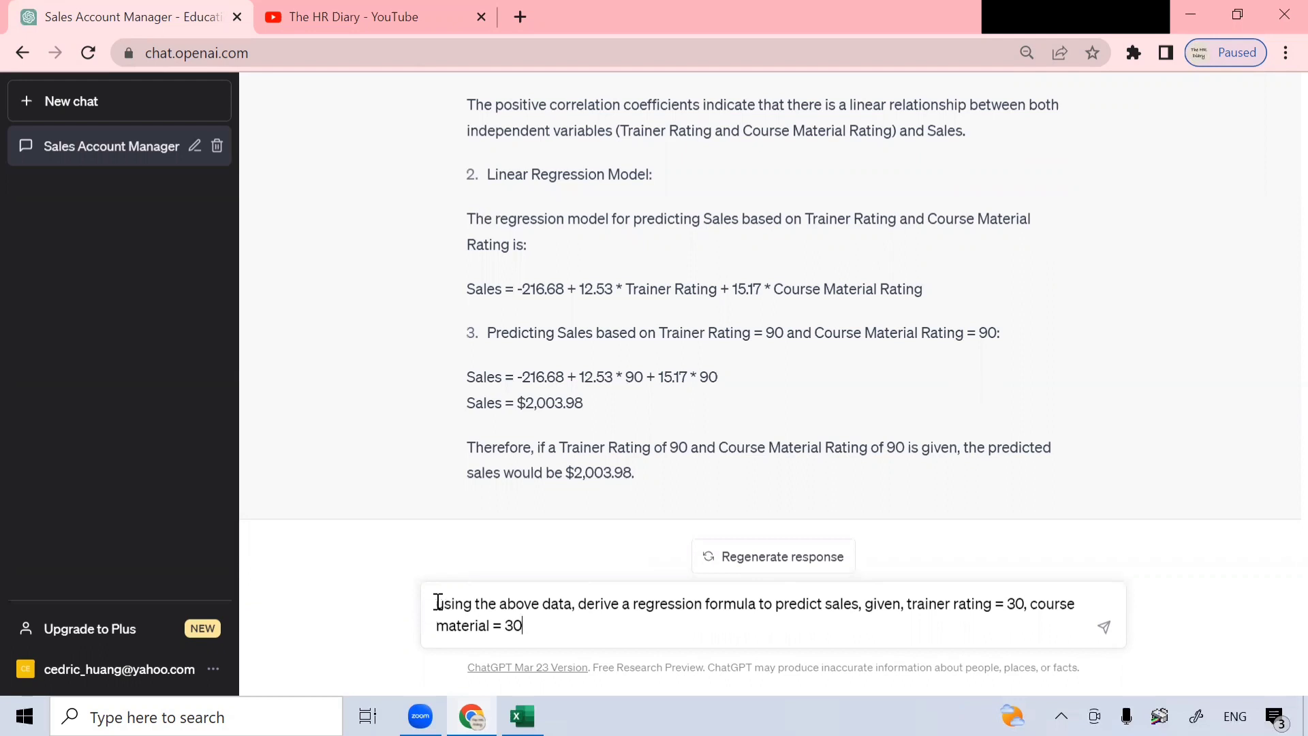
- Replace the prompt's wording before the ratings with "using the same regression formula, predict the sales, given," and send the message
left_click_drag(435, 605, 710, 600)
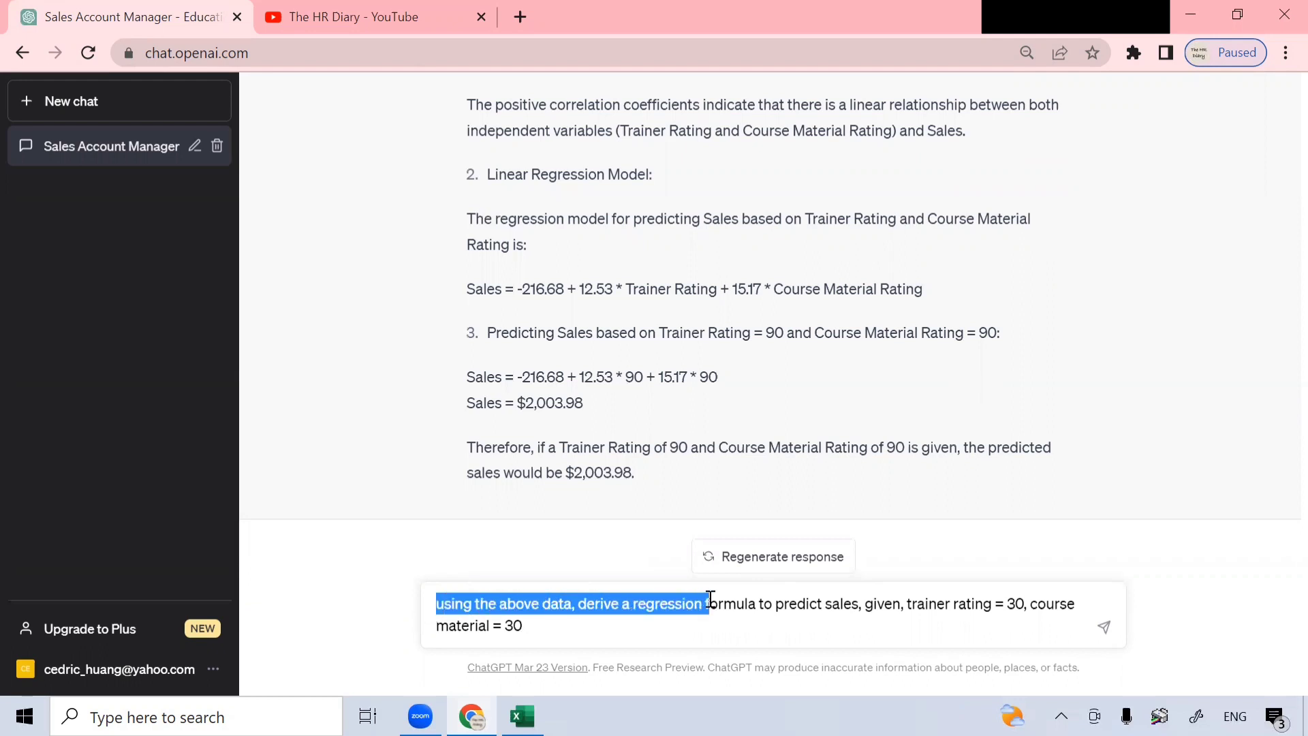
left_click_drag(710, 600, 895, 599)
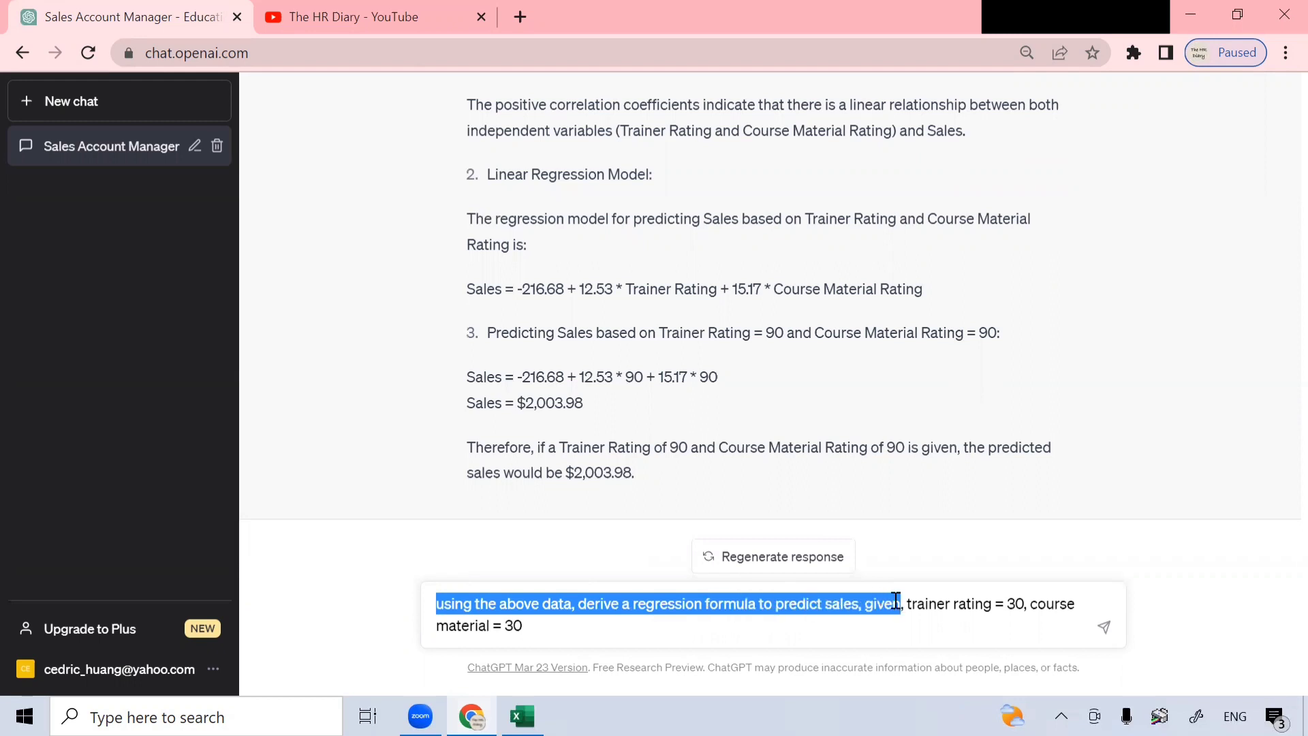
type("using th")
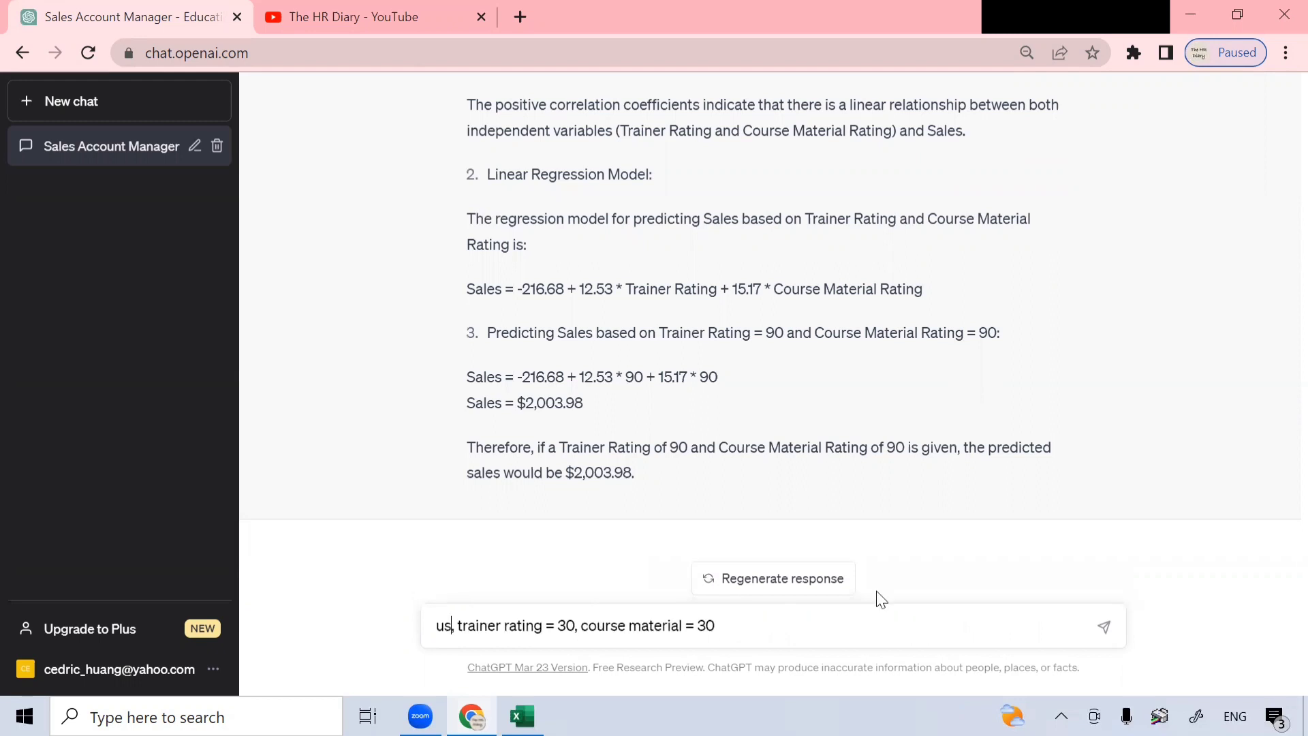
type("e same ")
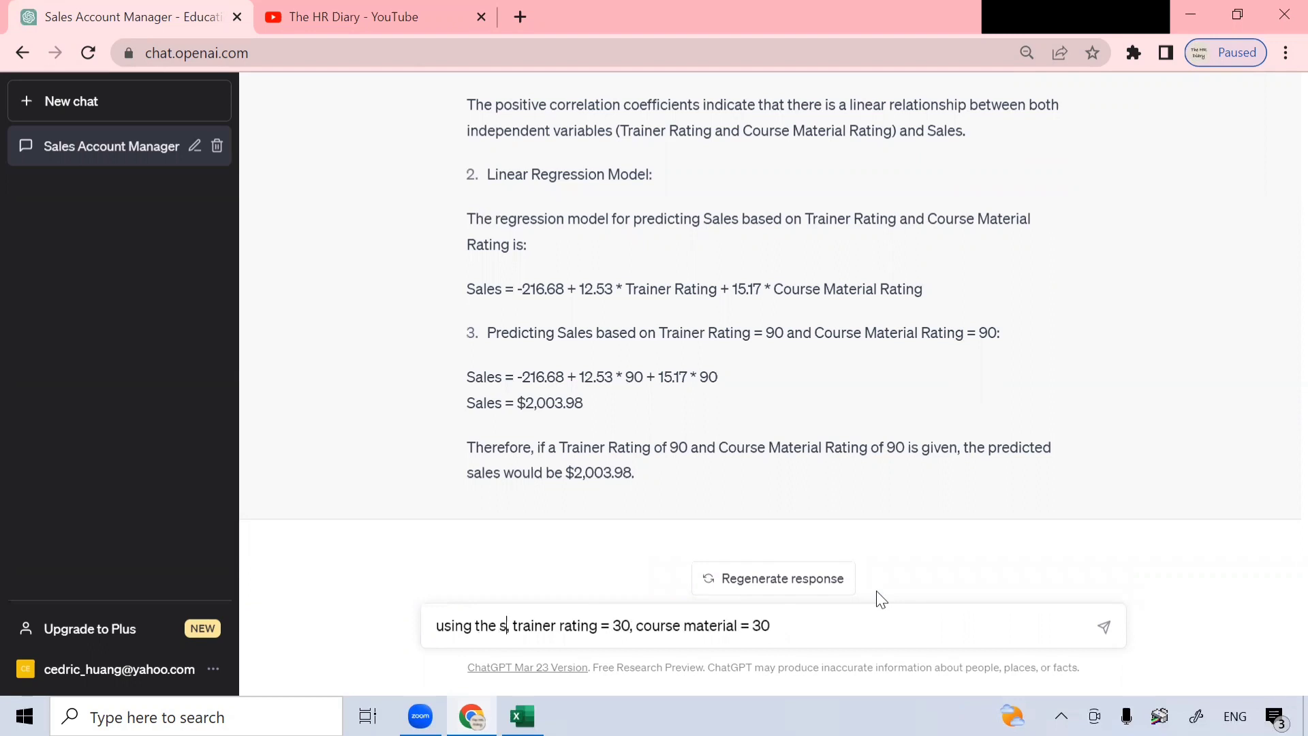
type("regression ")
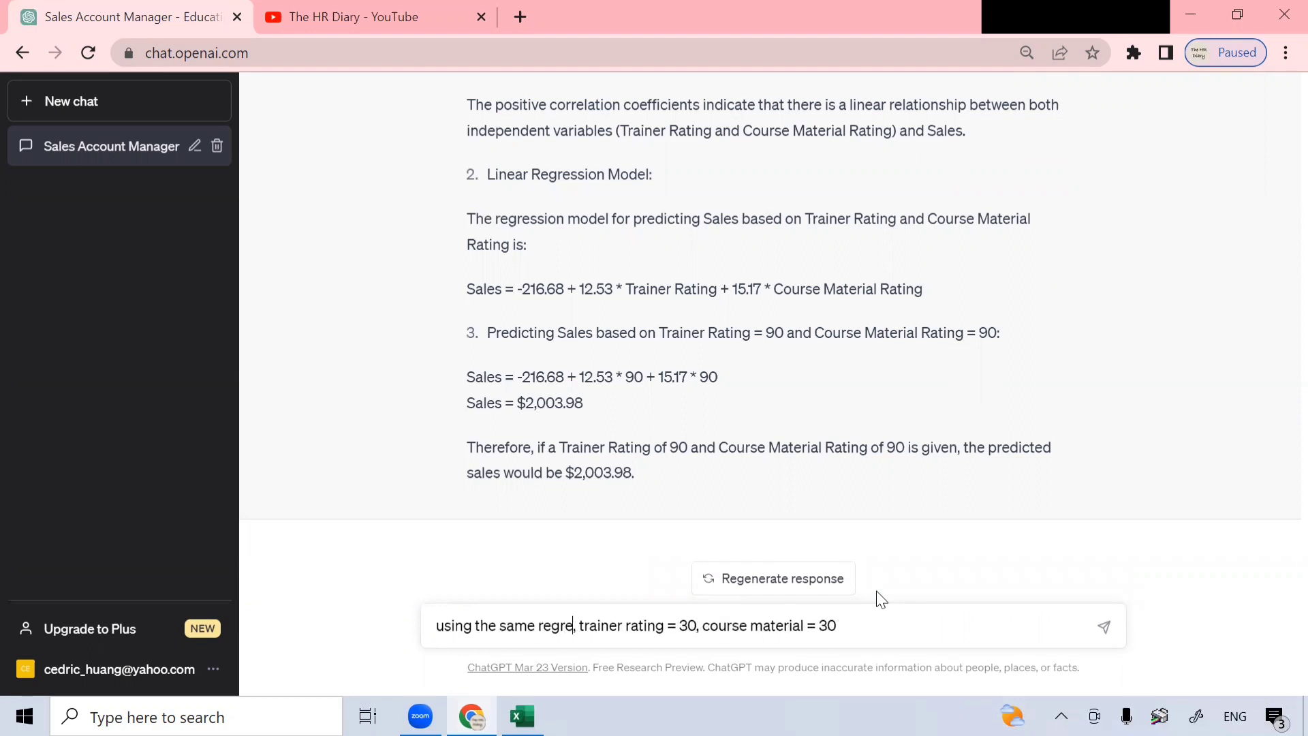
type("formula")
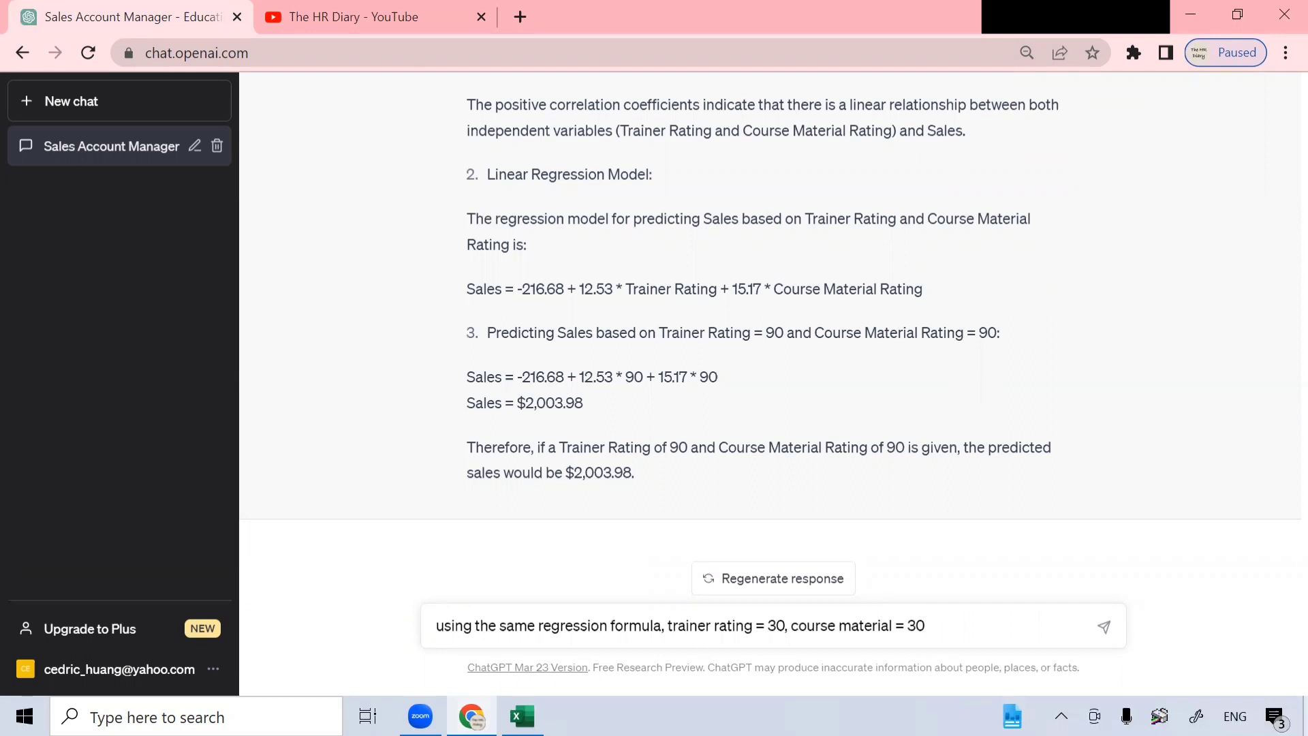
type("p")
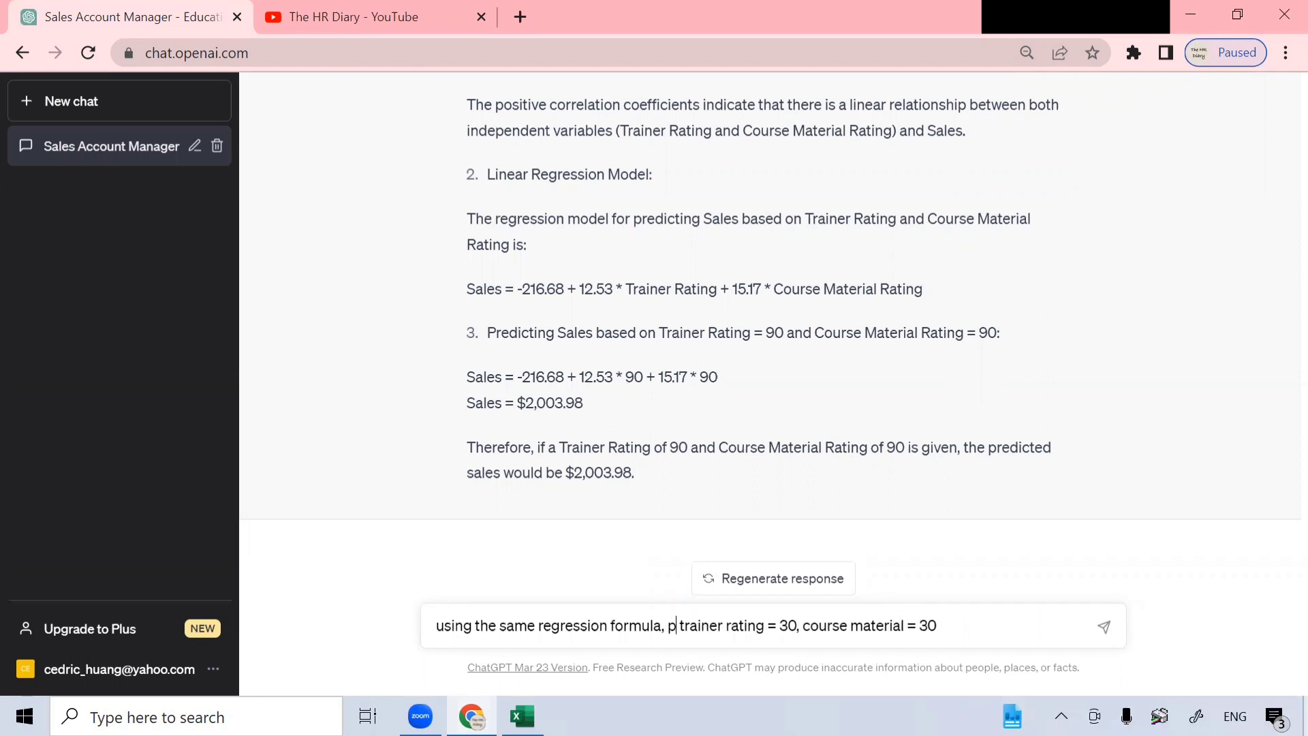
type("redict")
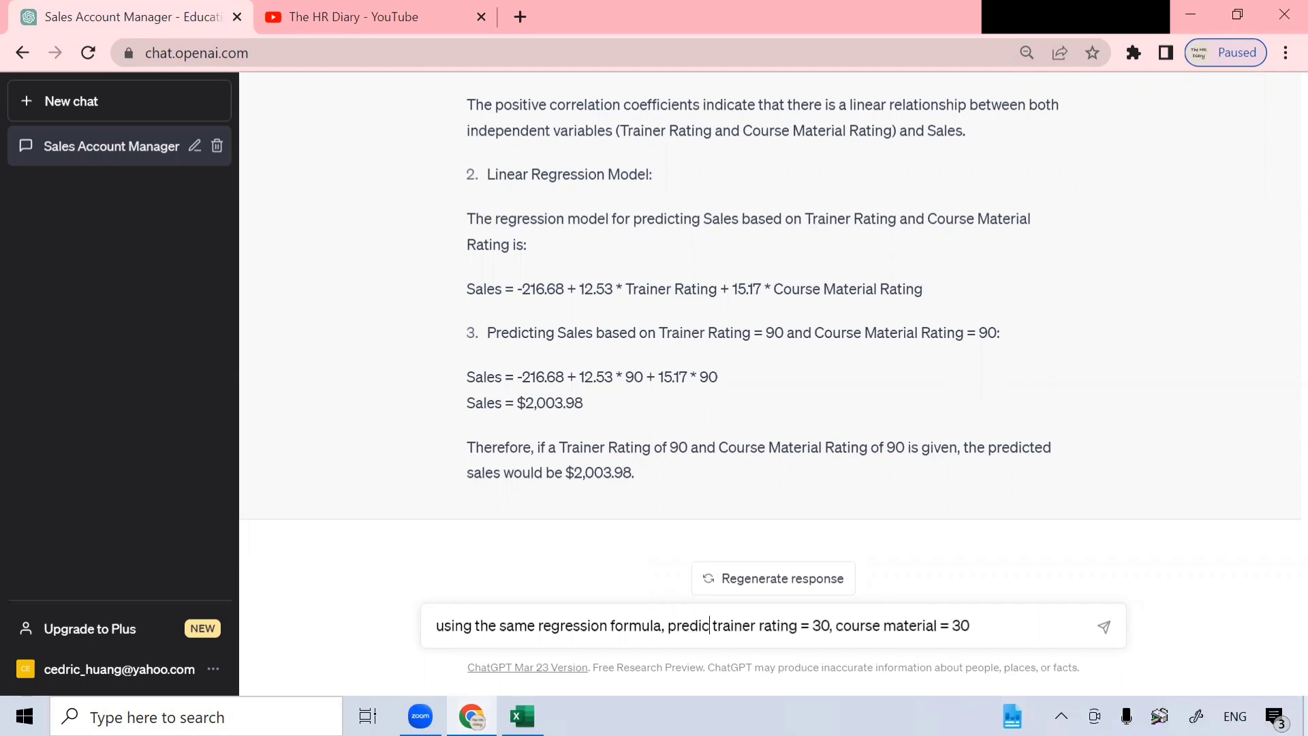
type(" the sales, ")
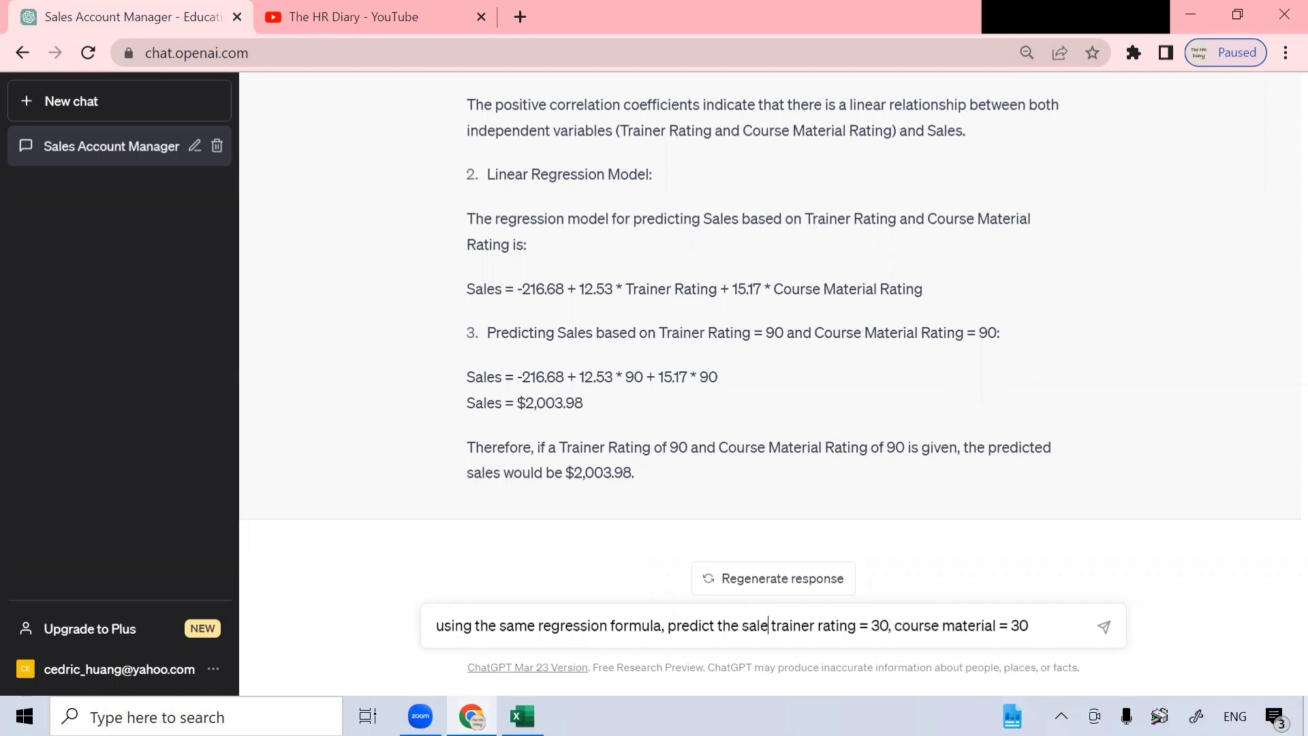
type("given")
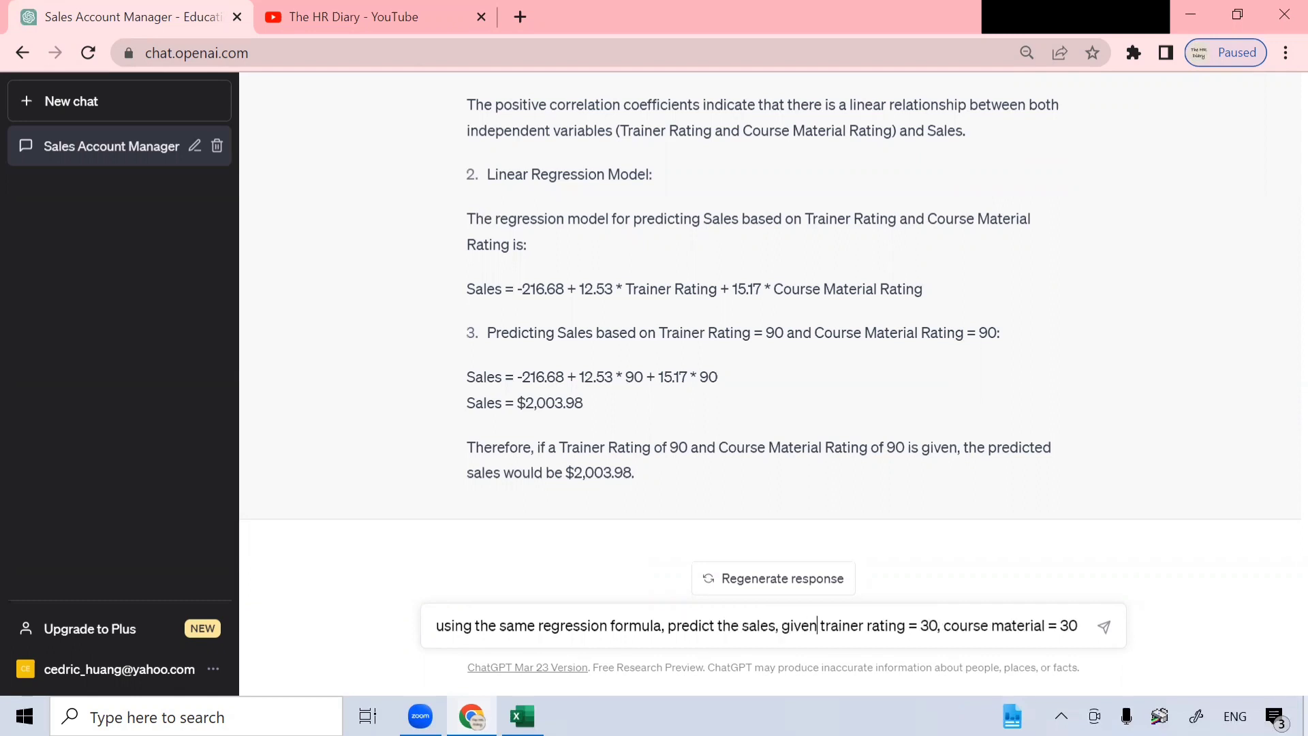
type(",")
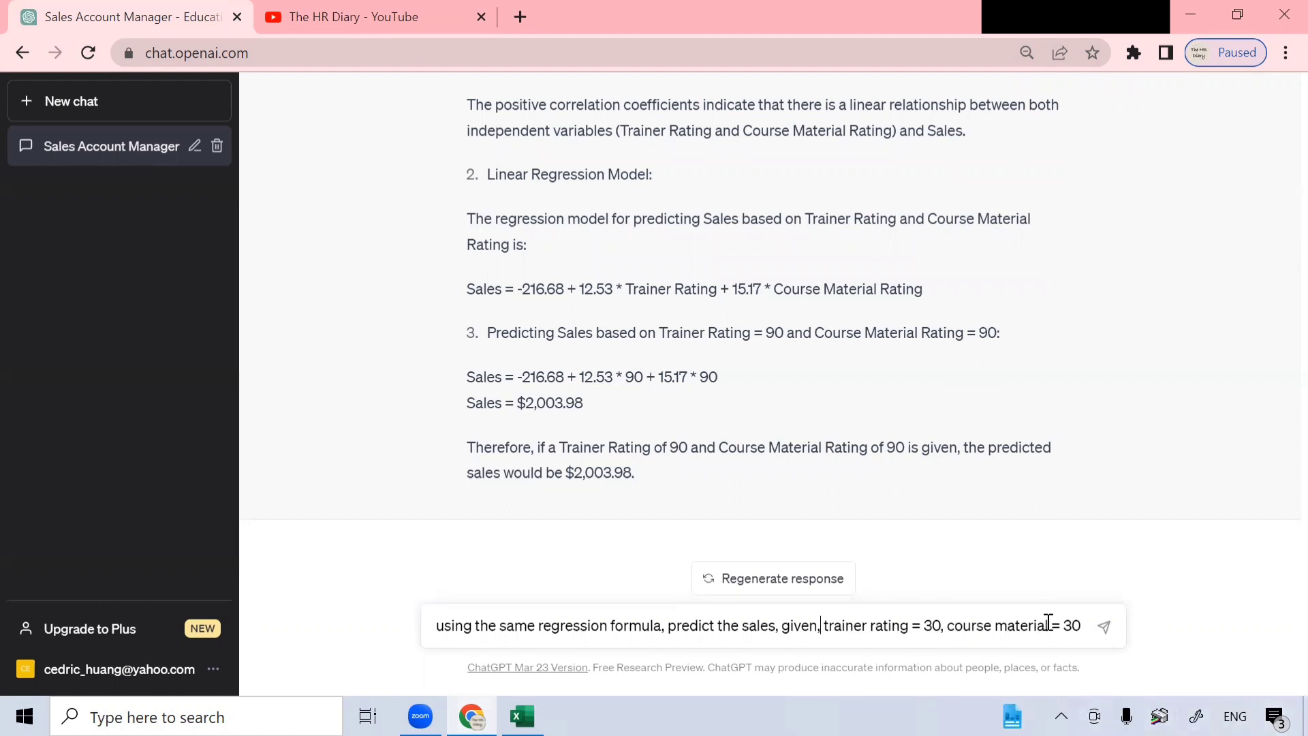
left_click(1106, 626)
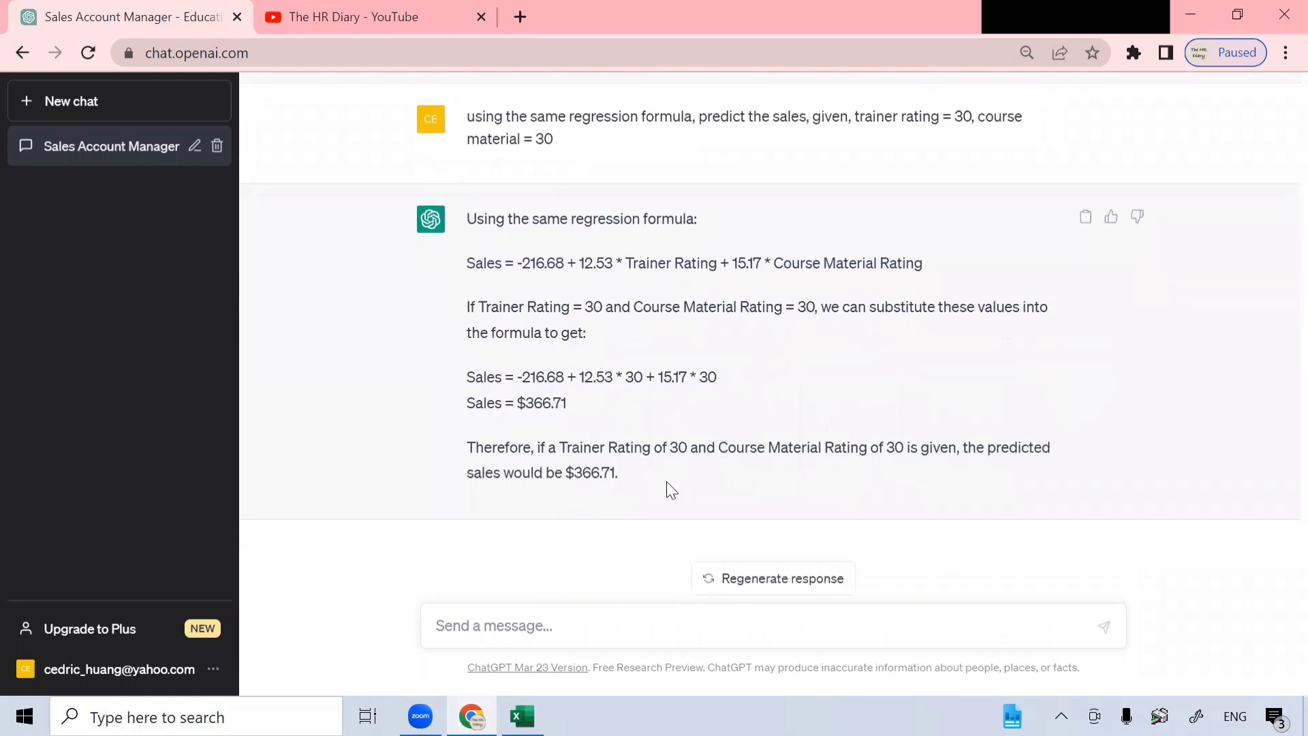
- Examine the answer's sales prediction for both ratings at 30 and compare it with the Trainer Rating, Course Material Rating and Sales table
left_click_drag(620, 475, 463, 448)
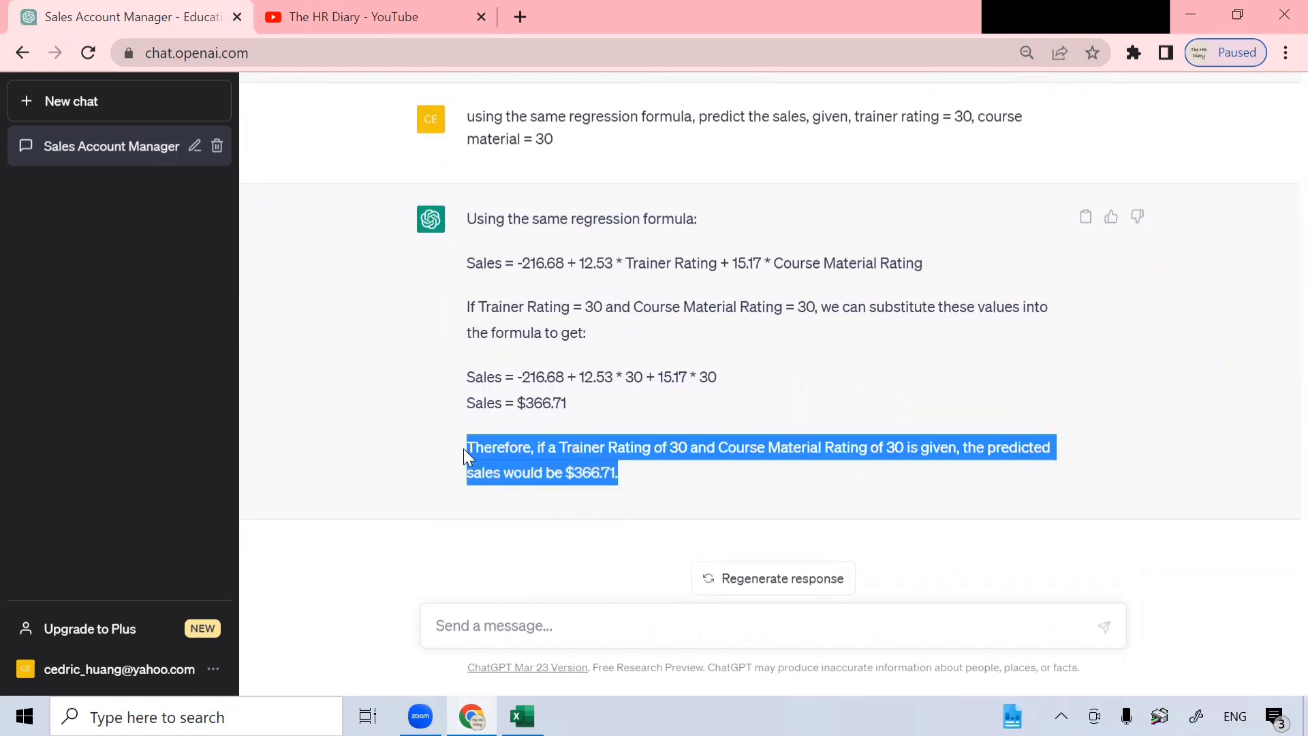
left_click(628, 487)
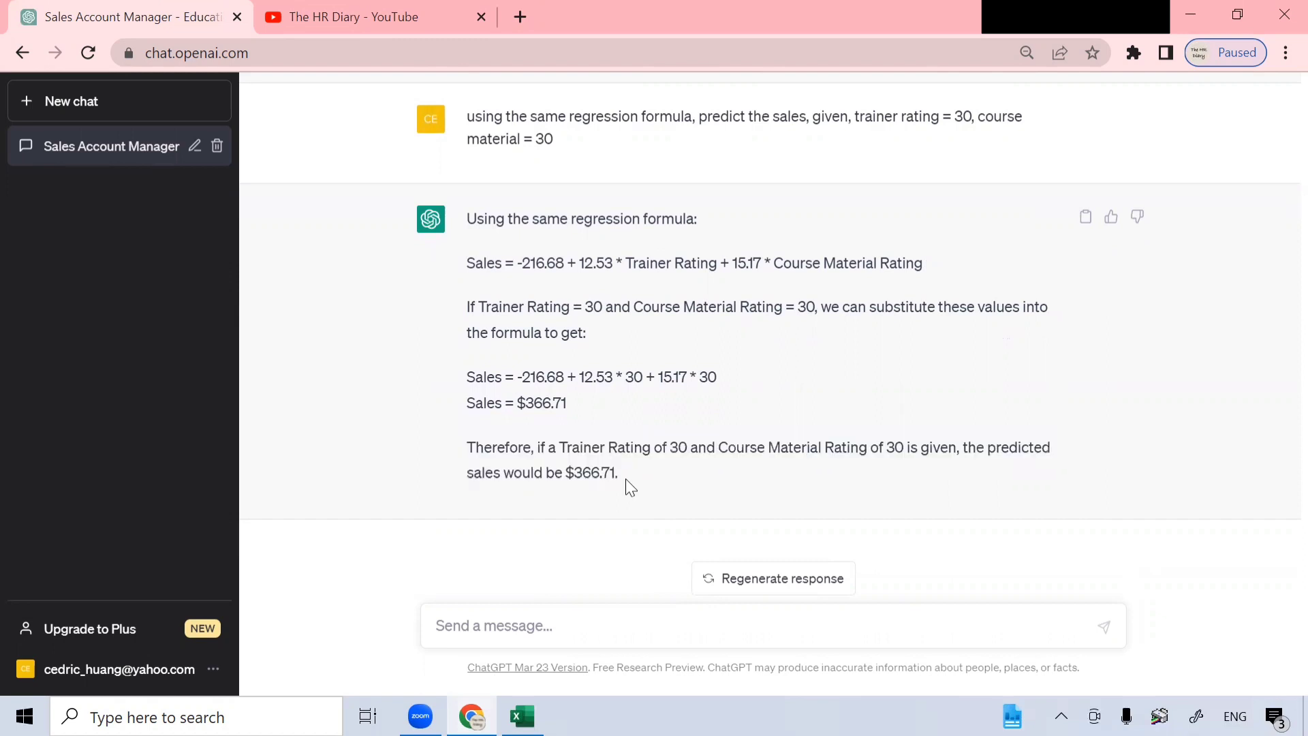
left_click_drag(628, 486, 466, 446)
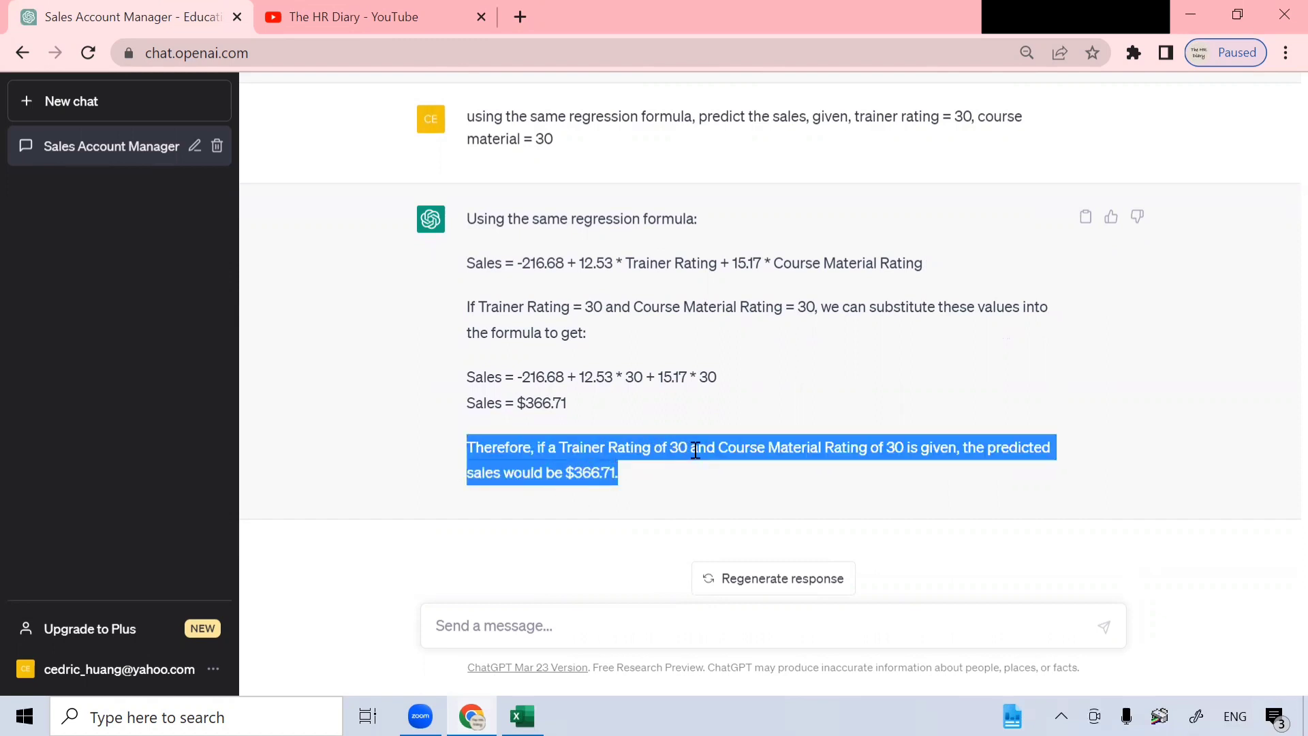
left_click(901, 451)
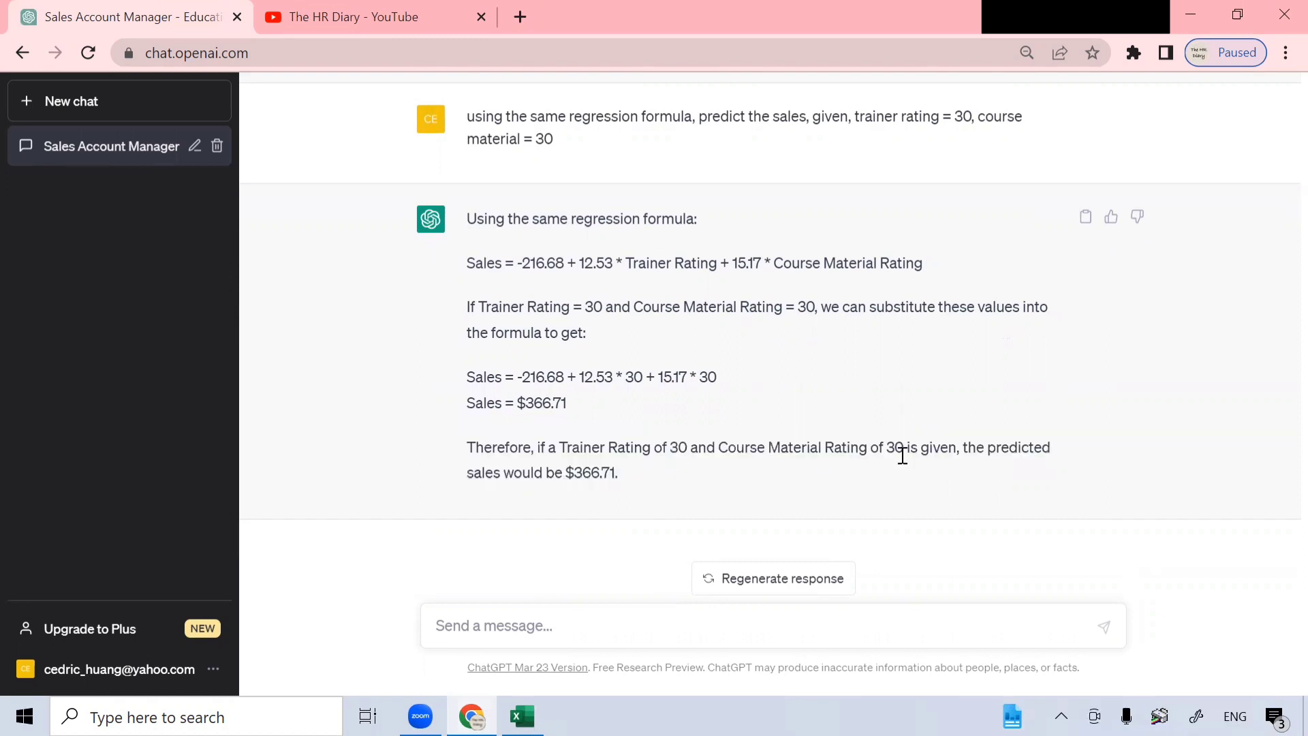
scroll(892, 469, "up", 15)
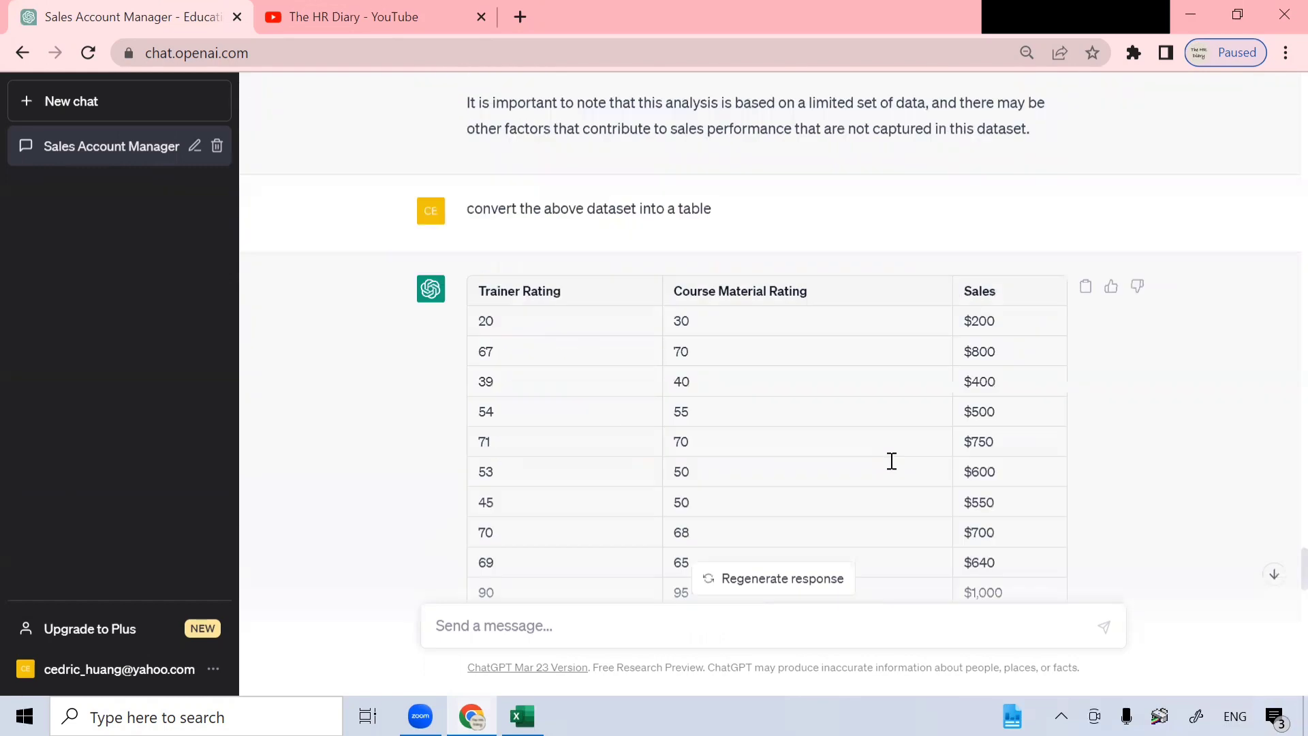
scroll(1020, 374, "down", 4)
scroll(983, 340, "down", 3)
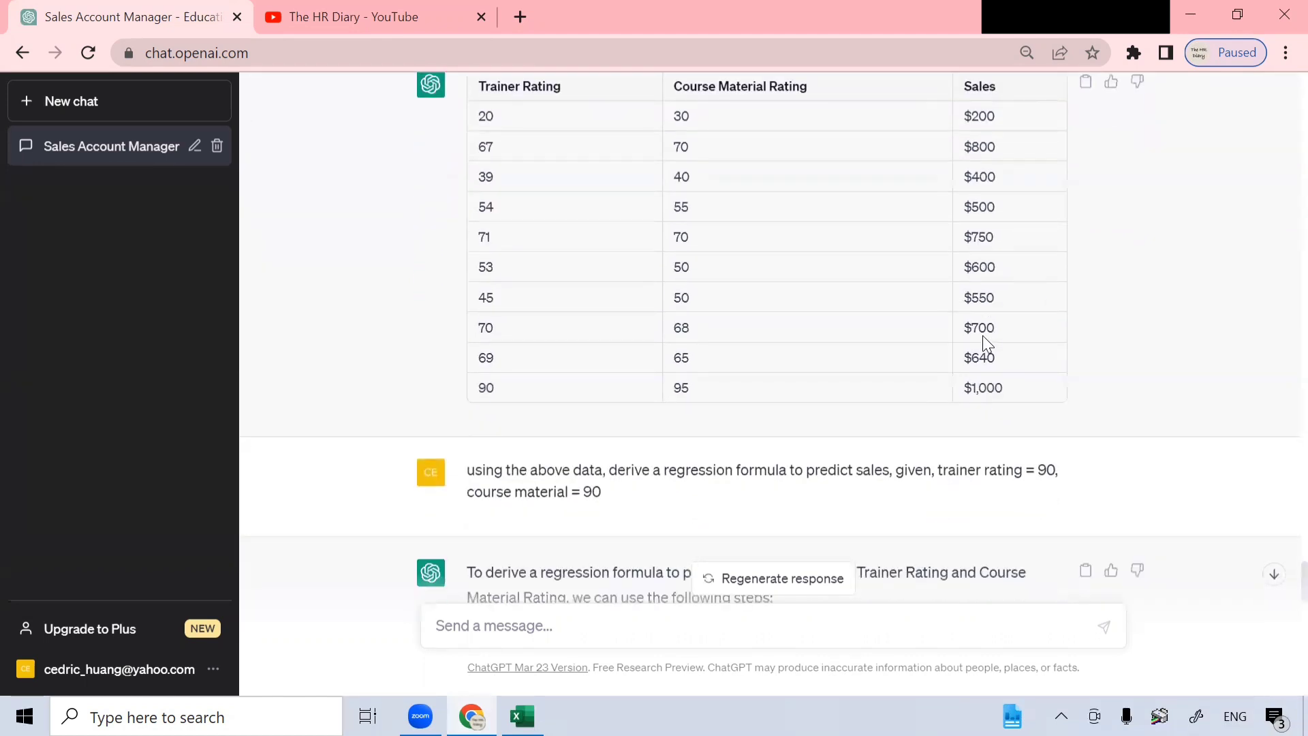
scroll(990, 225, "up", 2)
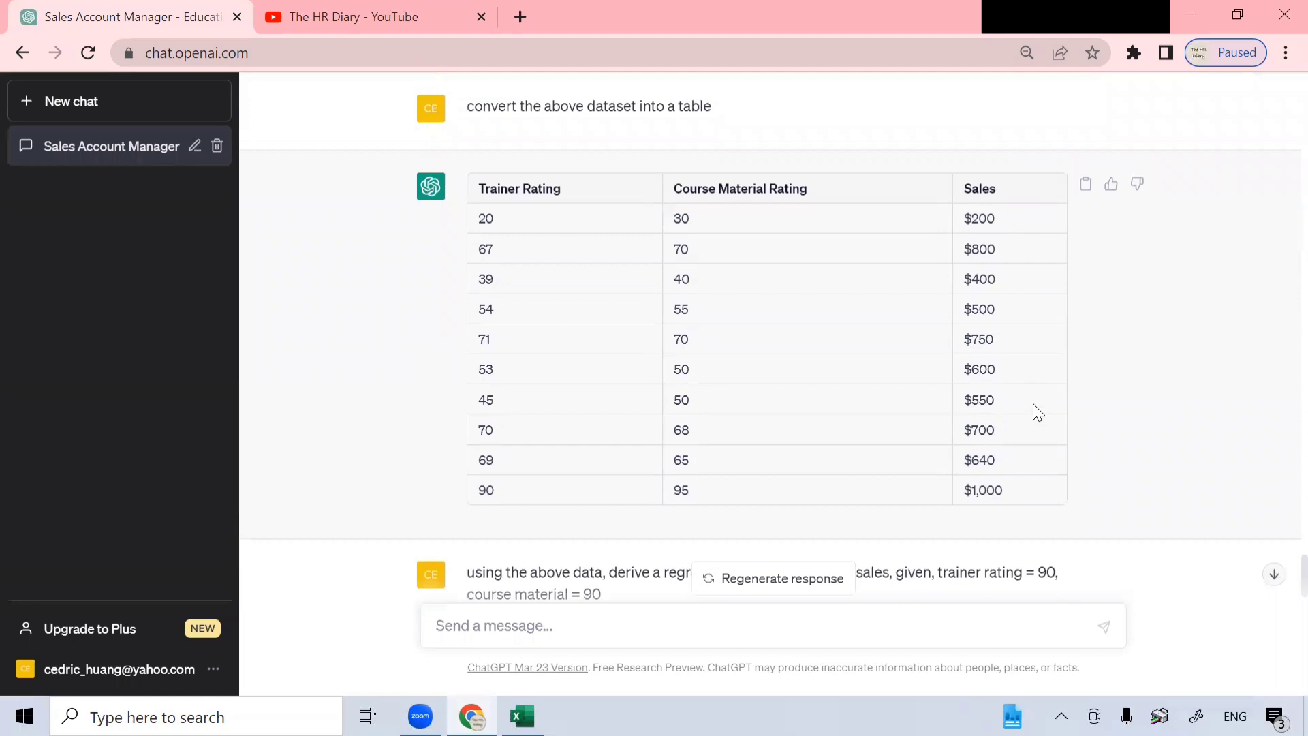
scroll(1033, 403, "down", 15)
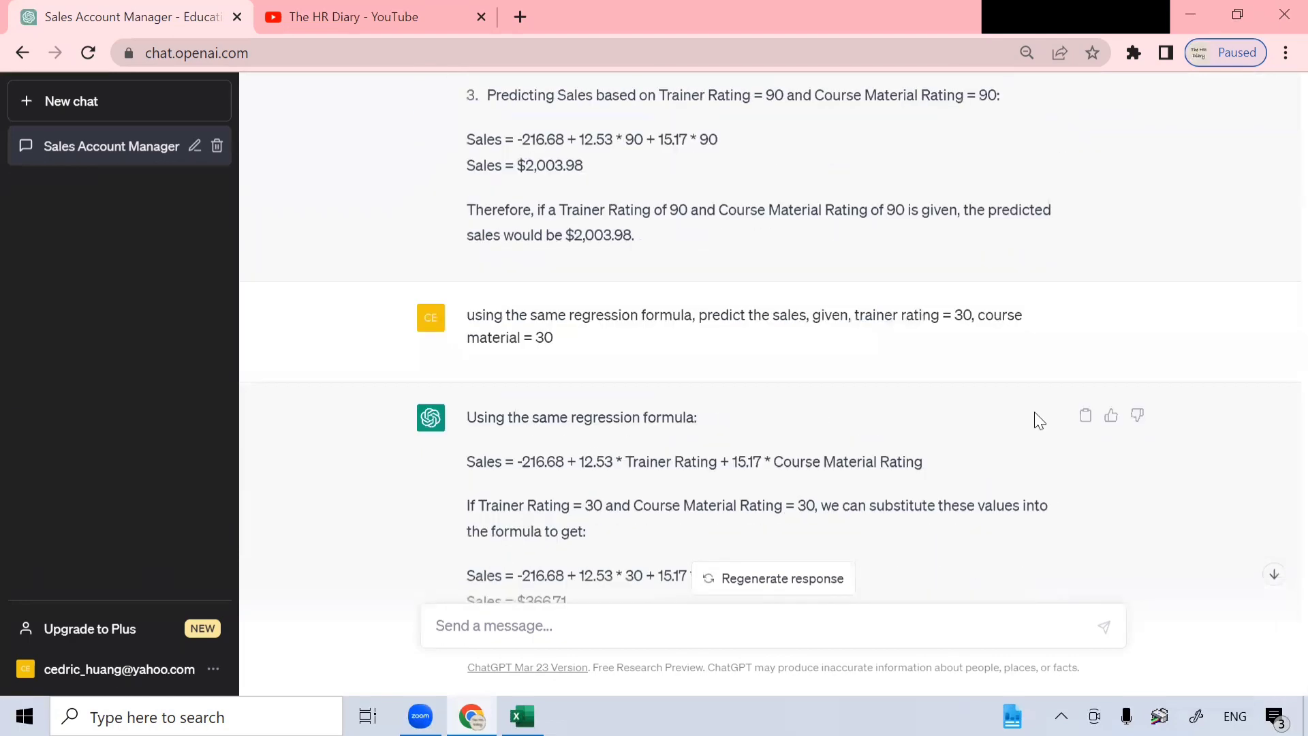
scroll(1033, 413, "down", 3)
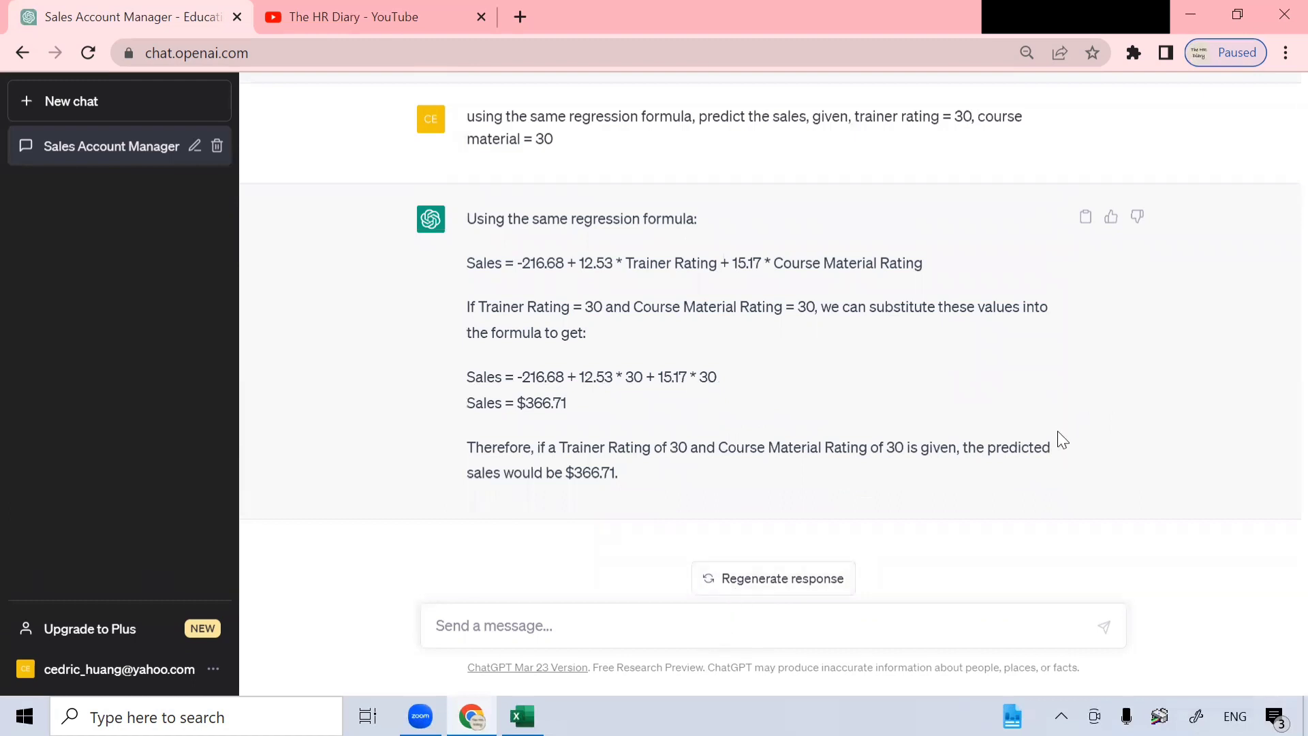
- Send the prompt "using the same regression formula, predict the increase in sales amount, for every 1% increase in trainer rating"
left_click(849, 626)
type("using th")
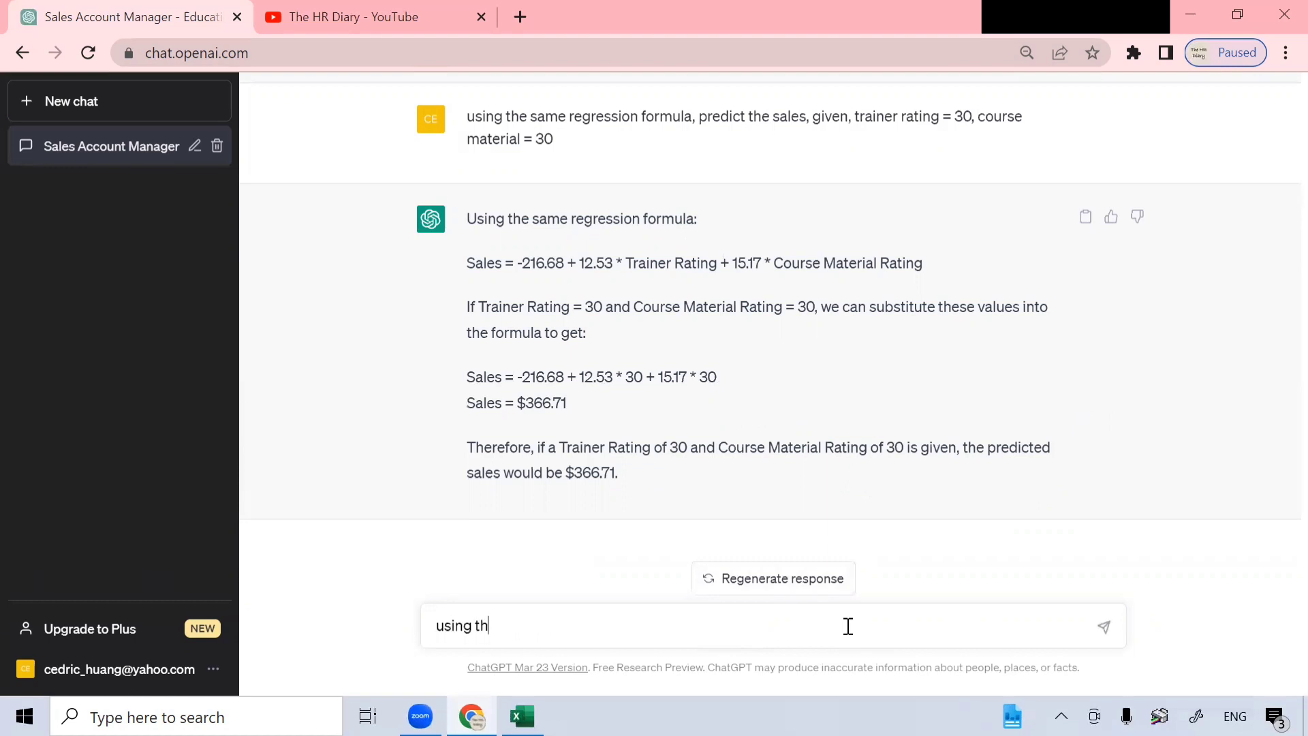
type("e same regression form")
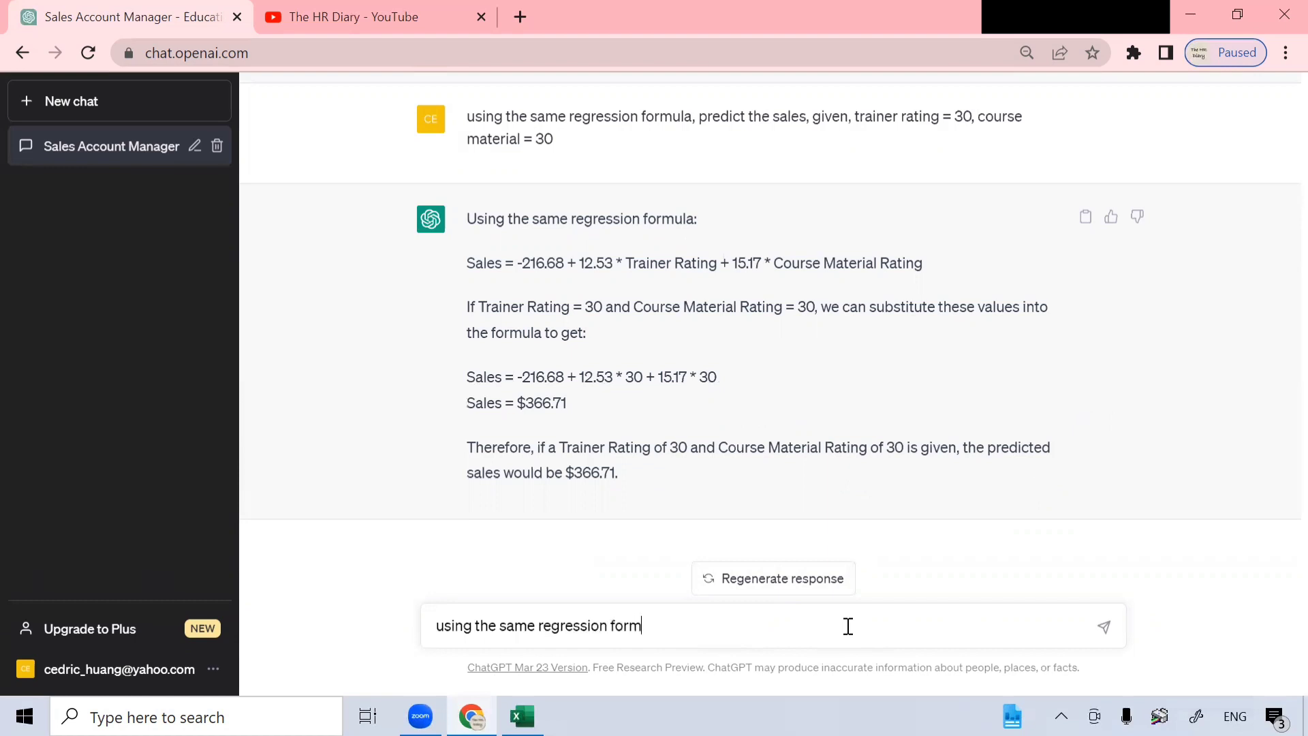
type("ula, predict the incre")
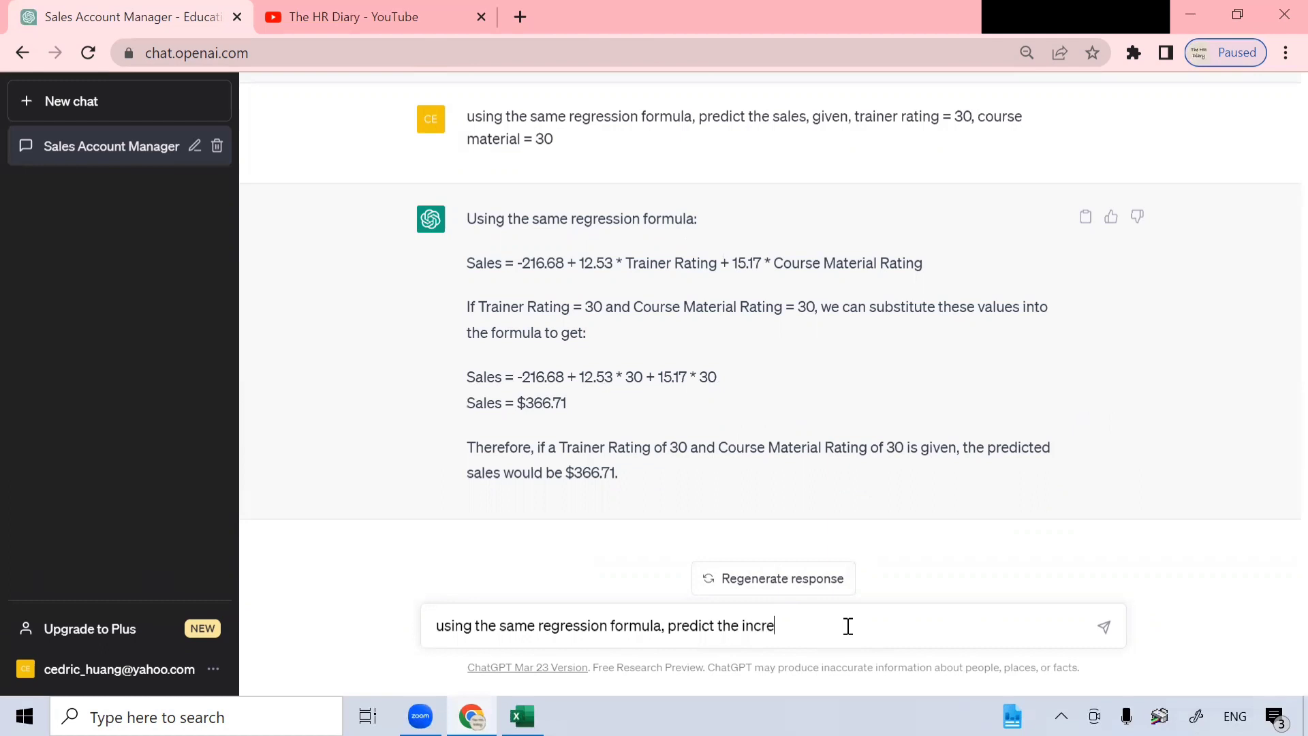
type("ase in sales amount, for every")
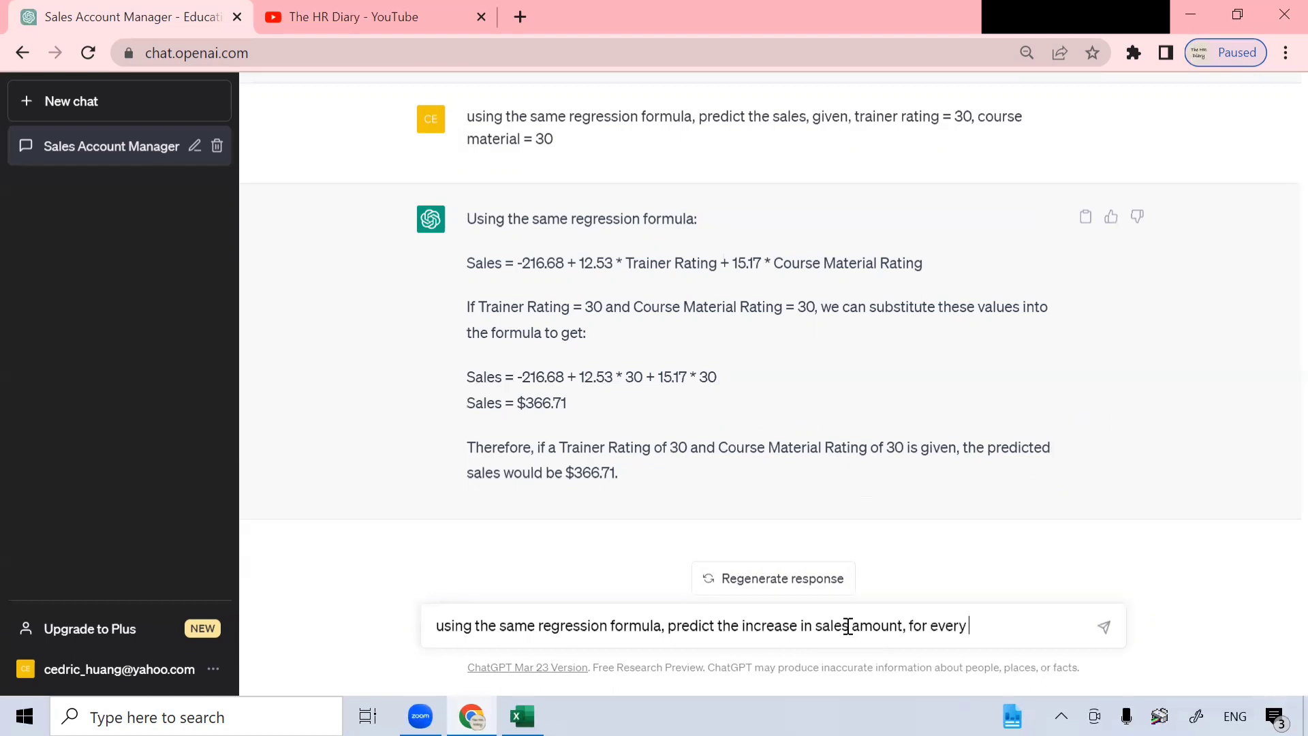
type(" 1% increase in trainger")
key("BackSpace")
key("BackSpace")
key("BackSpace")
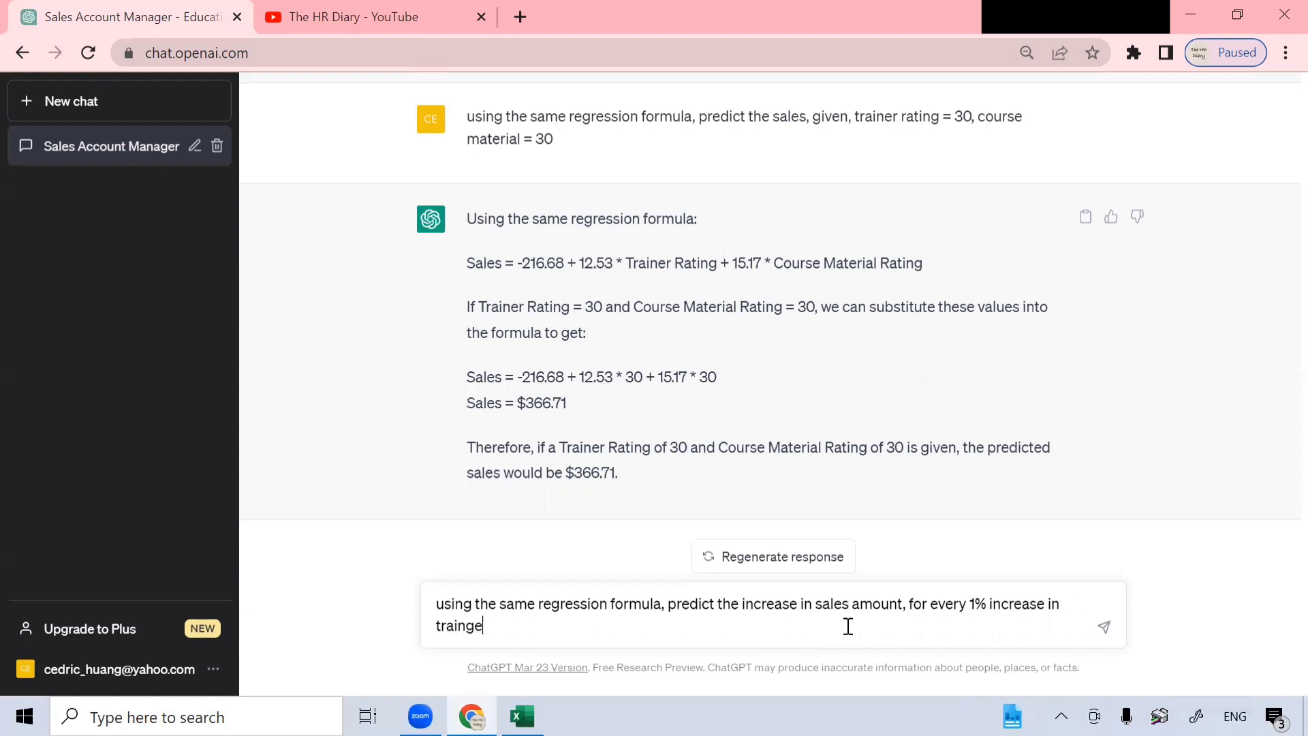
type("er ratin")
left_click(1104, 627)
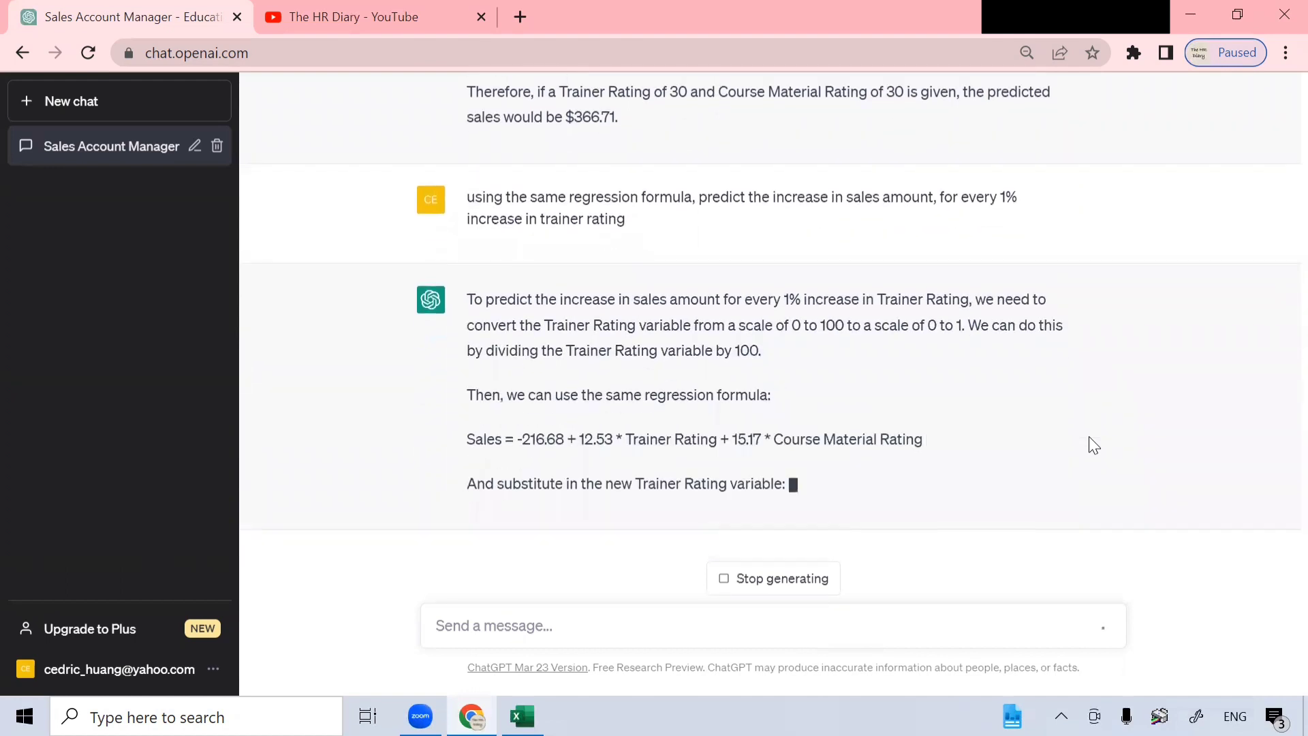
- Review the 1% trainer rating prompt and examine the answer's regression formula, derivative, worked example and conclusion on the sales increase
scroll(1088, 440, "up", 3)
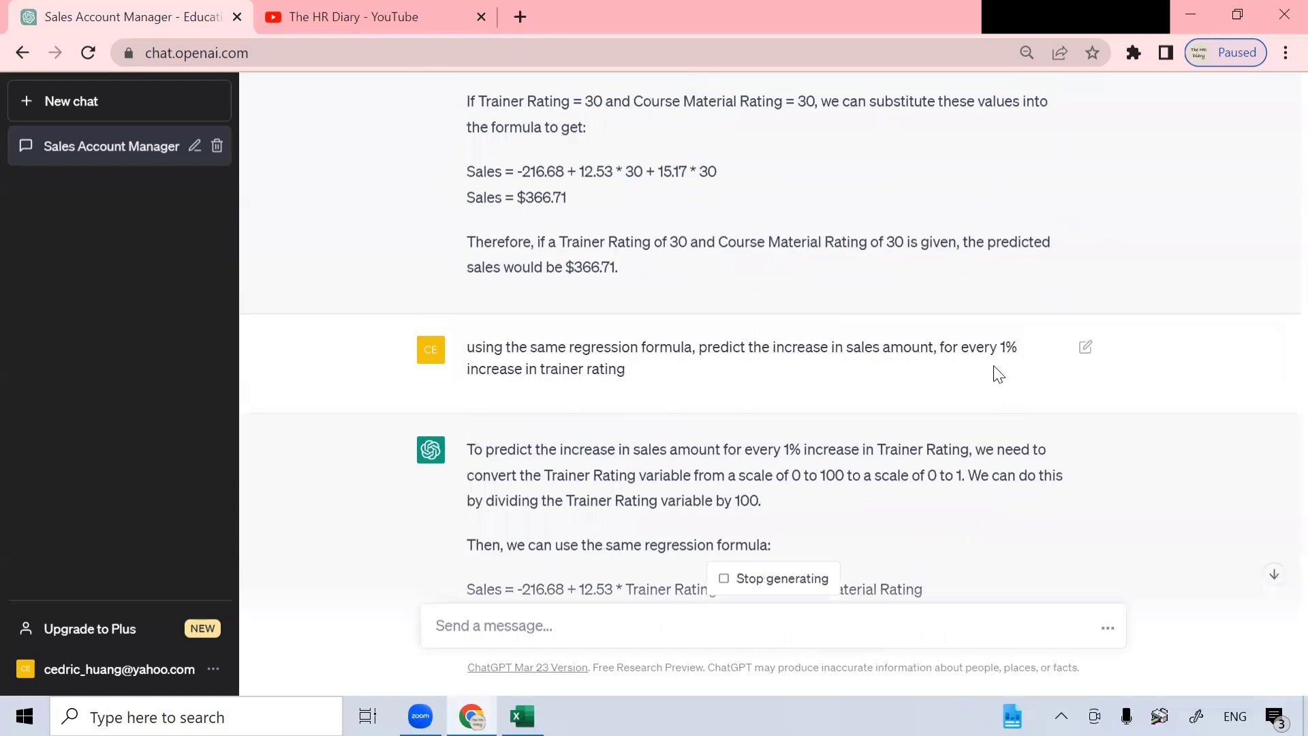
left_click_drag(997, 350, 999, 359)
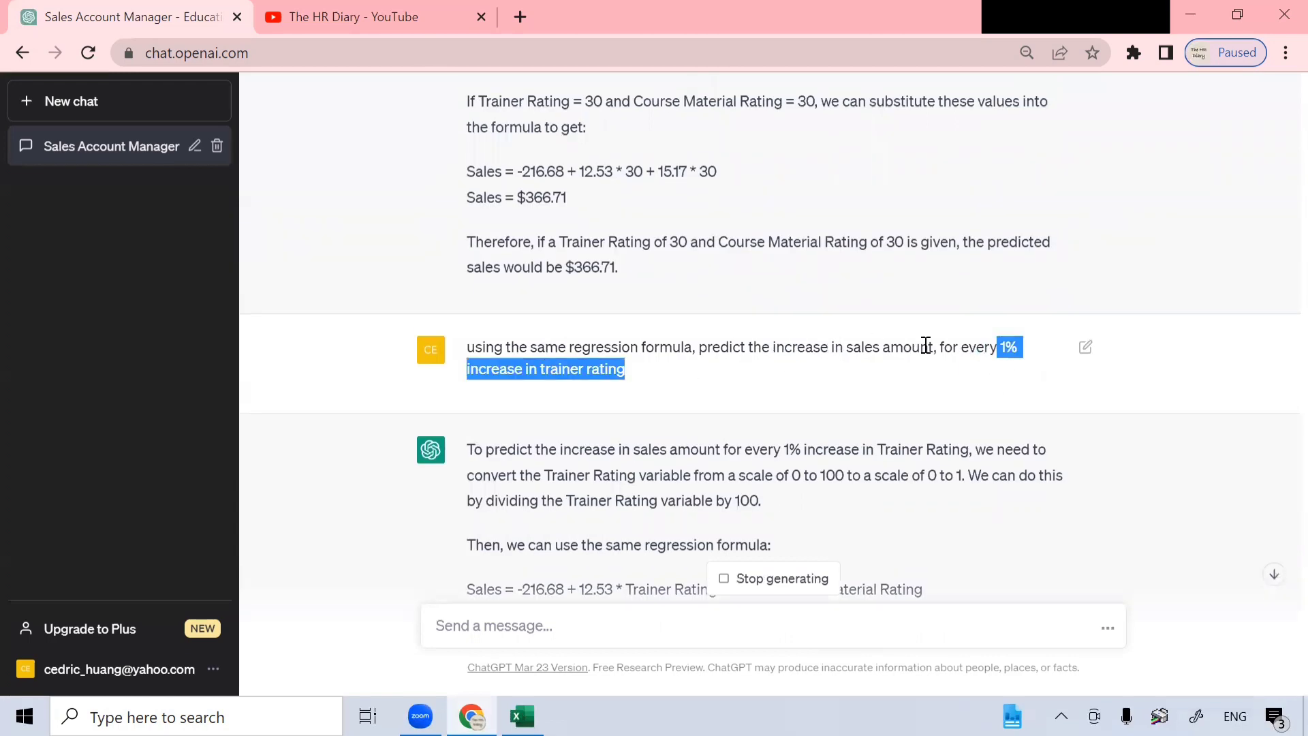
left_click_drag(933, 346, 830, 351)
scroll(839, 371, "down", 4)
scroll(874, 326, "down", 2)
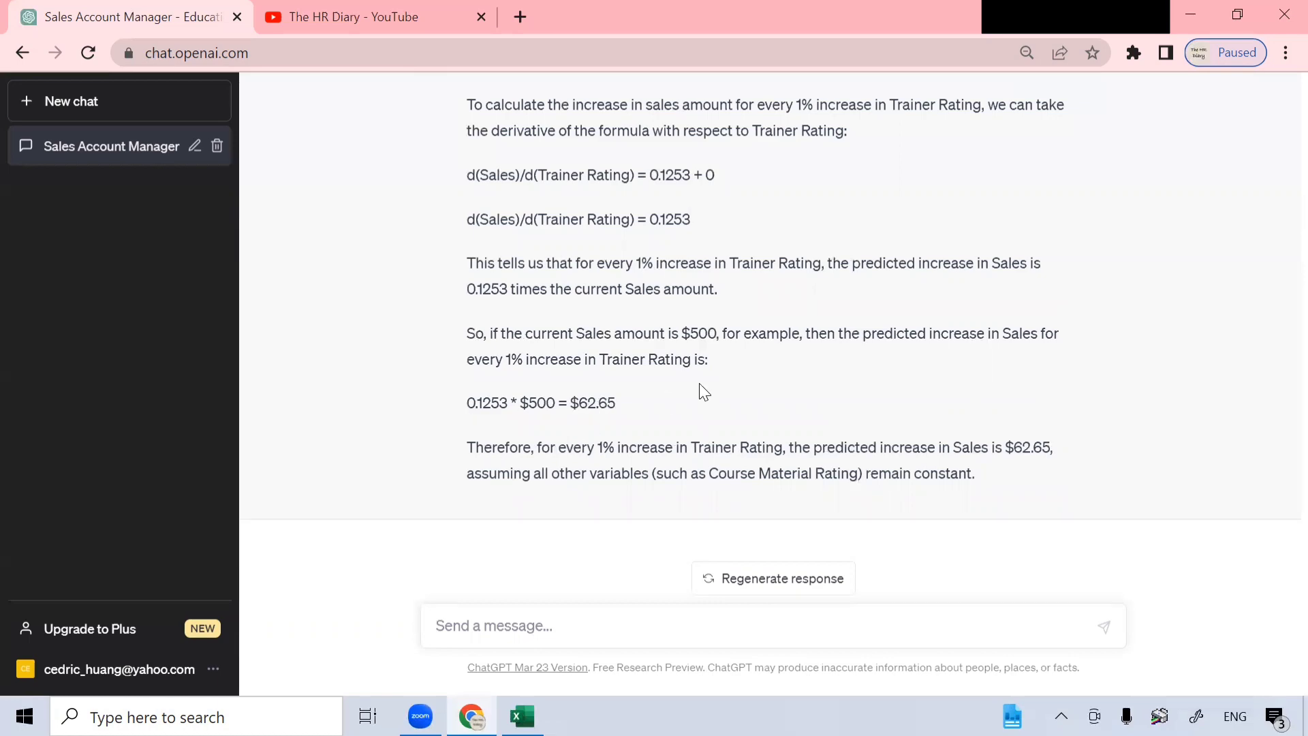
scroll(699, 383, "up", 4)
scroll(705, 327, "down", 4)
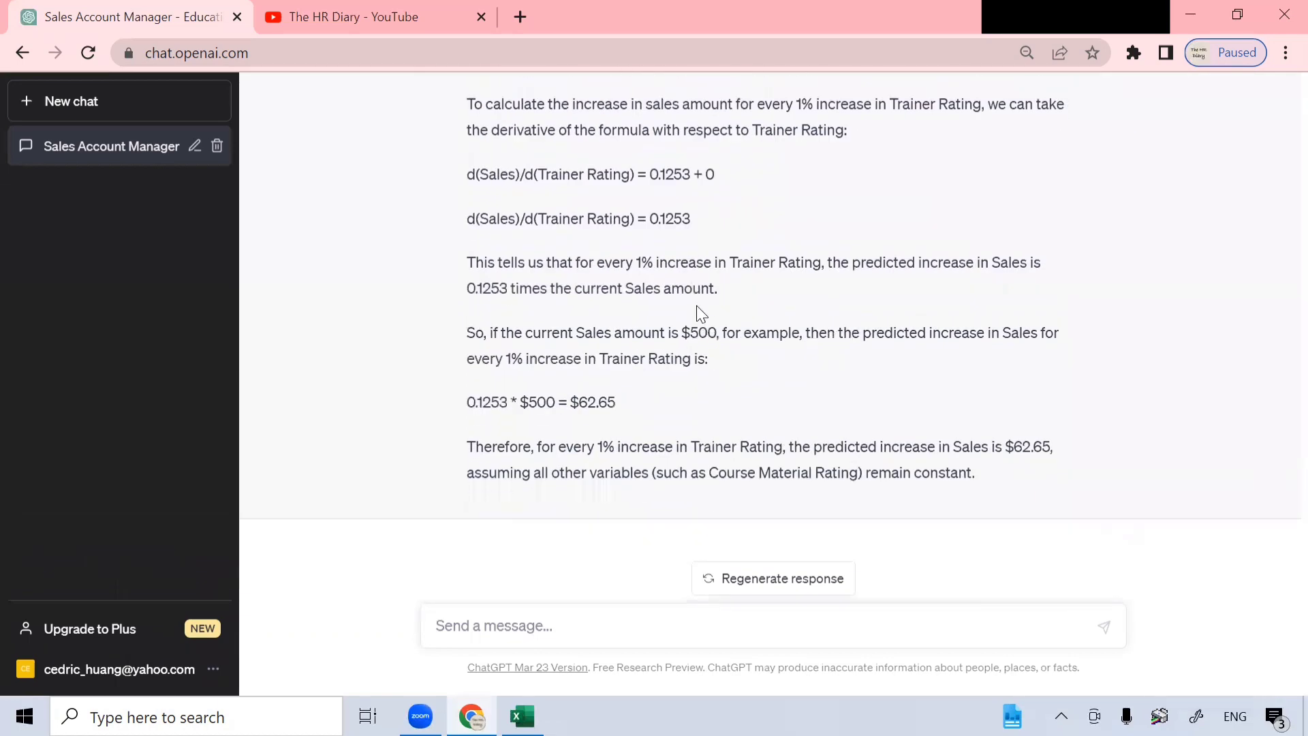
scroll(658, 266, "up", 5)
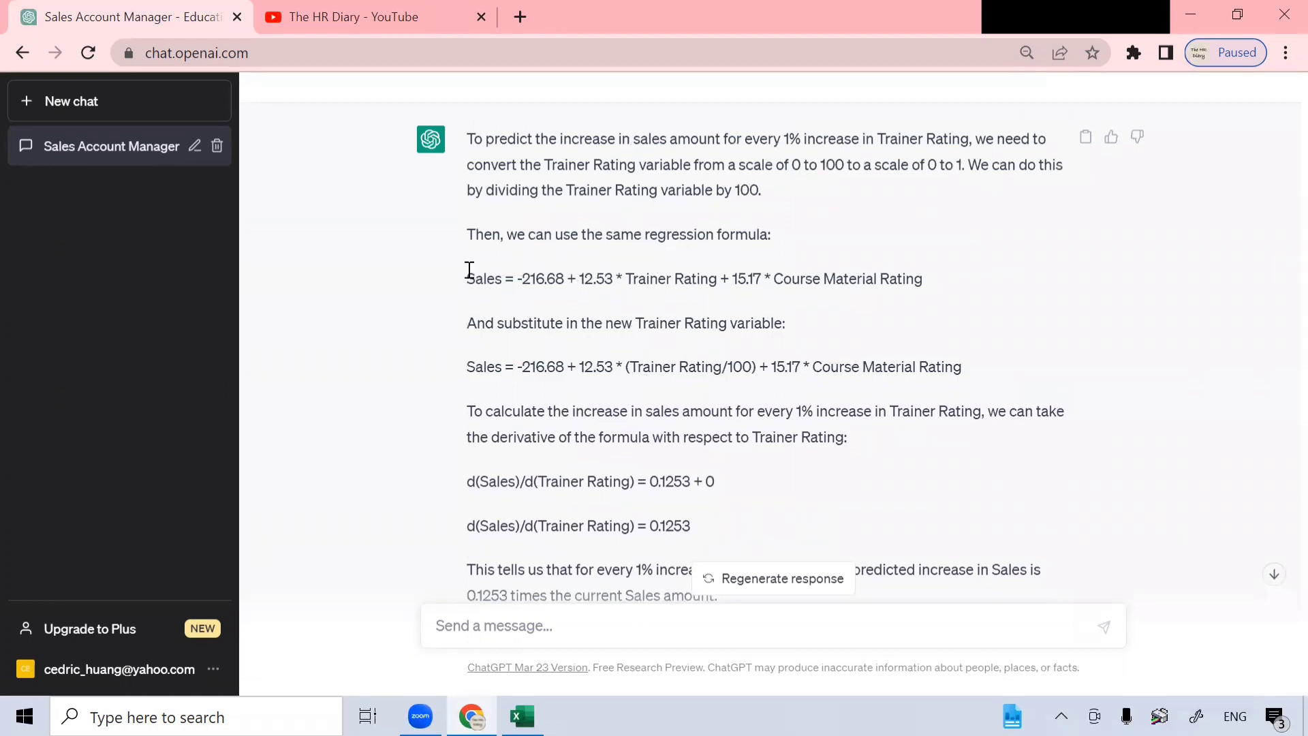
left_click_drag(469, 270, 971, 274)
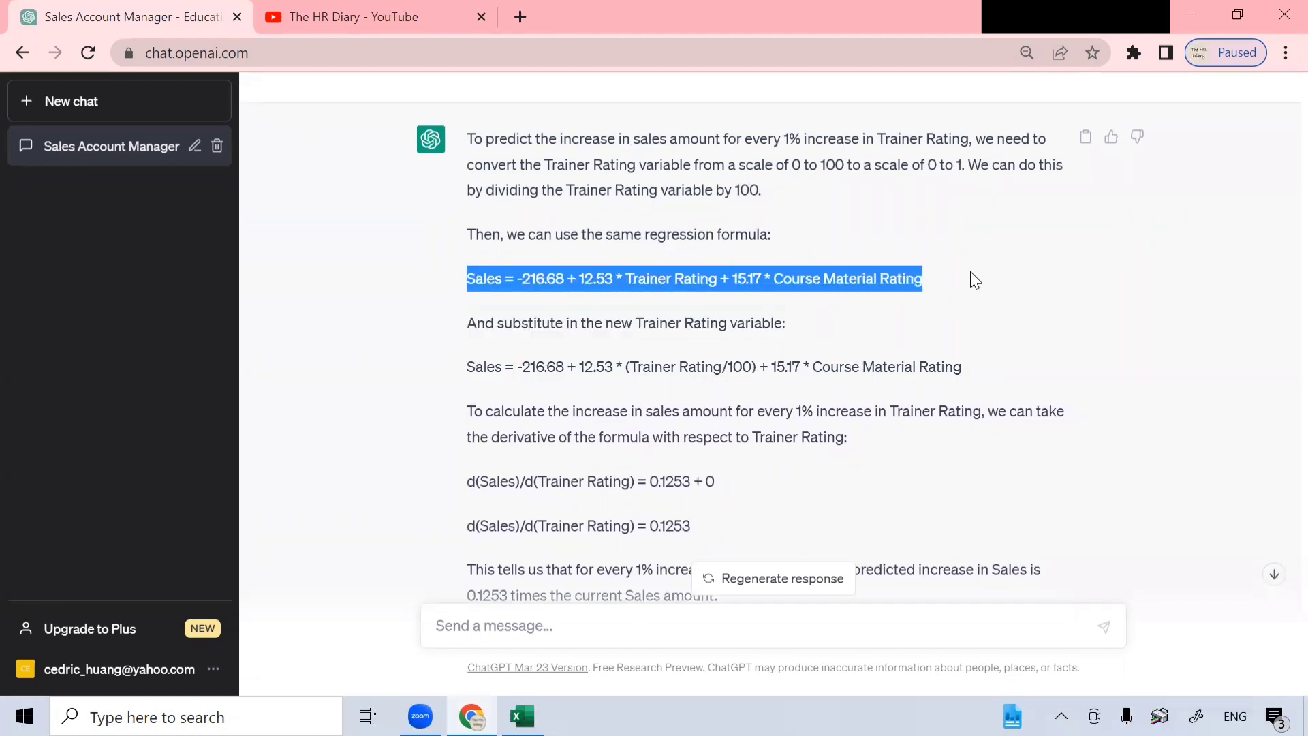
scroll(971, 274, "down", 5)
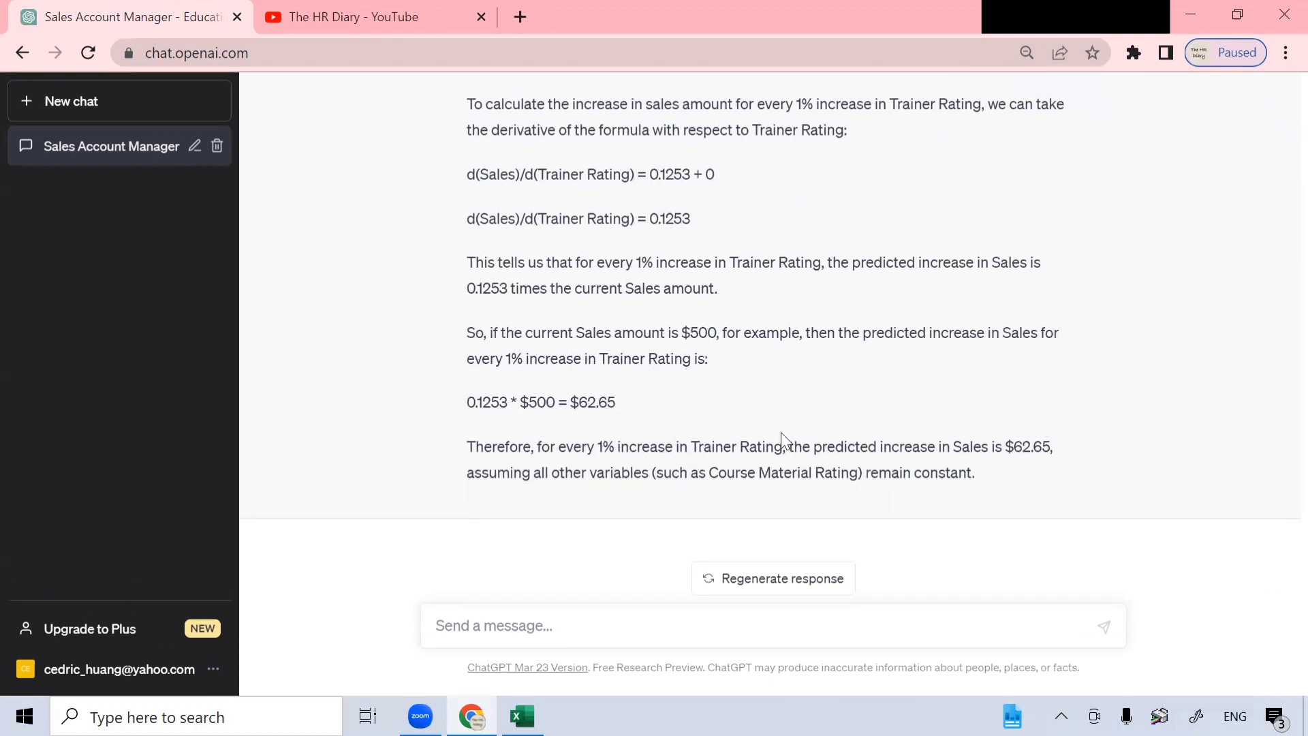
- Copy the earlier prompt about every 1% increase in trainer rating and paste it into the message box
left_click_drag(558, 446, 968, 471)
scroll(966, 467, "up", 6)
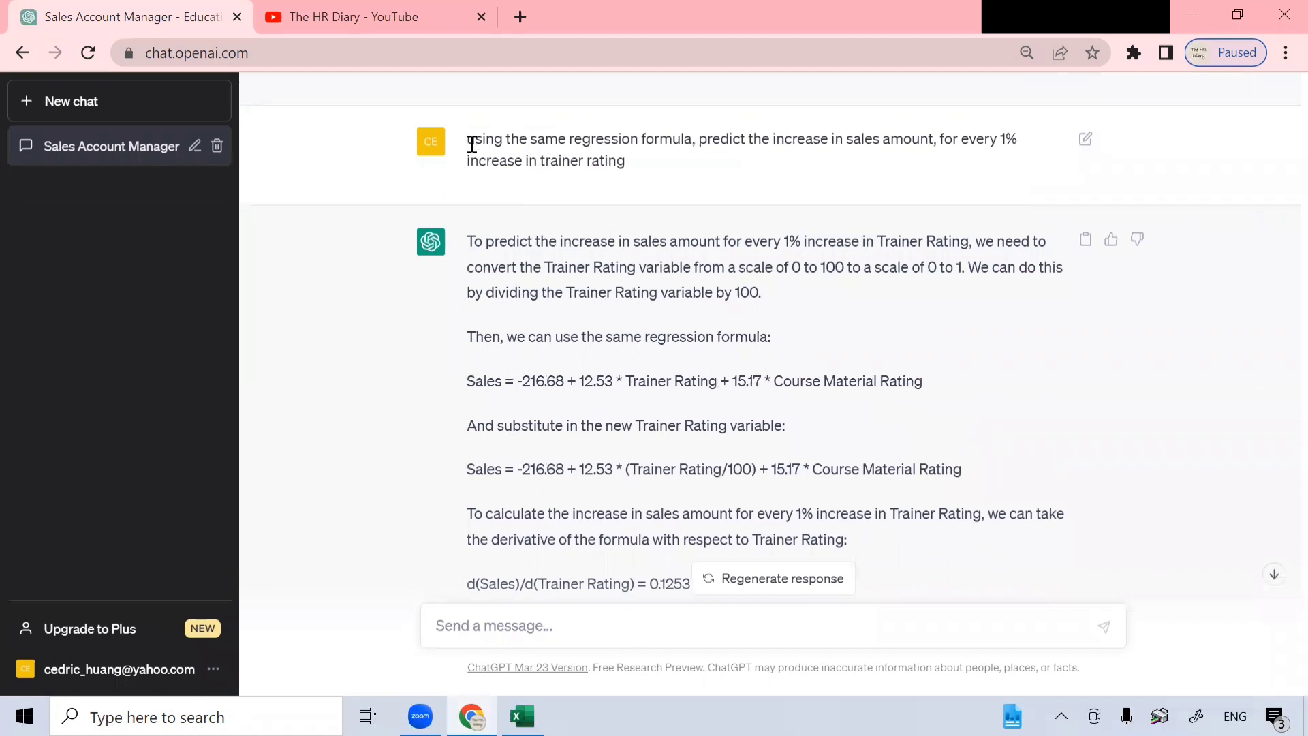
left_click_drag(467, 138, 632, 170)
key("ctrl+c")
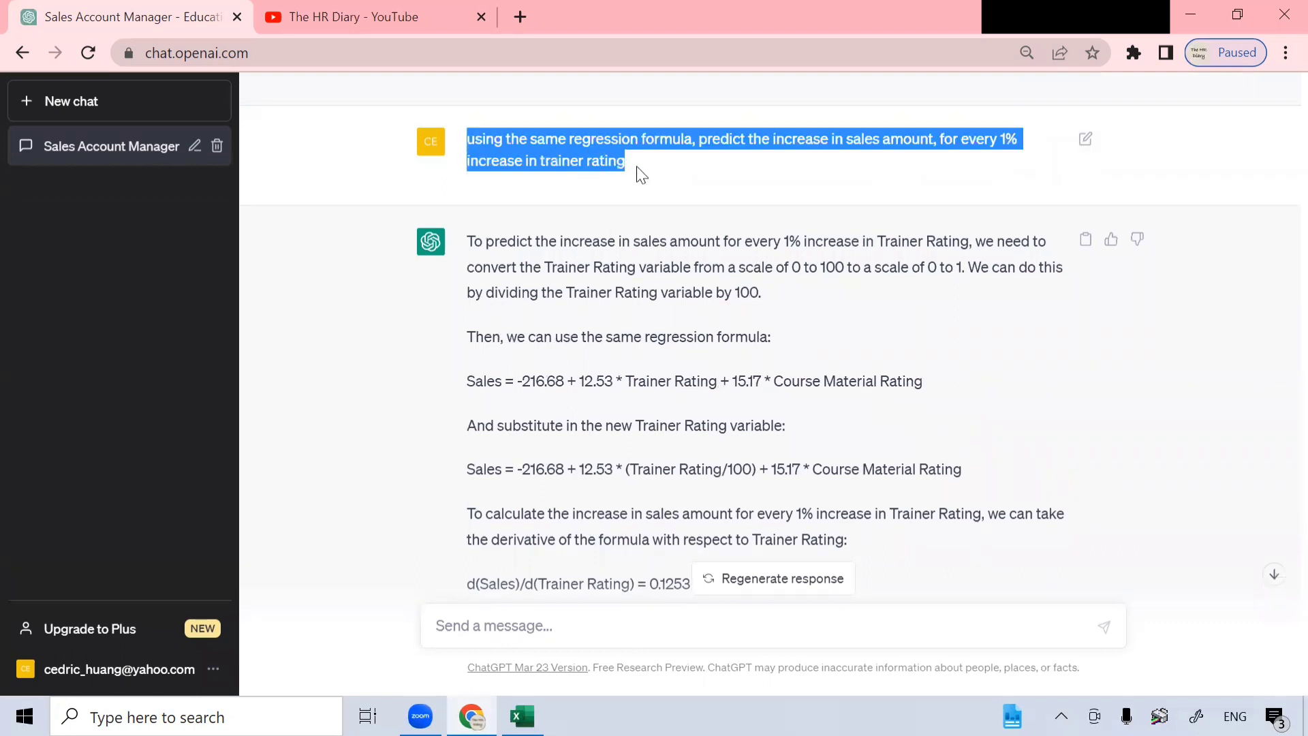
right_click(626, 153)
left_click(654, 164)
scroll(647, 486, "down", 6)
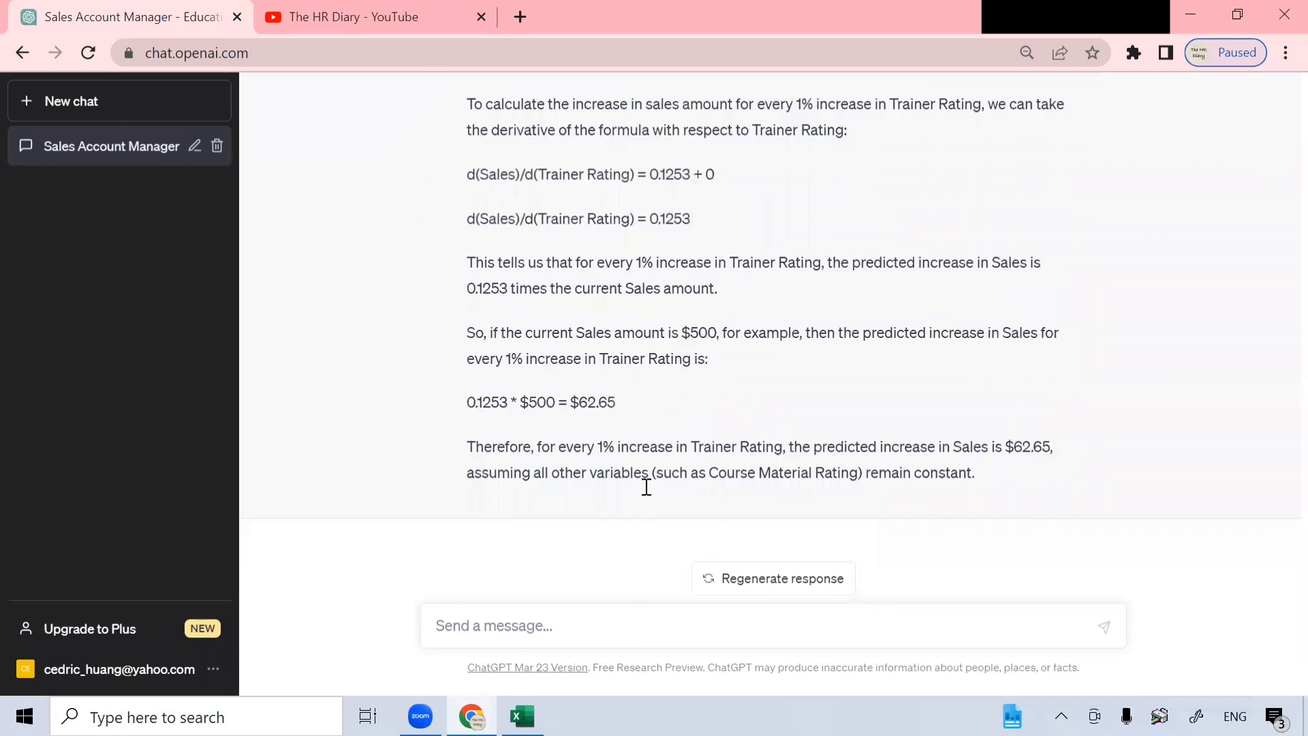
right_click(559, 626)
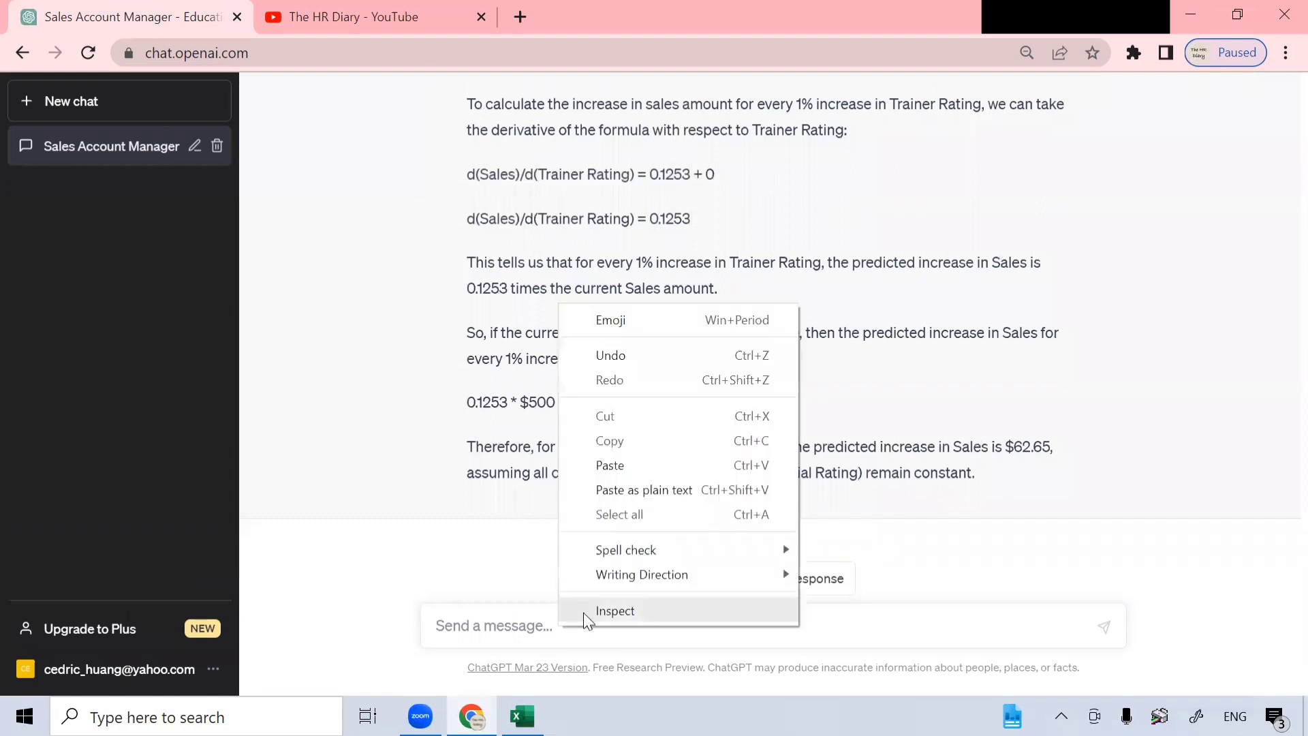
left_click(633, 465)
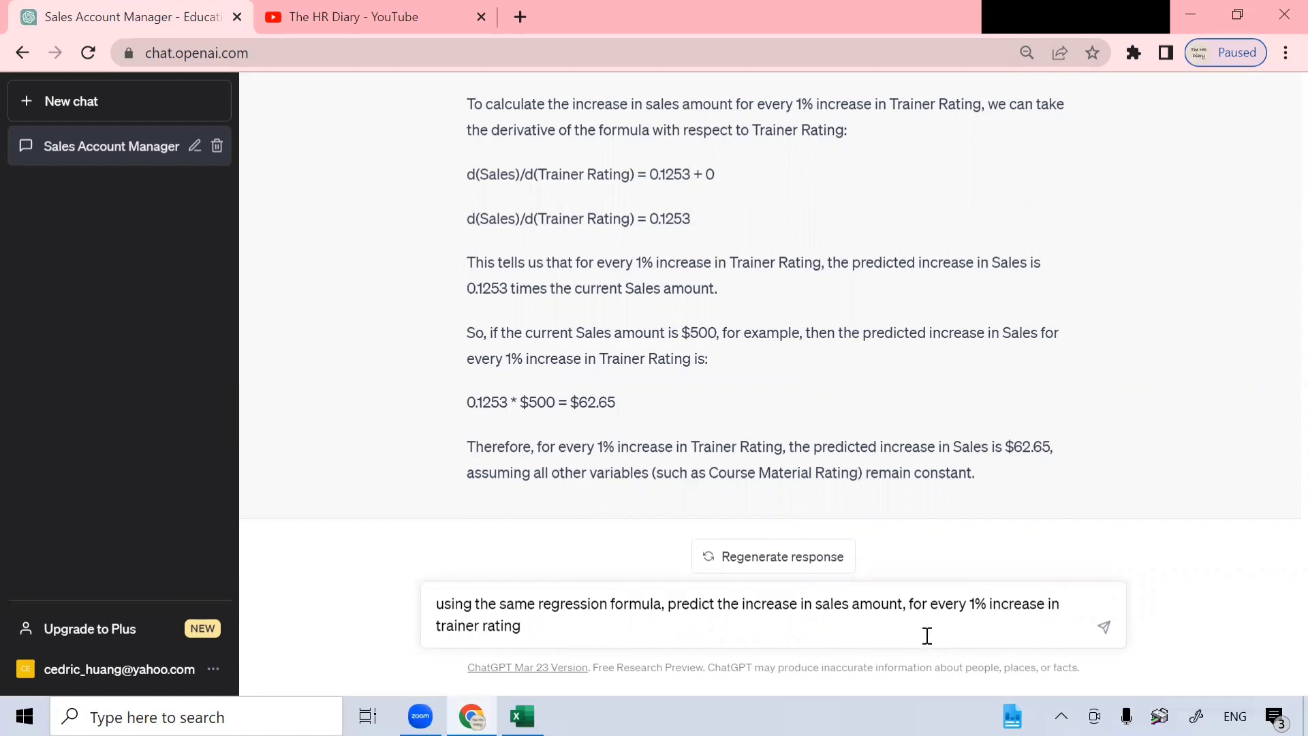
- Replace "trainer rating" at the end of the pasted prompt with "course material rating" and send the message
left_click_drag(520, 627, 434, 628)
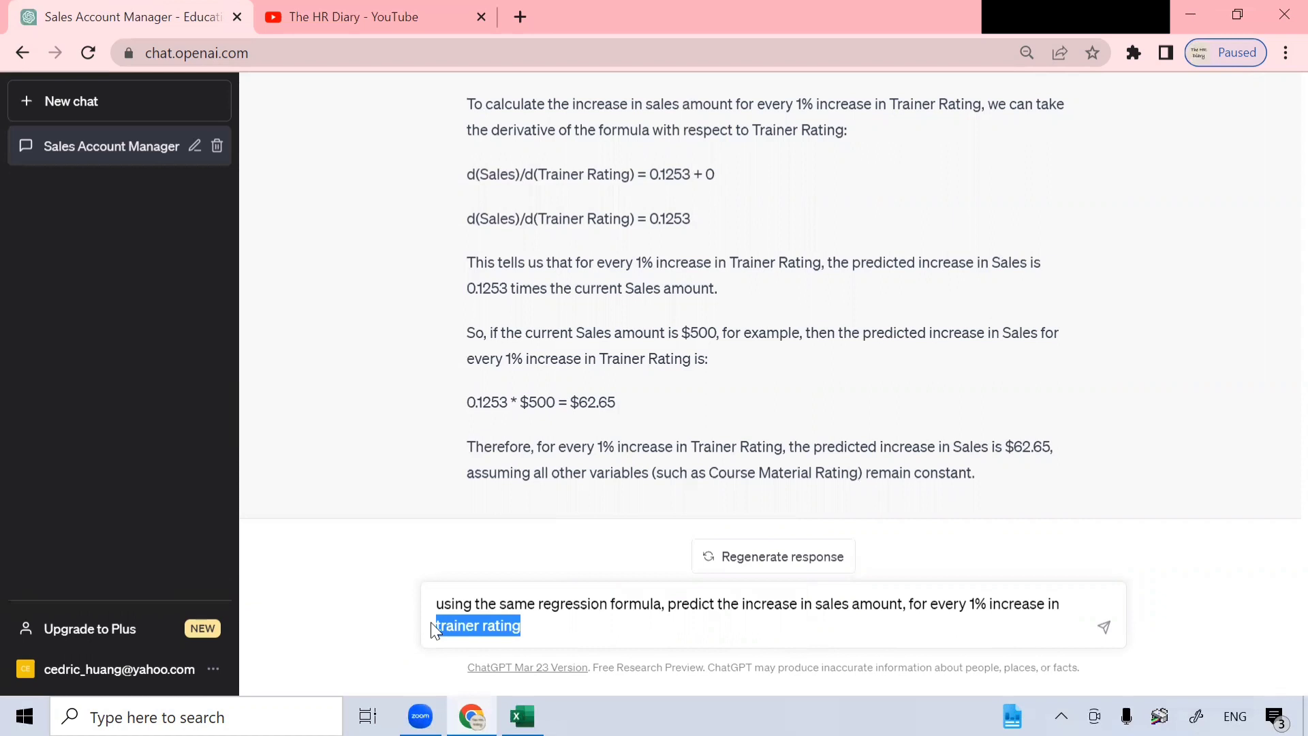
type("coun")
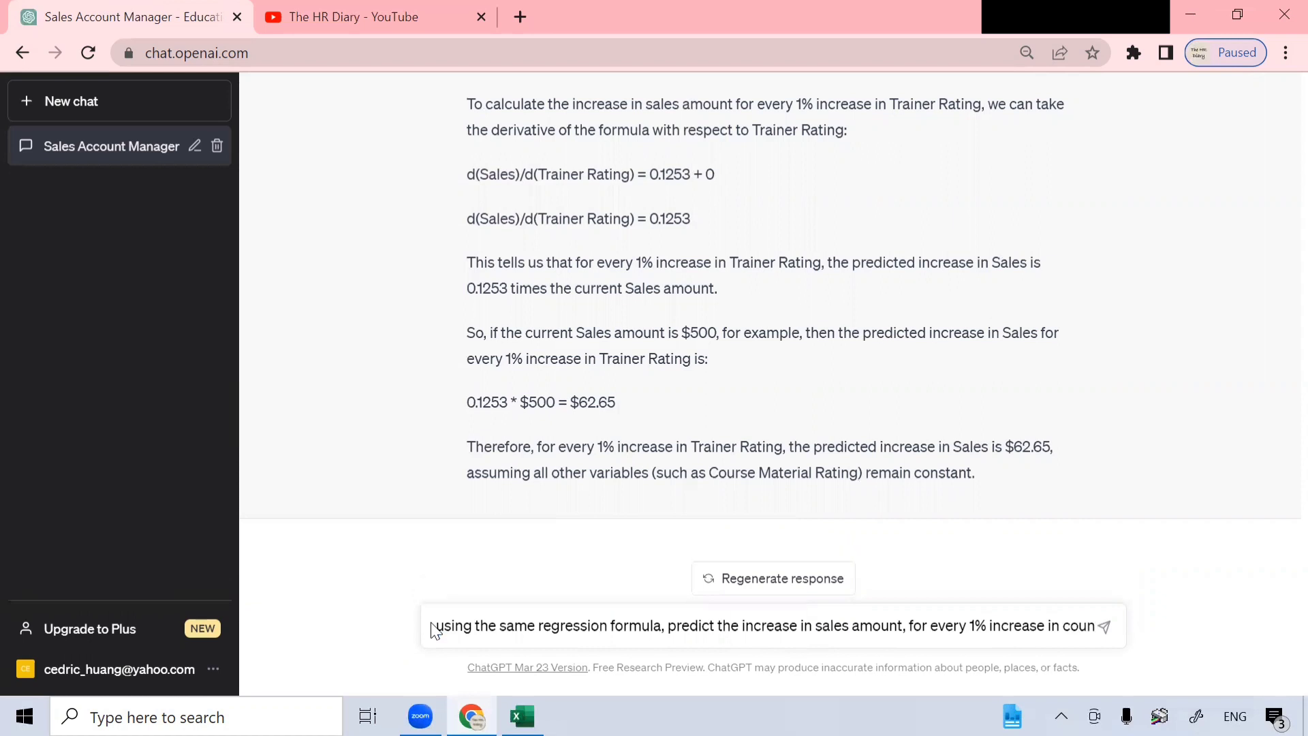
type("se")
key("BackSpace")
key("BackSpace")
type("rse material rating")
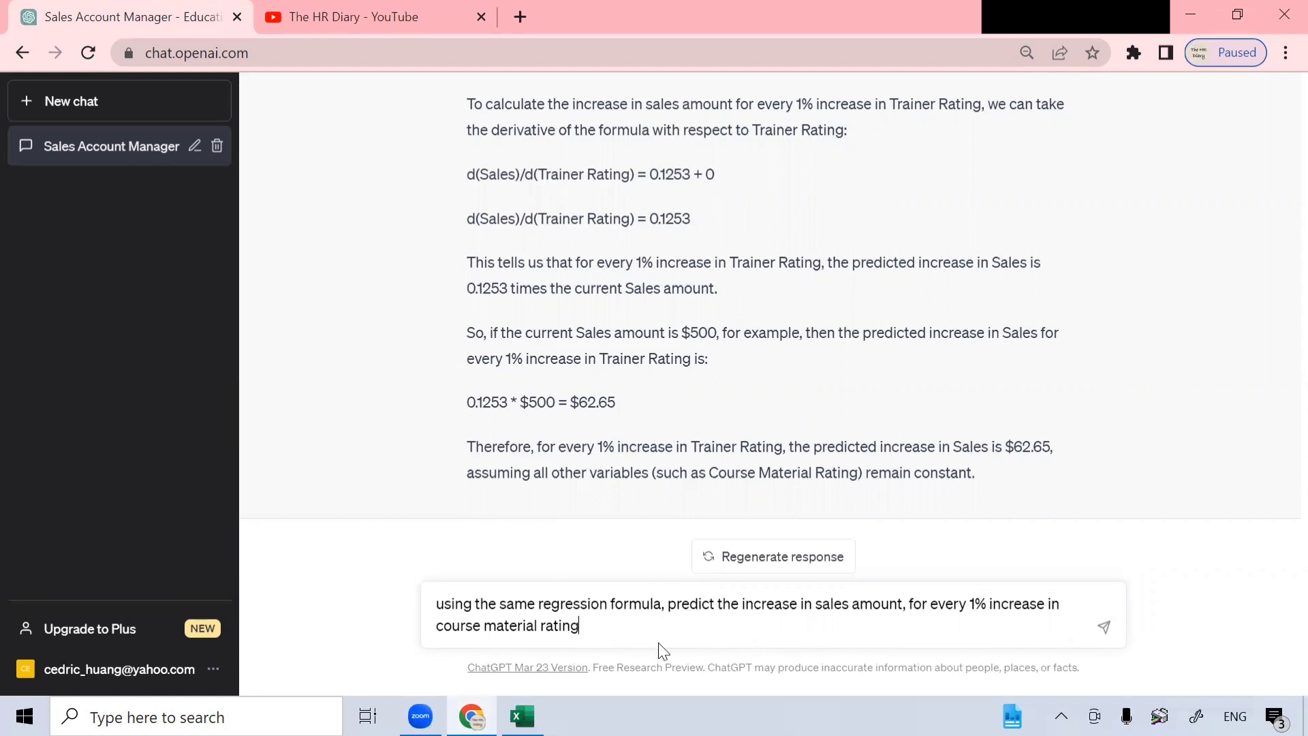
left_click_drag(637, 630, 431, 640)
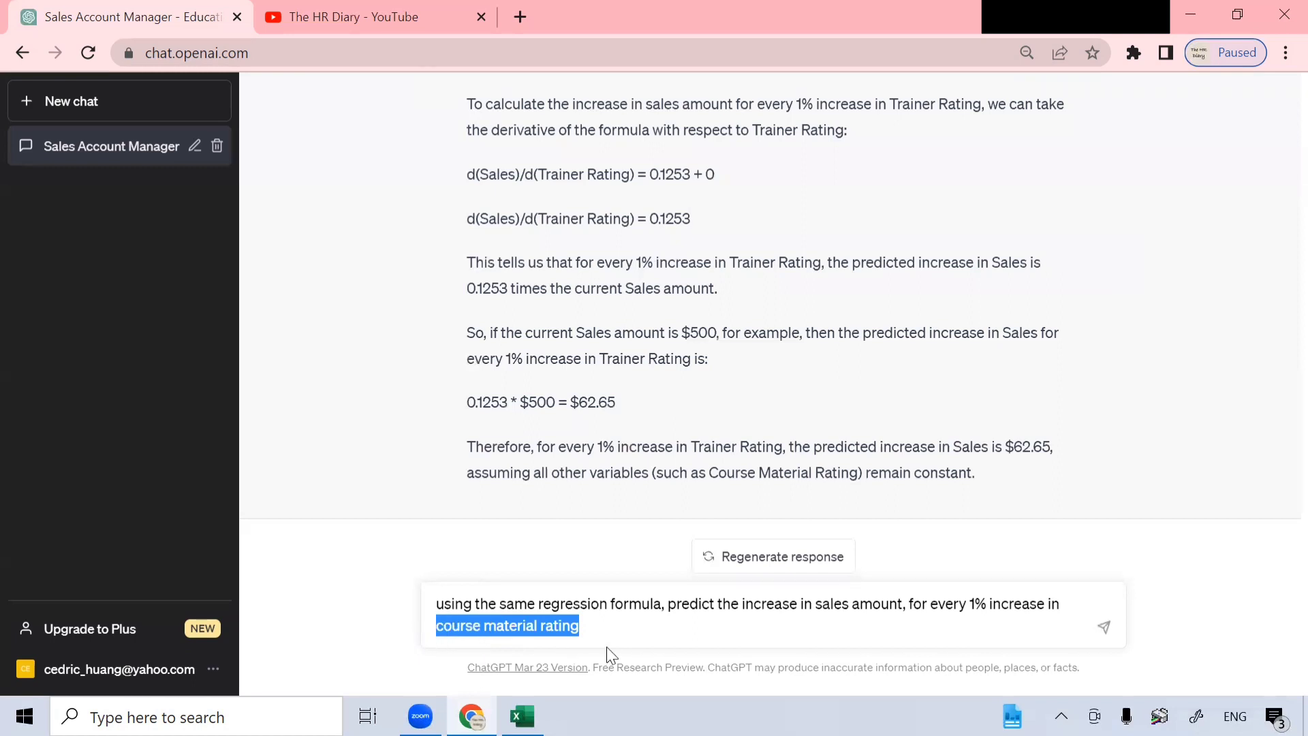
left_click(1106, 627)
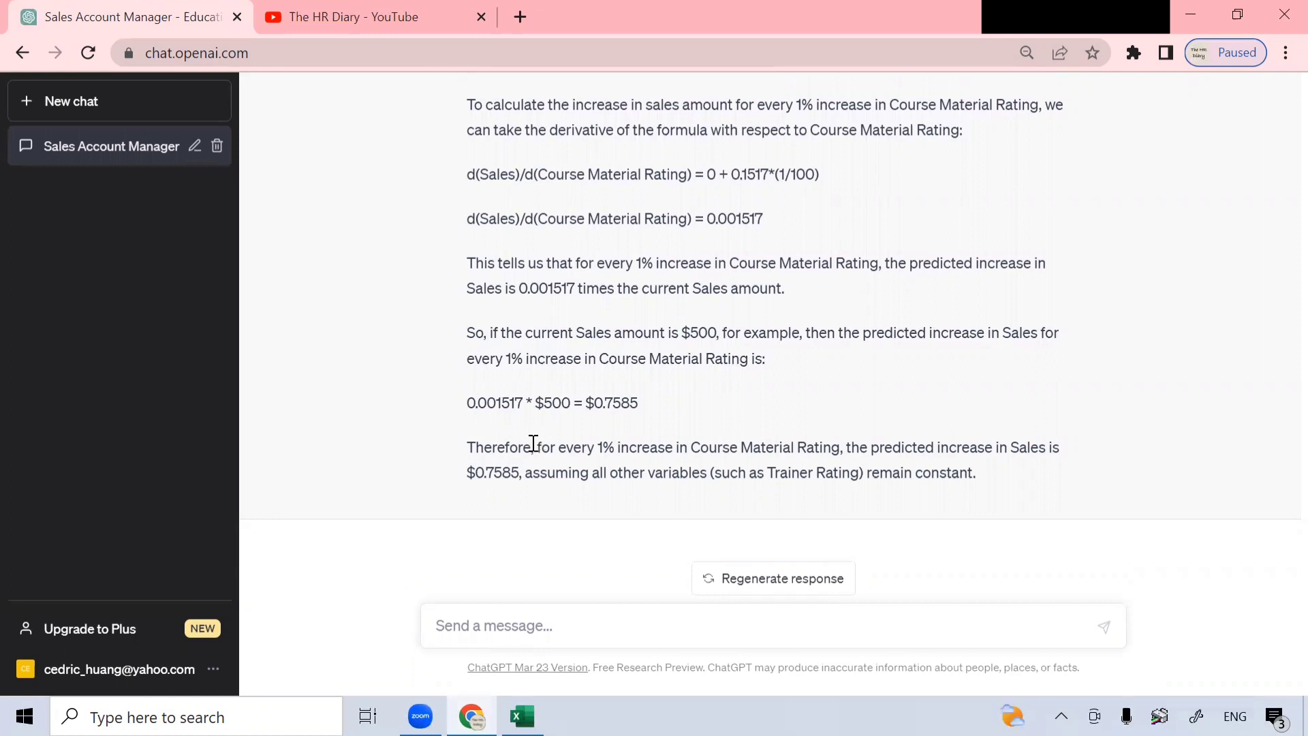
- Examine the answer's conclusion for a 1% course material rating increase and compare it with the earlier trainer rating conclusion
left_click_drag(537, 447, 526, 483)
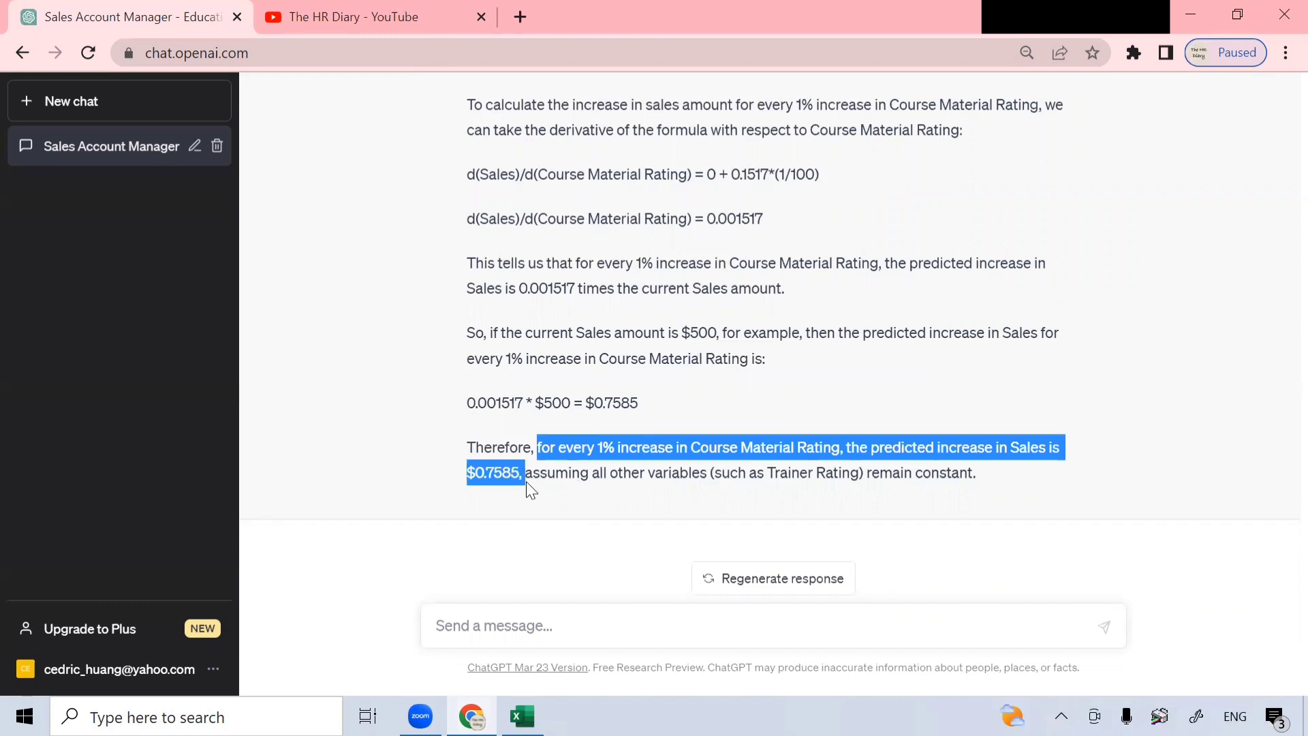
left_click_drag(527, 485, 975, 479)
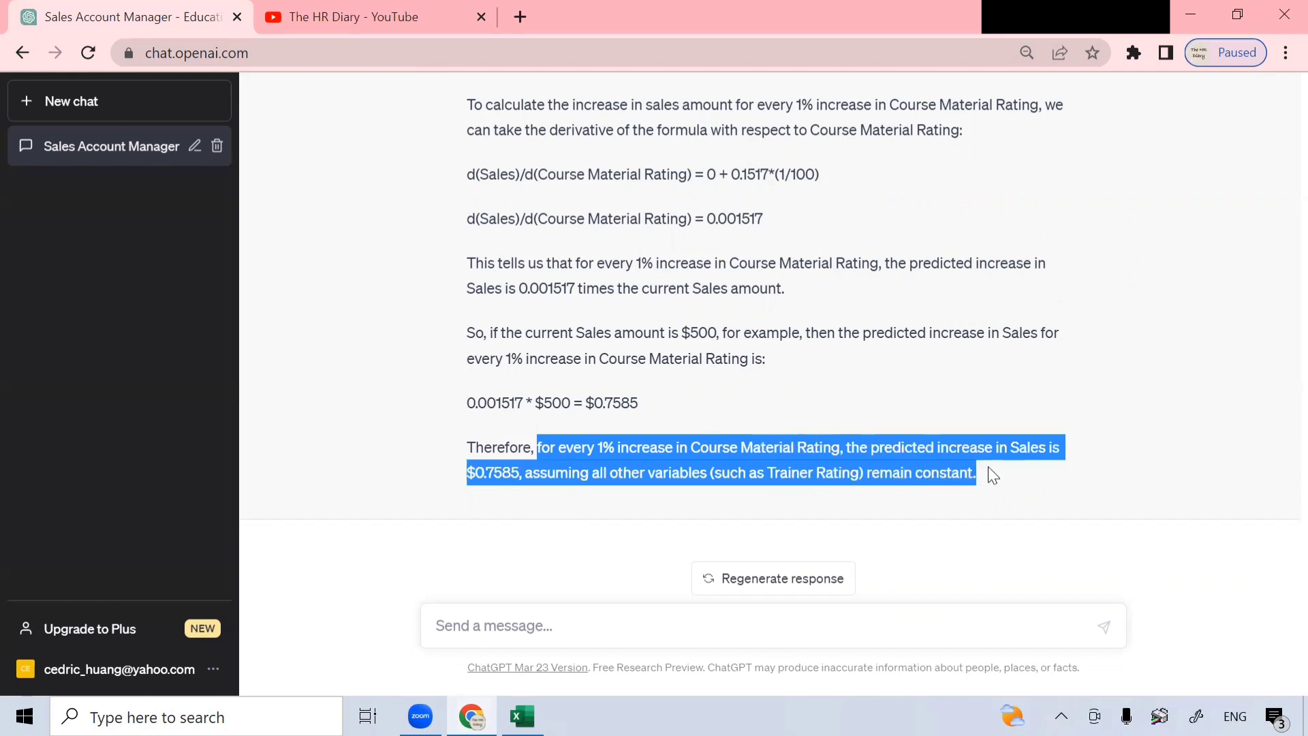
left_click(992, 474)
left_click_drag(473, 473, 525, 475)
scroll(874, 403, "up", 7)
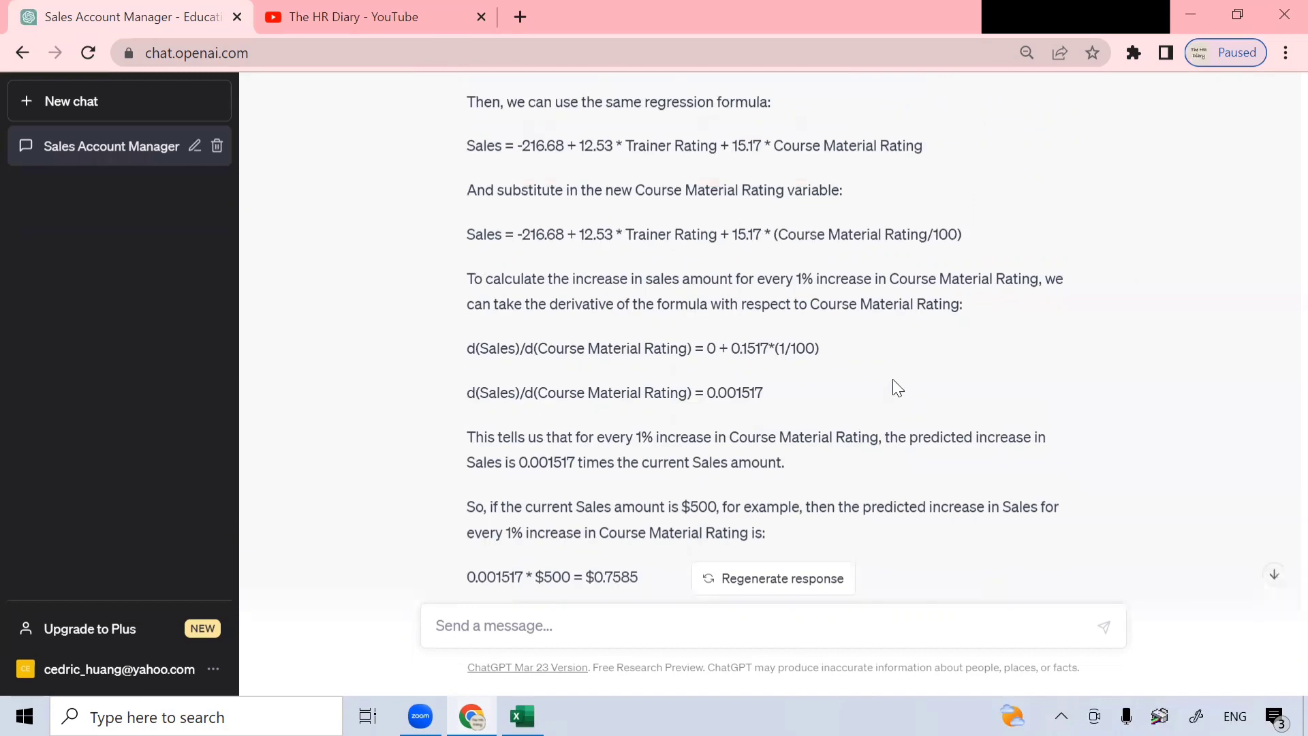
scroll(896, 384, "up", 4)
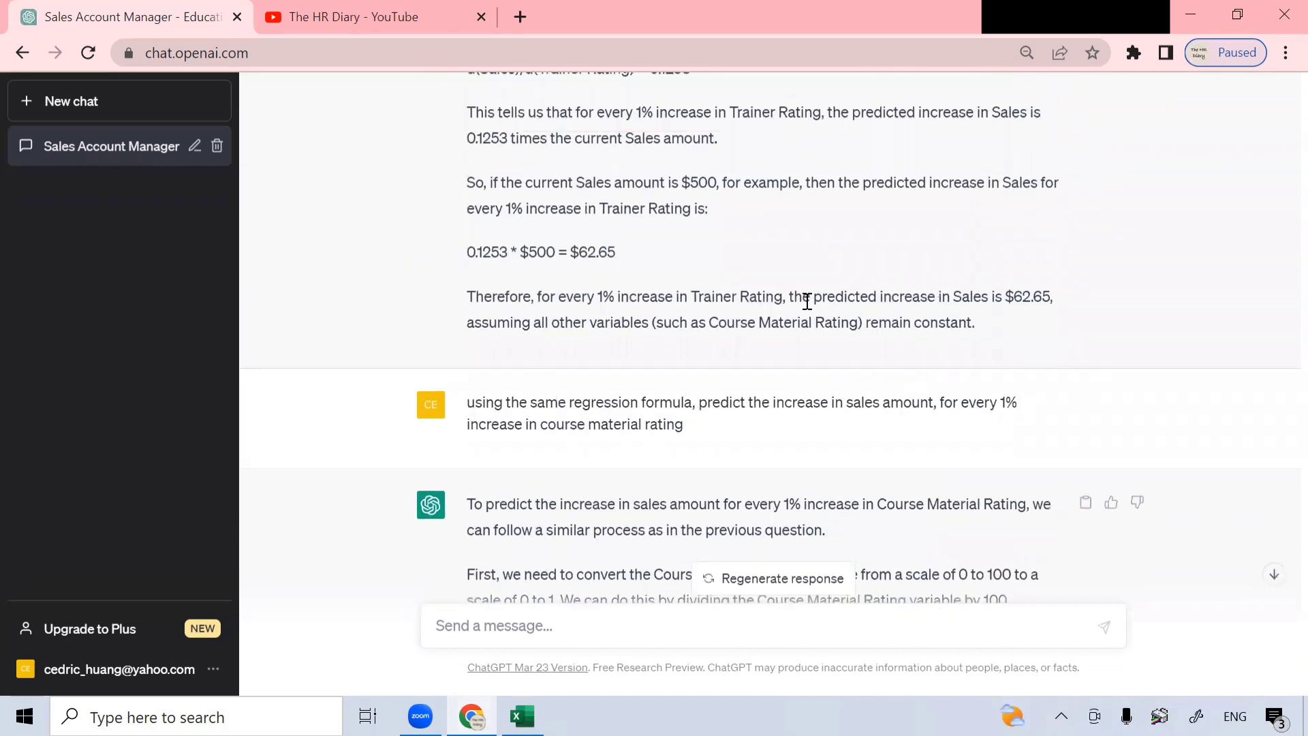
left_click_drag(596, 297, 1049, 296)
left_click(1024, 297)
left_click_drag(693, 296, 791, 297)
left_click_drag(1072, 297, 1001, 297)
scroll(999, 421, "down", 10)
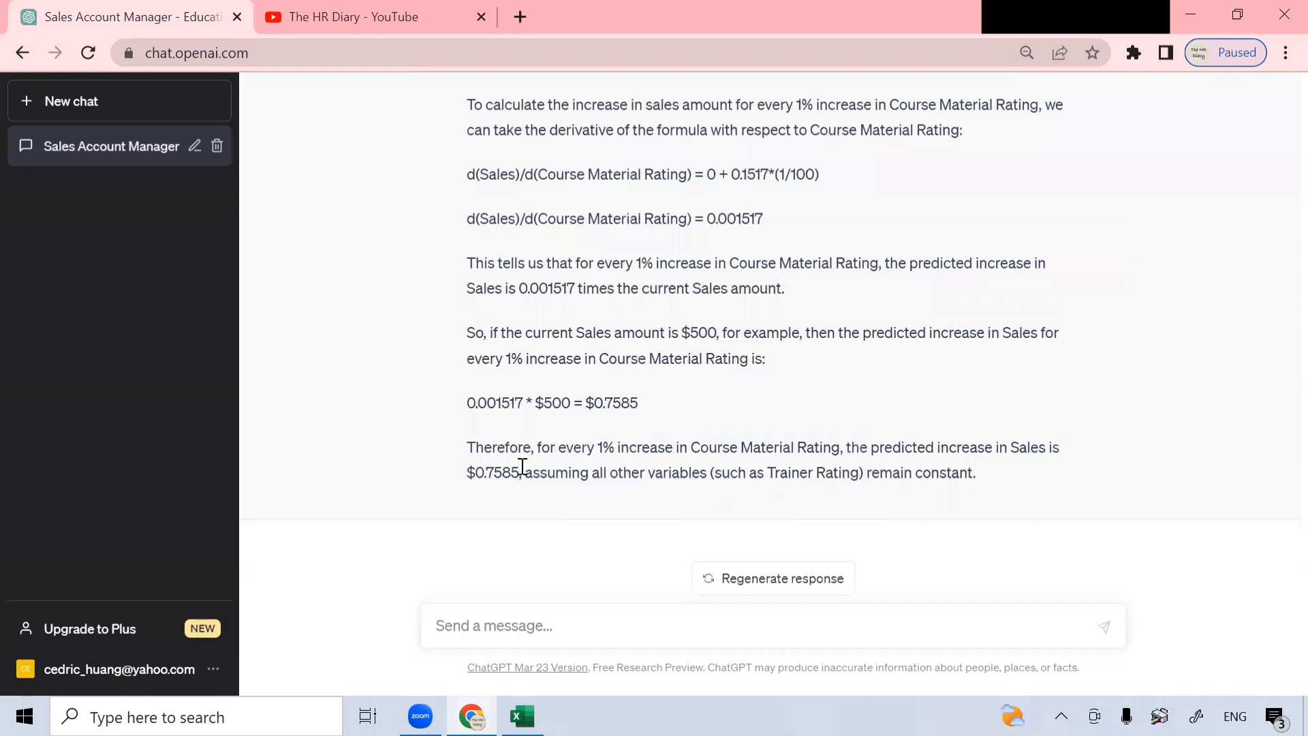
left_click_drag(525, 472, 466, 482)
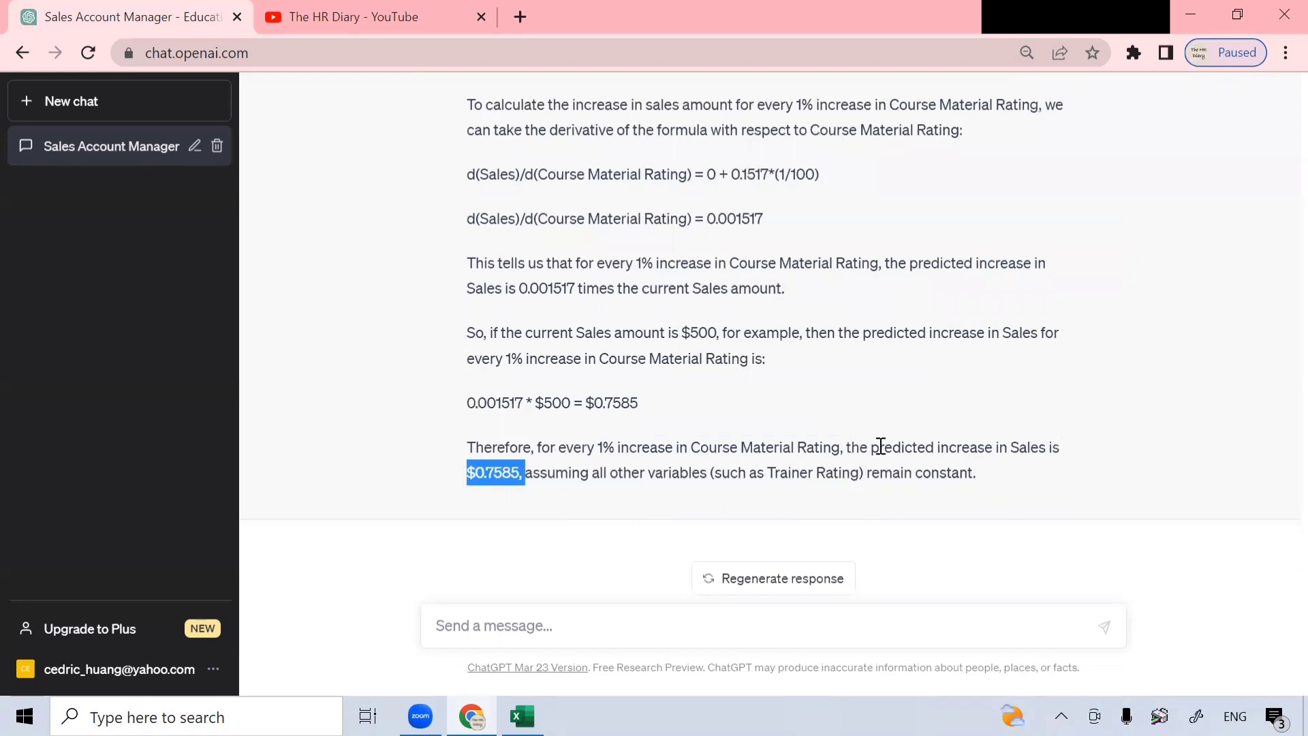
left_click(796, 454)
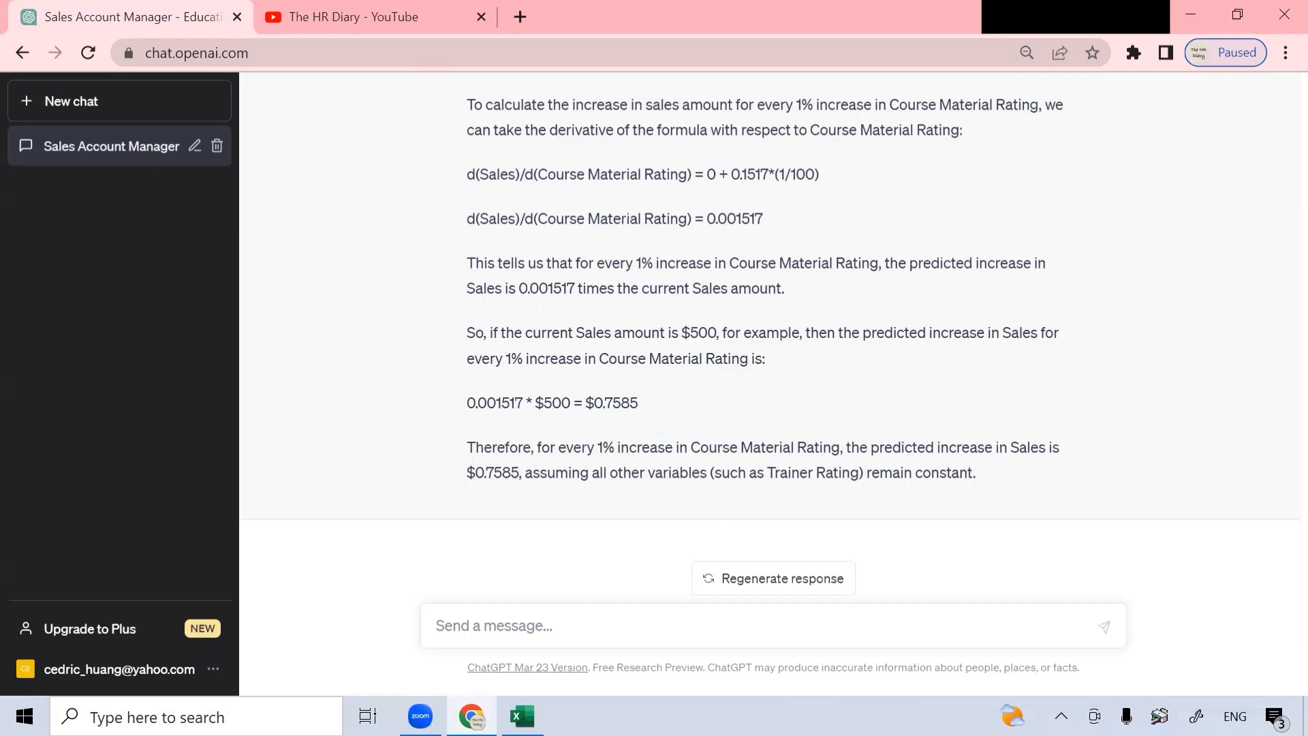
- Switch to the Excel workbook and review tasks 5 and 6 on the Welcome sheet, on predicting sales and prescribing interventions
key("alt+Tab")
left_click(124, 660)
left_click(168, 538)
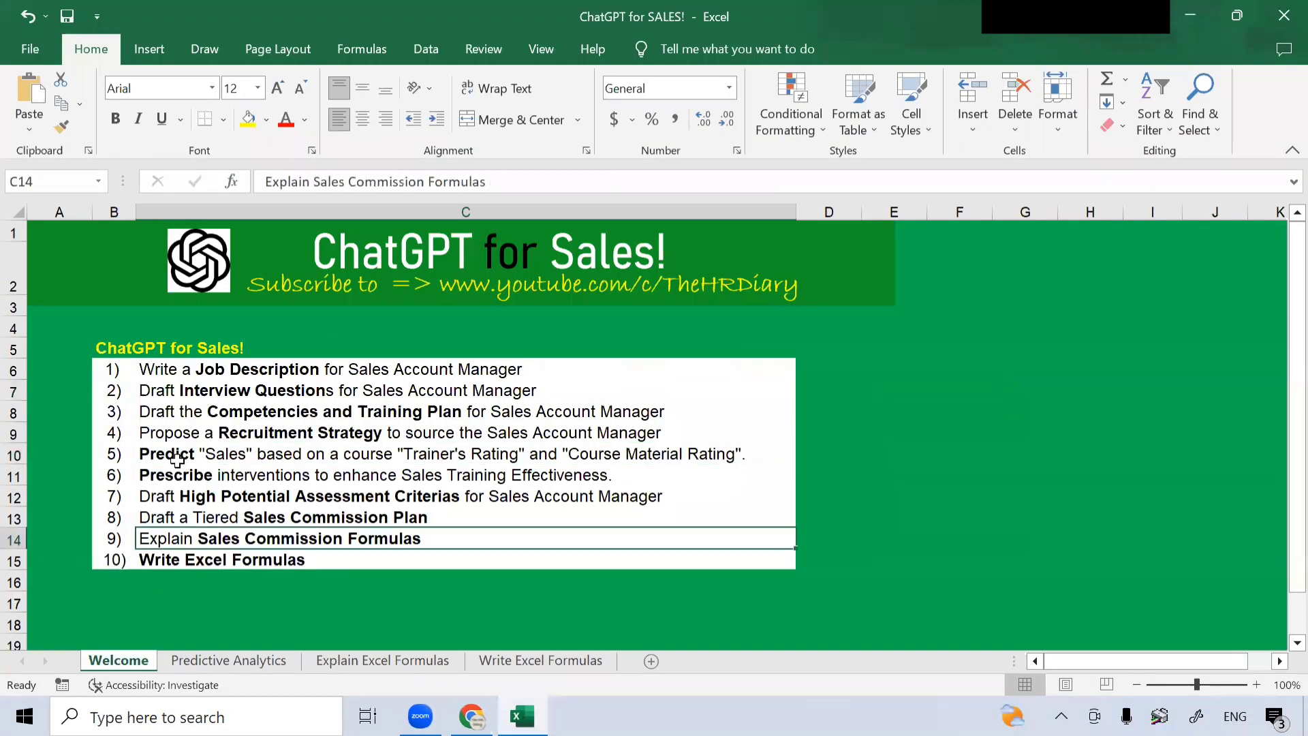
left_click(126, 455)
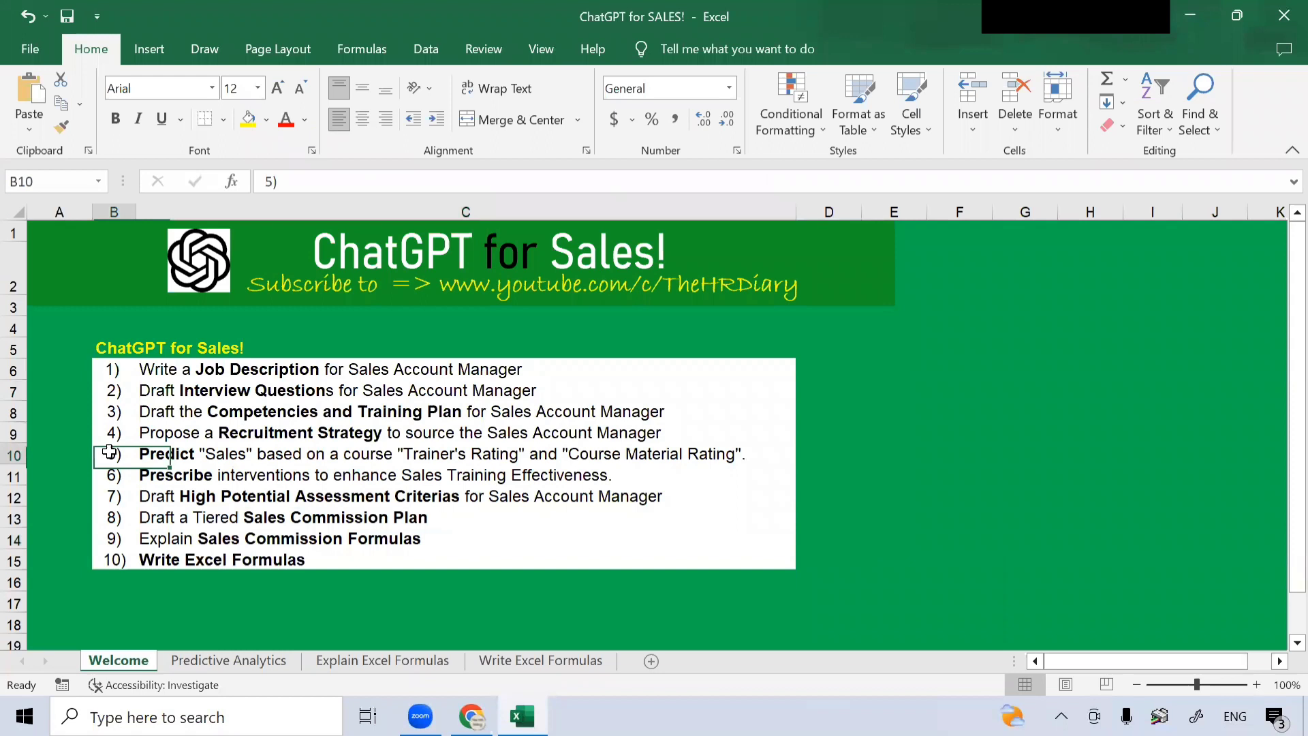
left_click(177, 456)
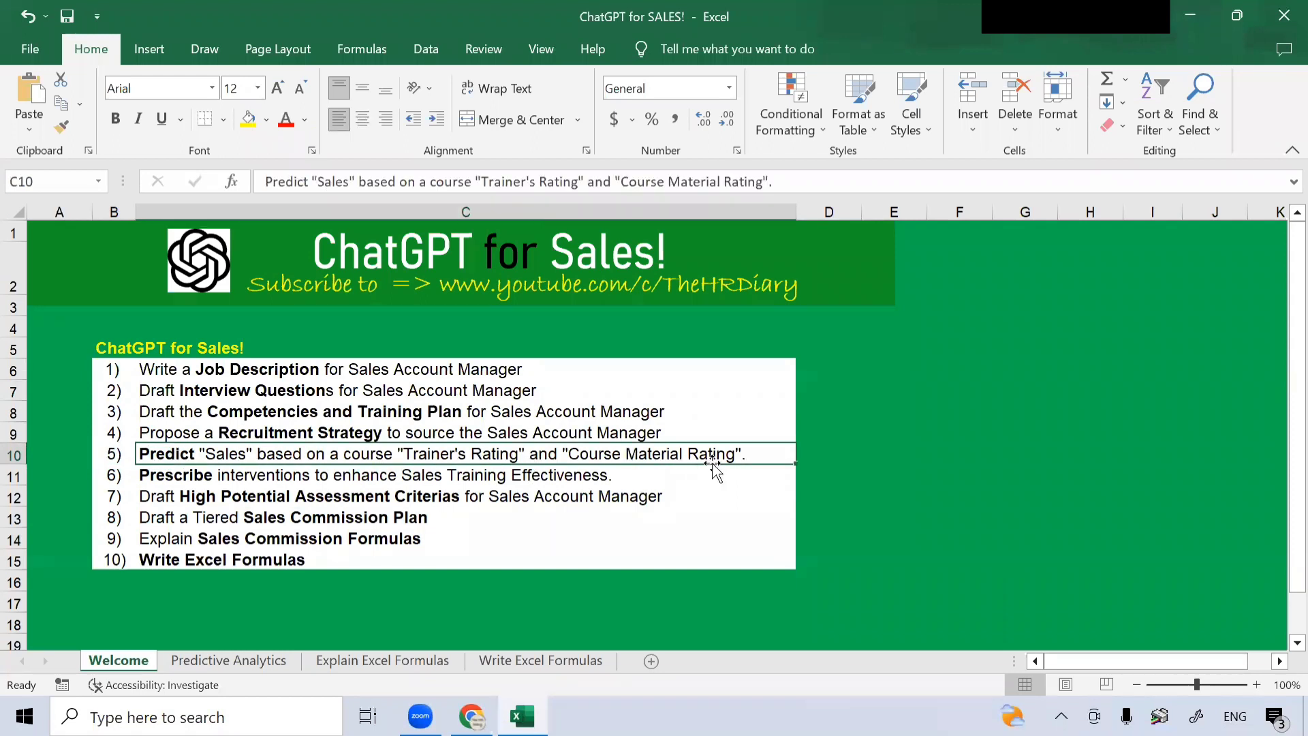
left_click(541, 478)
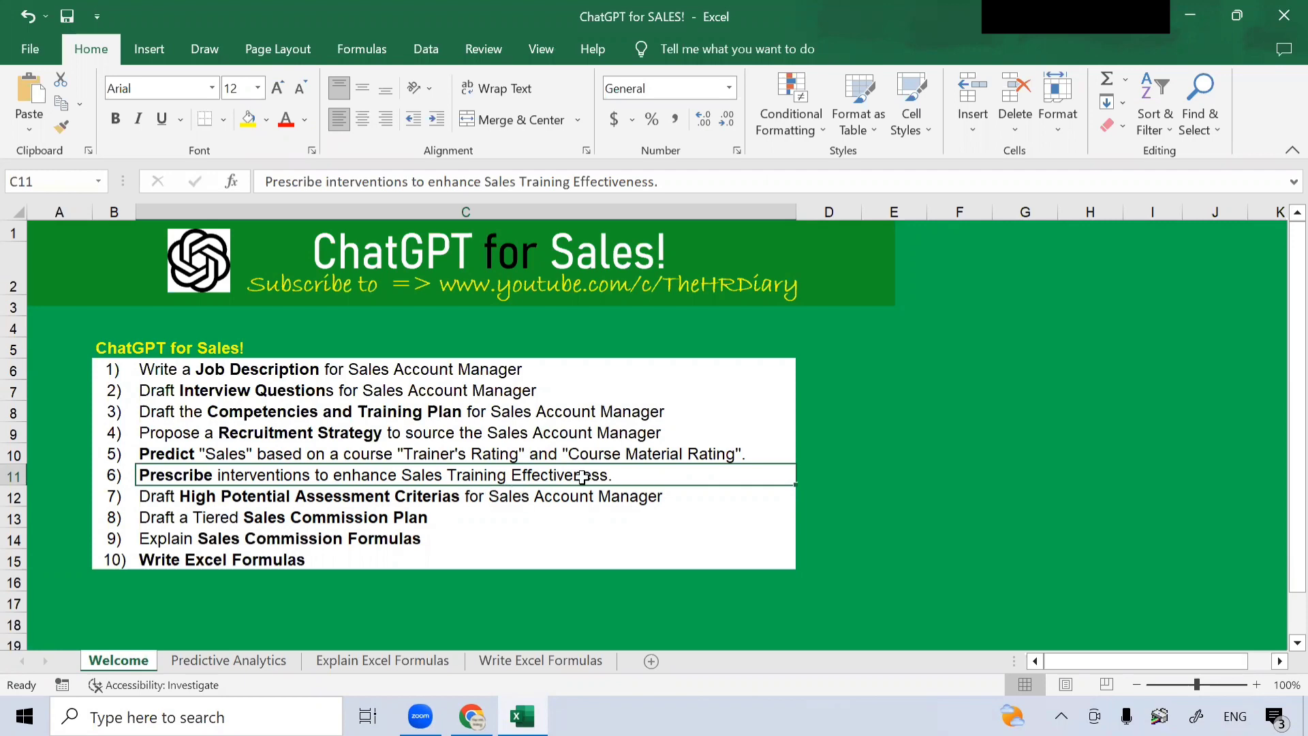
- In ChatGPT, write the prompt "prescribe interventions to enhance sales training effectiveness in bullets point, for sales account manager in an education business"
key("alt+Tab")
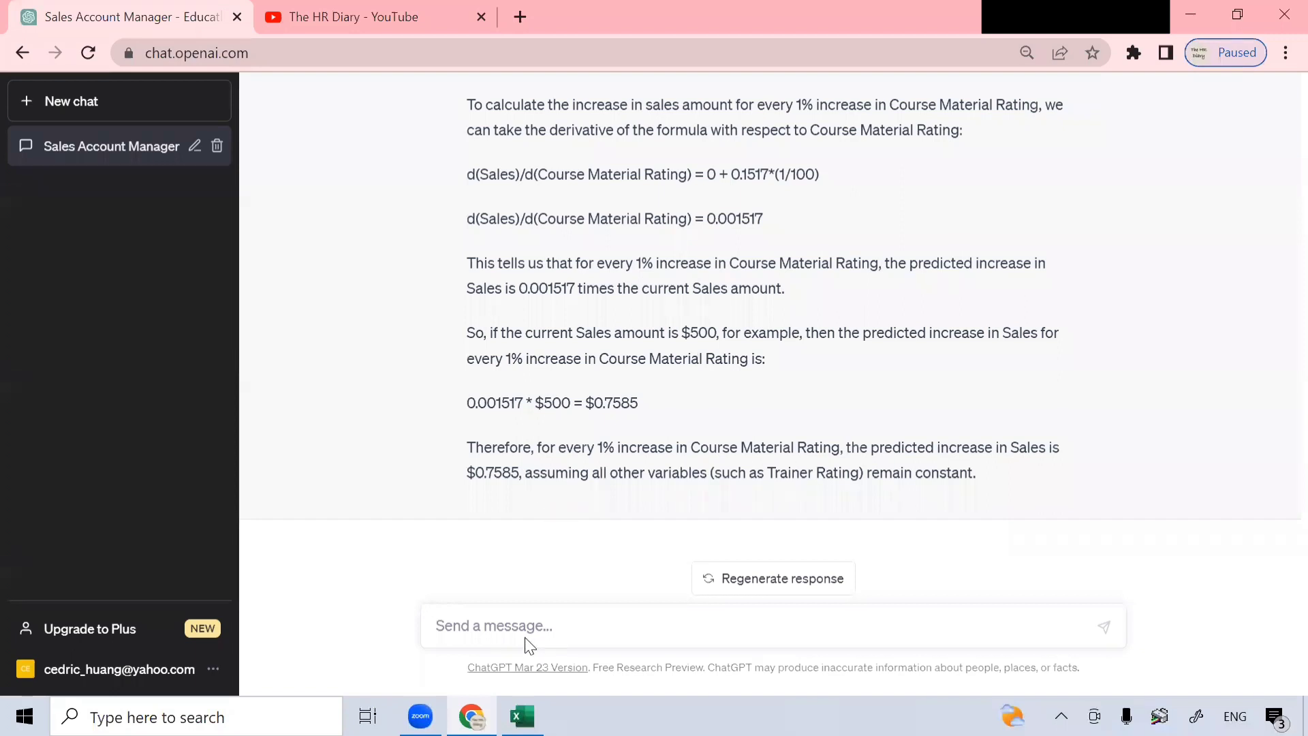
left_click(556, 624)
type("prescribe interventions to e")
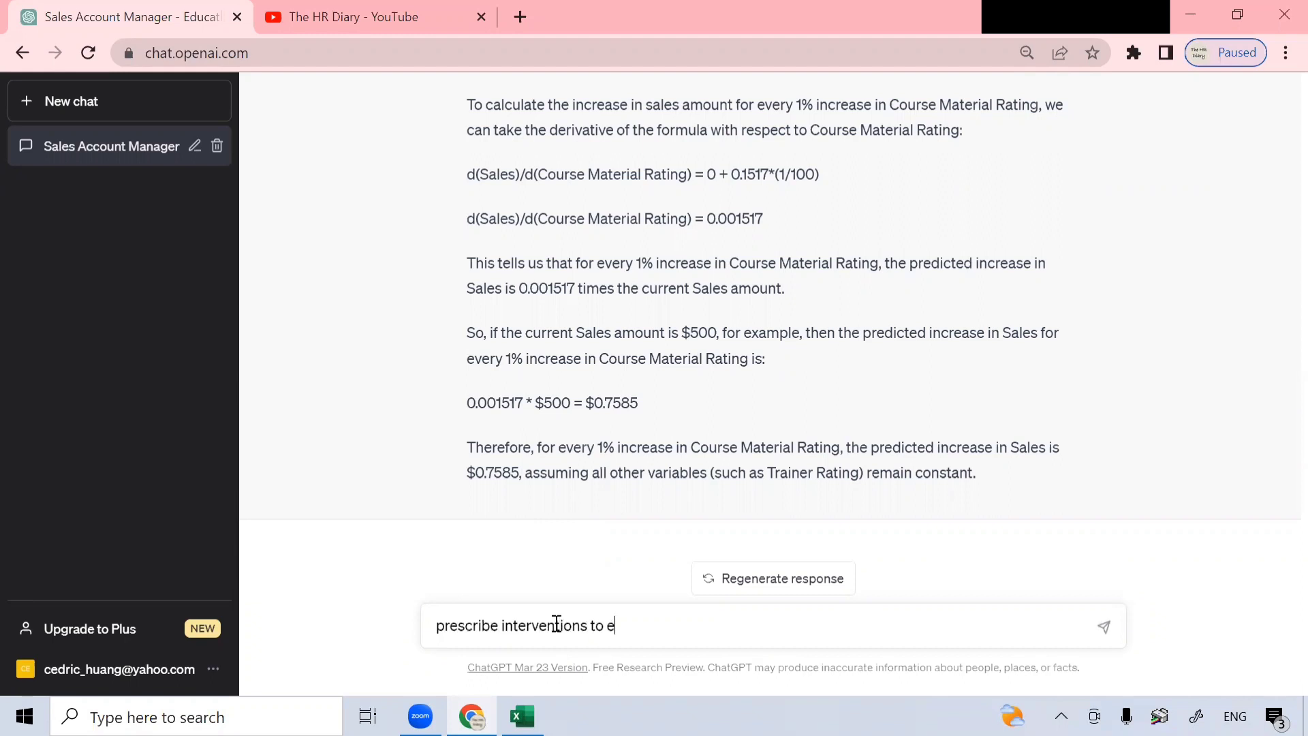
type("nhance sales training")
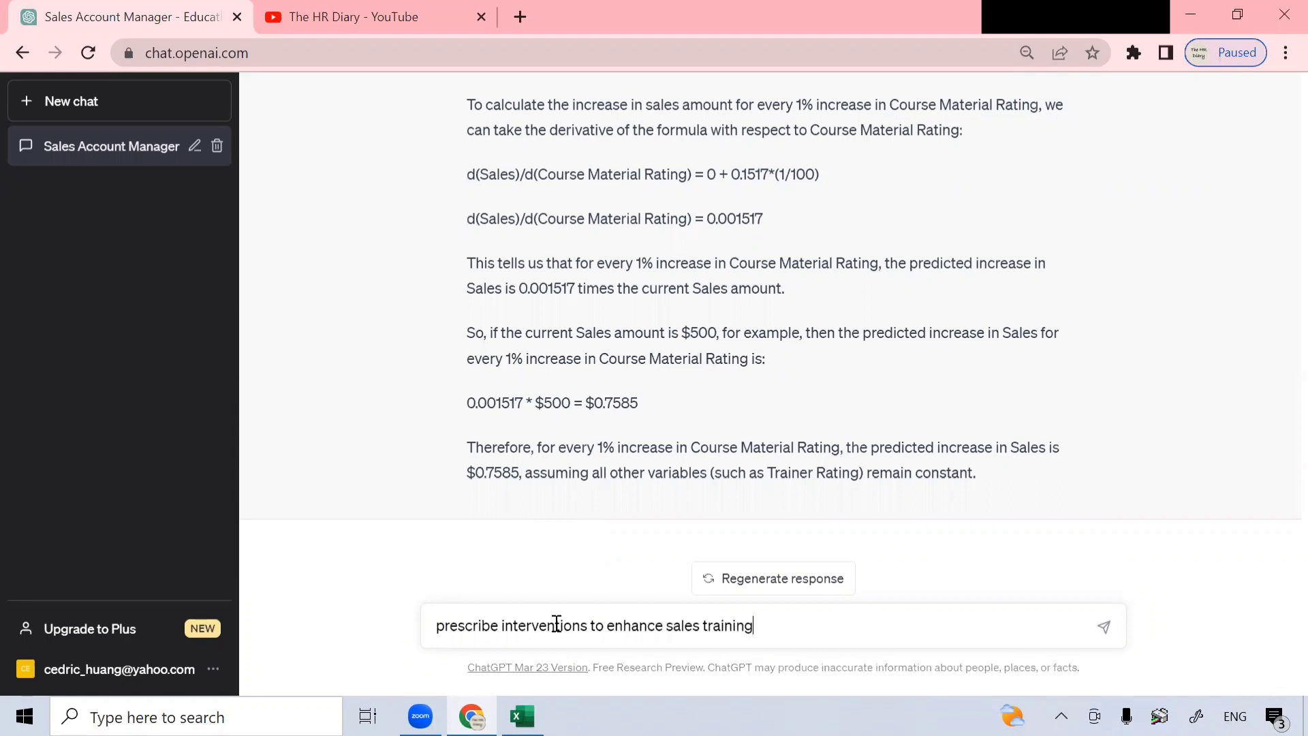
type(" effectivenenss in")
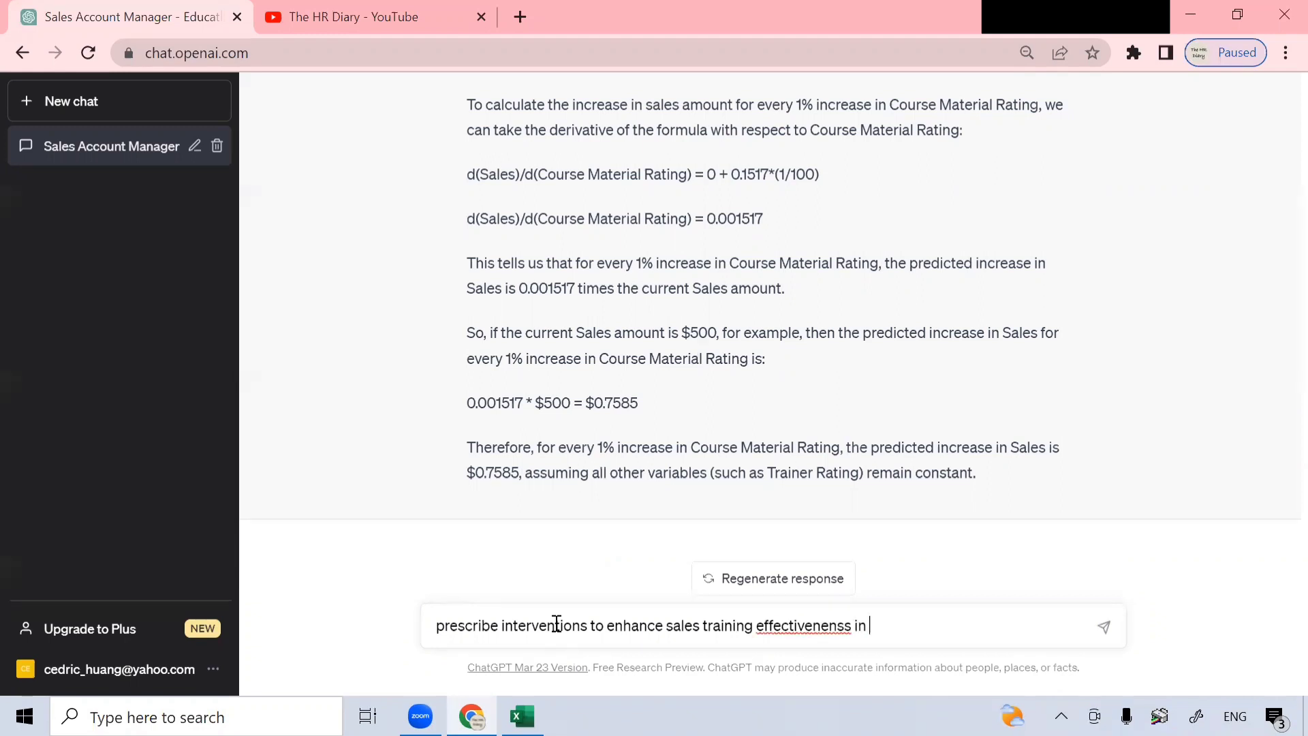
type(" bullets point, for sales ")
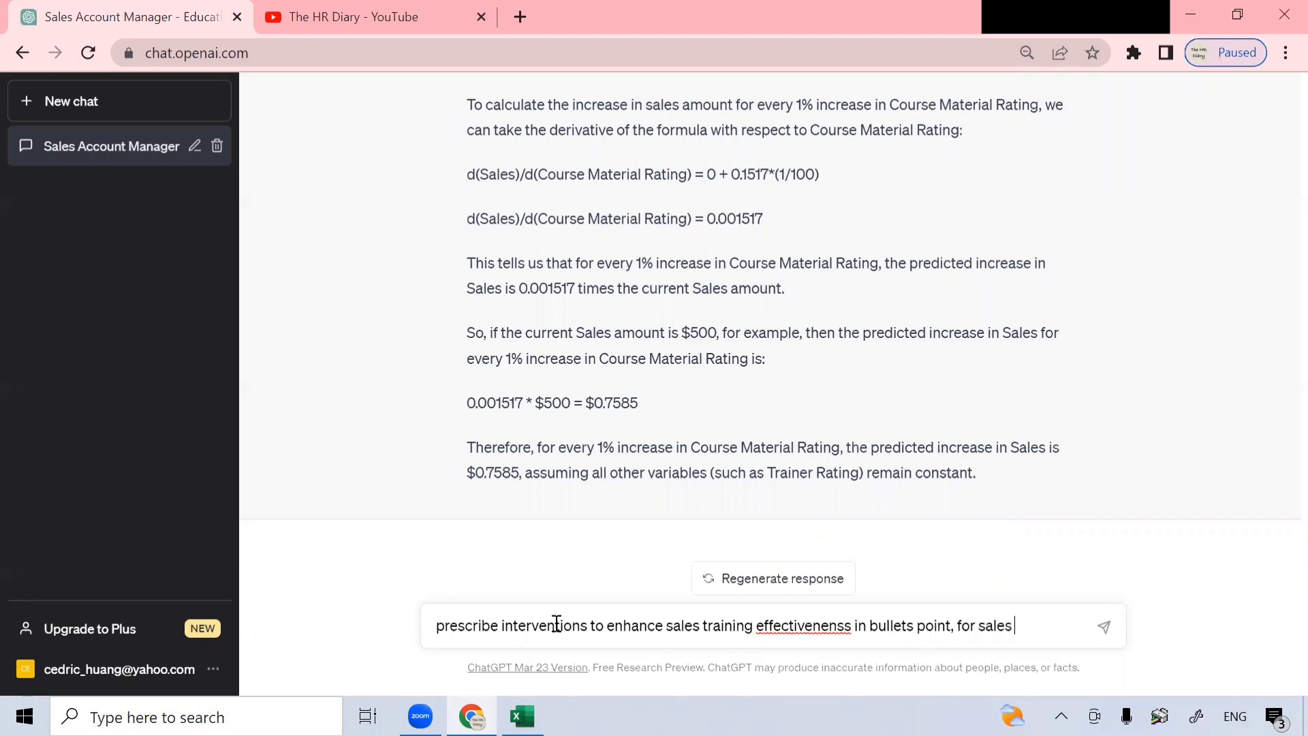
type("account maang")
key("BackSpace")
key("BackSpace")
key("BackSpace")
type("na")
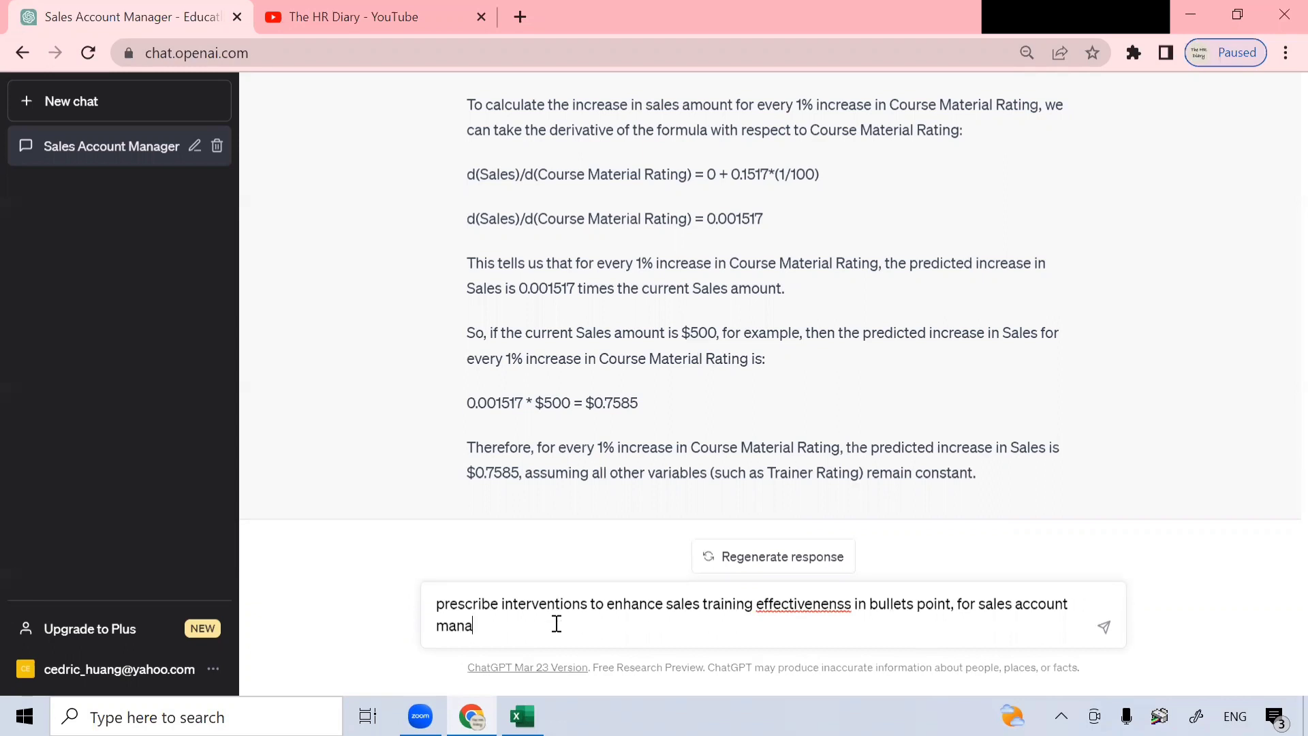
type("ger ub")
key("BackSpace")
key("BackSpace")
type("in an education business")
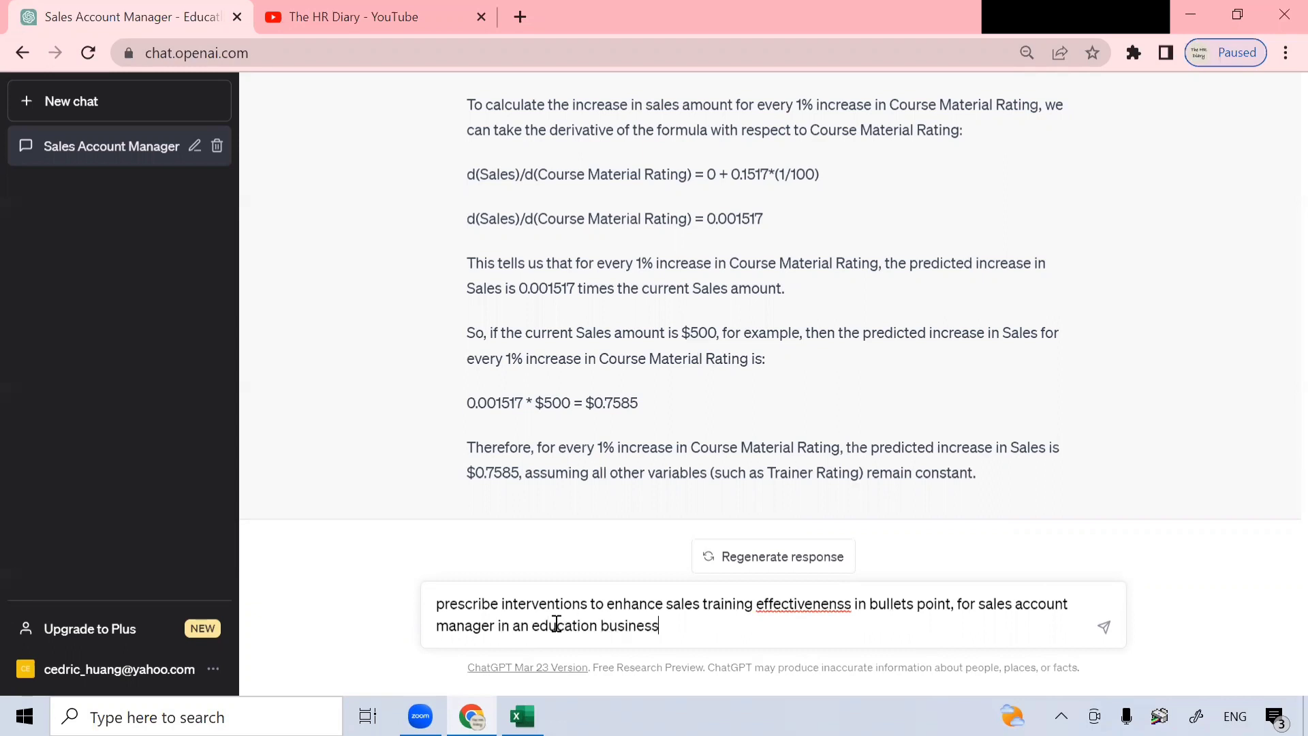
- Correct the spelling of "effectiveness" in the prompt, check the "in bullets point" wording and send the message
right_click(823, 602)
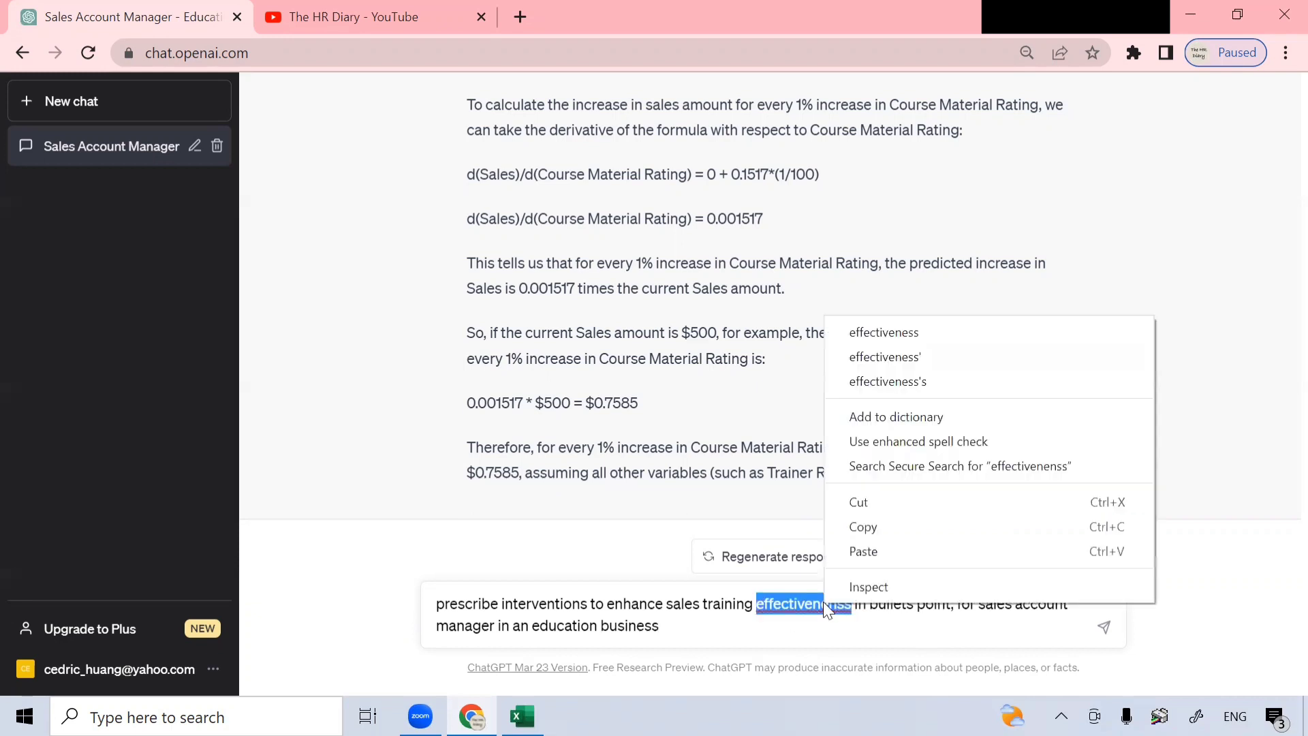
left_click(905, 333)
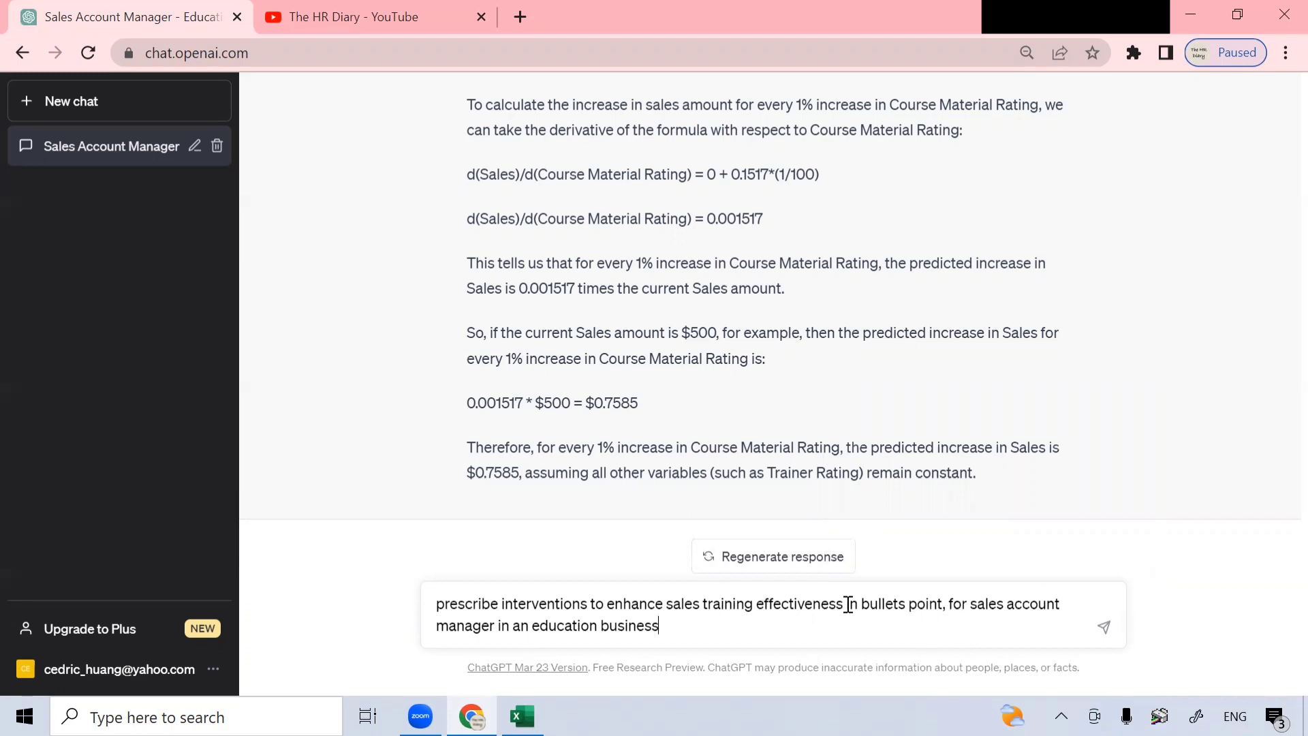
left_click_drag(848, 605, 942, 594)
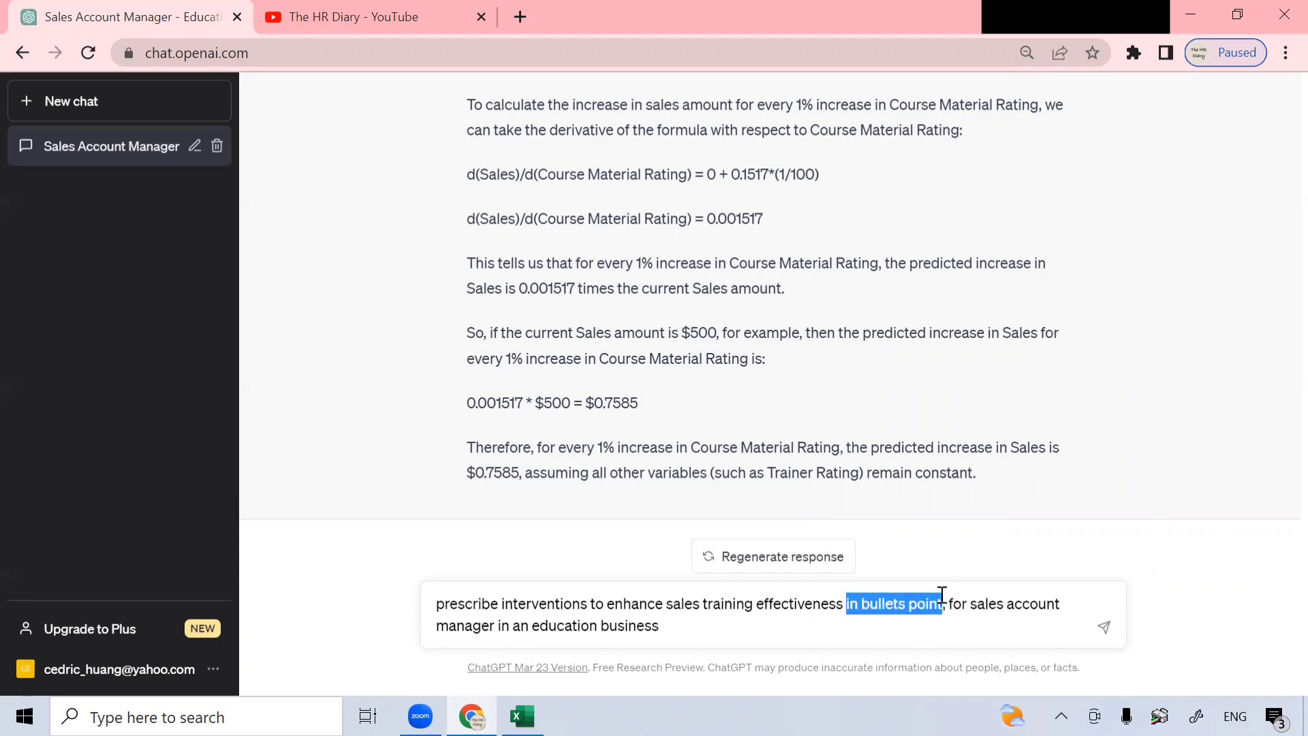
left_click(915, 625)
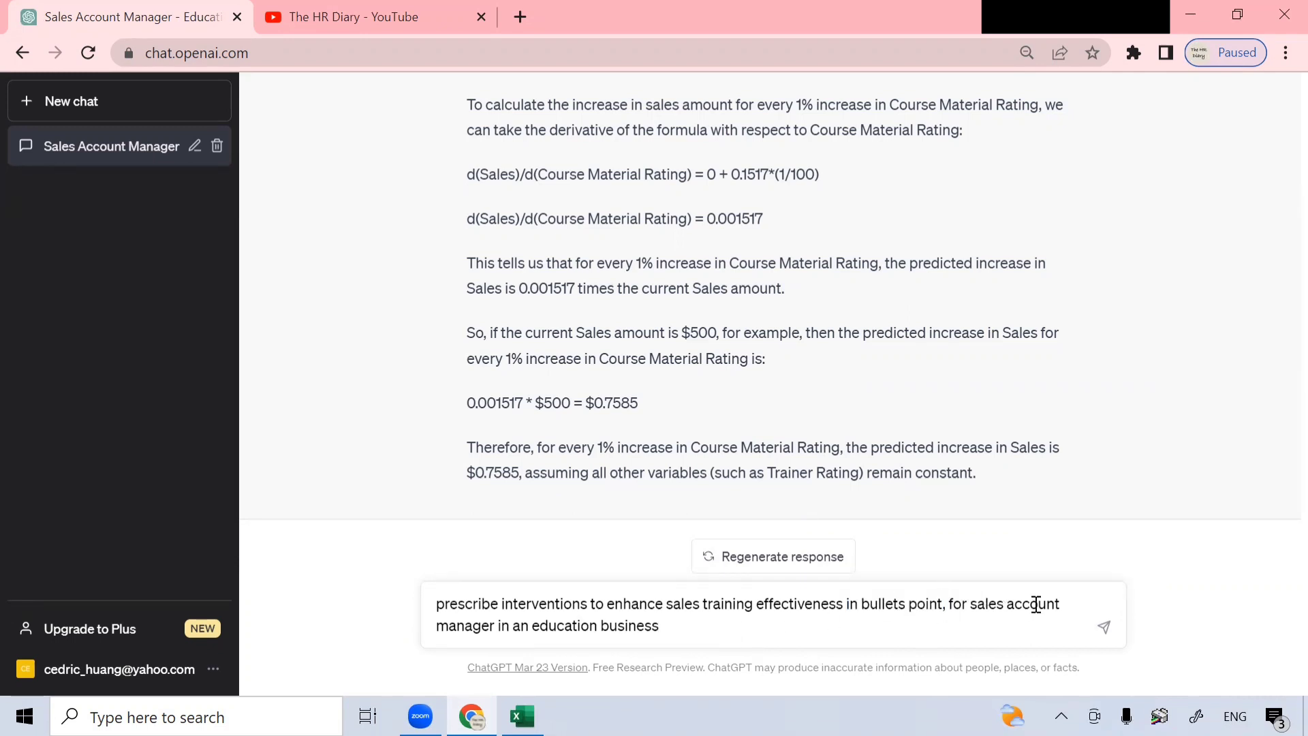
left_click(1105, 630)
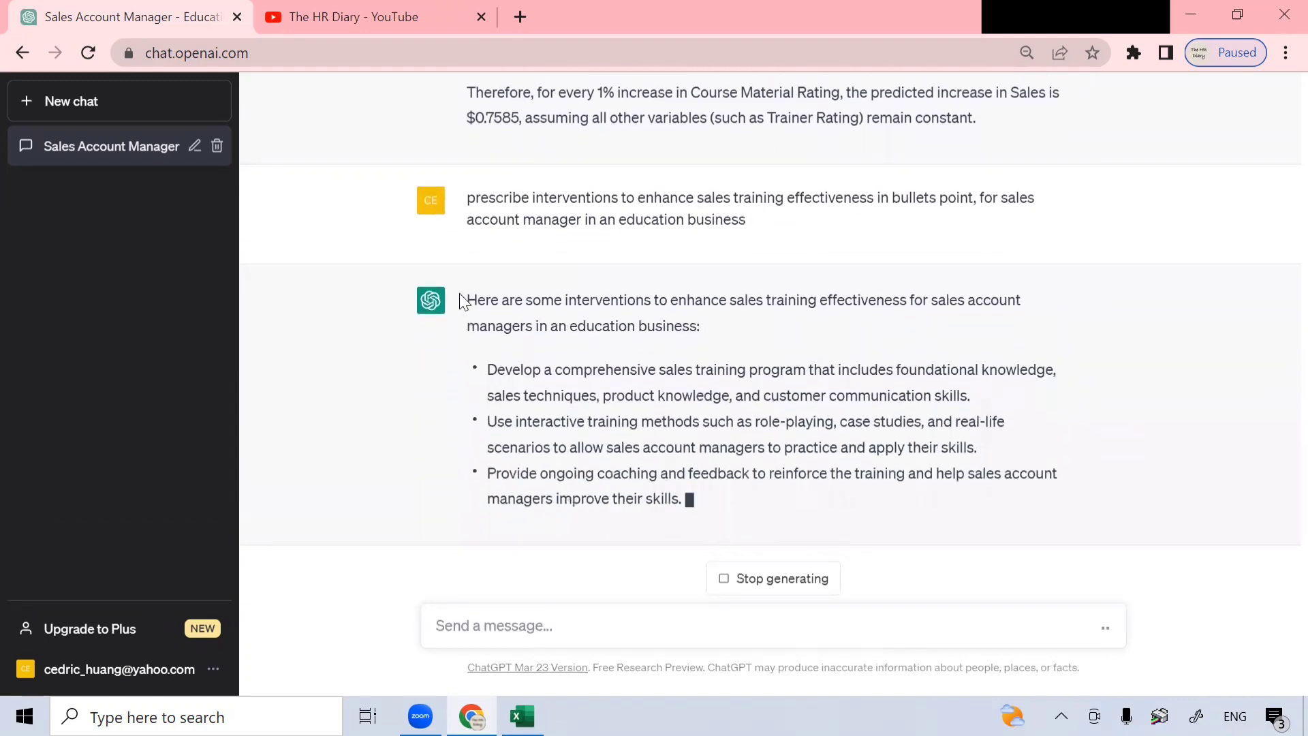
- Read the first three suggested interventions for sales training effectiveness, highlighting the key phrase of each bullet
scroll(738, 181, "up", 4)
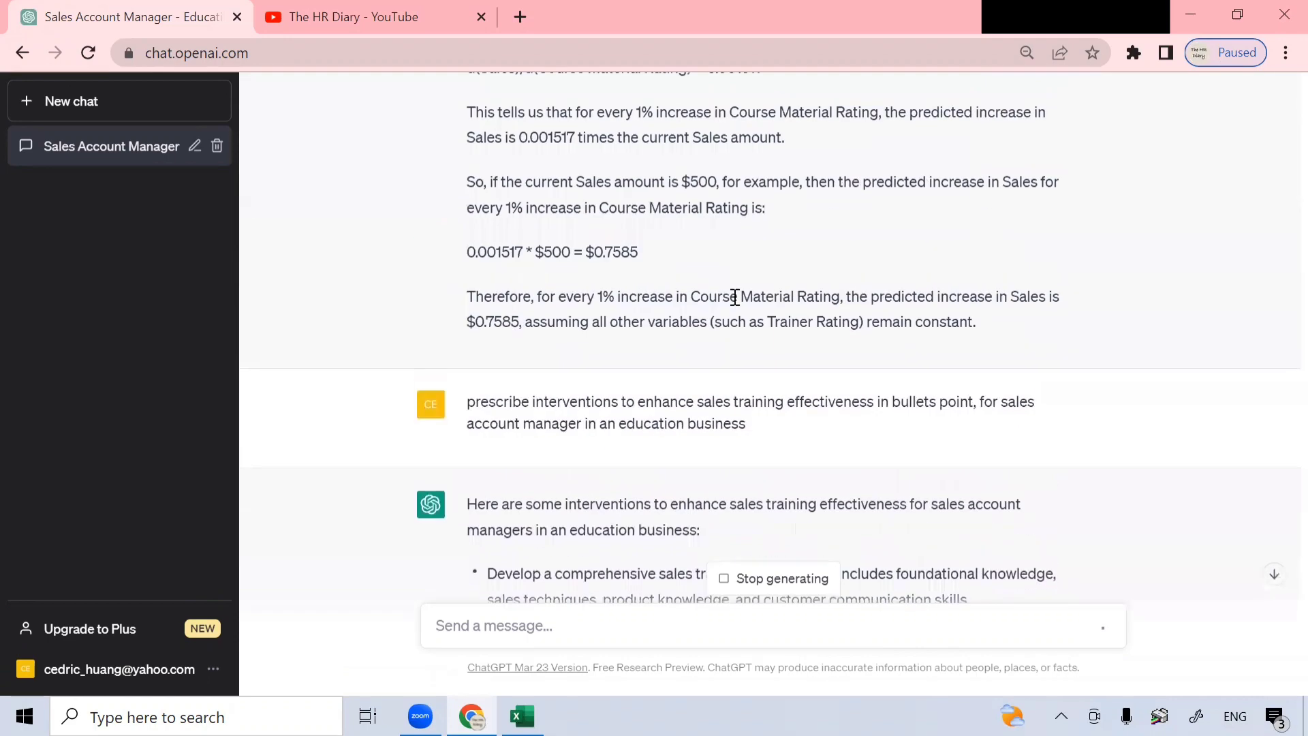
left_click(784, 502)
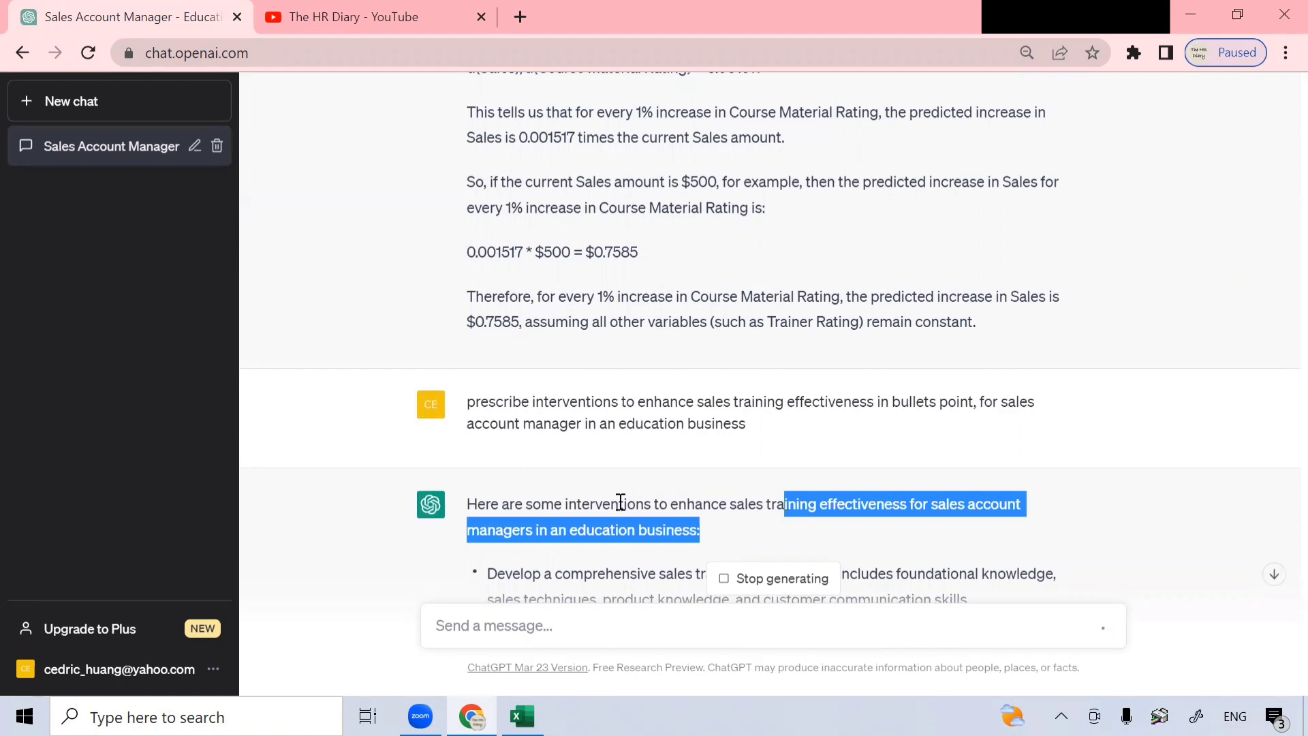
scroll(621, 502, "down", 9)
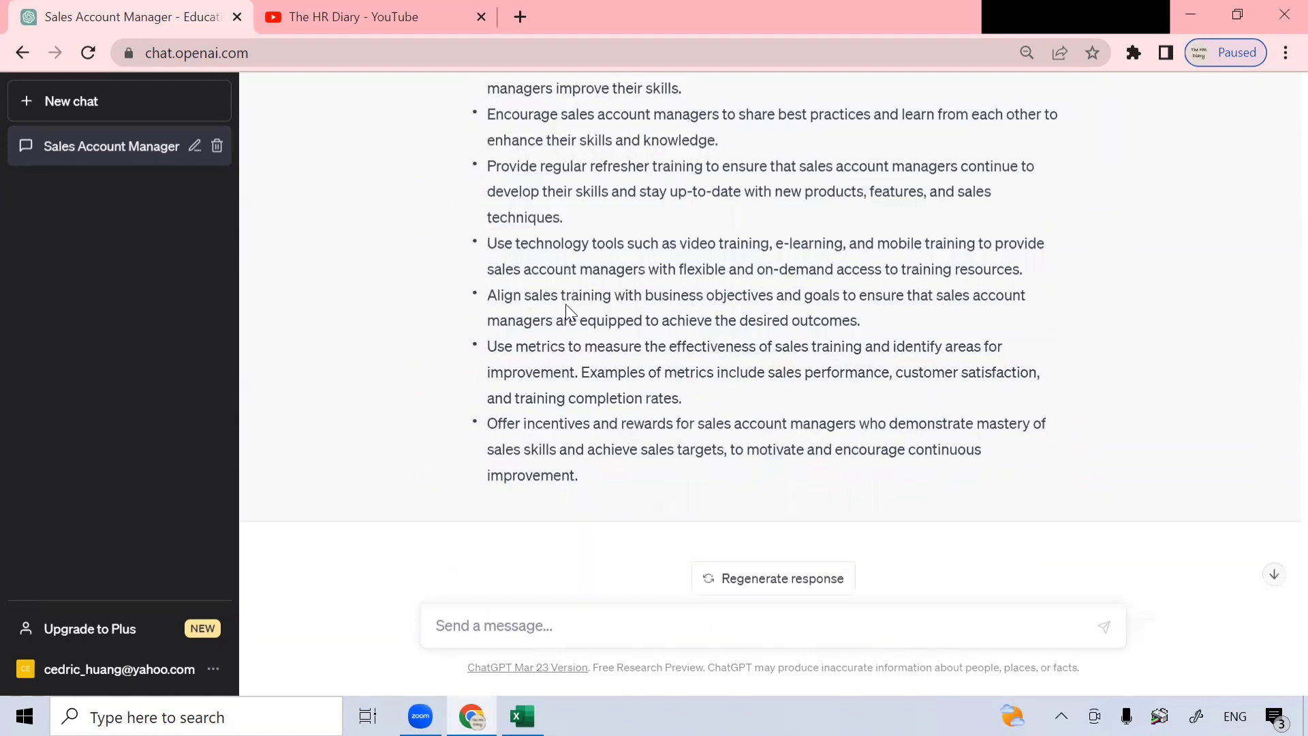
scroll(531, 252, "up", 3)
left_click(492, 163)
scroll(492, 204, "up", 3)
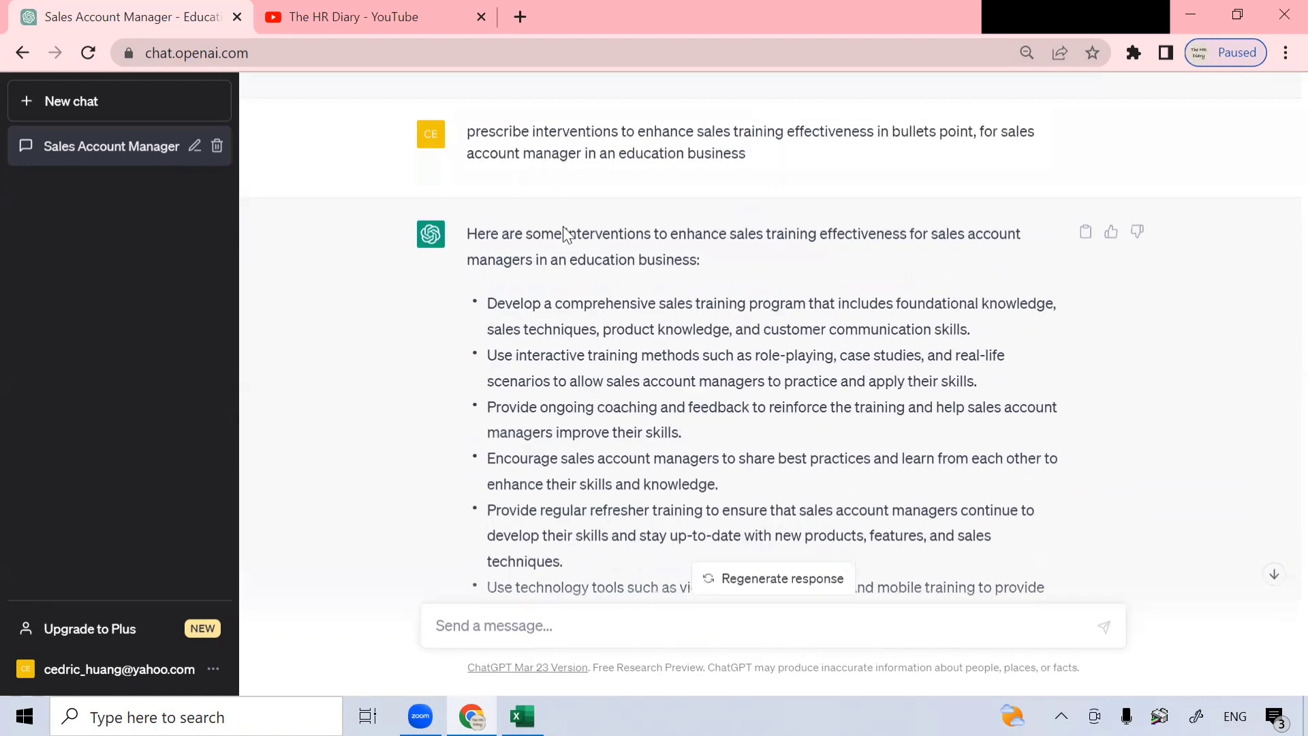
left_click_drag(527, 372, 811, 372)
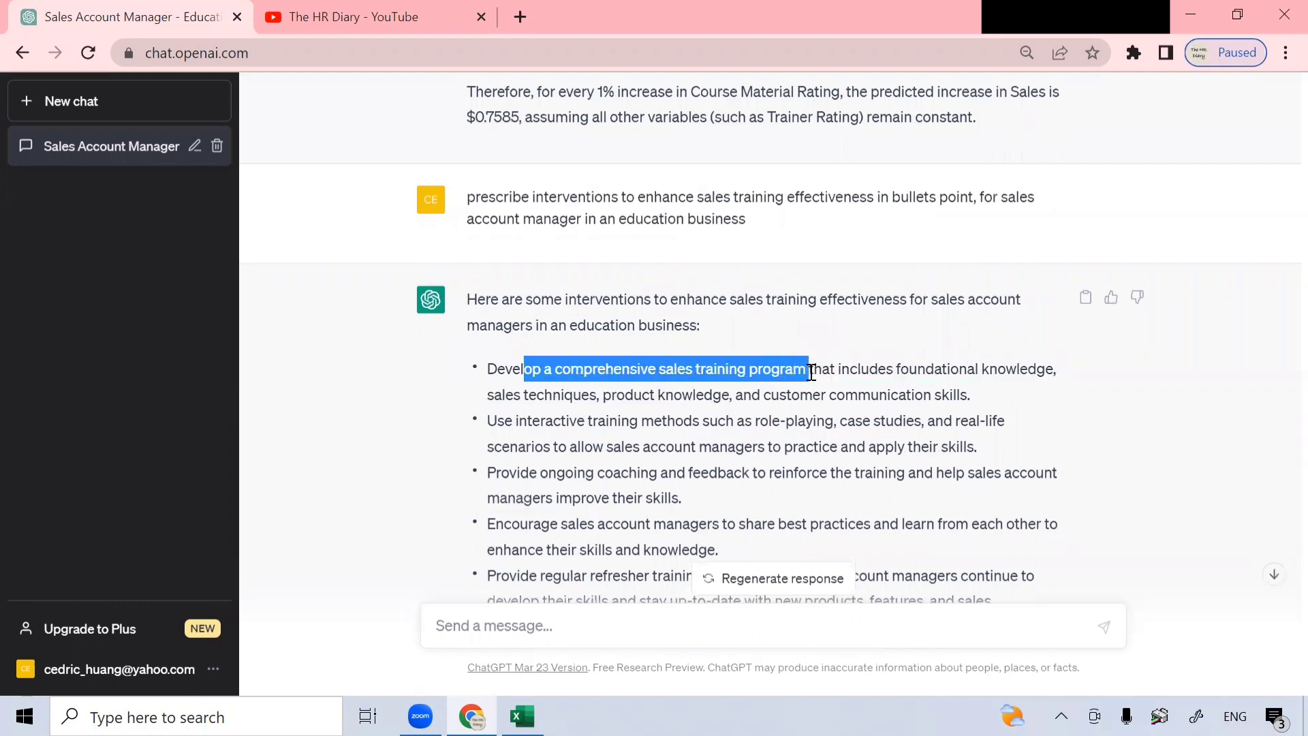
left_click_drag(483, 411, 696, 404)
left_click_drag(487, 472, 732, 478)
scroll(688, 476, "down", 3)
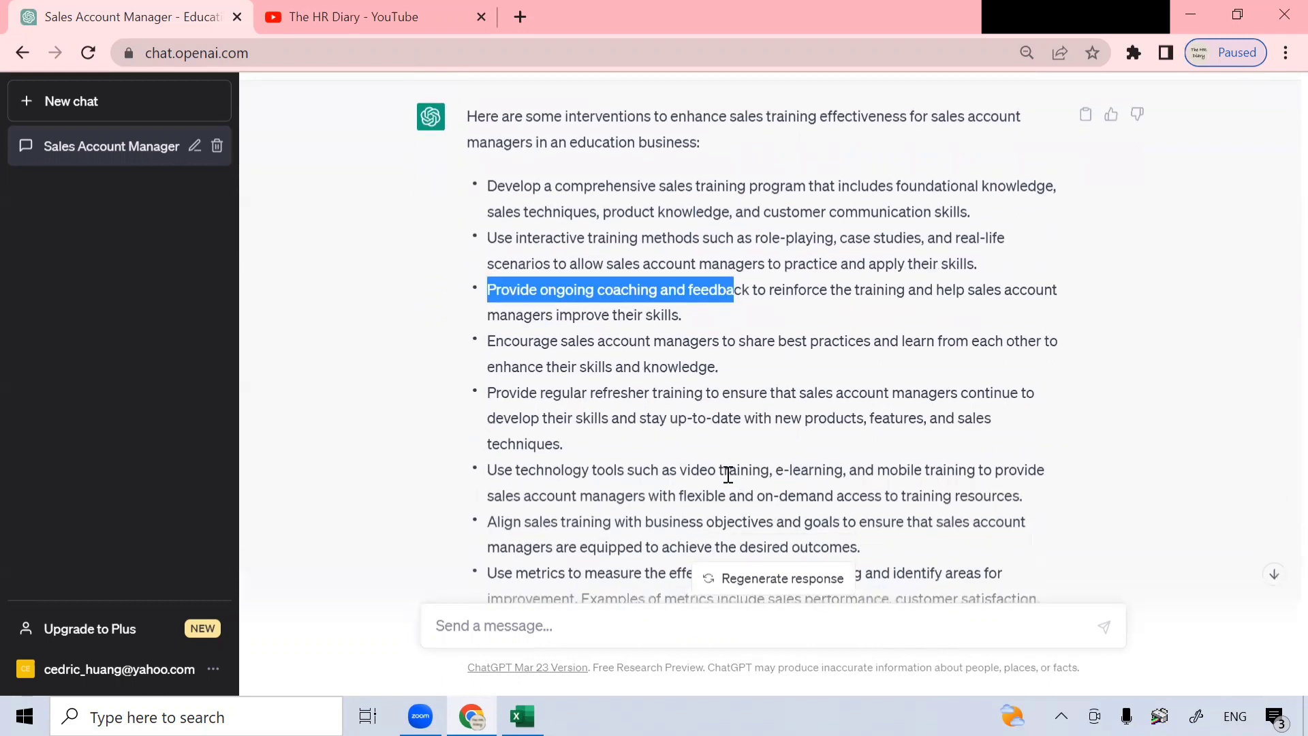
- Read the remaining interventions, from sharing best practices through to incentives and rewards, highlighting each bullet's key phrase
left_click_drag(488, 317, 881, 316)
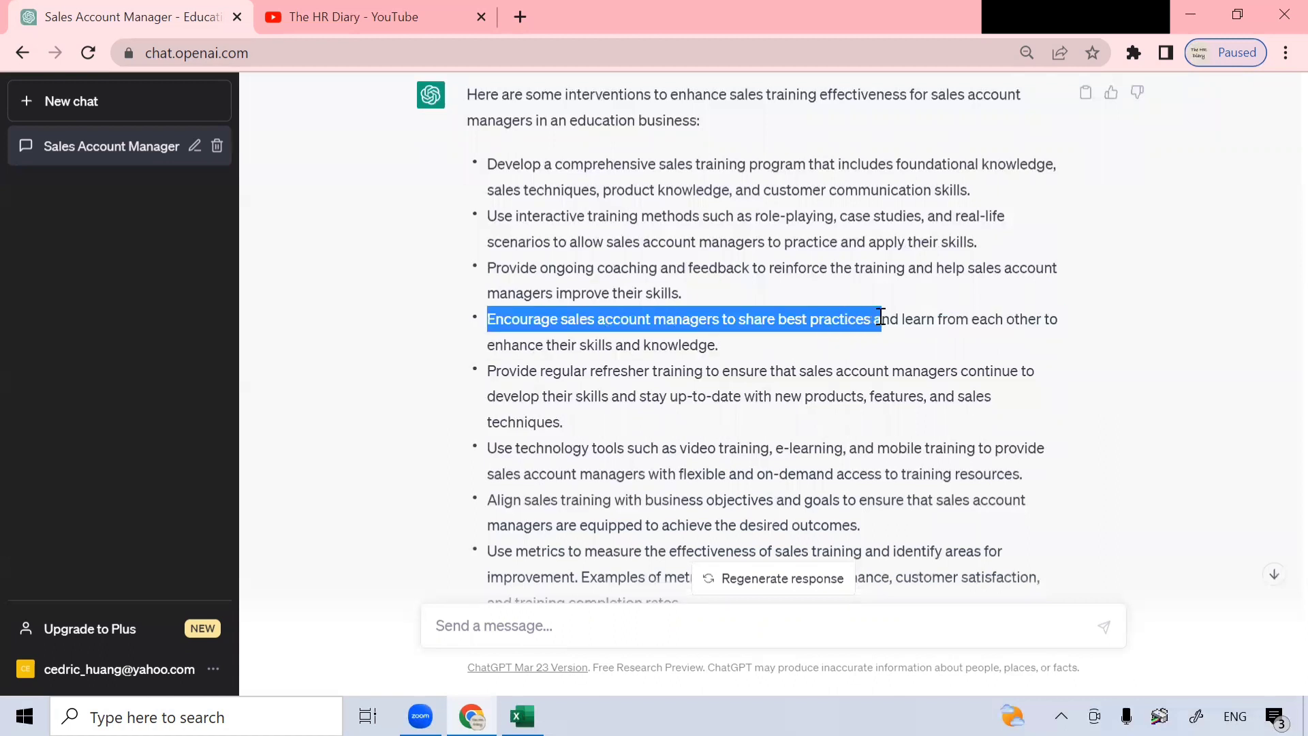
left_click_drag(488, 371, 704, 379)
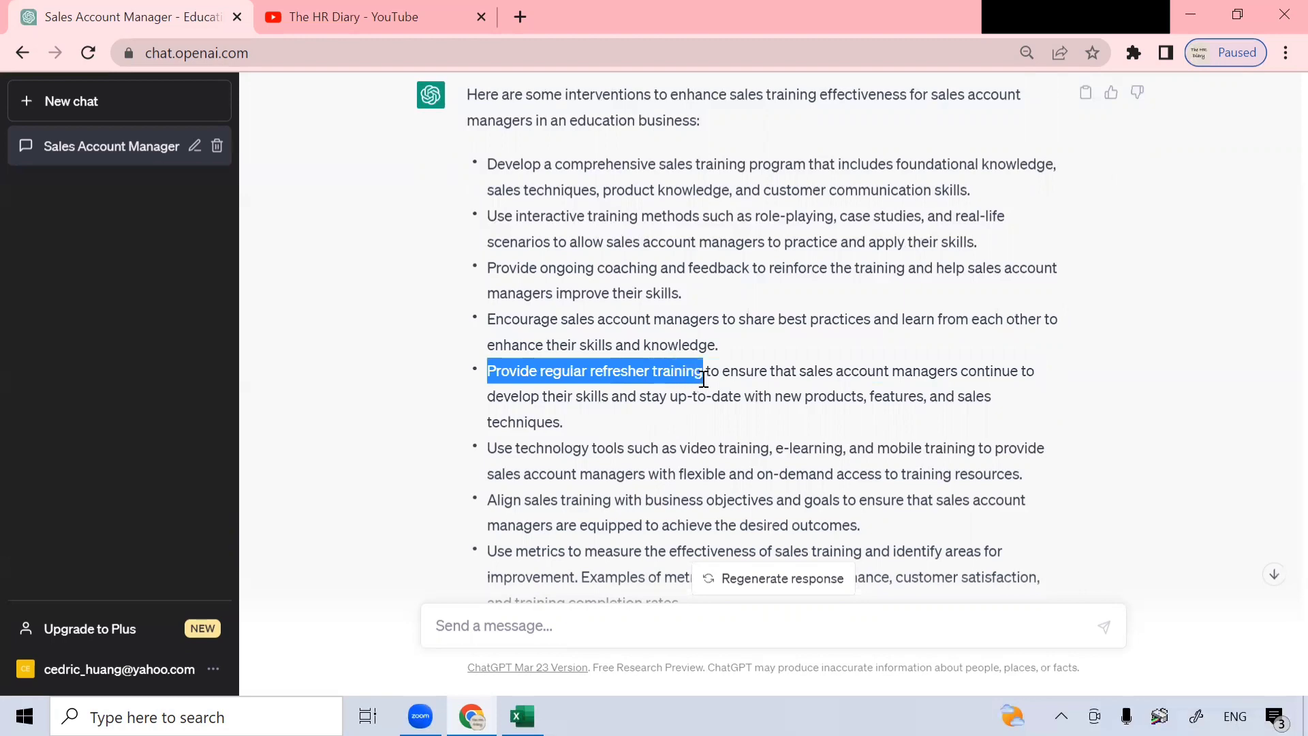
left_click_drag(499, 448, 738, 451)
scroll(740, 451, "down", 2)
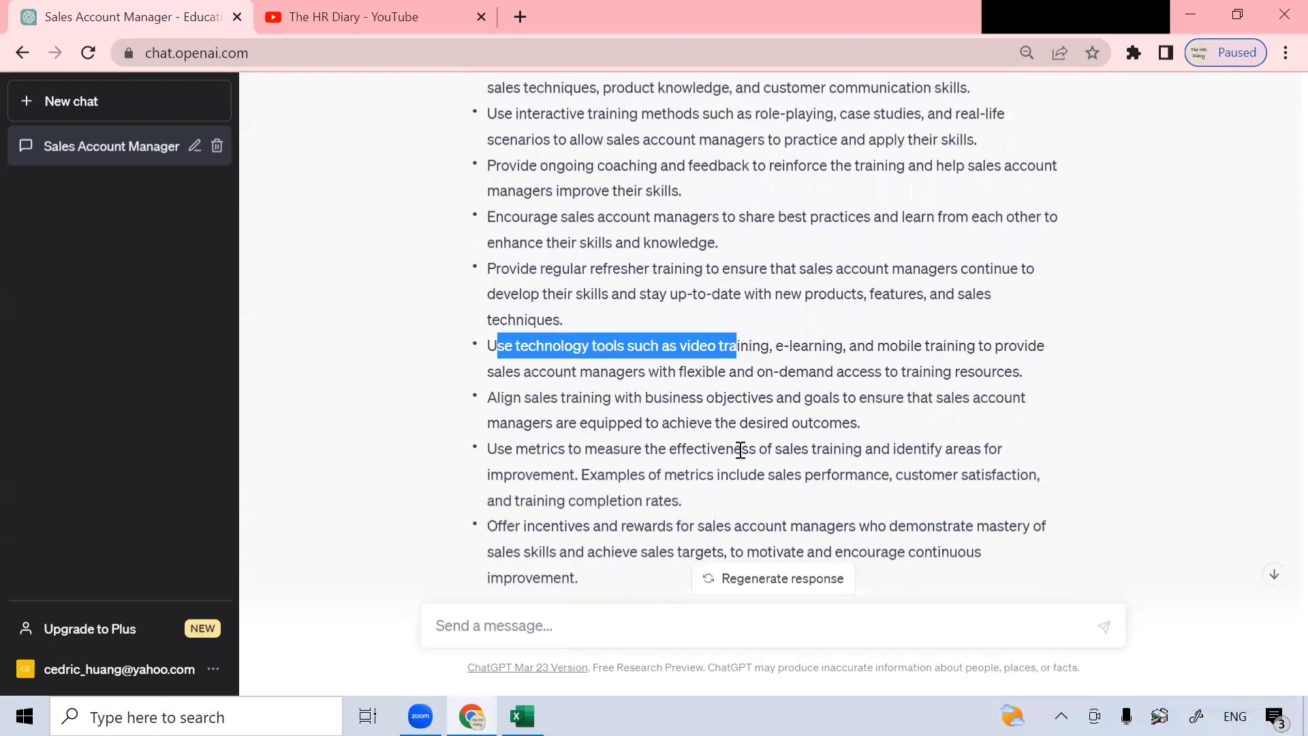
left_click_drag(489, 398, 777, 403)
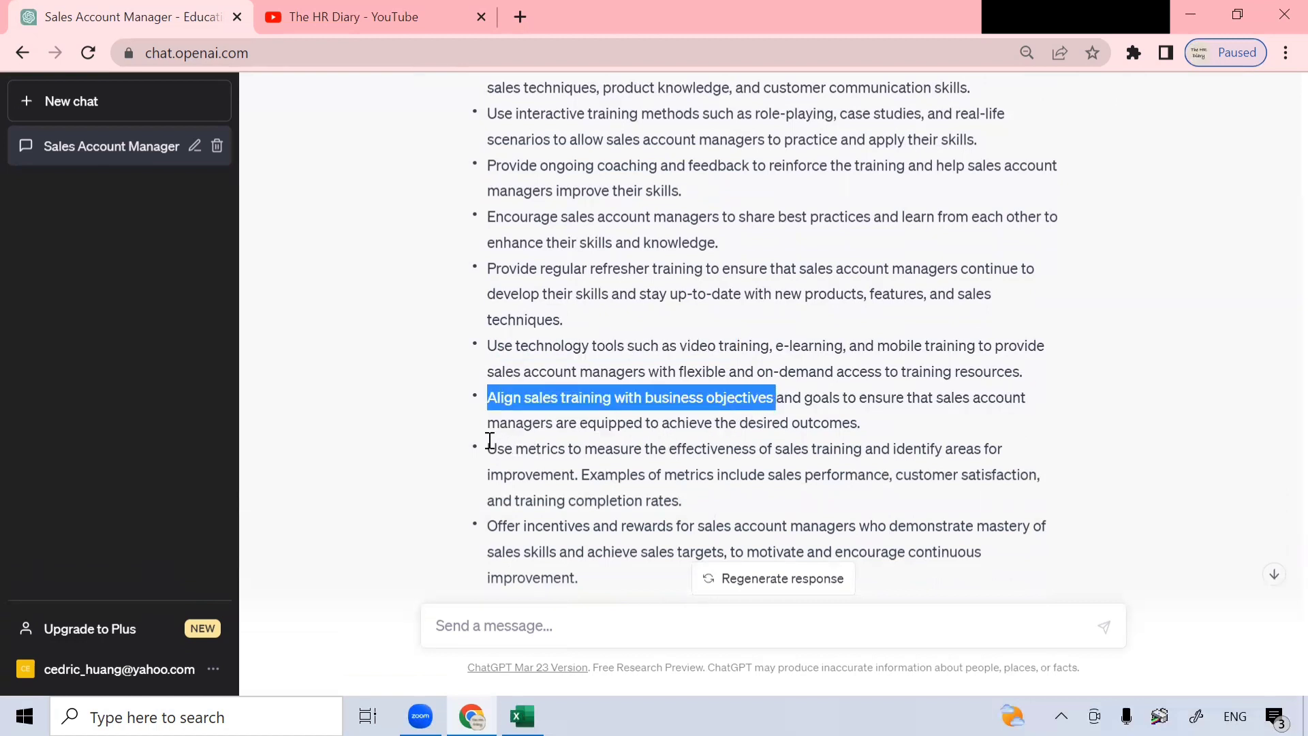
left_click_drag(488, 448, 853, 452)
scroll(643, 400, "down", 2)
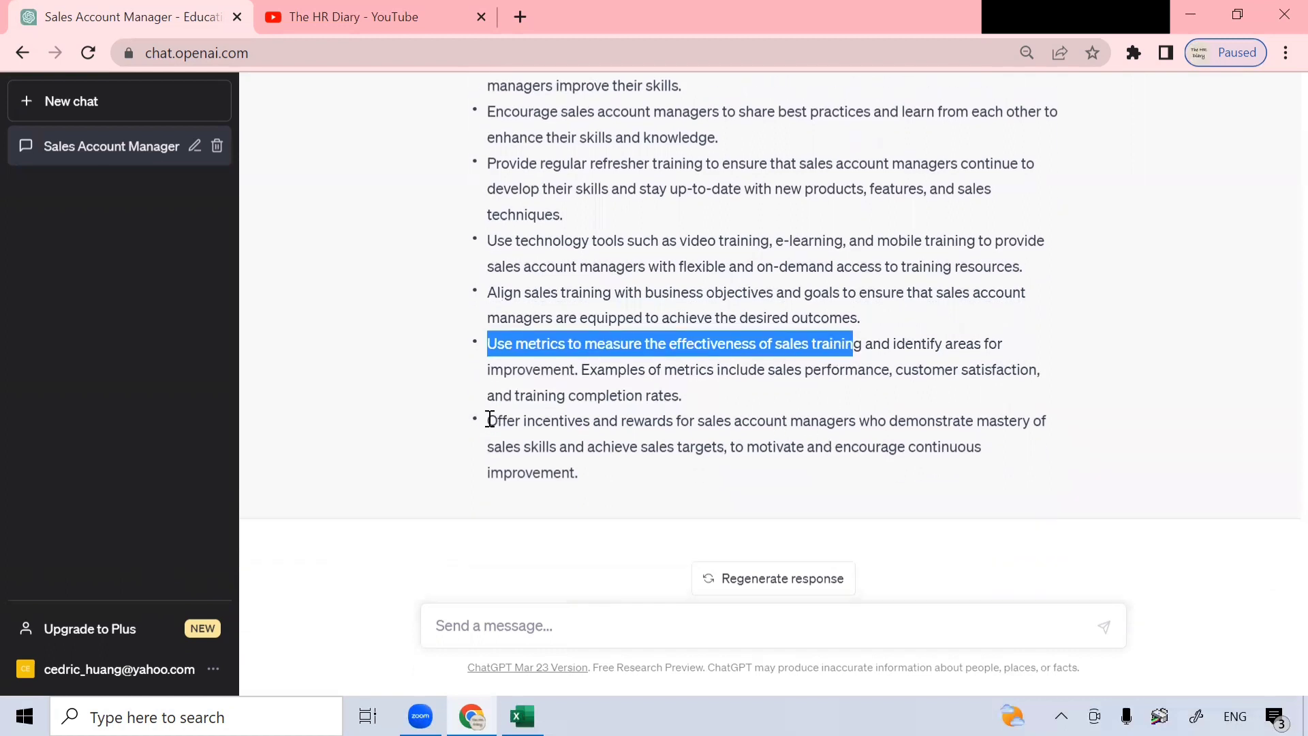
left_click_drag(489, 418, 732, 442)
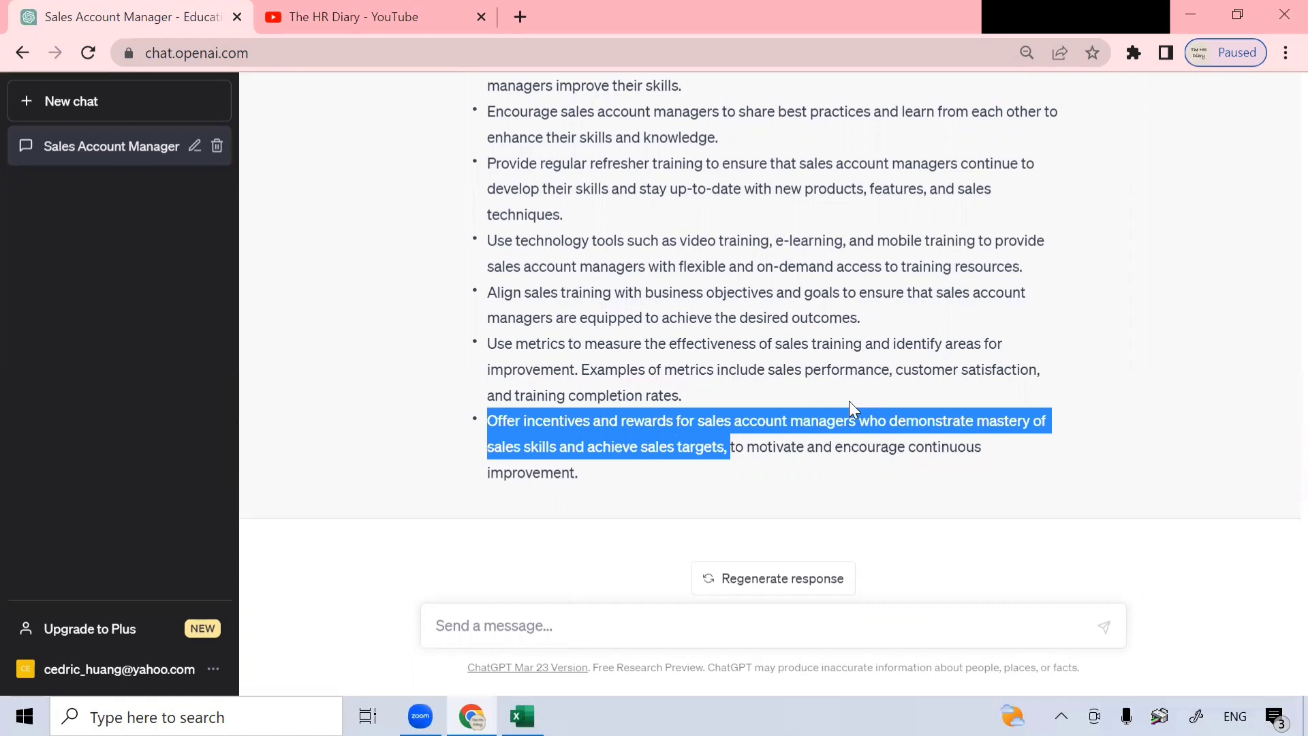
scroll(848, 400, "up", 6)
scroll(849, 401, "down", 6)
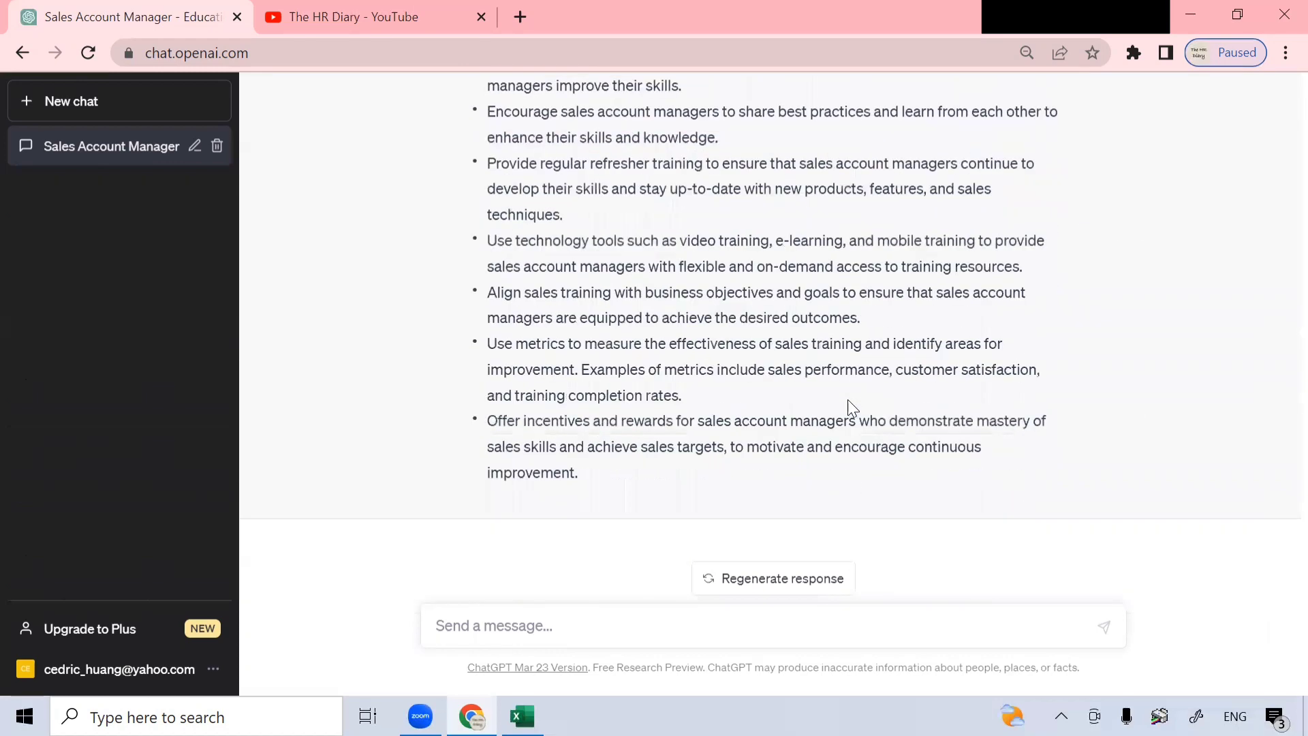
- Check task 7 on high potential assessment criteria on the Excel workbook's Welcome sheet, and return to ChatGPT
left_click(522, 716)
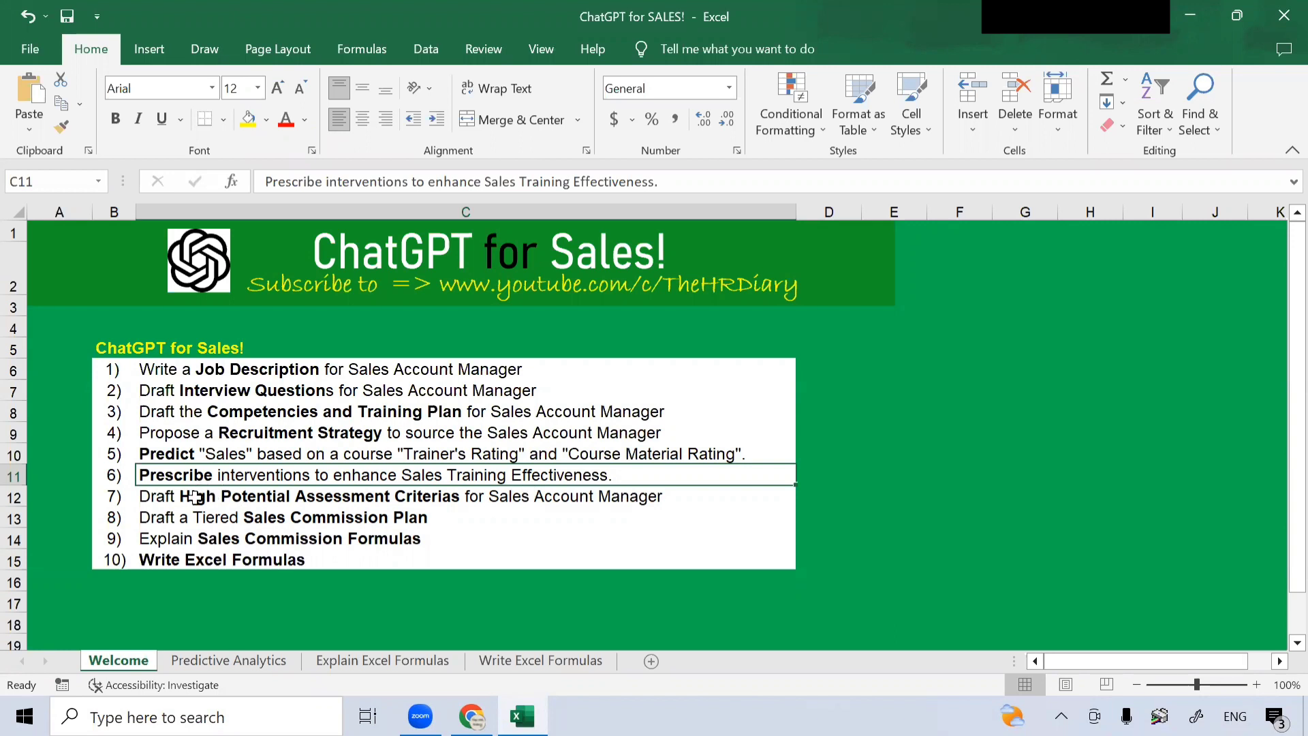
left_click(171, 501)
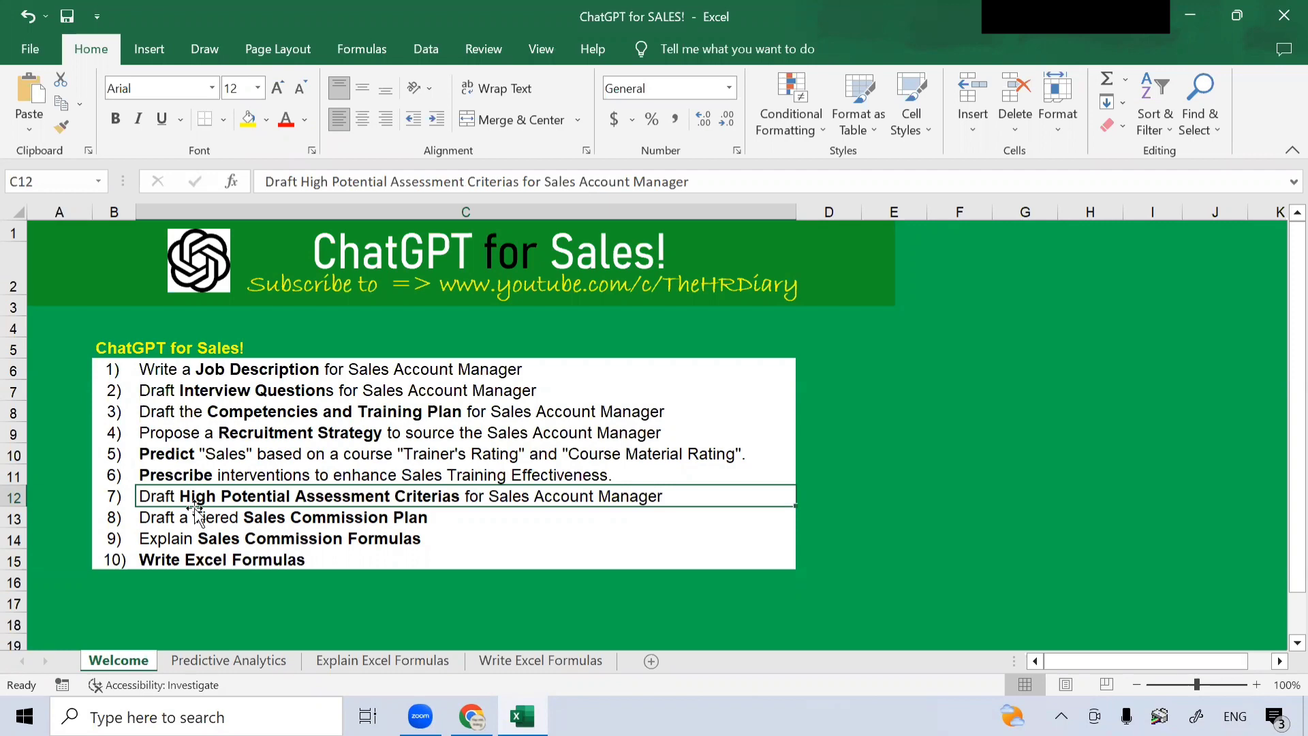
left_click(471, 715)
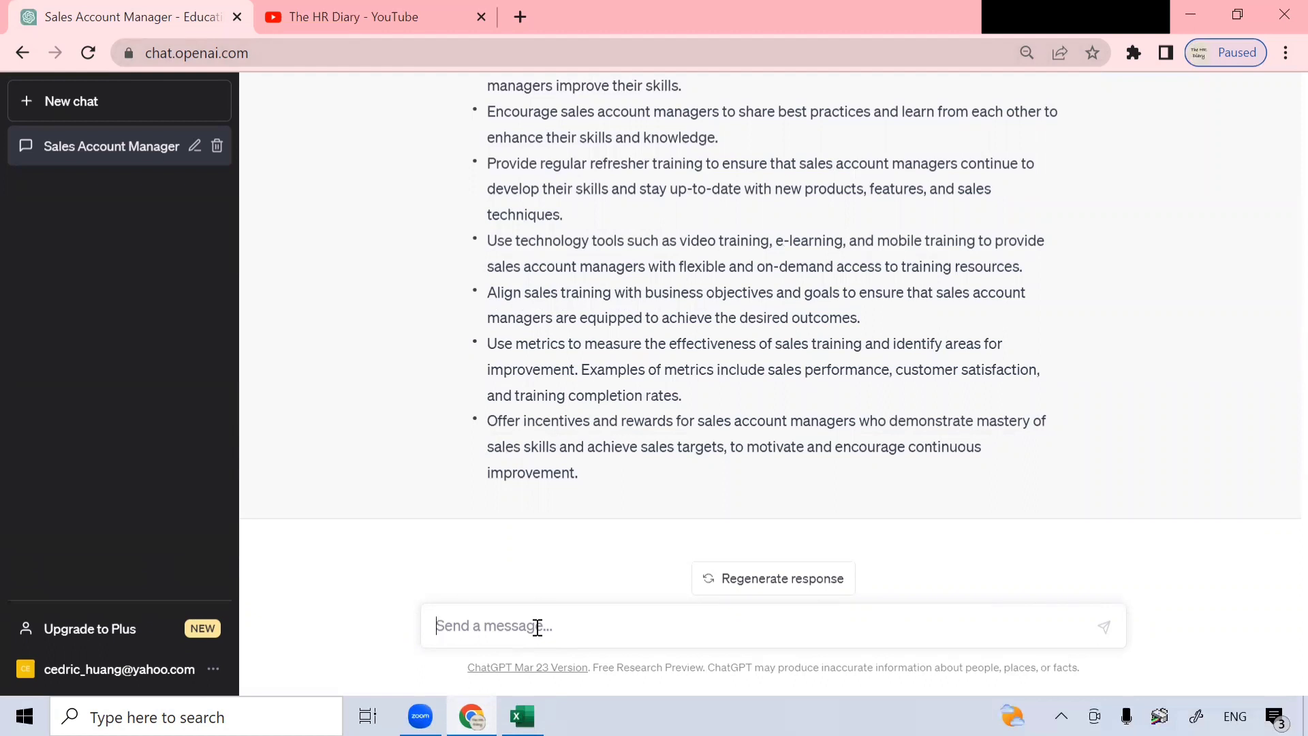
- Send the prompt "suggest 3 high-potential assessment criterias for a sales account manager in an education business"
type("suggest")
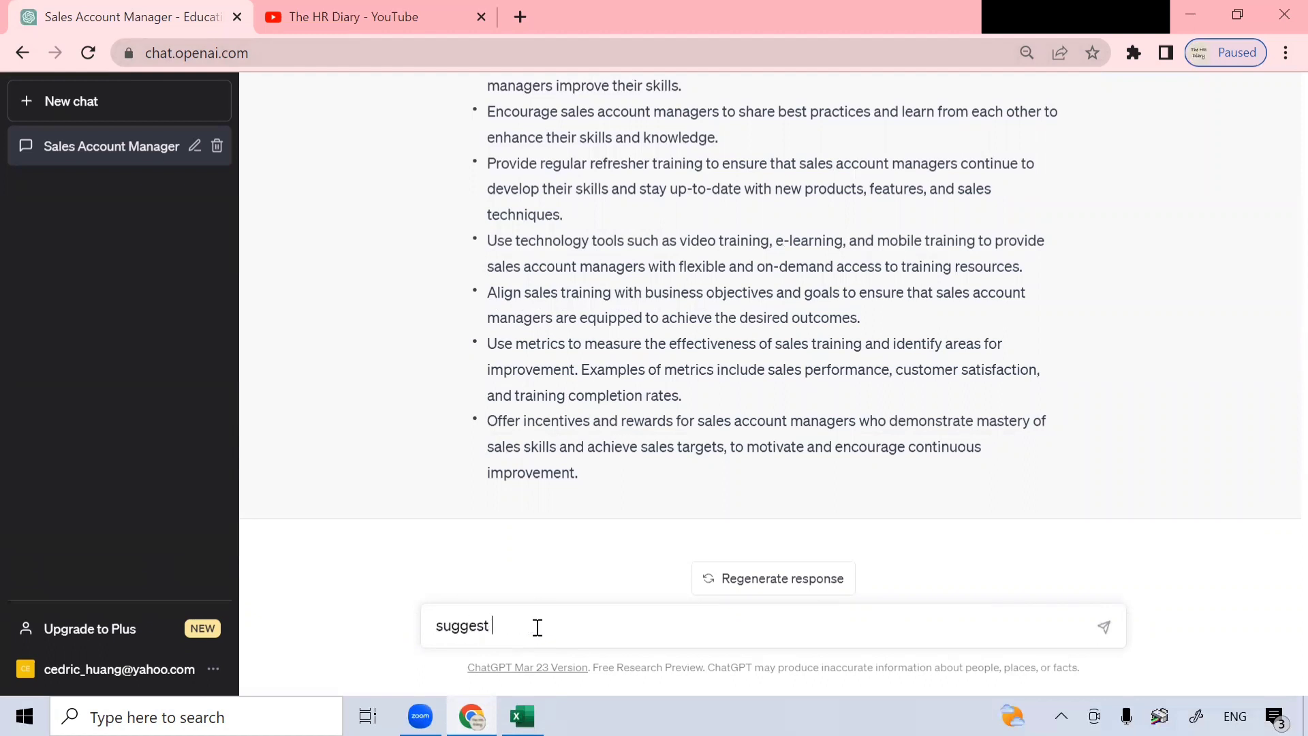
type(" 3 hihg potential asse")
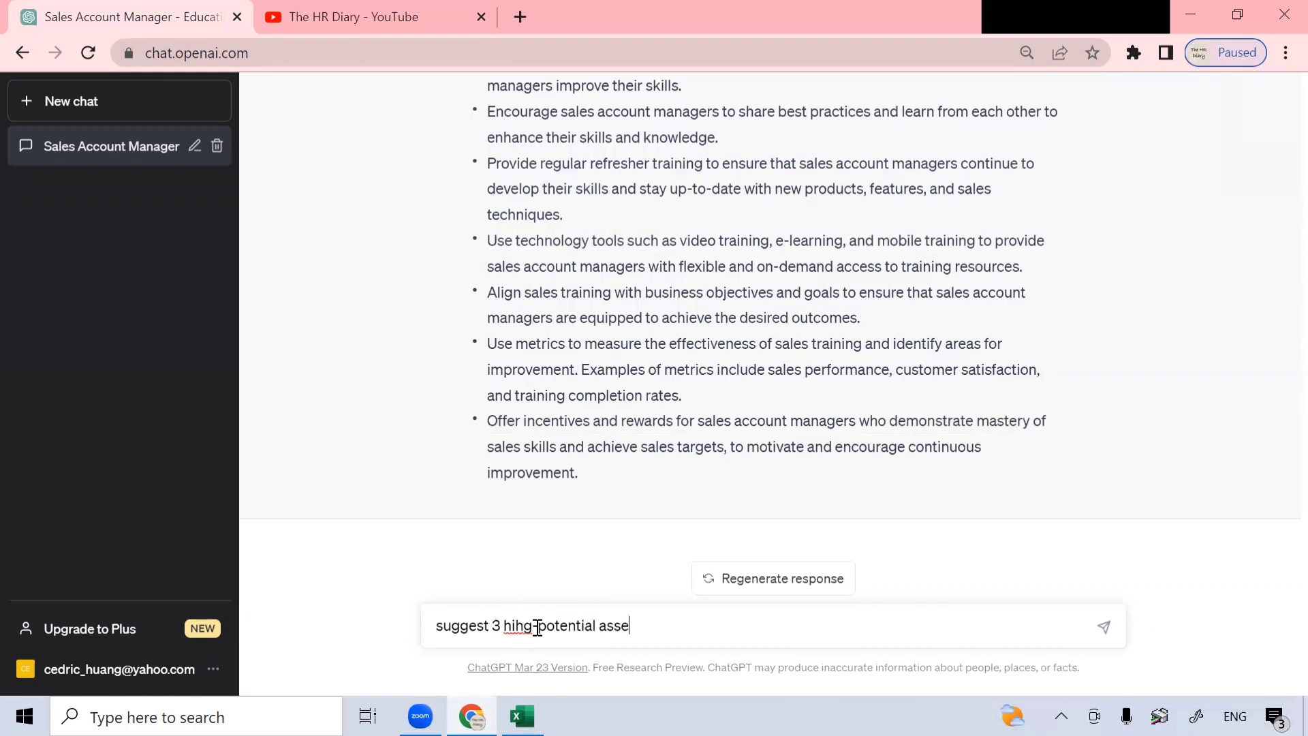
type("ssment crit")
left_click(521, 625)
key("BackSpace")
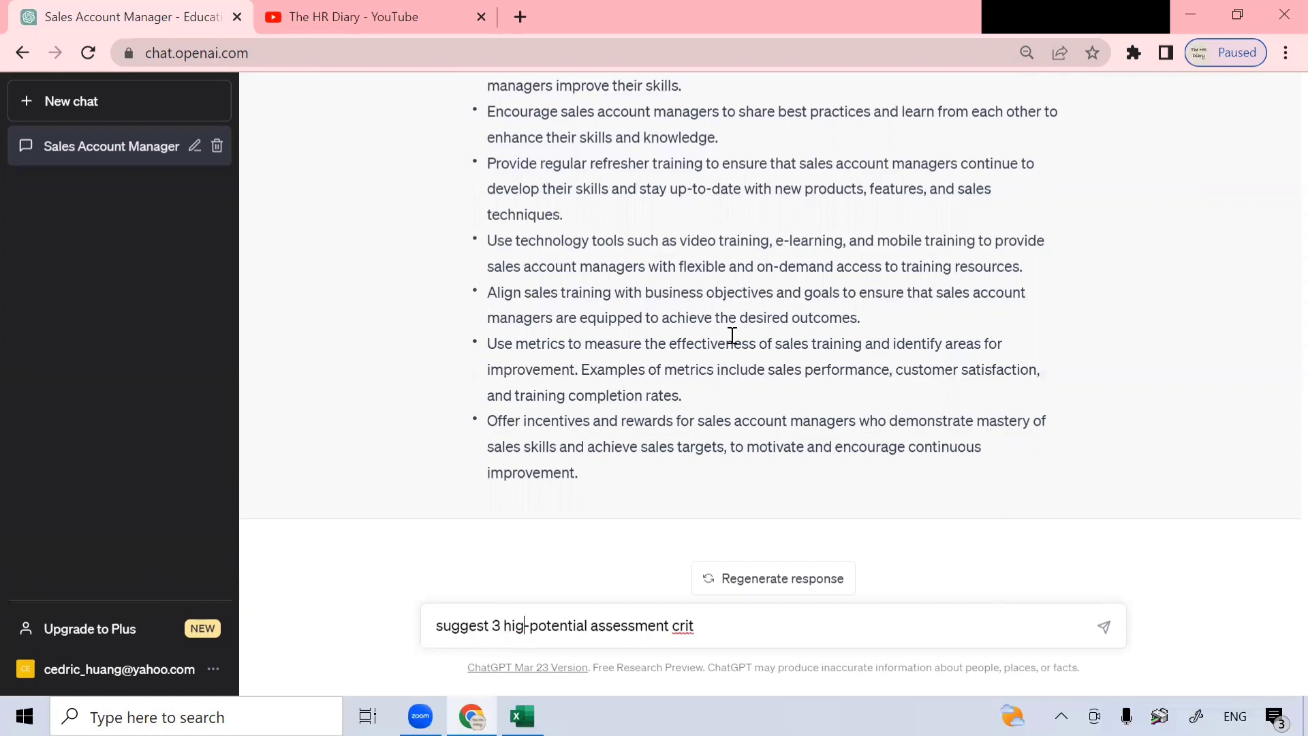
type("h")
left_click(749, 621)
type("eria")
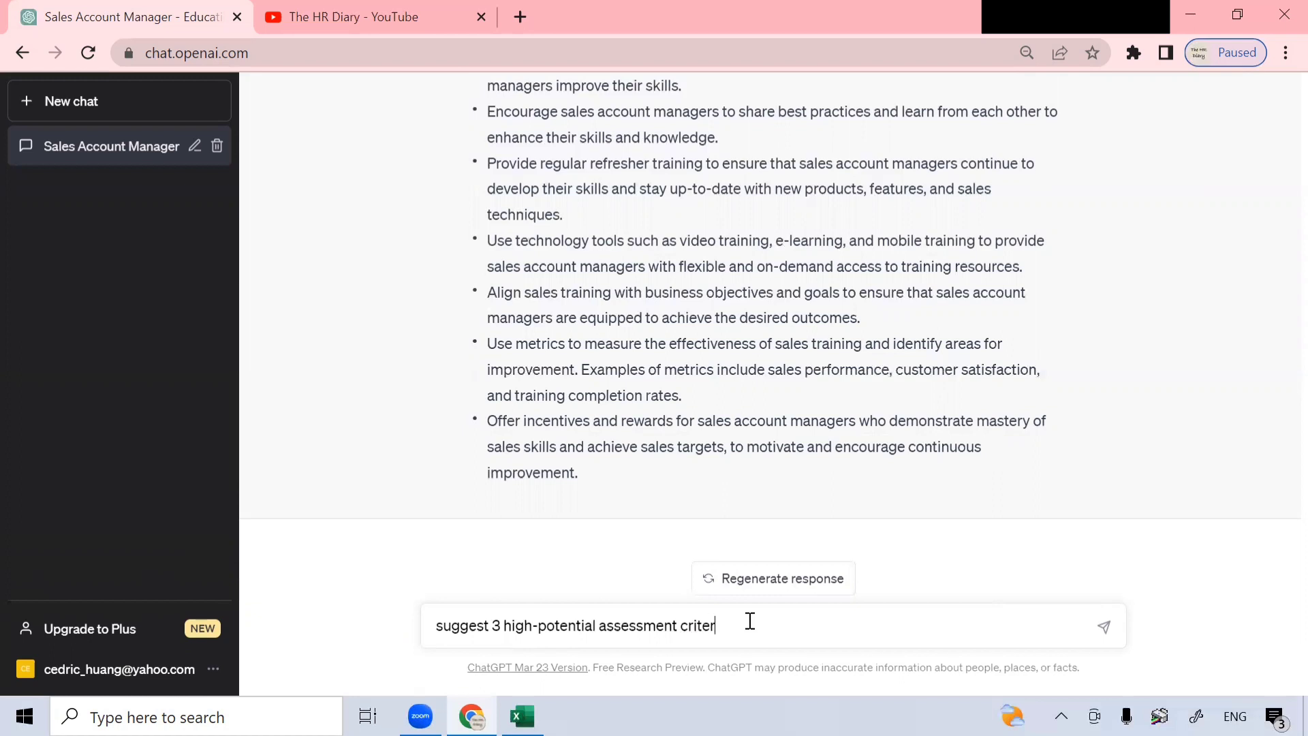
type("for a sales account ")
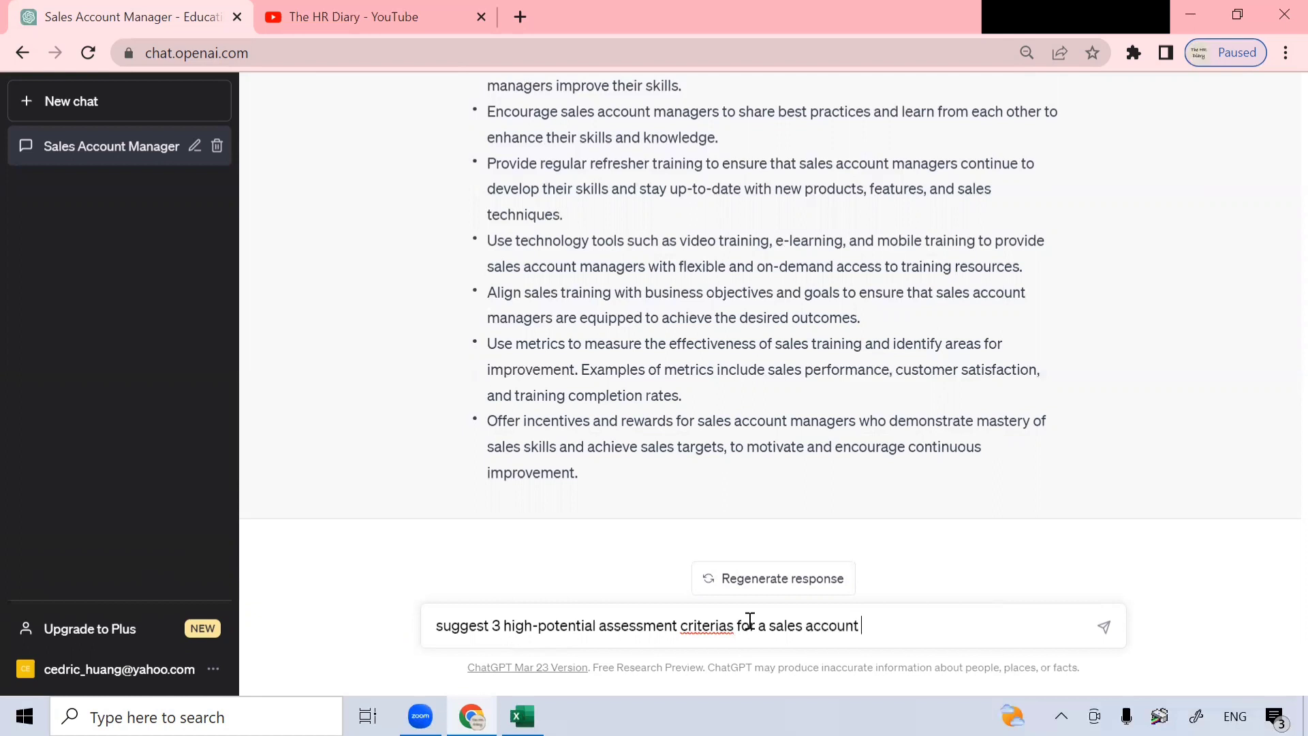
type("manager in an education ")
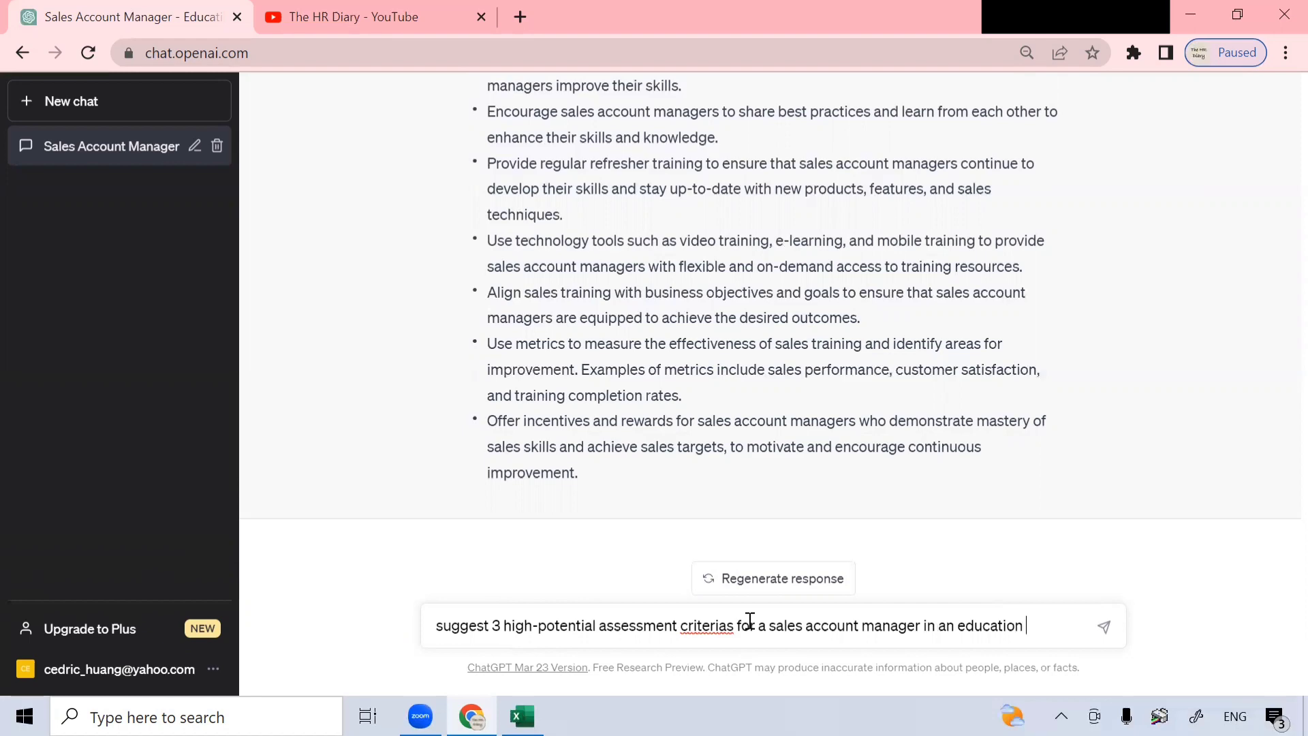
type("business")
key("Return")
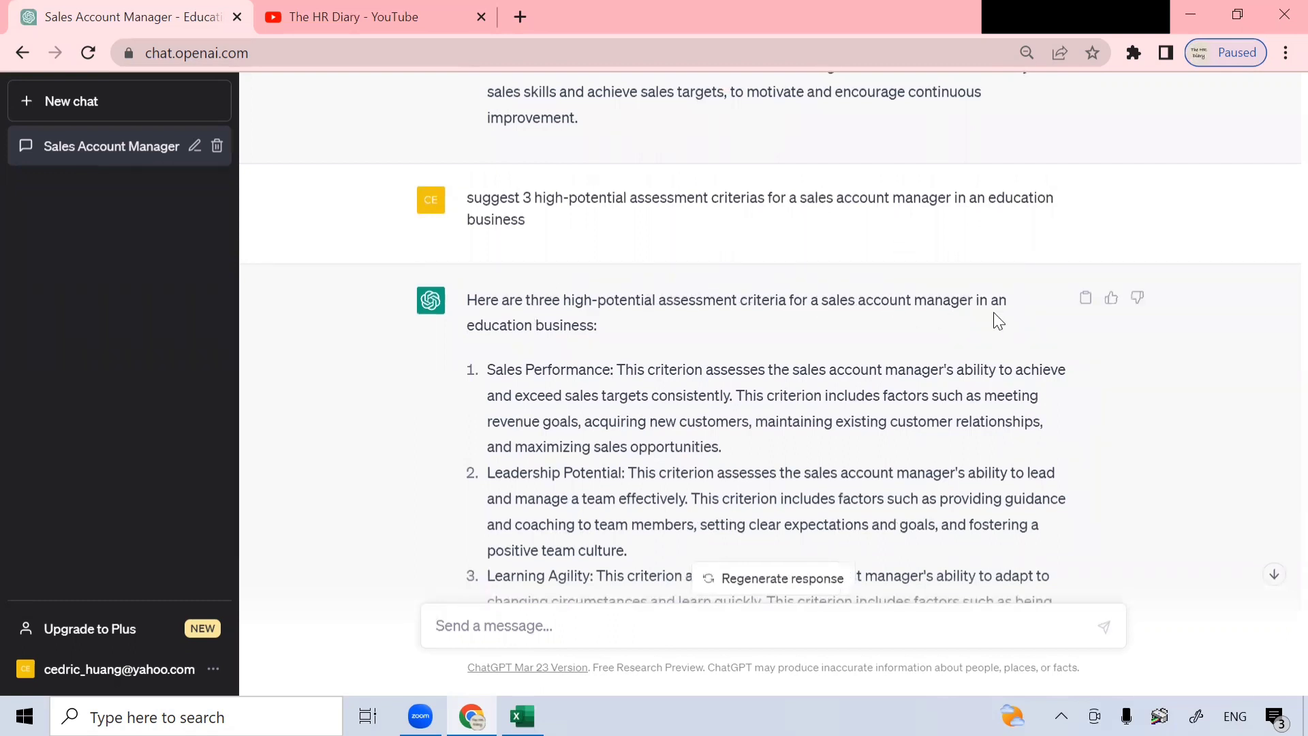
- Look over the answer on high-potential assessment criteria, highlighting the name of each of the three criteria
left_click_drag(992, 311, 962, 316)
left_click(959, 317)
scroll(959, 318, "down", 1)
scroll(959, 318, "down", 2)
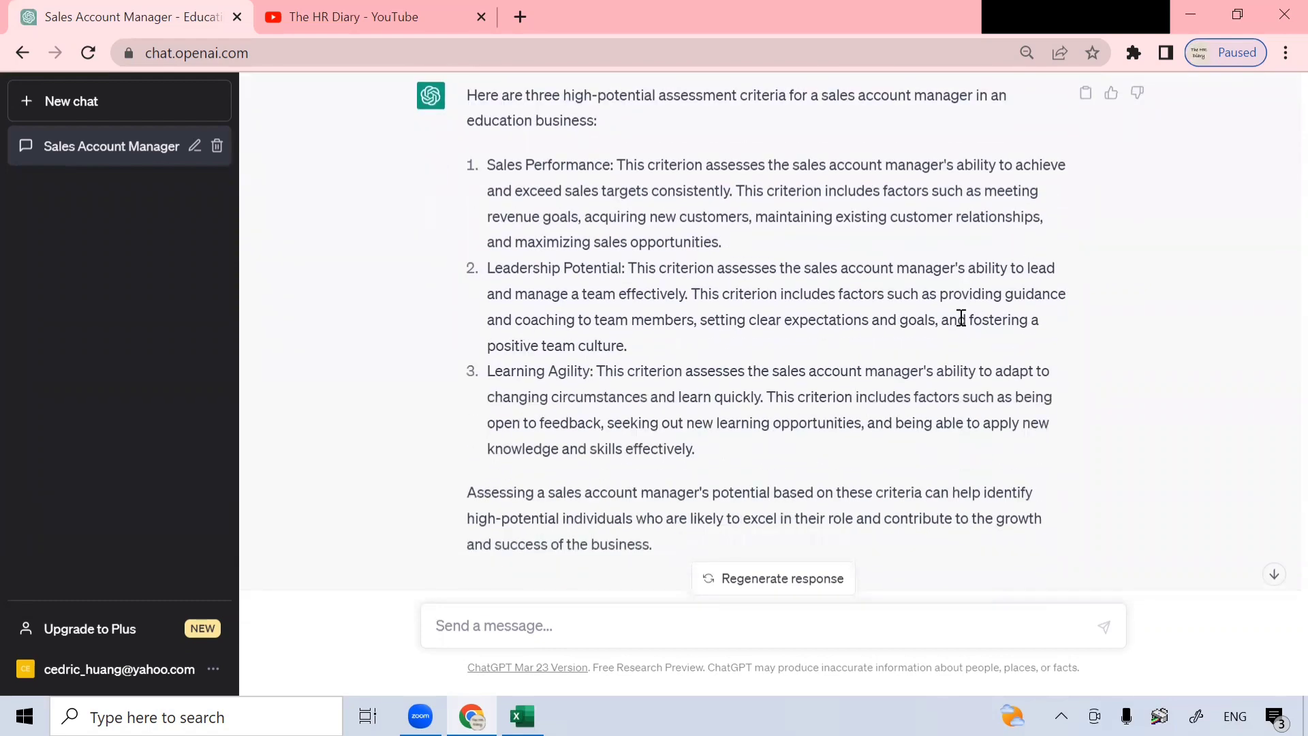
scroll(604, 140, "up", 1)
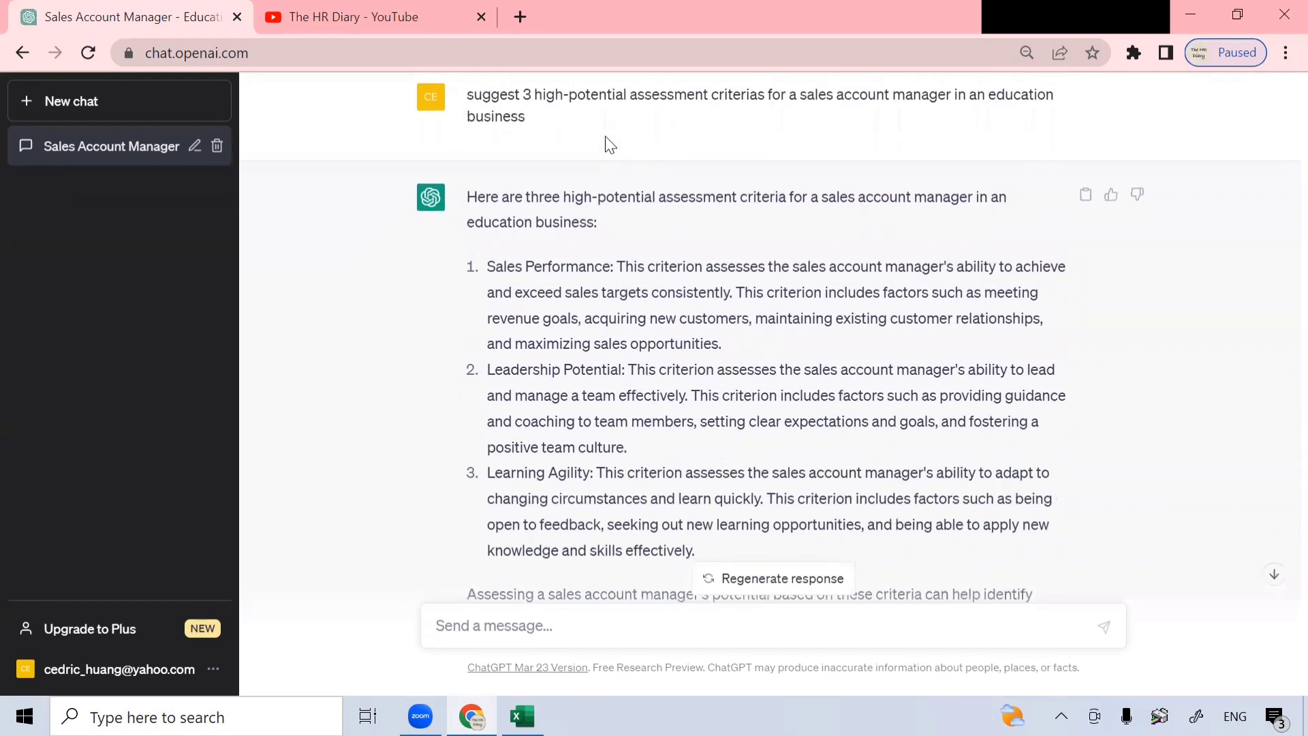
scroll(579, 150, "down", 1)
left_click_drag(505, 162, 574, 184)
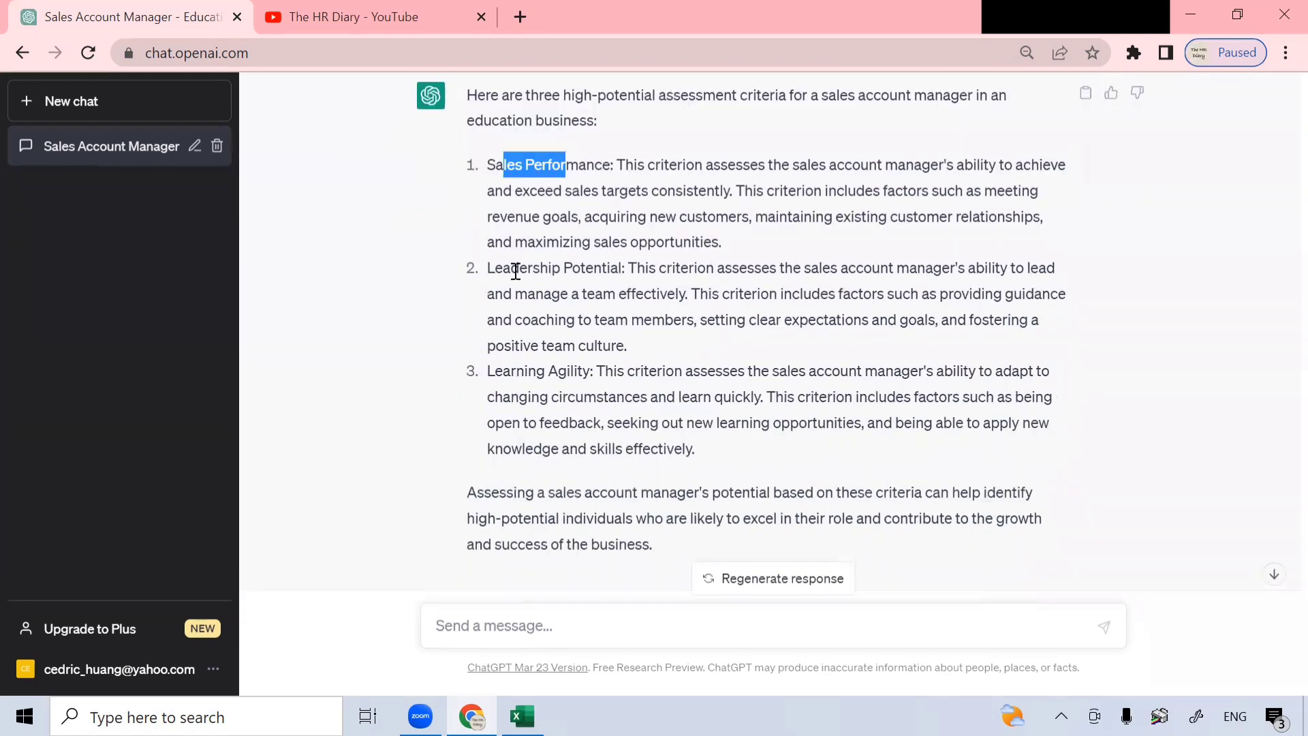
left_click_drag(496, 268, 605, 272)
left_click_drag(515, 371, 588, 376)
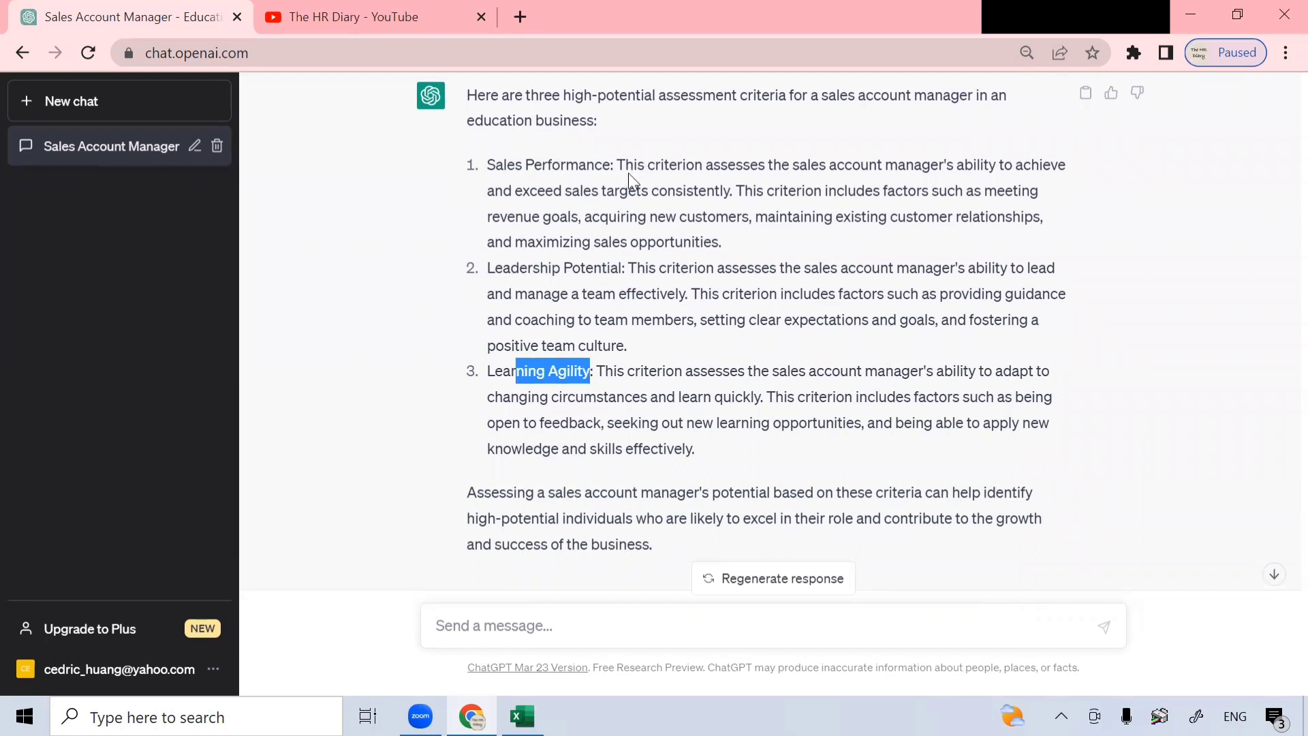
- Examine the descriptions under the Sales Performance and Leadership Potential criteria and view the answer's closing paragraph
left_click_drag(626, 165, 750, 254)
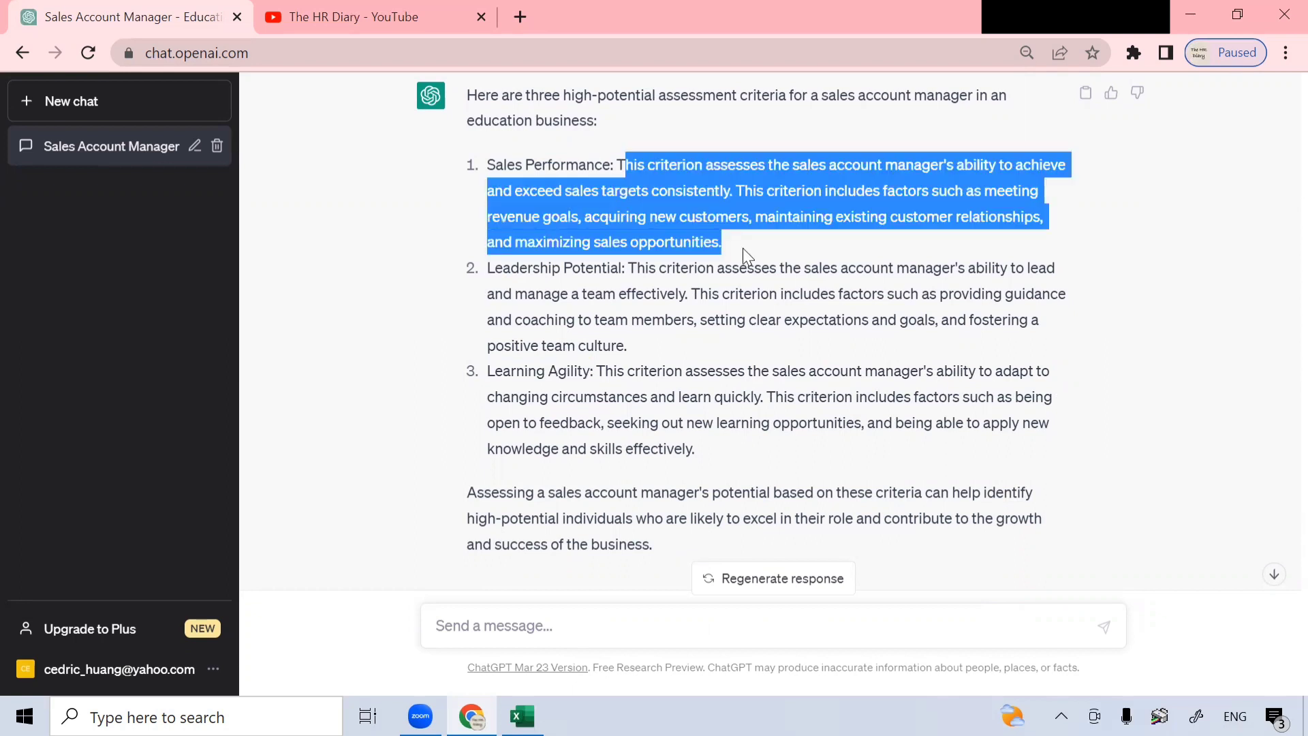
left_click(635, 270)
left_click_drag(635, 270, 686, 345)
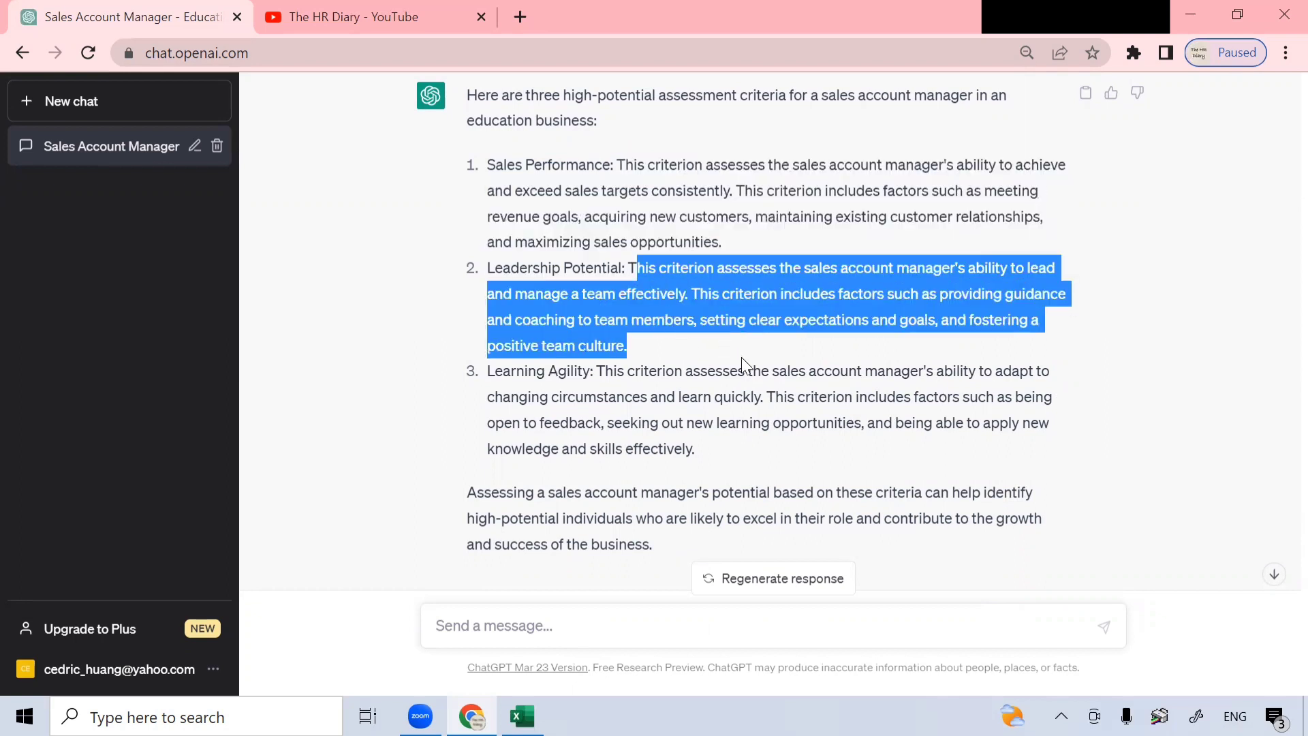
scroll(741, 357, "down", 1)
left_click(803, 357)
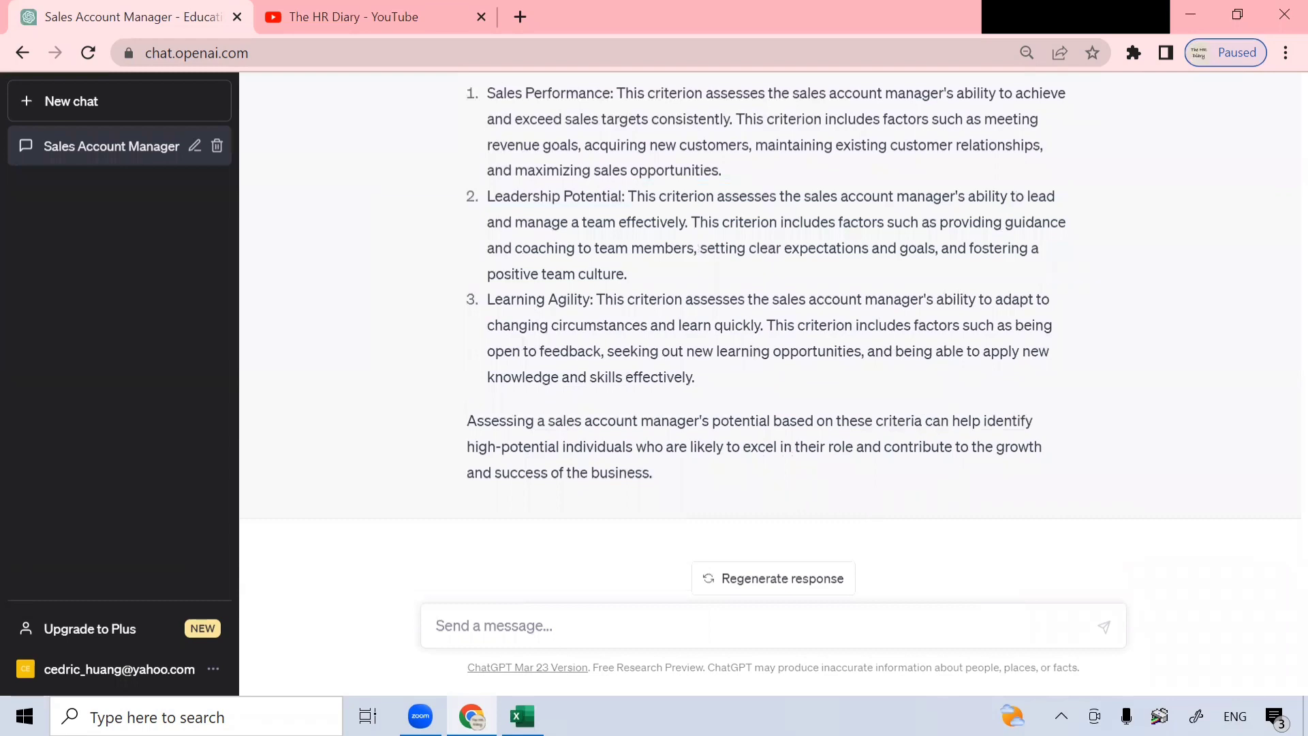
- Switch to the Excel workbook and go through tasks 6 to 8 on the Welcome sheet, ending on the tiered sales commission plan
key("alt+Tab")
left_click(254, 473)
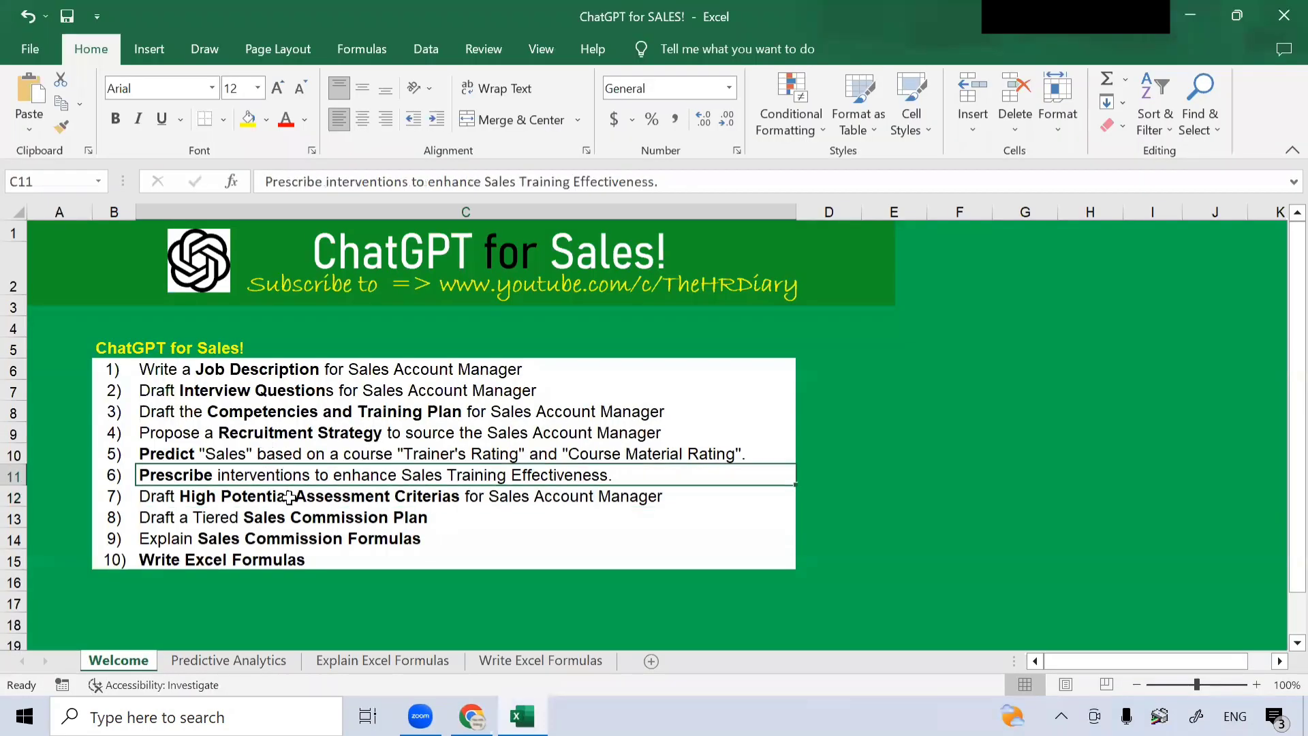
key("Down")
key("Down")
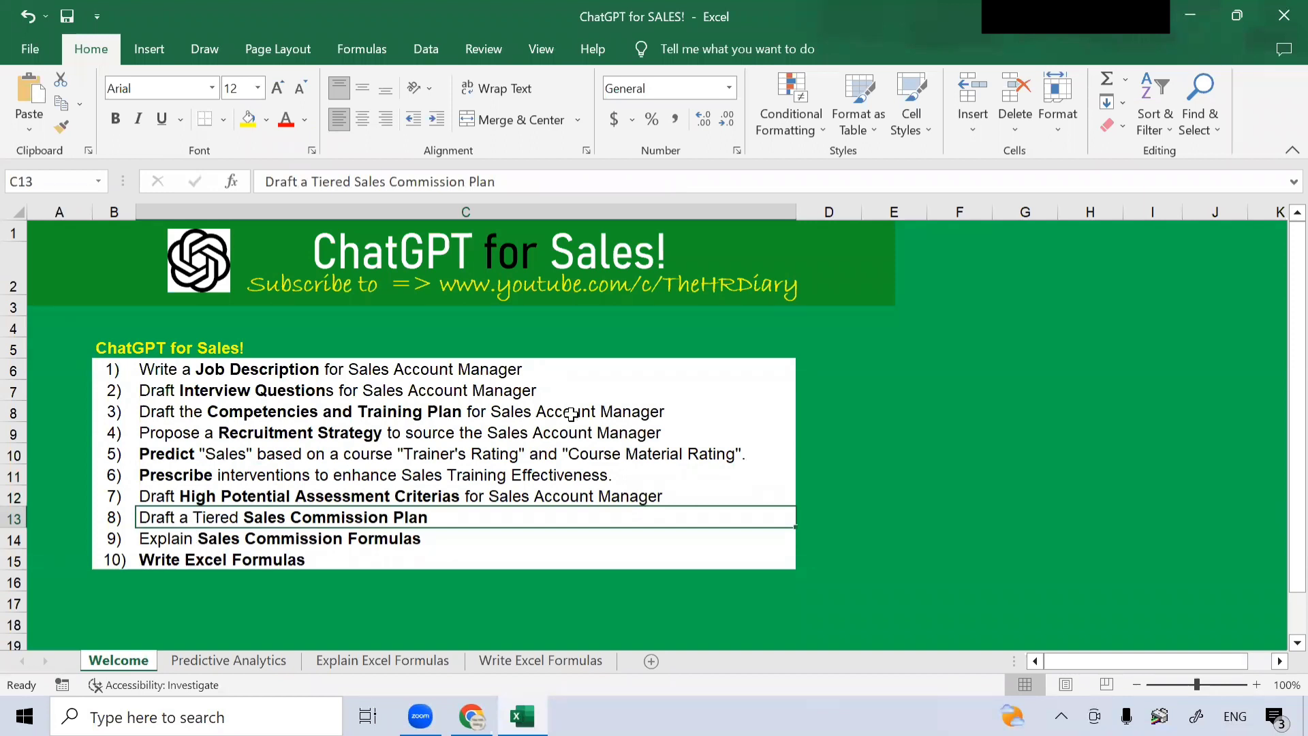
- Switch to ChatGPT and begin a prompt: "draft a tiered sales commission plan for a sales account manager in an education business. Include the"
key("alt+Tab")
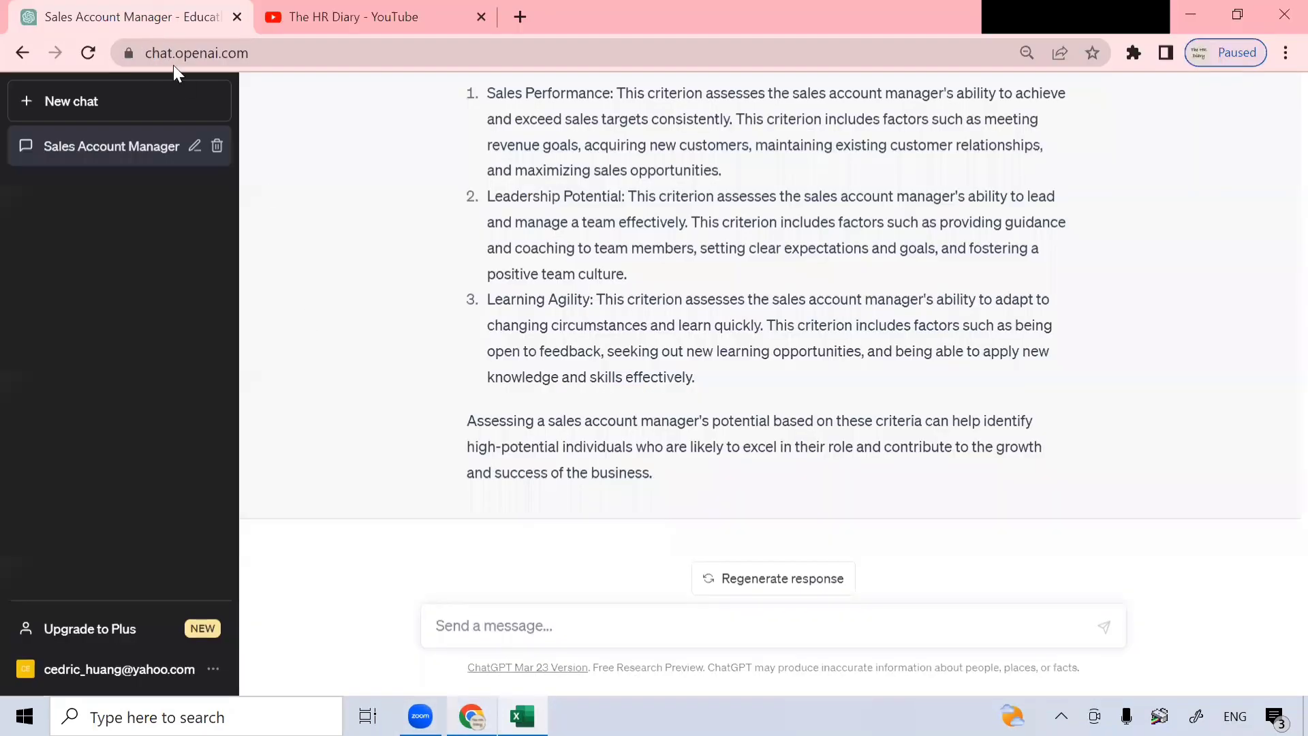
left_click(536, 626)
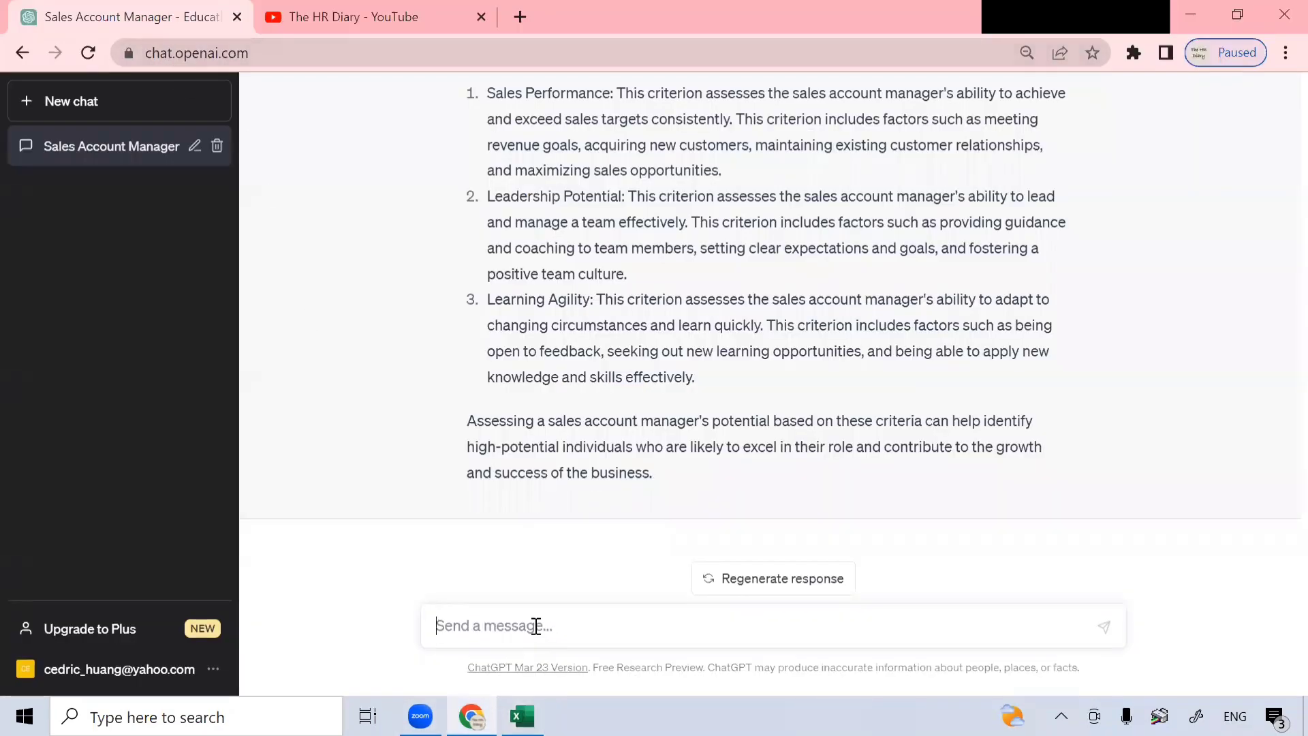
type("draft a")
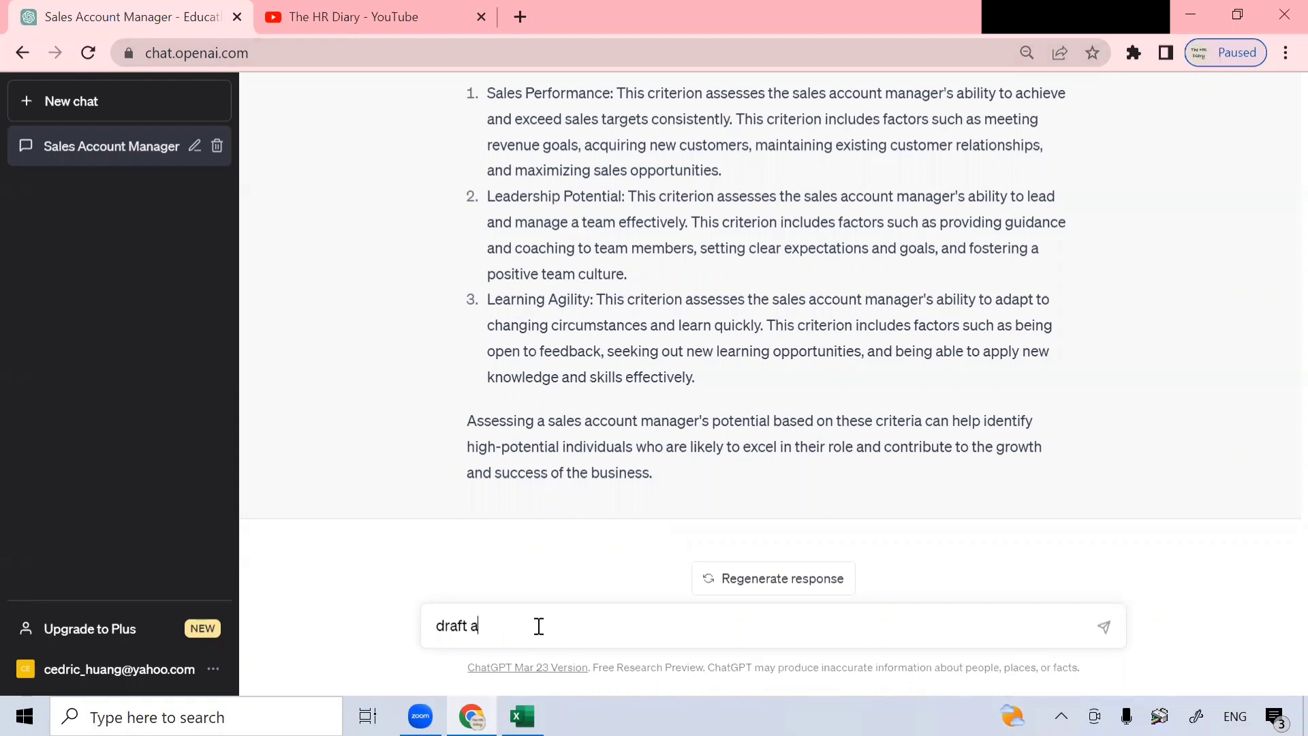
type(" tiered sales commission plan")
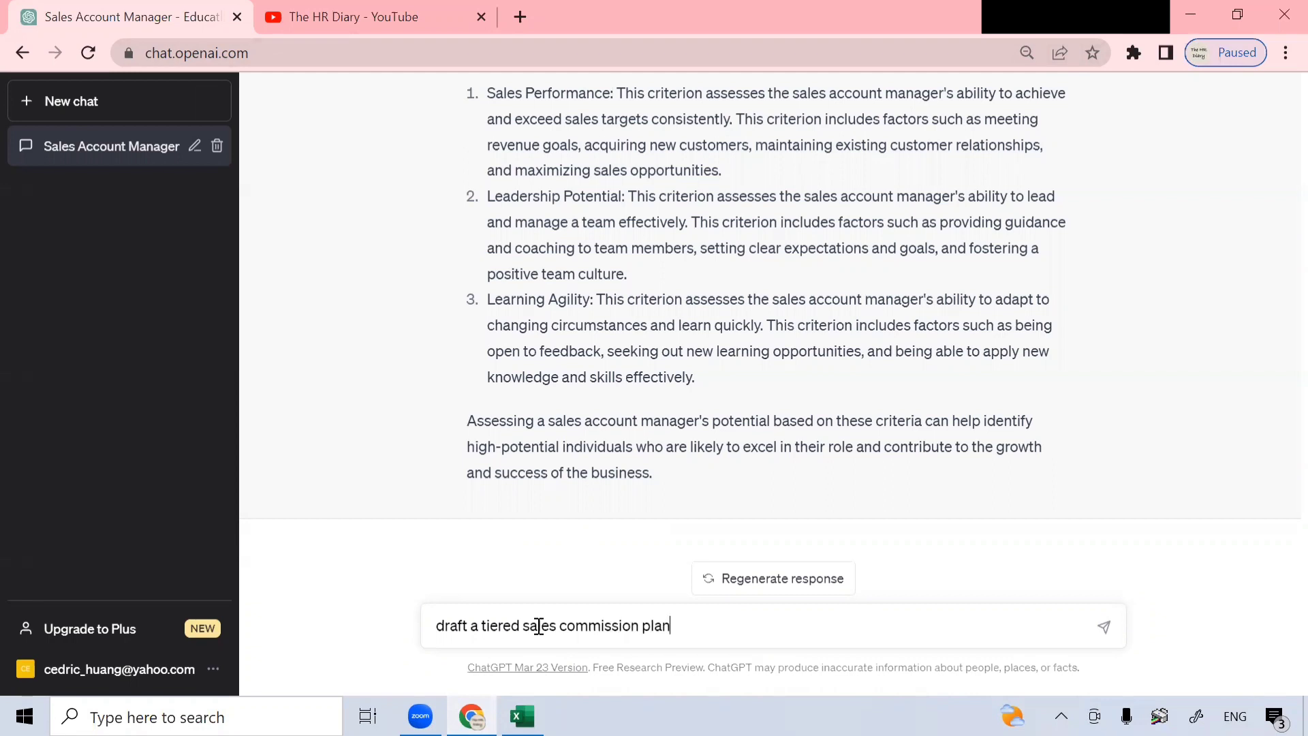
type(" for a sales account")
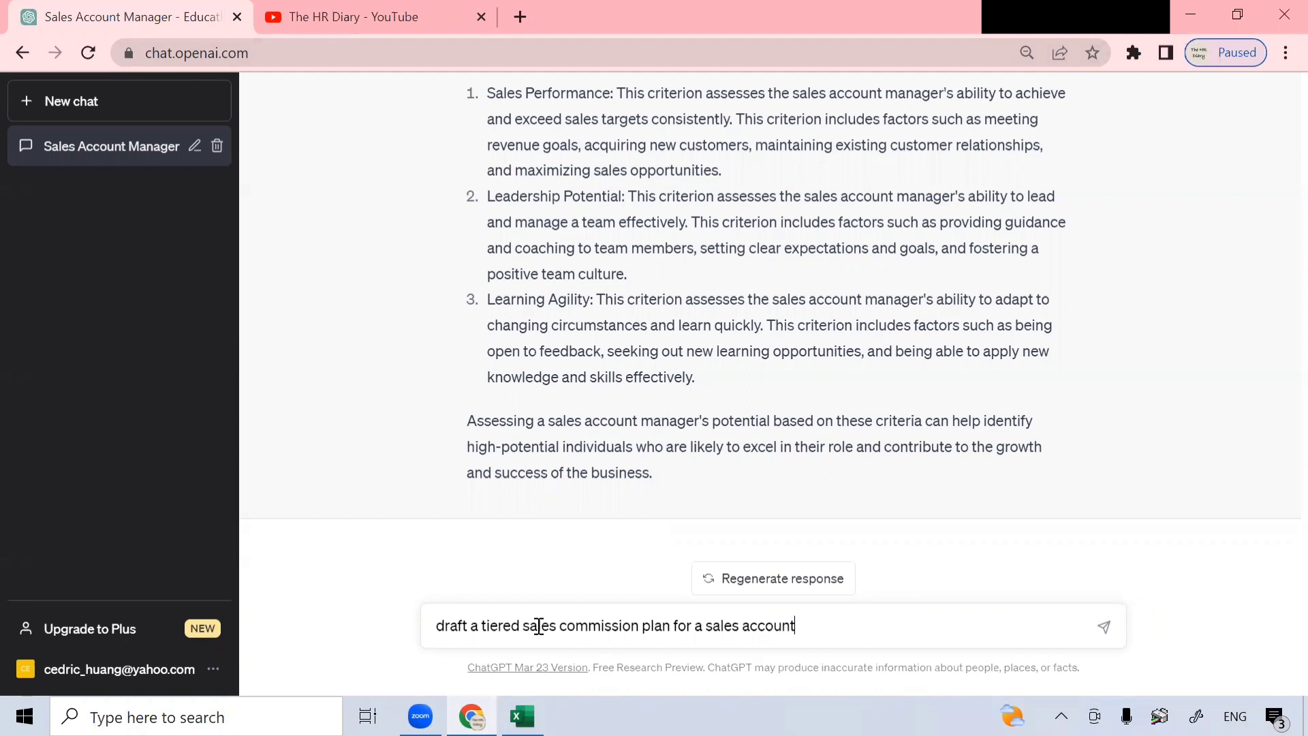
type(" maanger in")
key("BackSpace")
key("BackSpace")
key("BackSpace")
key("BackSpace")
key("BackSpace")
key("BackSpace")
key("BackSpace")
type("nagaer =")
key("BackSpace")
key("BackSpace")
key("BackSpace")
key("BackSpace")
type("ducation b")
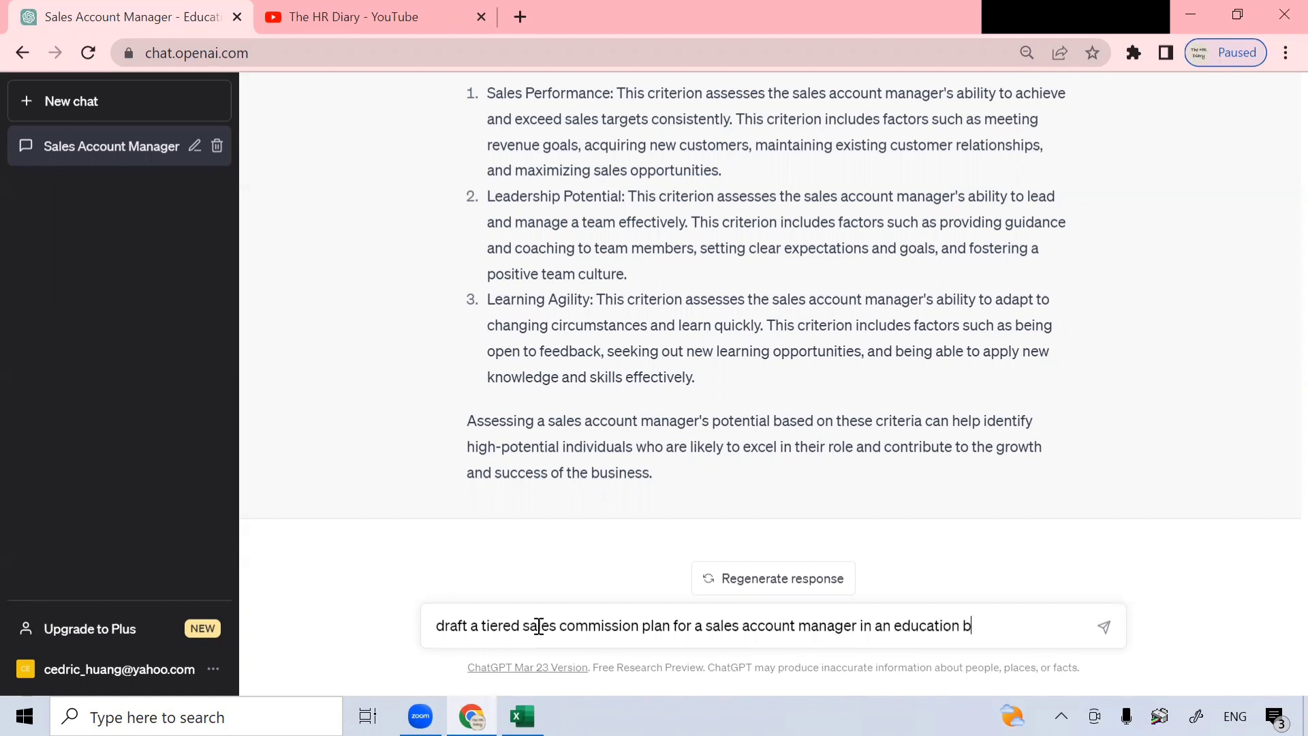
type("usiness. Include the a")
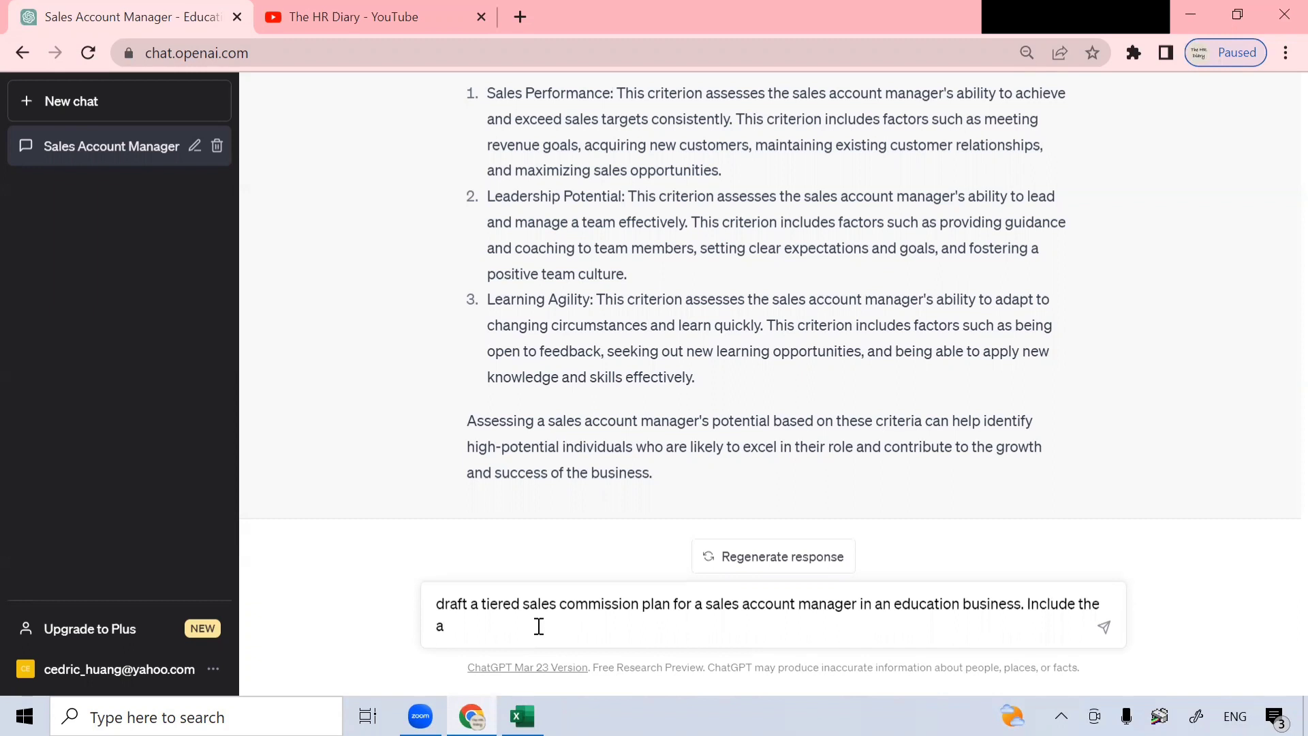
- Complete the prompt with "sales commission rate, and explain why you proposed these commission rate", correct the spelling of "commission", and send it
key("BackSpace")
type("sale")
type("s coimiss")
key("BackSpace")
key("BackSpace")
key("BackSpace")
key("BackSpace")
type("mi")
key("BackSpace")
key("BackSpace")
type("mision rate")
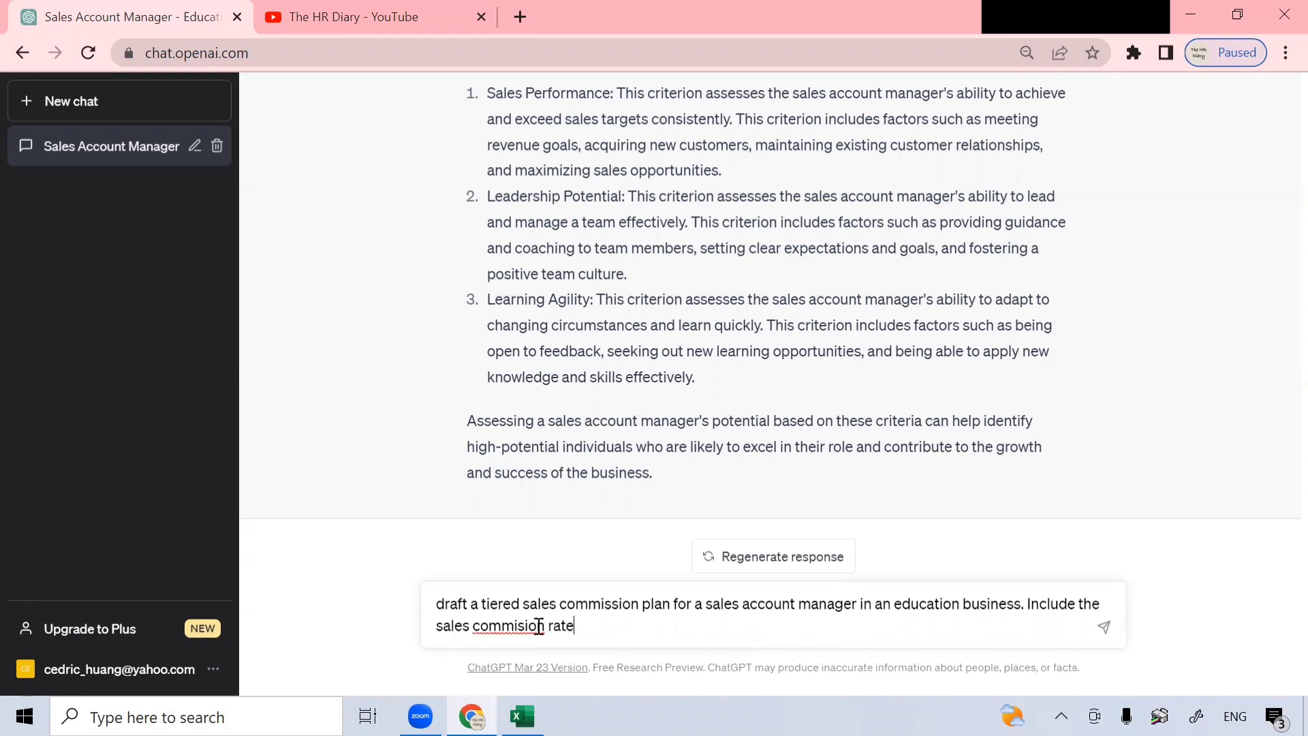
right_click(540, 626)
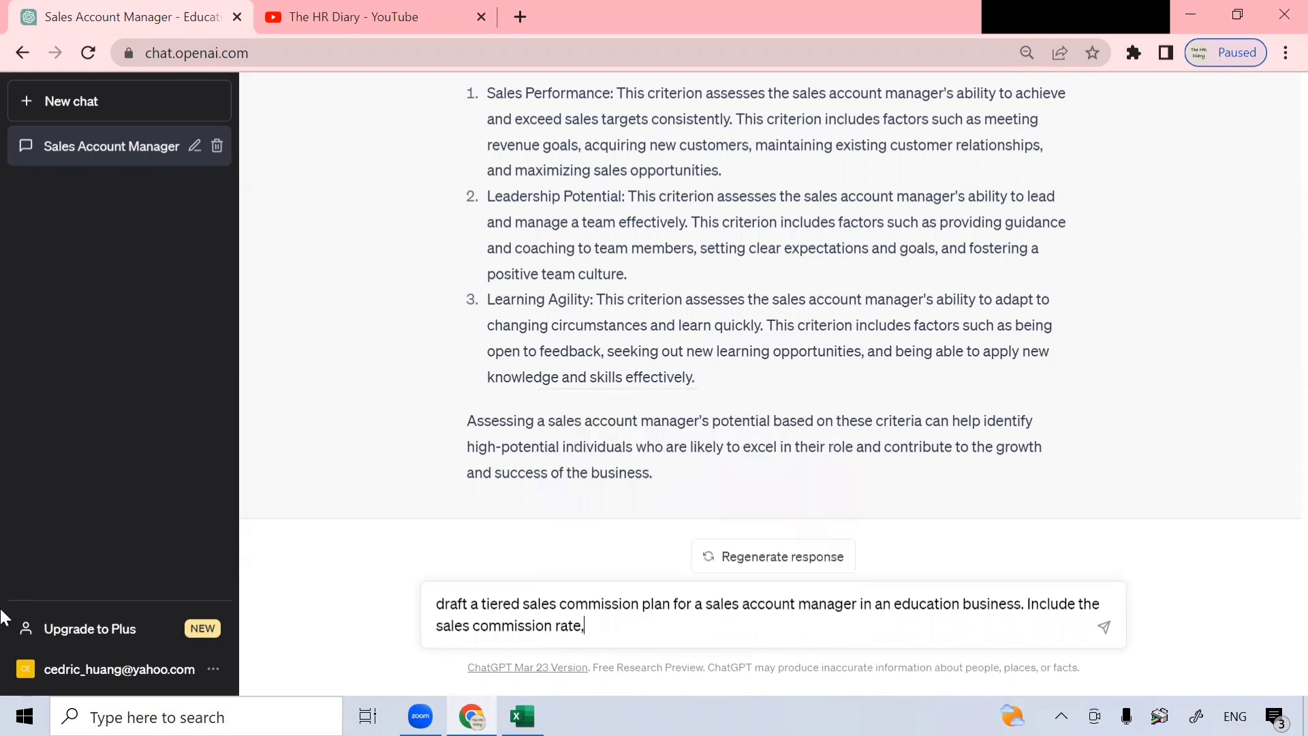
type(", and explain why y")
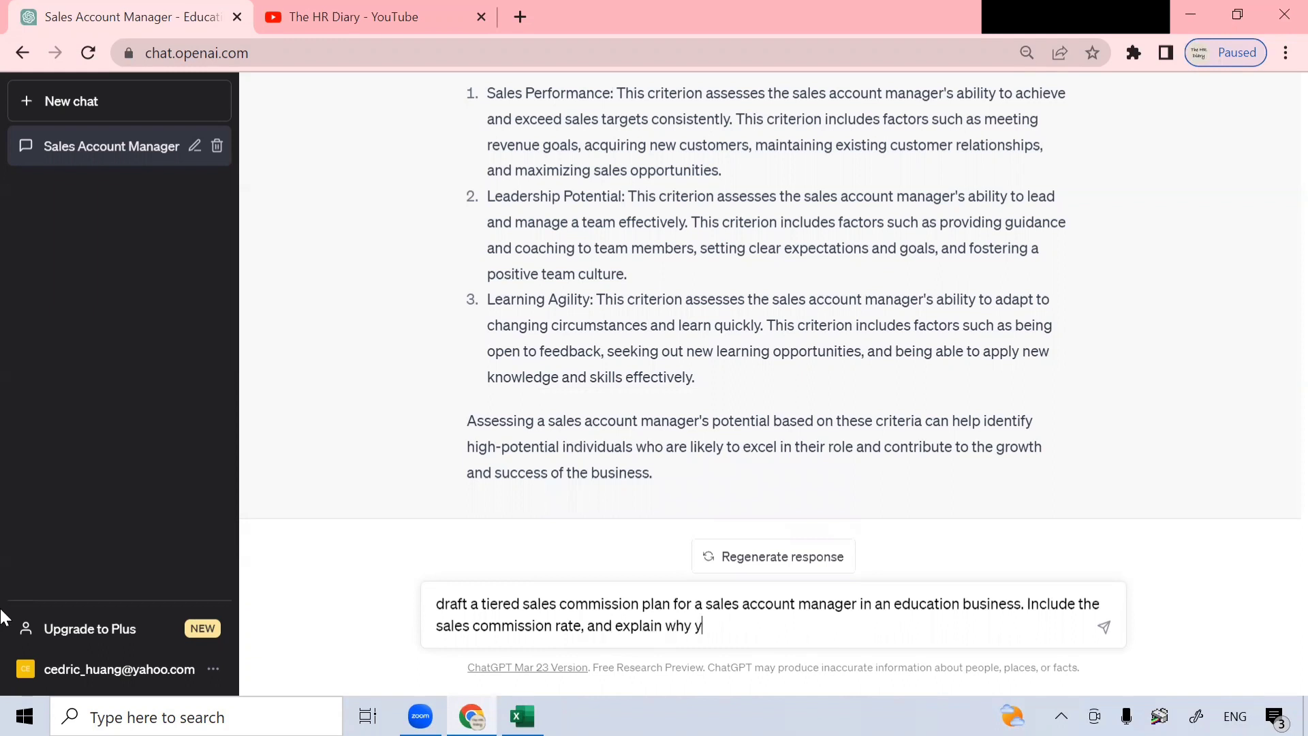
type("ou proposed these ")
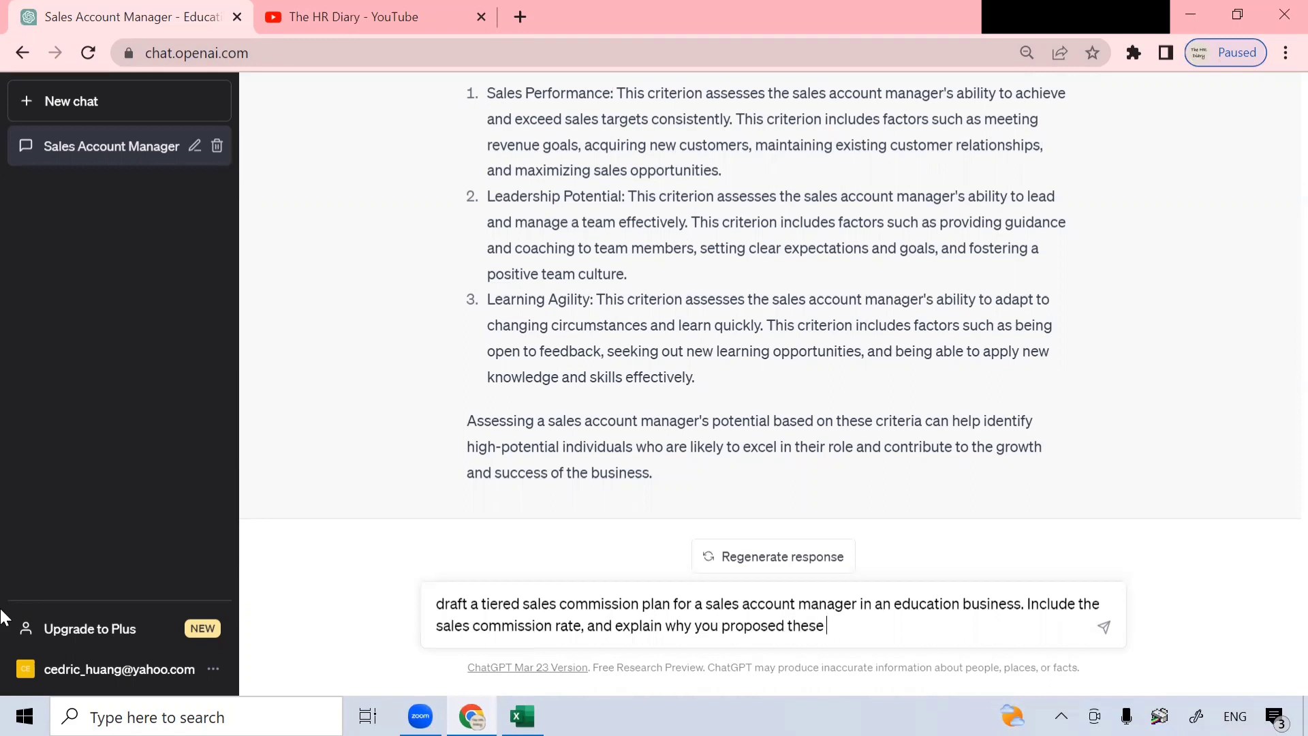
type("commission rate")
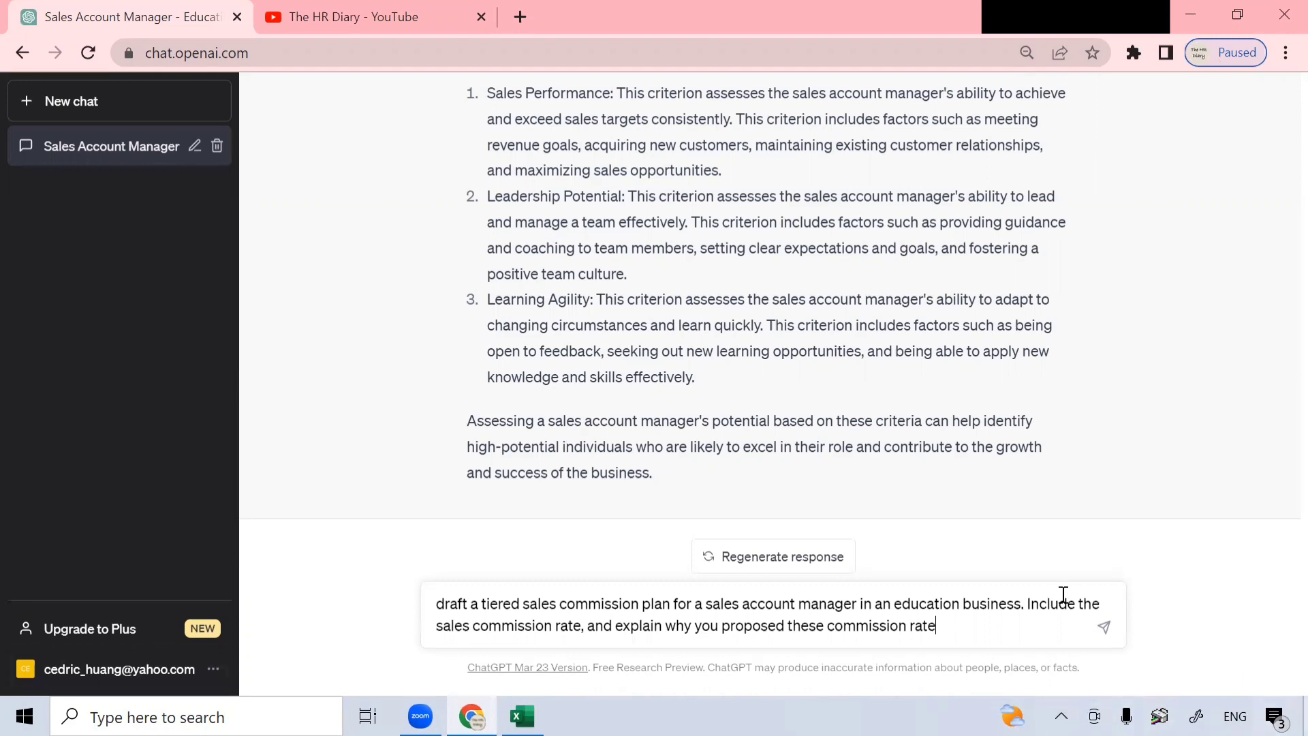
left_click(1112, 632)
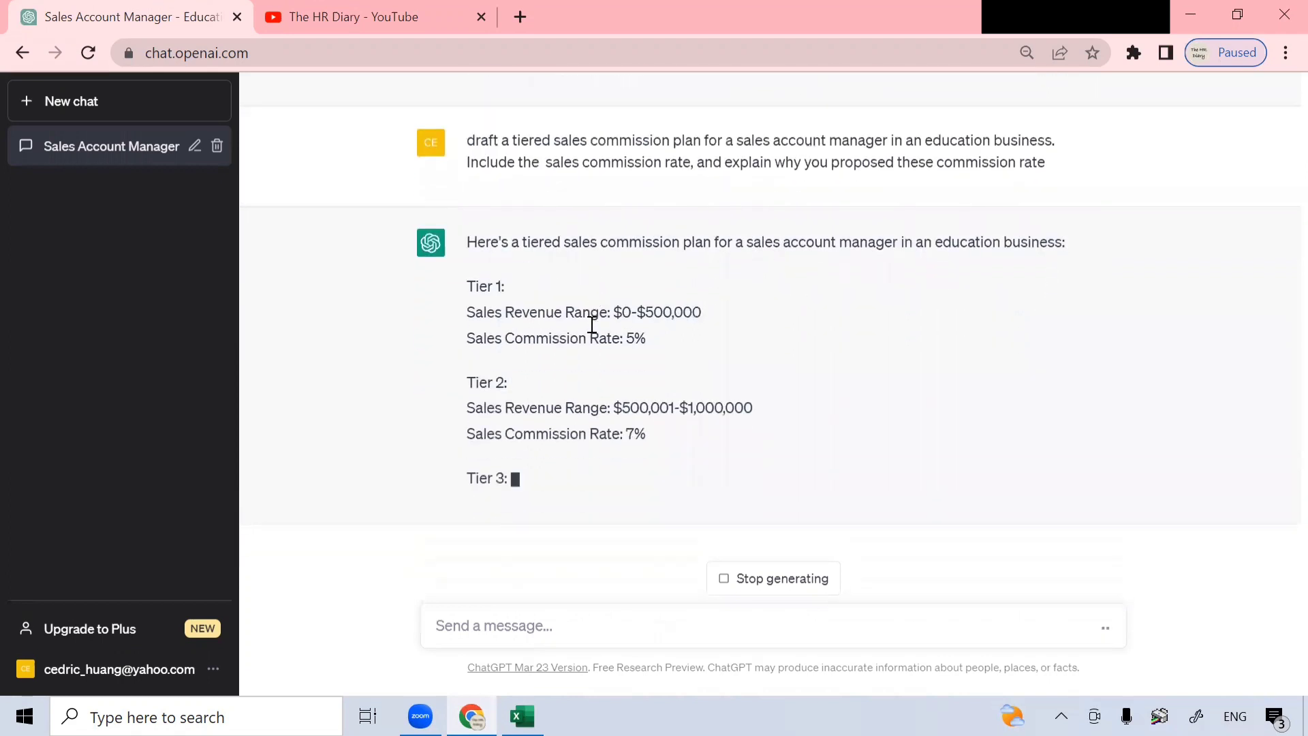
- Look over the tiered commission plan answer, highlighting its introductory sentence about the sales account manager in an education business
scroll(600, 184, "up", 1)
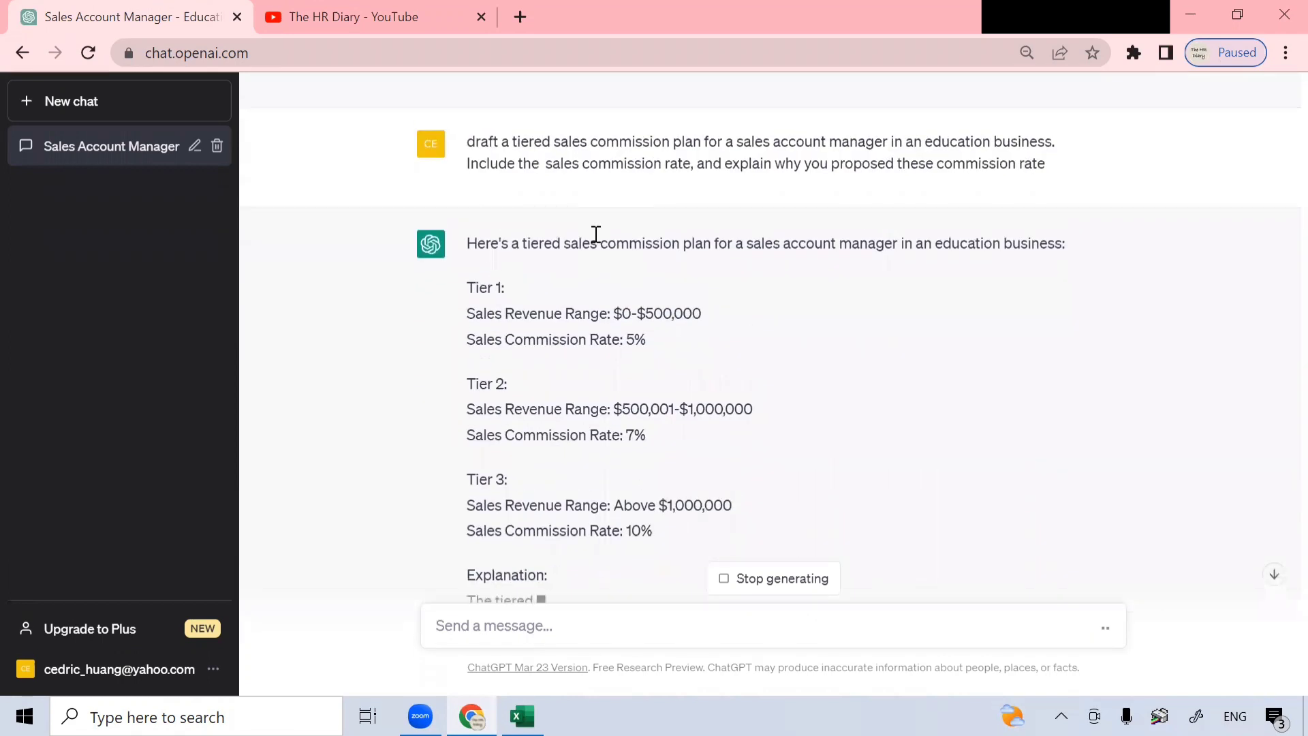
left_click_drag(596, 234, 833, 220)
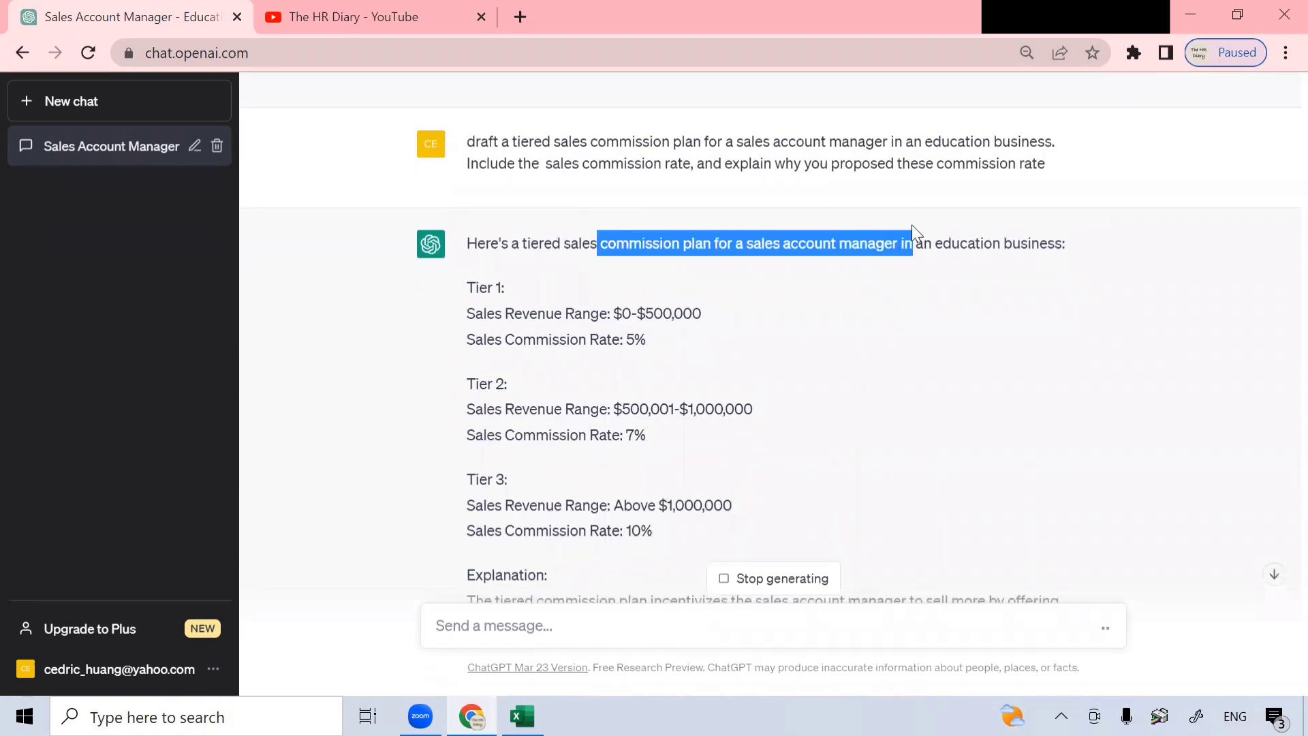
left_click_drag(912, 224, 1077, 253)
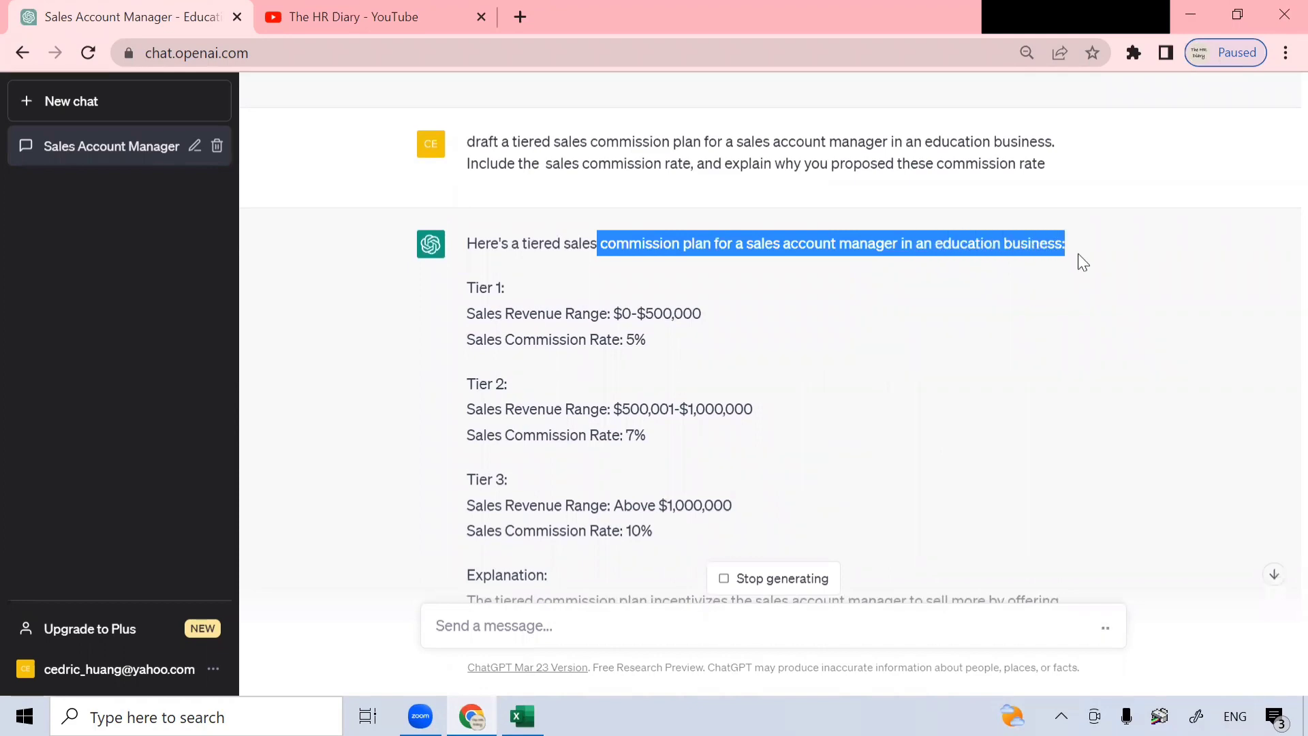
left_click(926, 298)
scroll(920, 298, "down", 2)
scroll(918, 297, "up", 1)
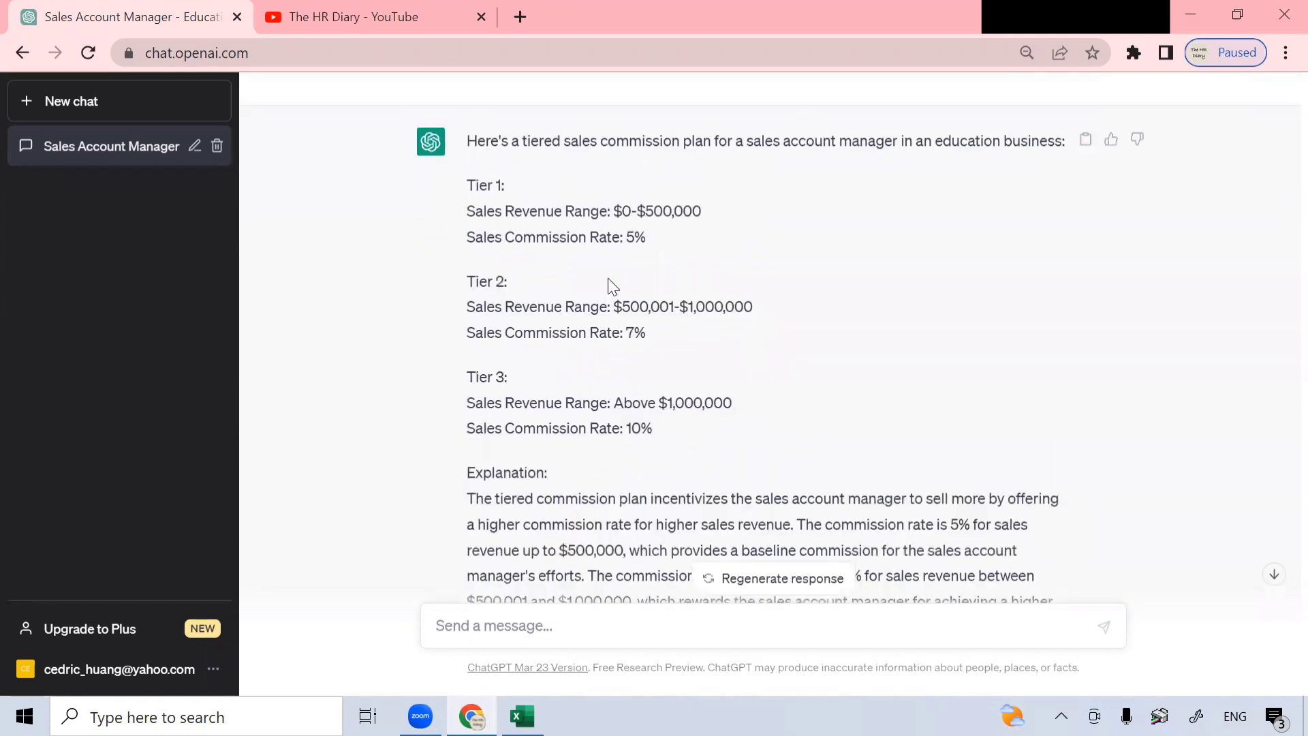
- Examine the sales revenue range and commission rate of Tiers 1, 2 and 3, highlighting the figures
scroll(608, 280, "up", 1)
left_click_drag(462, 316, 730, 324)
left_click(618, 318)
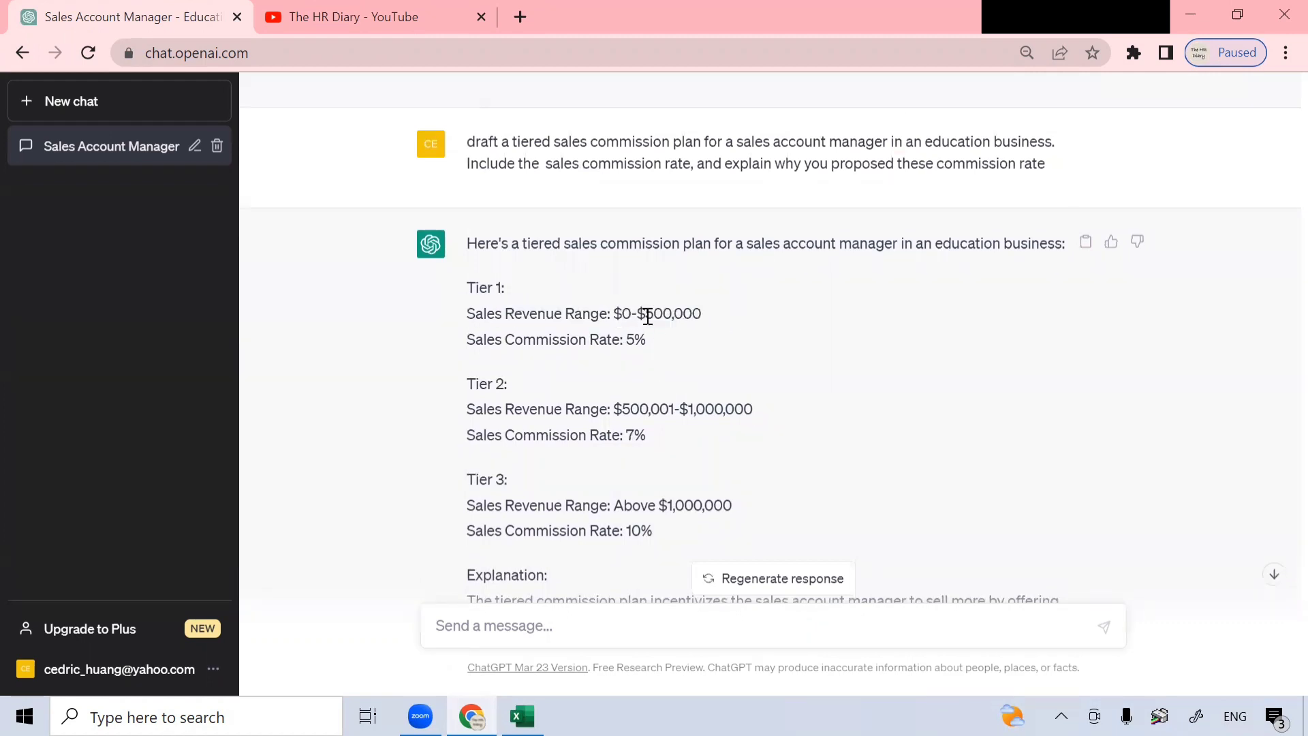
double_click(648, 317)
double_click(637, 337)
left_click_drag(622, 409, 754, 402)
left_click(733, 411)
scroll(634, 474, "down", 1)
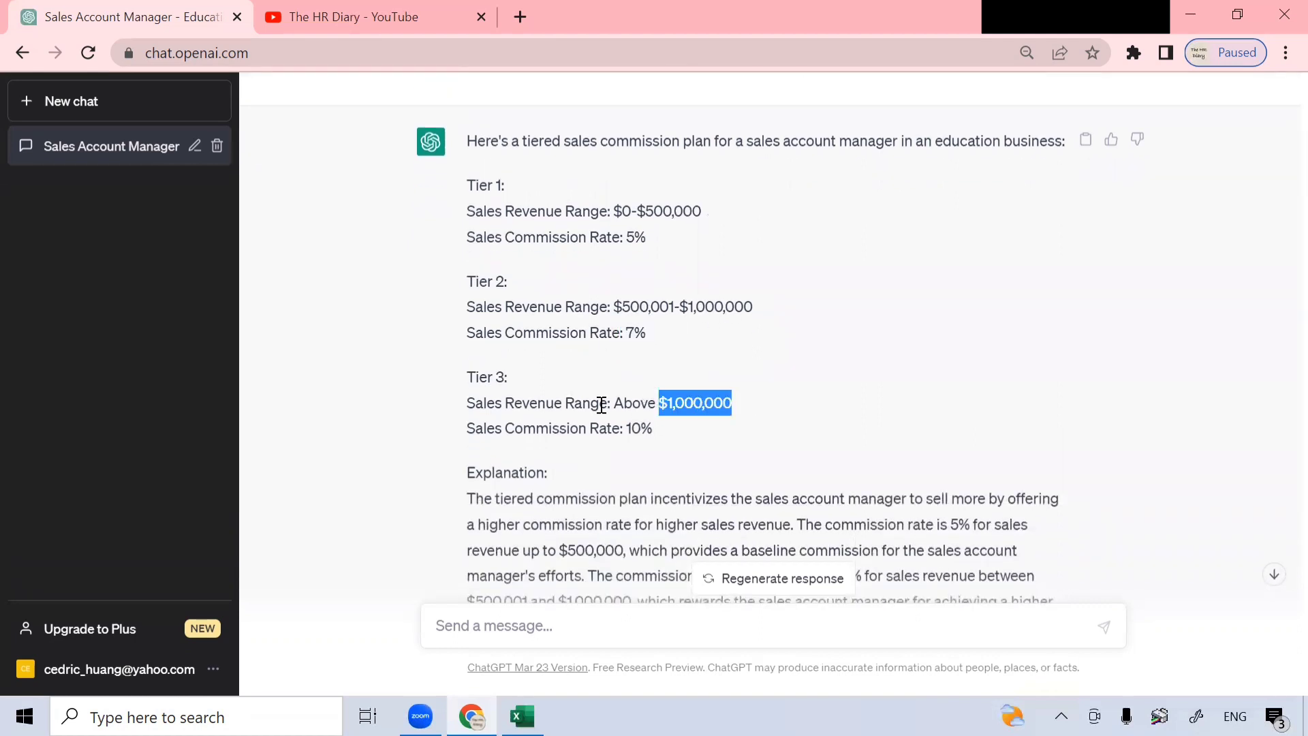
left_click_drag(659, 428, 628, 430)
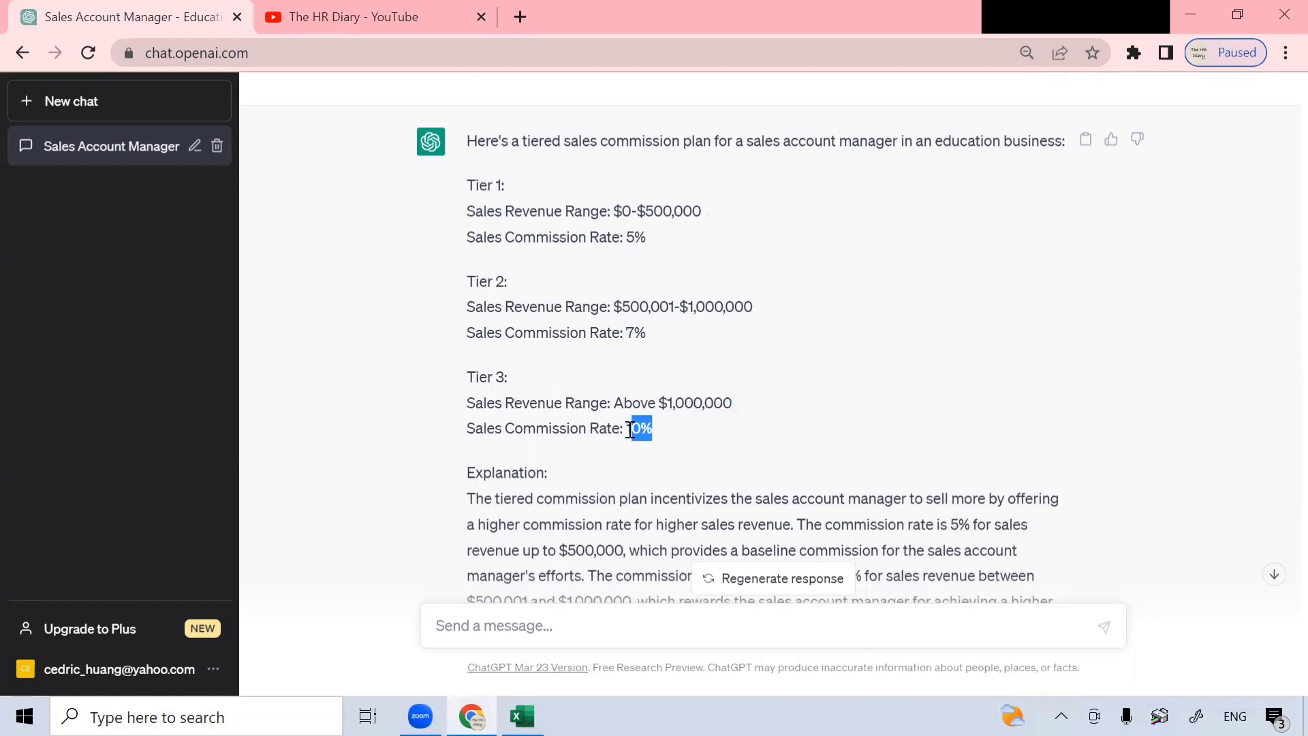
- Compare the prompt's request to explain the proposed commission rates, highlighted in the message, with the answer's Explanation paragraph
scroll(1022, 367, "down", 3)
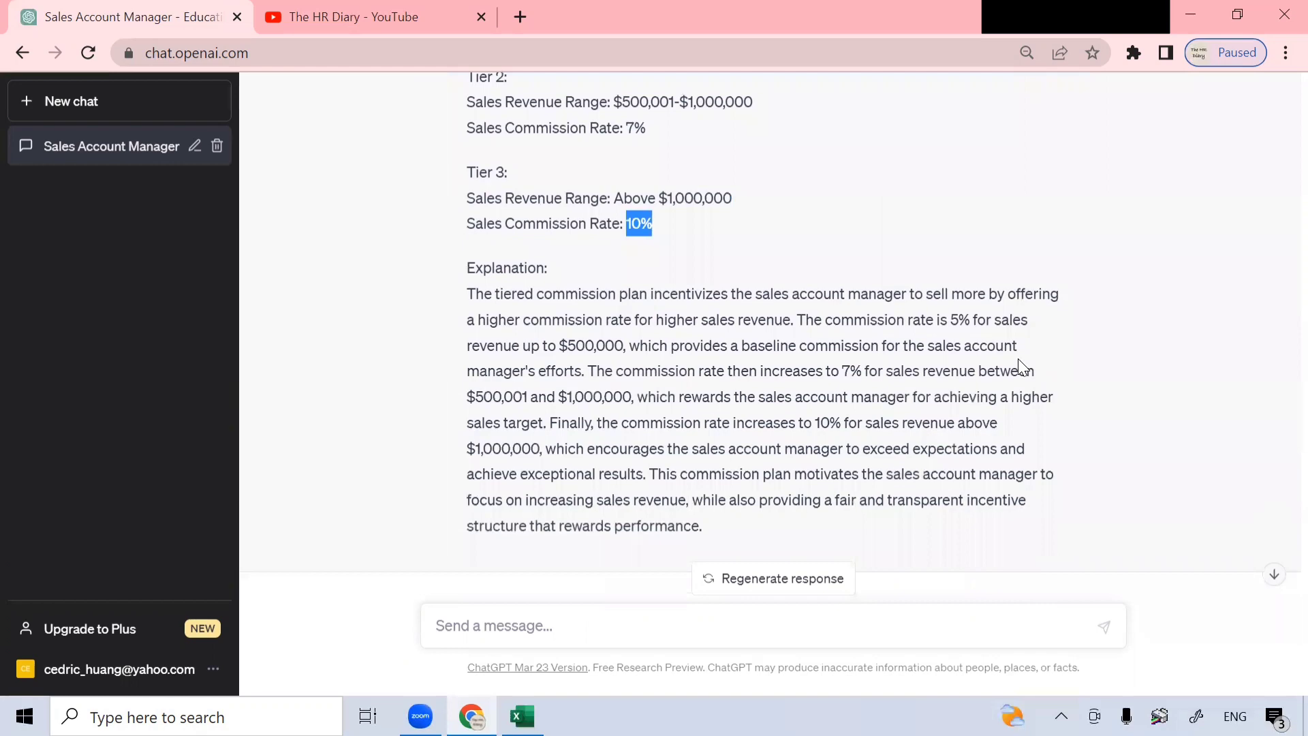
scroll(1024, 367, "up", 5)
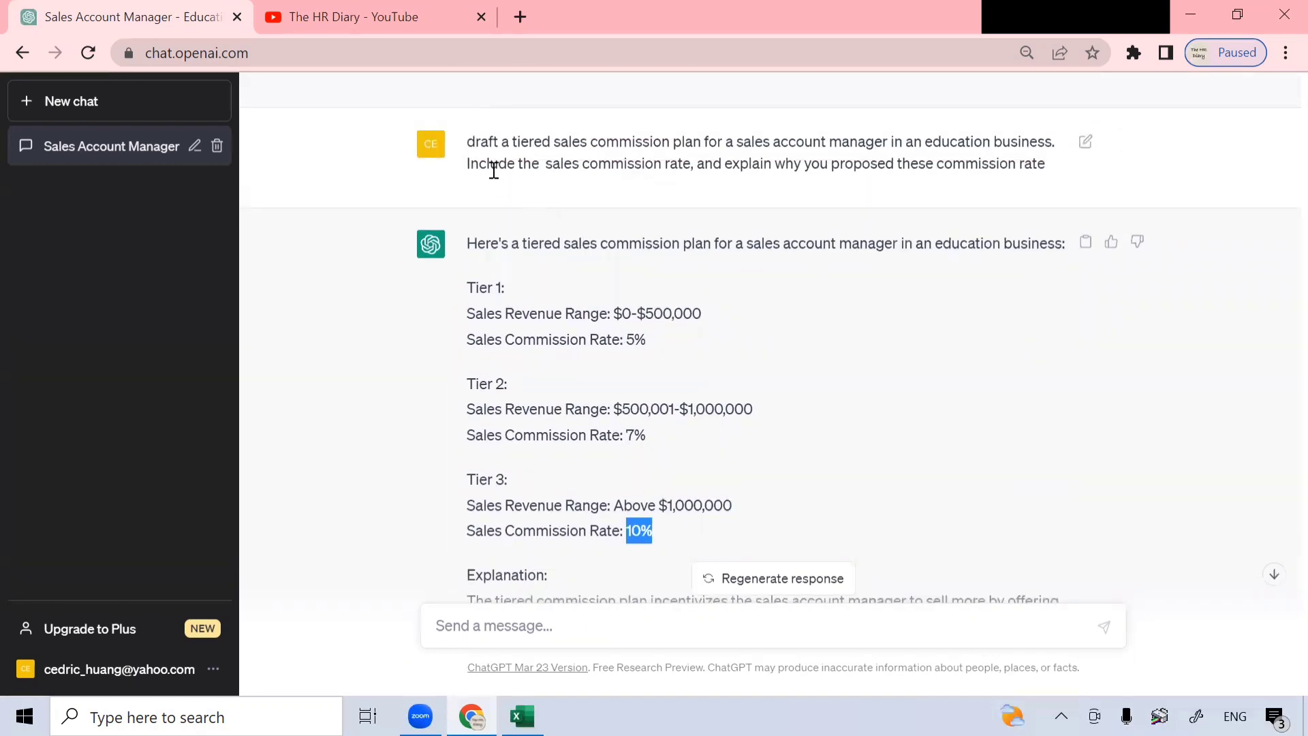
left_click_drag(733, 168, 1049, 167)
scroll(1010, 239, "down", 4)
scroll(905, 239, "down", 1)
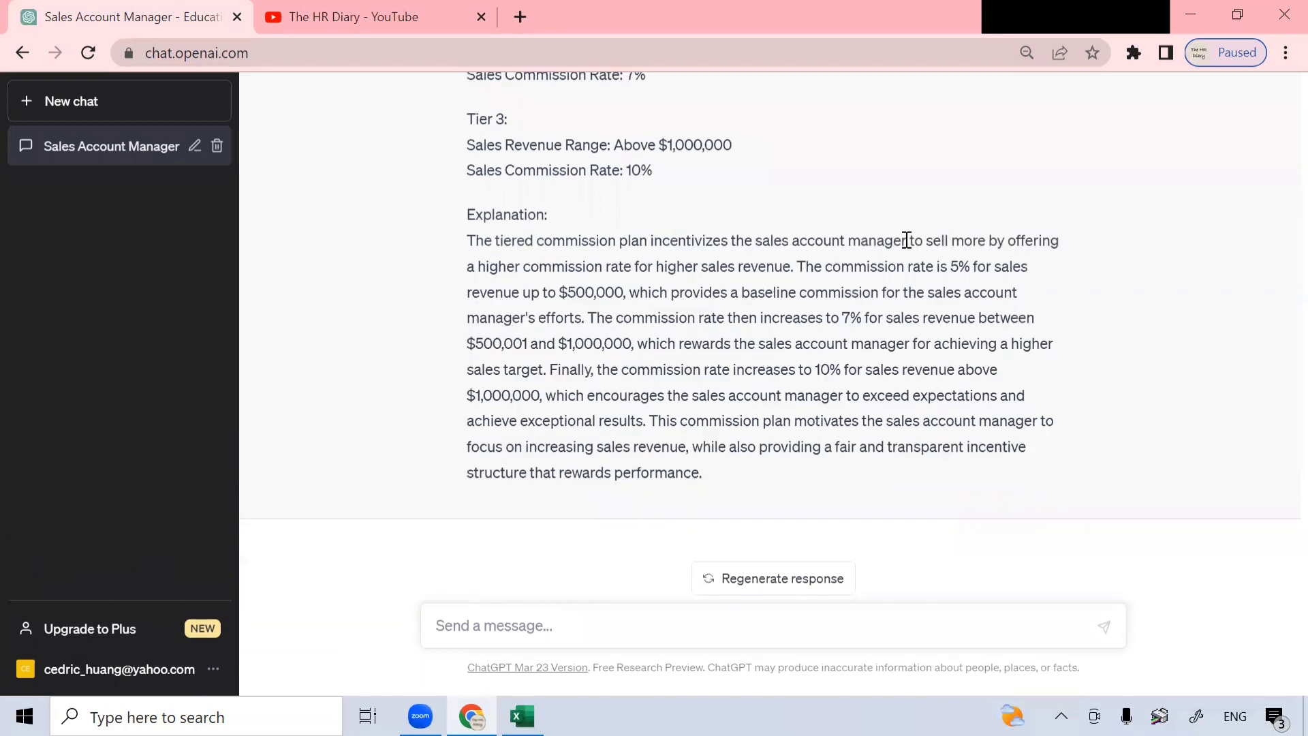
scroll(476, 283, "up", 1)
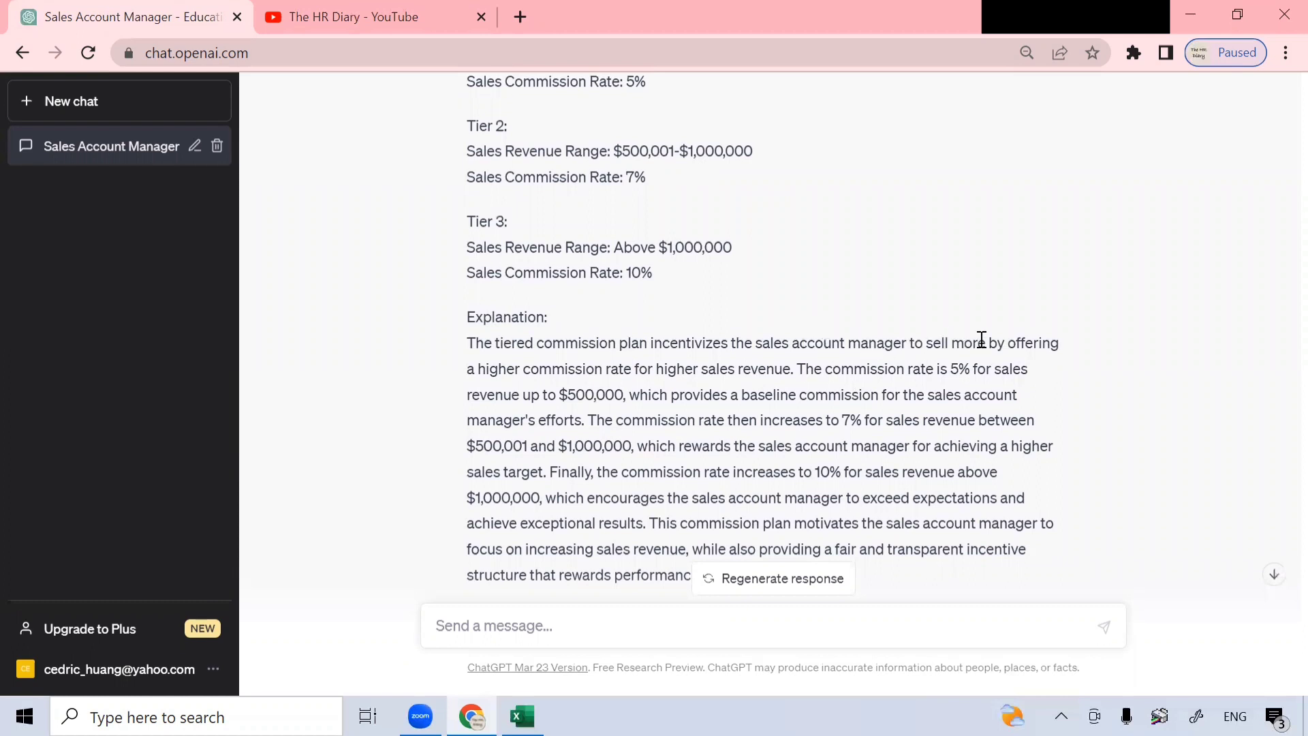
key("ctrl+minus")
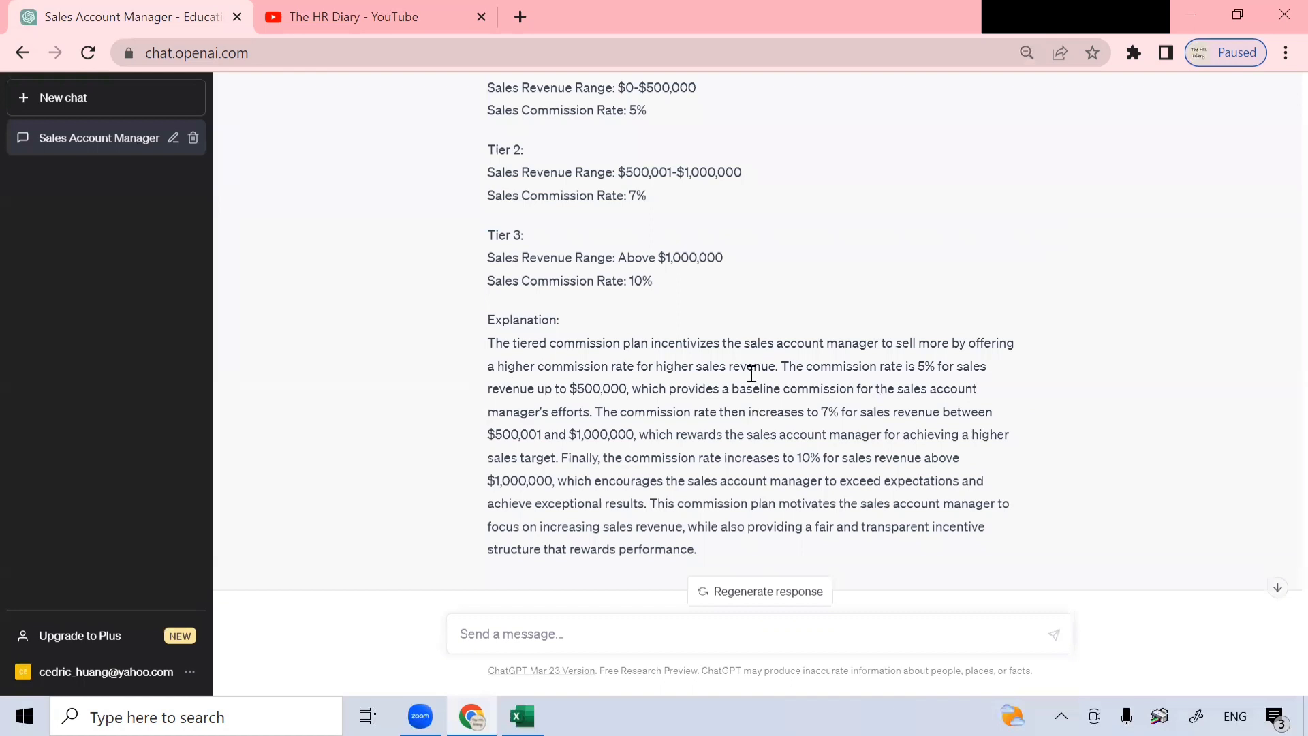
- Examine the explanation for the 5% rate, highlighting its sentence alongside the Tier 1 revenue limit and commission rate
left_click_drag(778, 366, 625, 391)
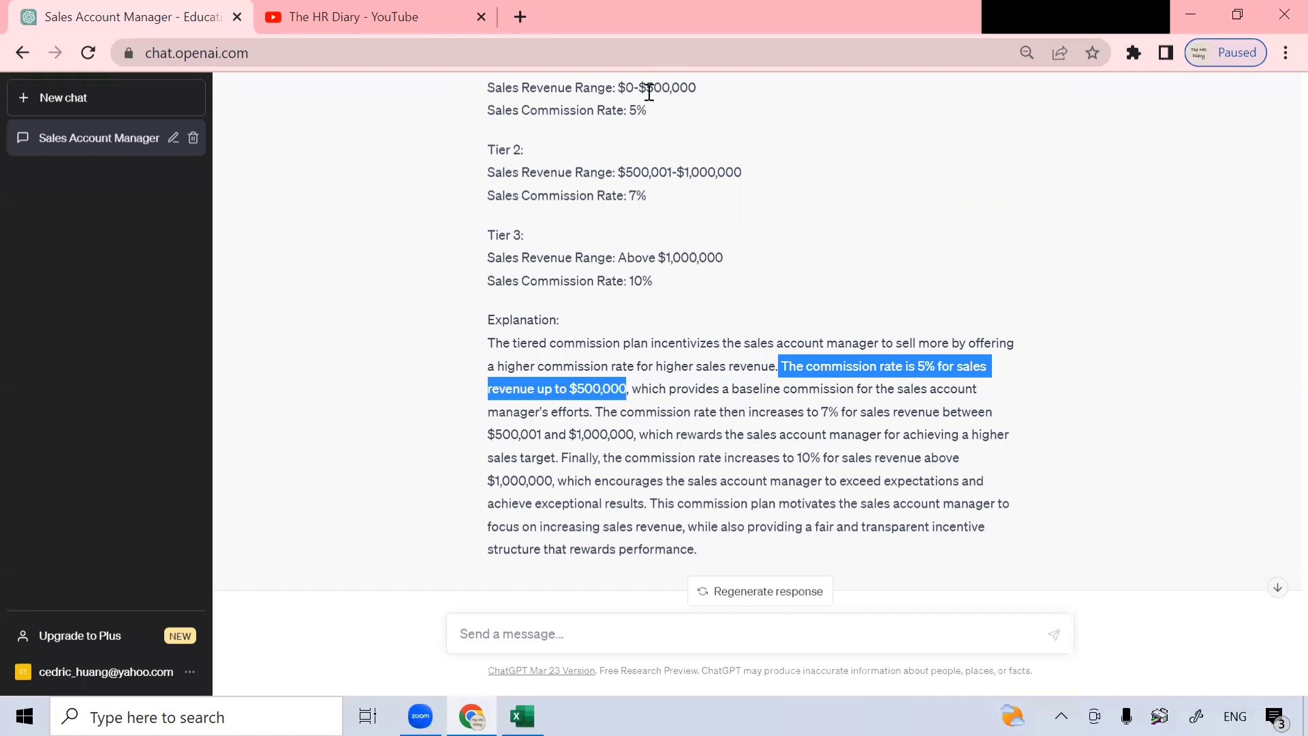
left_click_drag(639, 88, 662, 117)
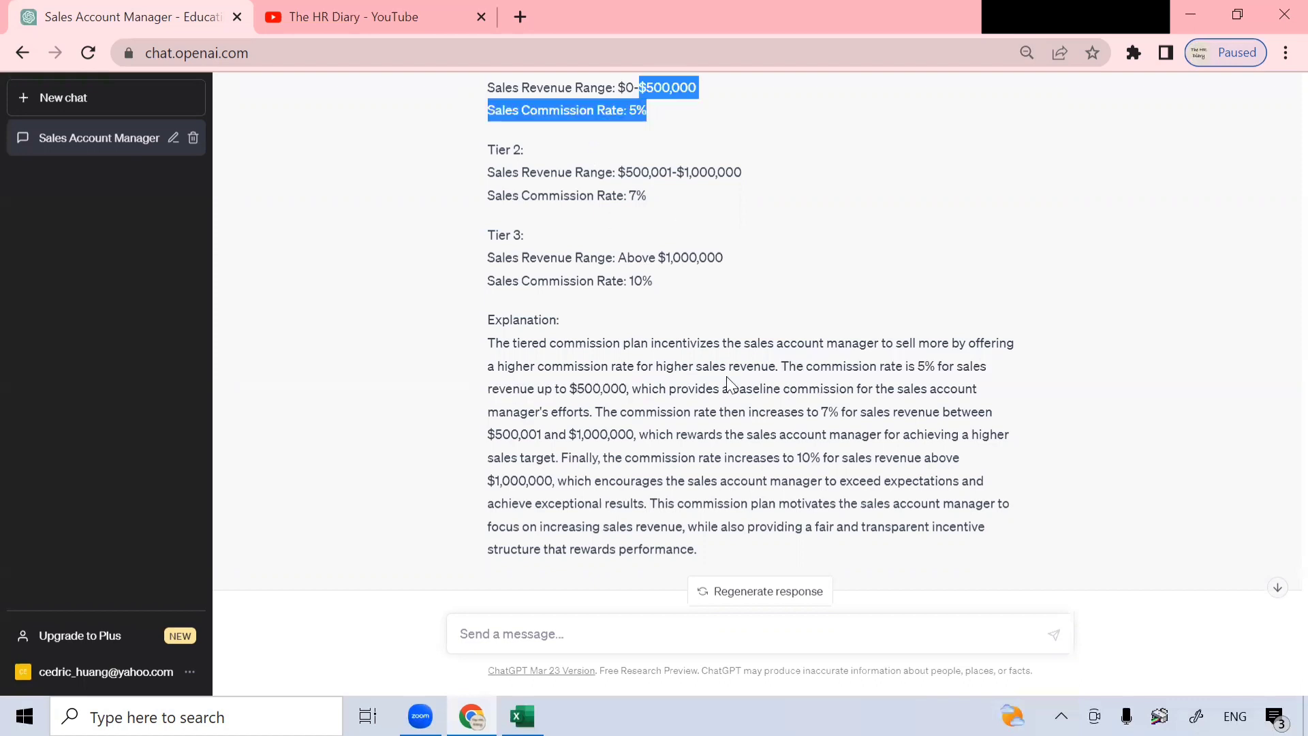
left_click_drag(641, 387, 594, 419)
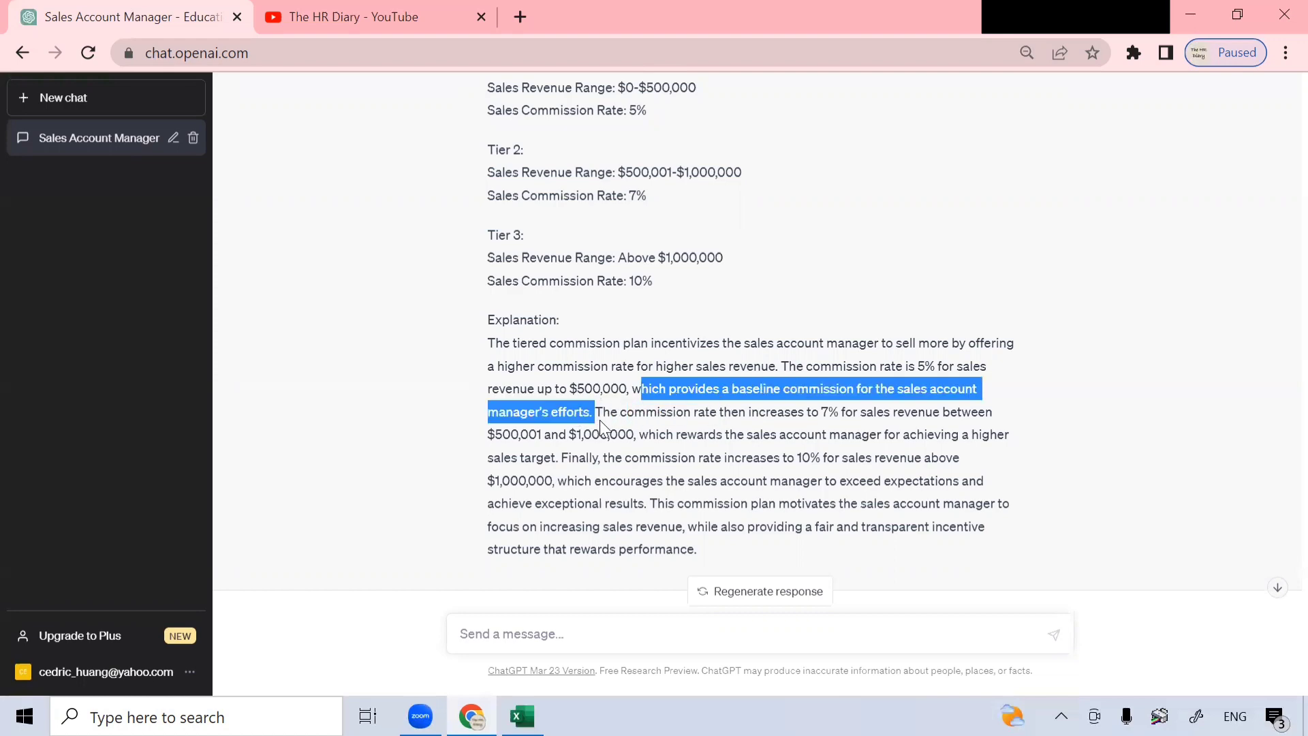
key("ctrl+plus")
left_click(599, 423)
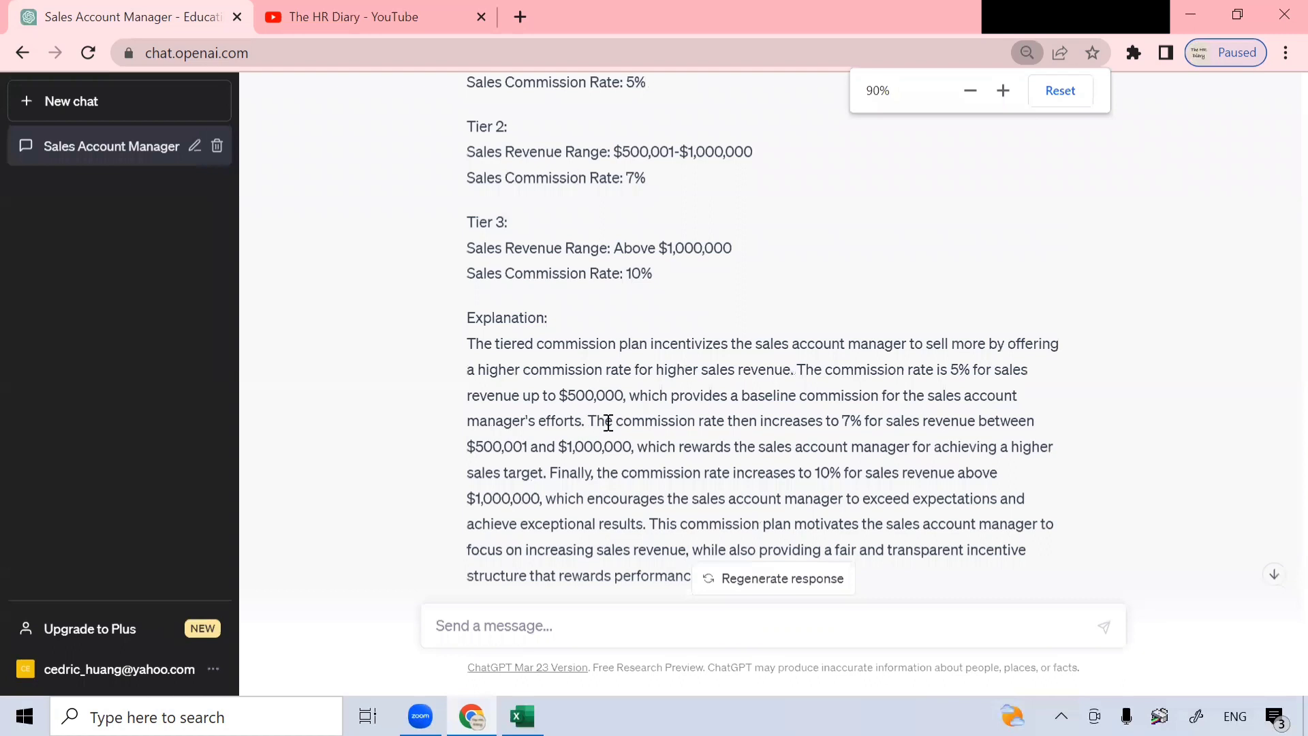
- Examine the explanations for the 7% and 10% rates, highlighting the reasoning for each, through to the end of the answer
left_click_drag(586, 420, 860, 392)
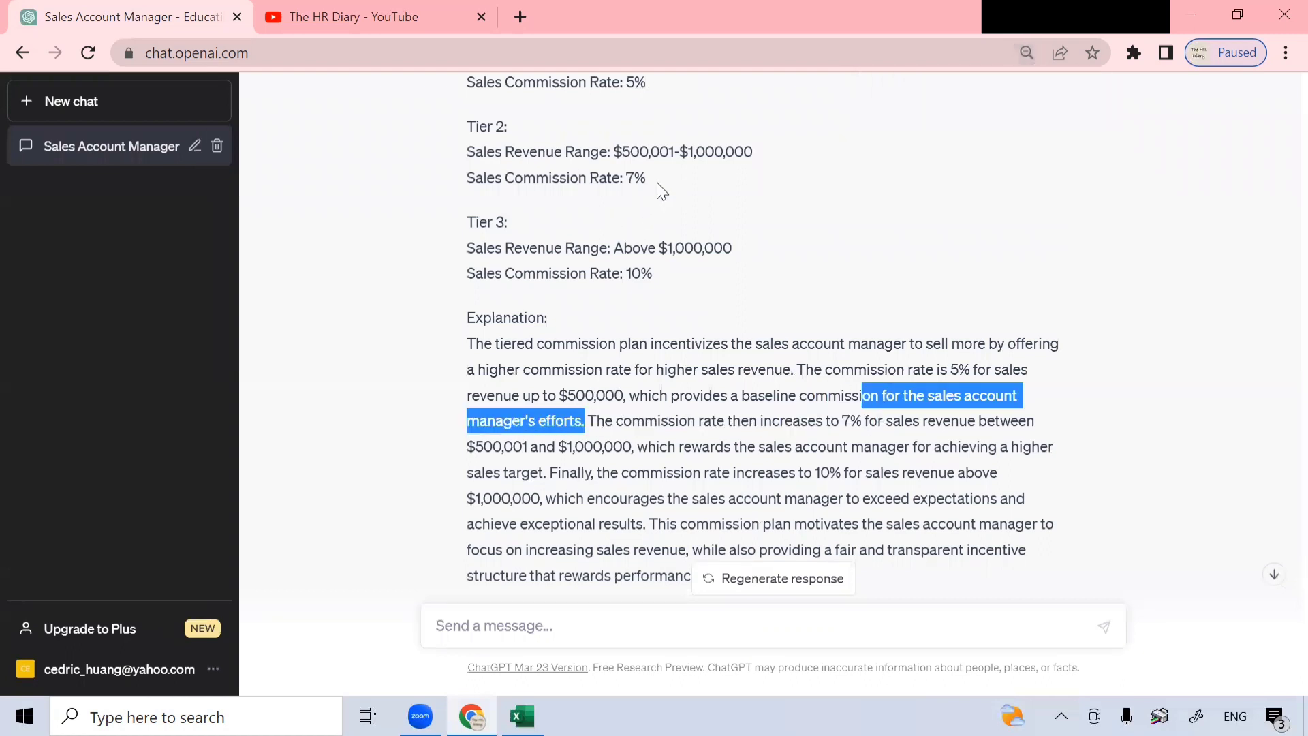
left_click(658, 186)
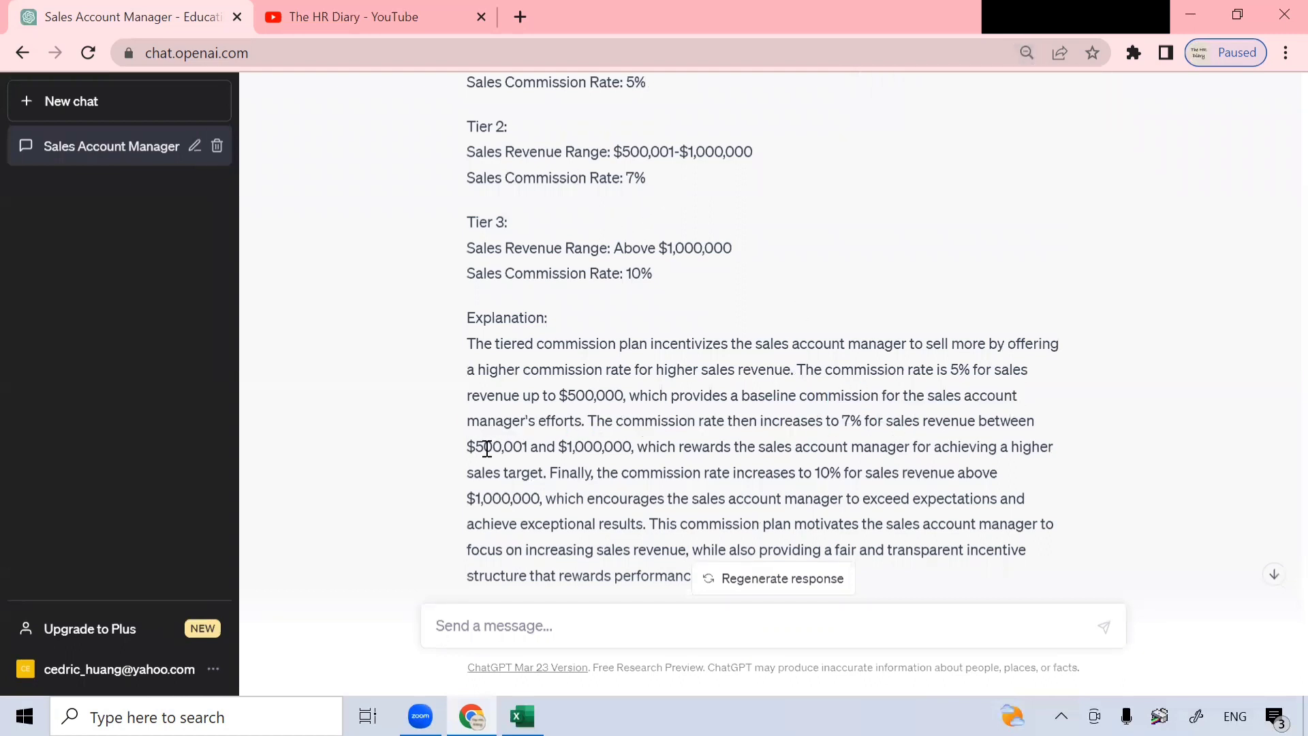
left_click_drag(467, 446, 551, 475)
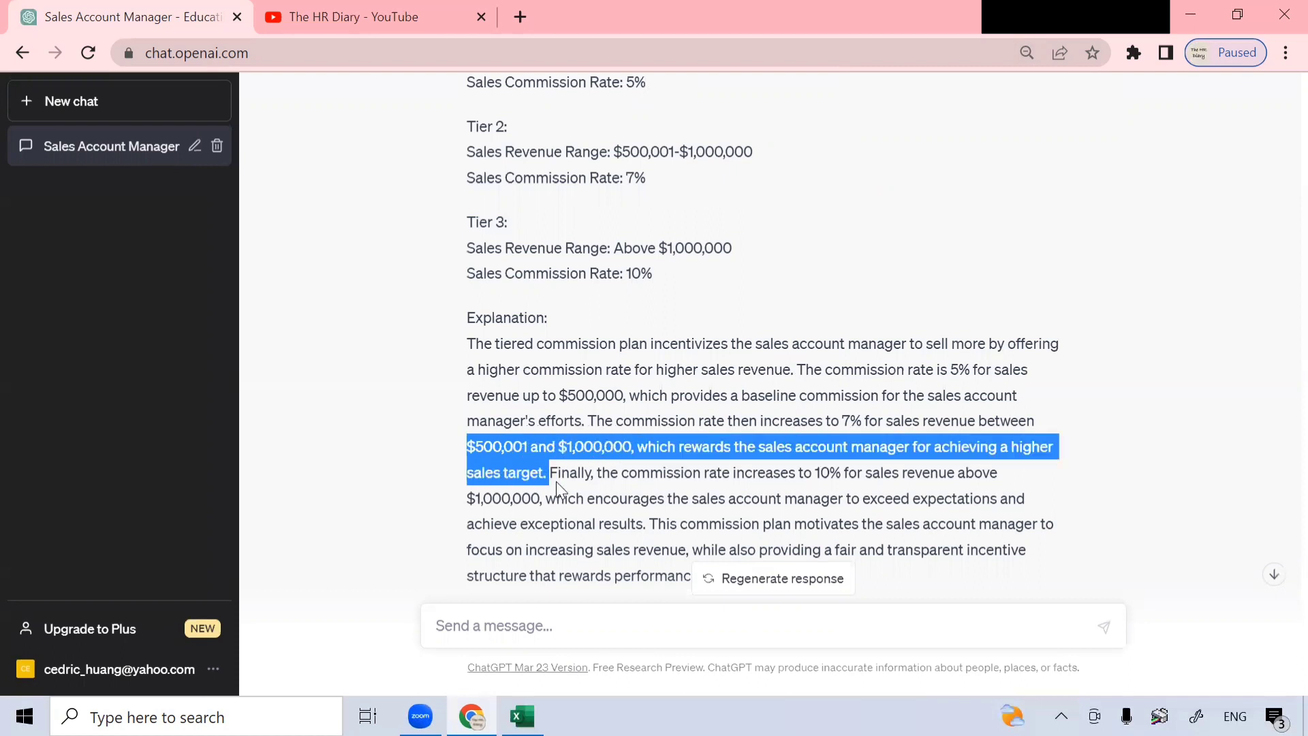
left_click(549, 473)
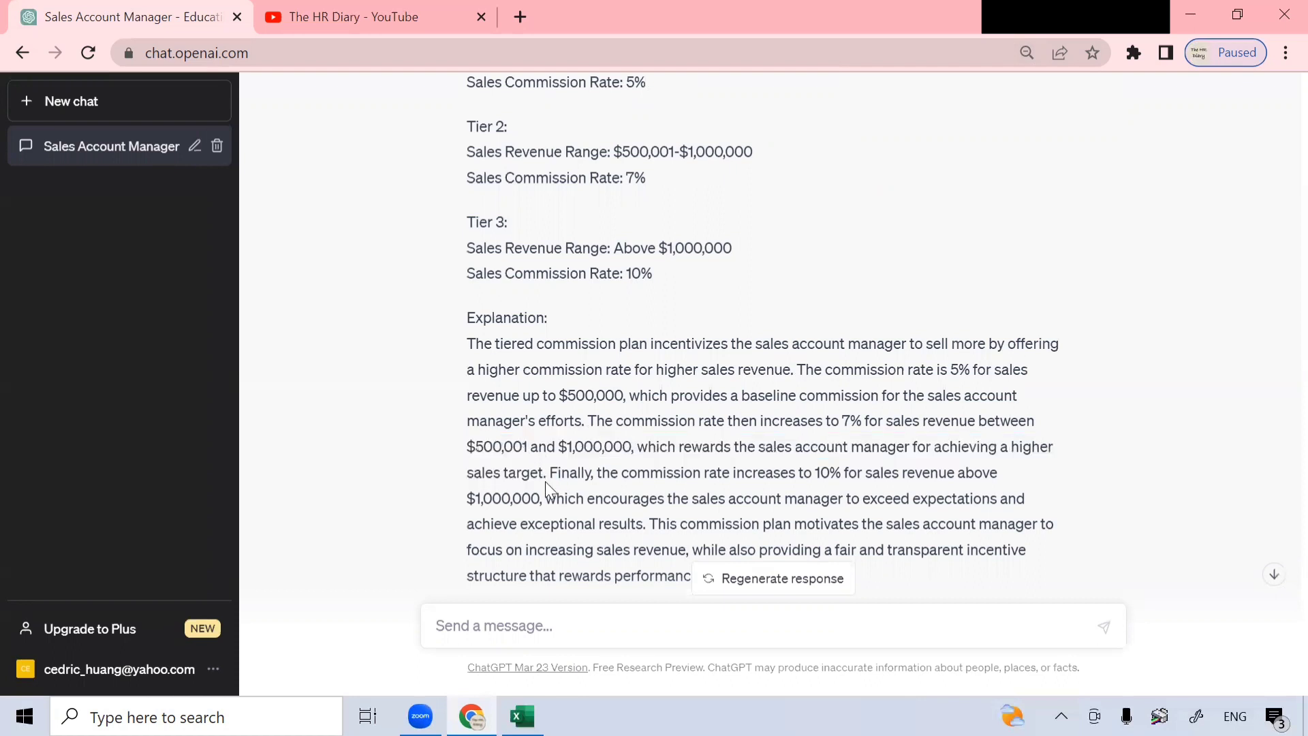
left_click_drag(549, 476, 820, 476)
left_click_drag(853, 470, 678, 501)
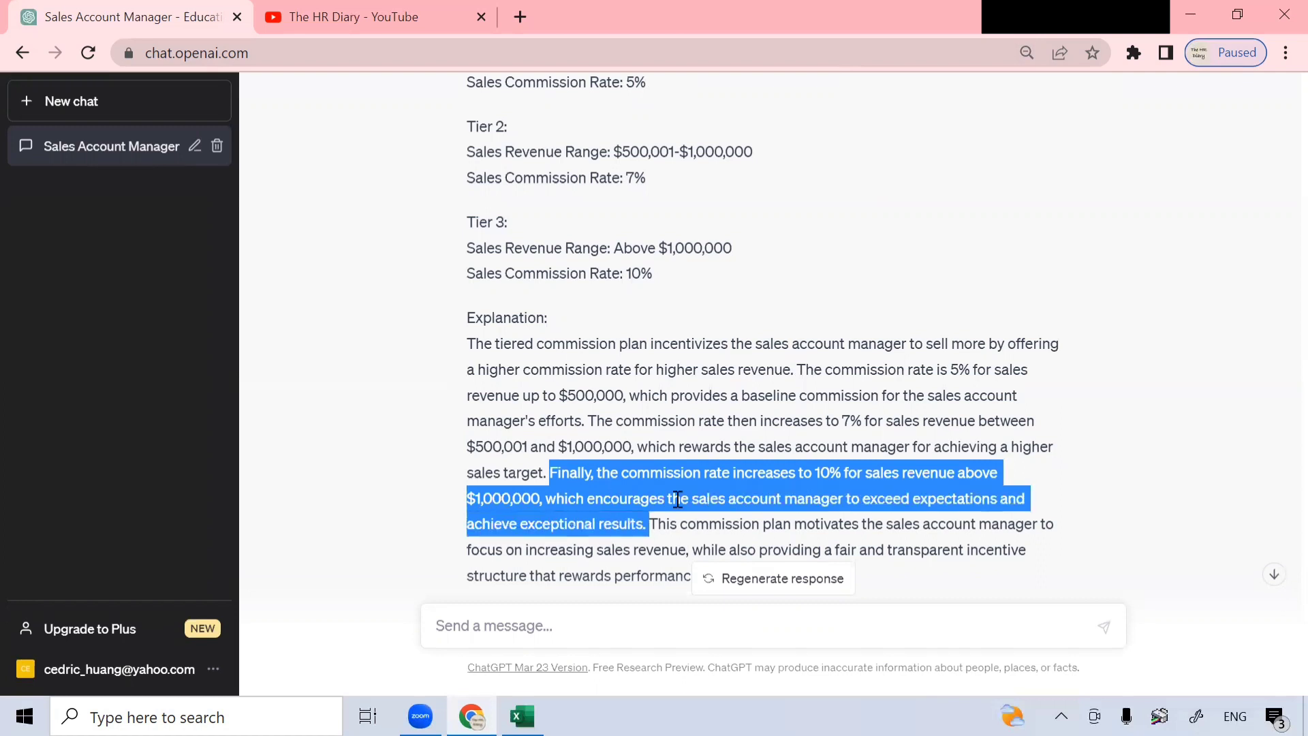
scroll(728, 416, "down", 2)
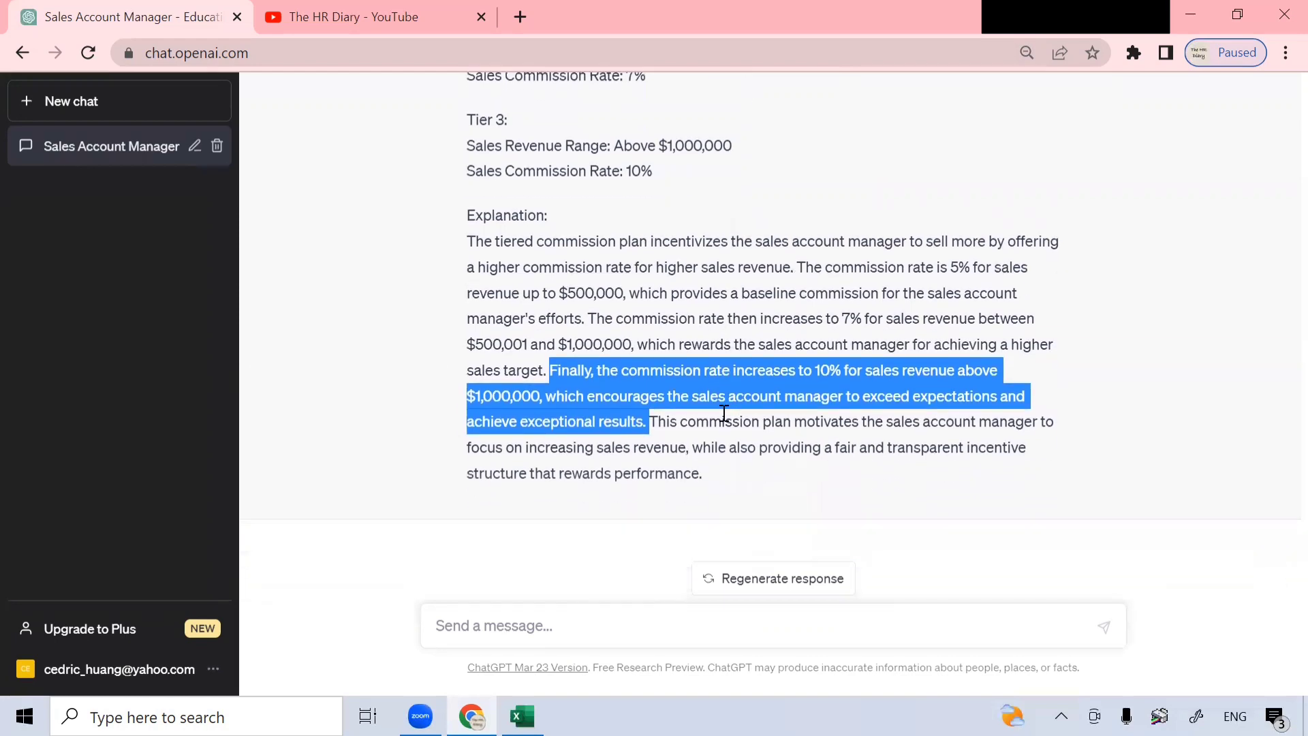
- Examine the explanation's closing sentence on motivation and fair incentives, highlighting it, and review the three commission tiers beneath the prompt
scroll(692, 432, "up", 1)
scroll(695, 432, "down", 1)
left_click(688, 423)
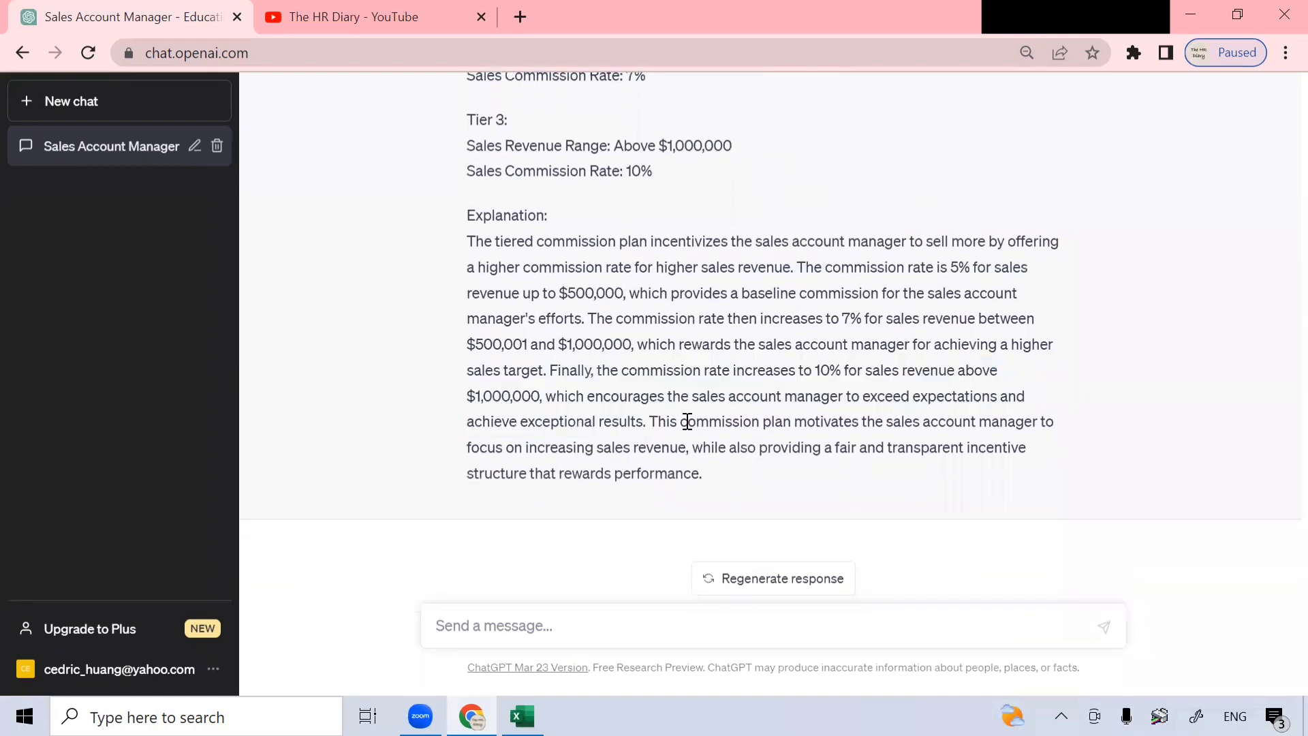
left_click_drag(651, 424, 758, 477)
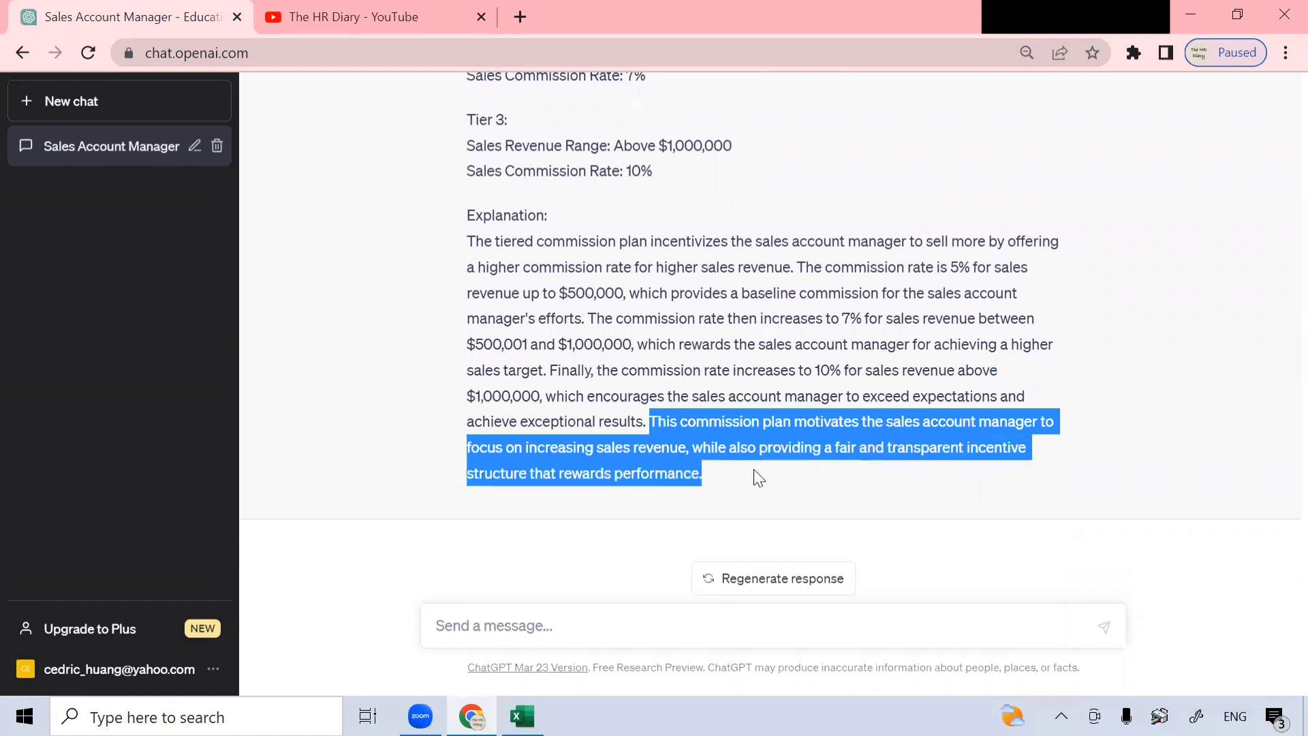
left_click(962, 482)
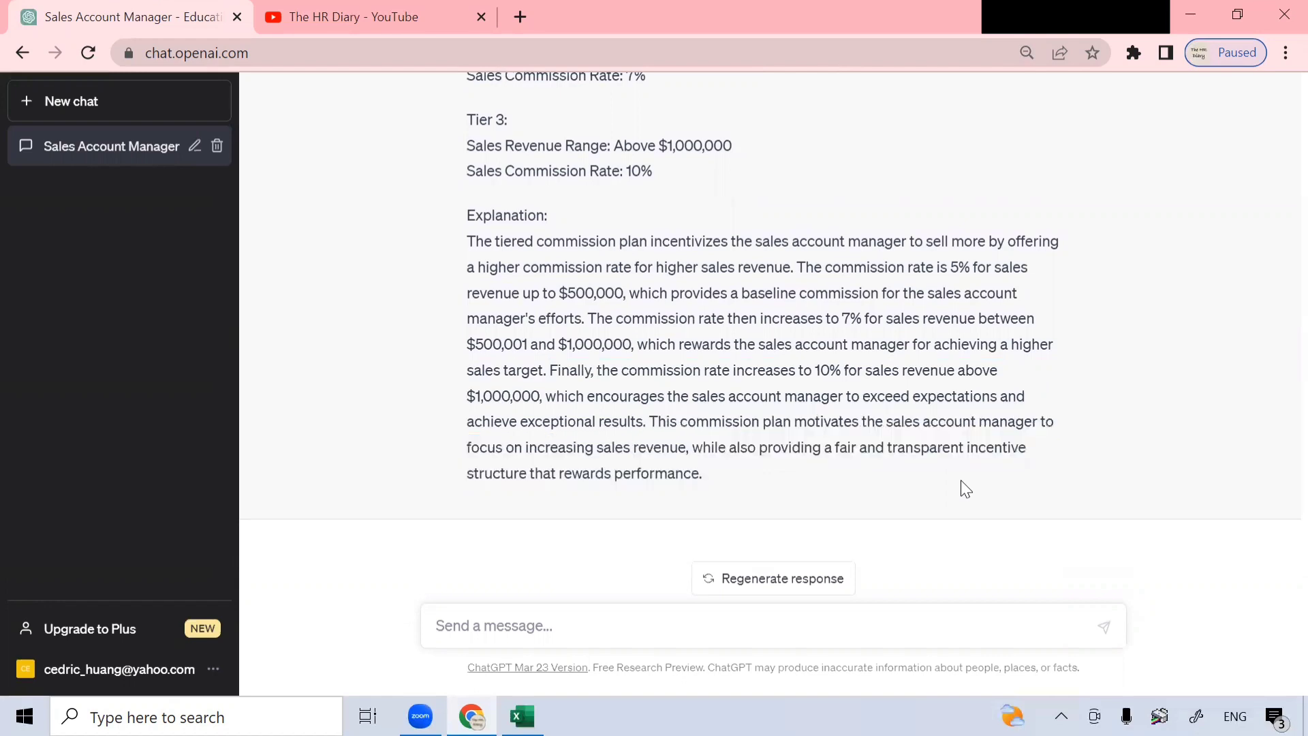
scroll(965, 490, "up", 3)
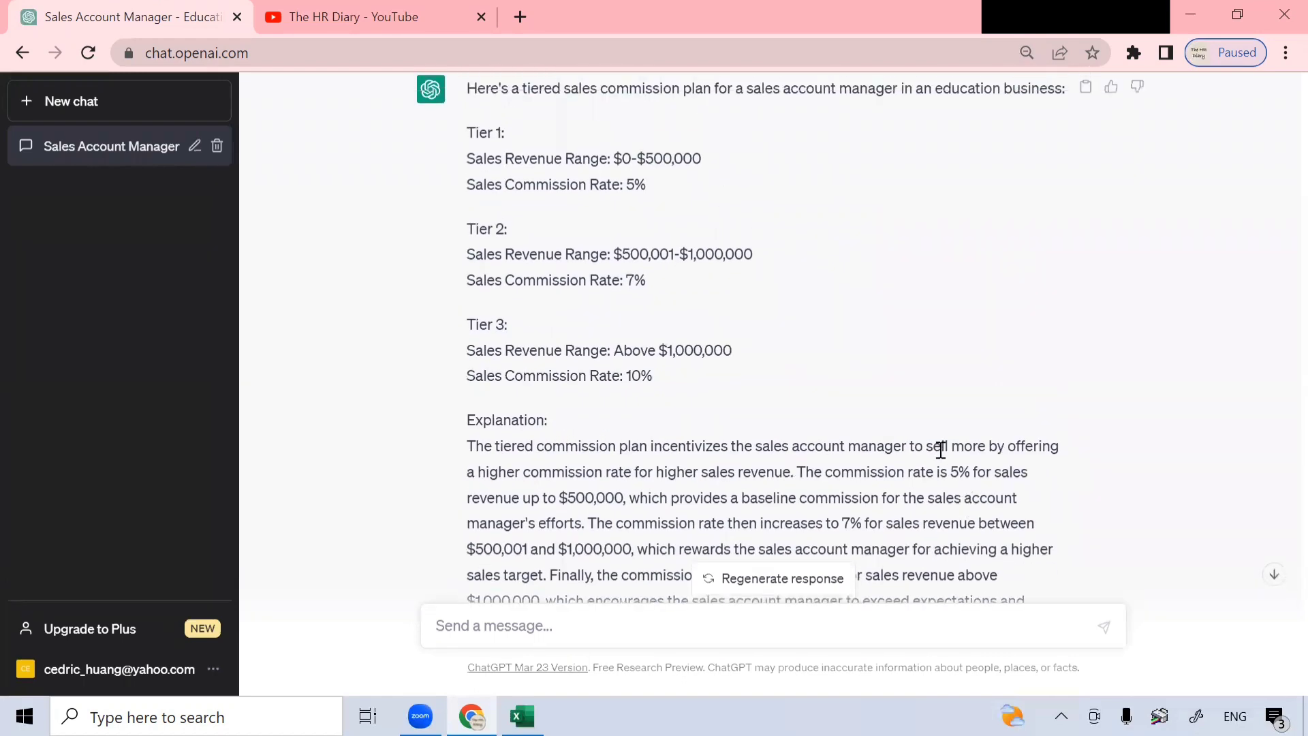
key("ctrl+minus")
key("ctrl+minus")
scroll(937, 446, "up", 3)
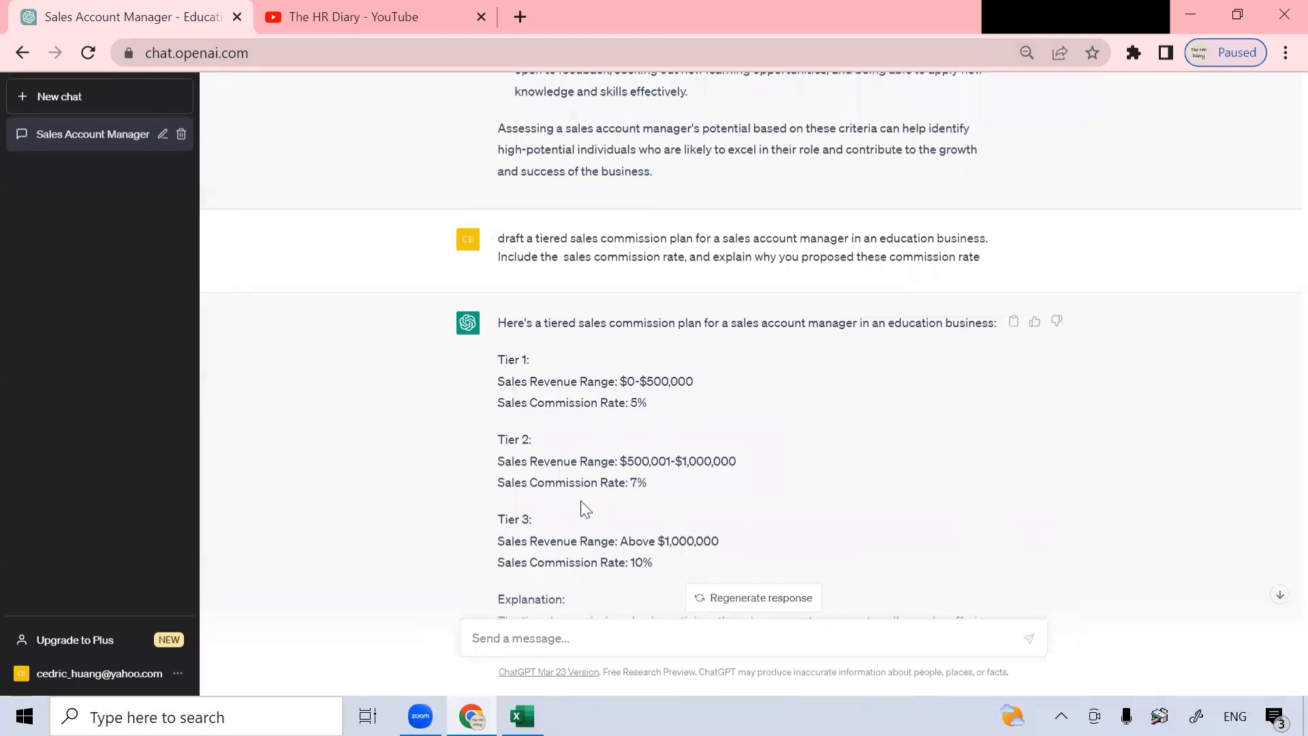
- Switch to the Excel workbook, select the task Explain Sales Commission Formulas in the list, and open the Explain Excel Formulas sheet
left_click(523, 716)
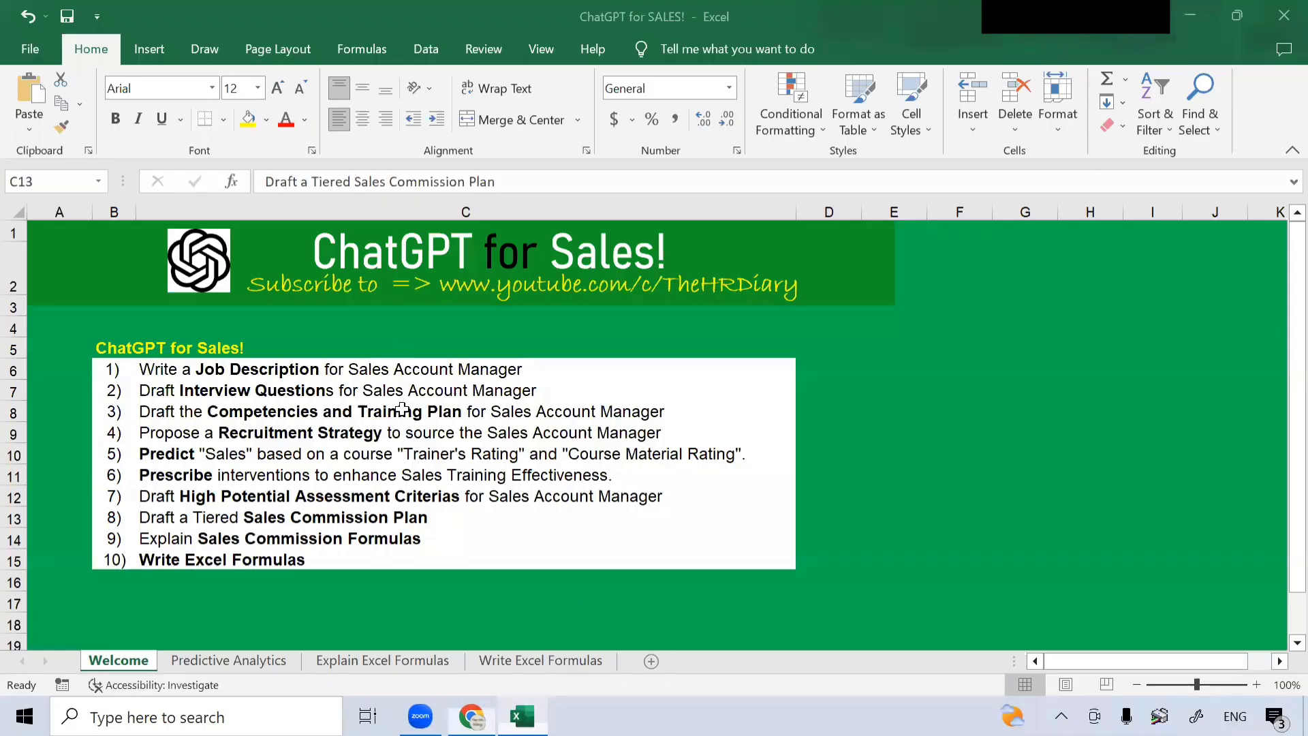
left_click_drag(402, 393, 393, 412)
left_click_drag(340, 455, 335, 482)
left_click(335, 538)
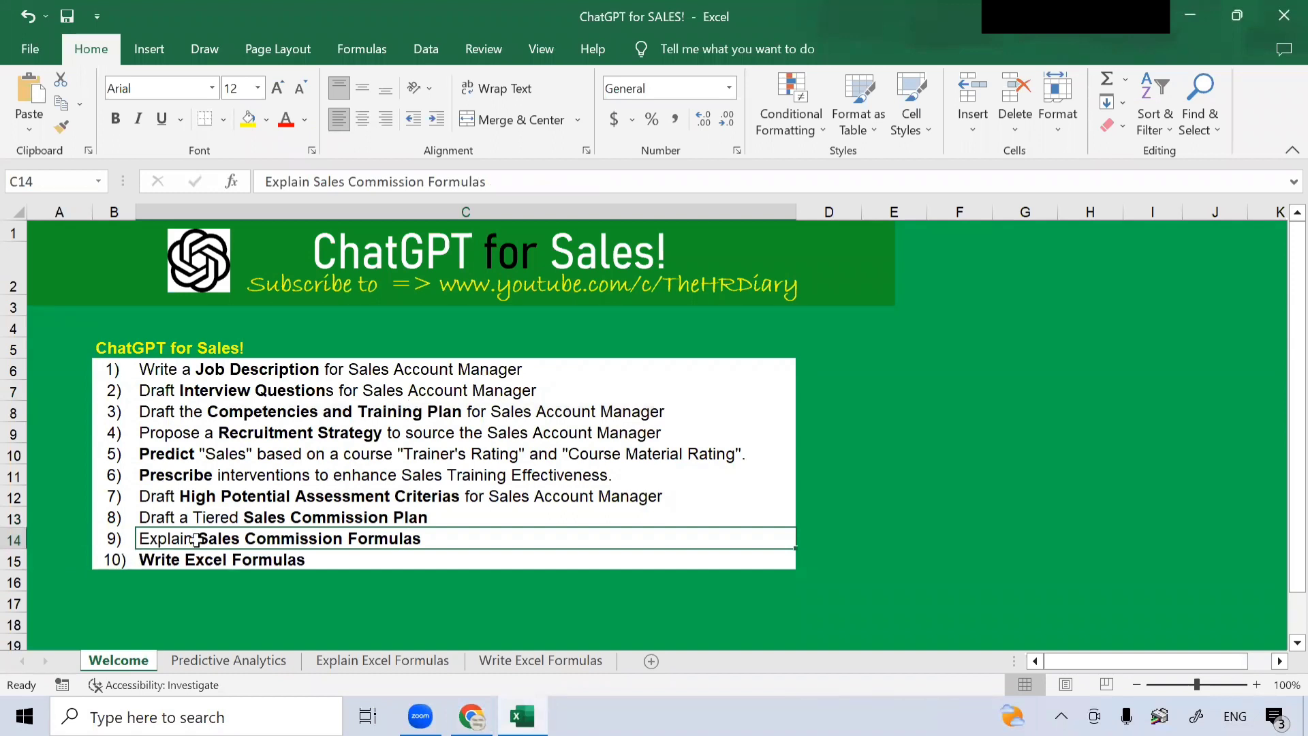
left_click(375, 661)
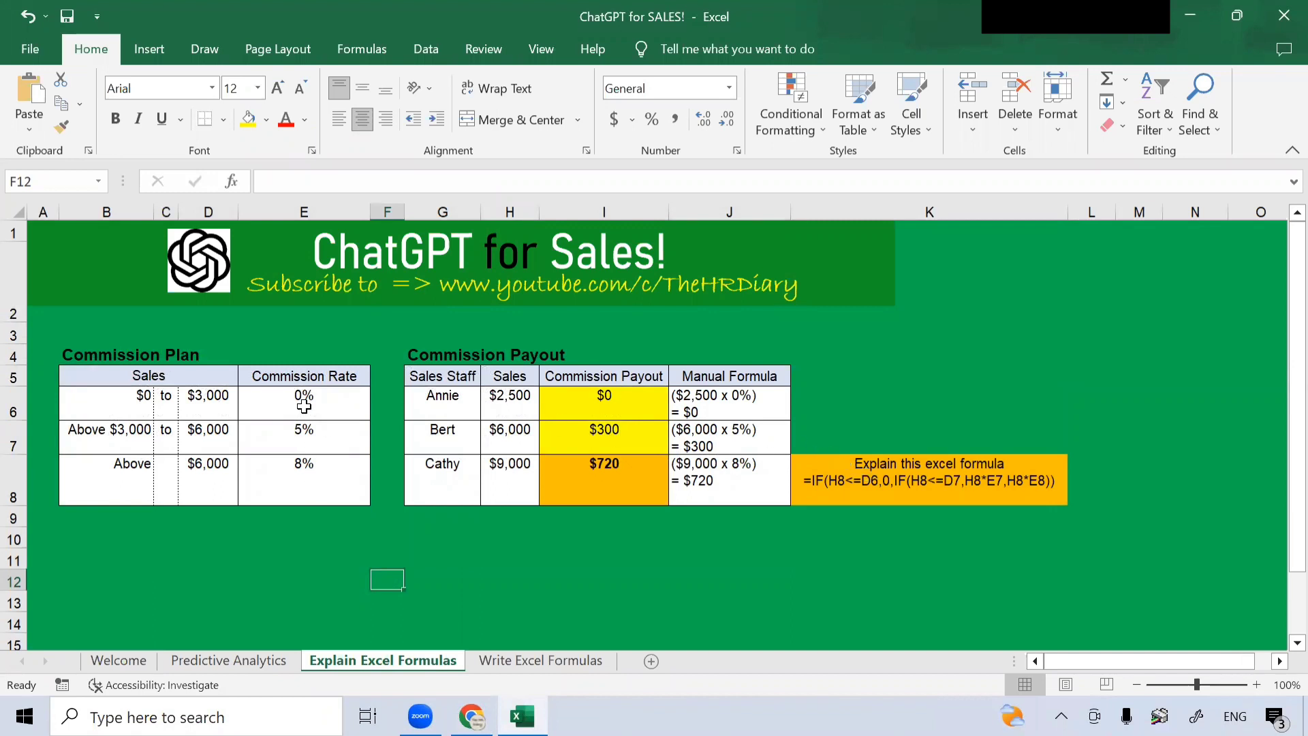
- Examine the Commission Plan table, selecting each tier's sales range and its matching commission rate in turn
left_click_drag(110, 365, 295, 499)
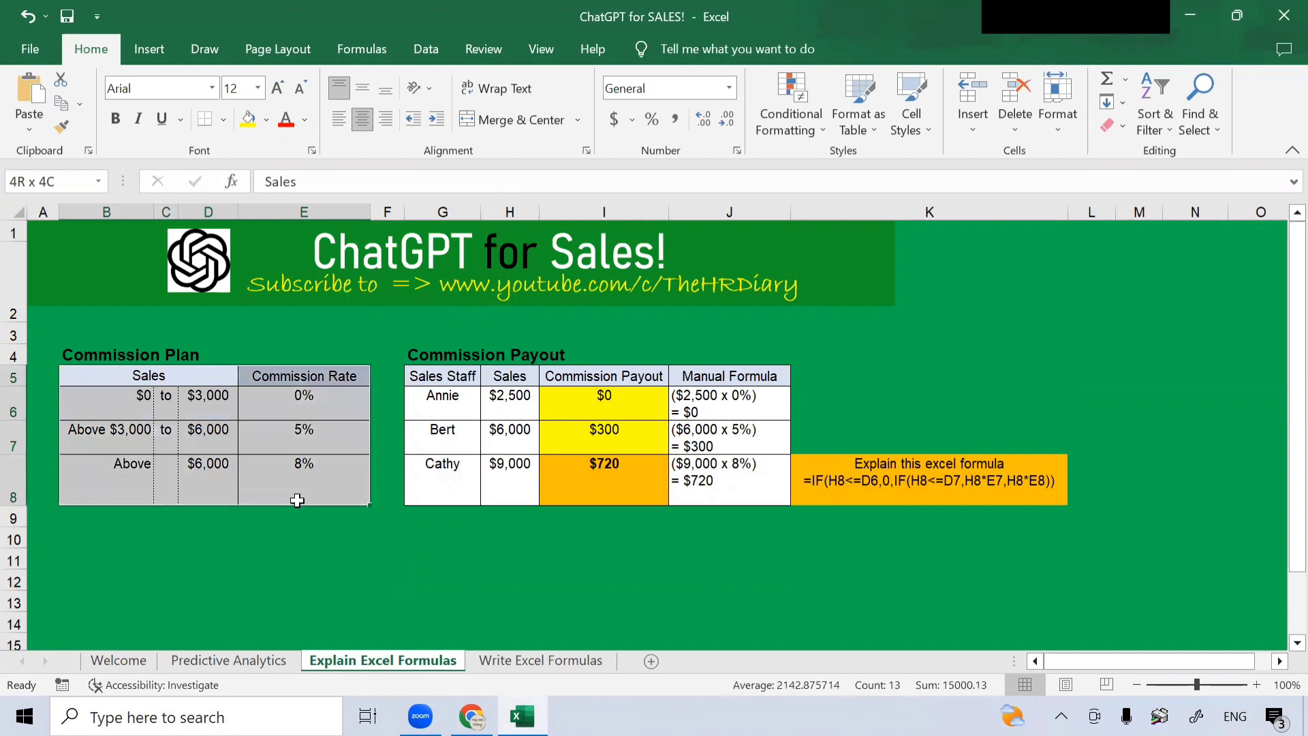
left_click(260, 447)
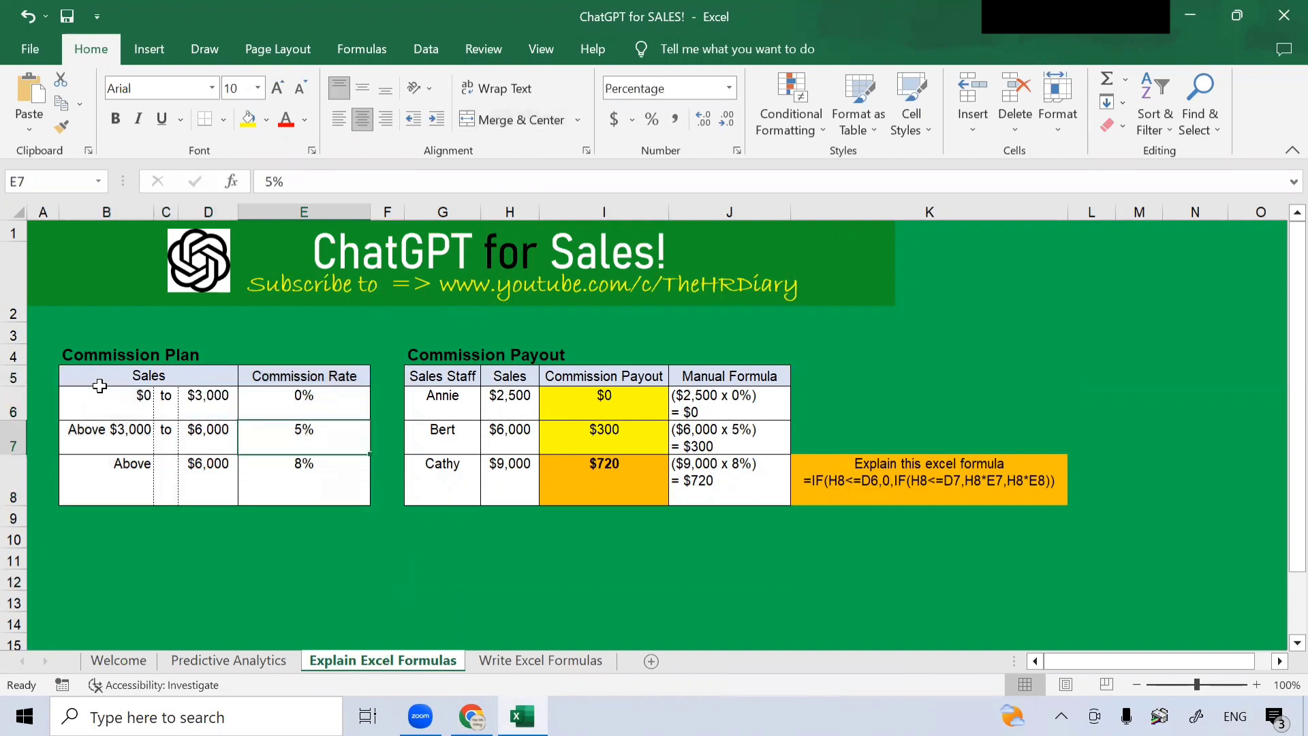
left_click_drag(104, 407, 210, 418)
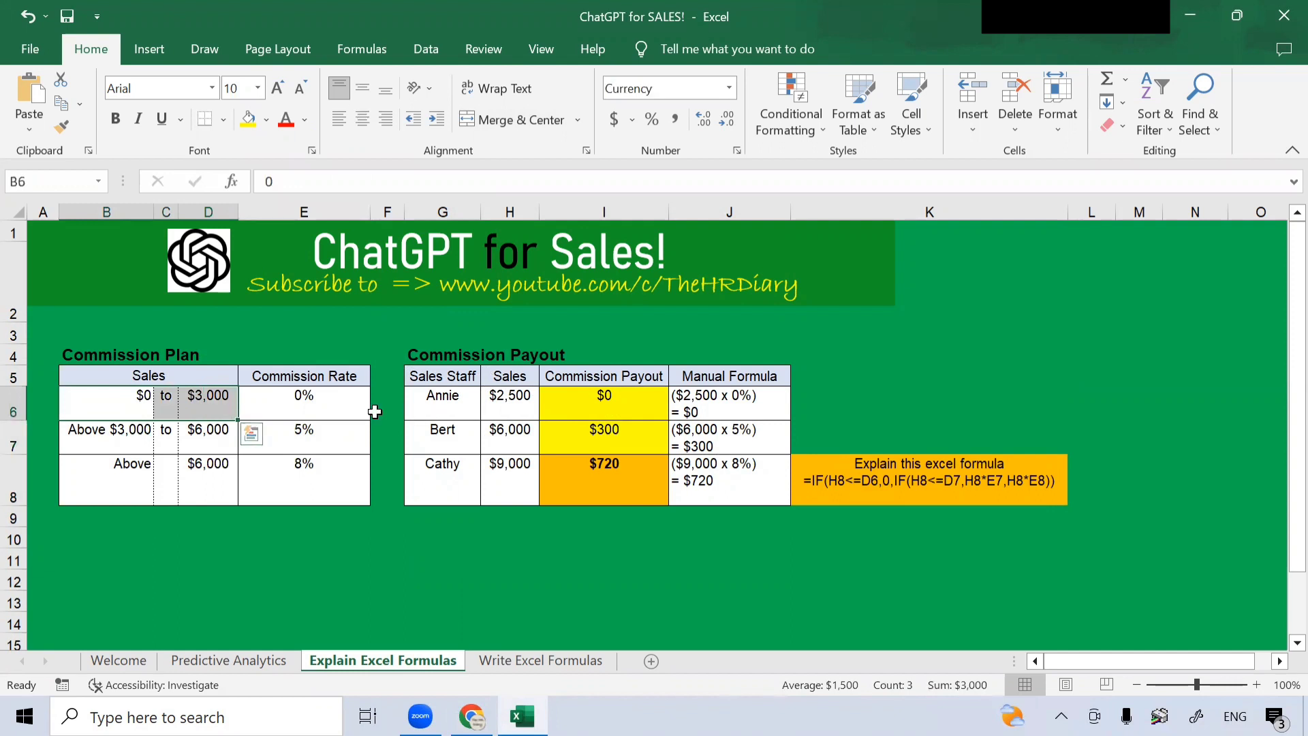
left_click(315, 391)
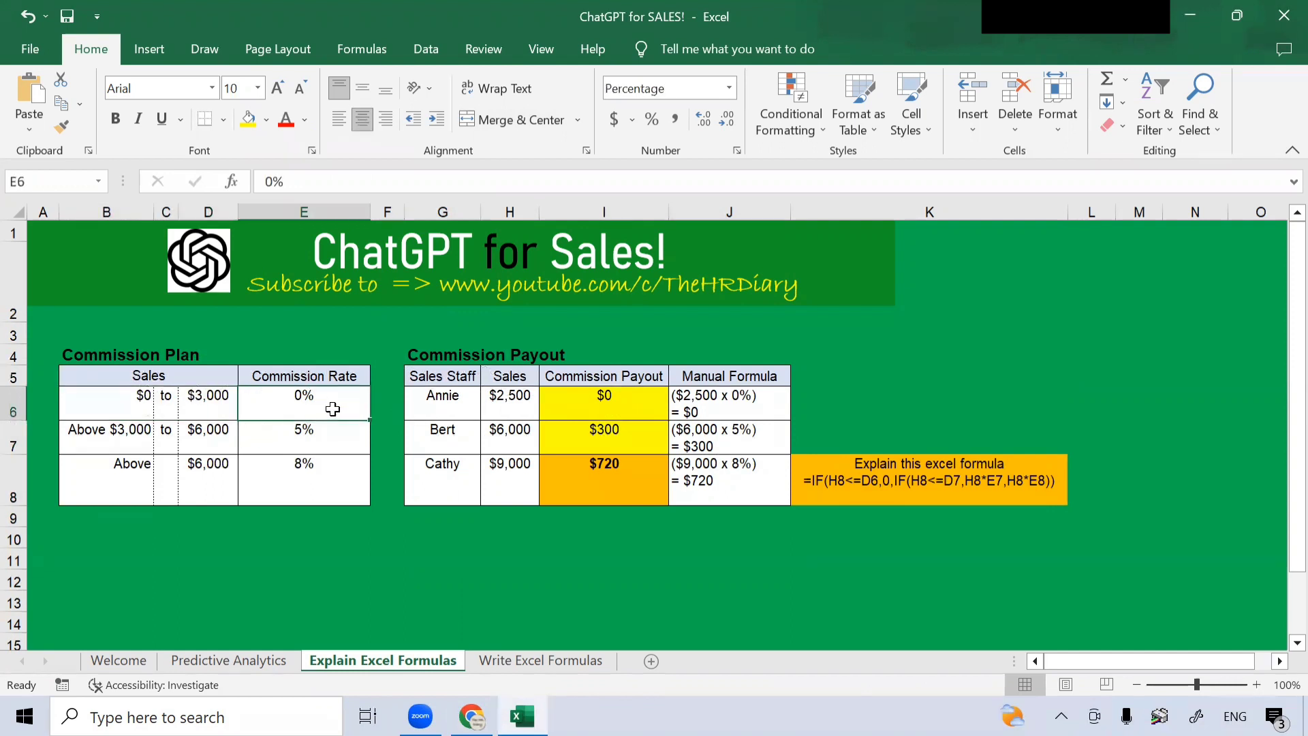
left_click_drag(85, 445, 211, 450)
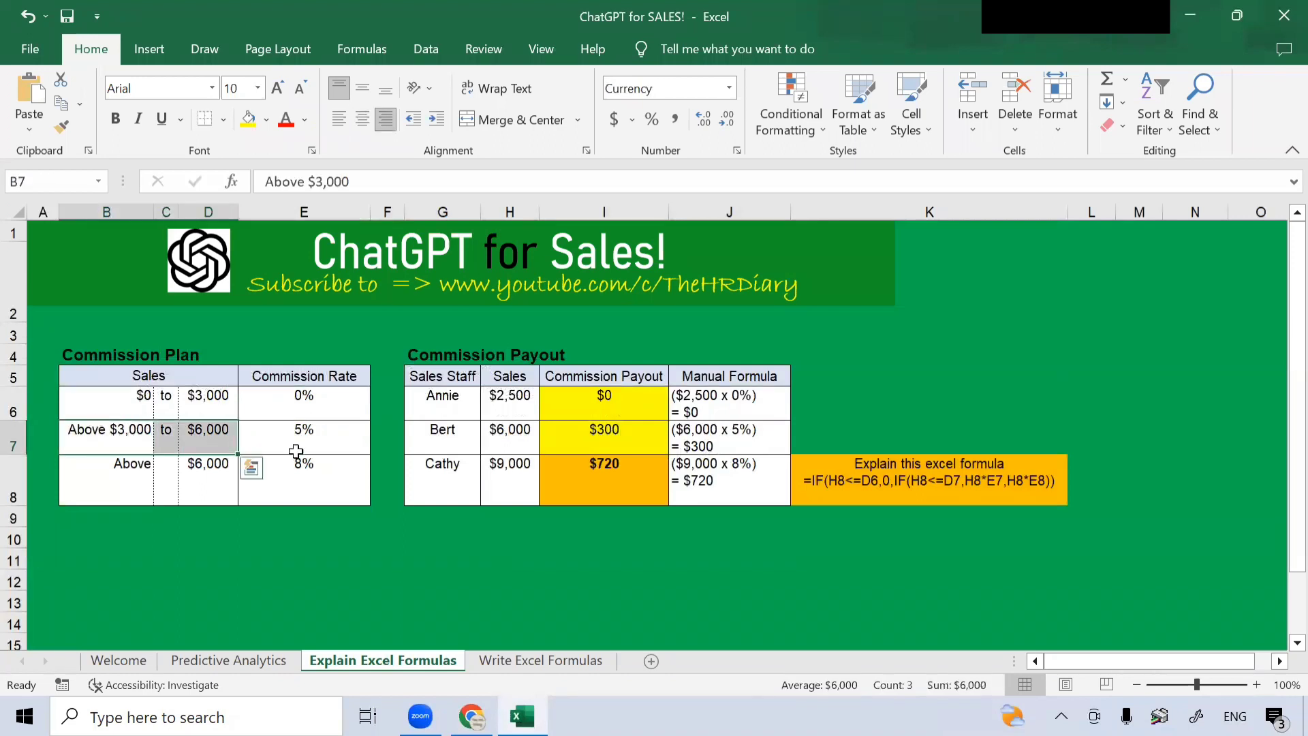
left_click(320, 436)
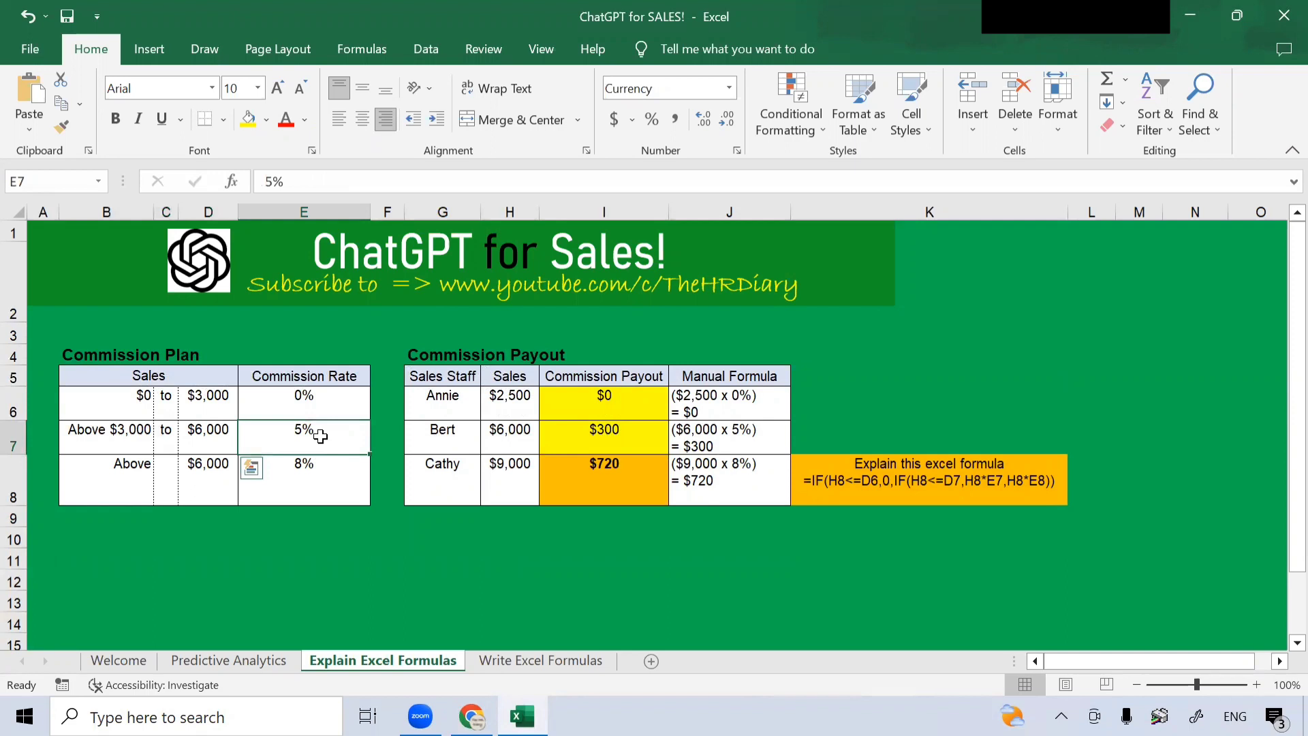
left_click_drag(88, 488, 227, 491)
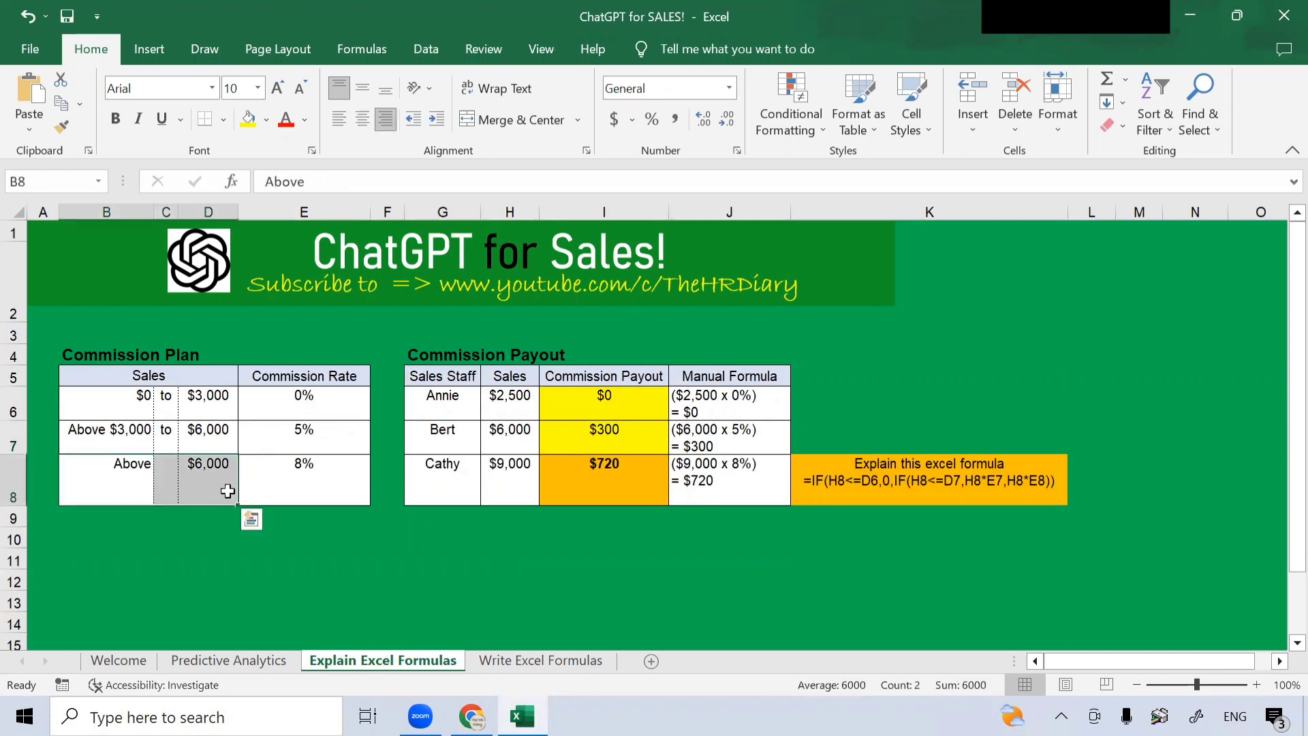
left_click(312, 494)
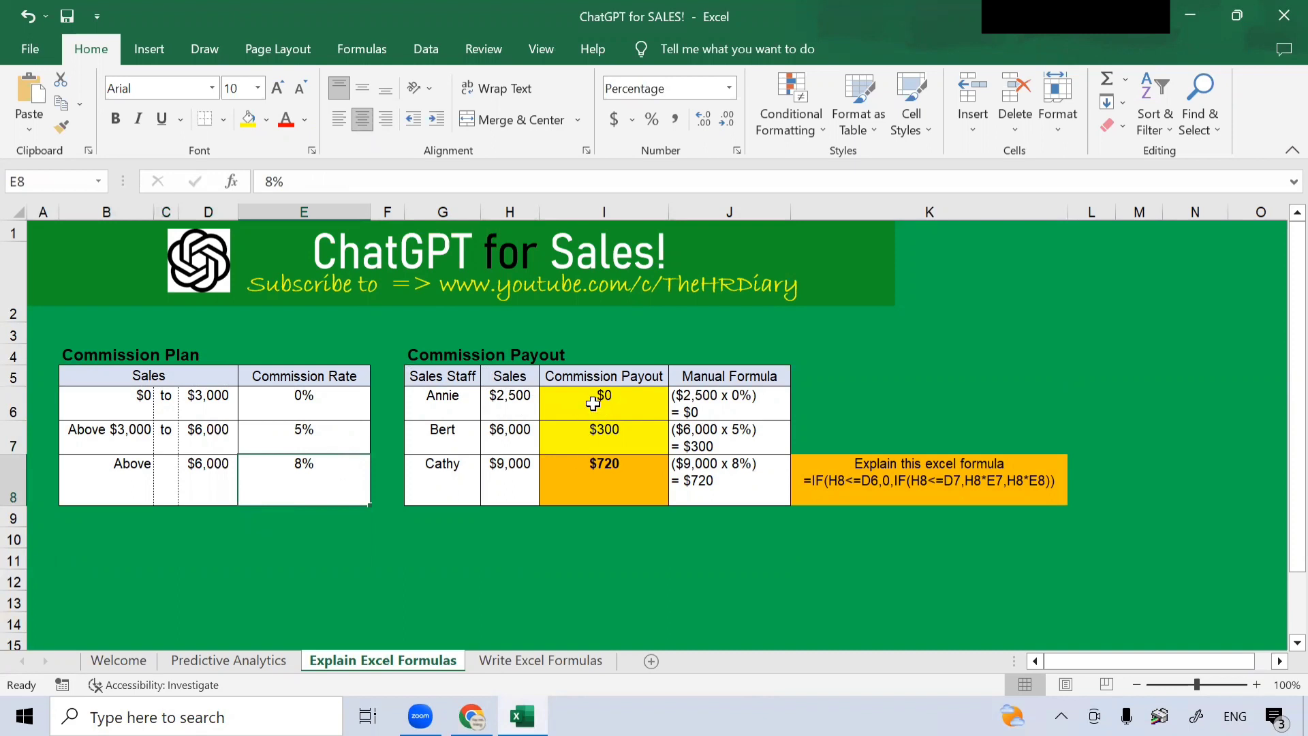
- Inspect the IF formulas behind the Commission Payout cells I6 to I8
left_click_drag(605, 402, 612, 480)
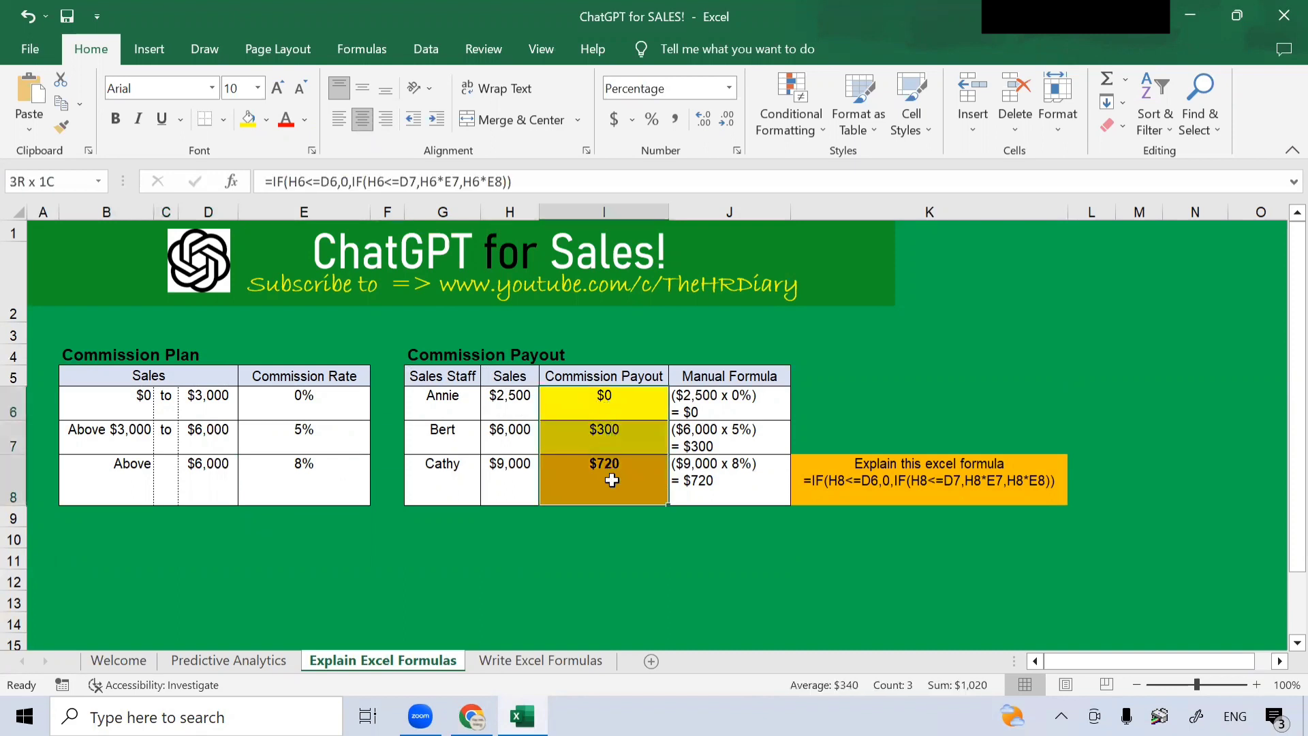
left_click(631, 396)
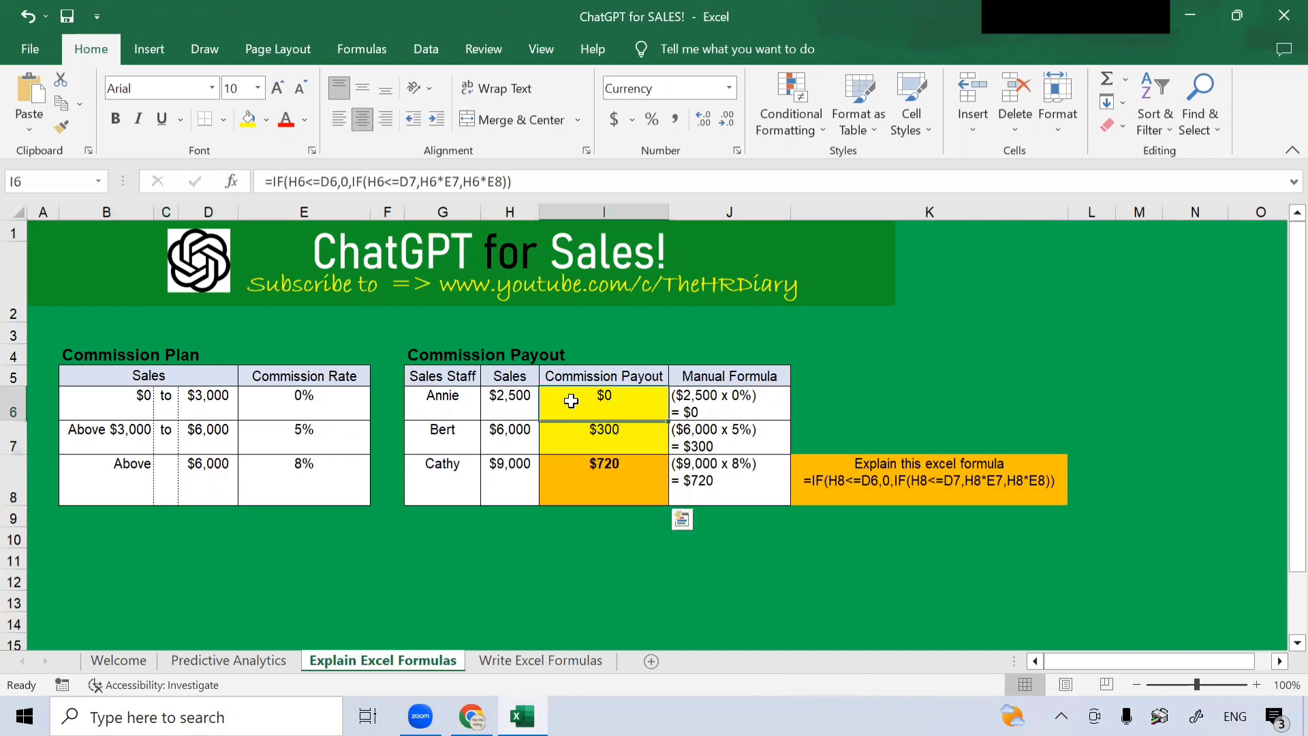
left_click(602, 475)
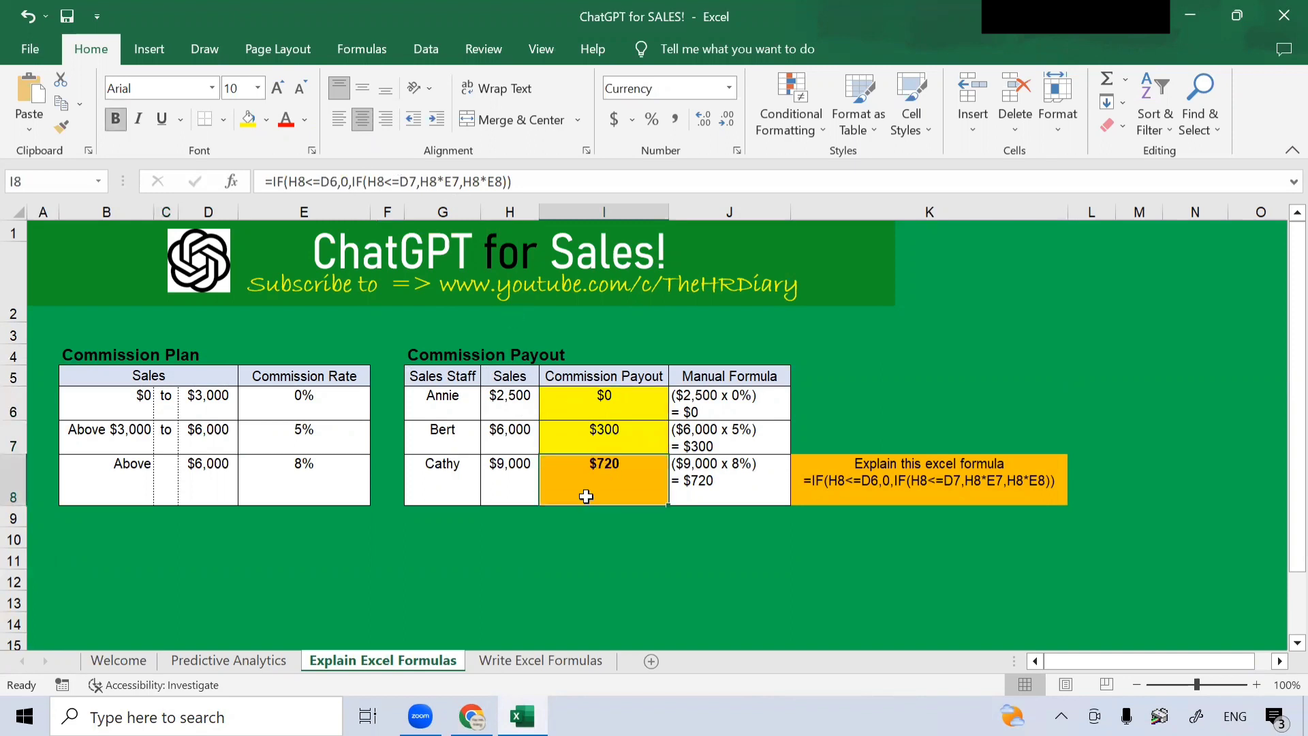
left_click(590, 429)
left_click(582, 473)
left_click(604, 432)
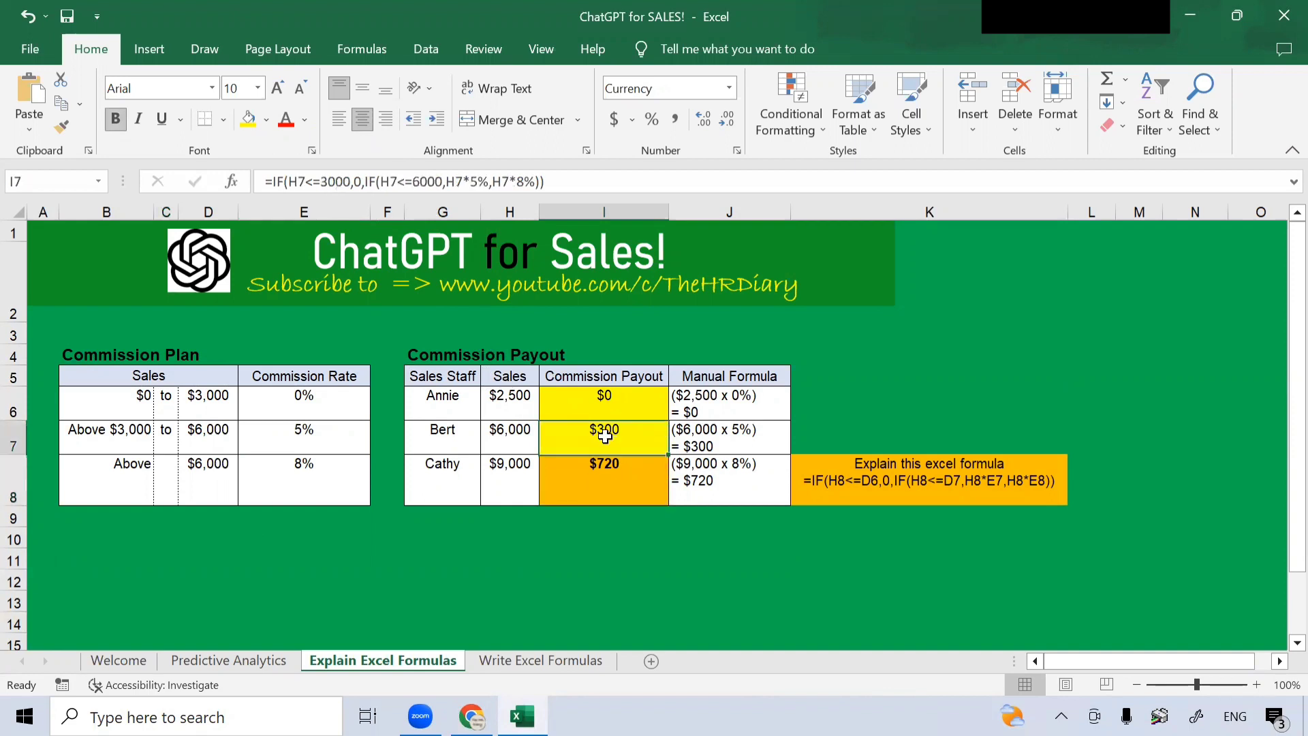
left_click(604, 410)
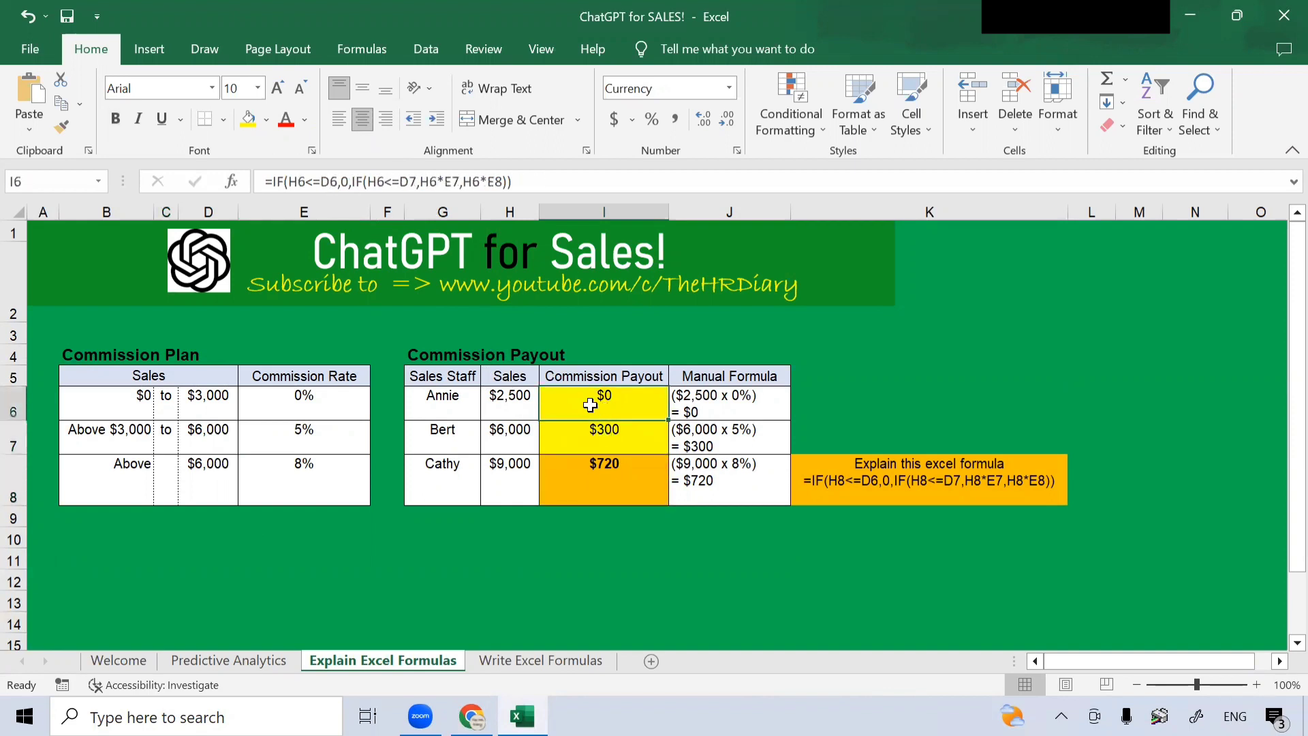
- Compare the first sales staff member's sales figure in H6 with the payout formula in I6 and the manual formula in J6
left_click(524, 408)
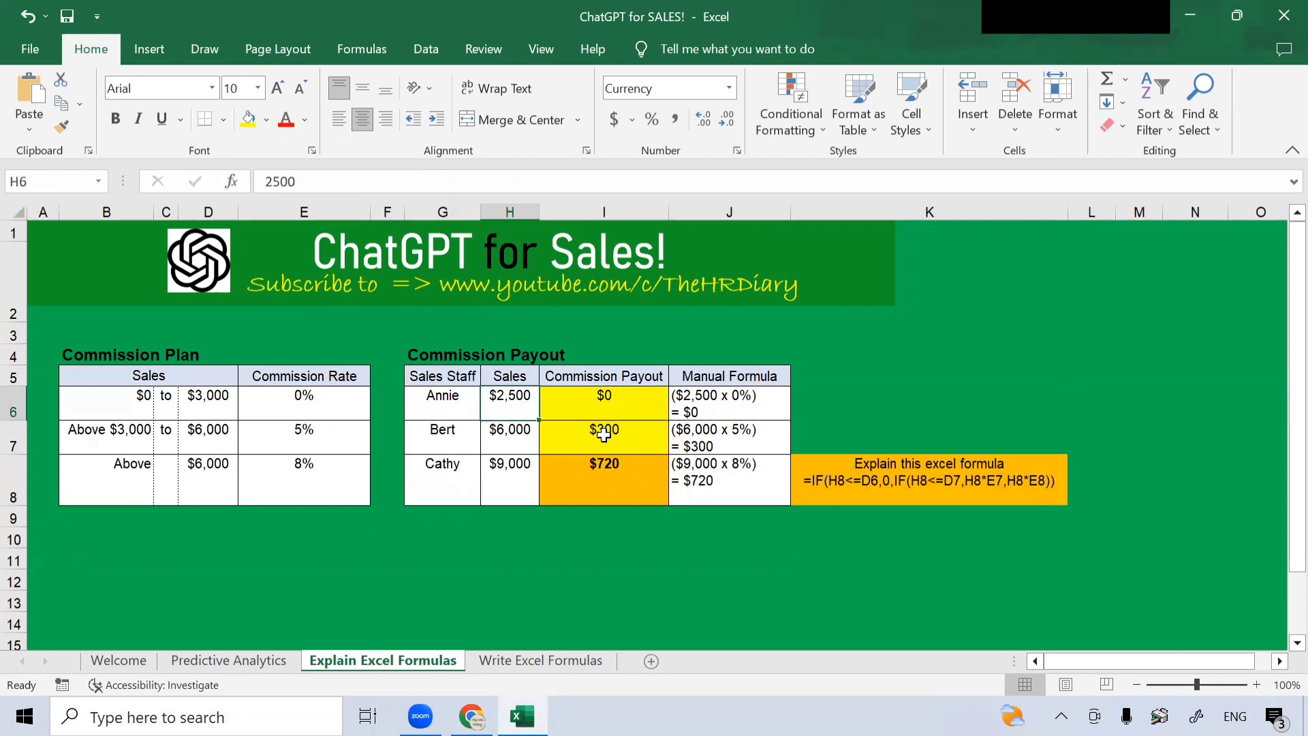
left_click(609, 412)
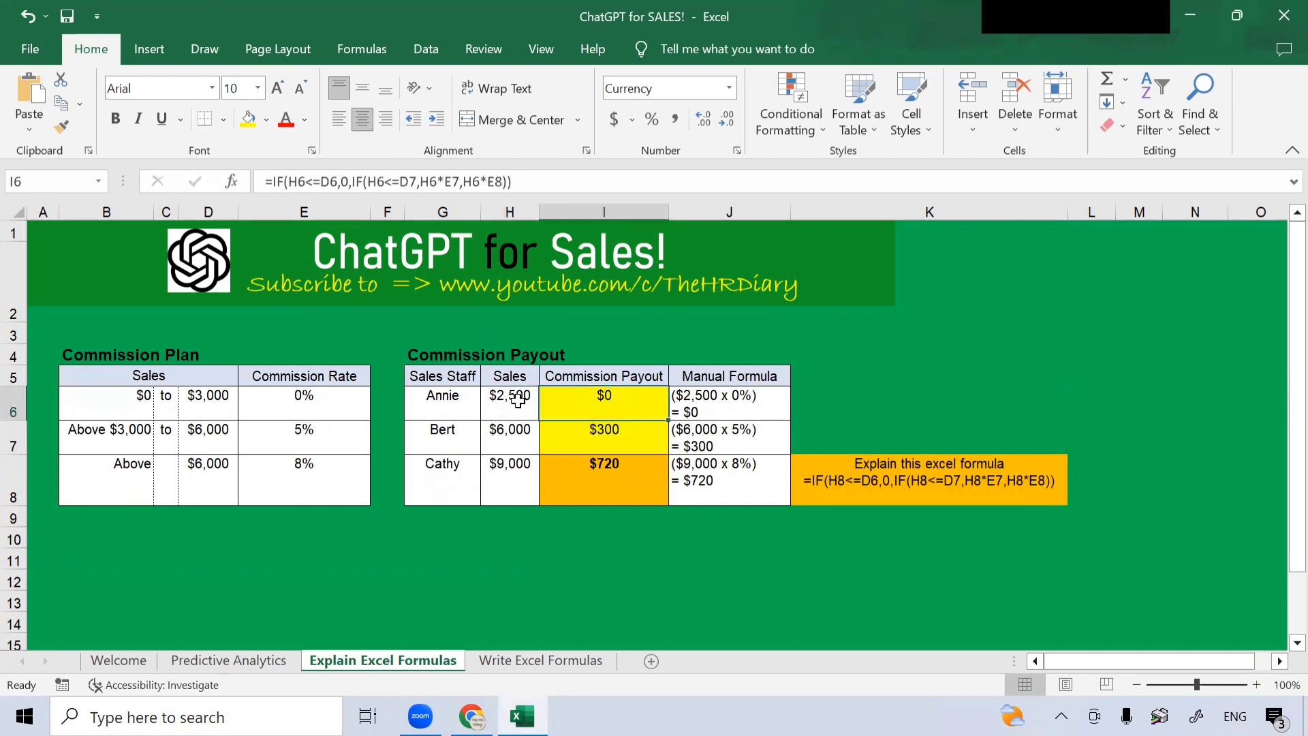
left_click(517, 401)
left_click(586, 408)
left_click(521, 398)
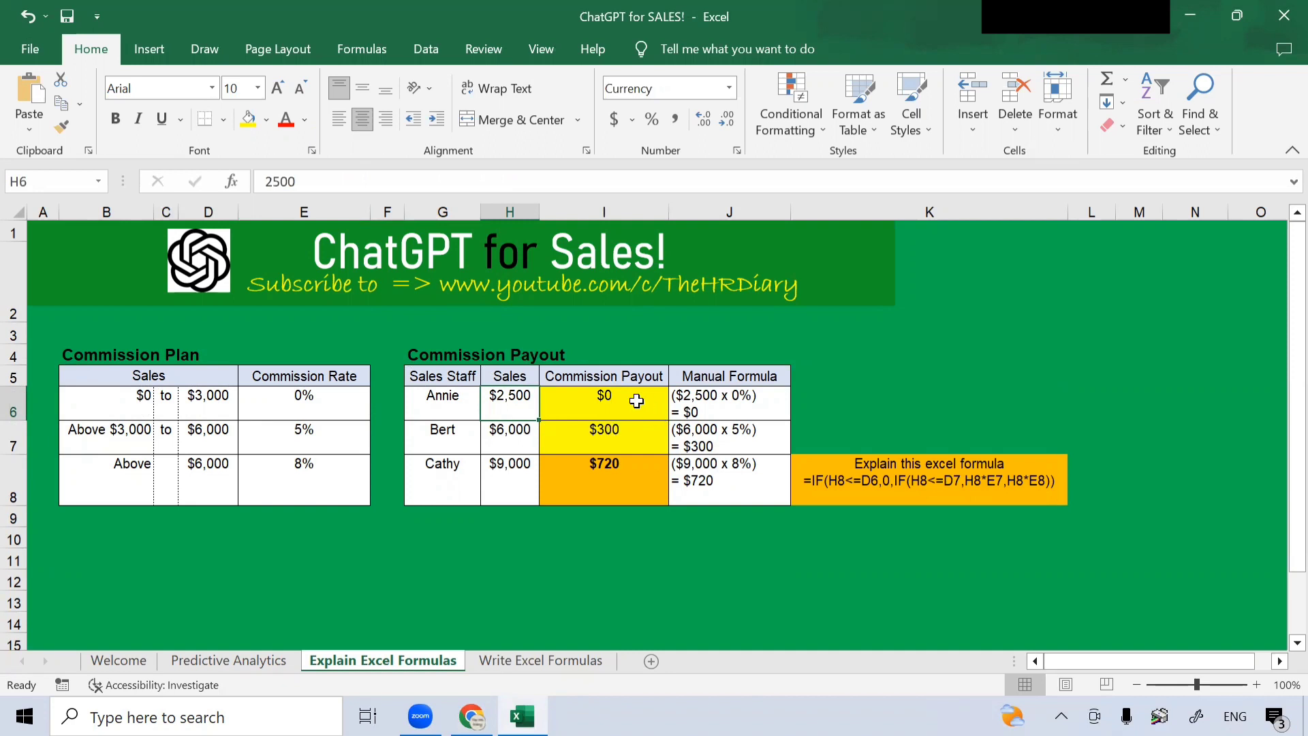
left_click(634, 401)
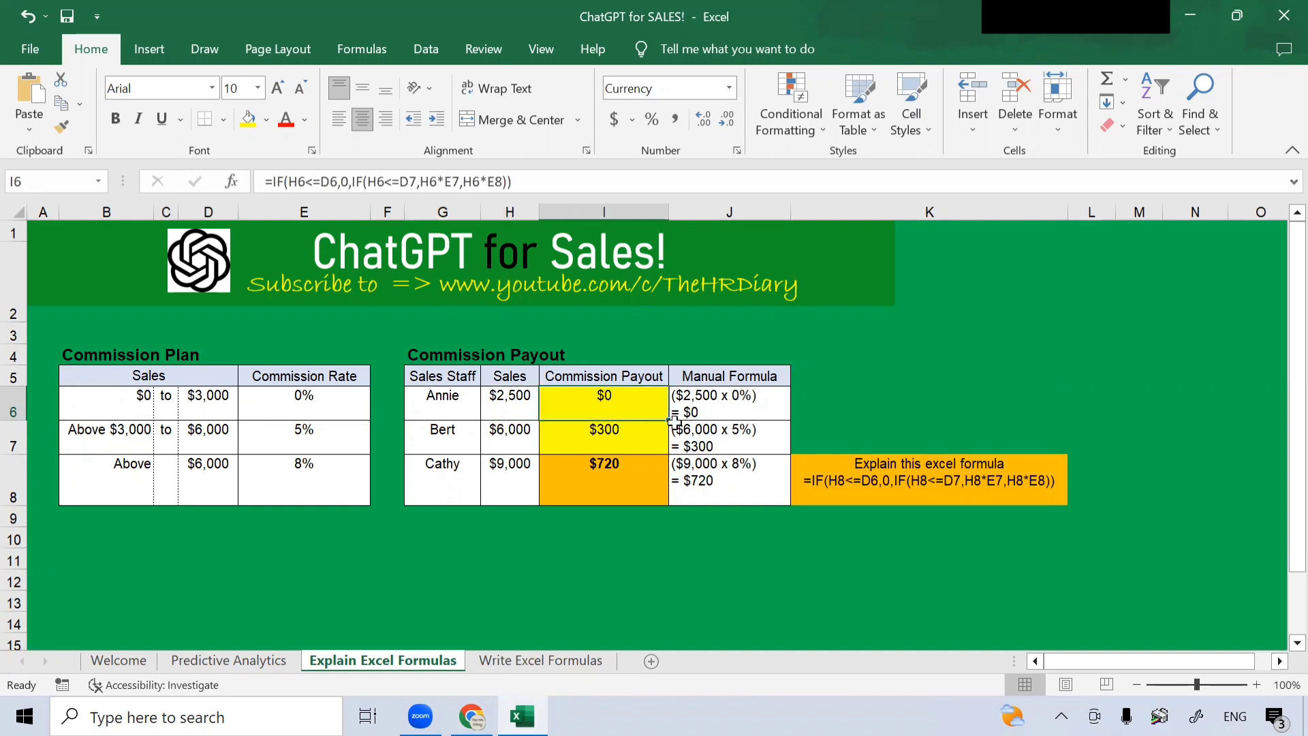
left_click(523, 403)
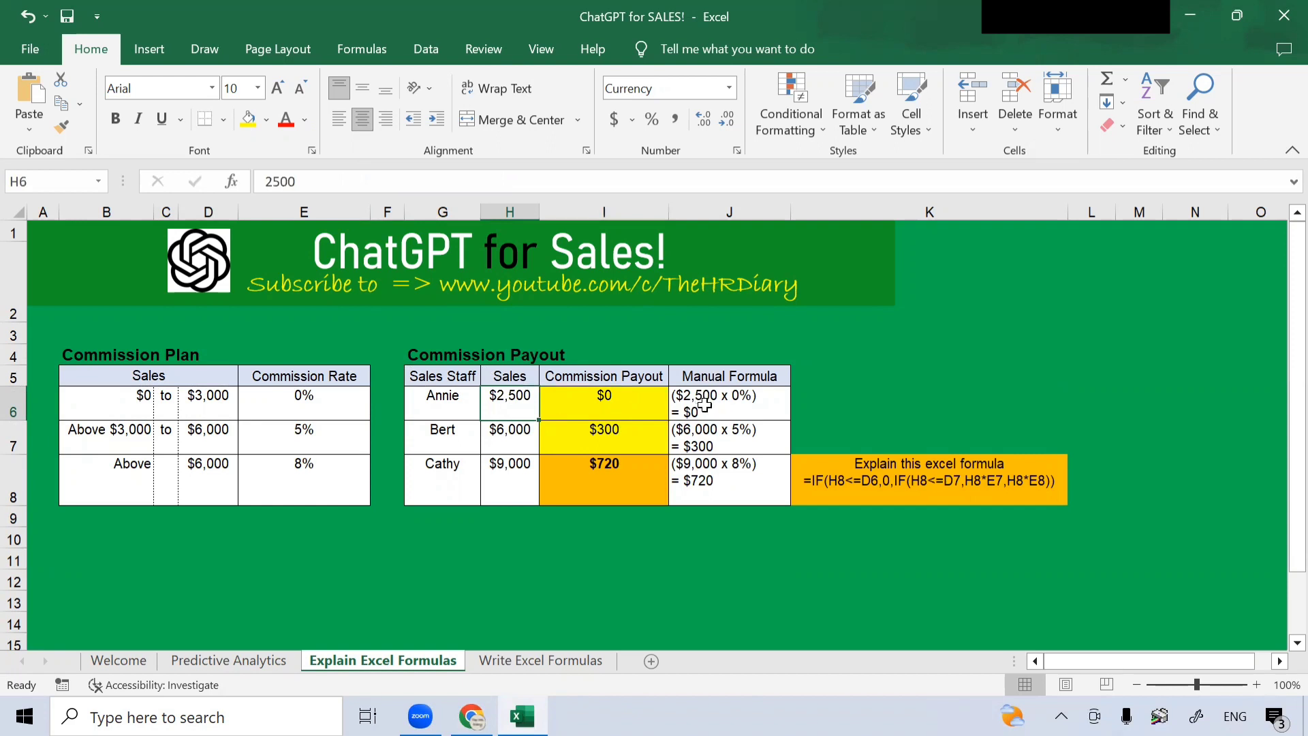
left_click(723, 412)
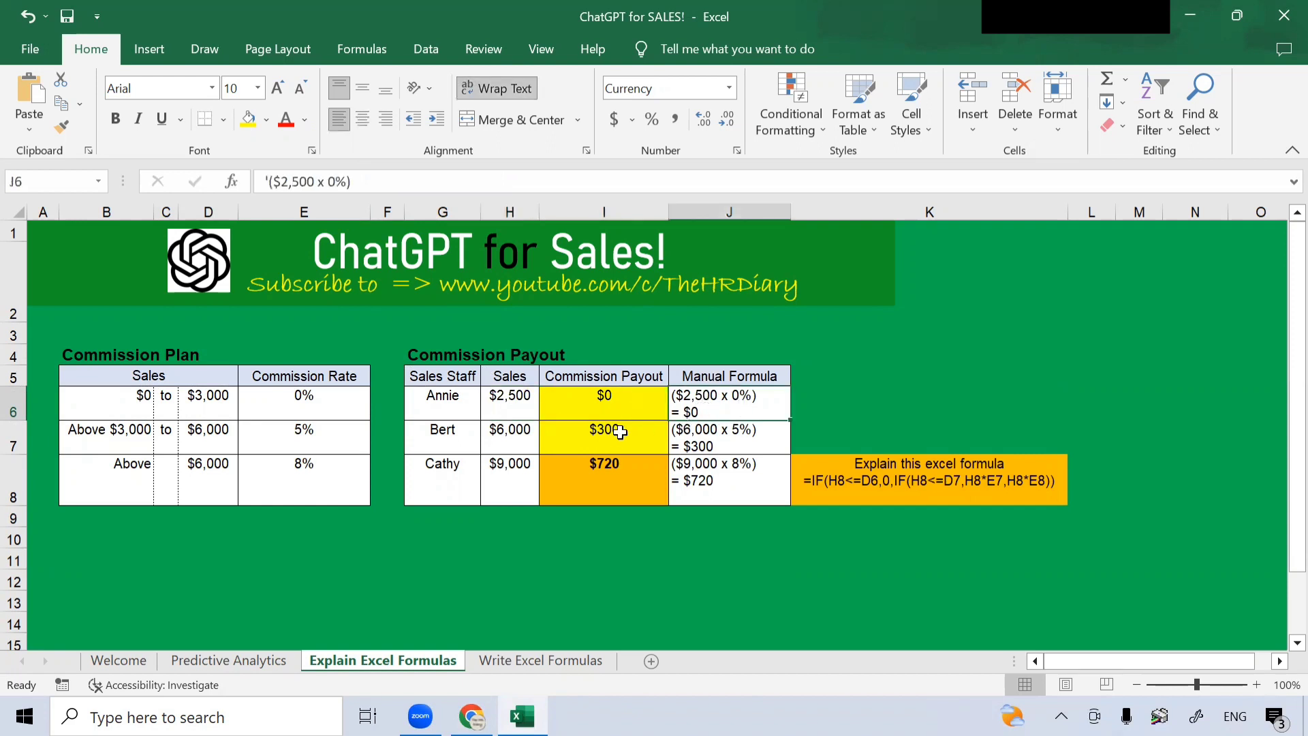
- Compare the second sales staff member's sales figure in H7 with the payout formula in I7 and the manual formula in J7
left_click(526, 444)
left_click(599, 433)
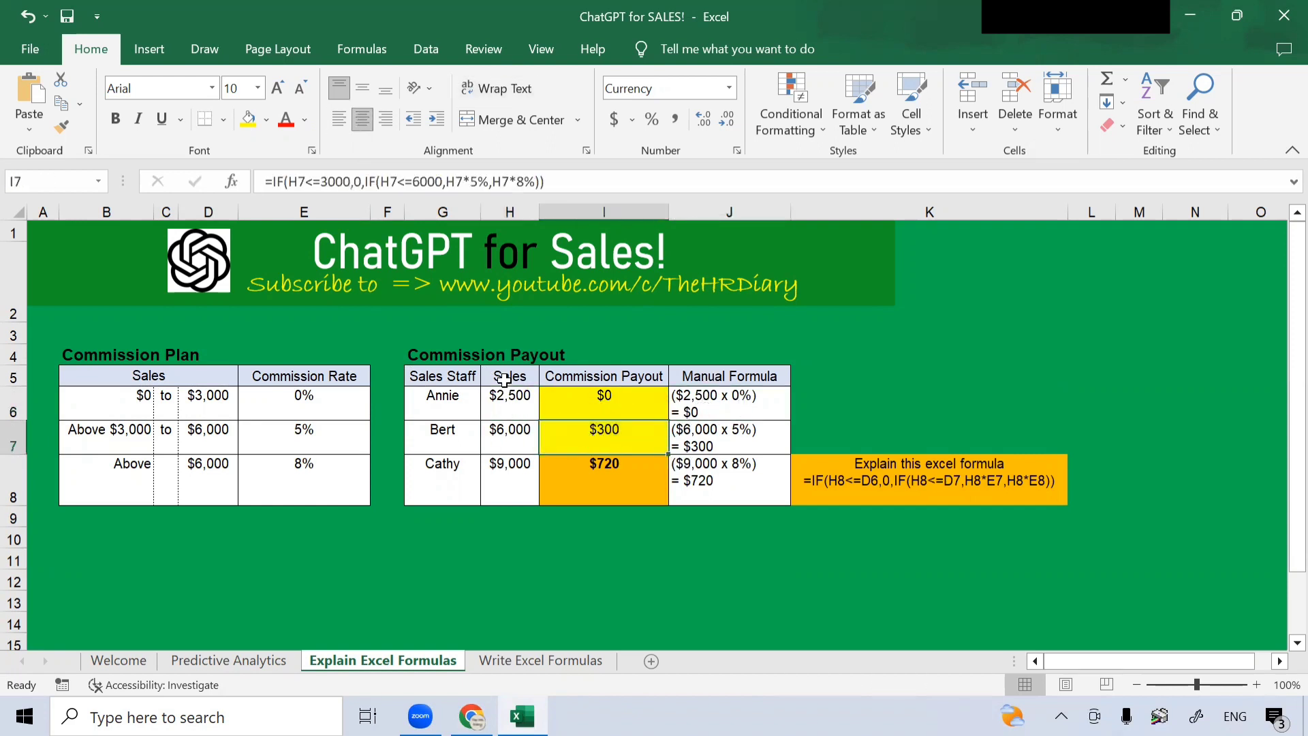
left_click(433, 430)
left_click(516, 436)
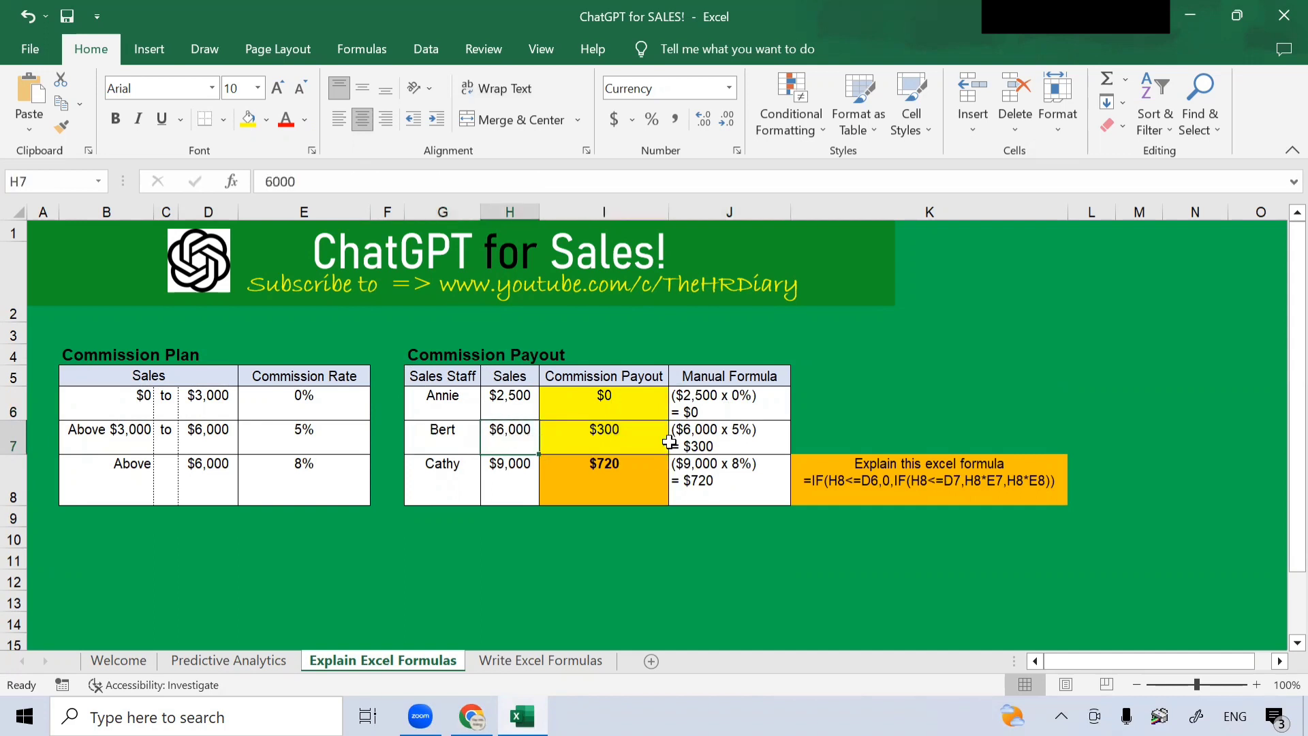
left_click(632, 441)
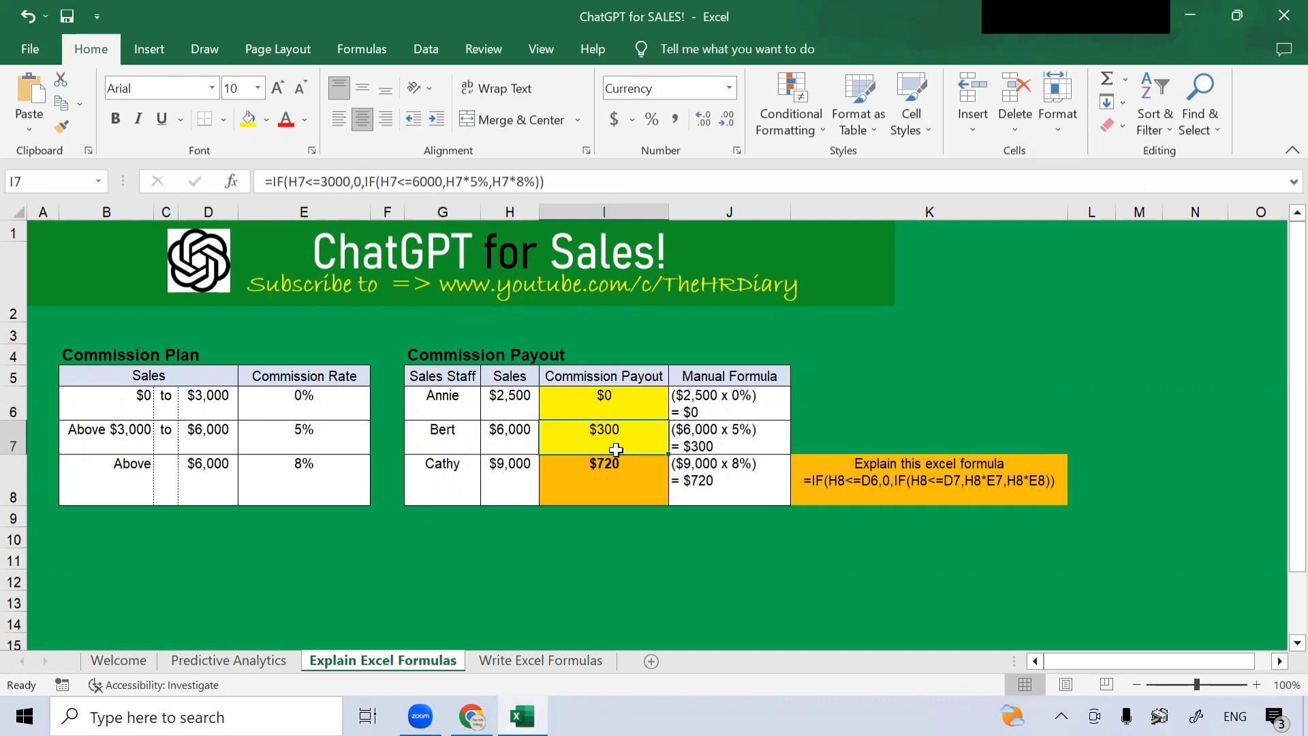
left_click(722, 444)
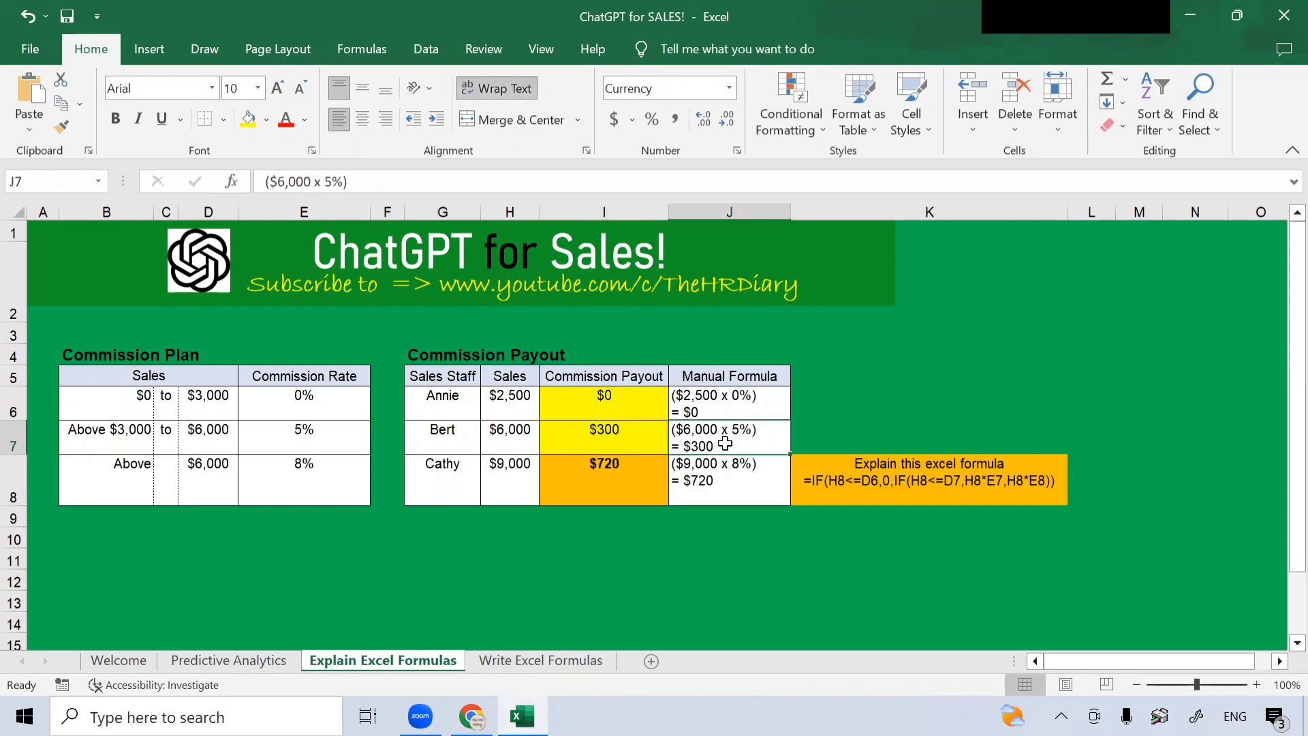
left_click(624, 440)
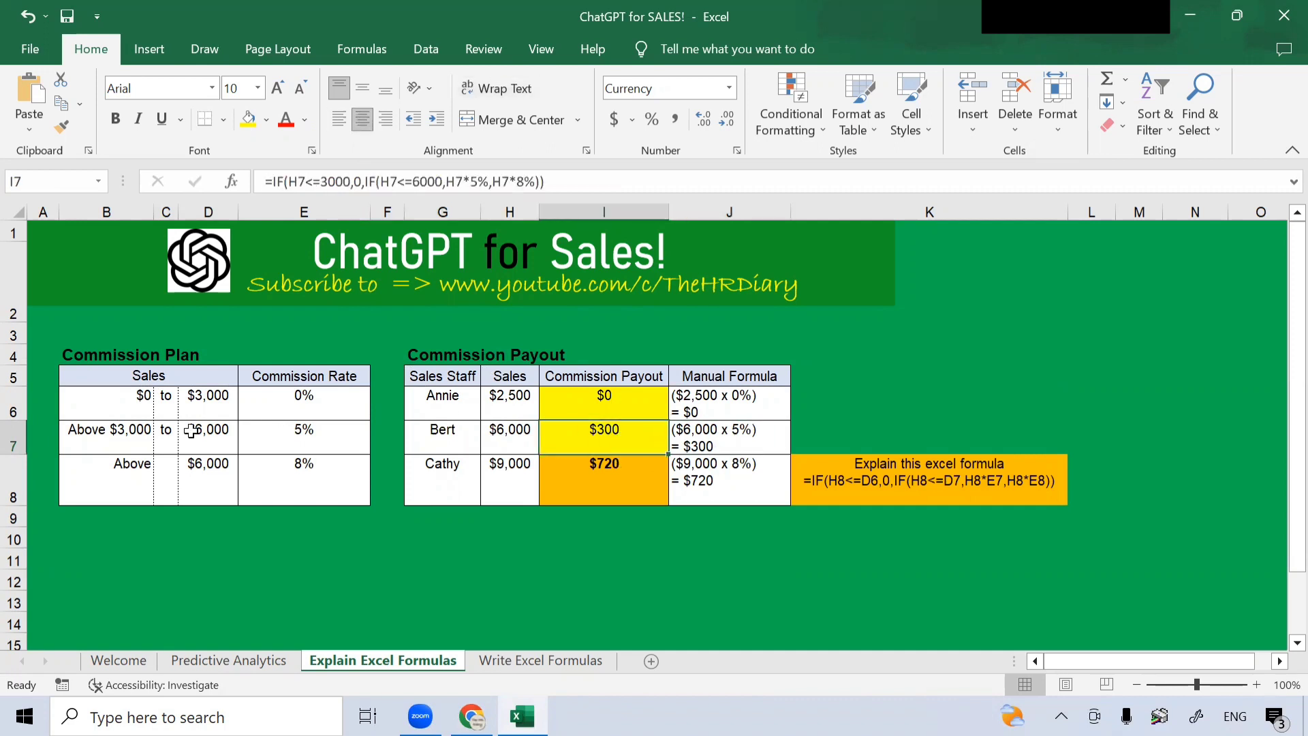
- Check the second plan tier's sales limits in B7 and D7 against the sales figure in H7 and its manual formula
left_click(218, 434)
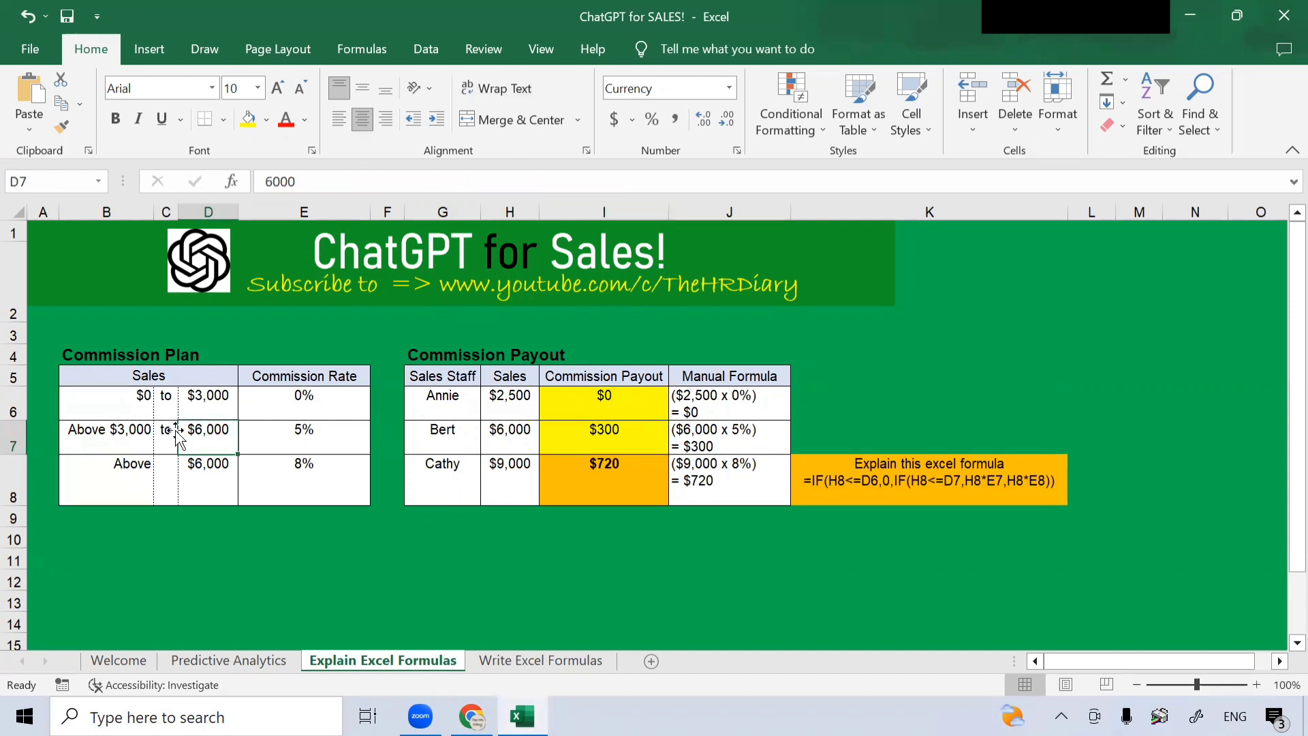
left_click(140, 434)
left_click(201, 435)
left_click(507, 440)
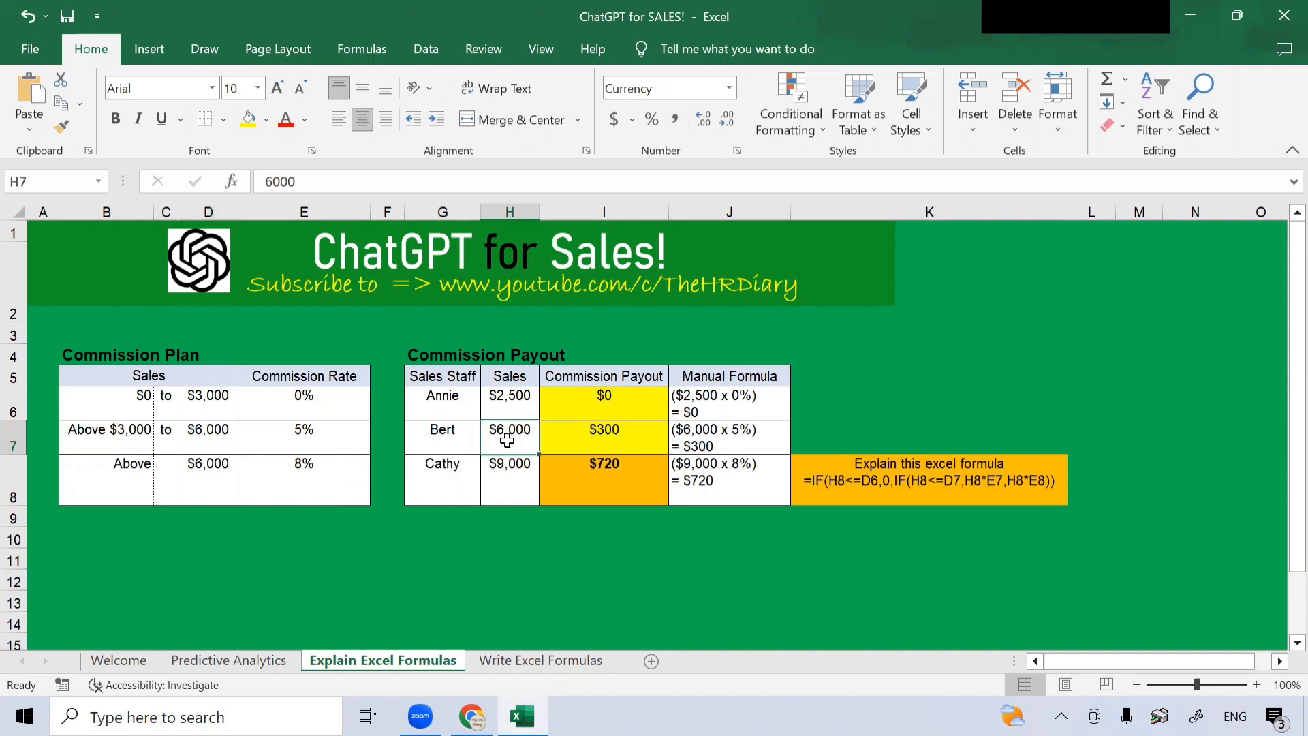
left_click(718, 434)
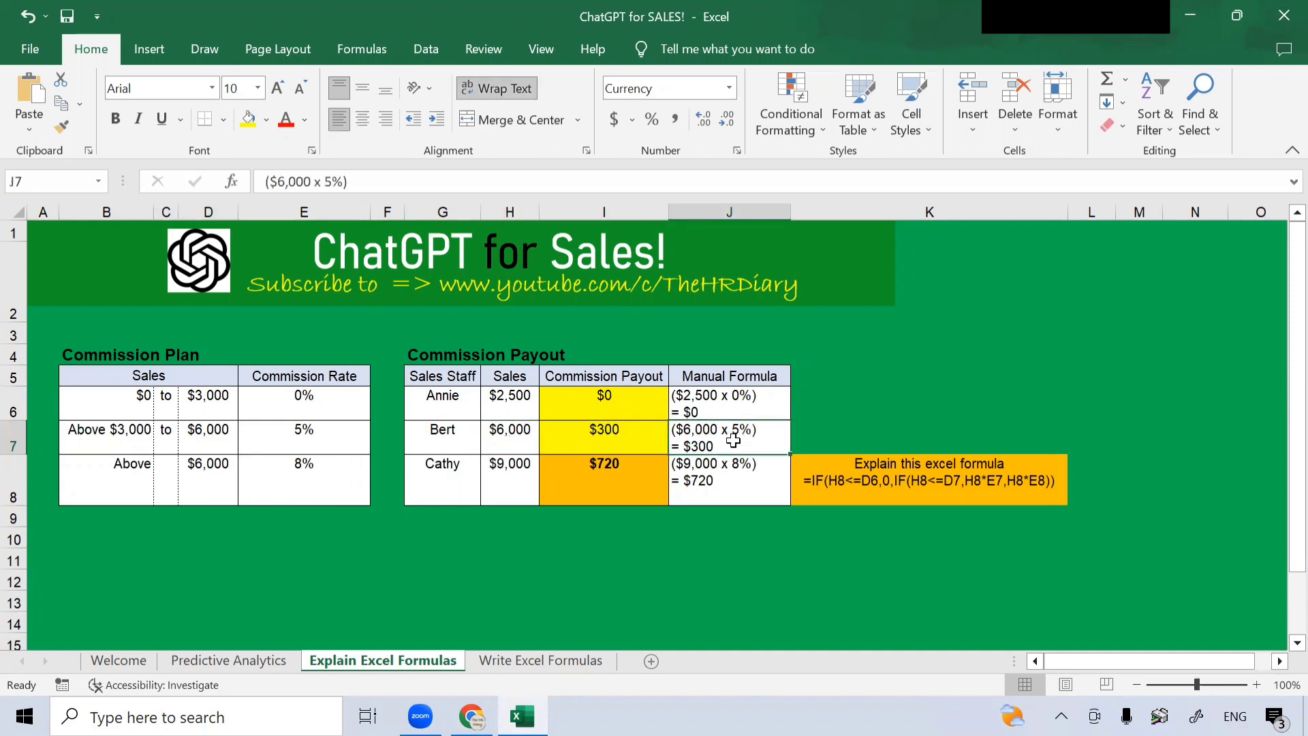
- Compare the third sales staff member's sales figure in H8 with the top plan tier, the payout formula in I8 and the manual formula in J8
left_click(634, 435)
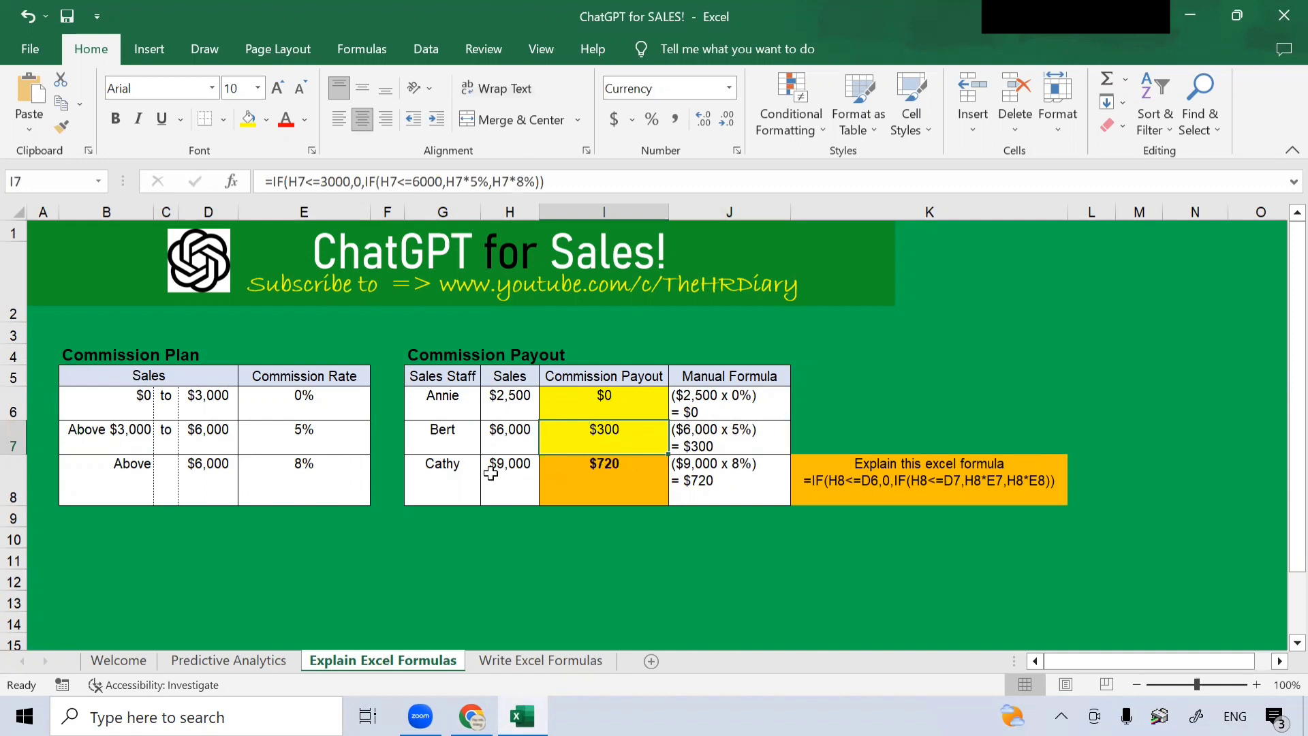
left_click(456, 474)
left_click(502, 478)
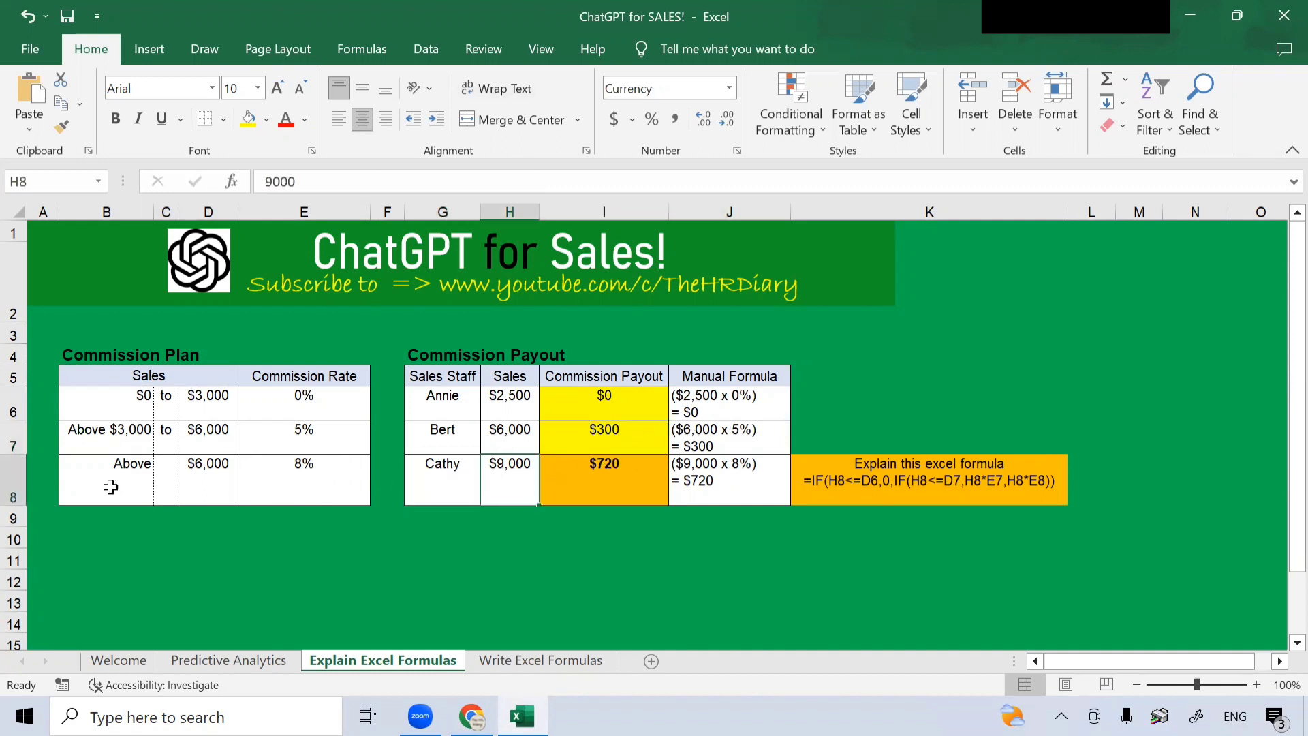
left_click_drag(103, 485, 309, 488)
left_click(321, 485)
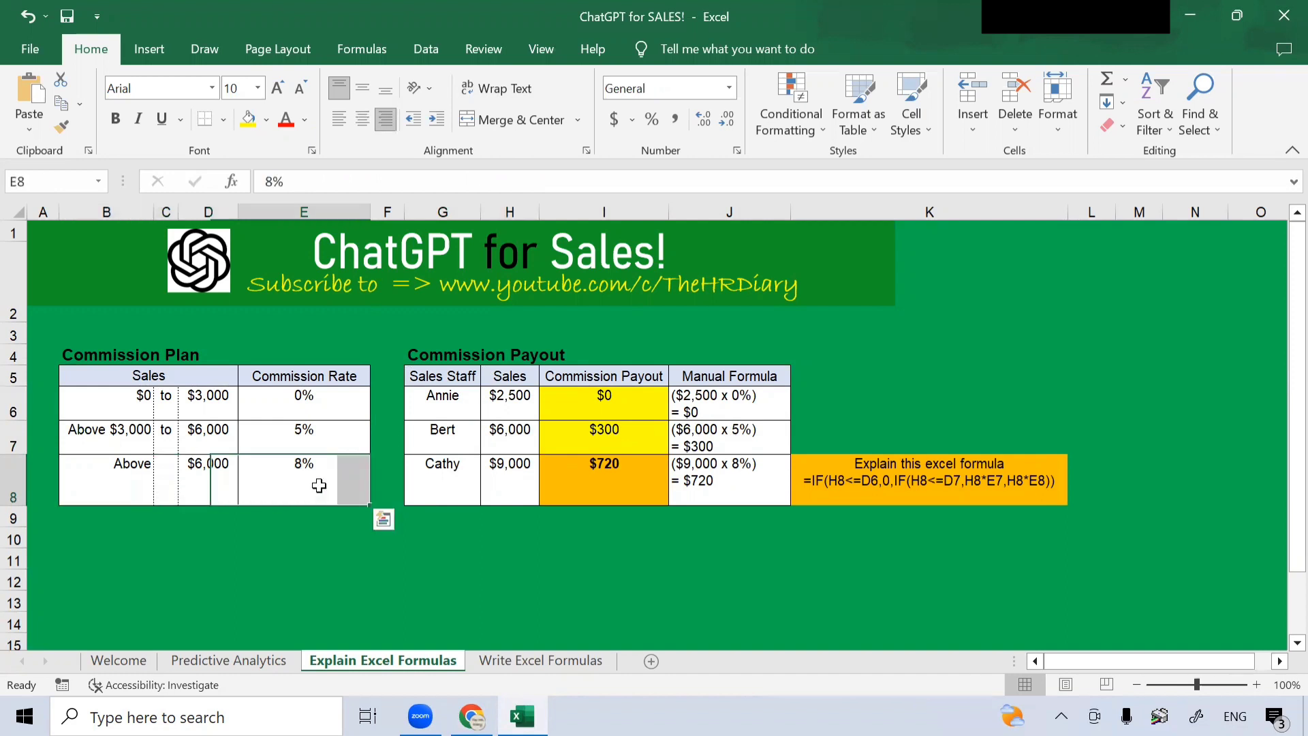
left_click(627, 477)
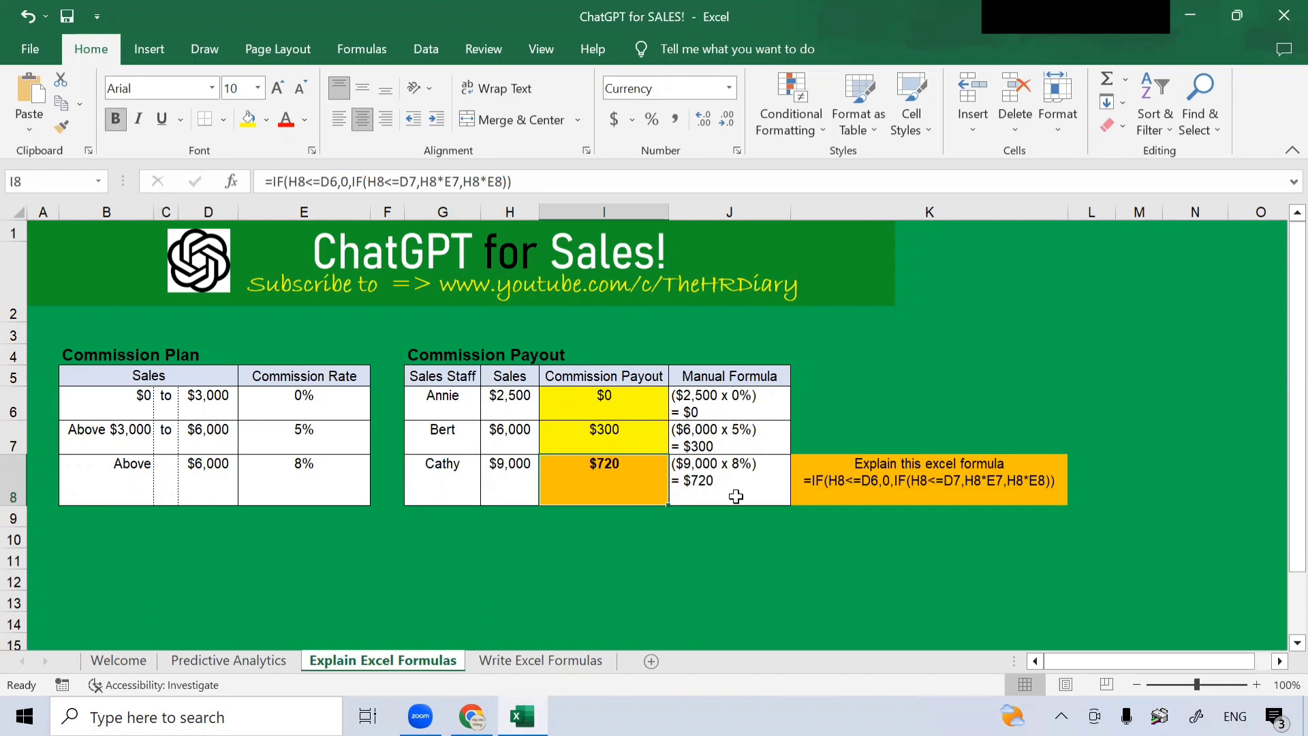
left_click(759, 496)
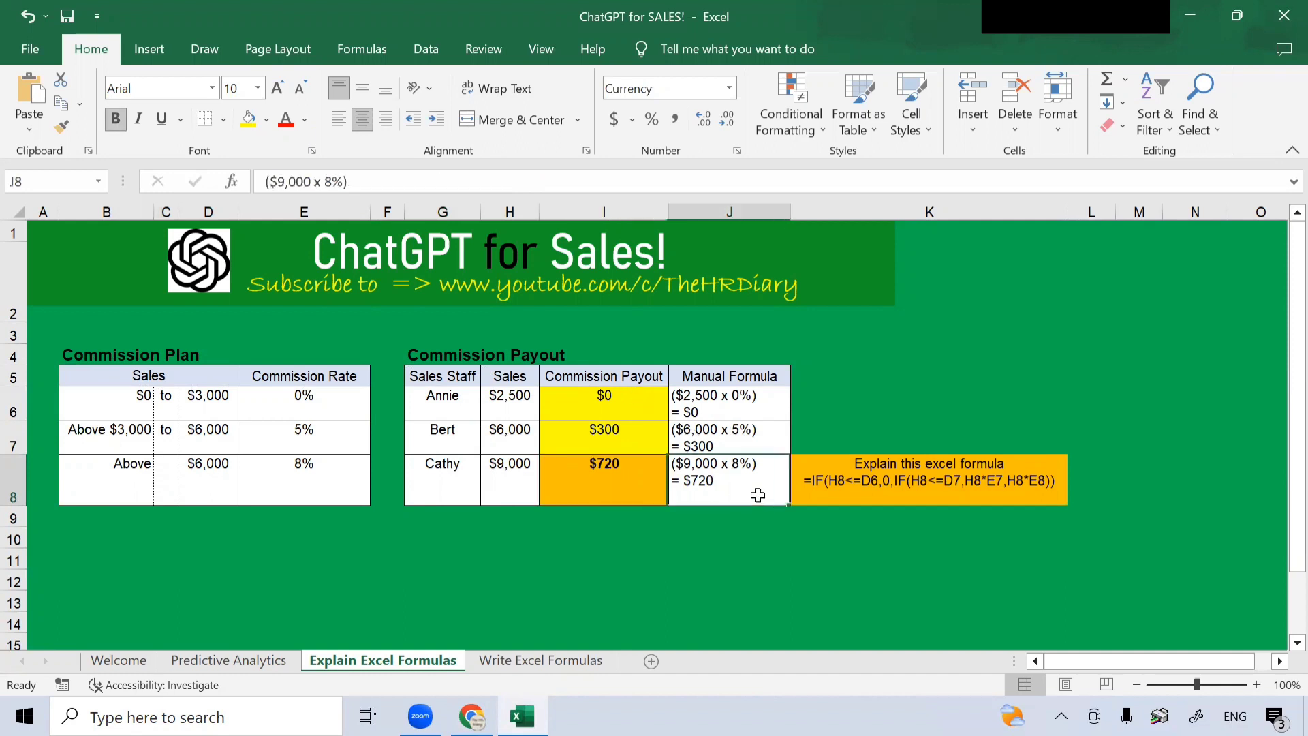
left_click(621, 496)
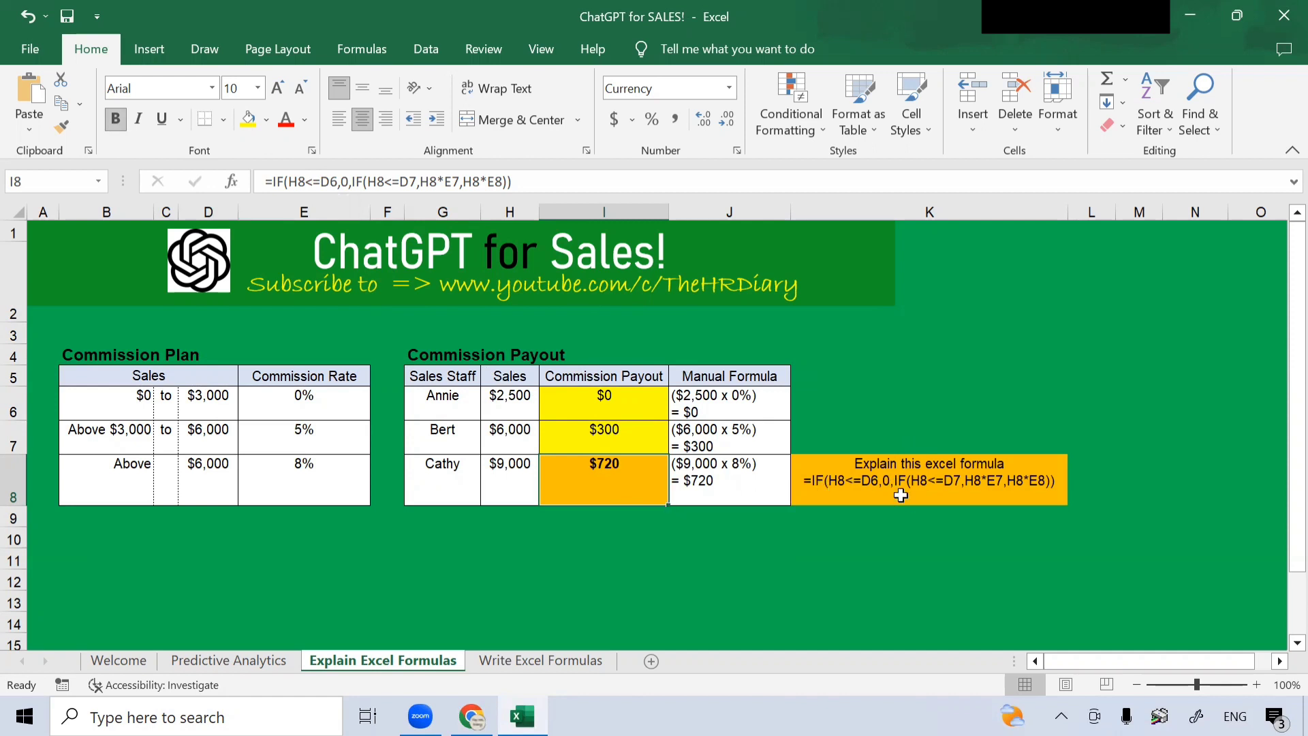
- Copy the full prompt text from cell K8 asking to explain the commission payout formula, and leave the cell unchanged
left_click(900, 496)
double_click(838, 463)
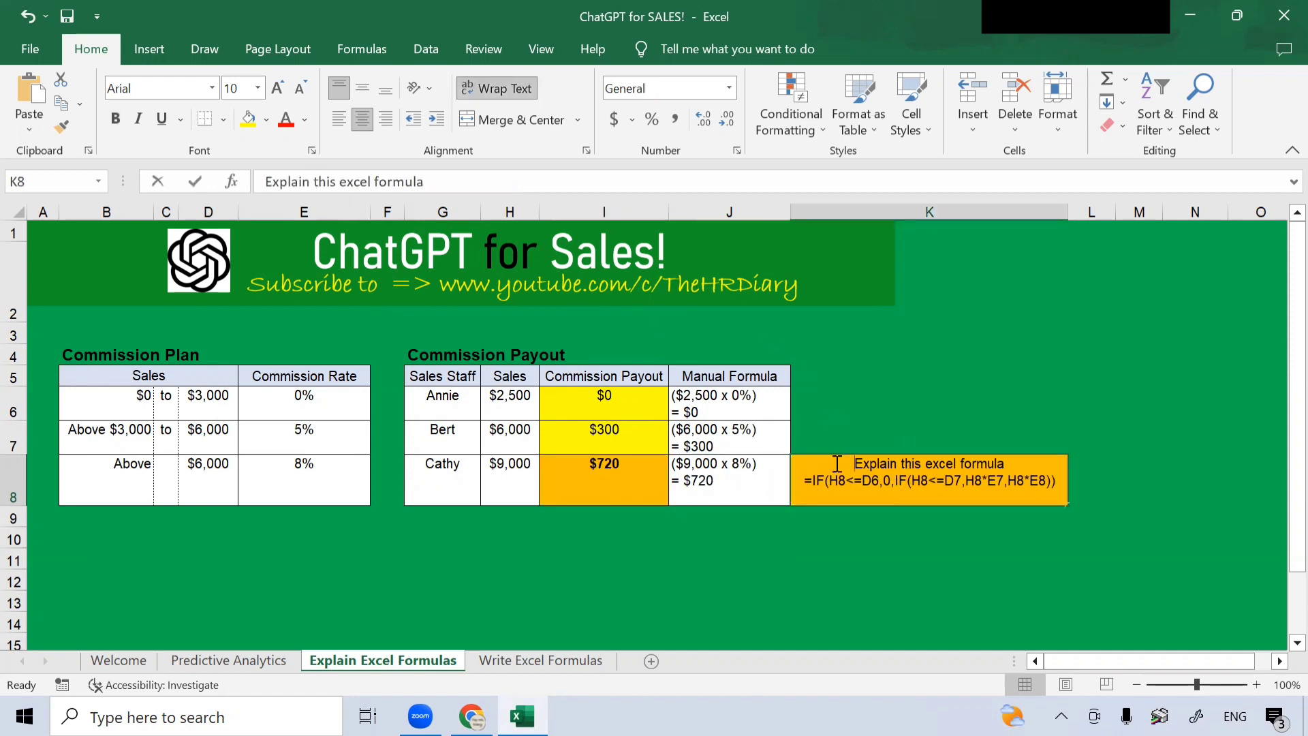
left_click_drag(838, 463, 1219, 513)
key("ctrl+c")
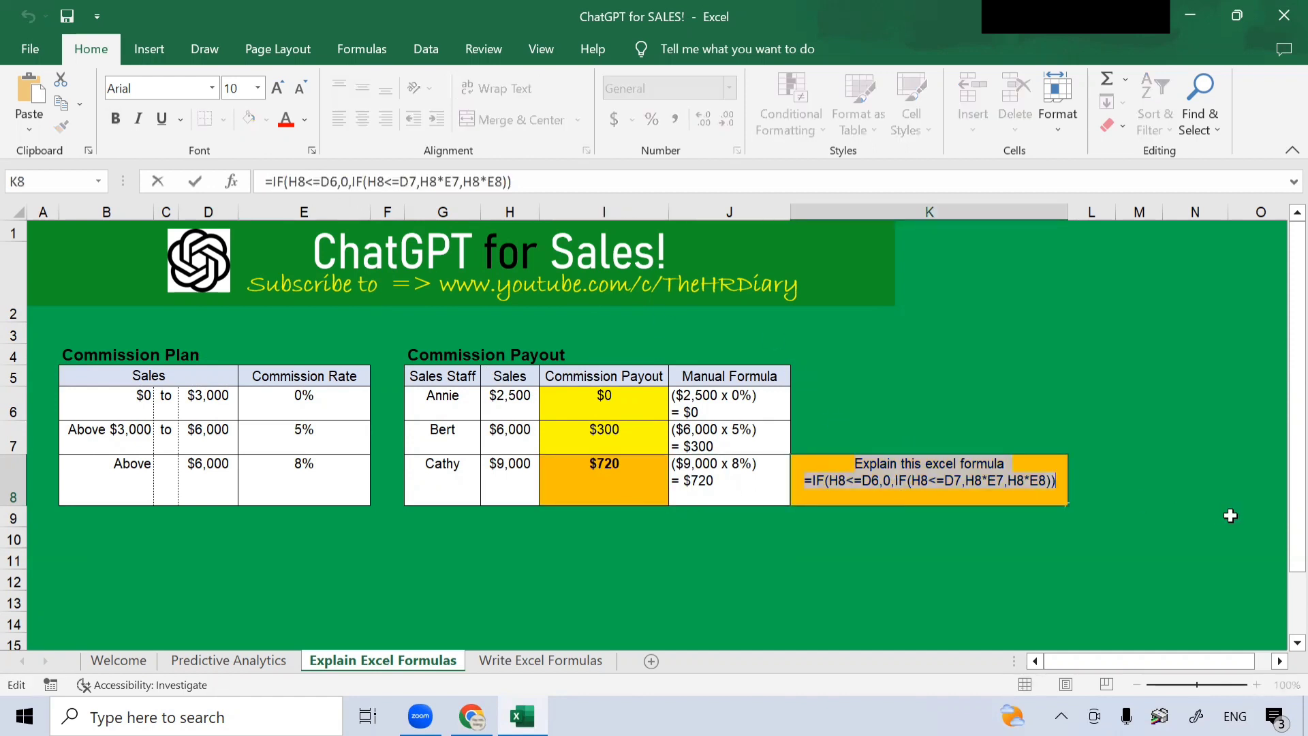
left_click(1121, 436)
left_click(586, 473)
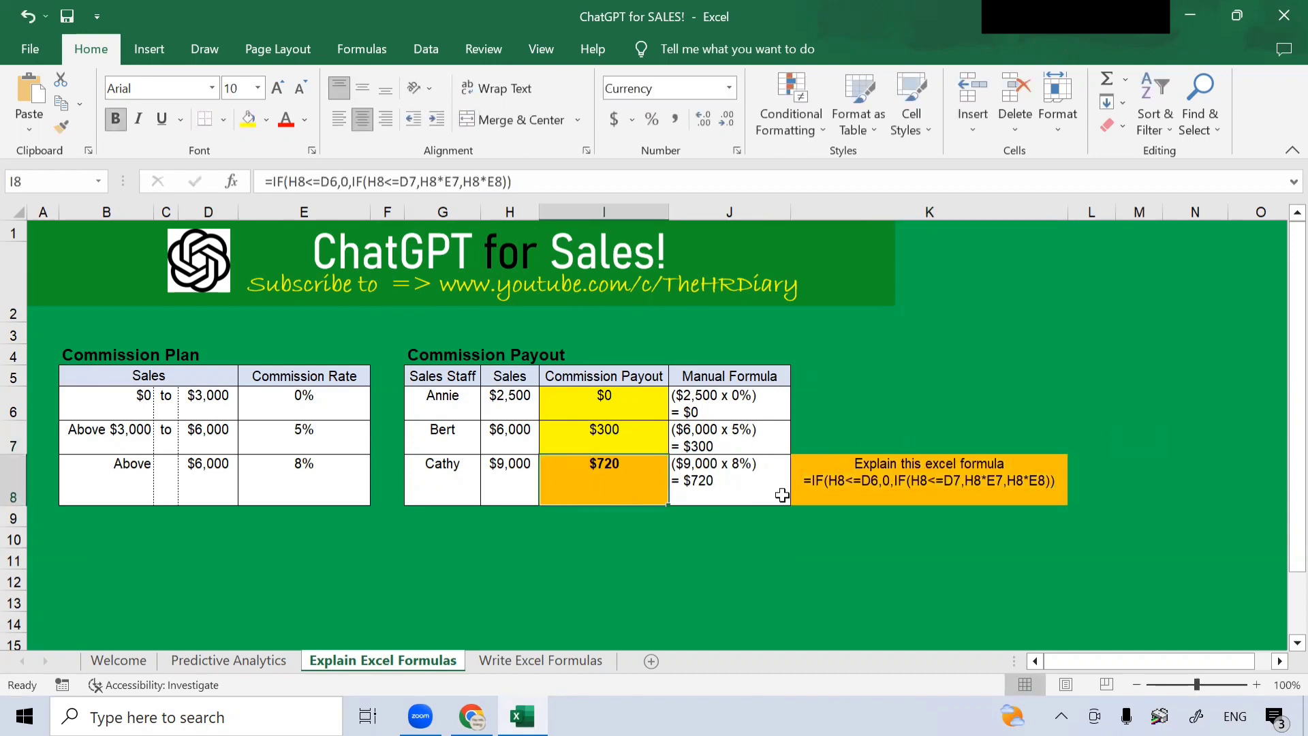
- Switch to ChatGPT in Chrome and submit the copied prompt "Explain this excel formula =IF(H8<=D6,0,IF(H8<=D7,H8*E7,H8*E8))"
key("alt+Tab")
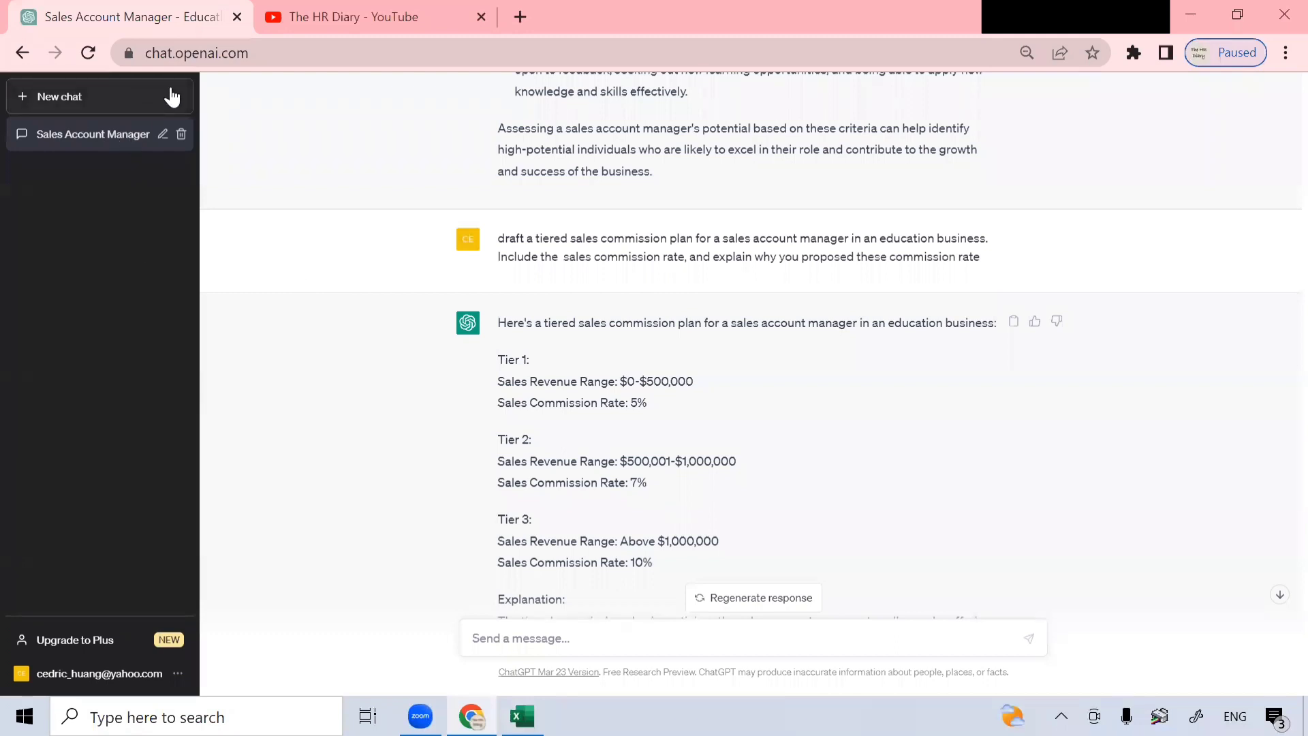
right_click(661, 647)
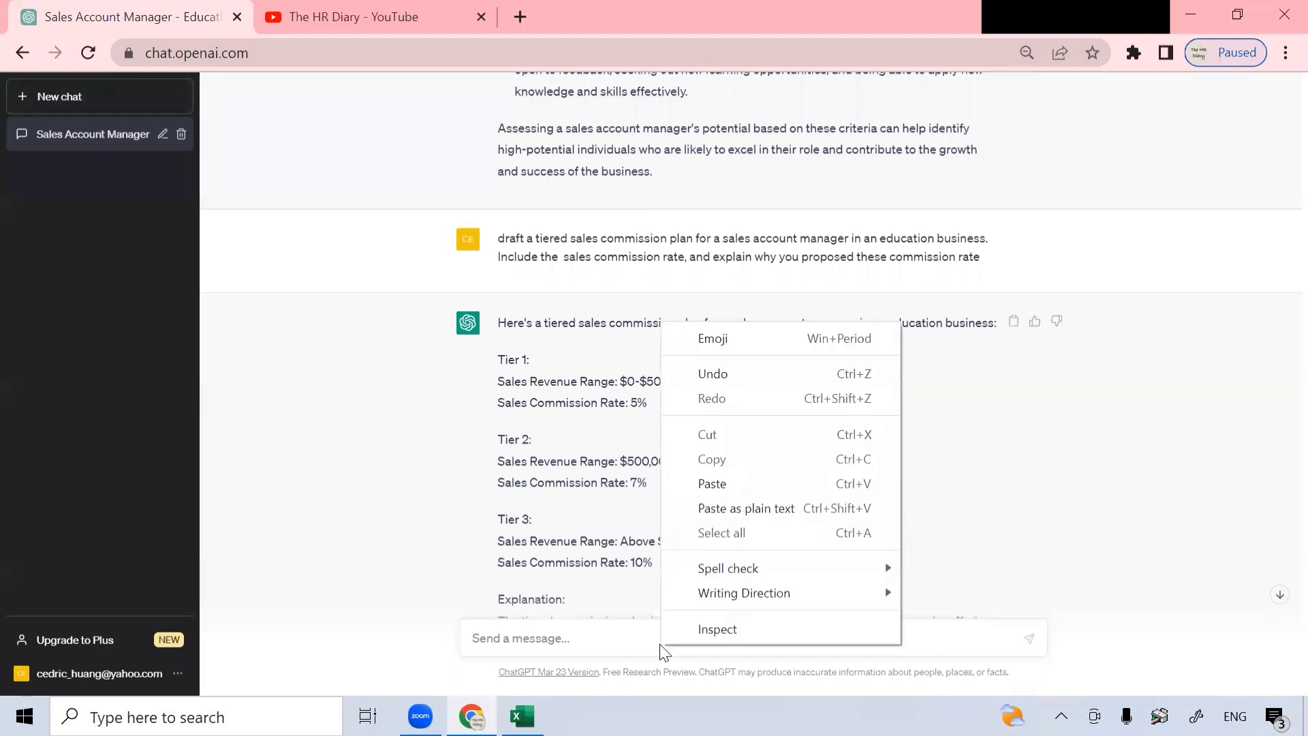
left_click(712, 484)
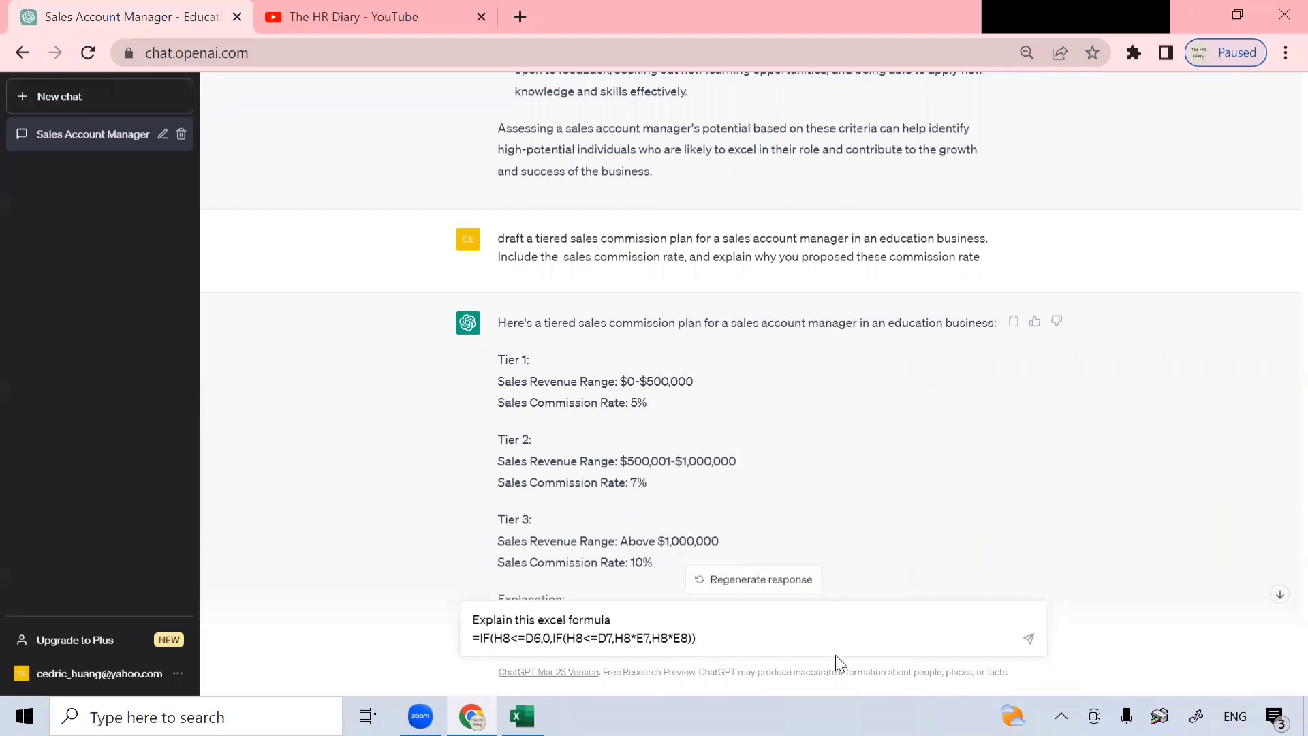
key("ctrl+plus")
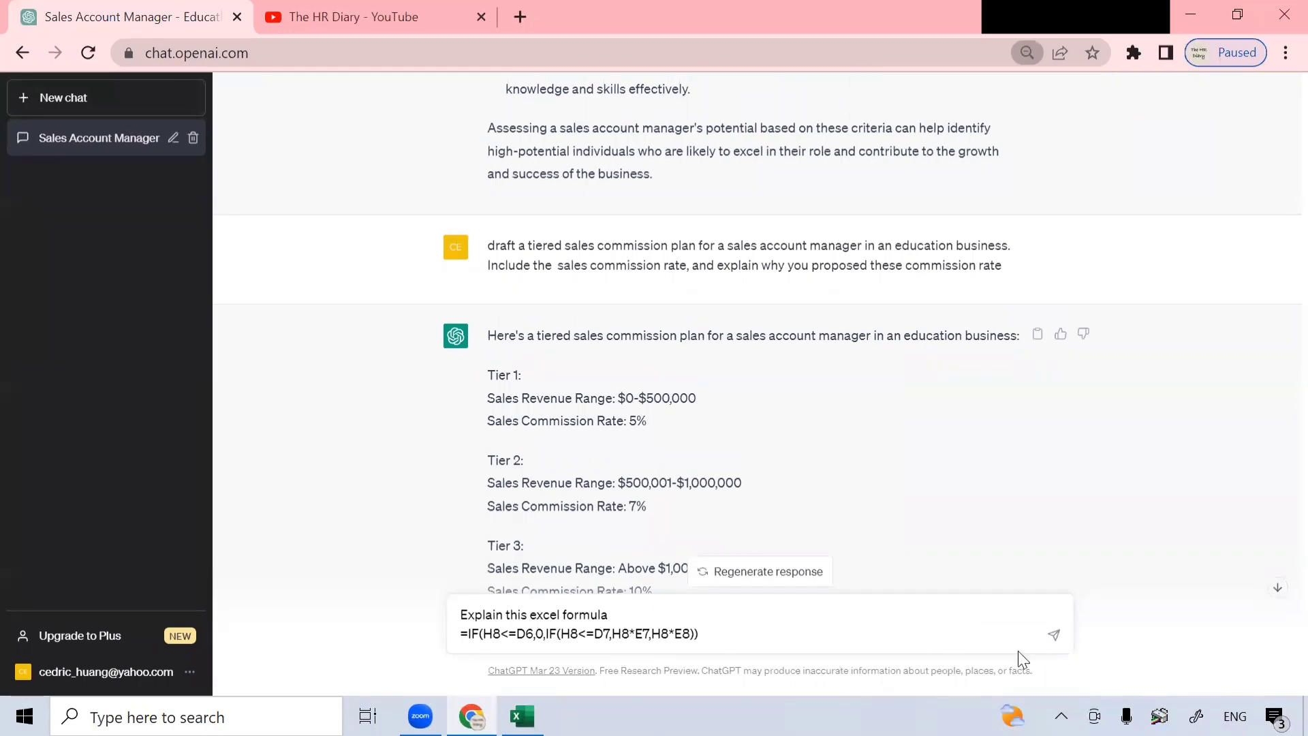
left_click(1056, 637)
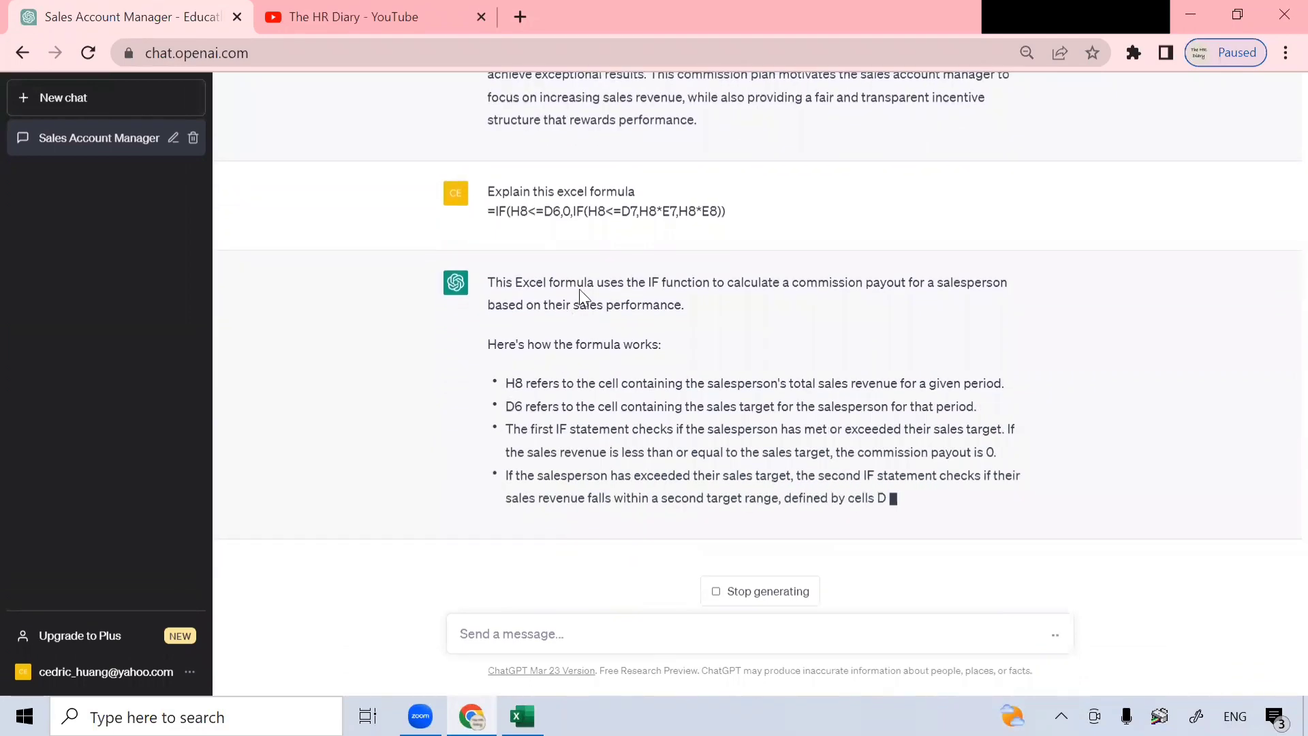
- Read the opening summary of the formula explanation and its point about cell H8
left_click_drag(562, 368, 739, 373)
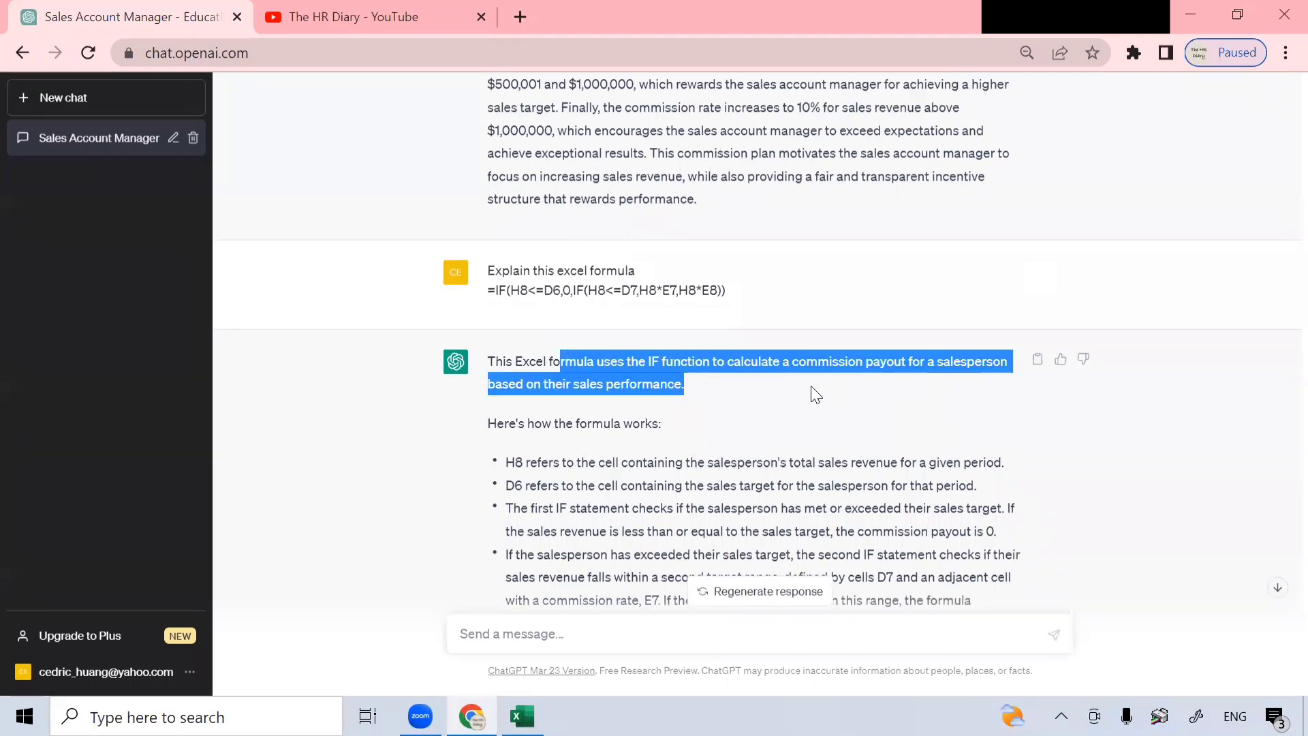
left_click(696, 395)
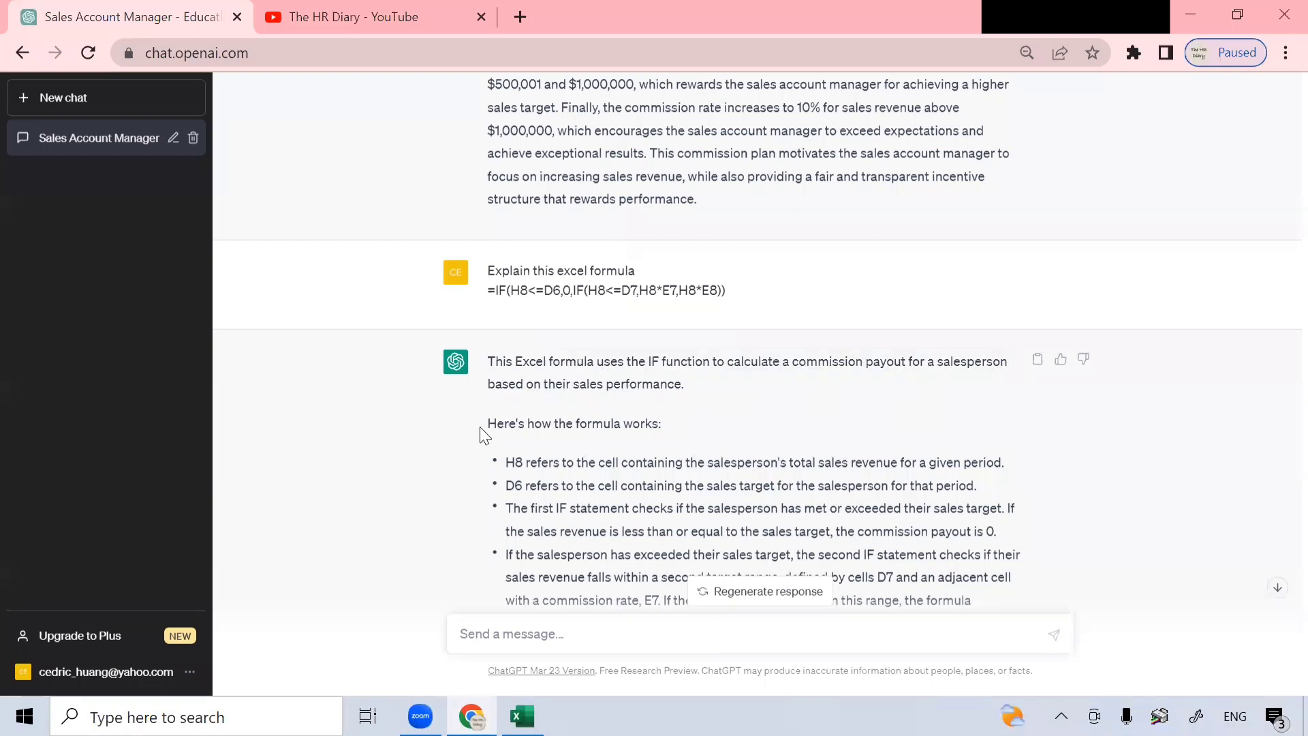
left_click_drag(479, 427, 683, 438)
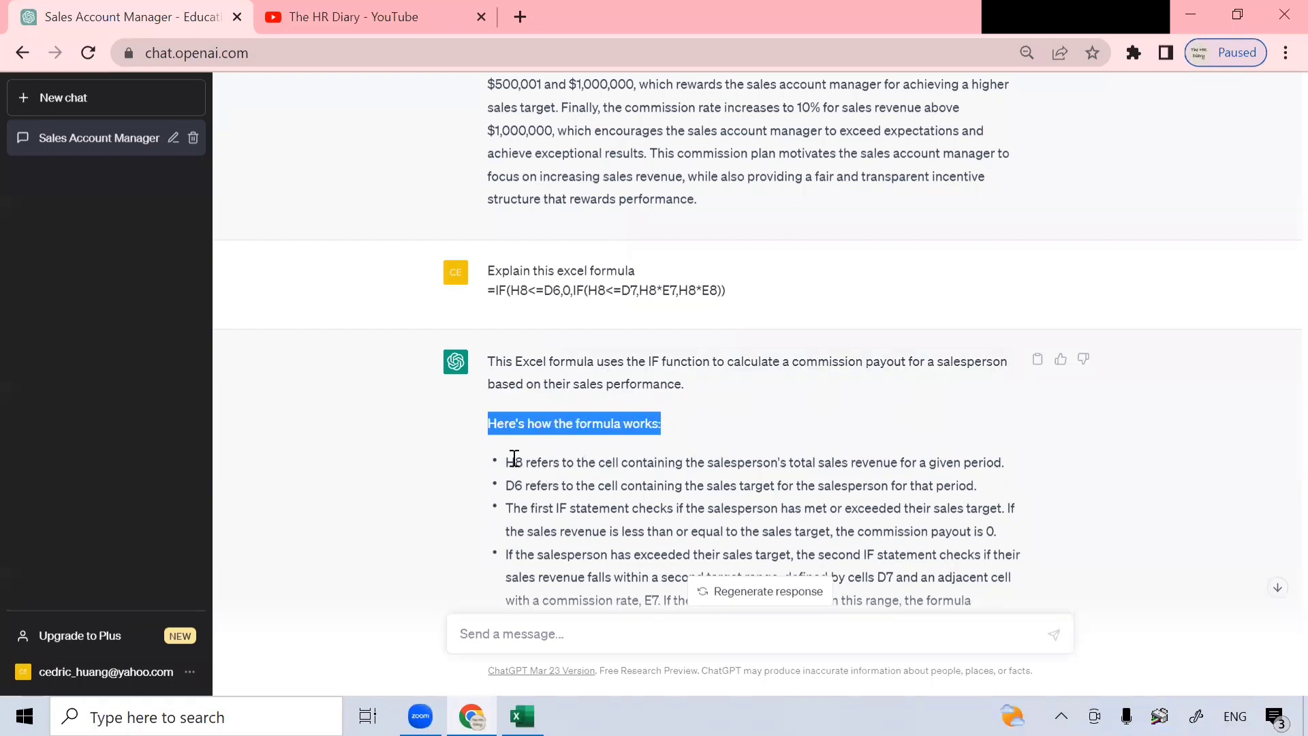
left_click_drag(514, 457, 673, 469)
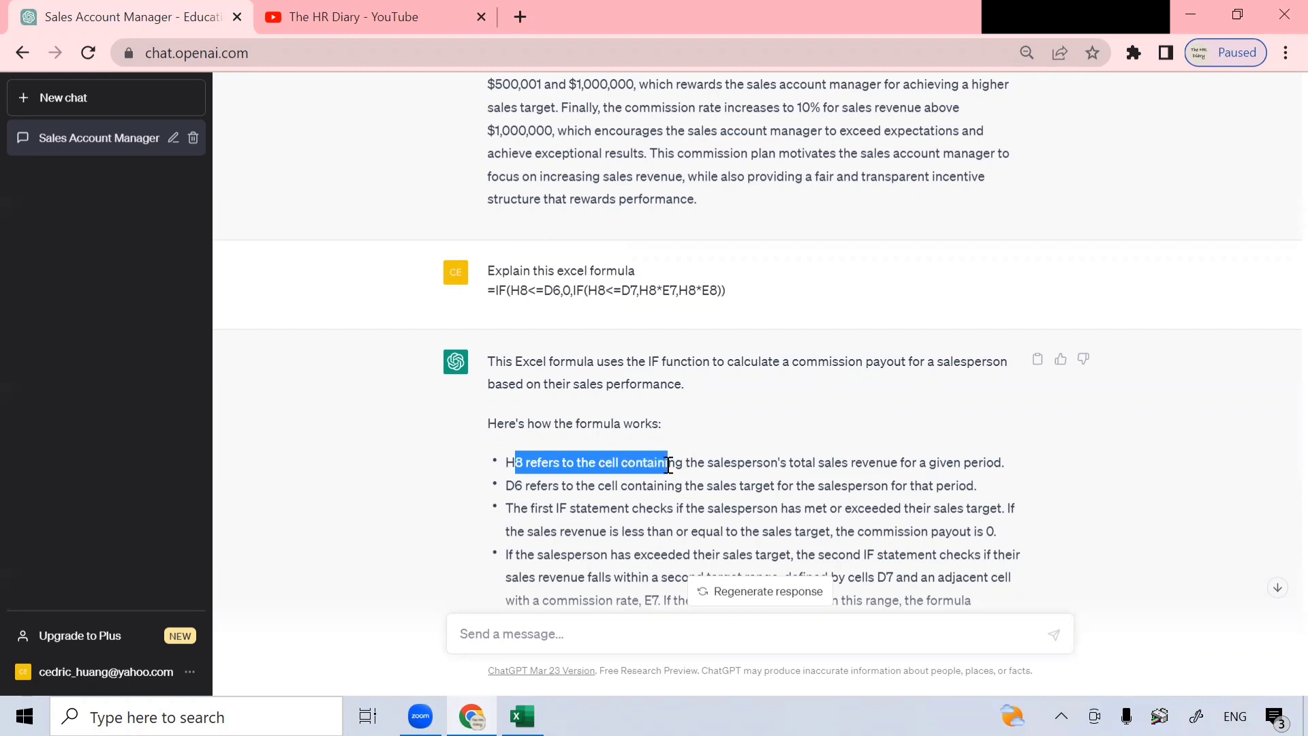
left_click_drag(507, 466, 1018, 481)
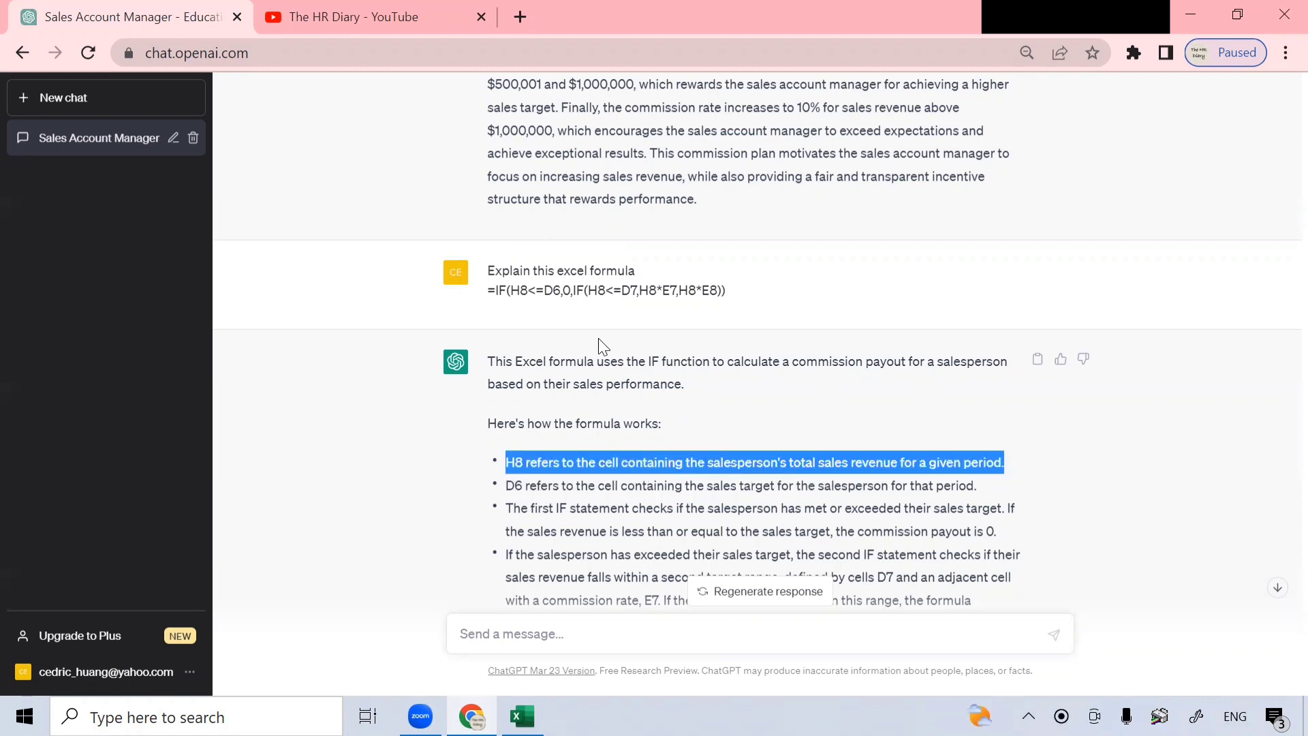
- Match the H8 and D6 references in the submitted formula with their descriptions in the response
left_click_drag(529, 289, 515, 290)
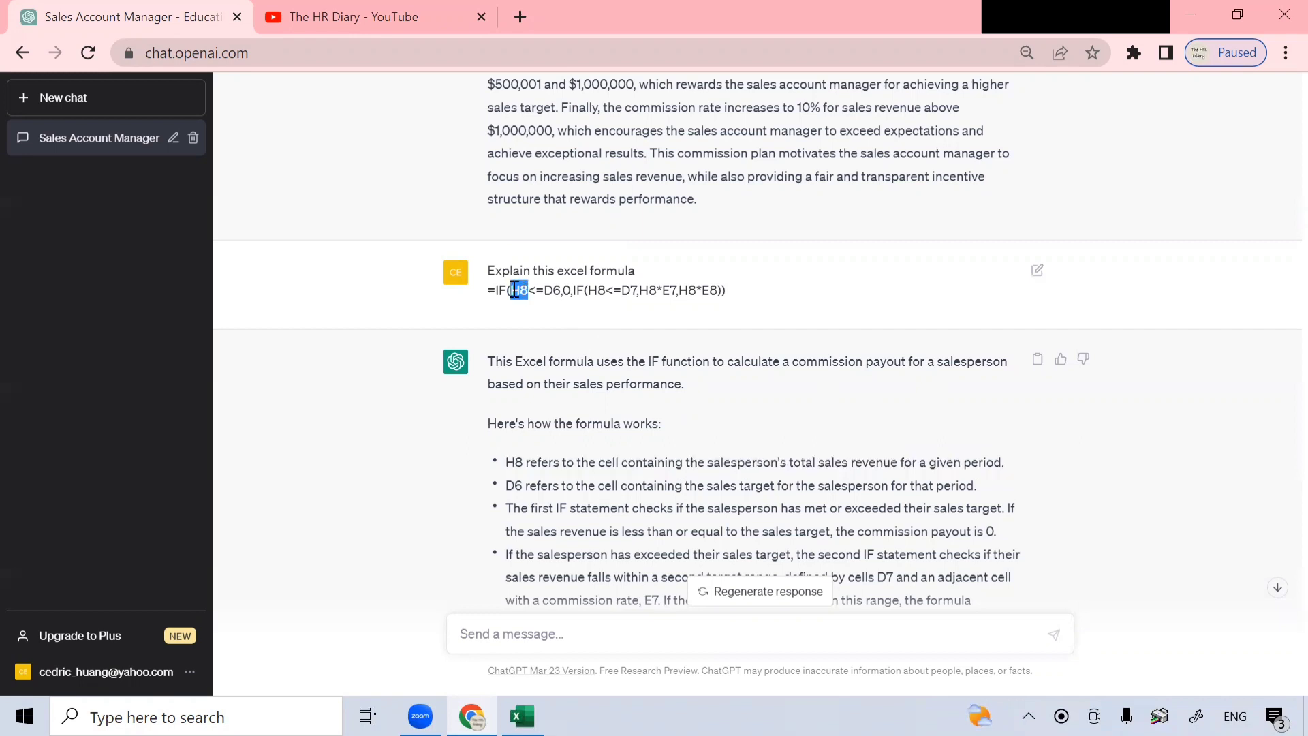
left_click(511, 489)
double_click(555, 290)
left_click_drag(506, 486, 989, 490)
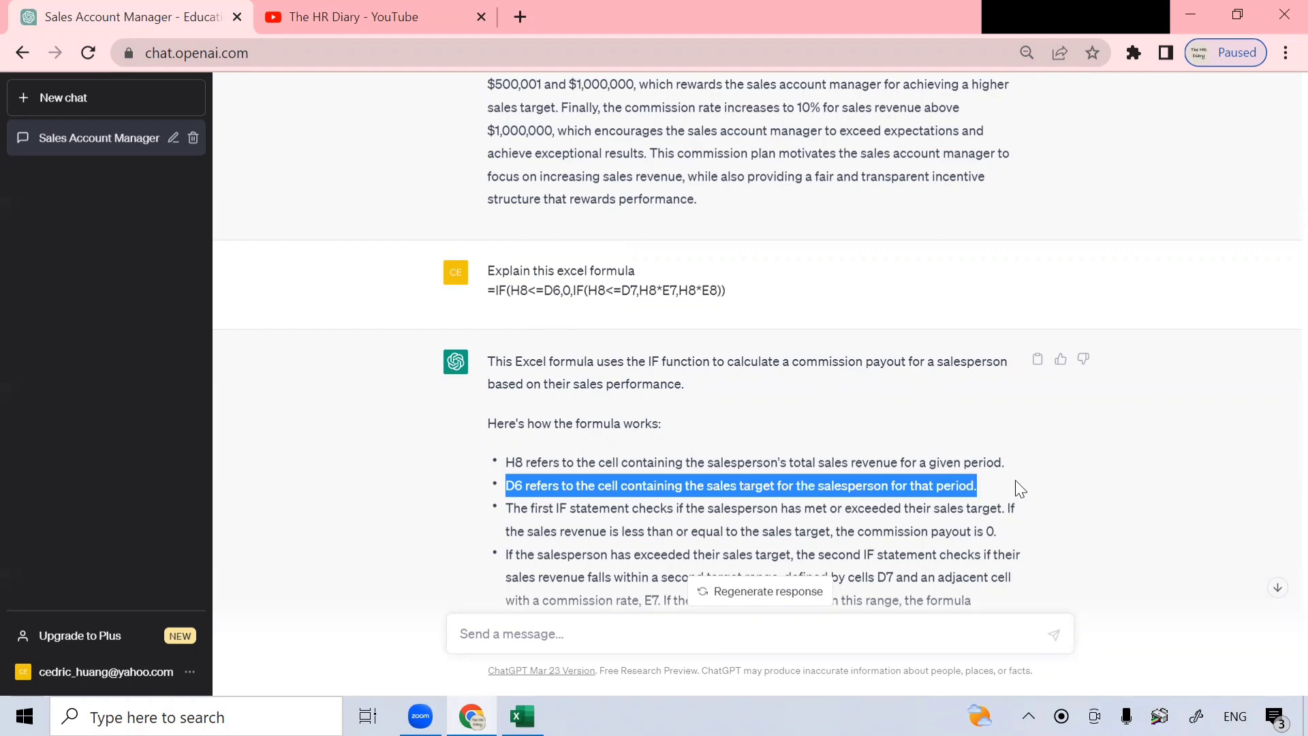
- Review the rest of the response on the IF conditions and commission rates against the formula in the prompt
scroll(1013, 492, "down", 3)
left_click(802, 340)
scroll(790, 333, "down", 1)
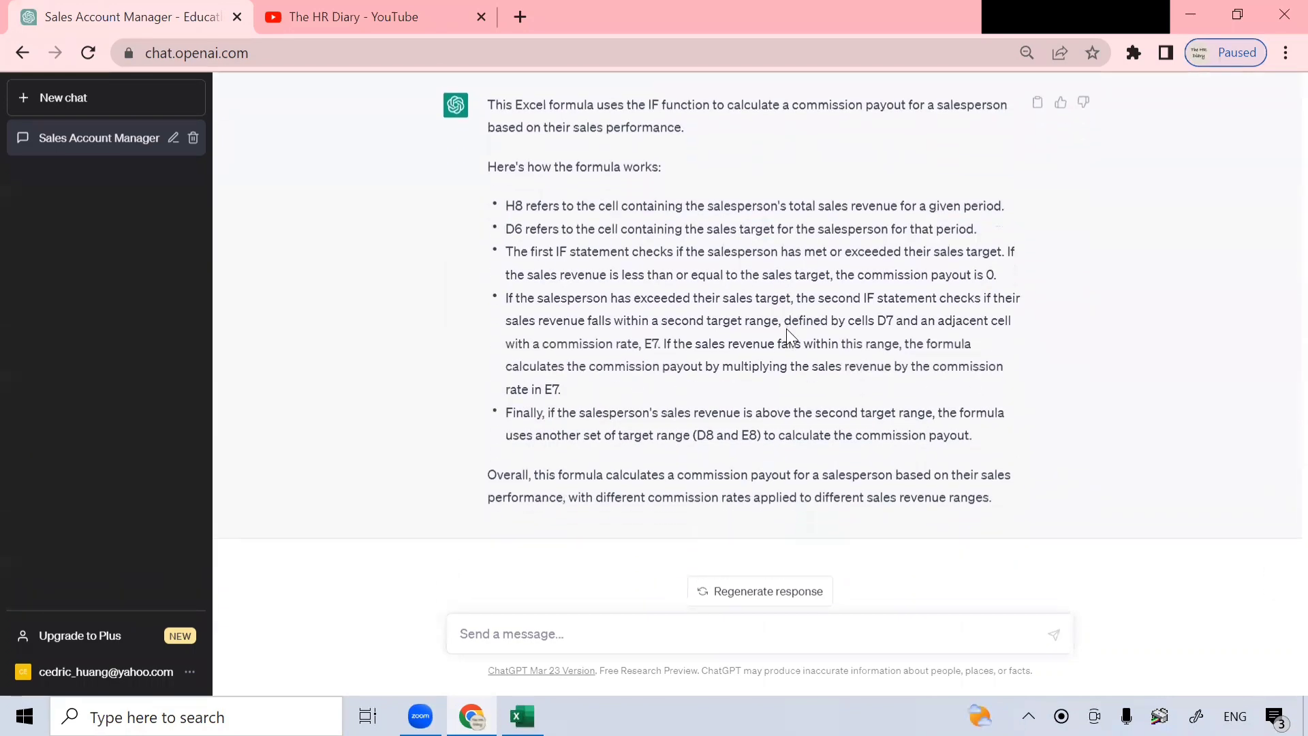
scroll(953, 242, "up", 3)
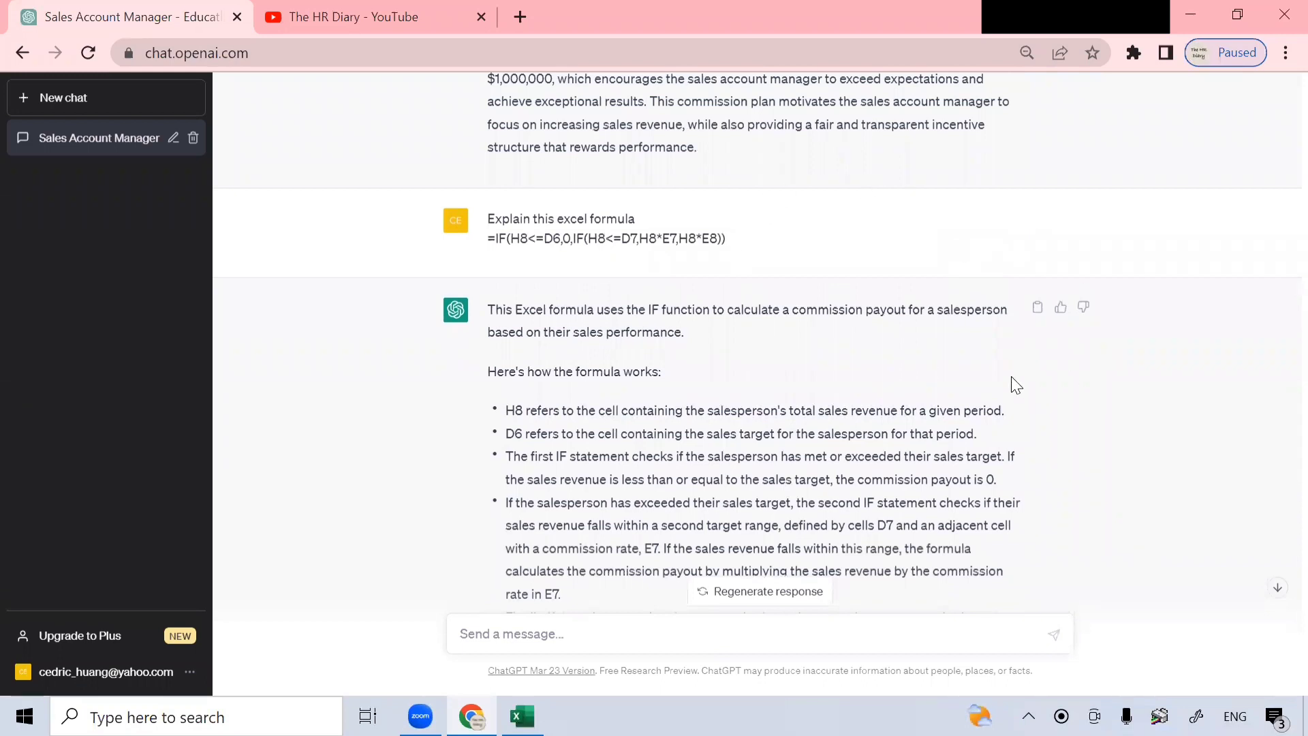
left_click_drag(771, 253, 482, 238)
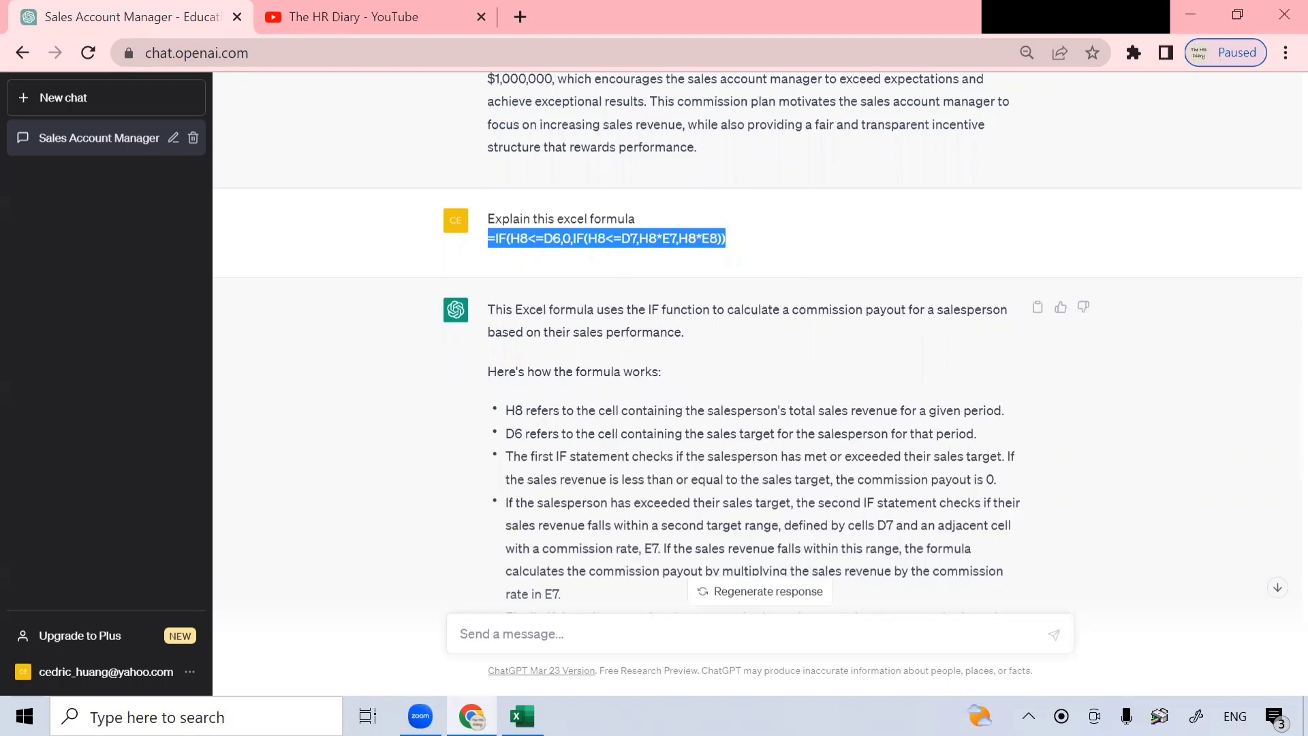
- Switch back to Excel and go through the Welcome sheet's task list to task 10, Write Excel Formulas
key("alt+Tab")
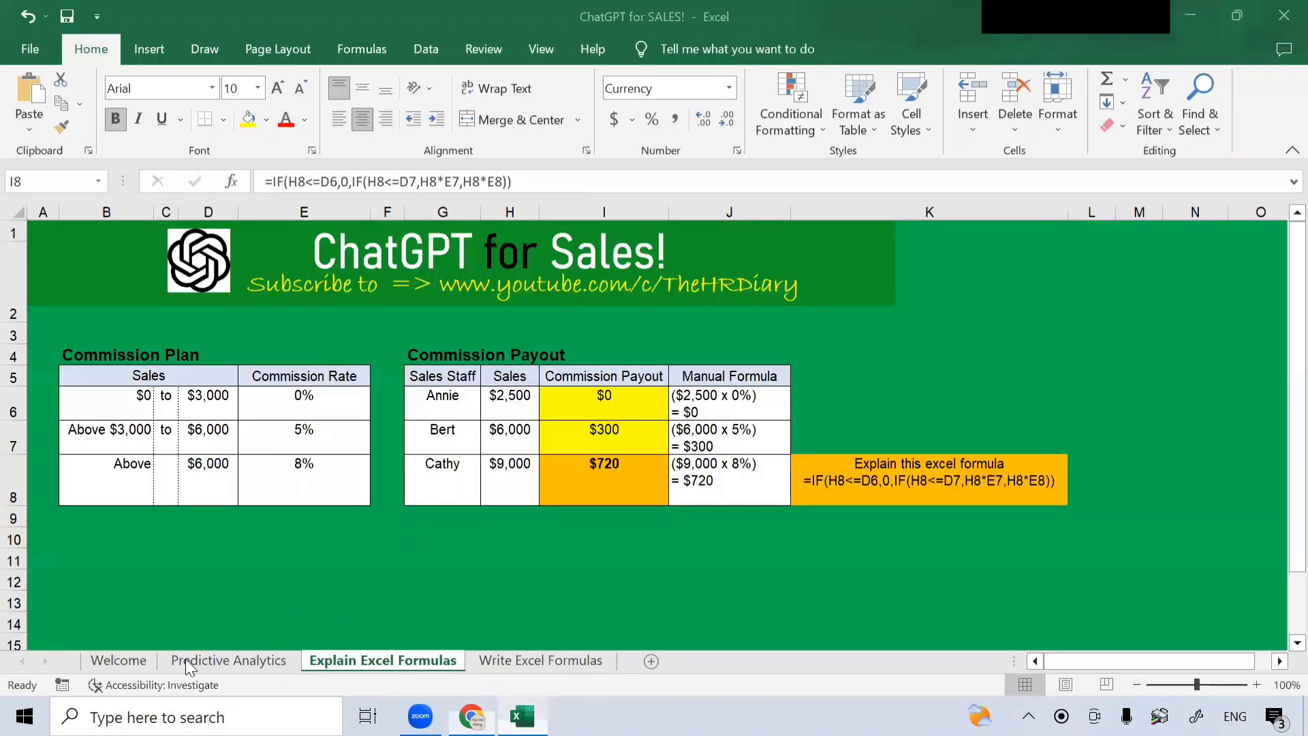
left_click(117, 661)
left_click(409, 477)
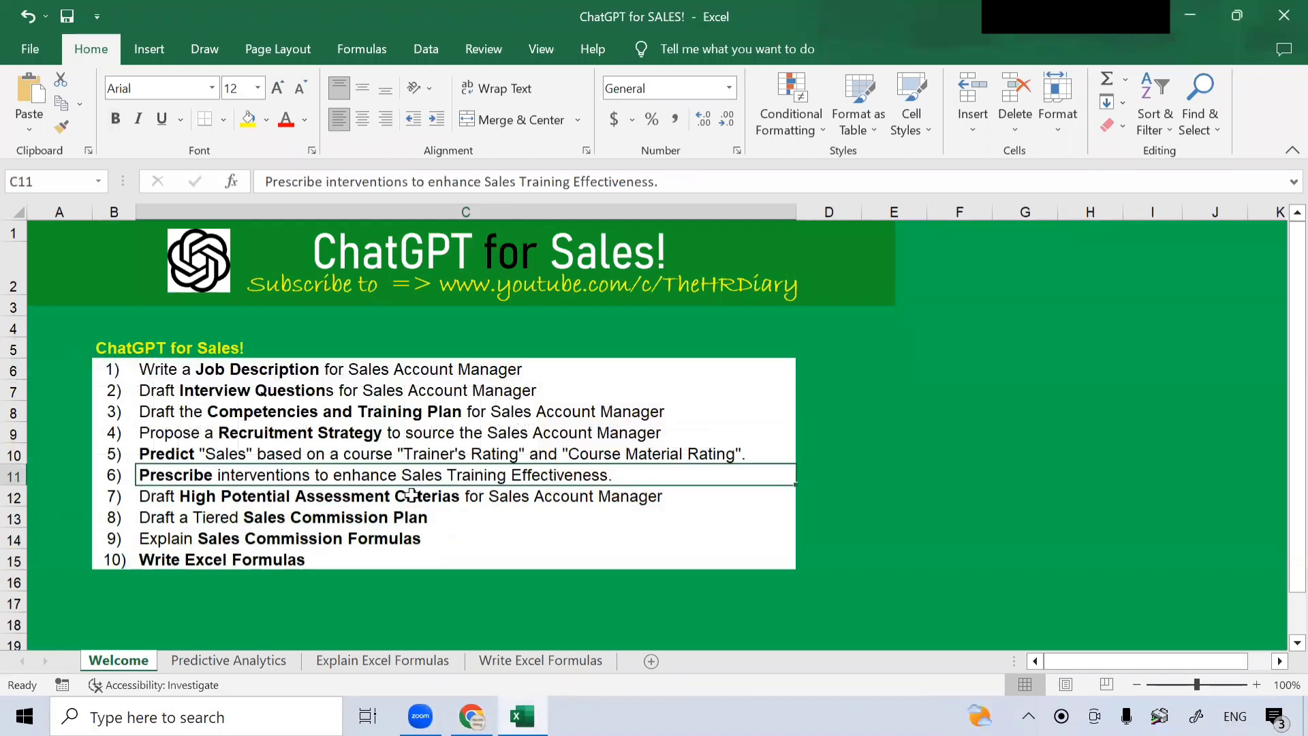
key("Down")
key("Down")
key("Down")
key("Down")
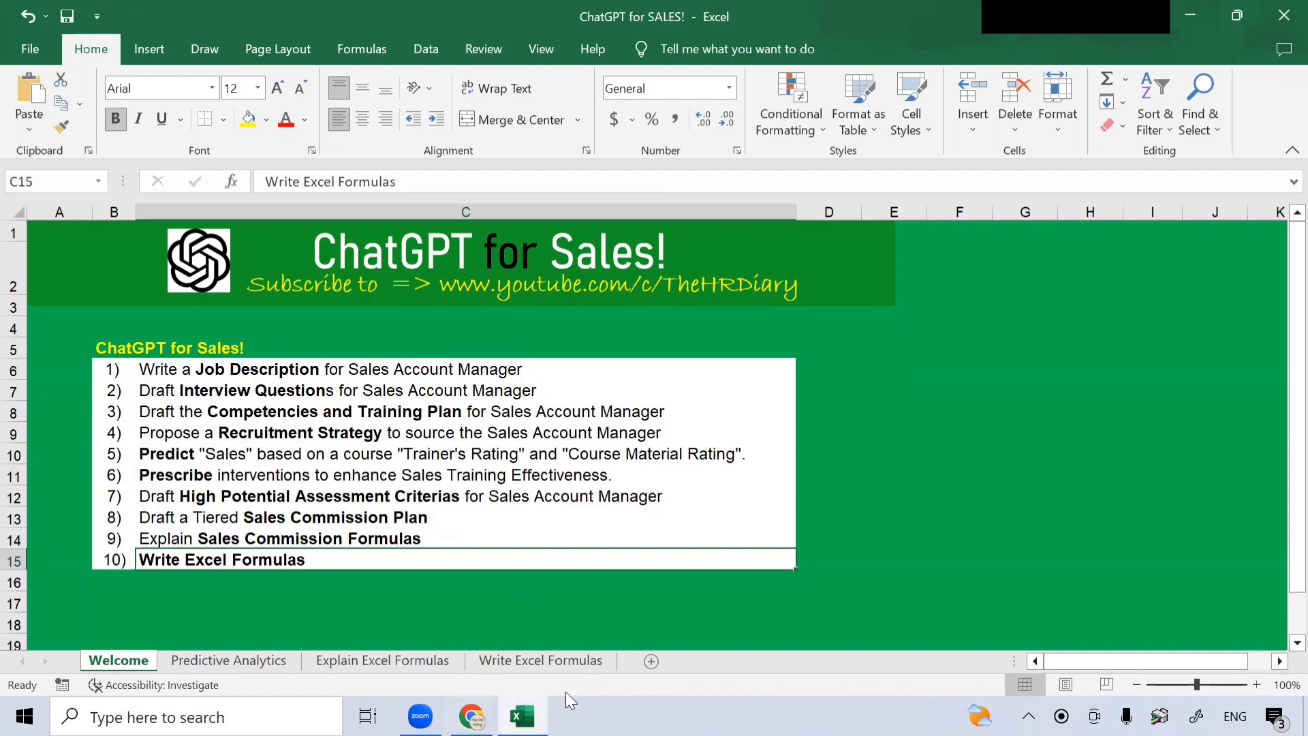
- Open the Write Excel Formulas sheet and review the staff names in B6:B8 and the Age cells D6:D8
left_click(559, 661)
left_click(462, 473)
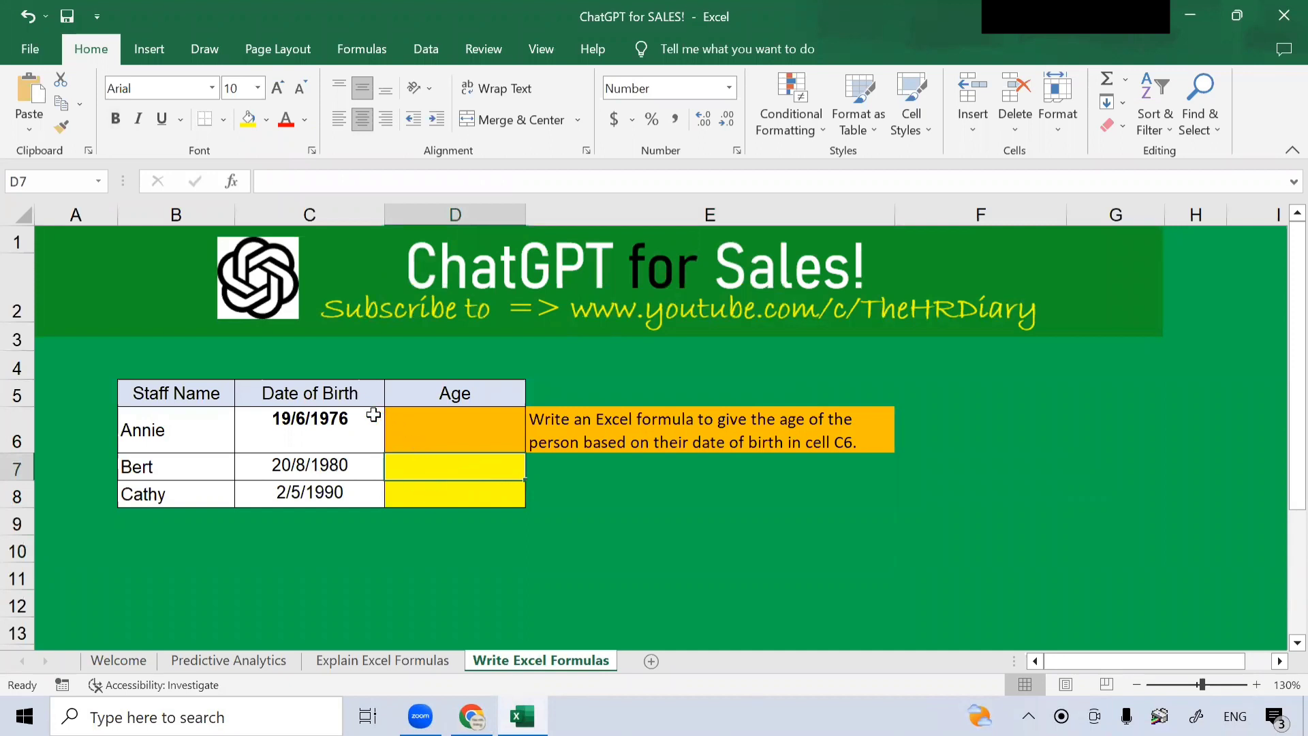
left_click_drag(449, 418, 451, 496)
left_click_drag(185, 435, 204, 482)
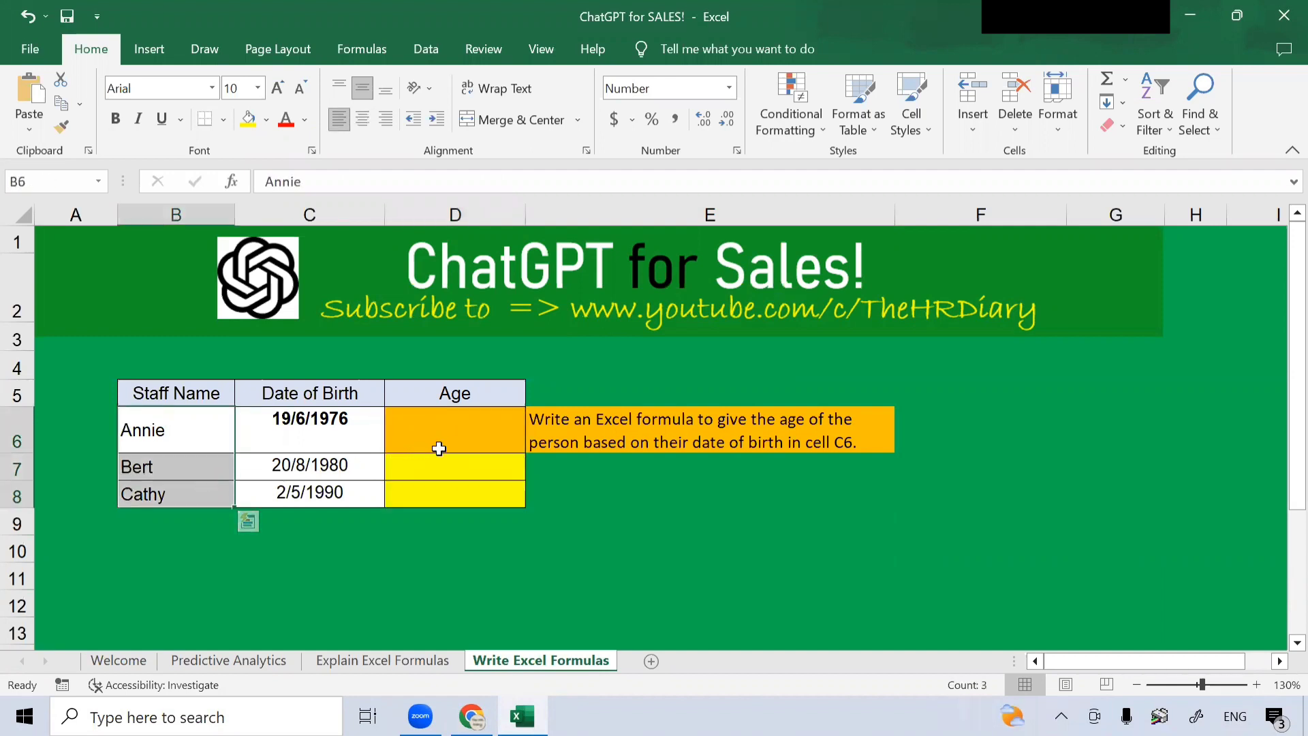
- Examine the dates of birth in C6:C8 alongside the Age cells D6:D8, finishing on cell D6
left_click(342, 447)
left_click_drag(342, 446, 343, 491)
left_click(323, 411)
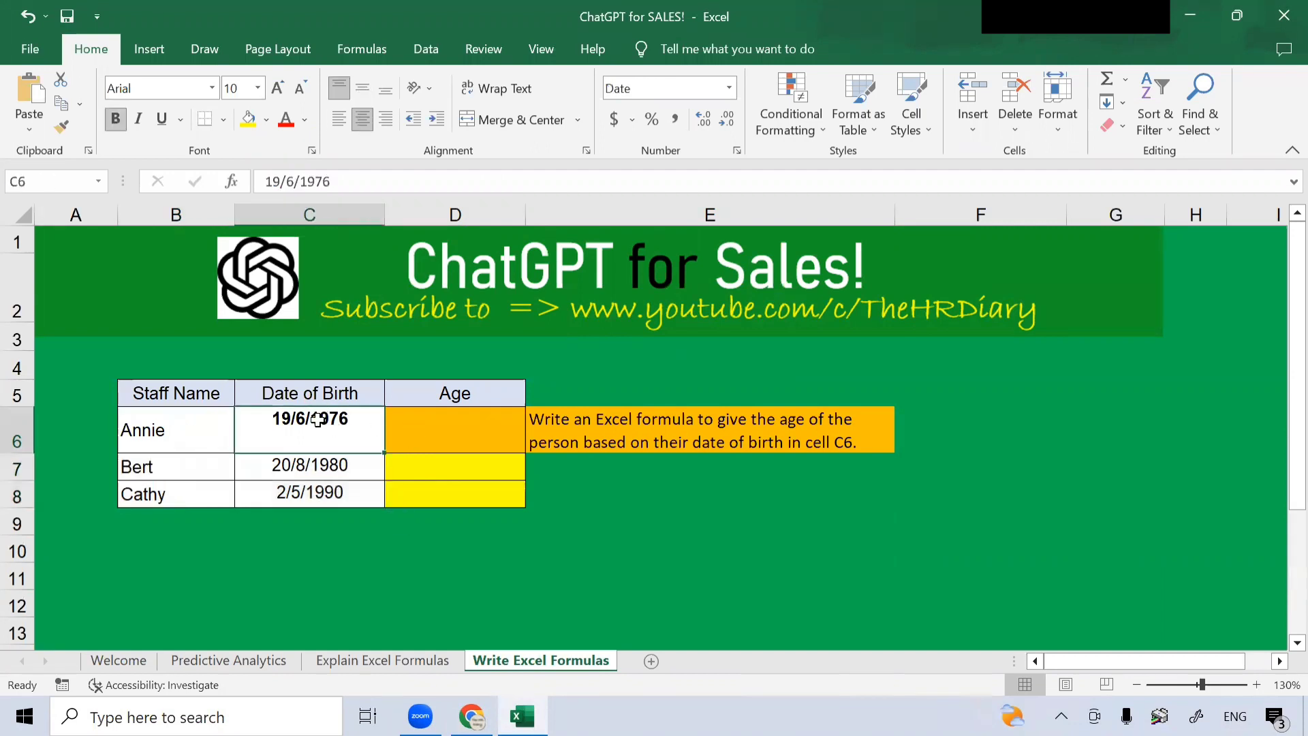
left_click_drag(323, 412, 331, 491)
left_click(479, 446)
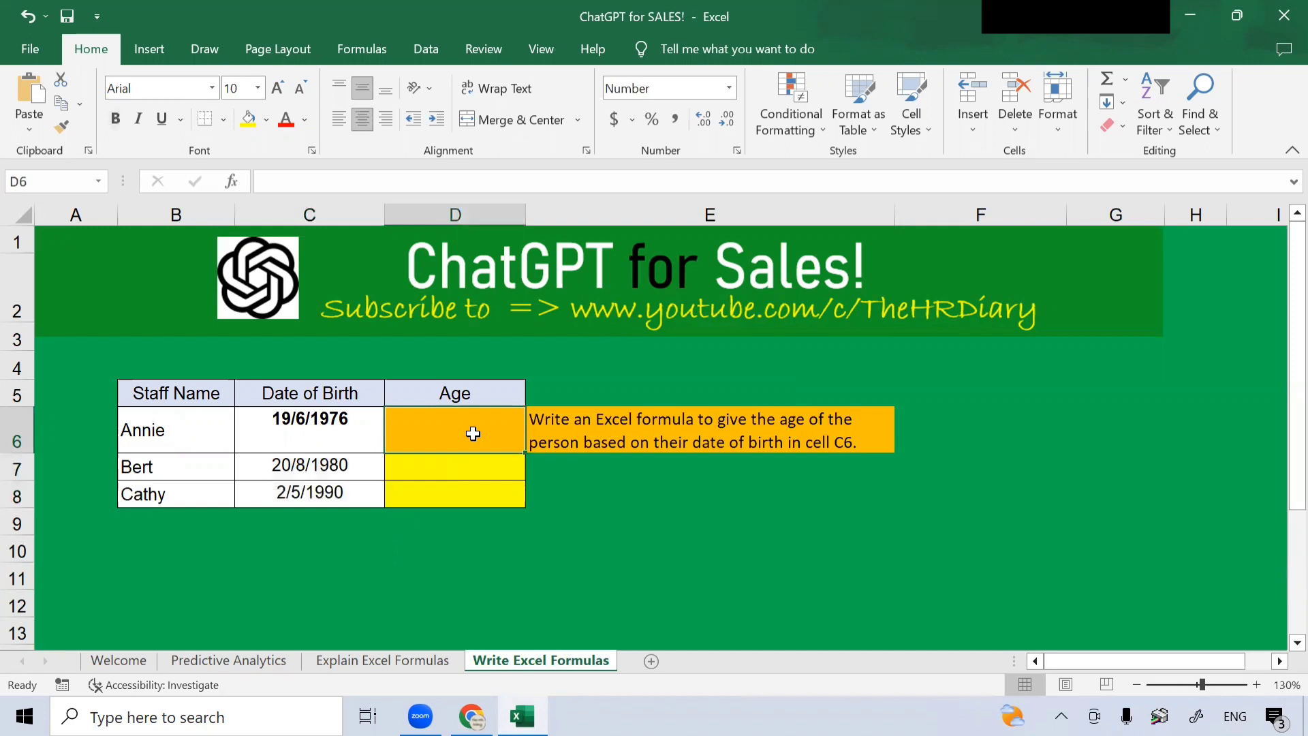
left_click_drag(473, 433, 485, 489)
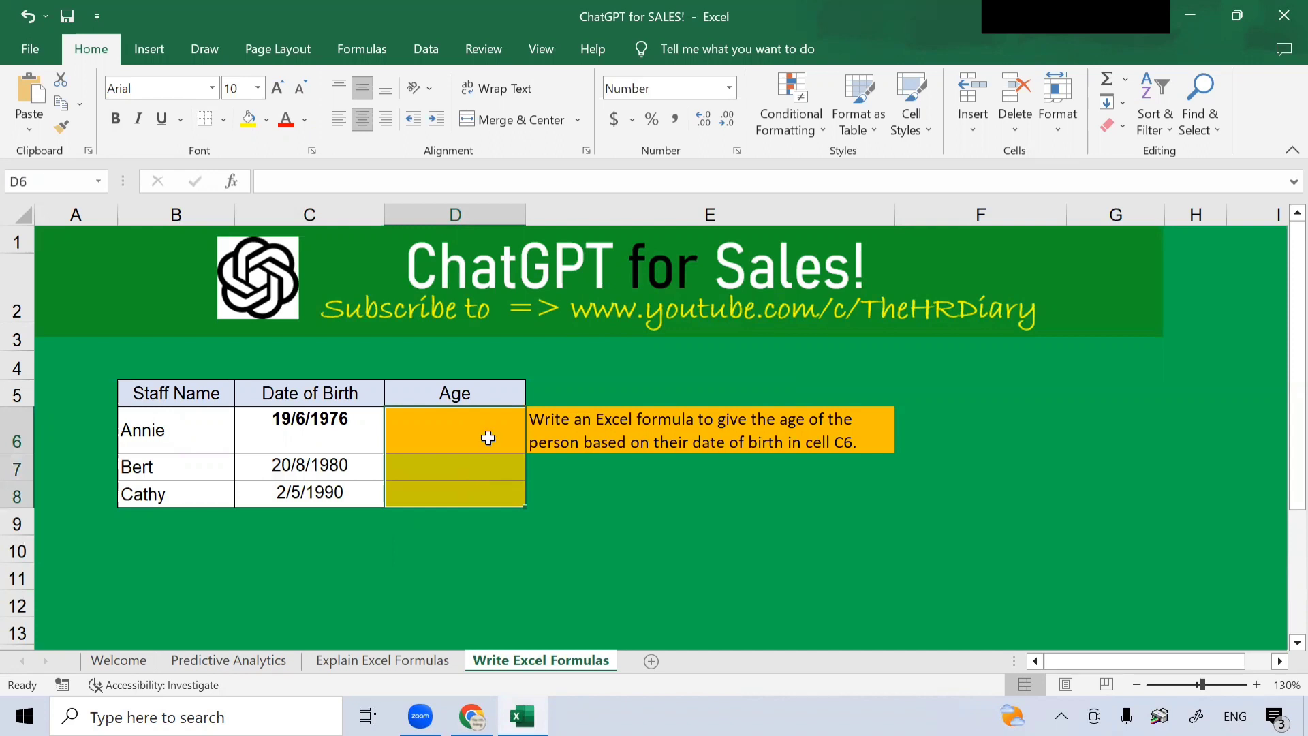
left_click(486, 432)
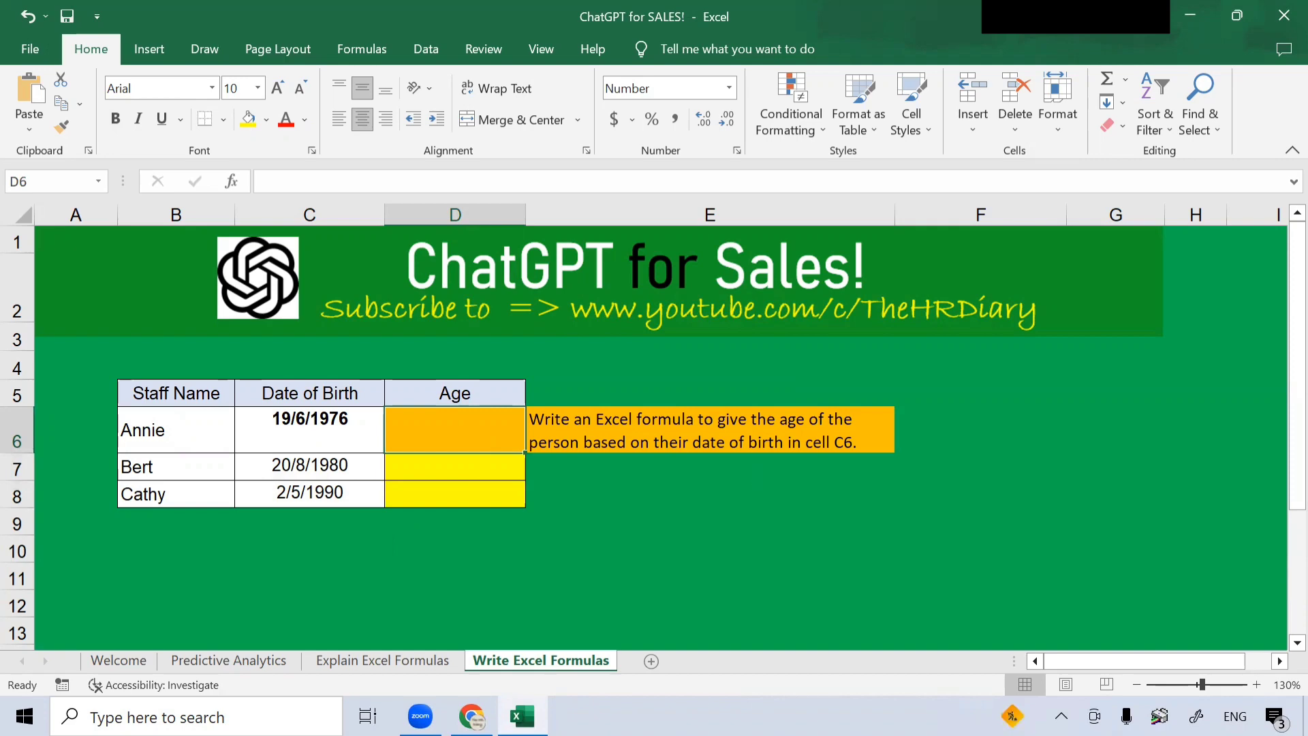
- Switch to ChatGPT in the browser and send the prompt "write an excel formula to give the age of the person based on their date of birth in cell c6"
left_click(471, 716)
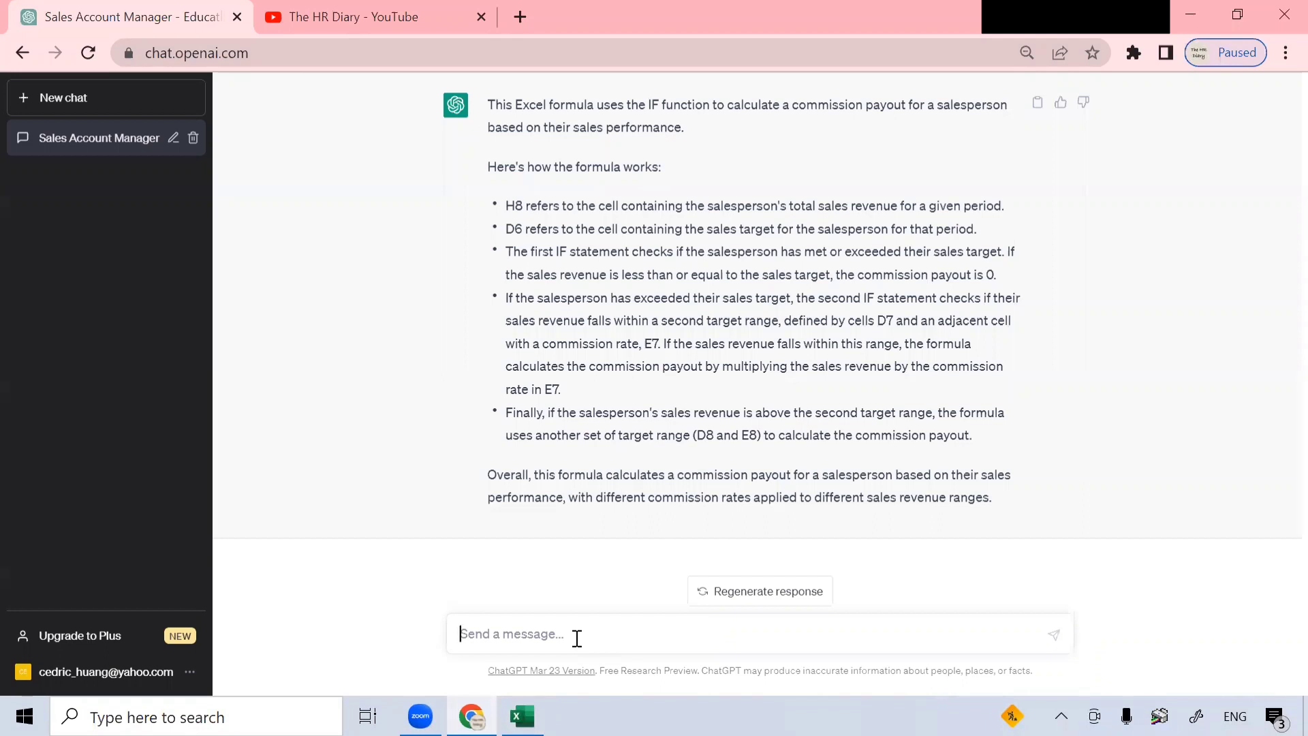
type("Write an e")
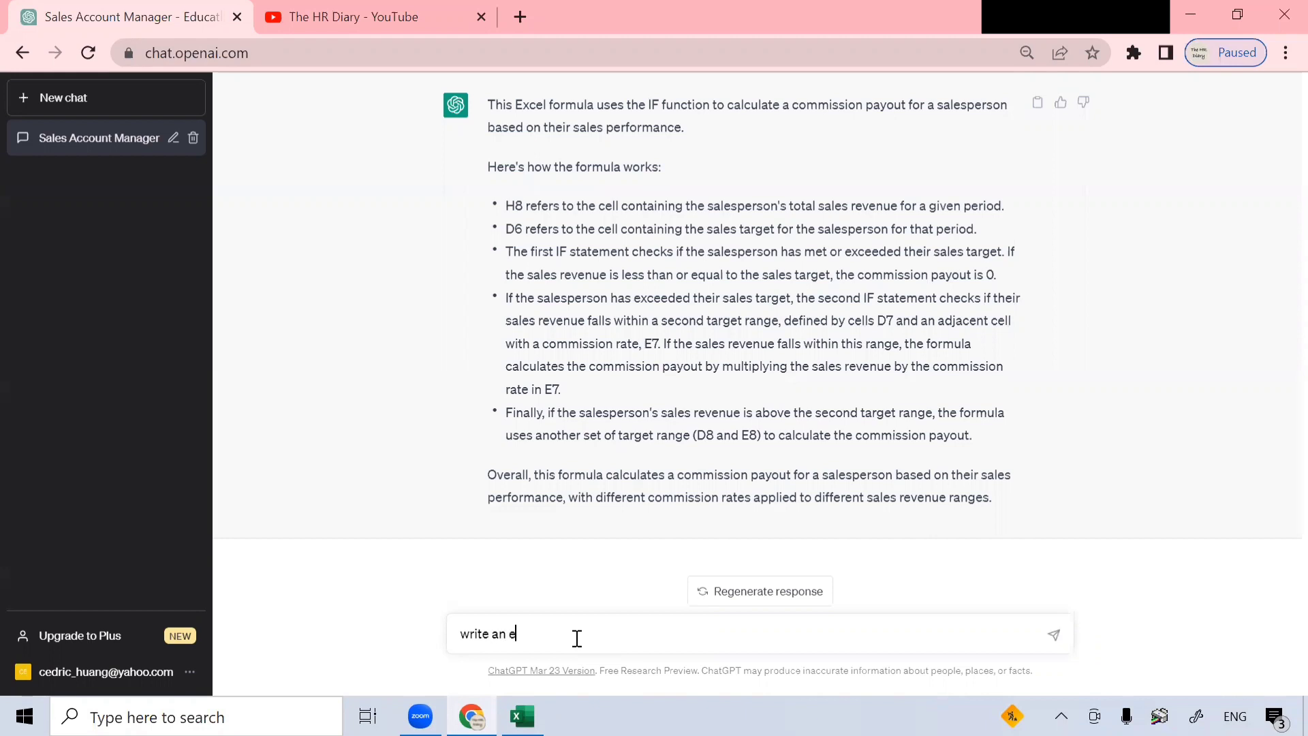
type("xcel formula to give the age o")
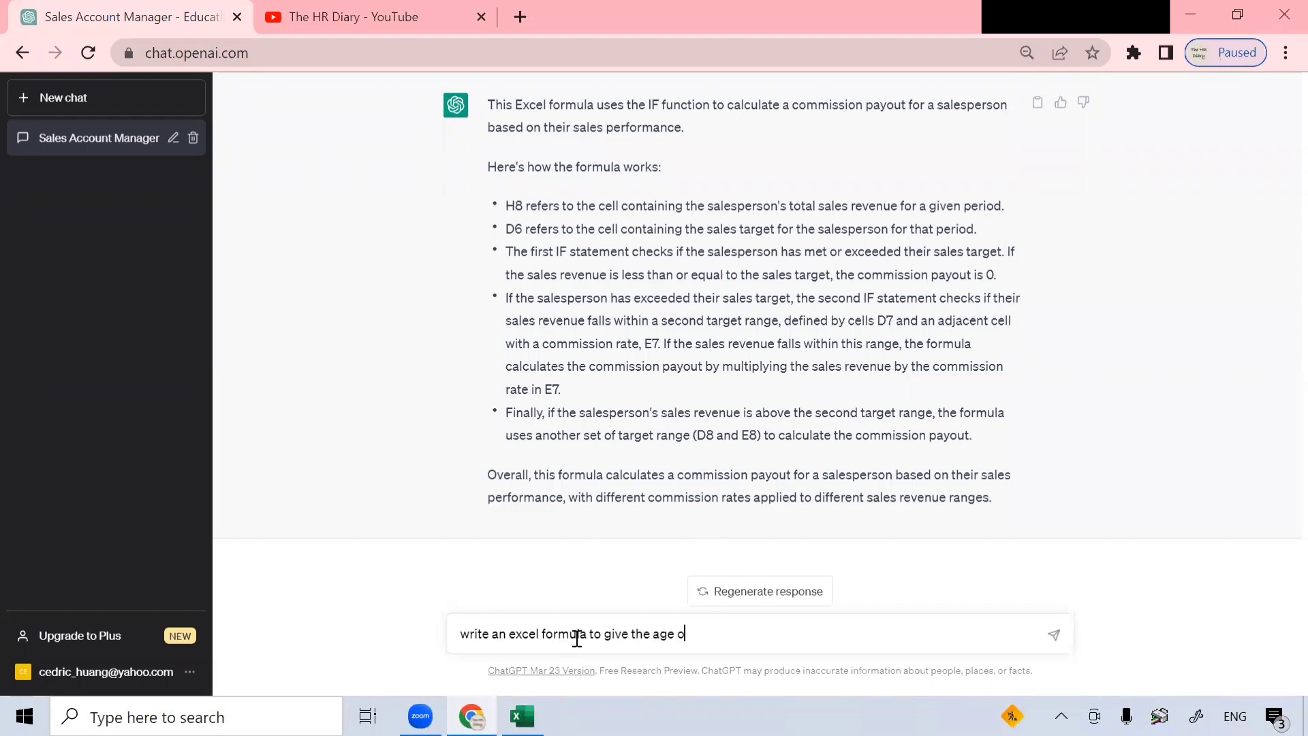
type("f the person based on ")
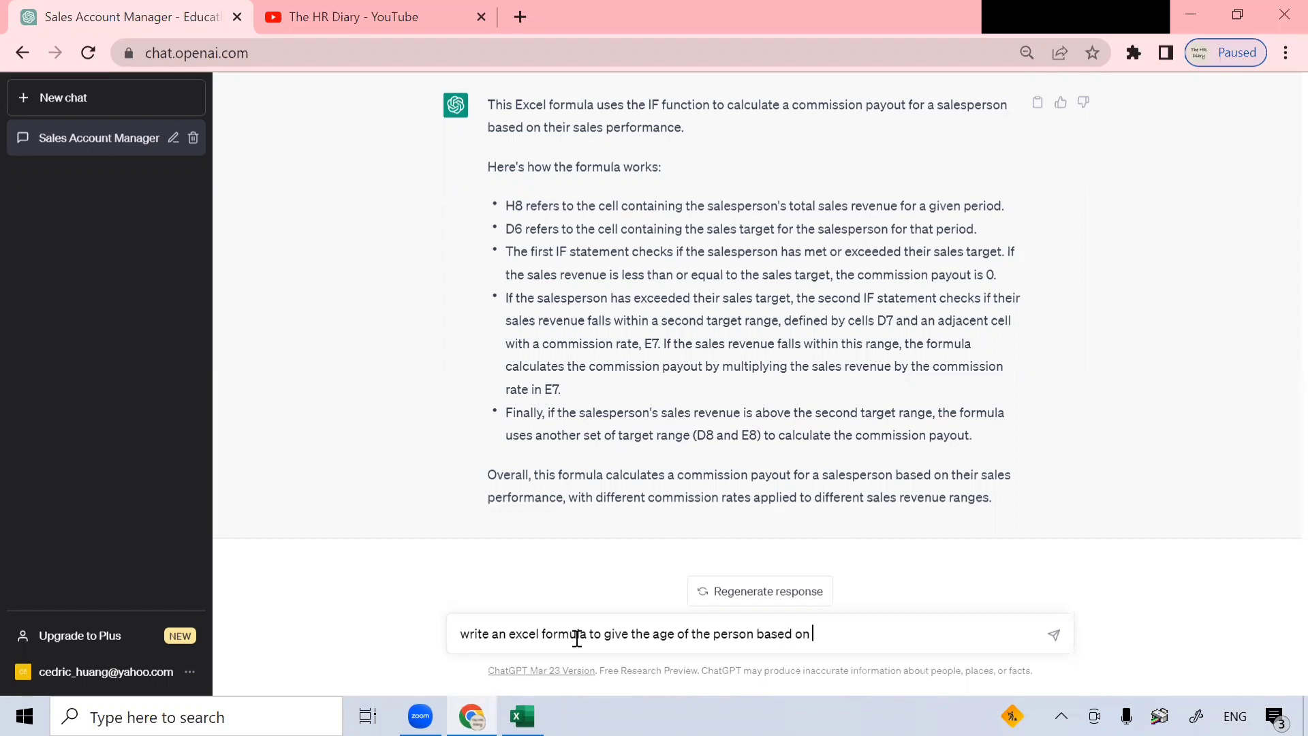
type("their date of birth in cell")
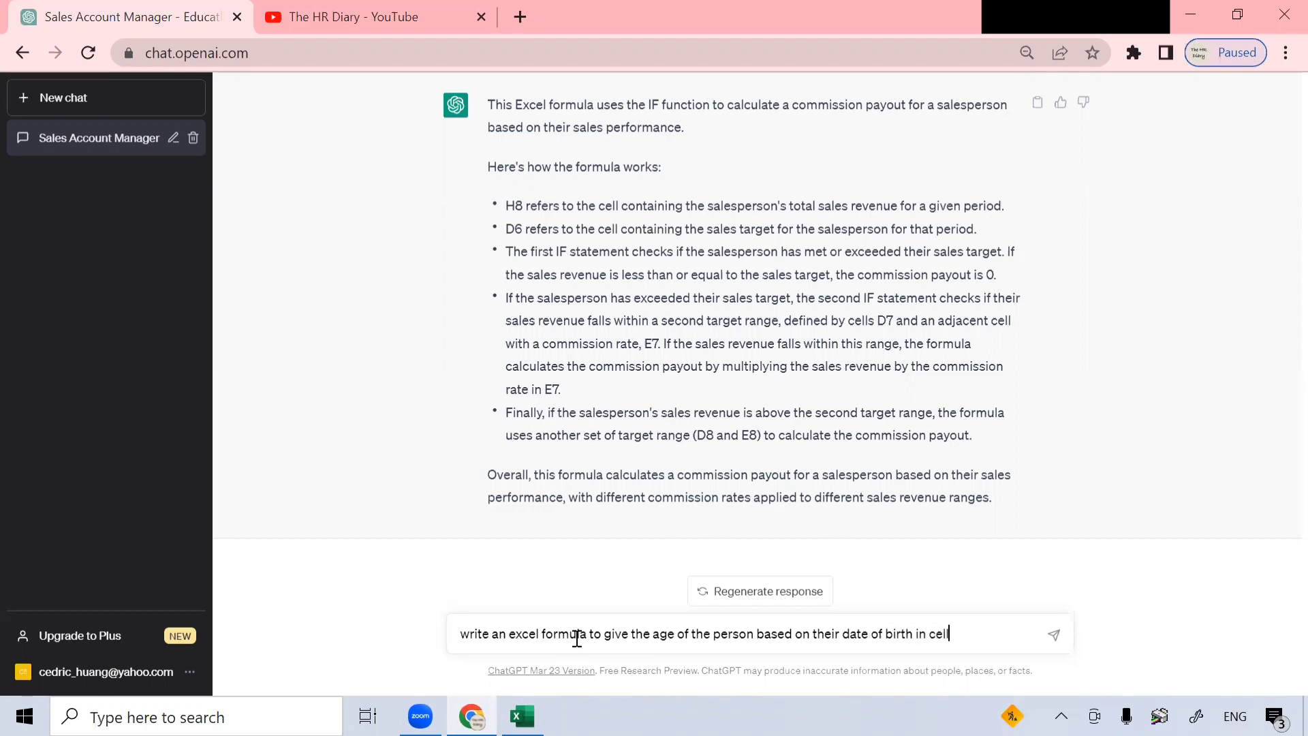
type(" c6")
left_click(1054, 635)
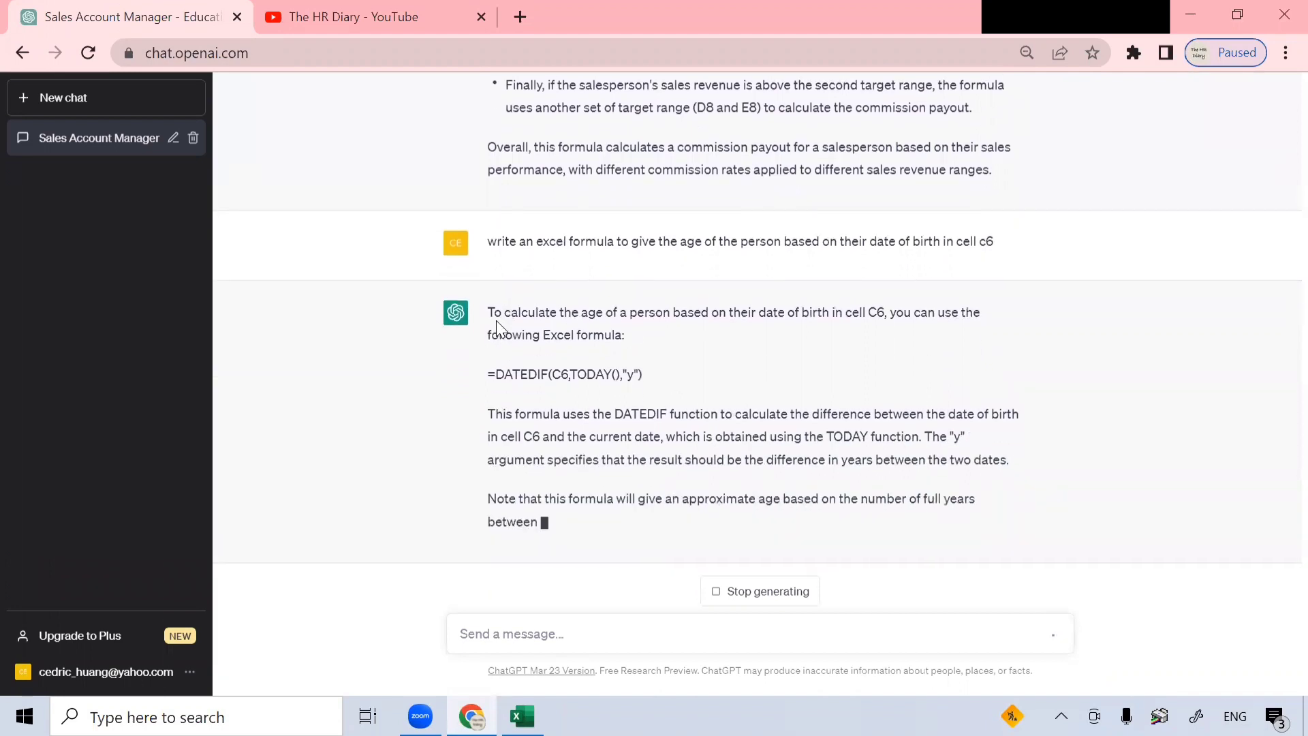
- Read the start of the response and copy the formula =DATEDIF(C6,TODAY(),"y") from it
left_click_drag(487, 289, 549, 266)
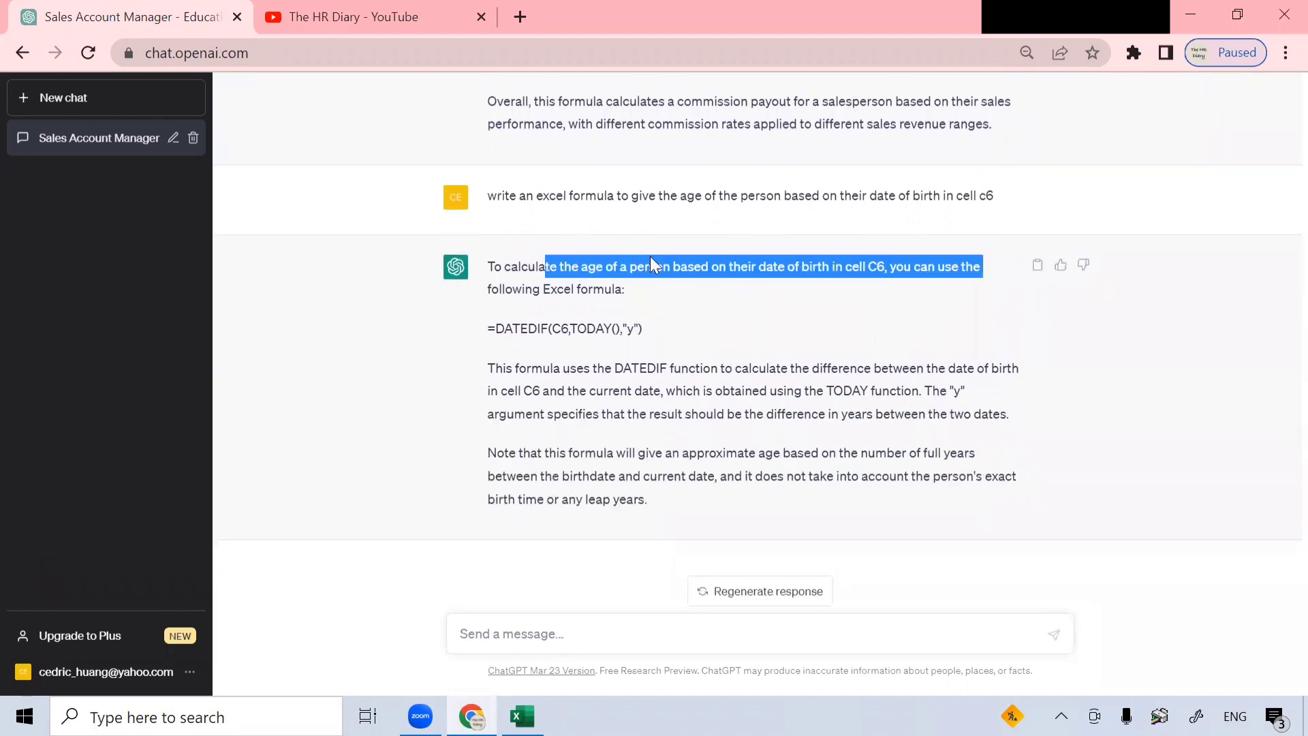
left_click_drag(673, 266, 878, 291)
left_click_drag(718, 297, 475, 344)
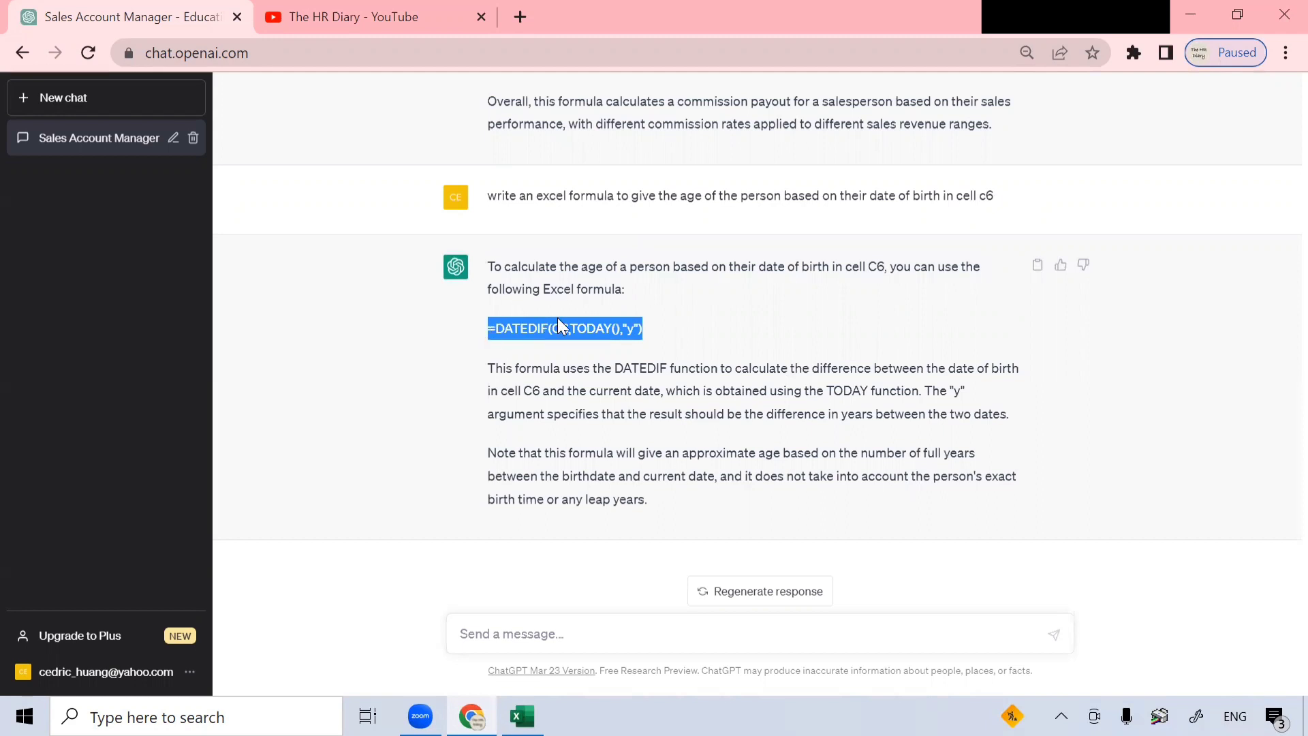
right_click(545, 331)
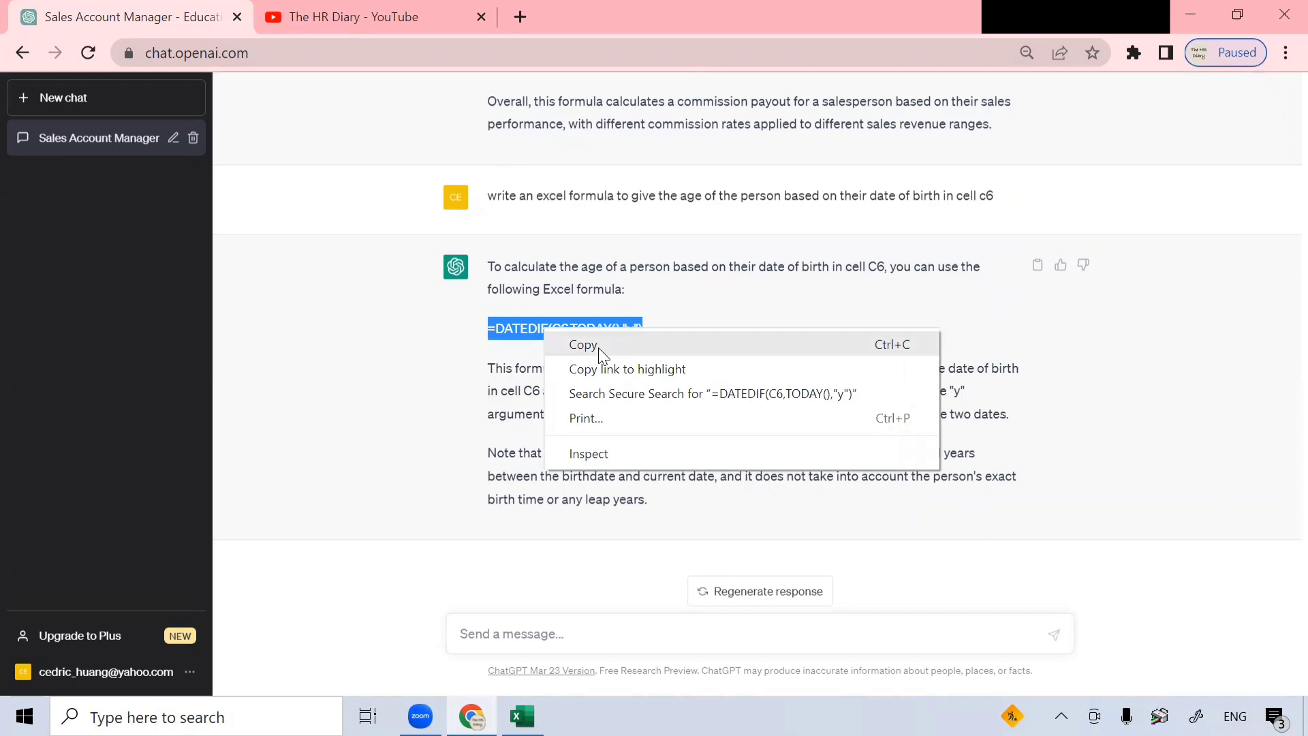
left_click(599, 351)
left_click(725, 369)
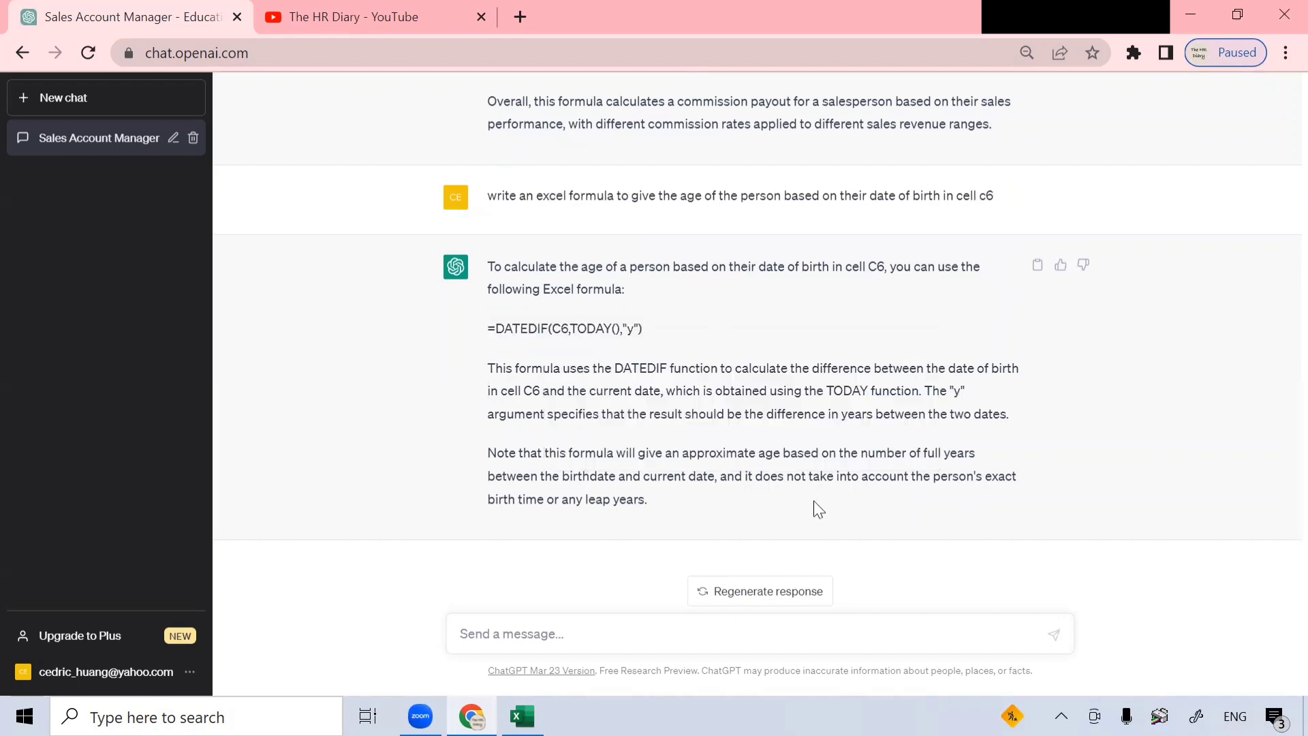
- Switch back to Excel and paste the copied DATEDIF formula into Age cell D6
left_click(522, 716)
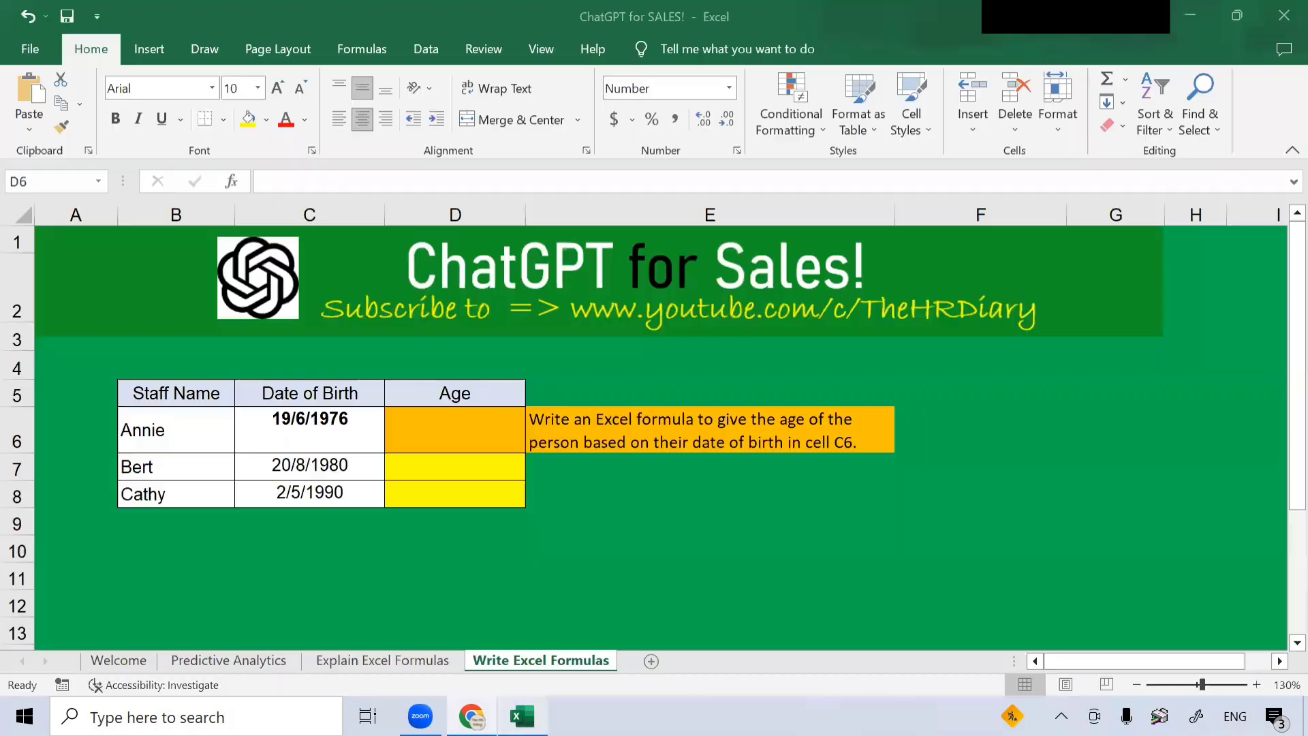
left_click(476, 417)
right_click(437, 433)
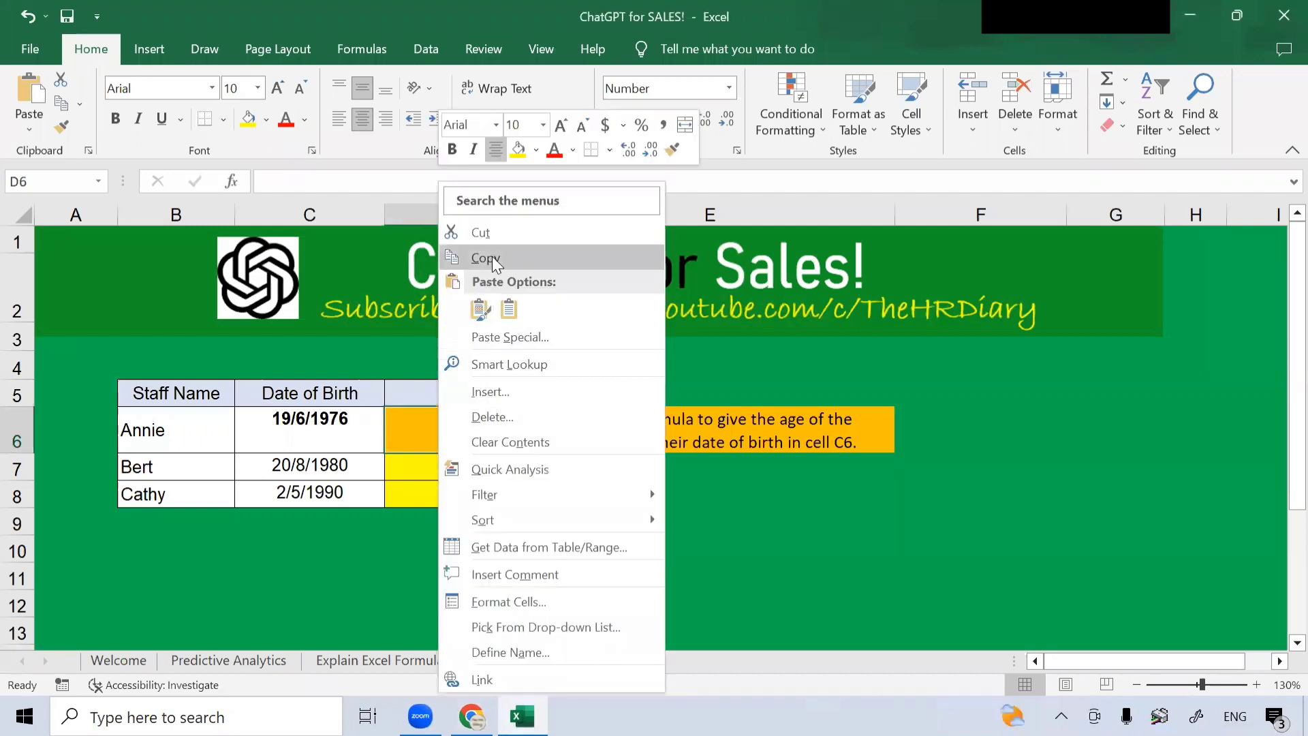
left_click(481, 308)
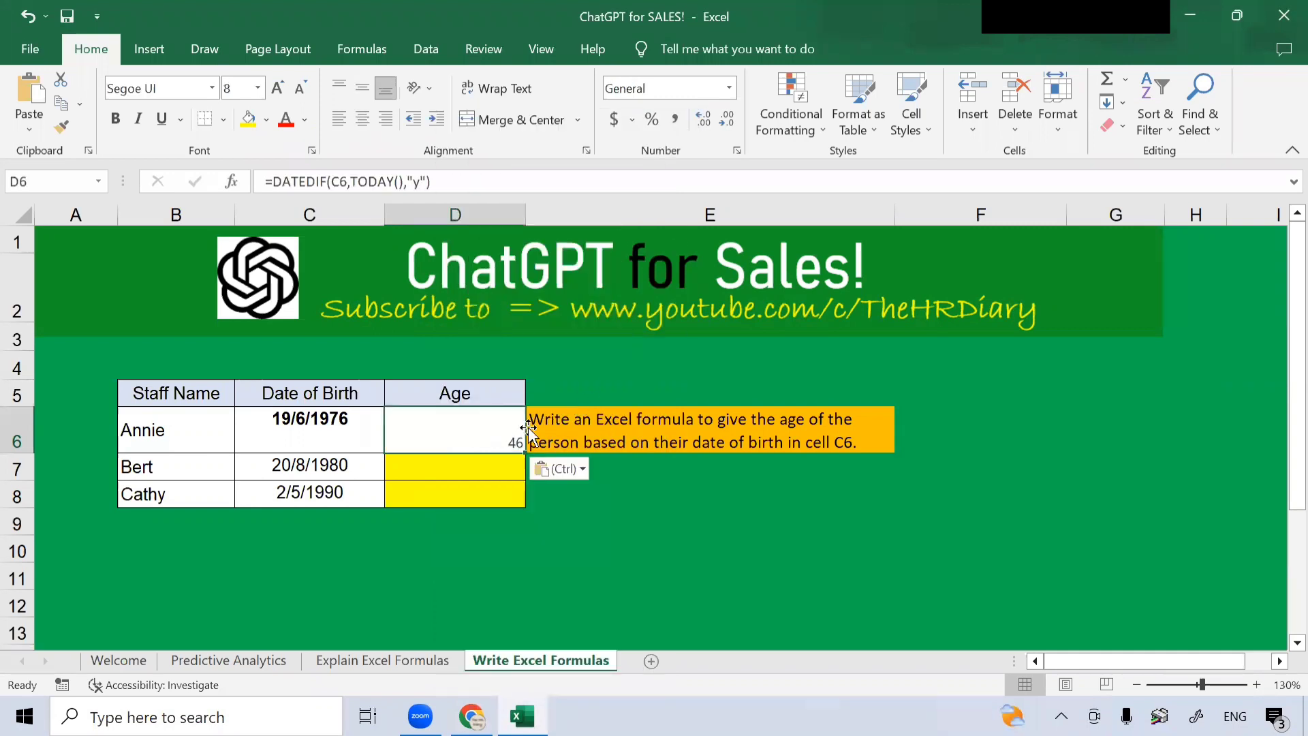
key("Return")
- Check the calculated age in D6 against the staff name in B6 and the date of birth in C6
left_click(476, 427)
left_click(294, 434)
left_click(182, 438)
left_click(341, 436)
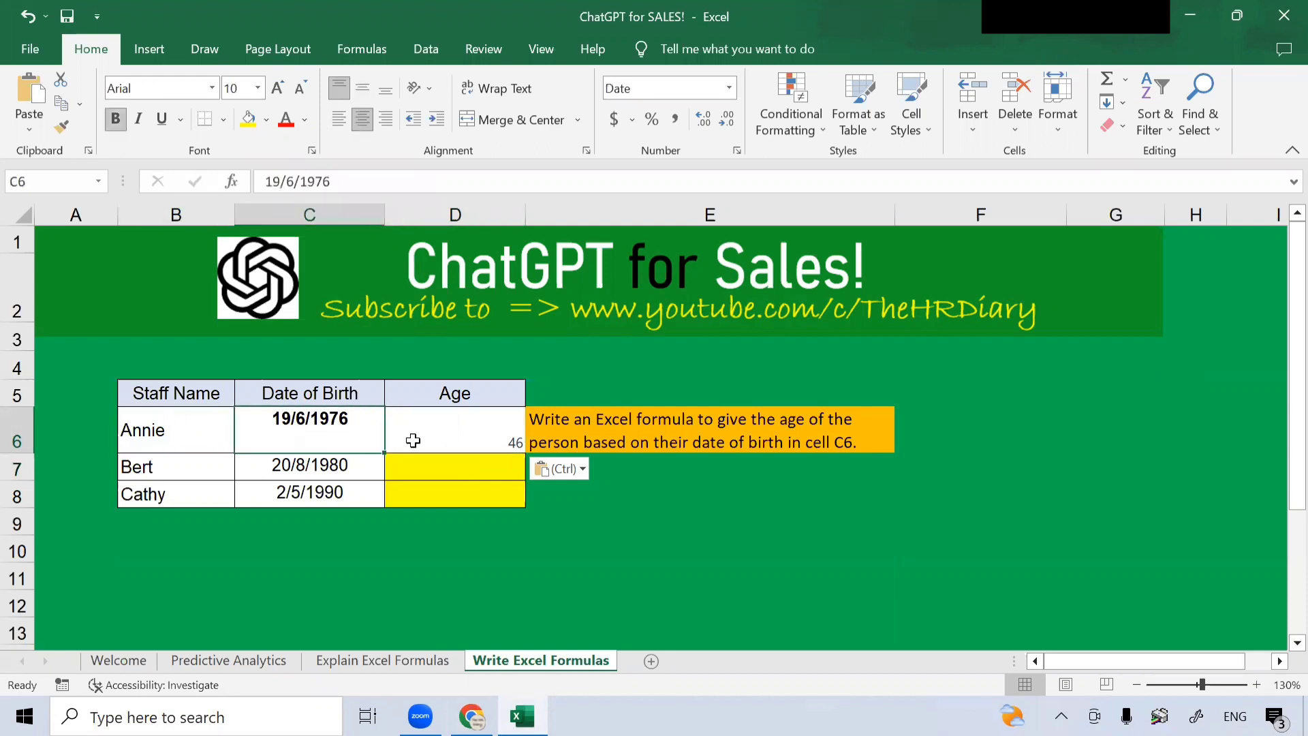
- Fill the age formula from D6 down to D8 for the remaining staff
left_click(491, 442)
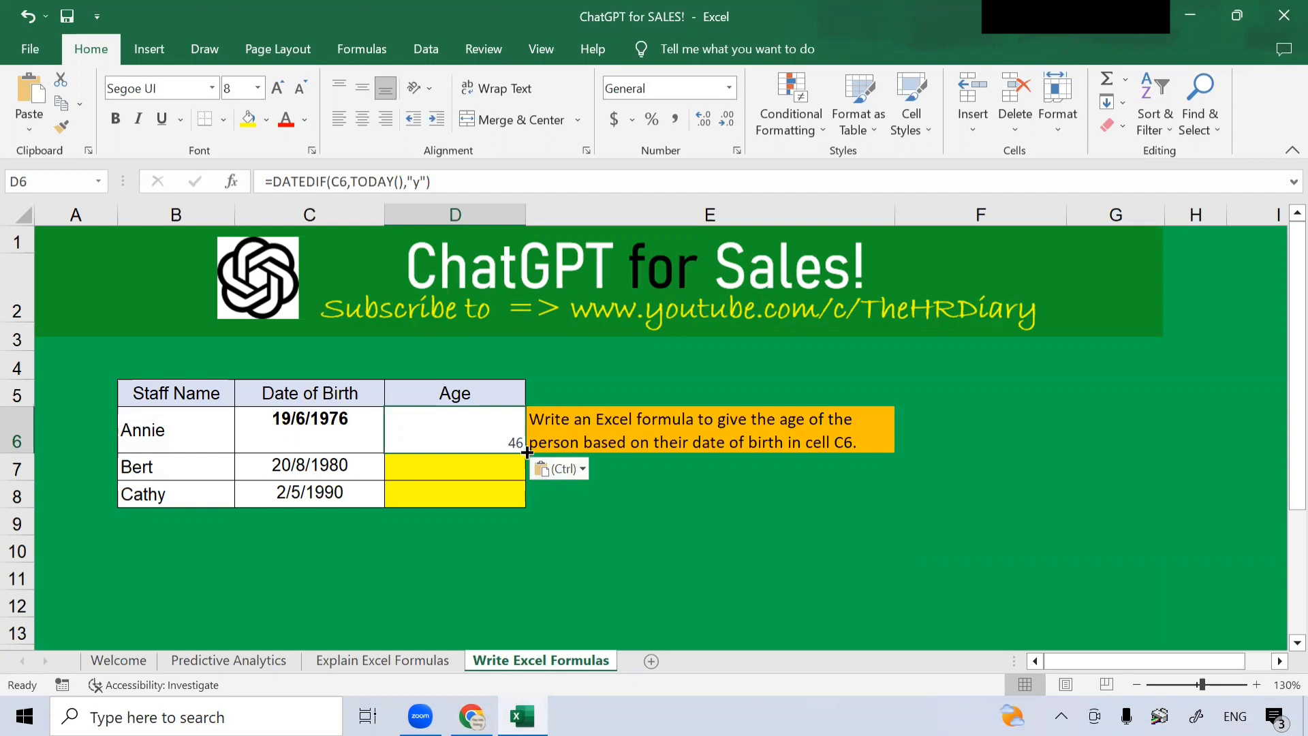
left_click_drag(524, 453, 522, 502)
left_click(454, 548)
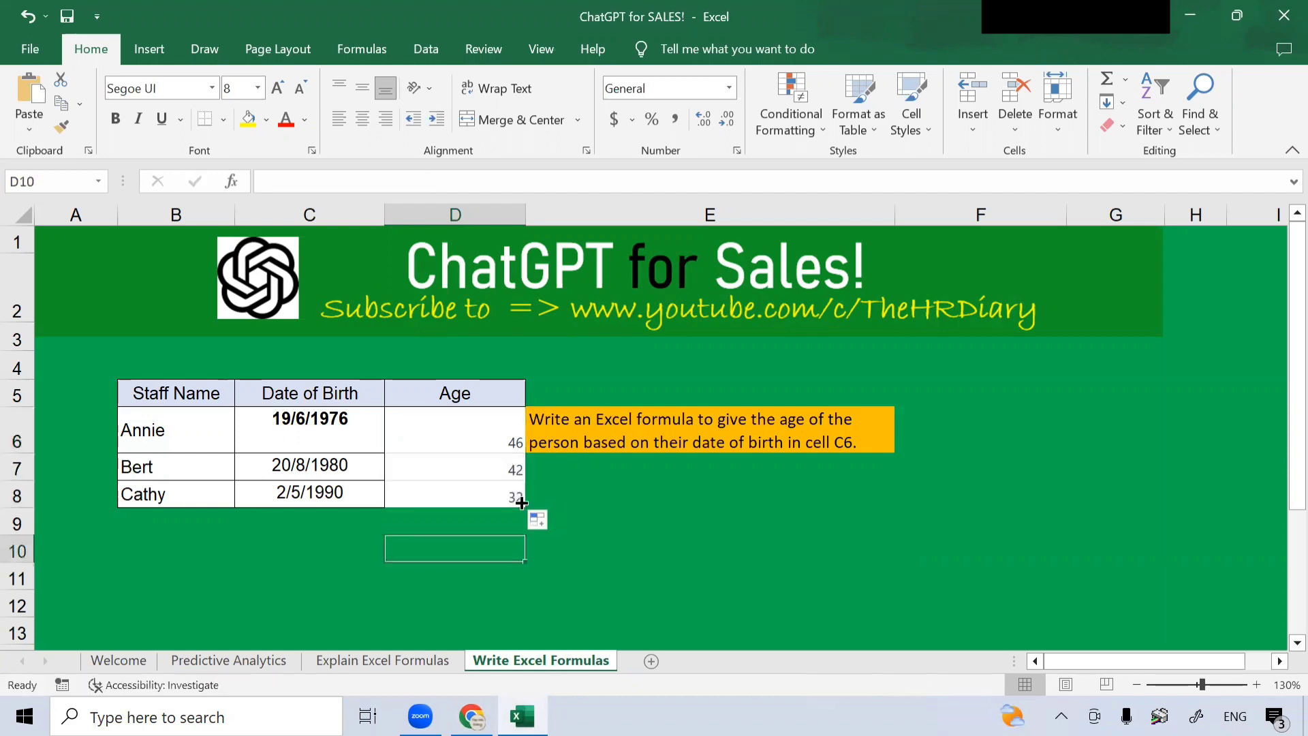
- Check the staff names, dates of birth and calculated ages in rows 7 and 8
left_click(182, 466)
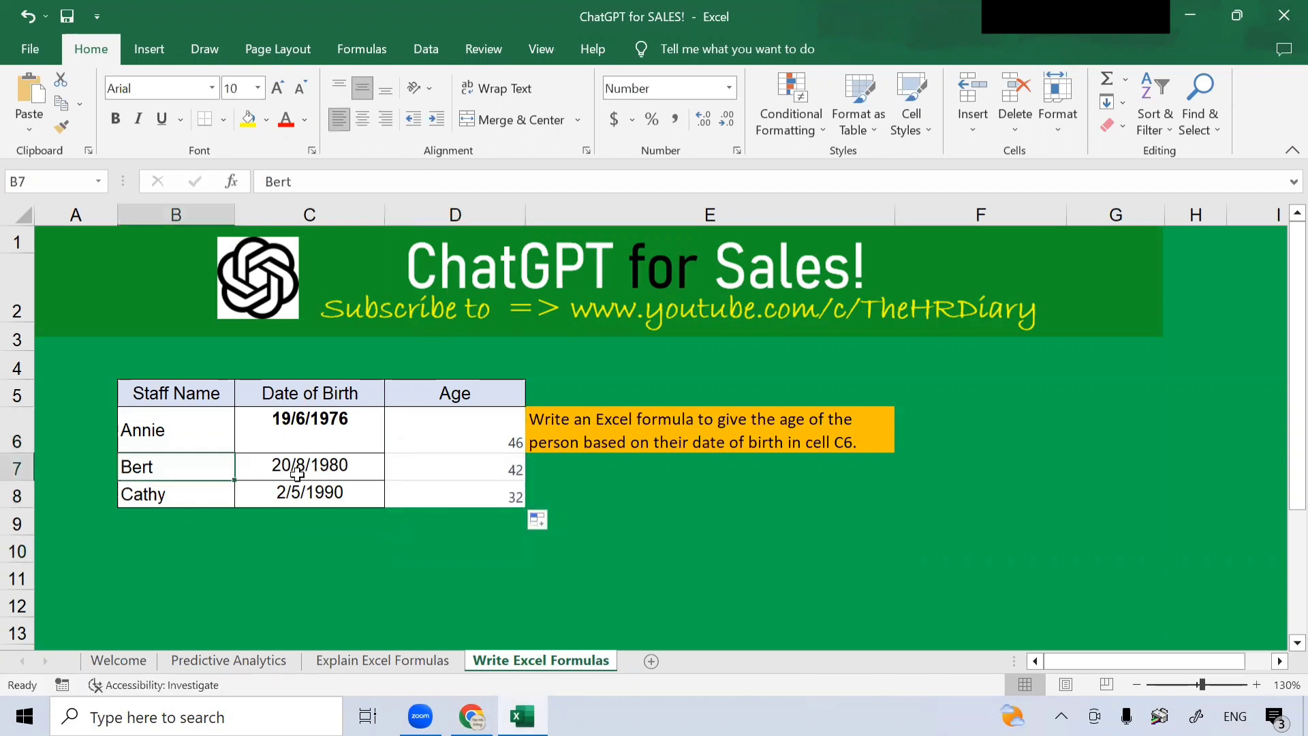
left_click(306, 468)
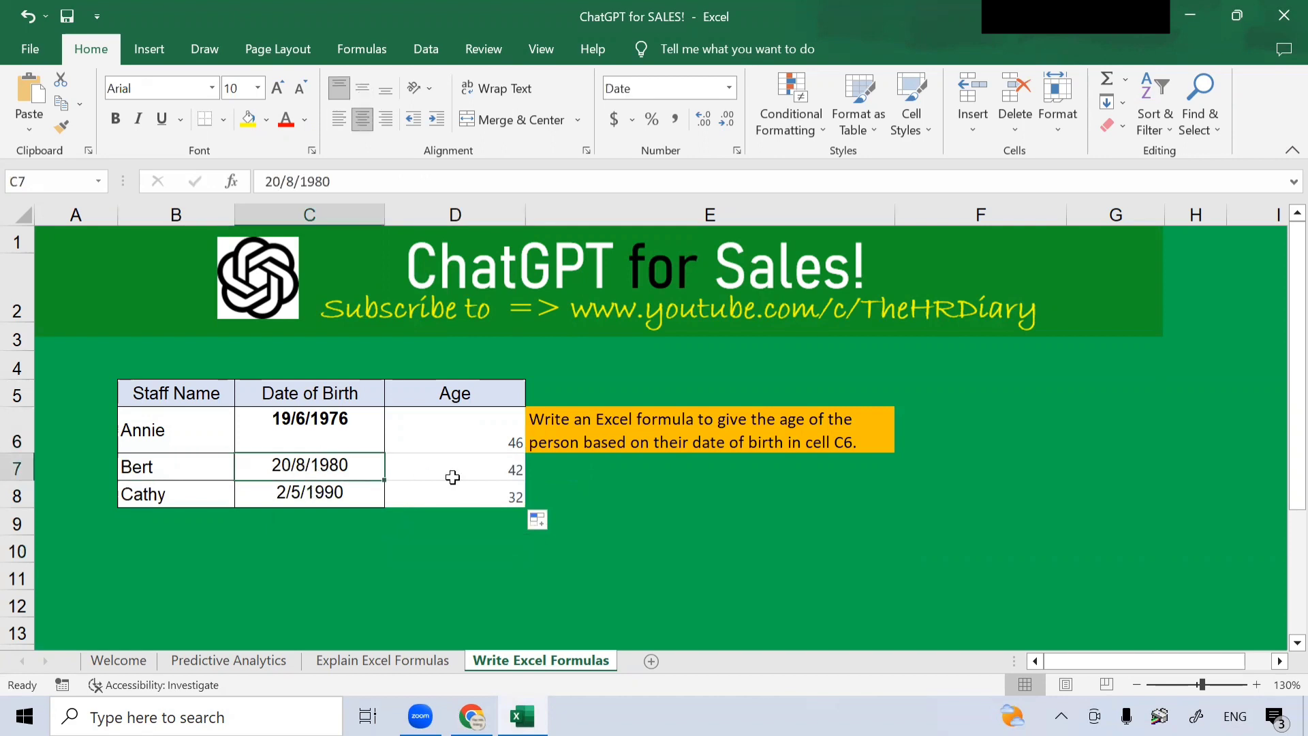
left_click(456, 479)
left_click(171, 497)
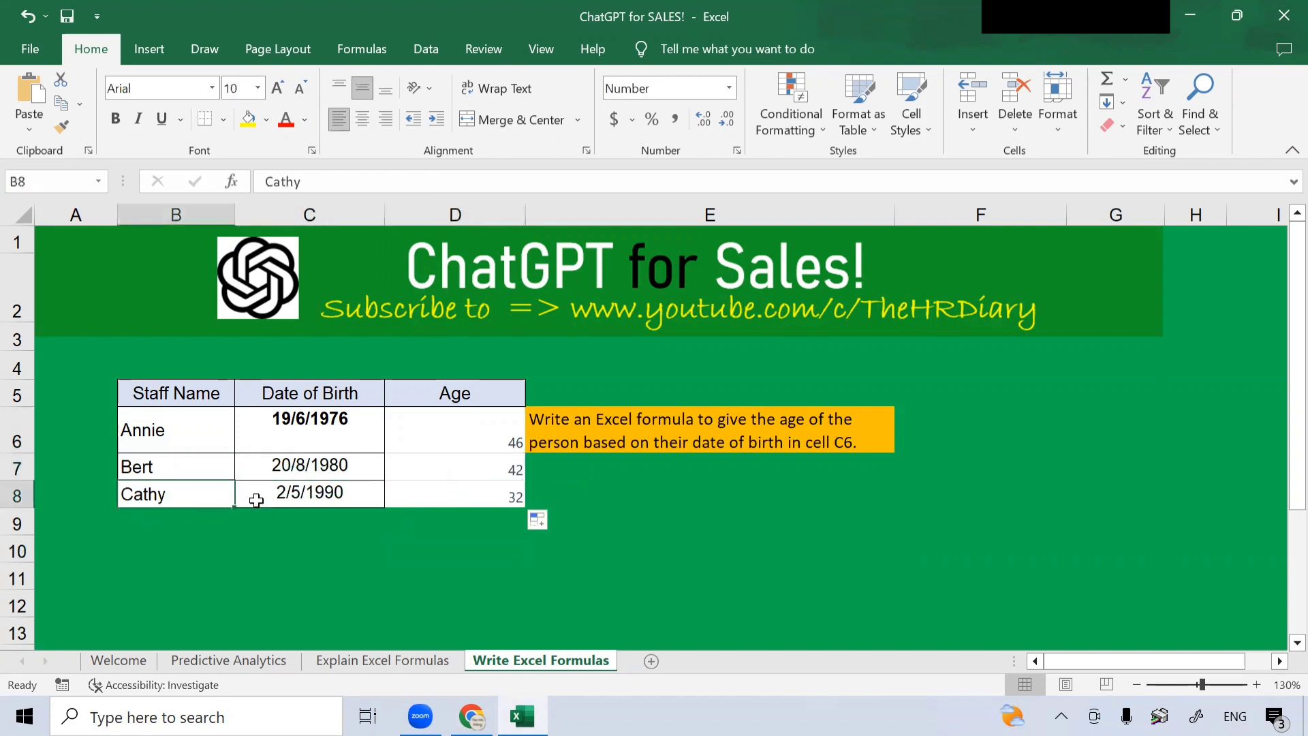
left_click(256, 501)
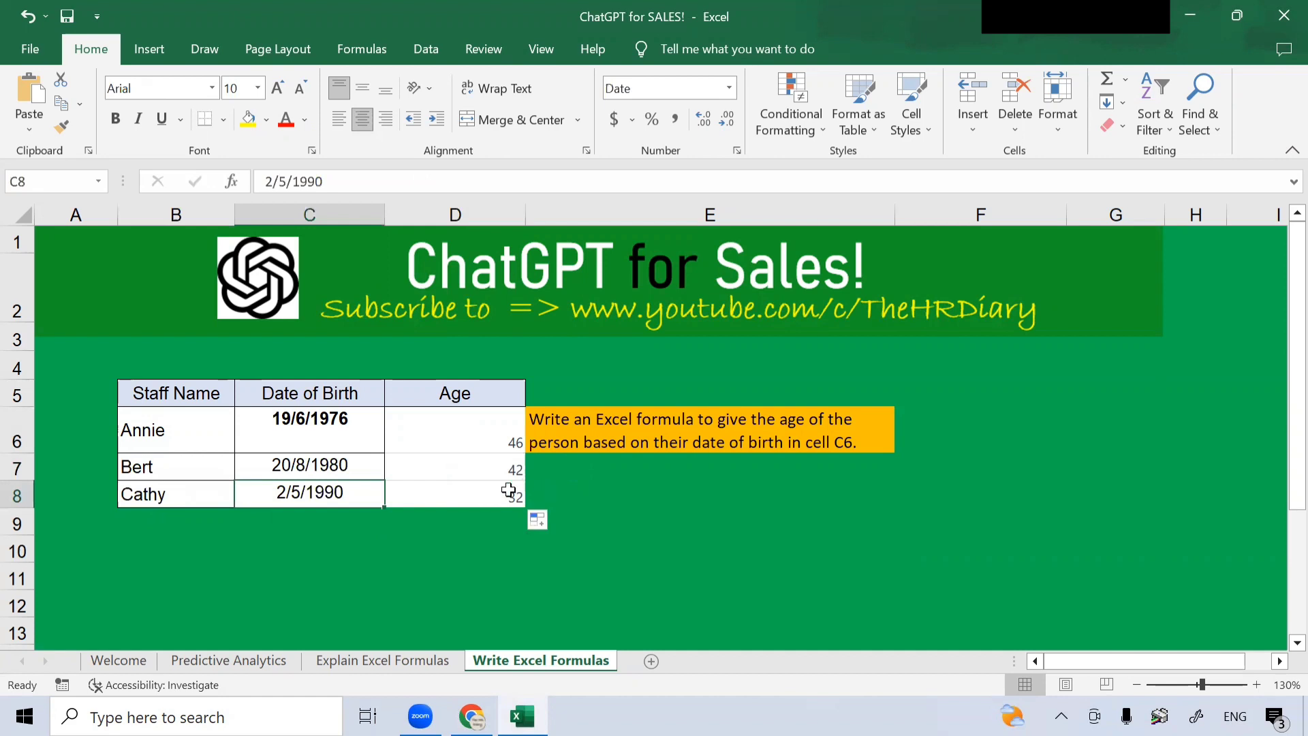
left_click(511, 492)
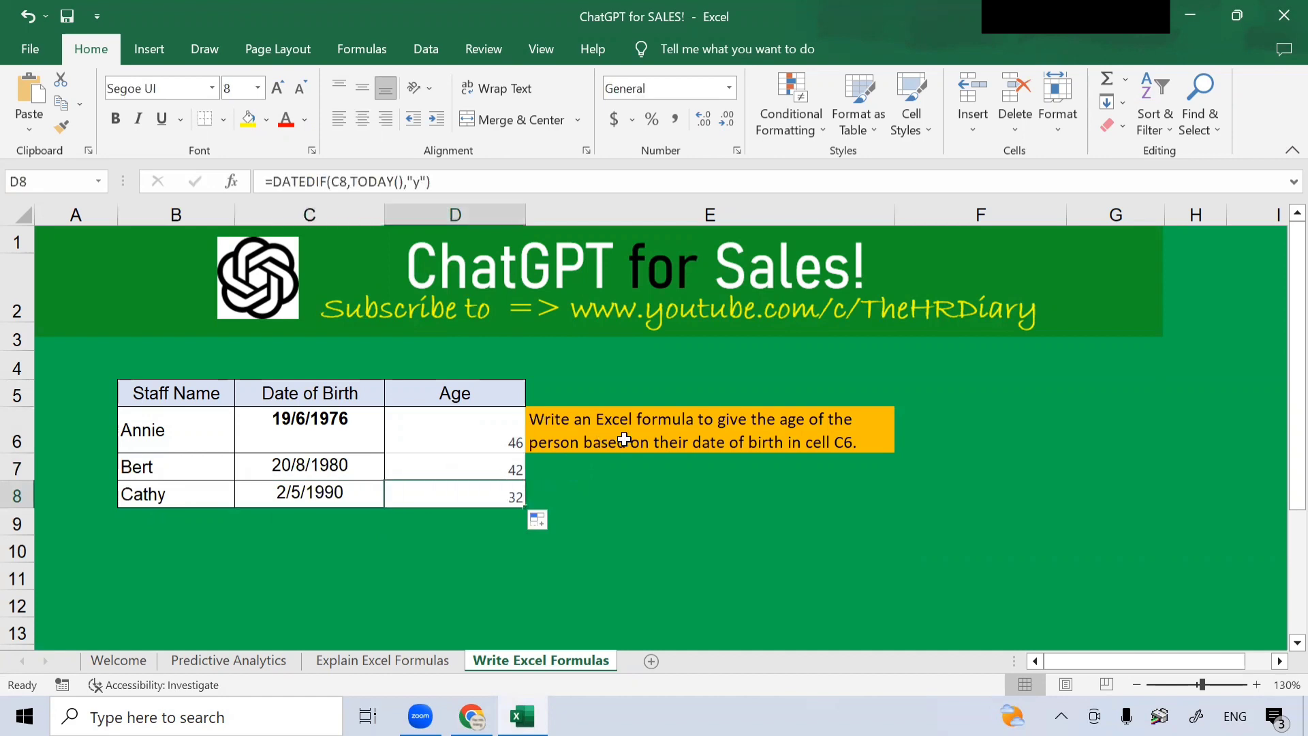
- Return to the Welcome sheet and review the full list of ten sales tasks in B6:C15
left_click(128, 660)
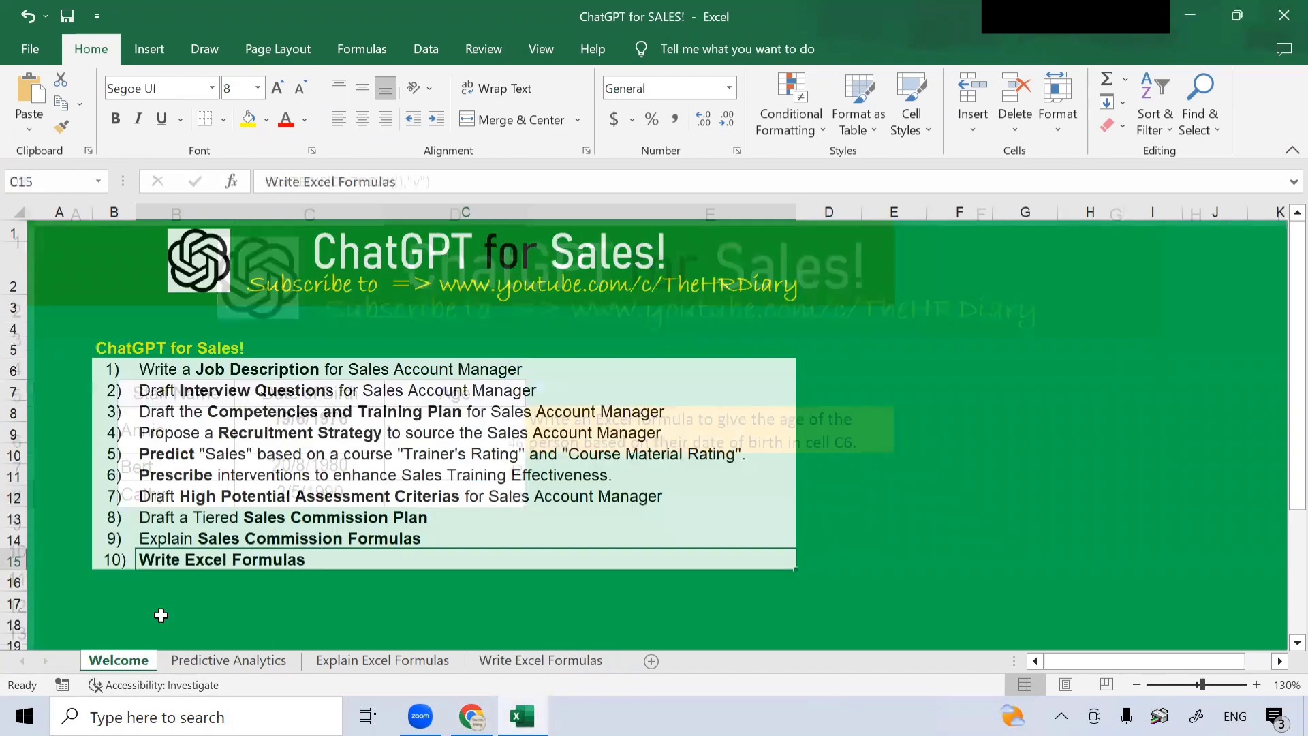
left_click_drag(109, 369, 244, 470)
key("shift+Up")
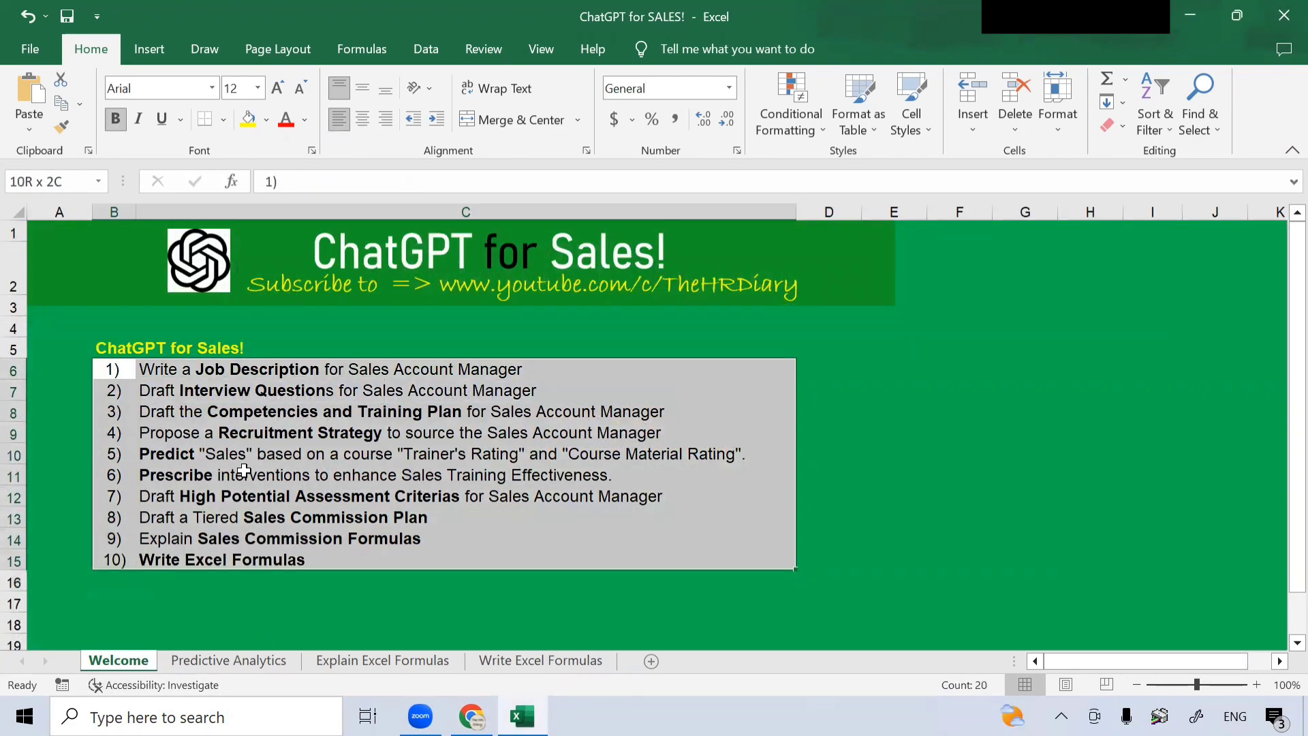
key("ctrl+v")
left_click(275, 587)
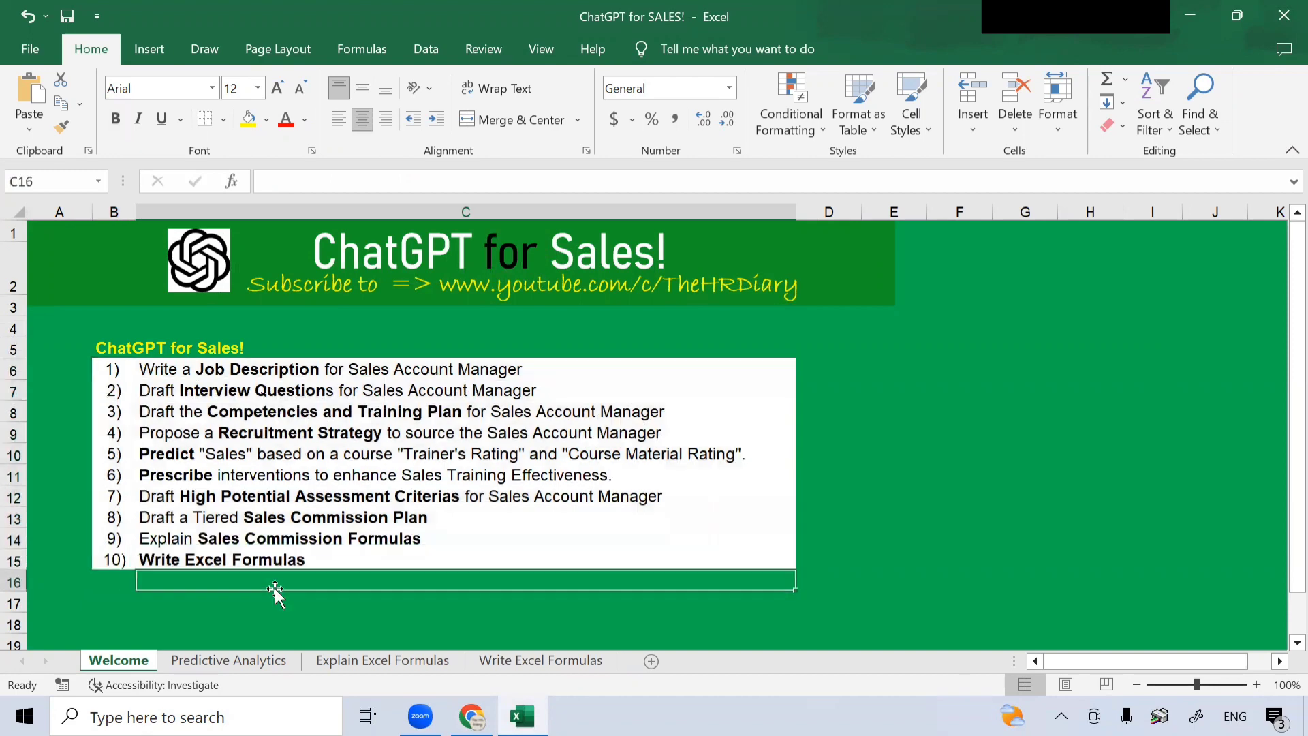